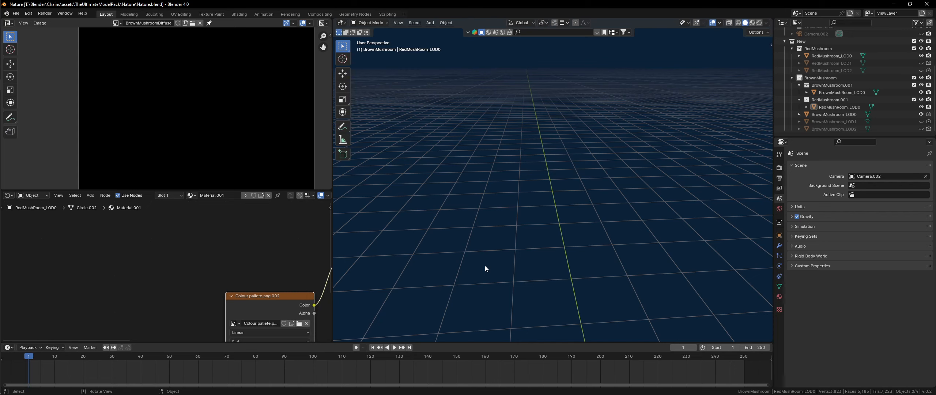
- Select the low-poly red mushroom in the RedMushroom.001 collection and switch the viewport to rendered shading
scroll(490, 259, "down", 2)
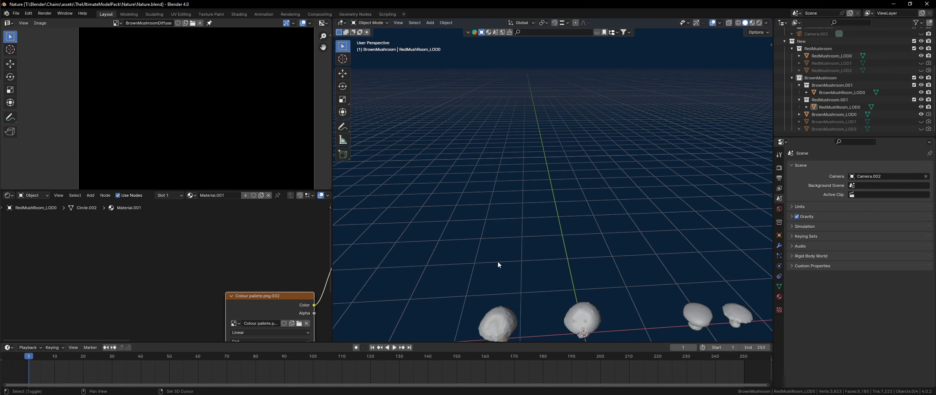
middle_click_drag(558, 292, 543, 201, "shift")
scroll(543, 202, "up", 2)
mouse_move(573, 286)
middle_mouse_down("shift")
mouse_move(560, 223)
mouse_move(523, 226)
mouse_move(540, 236)
mouse_move(661, 172)
mouse_move(578, 161)
middle_mouse_up("shift")
scroll(559, 224, "up", 3)
scroll(540, 235, "down", 1)
left_click(623, 170)
left_click(759, 22)
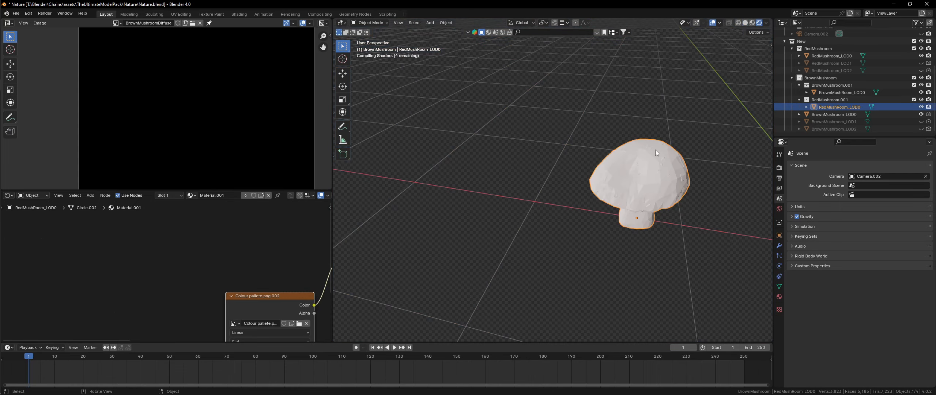
- Save Nature.blend and reselect the low-poly red mushroom
mouse_move(649, 147)
middle_mouse_down("shift")
mouse_move(544, 170)
mouse_move(533, 198)
mouse_move(626, 205)
mouse_move(550, 204)
mouse_move(573, 224)
middle_mouse_up("shift")
key("alt+a")
key("ctrl+s")
left_click(573, 224)
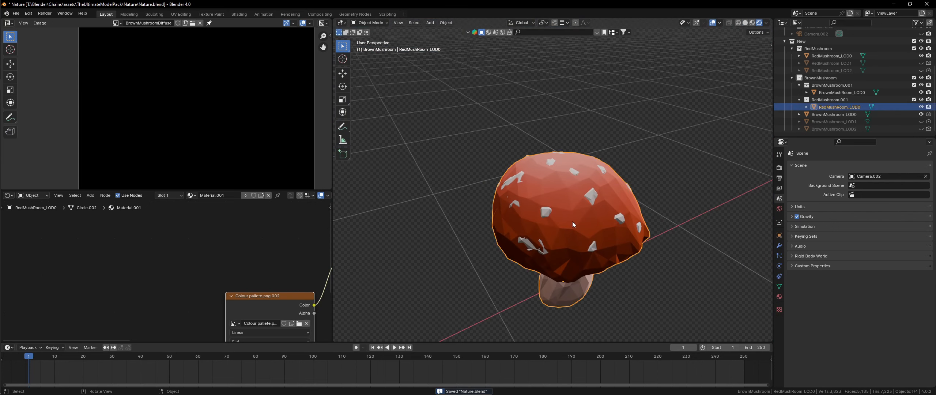
- Show the Colour pallete.png image in the Image Editor and enlarge its colour swatches
middle_click_drag(275, 286, 252, 220)
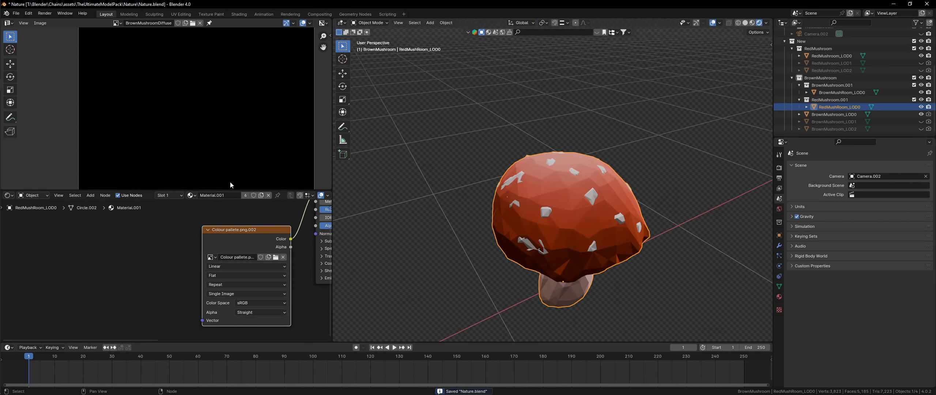
key("shift+F3")
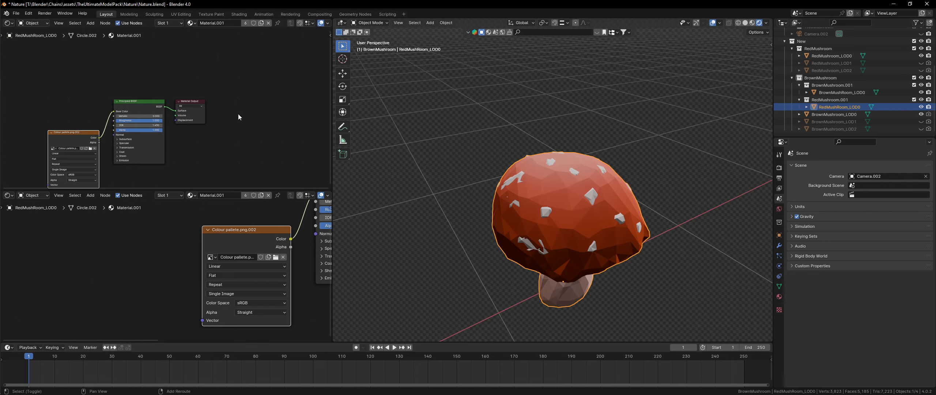
key("shift+F10")
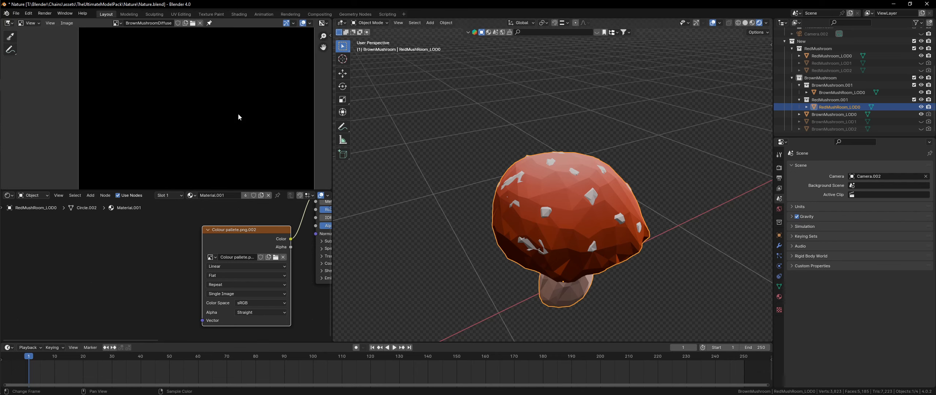
left_click(117, 23)
left_click(153, 52)
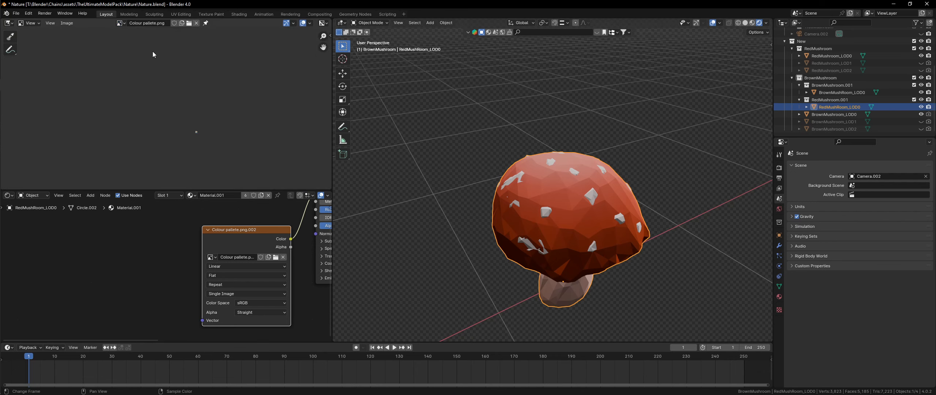
scroll(186, 114, "up", 15)
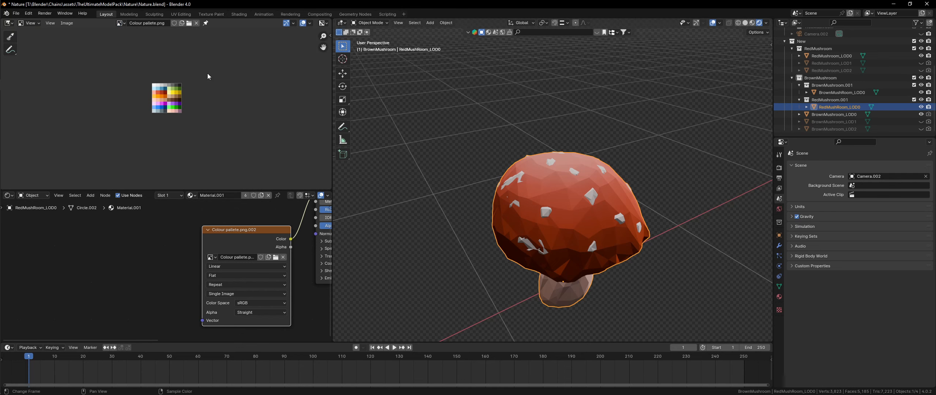
scroll(187, 114, "up", 1)
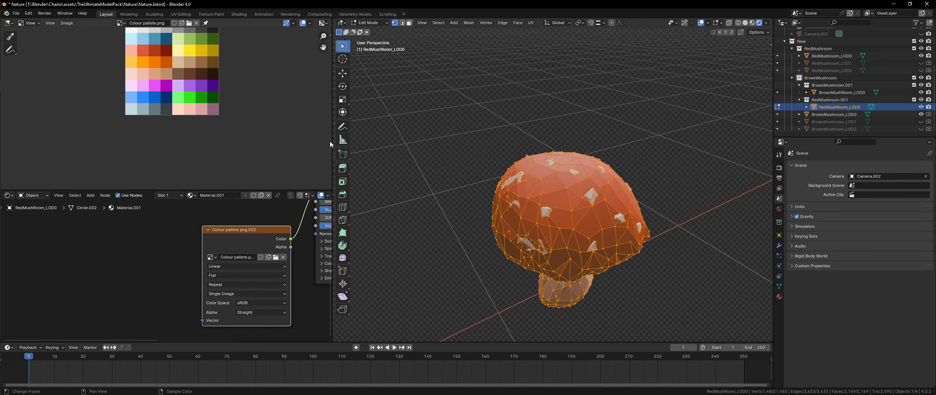
scroll(575, 239, "up", 2)
- Enter Edit Mode on the low-poly mushroom and select the large irregular face on its cap in face select mode
middle_click_drag(576, 240, 525, 231)
key("Tab")
middle_click_drag(517, 271, 535, 324)
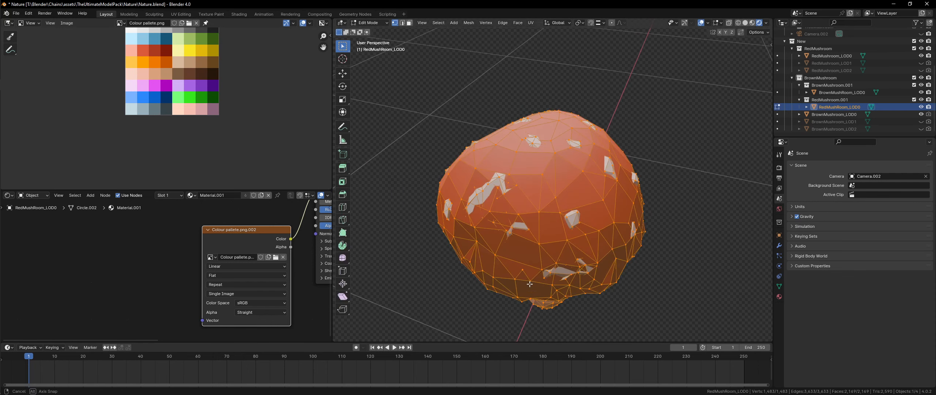
key("3")
left_click(533, 161)
middle_click_drag(533, 161, 458, 217)
middle_click_drag(450, 263, 528, 202)
left_click(529, 201)
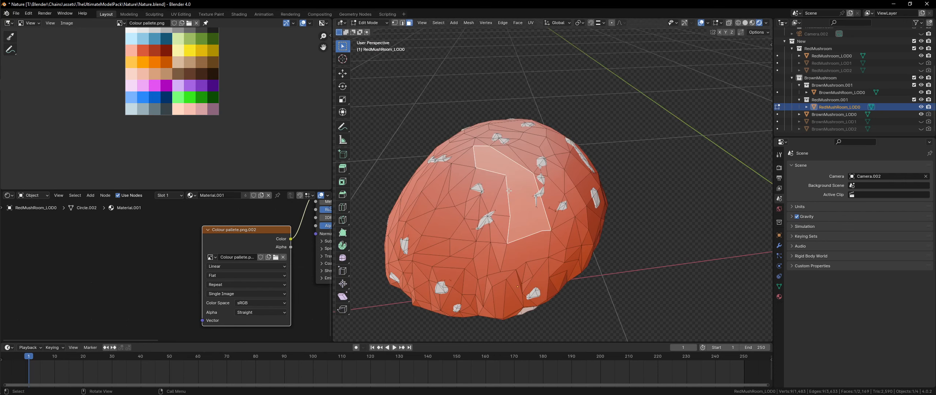
- Split the large cap face by connecting two of its vertices with an edge, and return to Object Mode
key("1")
left_click(531, 175)
key("alt+a")
key("Tab")
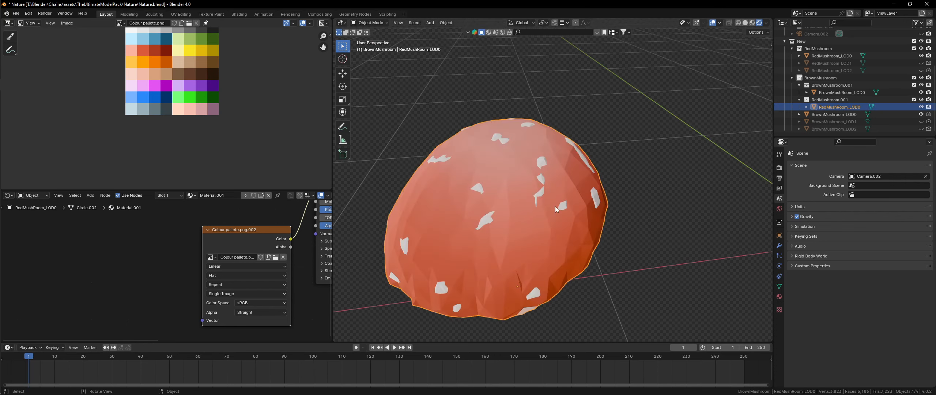
- Split the remaining large cap face by connecting another pair of its vertices, and leave Edit Mode
middle_click_drag(519, 210, 525, 193)
key("Tab")
key("Tab")
key("Tab")
key("2")
left_click(518, 176)
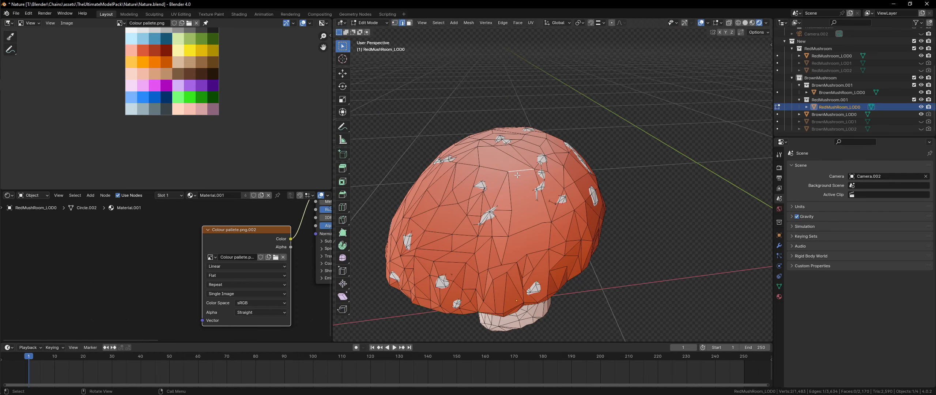
key("1")
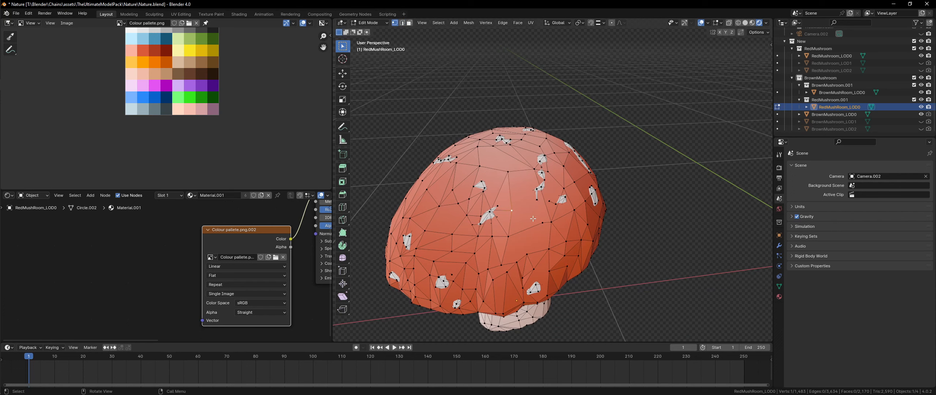
left_click(542, 223)
key("Tab")
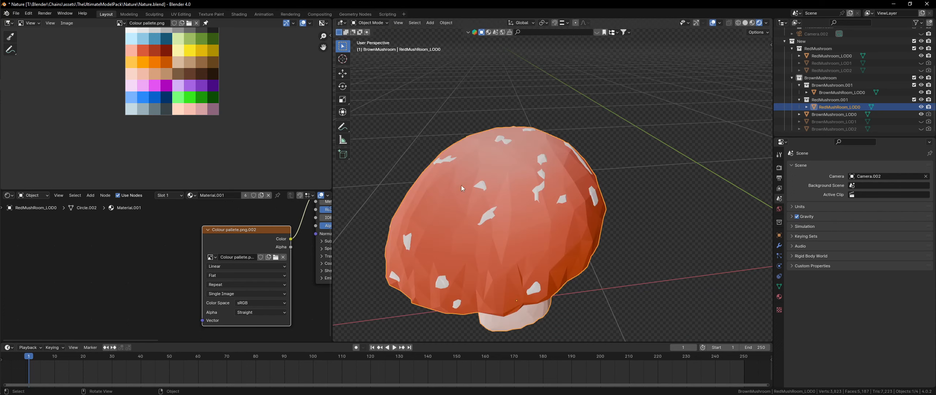
- Examine the low-poly mushroom's mesh around the cap, the underside and the stem in Edit Mode
middle_click_drag(550, 224, 483, 227)
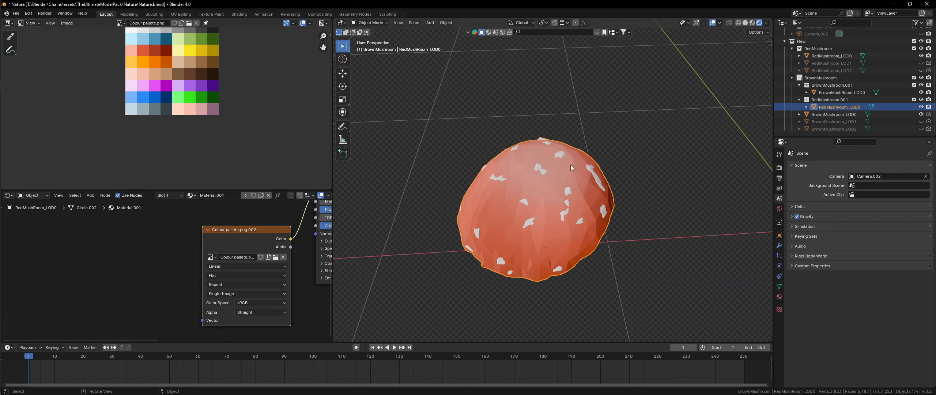
middle_click_drag(571, 165, 523, 189)
key("Tab")
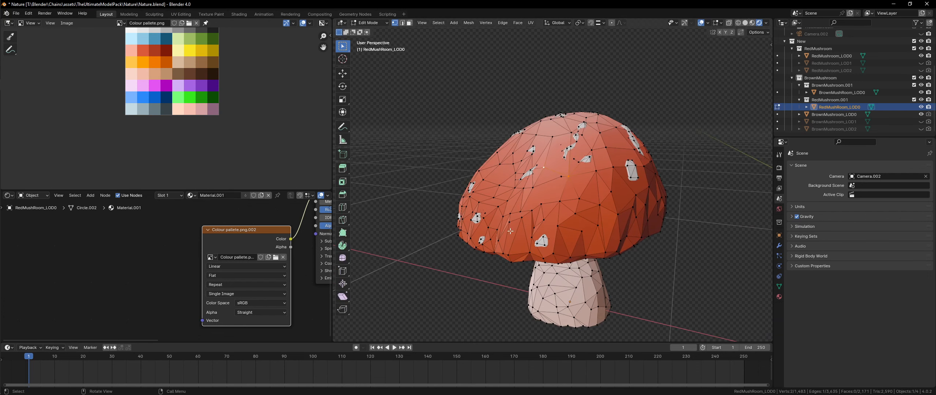
middle_click_drag(584, 246, 536, 143)
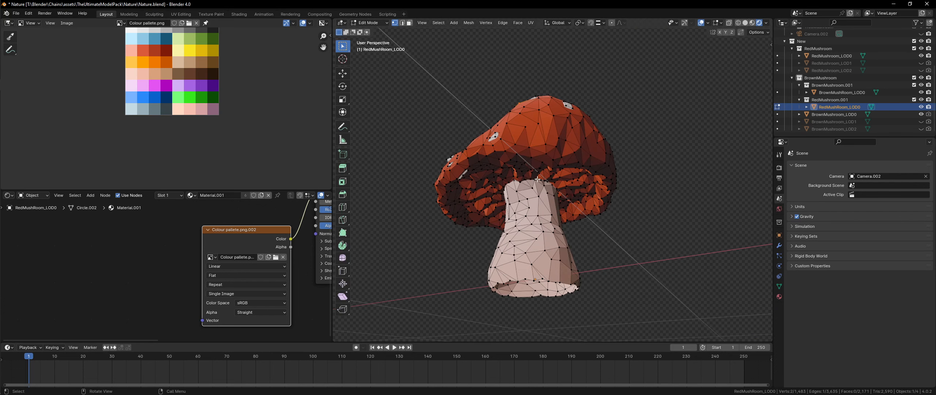
middle_click_drag(490, 230, 602, 295)
middle_click_drag(516, 308, 555, 281, "shift")
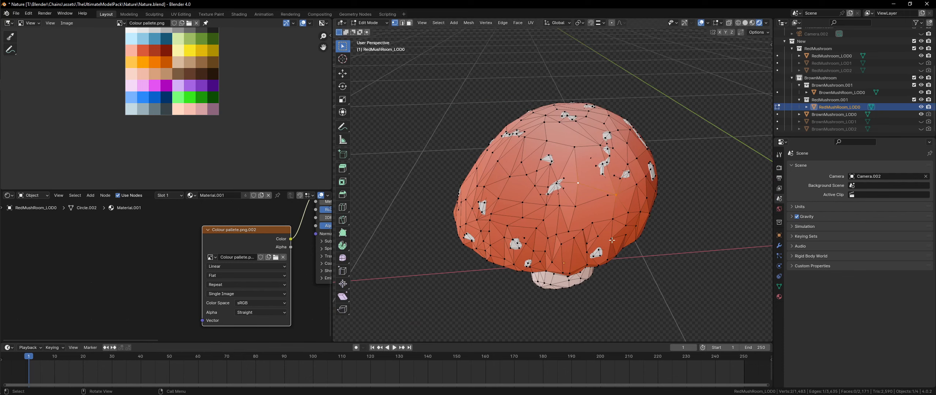
middle_click_drag(615, 242, 538, 223)
middle_click_drag(713, 256, 582, 249, "shift")
middle_click_drag(581, 248, 497, 223)
middle_click_drag(720, 268, 566, 245, "shift")
key("Tab")
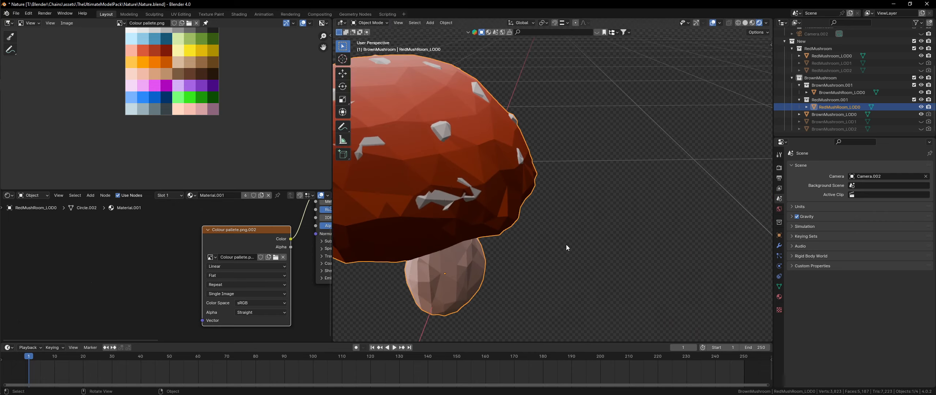
- Save the file and clear the selection with both red mushrooms in view
middle_click_drag(540, 216, 644, 231, "shift")
mouse_move(499, 208)
middle_mouse_down()
mouse_move(592, 221)
mouse_move(498, 230)
mouse_move(569, 218)
mouse_move(505, 208)
mouse_move(441, 248)
mouse_move(475, 230)
mouse_move(428, 222)
mouse_move(512, 232)
mouse_move(480, 225)
mouse_move(545, 215)
mouse_move(585, 194)
mouse_move(490, 219)
middle_mouse_up()
scroll(590, 219, "down", 3)
key("ctrl+s")
left_click(489, 216)
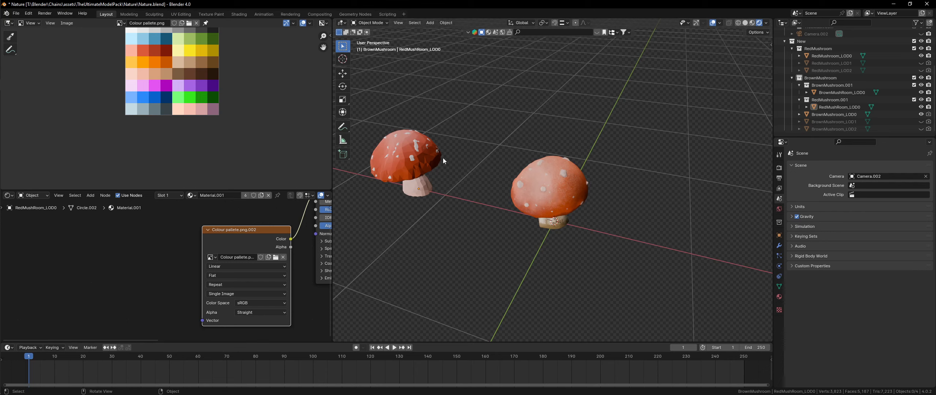
- Select the textured RedMushroom_LOD0 and examine its painted cap up close beside the low-poly mushroom
left_click(409, 157)
left_click(479, 167)
middle_click_drag(560, 192, 417, 222)
middle_click_drag(638, 247, 511, 218, "shift")
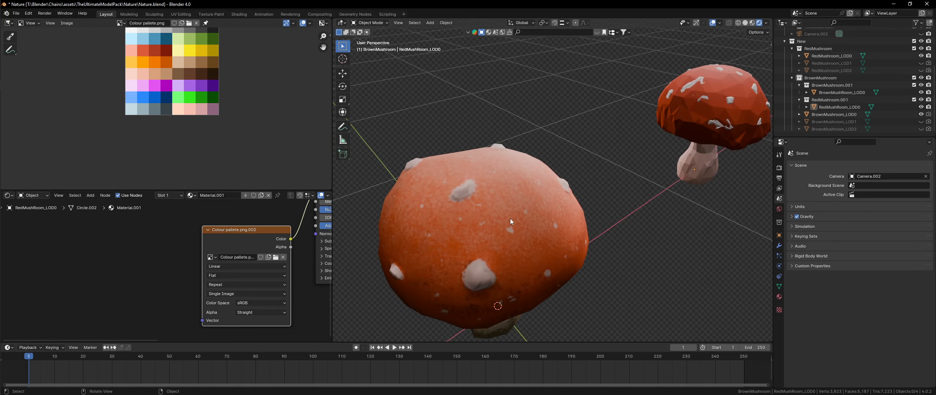
scroll(512, 222, "down", 3)
left_click(514, 224)
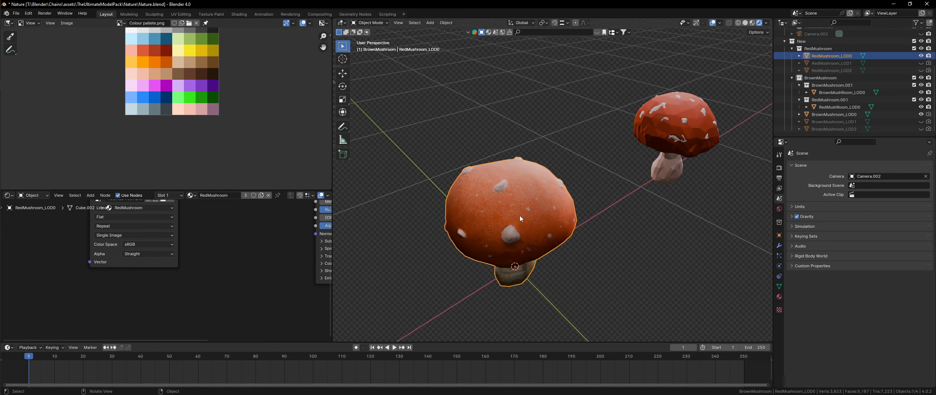
scroll(540, 232, "up", 2)
middle_click_drag(360, 220, 635, 182)
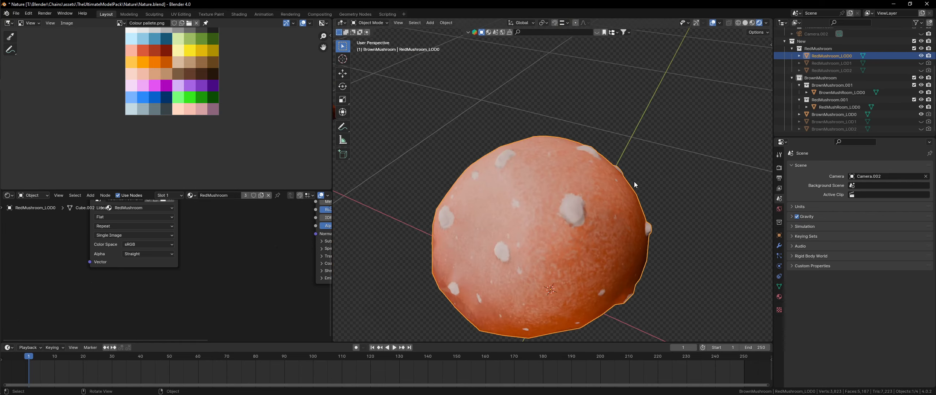
- Compare the mesh topology of the textured and low-poly red mushrooms by viewing each one in Edit Mode
scroll(560, 205, "down", 3)
key("Tab")
middle_click_drag(560, 204, 552, 190)
key("Tab")
left_click(471, 128)
key("Tab")
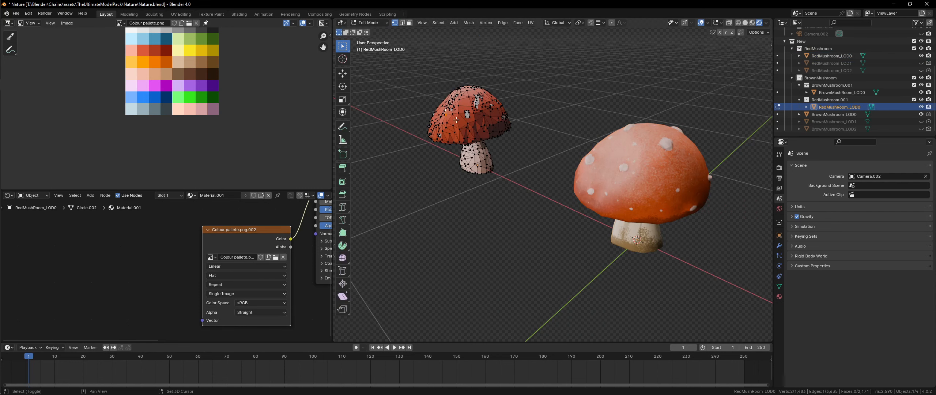
middle_click_drag(493, 202, 499, 236)
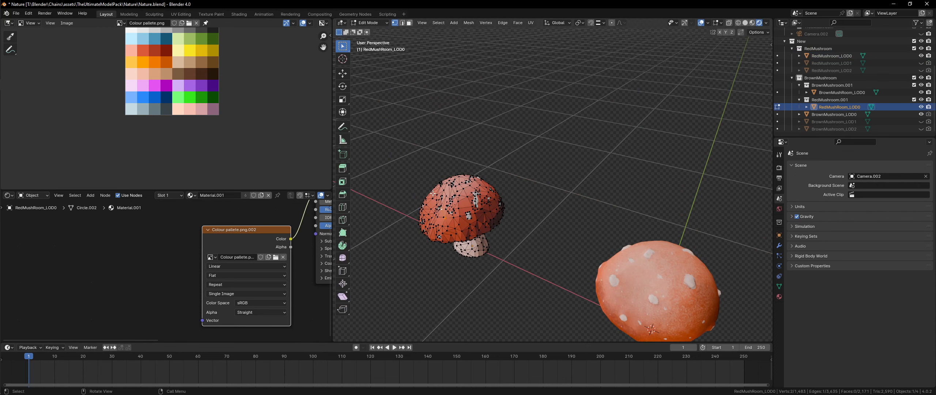
middle_click_drag(512, 201, 492, 173)
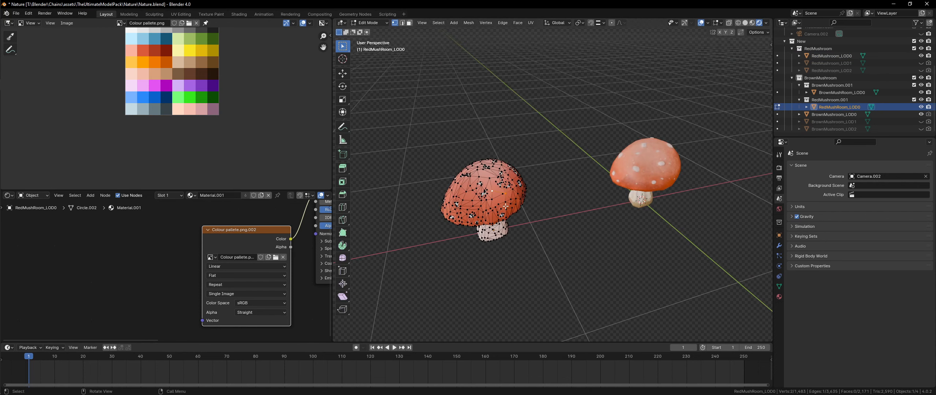
key("Tab")
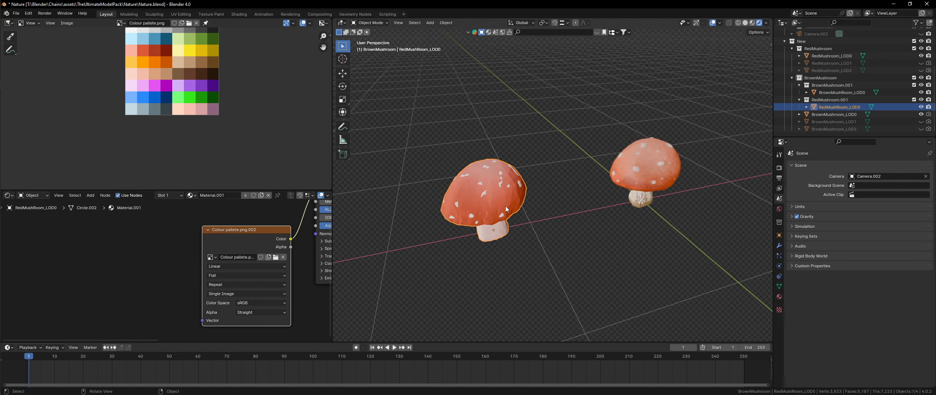
left_click(662, 158)
key("Tab")
key("Home")
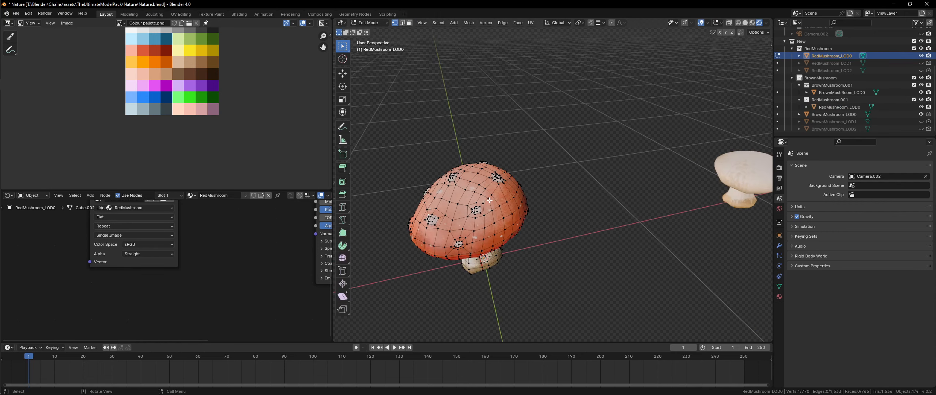
middle_click_drag(540, 205, 493, 186)
key("Tab")
scroll(483, 210, "up", 2)
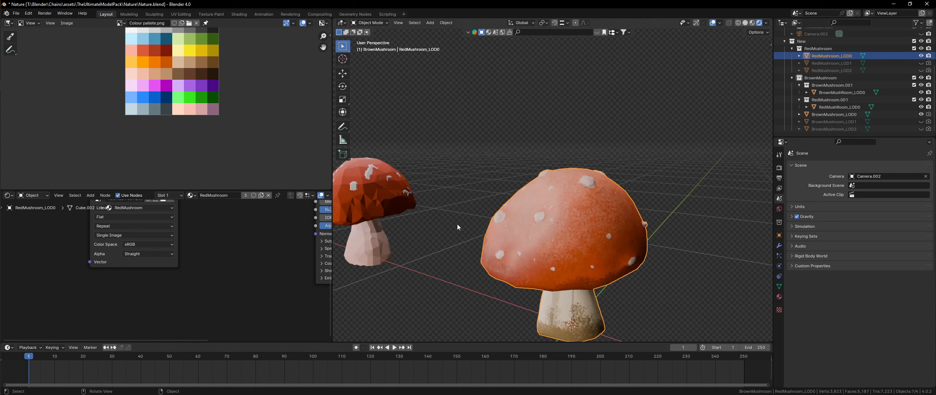
- Show the BrownMushroomDiffuse image in the Image Editor and fit it in view
left_click(124, 24)
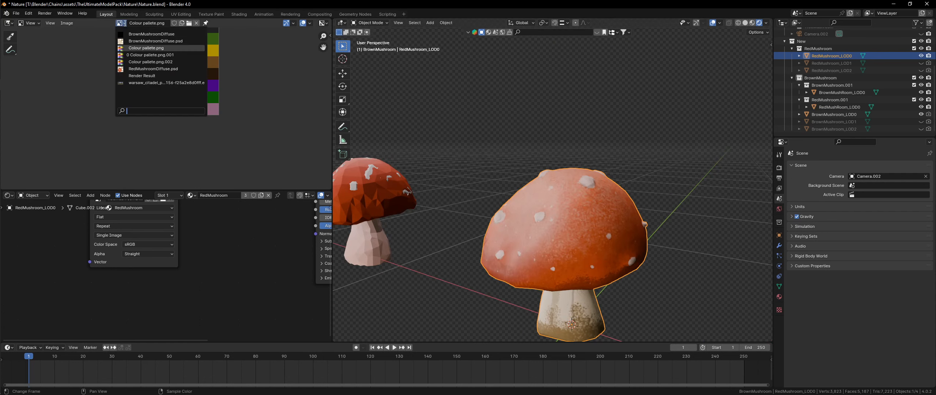
type("BRO")
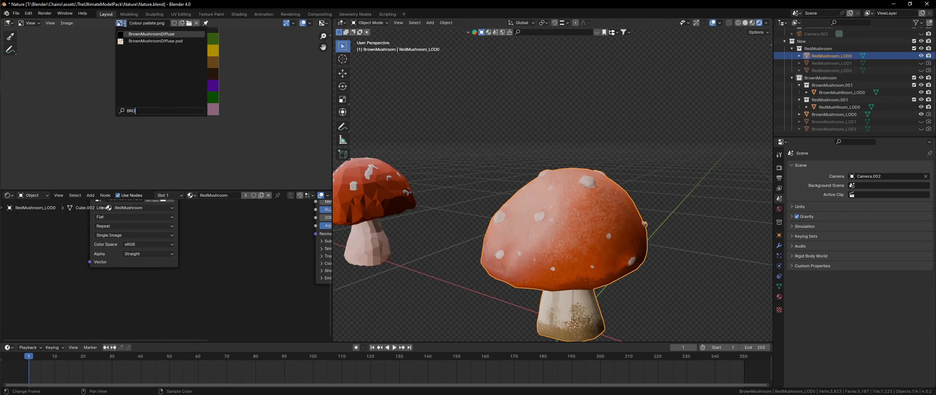
key("Return")
scroll(137, 213, "down", 2)
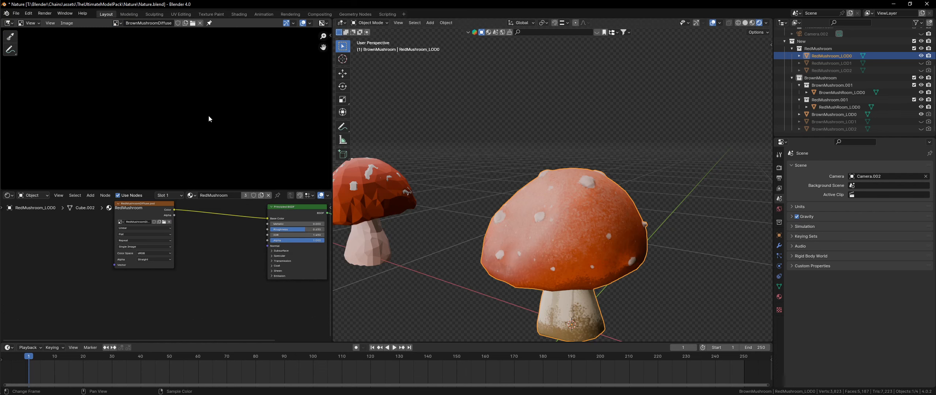
scroll(209, 119, "down", 5)
- Show the BrownMushroomDiffuse.psd texture in the Image Editor
left_click(118, 22)
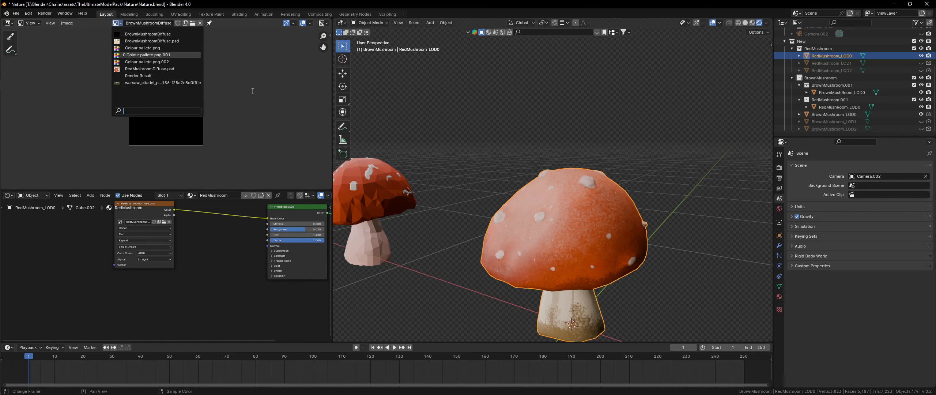
scroll(171, 221, "up", 2)
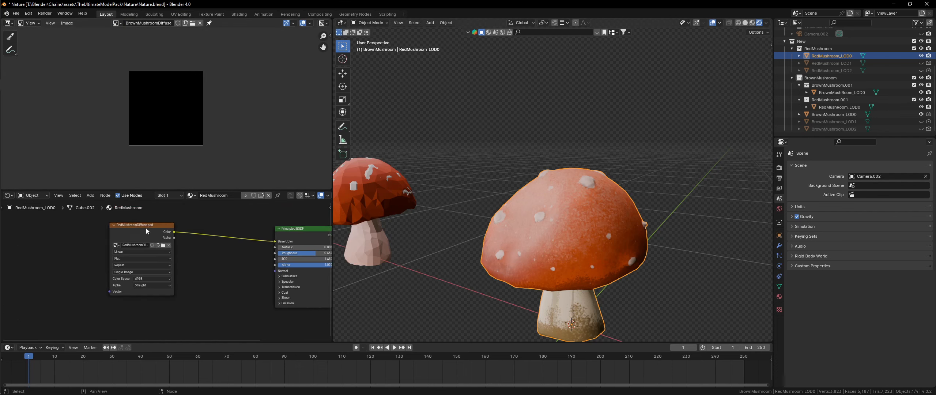
left_click(117, 23)
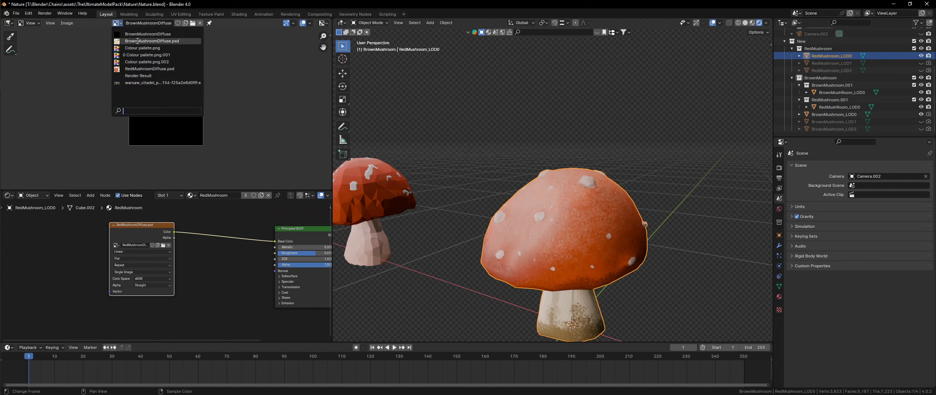
left_click(152, 41)
scroll(179, 95, "up", 5)
- Show the RedMushroomDiffuse.psd texture in the Image Editor and examine its painted cap and stem islands in a maximized view
left_click(112, 23)
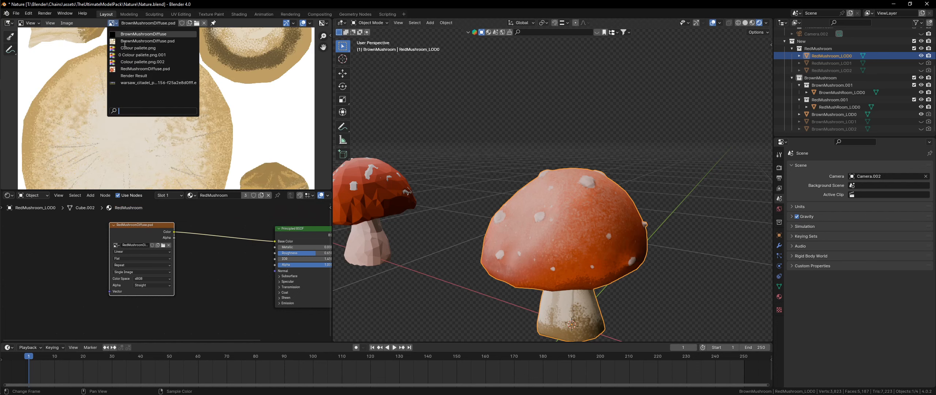
left_click(142, 71)
scroll(181, 116, "down", 6)
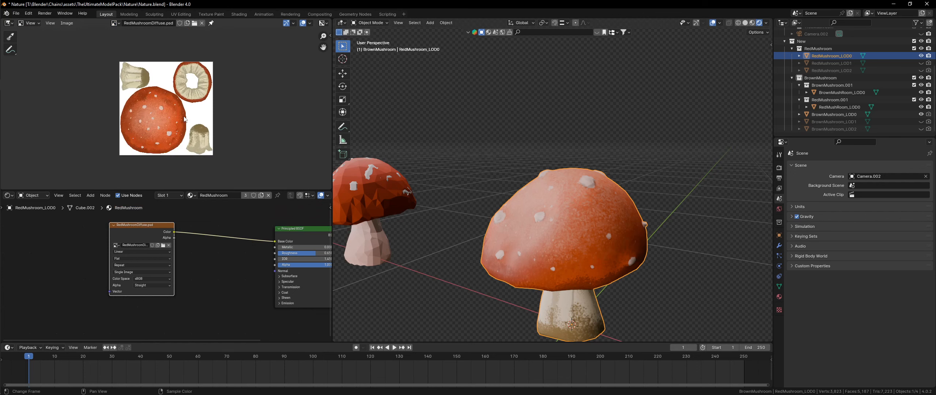
scroll(183, 115, "up", 2)
key("ctrl+space")
scroll(442, 202, "up", 7)
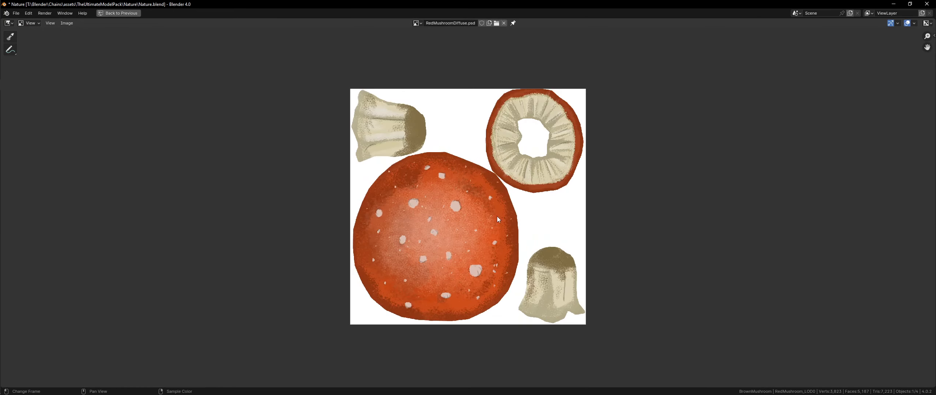
scroll(408, 158, "down", 4)
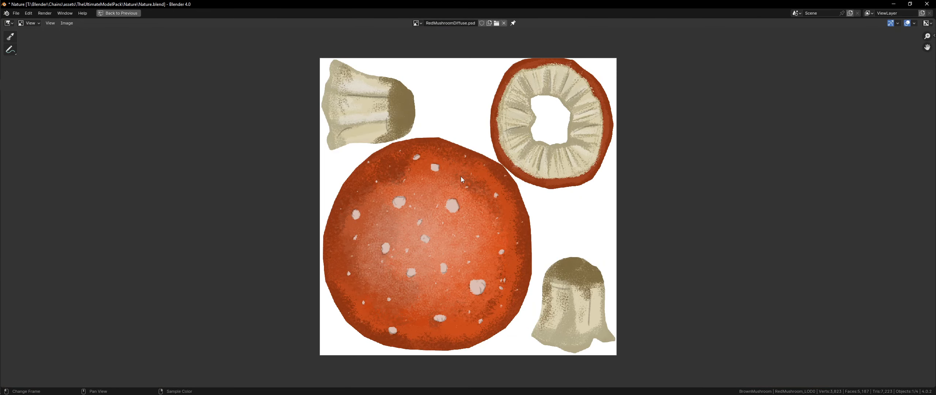
key("ctrl+space")
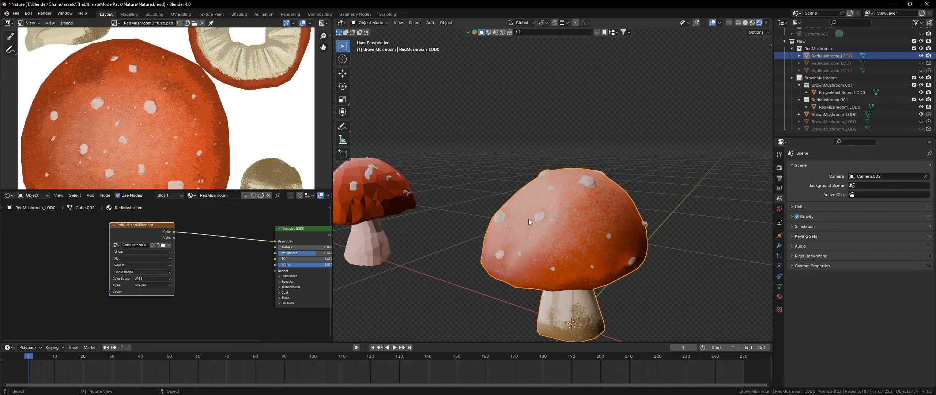
- Examine the textured red mushroom's mesh in Edit Mode with the low-poly mushroom beside it
scroll(529, 219, "down", 3)
middle_click_drag(529, 220, 581, 215)
key("Tab")
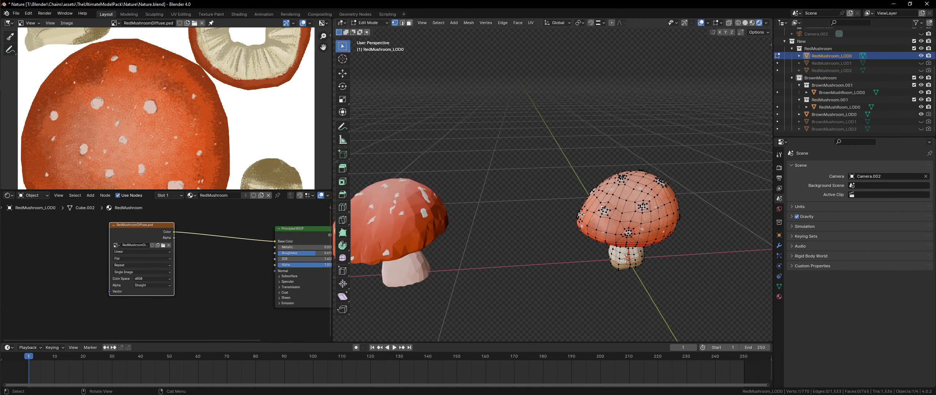
key("Tab")
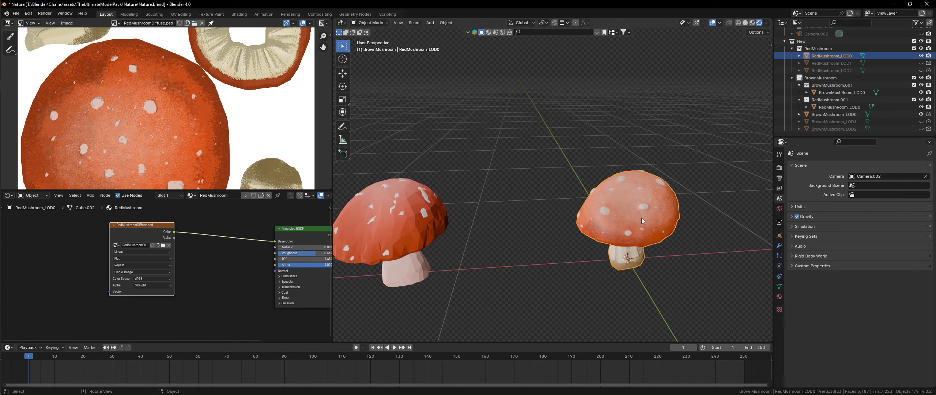
- Add a Decimate modifier to the low-poly RedMushRoom_LOD0 to read its face count
left_click(389, 228)
key("q")
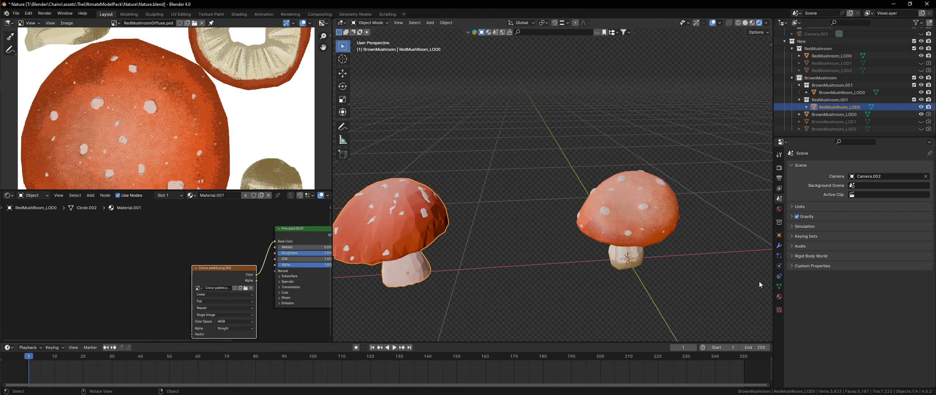
left_click(779, 245)
key("q")
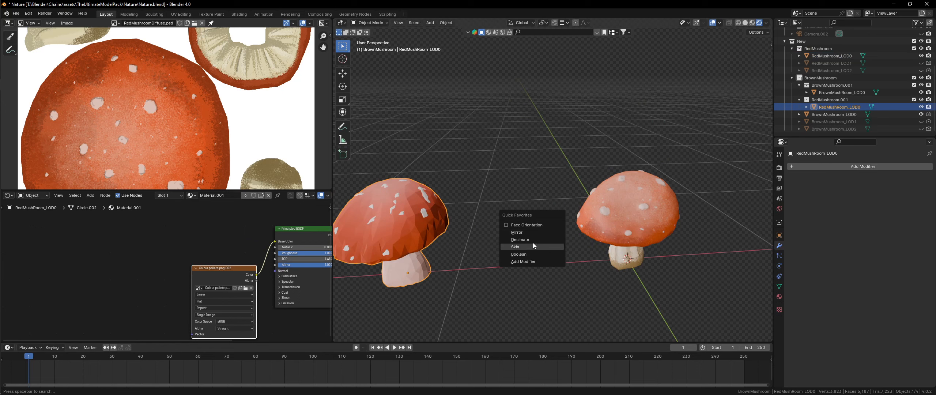
left_click(526, 240)
- Compare the mesh density of the low-poly and textured red mushrooms by viewing each one in Edit Mode
middle_click_drag(404, 234, 582, 241, "shift")
scroll(462, 228, "up", 4)
key("Tab")
key("Tab")
left_click(608, 183)
key("Tab")
key("Tab")
left_click(471, 246)
key("Tab")
key("Tab")
- Compare both red mushrooms' face counts using a temporary Decimate modifier on the textured RedMushroom_LOD0
left_click(568, 220)
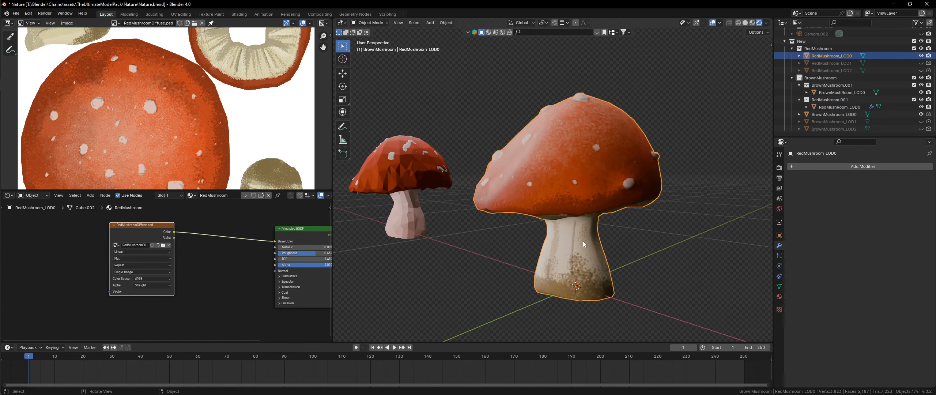
key("q")
left_click(583, 241)
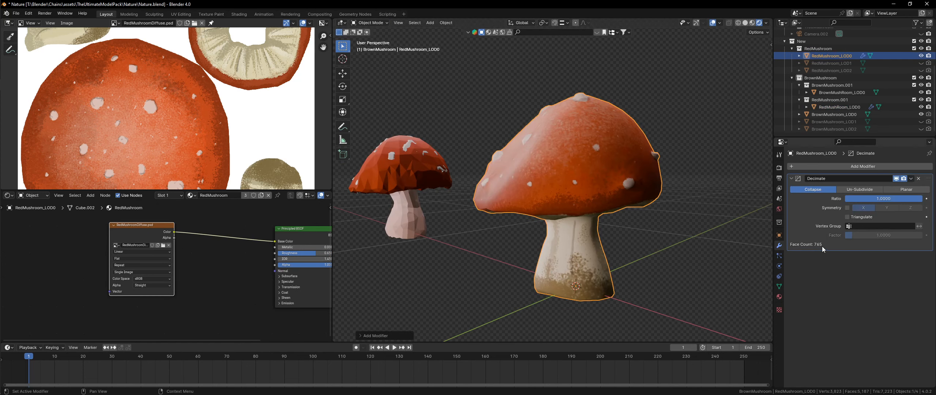
left_click(420, 189)
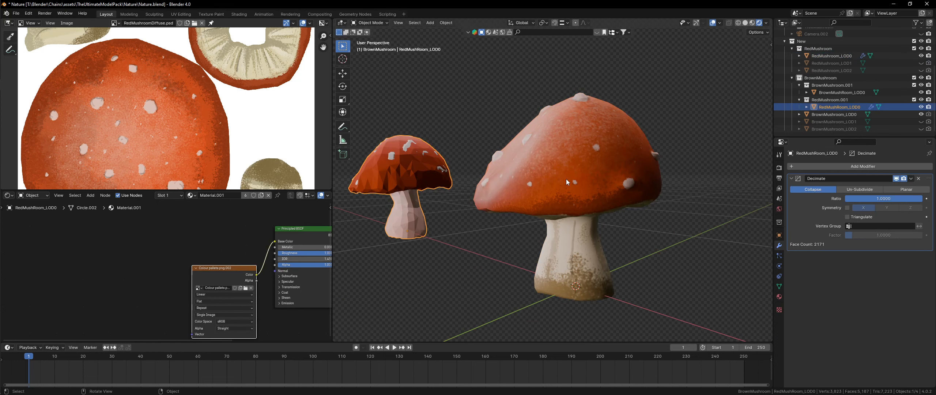
left_click(567, 182)
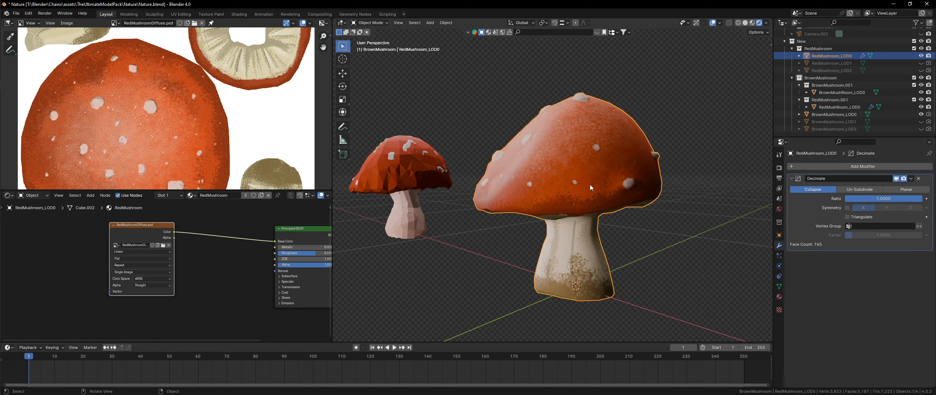
left_click(918, 178)
- Save the Nature.blend file with the row of mushrooms in view
middle_click_drag(489, 192, 522, 200)
scroll(522, 200, "down", 5)
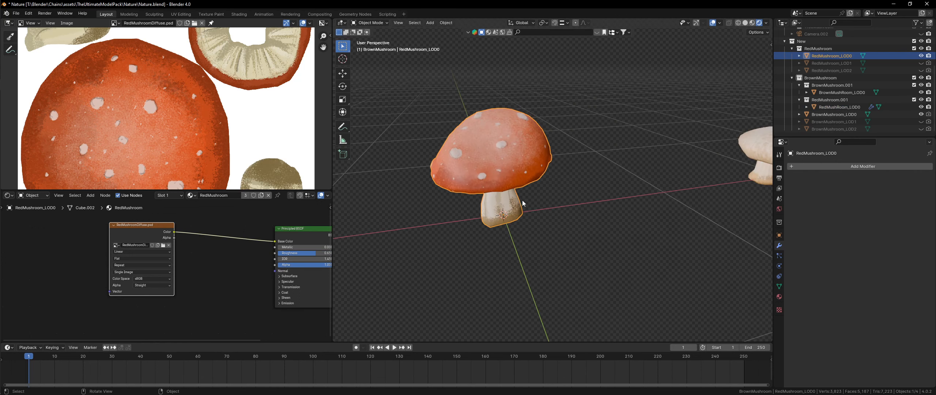
key("ctrl+s")
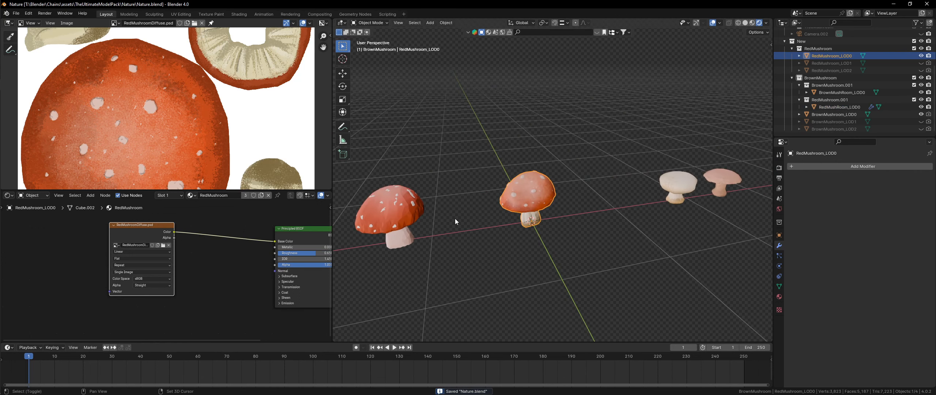
- Compare the textured and low-poly brown mushrooms up close, selecting each one
middle_click_drag(609, 212, 402, 201, "shift")
scroll(510, 196, "up", 5)
middle_click_drag(509, 196, 564, 192)
left_click(595, 197)
left_click(515, 205)
middle_click_drag(651, 209, 504, 258)
- Snap the textured BrownMushroom_LOD0 to the 3D cursor at the world origin
left_click(512, 220)
scroll(537, 262, "down", 3)
key("g")
key("x")
right_click(399, 254)
middle_click_drag(417, 243, 550, 234, "shift")
key("shift+s")
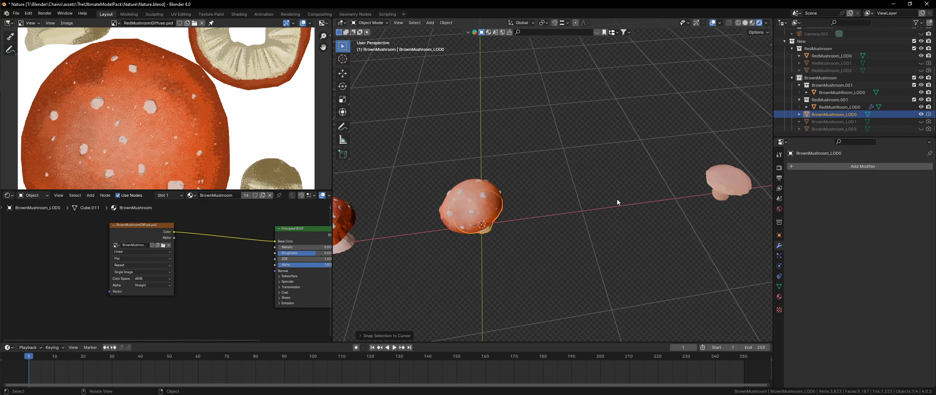
- Delete the low-poly brown mushroom and the low-poly red mushroom from the scene
left_click(714, 185)
key("x")
left_click(714, 186)
middle_click_drag(714, 186, 486, 165)
left_click_drag(486, 166, 412, 228)
key("x")
left_click(413, 228)
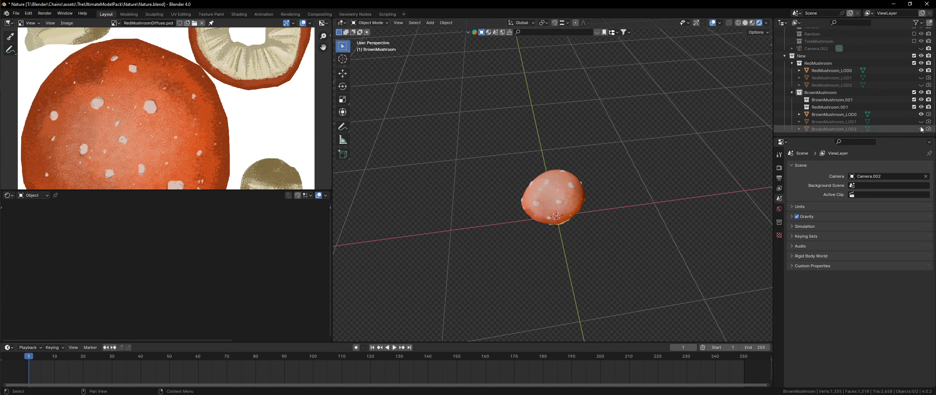
- Unhide BrownMushroom_LOD1 and BrownMushroom_LOD2, and delete the empty RedMushroom.001 and BrownMushroom.001 collections
left_click(921, 129)
left_click(922, 121)
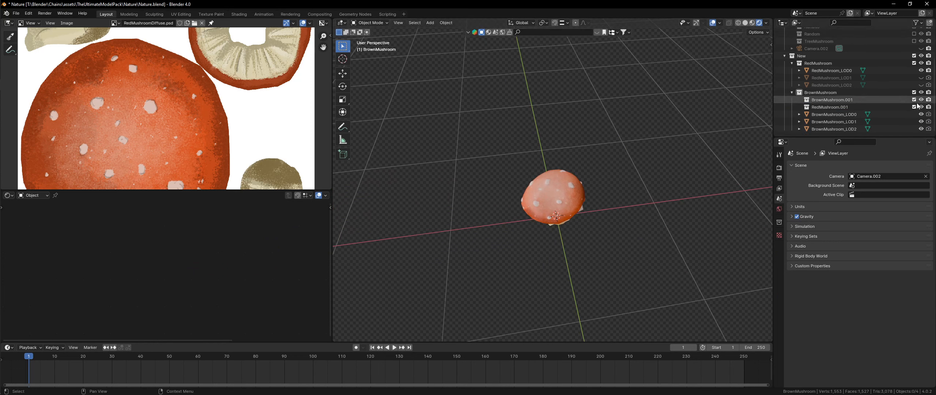
left_click(914, 107)
left_click(914, 107)
left_click(827, 106)
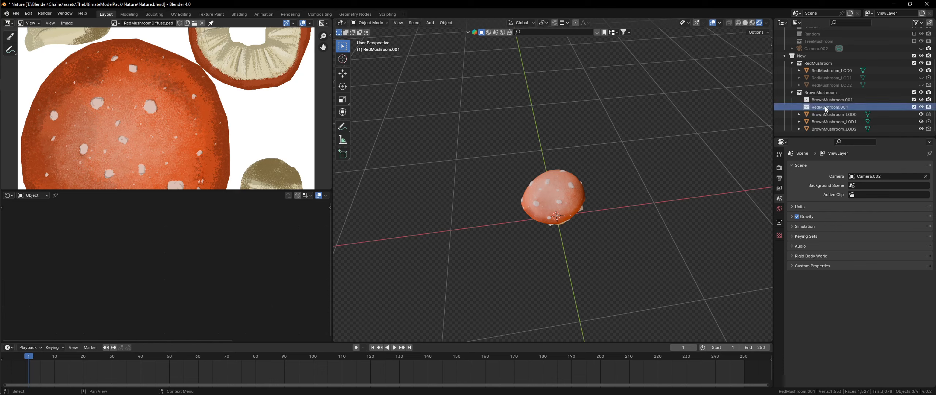
key("x")
left_click(823, 107)
key("x")
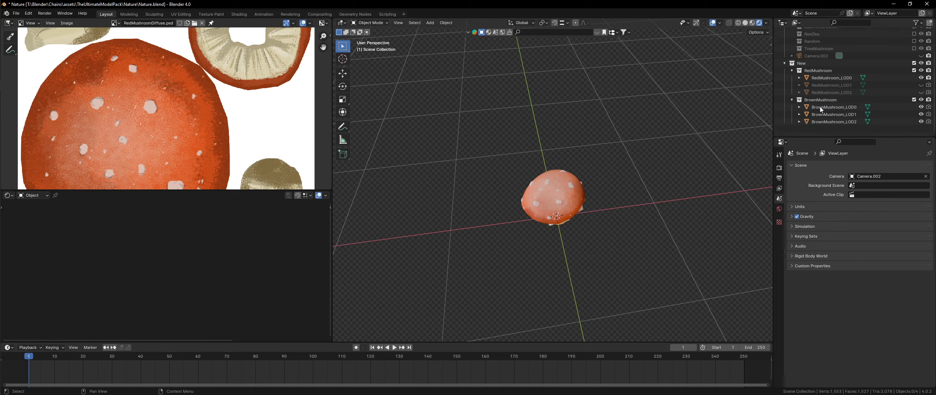
- Unhide RedMushroom_LOD1 and RedMushroom_LOD2, and exclude the RedMushroom and BrownMushroom collections from the view layer
left_click(791, 107)
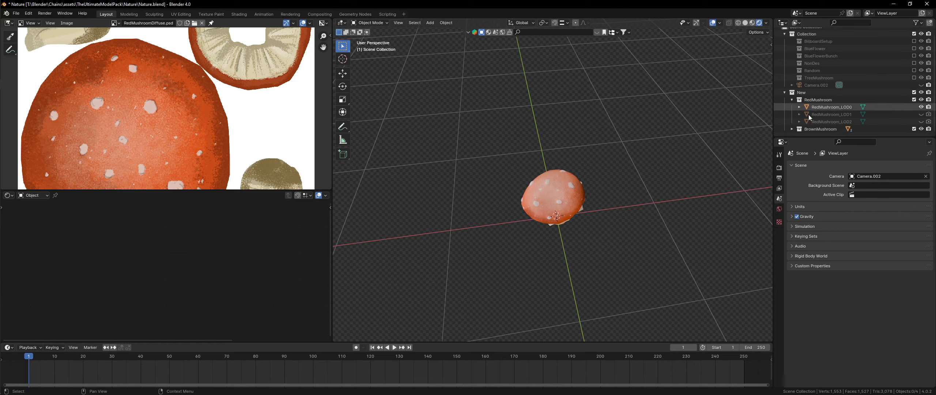
left_click(921, 114)
left_click(921, 122)
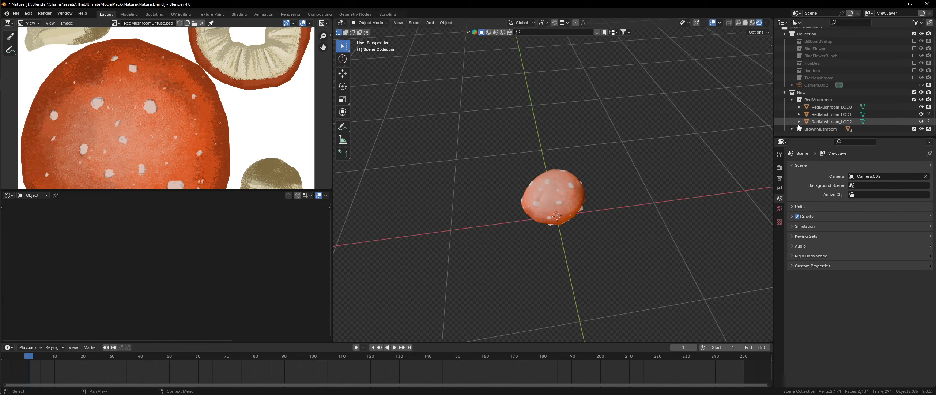
left_click(792, 129)
scroll(859, 120, "down", 3)
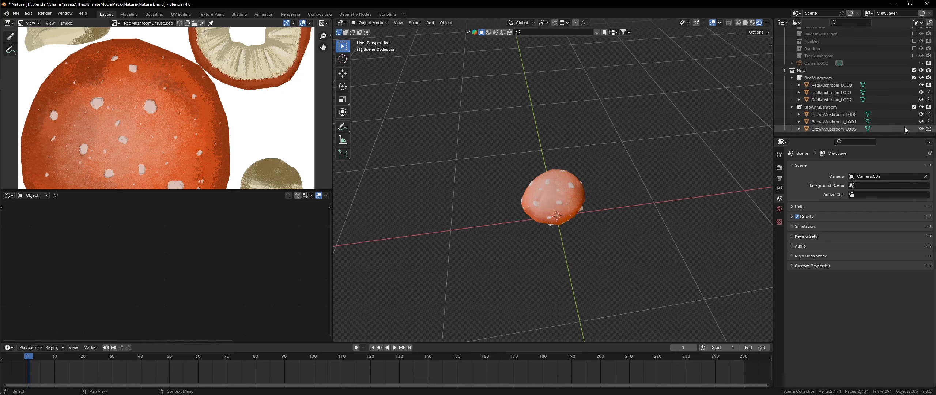
left_click(914, 106)
left_click(914, 100)
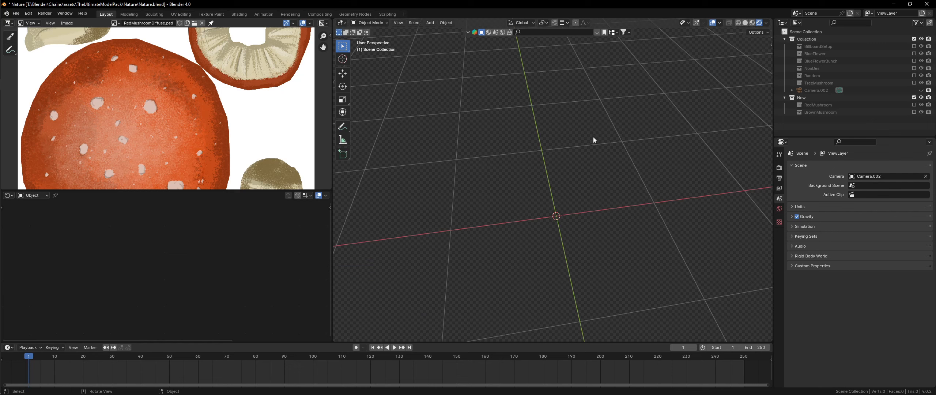
middle_click_drag(522, 157, 540, 171)
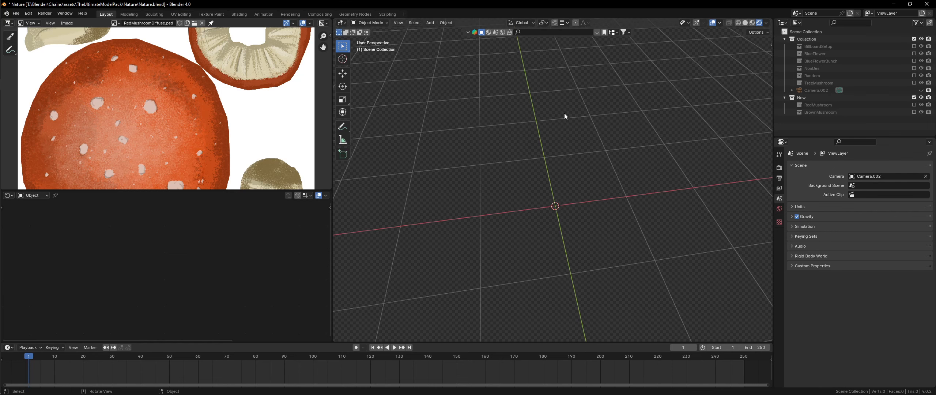
scroll(522, 206, "up", 2)
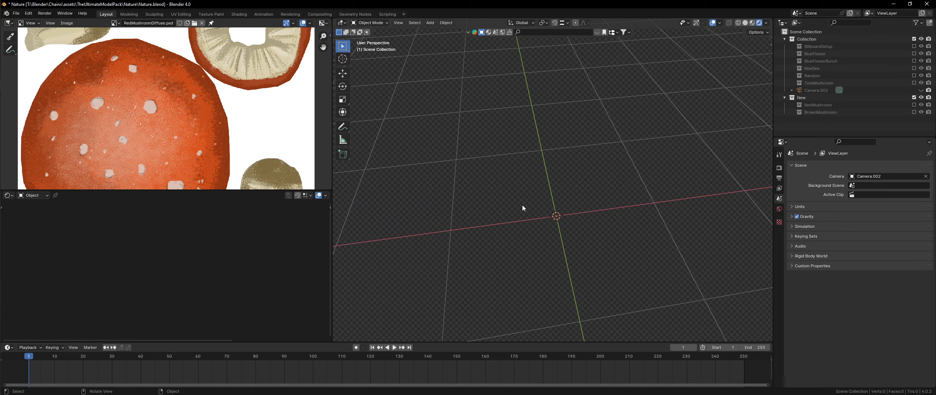
- Create a collection named TreeTrunk and nest it inside the New collection
right_click(793, 116)
left_click(816, 134)
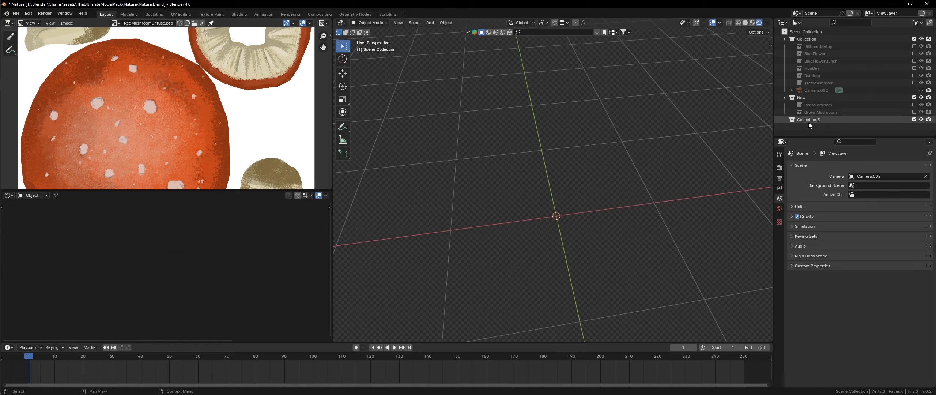
double_click(805, 120)
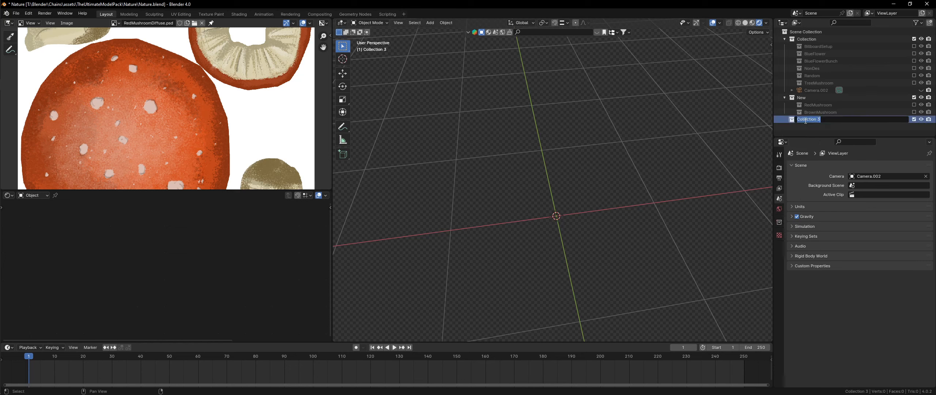
type("tREE")
key("BackSpace")
key("BackSpace")
key("BackSpace")
key("BackSpace")
type("TreeTrunk")
key("Return")
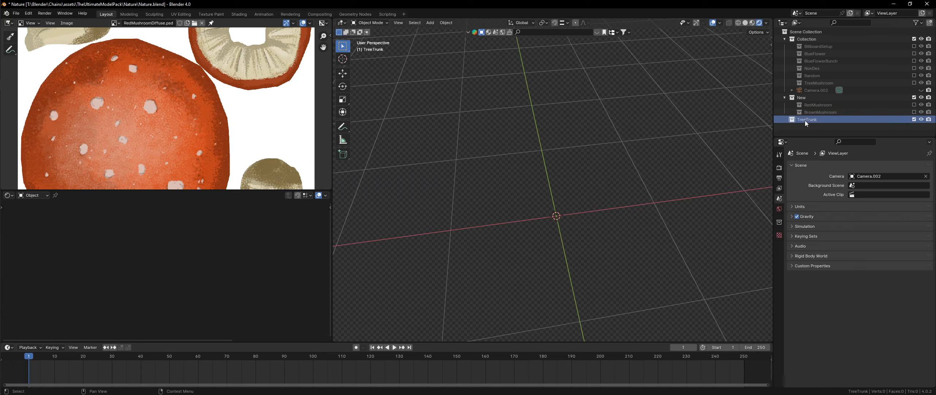
left_click_drag(804, 120, 810, 98)
- Add a cube mesh to the TreeTrunk collection at the world origin
middle_click_drag(667, 117, 575, 190)
key("shift+a")
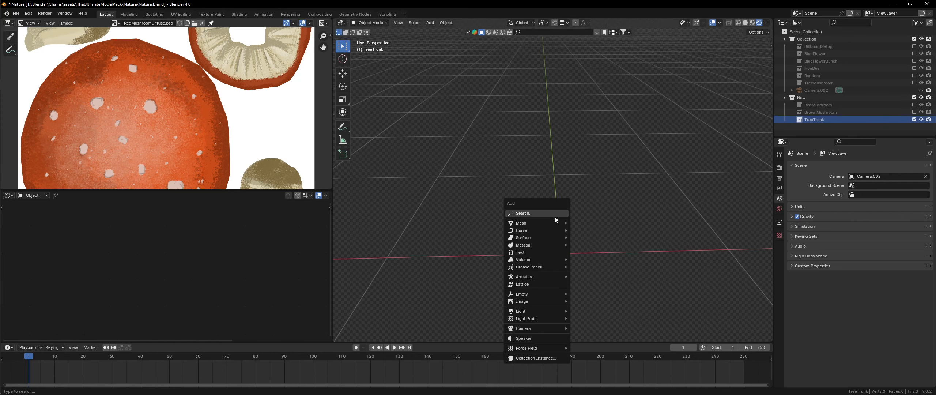
mouse_move(550, 224)
left_click(585, 230)
scroll(585, 170, "down", 4)
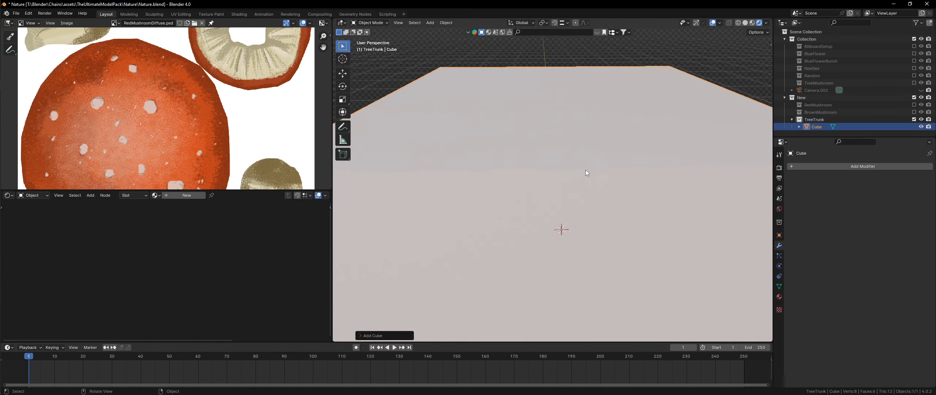
scroll(585, 170, "down", 5)
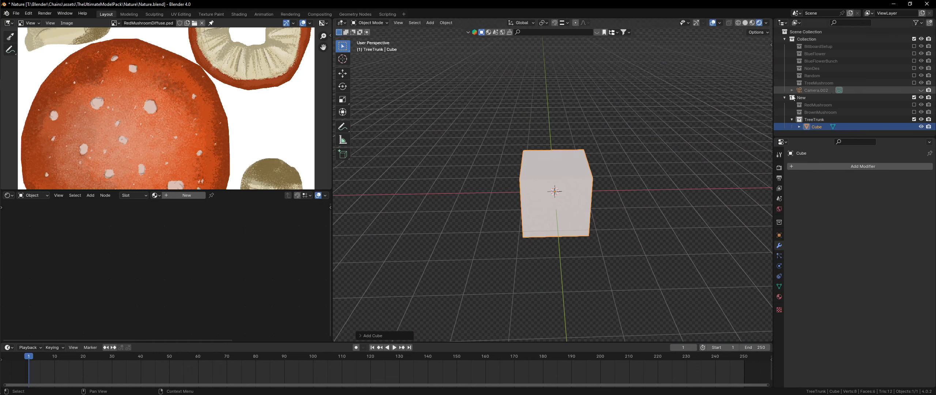
left_click(16, 13)
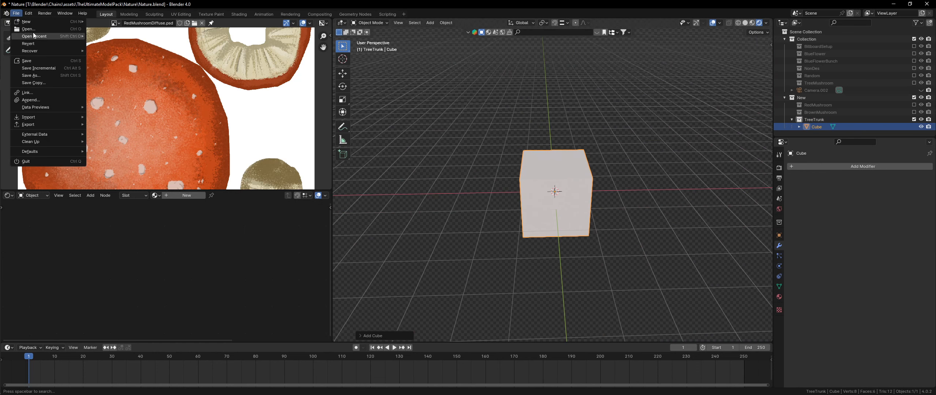
left_click(34, 29)
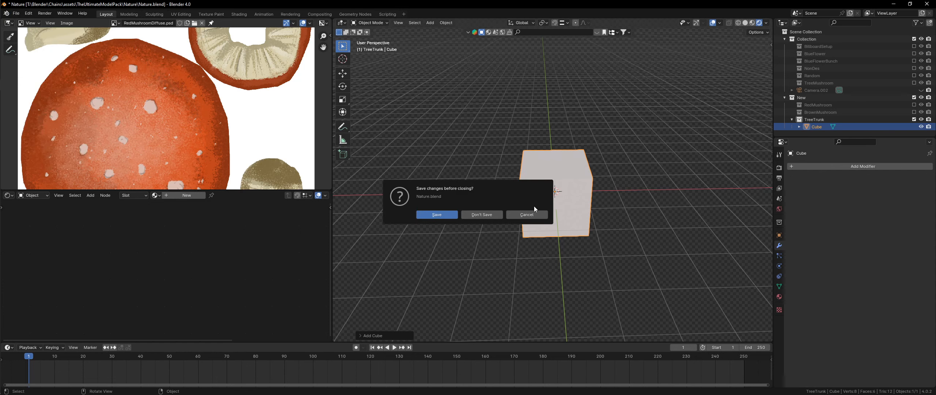
left_click(527, 214)
- Append the Character collection with the Woman model from another blend file as a scale reference
left_click(16, 13)
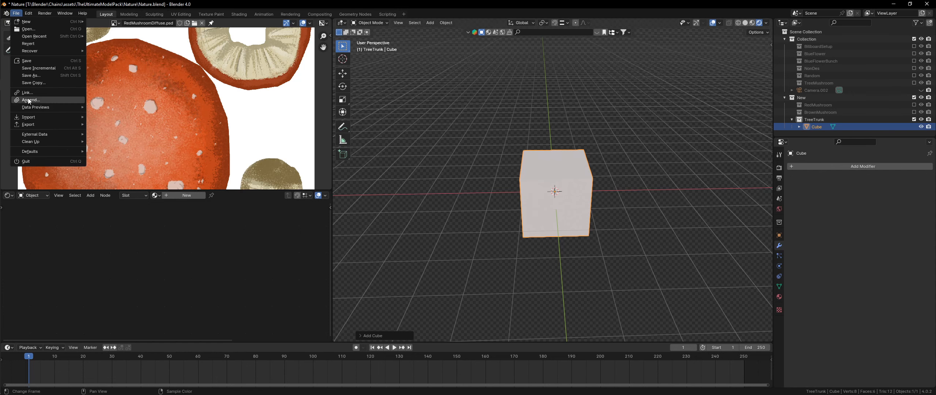
left_click(33, 108)
left_click_drag(395, 91, 43, 394)
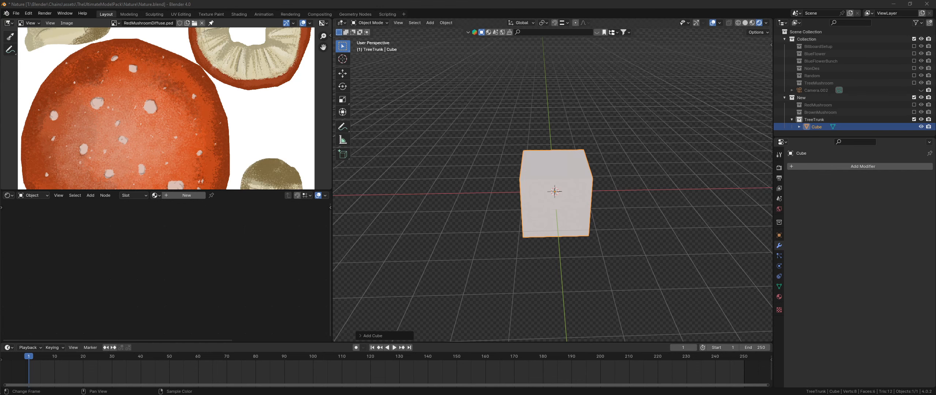
left_click(595, 147)
scroll(649, 200, "up", 3)
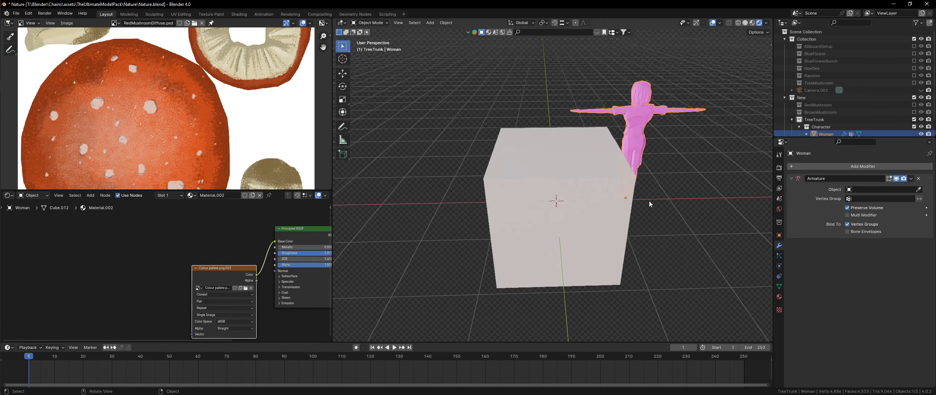
middle_click_drag(649, 201, 371, 237)
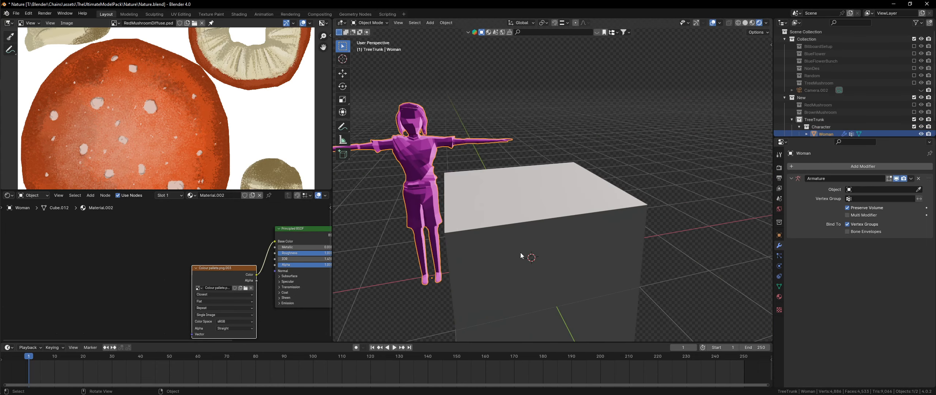
- Temporarily include the BrownMushroom collection and shift the cube aside along X to compare the mushroom's size with the woman
left_click(914, 113)
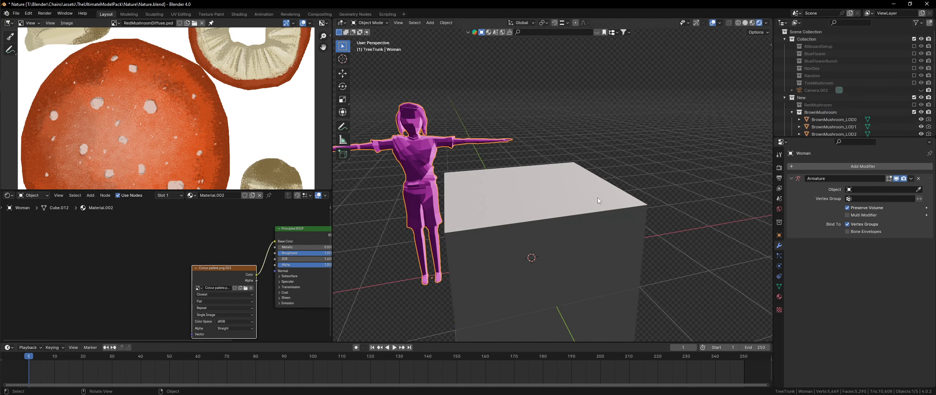
left_click(598, 198)
key("g")
key("x")
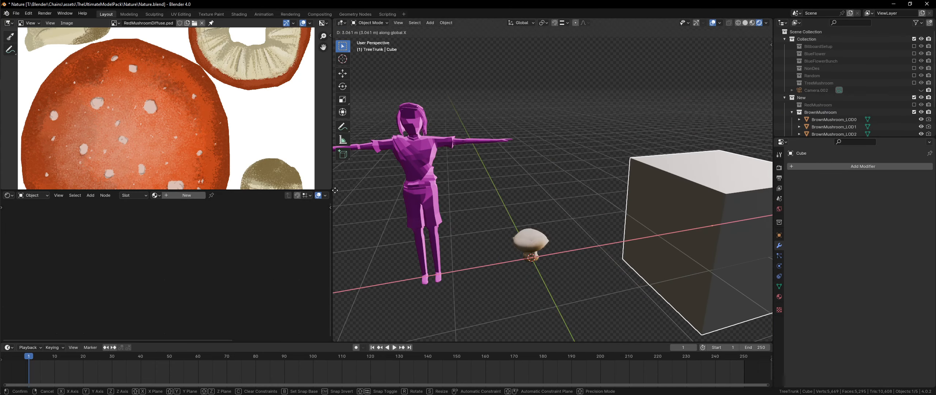
right_click(335, 190)
scroll(484, 228, "down", 1)
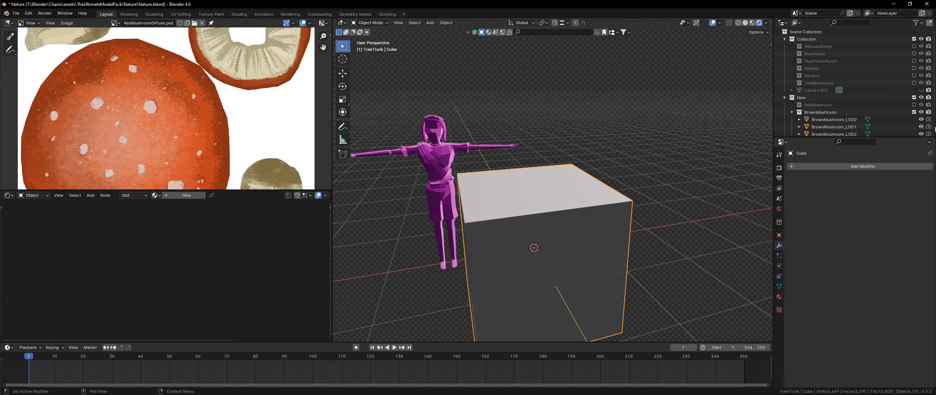
left_click(914, 111)
- Move the Character collection out of TreeTrunk directly under the Scene Collection, and collapse the collection named Collection
scroll(870, 113, "down", 1)
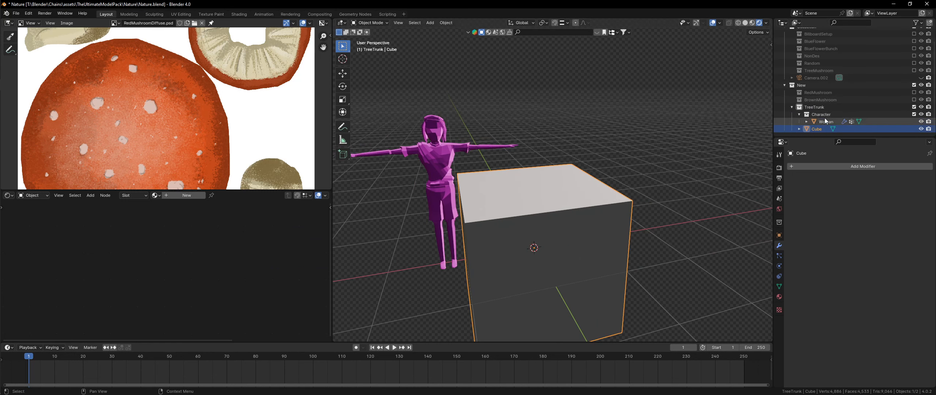
left_click_drag(814, 114, 802, 38)
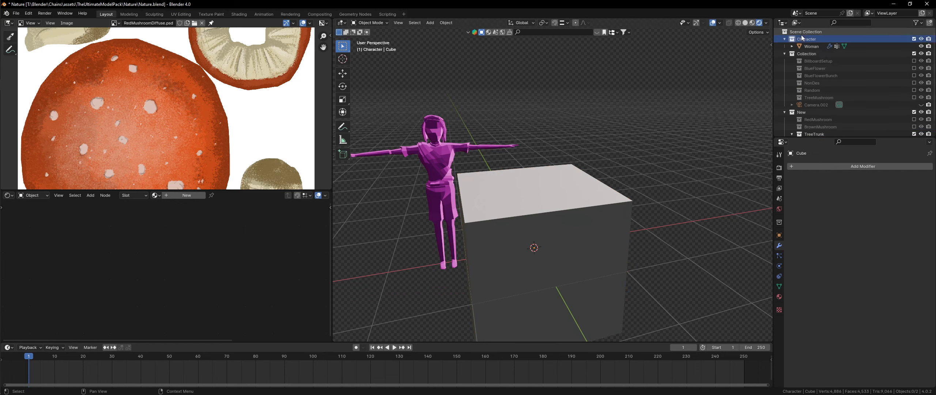
left_click(784, 53)
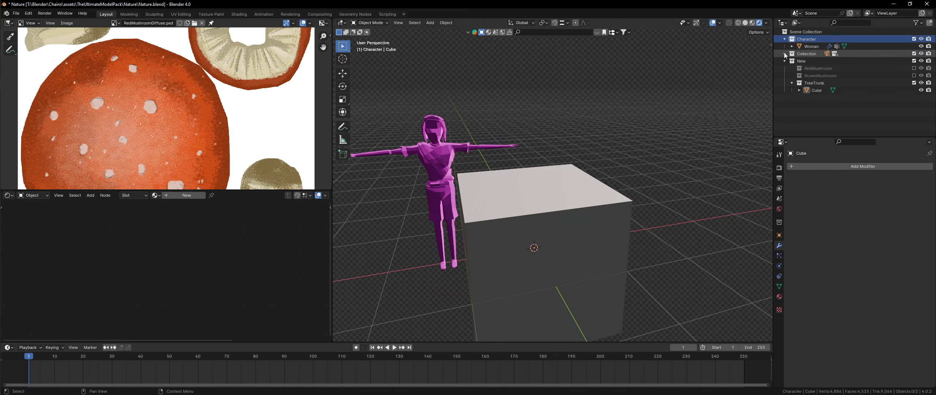
- Scale the cube's mesh uniformly down to about half its size in Edit Mode
left_click(609, 192)
key("Tab")
key("s")
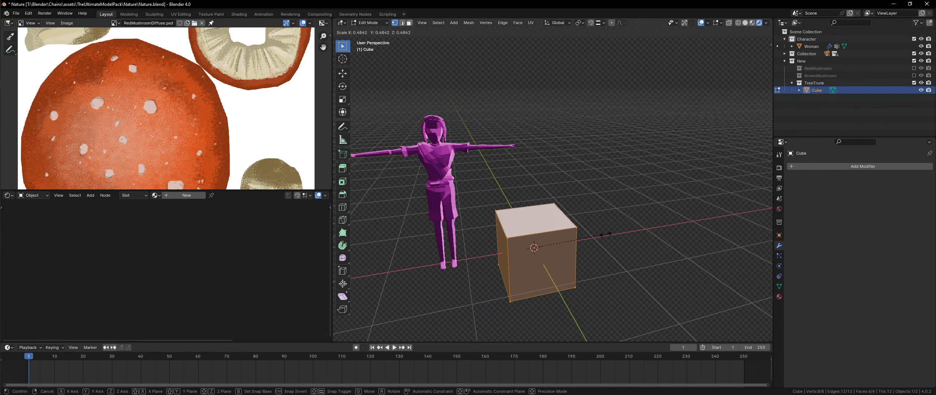
left_click(597, 239)
middle_click_drag(575, 254, 592, 199, "shift")
scroll(593, 195, "up", 3)
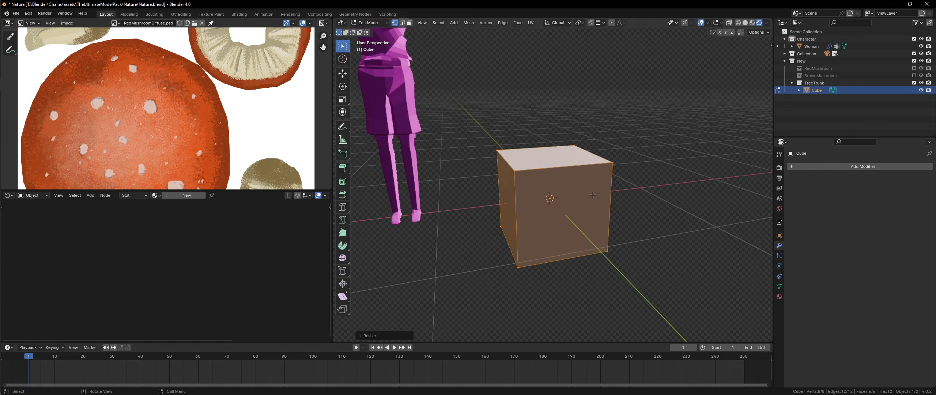
- Add two evenly spaced vertical loop cuts across the cube in each horizontal direction, without sliding them
key("ctrl+r")
scroll(570, 175, "up", 1)
left_click(571, 175)
right_click(574, 175)
middle_click_drag(713, 183, 648, 177)
key("ctrl+r")
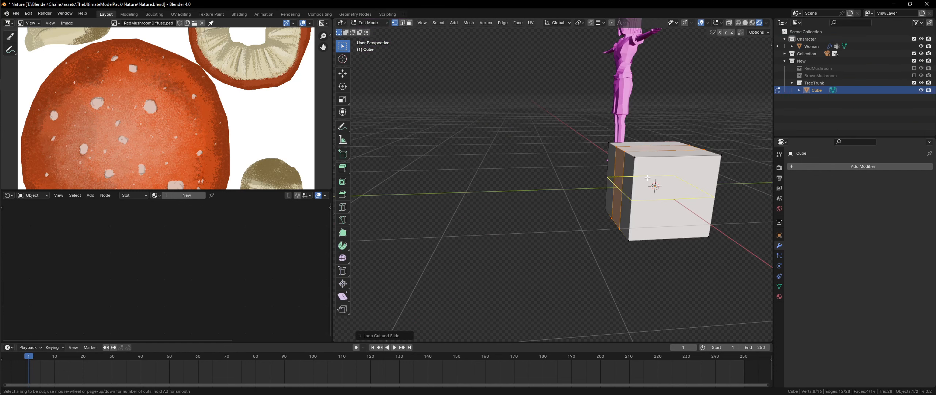
scroll(660, 163, "up", 1)
left_click(660, 163)
right_click(660, 163)
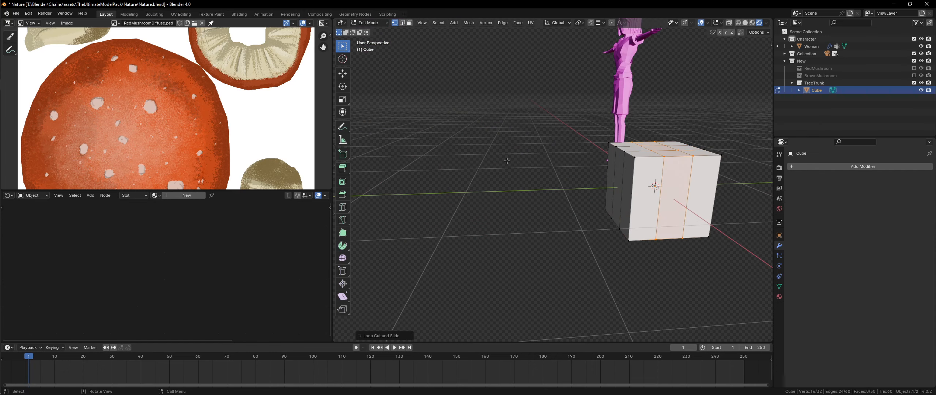
- Delete all of the cube's top and bottom faces, keeping only the four subdivided side walls
middle_click_drag(507, 161, 560, 209)
key("2")
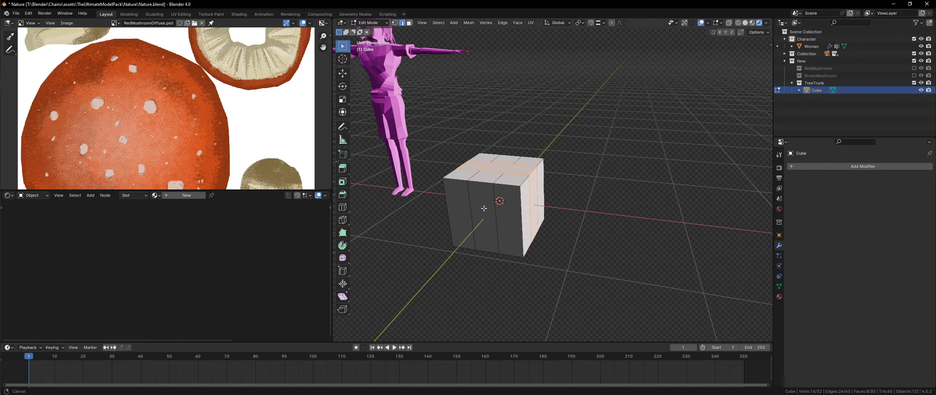
middle_click_drag(476, 209, 513, 260)
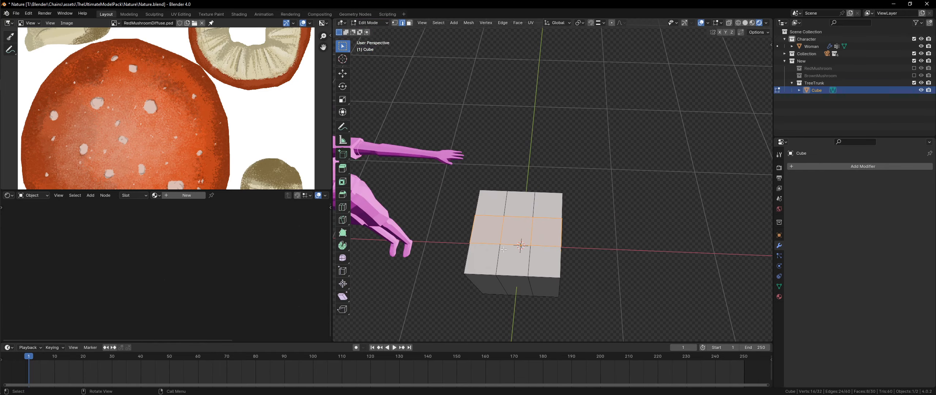
key("3")
key("x")
left_click(512, 234)
middle_click_drag(513, 234, 556, 228)
left_click(545, 261)
key("x")
left_click(545, 261)
middle_click_drag(547, 252, 544, 224)
- Extrude the open edge loop around the cube's top and scale it inward to about 0.8, forming a rim
key("2")
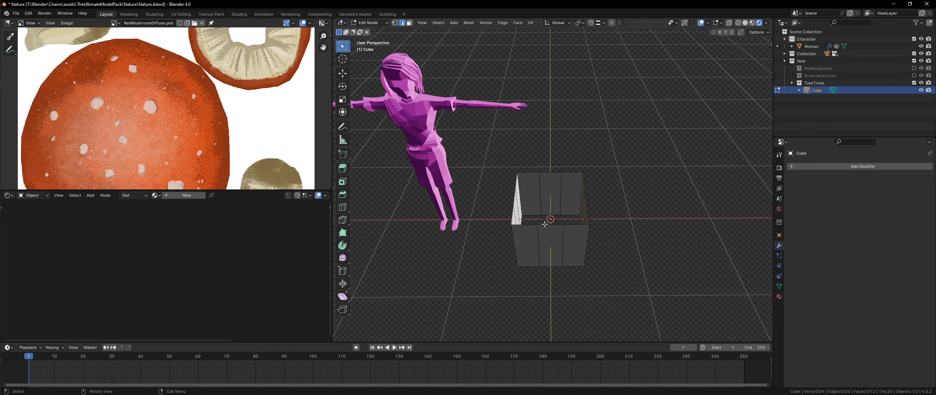
left_click(547, 224, "alt")
scroll(585, 237, "up", 3)
key("e")
right_click(658, 259)
key("s")
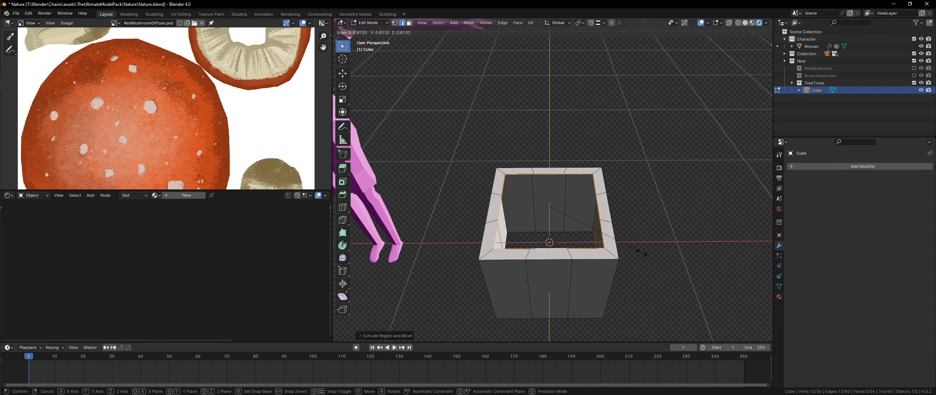
left_click(635, 252)
- Close the opening inside the top rim with Grid Fill
key("F3")
type("grid")
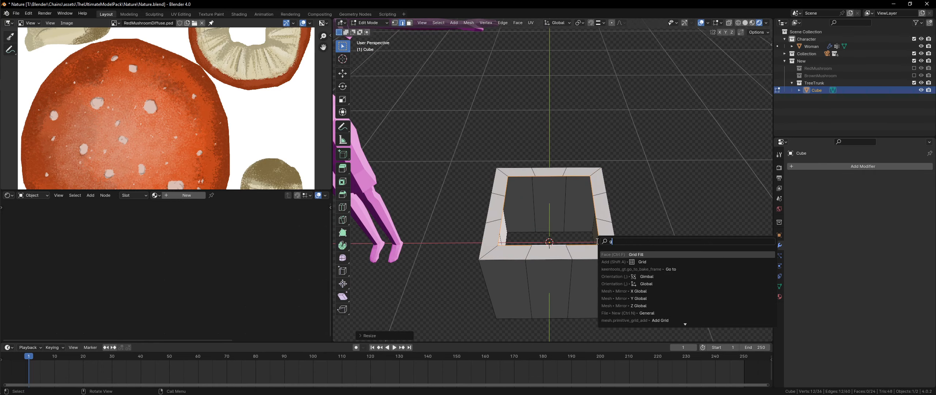
key("Down")
key("Down")
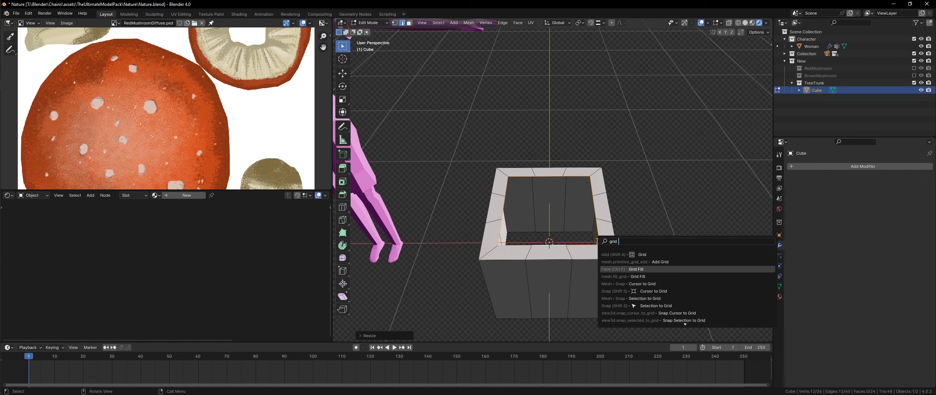
key("Return")
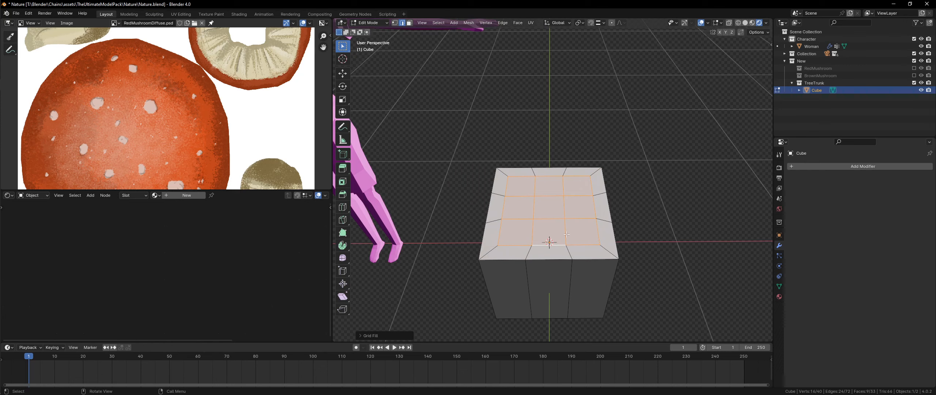
- In top view with X-ray, move the front-left corner edge inward using smooth proportional editing with a size of about 0.35 m
left_click(488, 278)
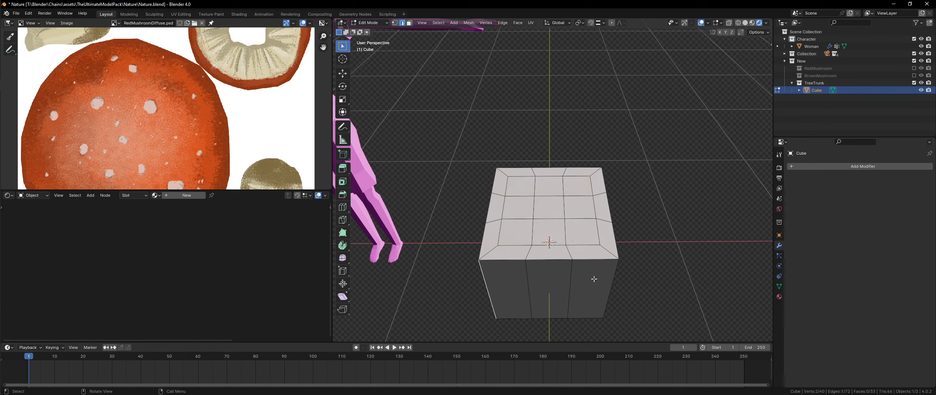
key("KP_7")
key("alt+z")
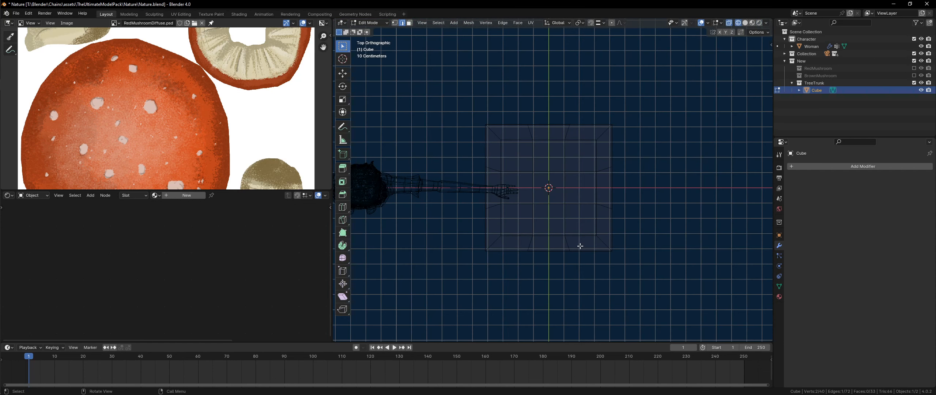
key("g")
key("o")
scroll(553, 249, "down", 5)
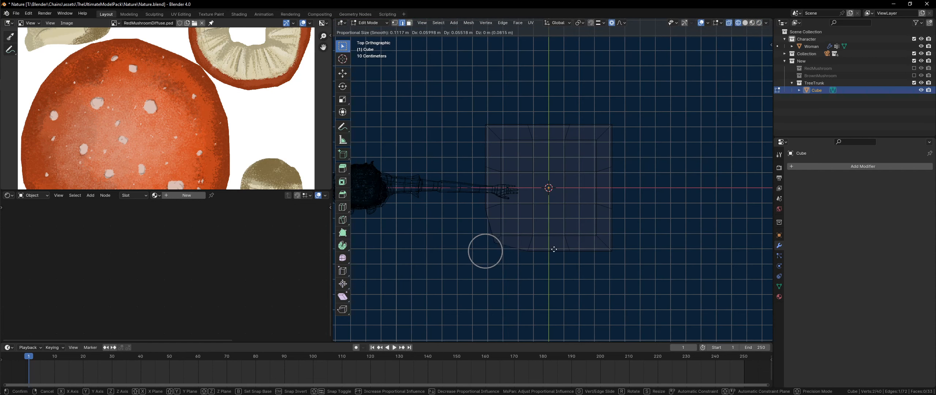
scroll(553, 248, "down", 2)
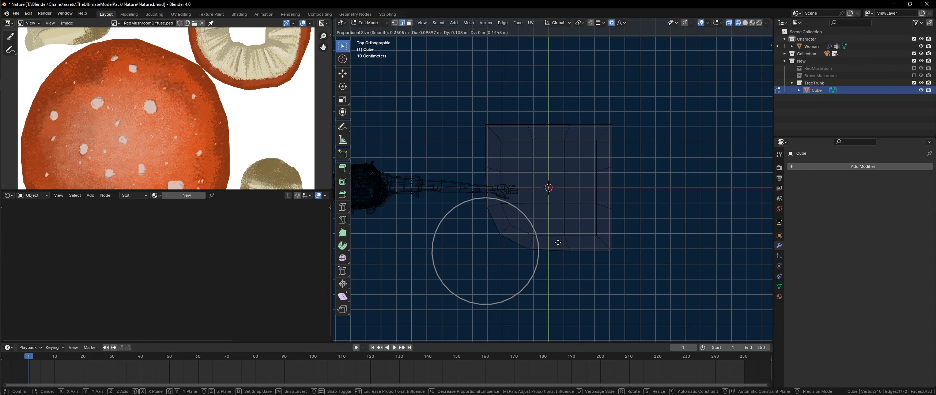
left_click(605, 263)
- Move the vertices of the other three corners inward with proportional editing to round the block's outline
key("1")
left_click(613, 252)
key("g")
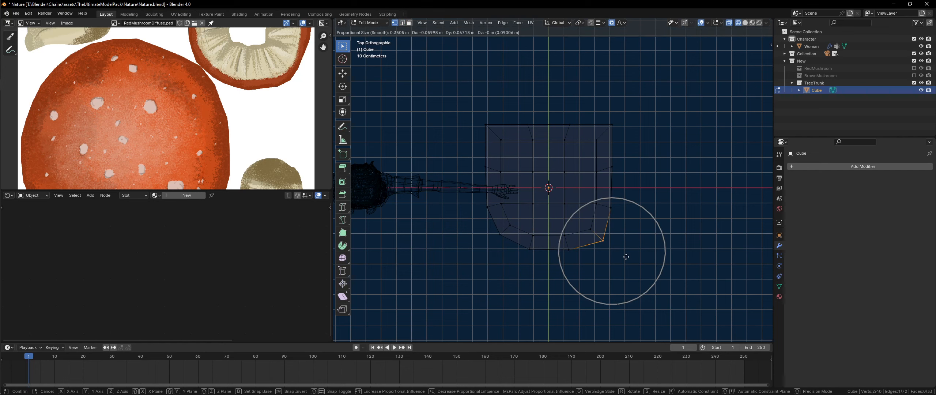
left_click(601, 234)
key("b")
left_click_drag(608, 118, 621, 130)
key("g")
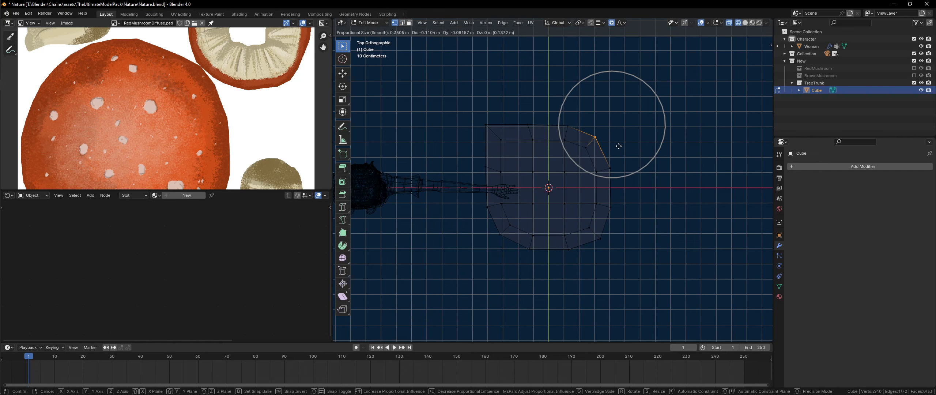
left_click(619, 146)
left_click(485, 125)
key("g")
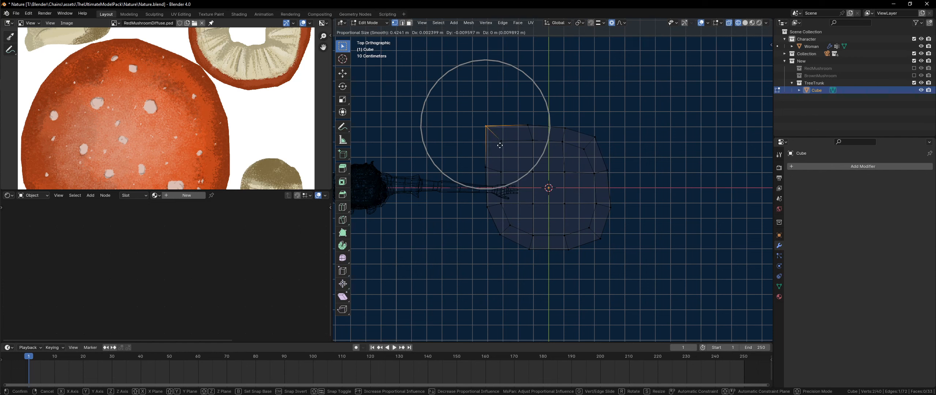
left_click(522, 168)
- Nudge the outer vertices on the block's right, back and left sides inward to make the trunk's outline irregular
left_click_drag(596, 198, 618, 218)
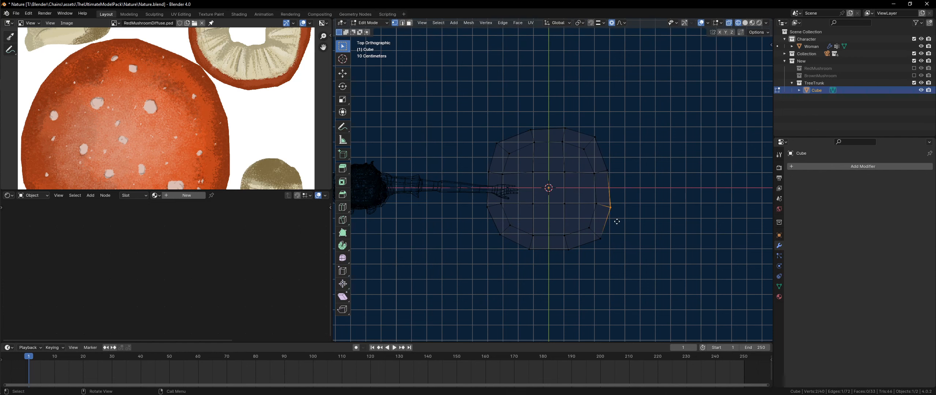
key("g")
left_click(608, 219)
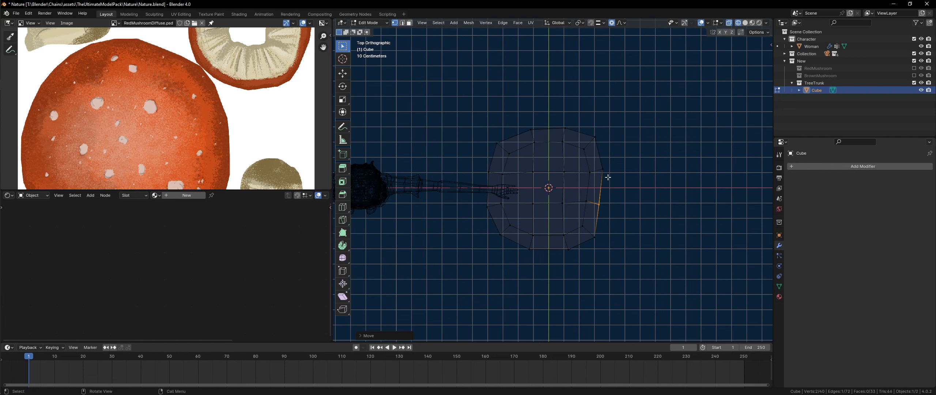
left_click(567, 126)
key("g")
right_click(578, 138)
left_click(487, 207)
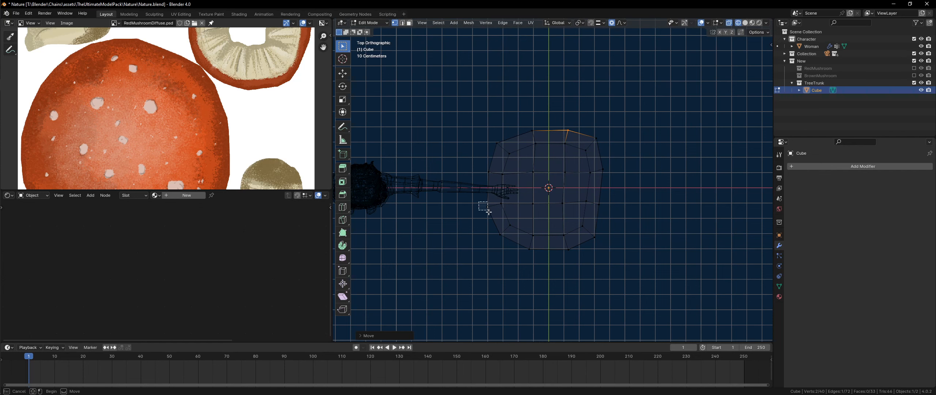
key("g")
left_click(498, 204)
- Return to Object Mode and switch the viewport to solid shading to check the trunk beside the woman
key("Tab")
middle_click_drag(493, 219, 478, 167)
key("z")
left_click(568, 176)
scroll(560, 205, "up", 3)
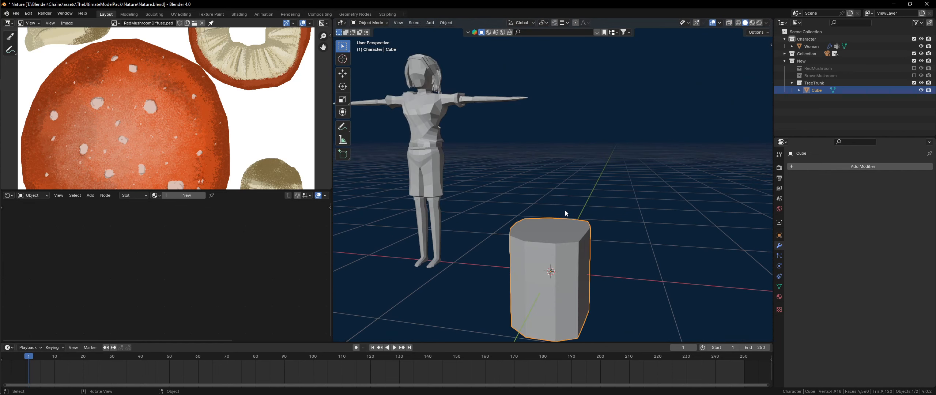
- Scale the whole trunk mesh down horizontally, locking the Z axis so its height is kept
key("Tab")
key("a")
key("s")
key("shift+z")
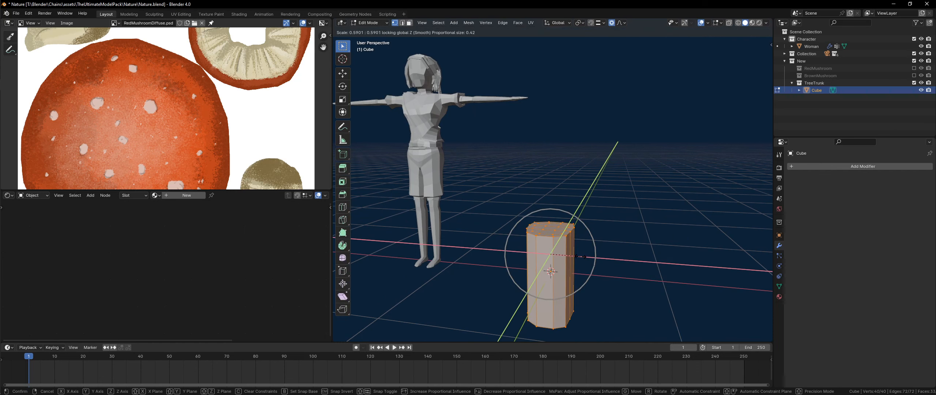
right_click(606, 259)
key("s")
key("shift+z")
left_click(592, 260)
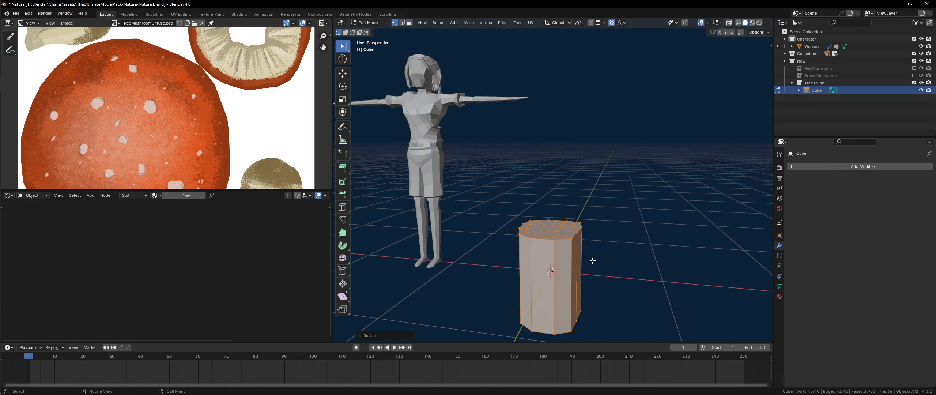
key("KP_Decimal")
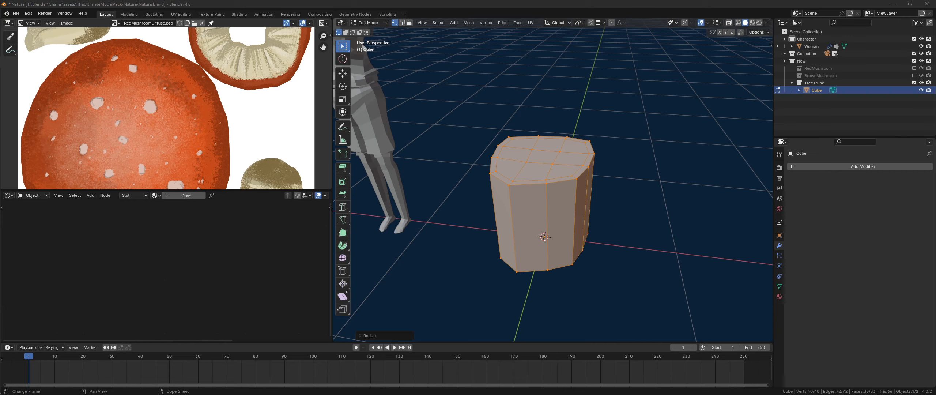
- Apply the hotkey changes in the recording software's Settings and close the window
left_click_drag(417, 394, 382, 35)
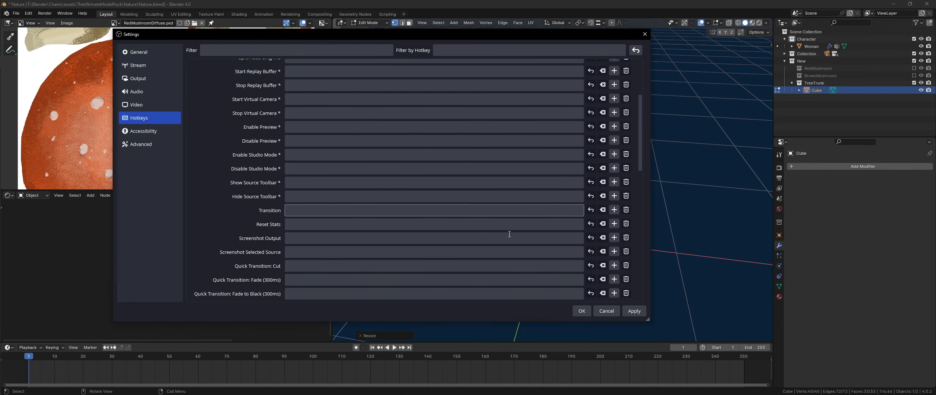
left_click(628, 311)
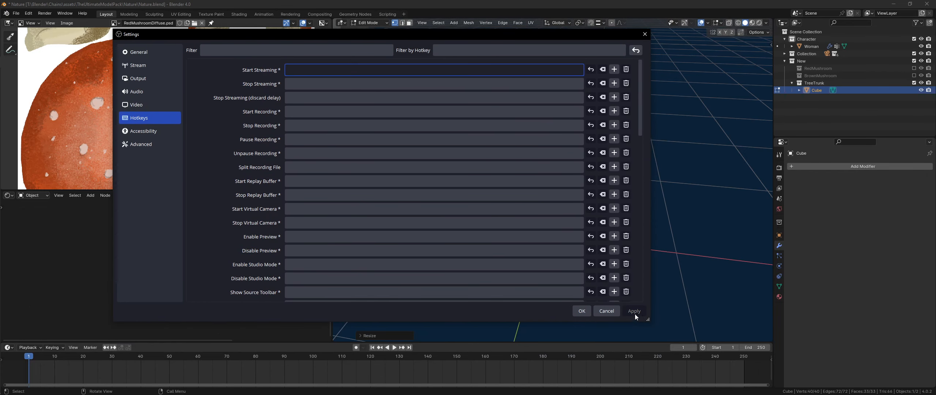
left_click(586, 312)
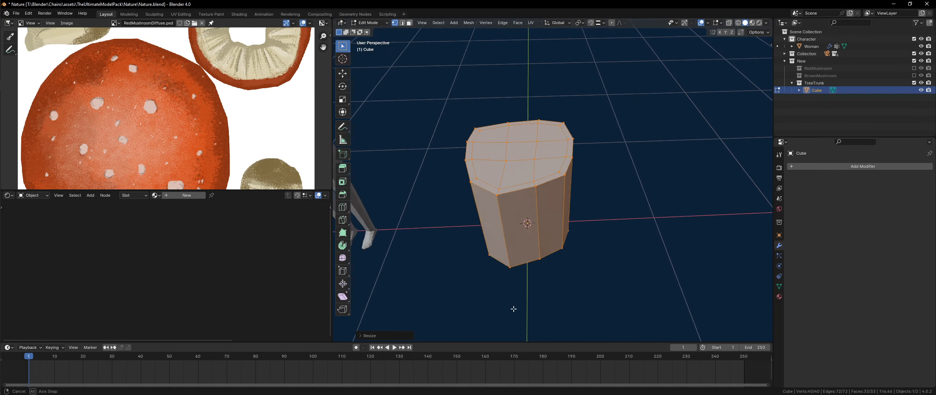
- Add three evenly spaced horizontal loop cuts around the trunk
middle_click_drag(514, 309, 513, 308)
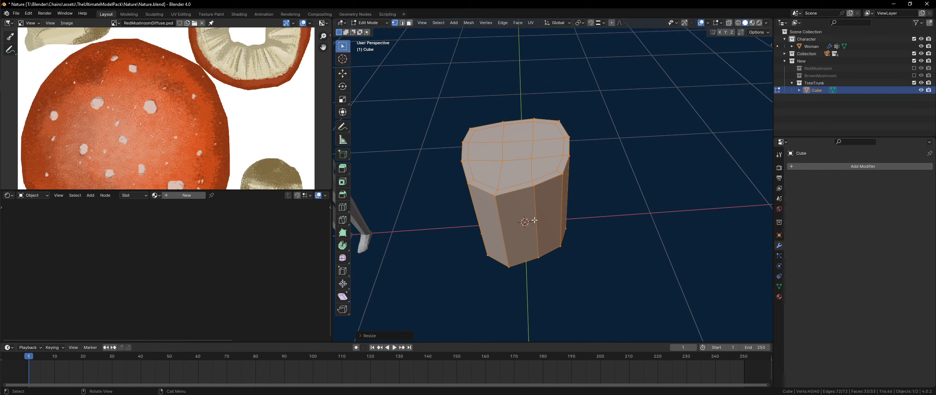
middle_click_drag(534, 221, 566, 251)
key("ctrl+r")
scroll(500, 230, "up", 2)
left_click(500, 230)
- Select a block of six faces, two wide and three high, on the trunk's lower side and extrude it outward about 0.35 m as a root
key("3")
left_click(527, 263)
key("ctrl+s")
left_click(518, 234, "shift")
middle_click_drag(517, 234, 492, 244)
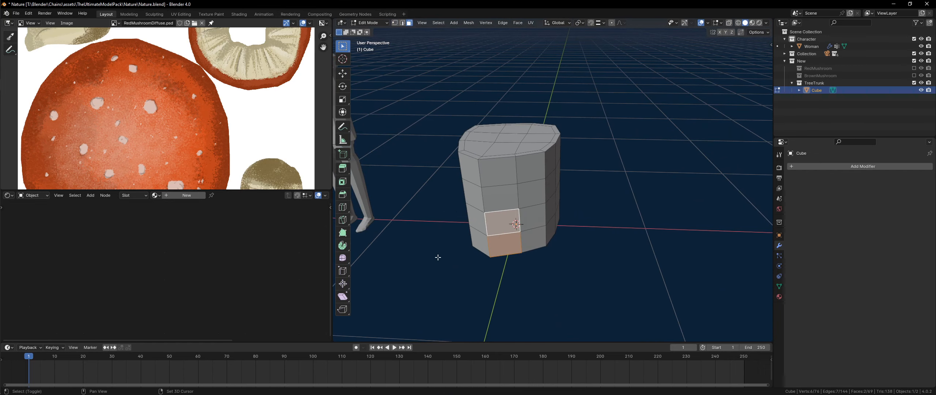
middle_click_drag(438, 257, 500, 259, "shift")
left_click(556, 242, "shift")
left_click(555, 225, "shift")
left_click(556, 203, "shift")
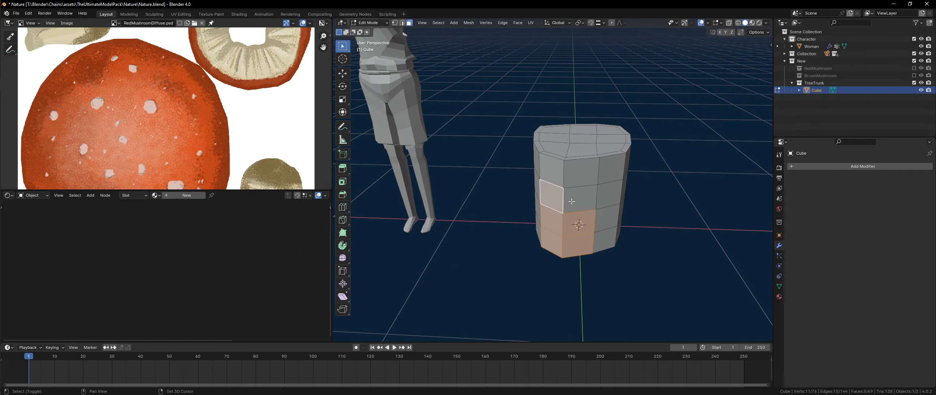
left_click(571, 201, "shift")
middle_click_drag(572, 201, 562, 238)
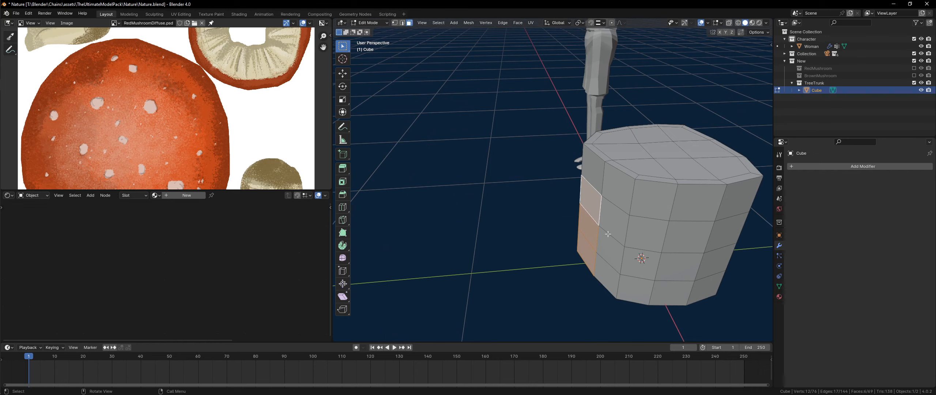
key("e")
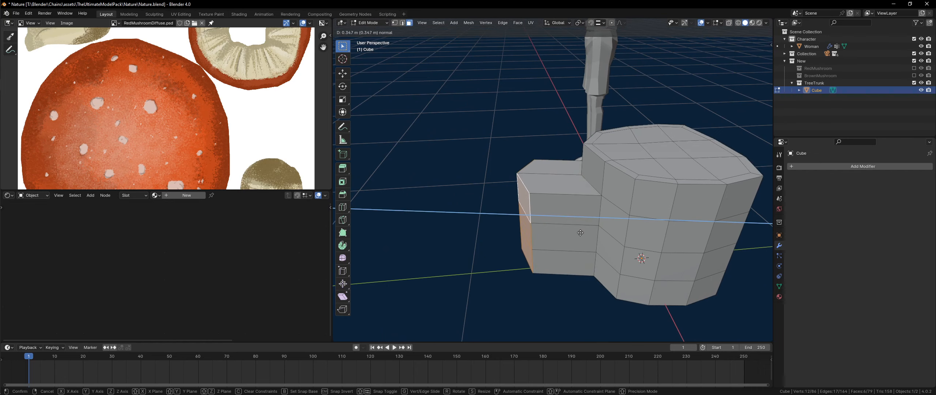
left_click(563, 233)
- Select the vertices where the root's upper side meets the trunk and raise them along Z
key("1")
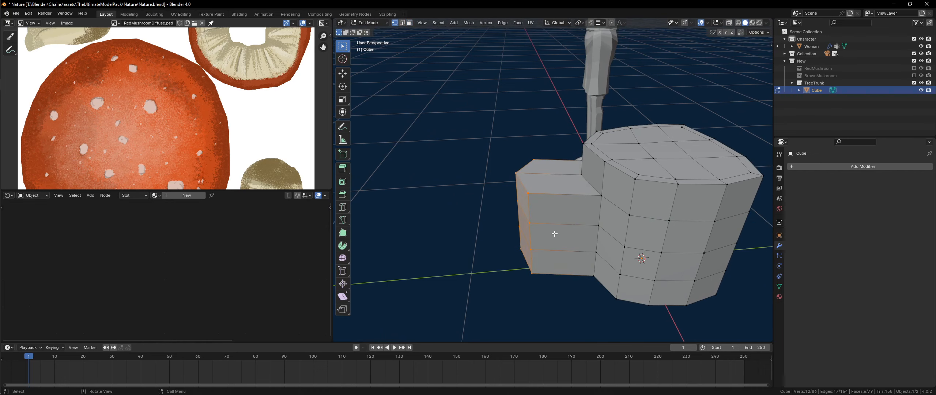
left_click(592, 194)
middle_click_drag(593, 194, 533, 171)
left_click(551, 173, "shift")
key("g")
key("z")
left_click(633, 156)
- Select the two upper edges at the root's outer end and lower them along Z to steepen its slope
key("2")
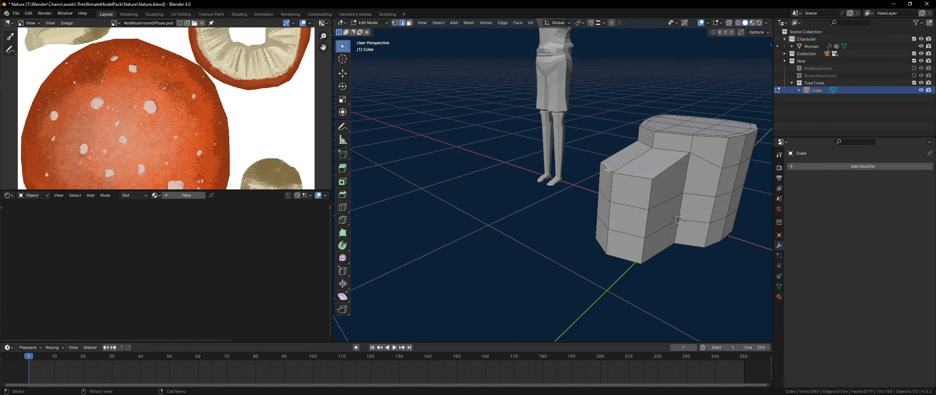
left_click(607, 169)
left_click(629, 175, "shift")
key("g")
key("z")
left_click(623, 183)
middle_click_drag(623, 183, 593, 189)
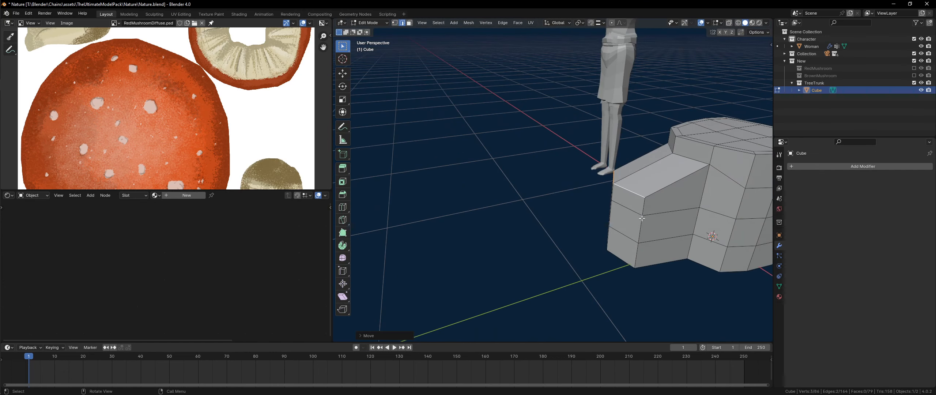
- Enable proportional editing and move vertices at mid-height on the trunk's side inward to pinch its waist
middle_click_drag(641, 219, 568, 189)
key("1")
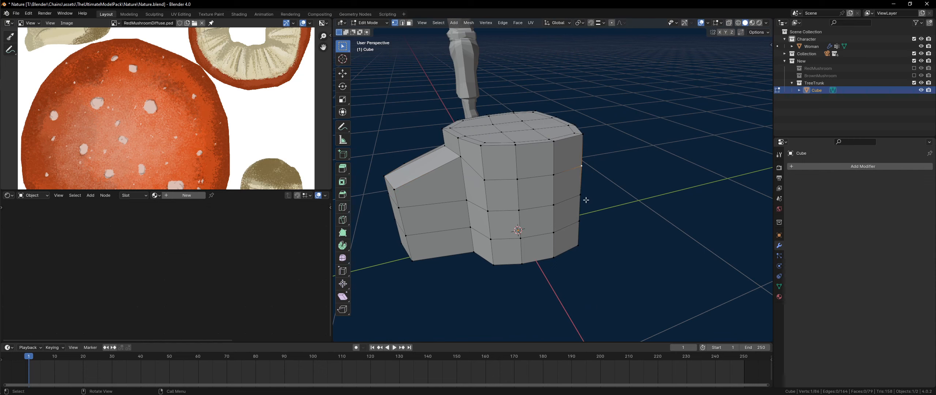
key("o")
middle_click_drag(588, 216, 514, 211)
key("g")
scroll(614, 224, "down", 3)
left_click(606, 226)
left_click(607, 196)
key("g")
left_click(600, 203)
middle_click_drag(651, 216, 580, 223)
left_click(611, 208)
key("g")
left_click(617, 220)
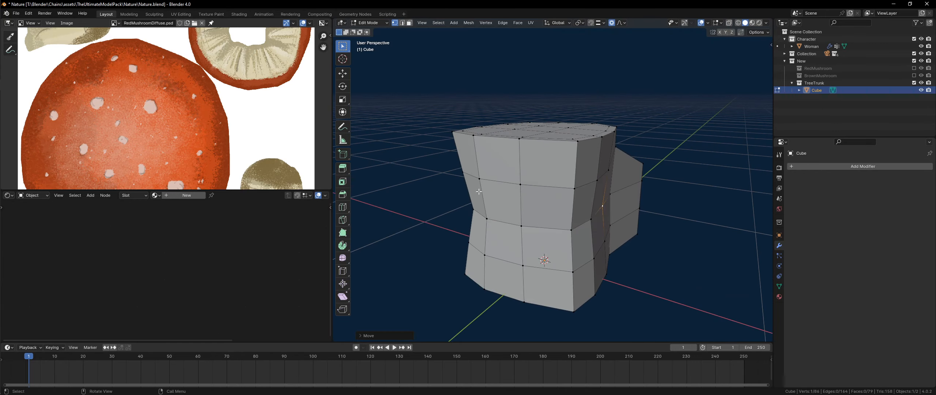
- Nudge further vertices on the trunk's upper rim and sides with proportional editing to make its outline irregular
middle_click_drag(479, 191, 463, 194)
left_click(462, 141)
key("g")
left_click(465, 140)
middle_click_drag(465, 168, 427, 253)
key("g")
left_click(498, 158)
left_click(473, 228)
key("g")
left_click(464, 237)
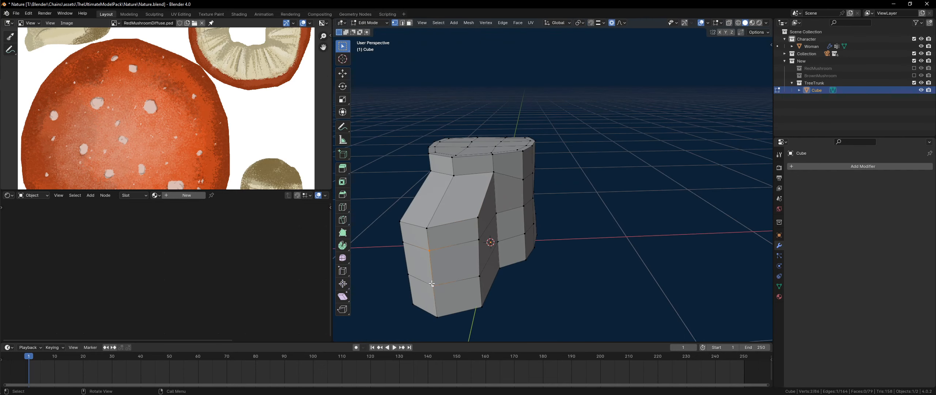
- Delete the two middle vertices of the root's end face to open it, and move the opening's side vertices outward
key("x")
left_click(432, 283)
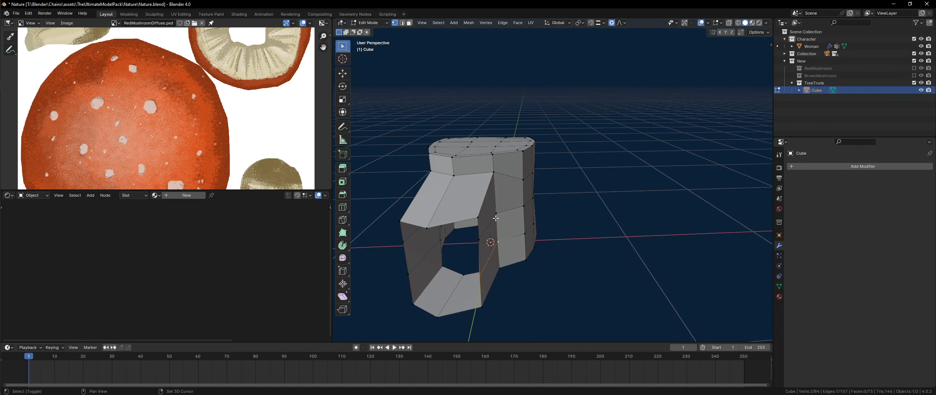
left_click(478, 237, "shift")
key("g")
scroll(488, 237, "up", 6)
left_click(492, 237)
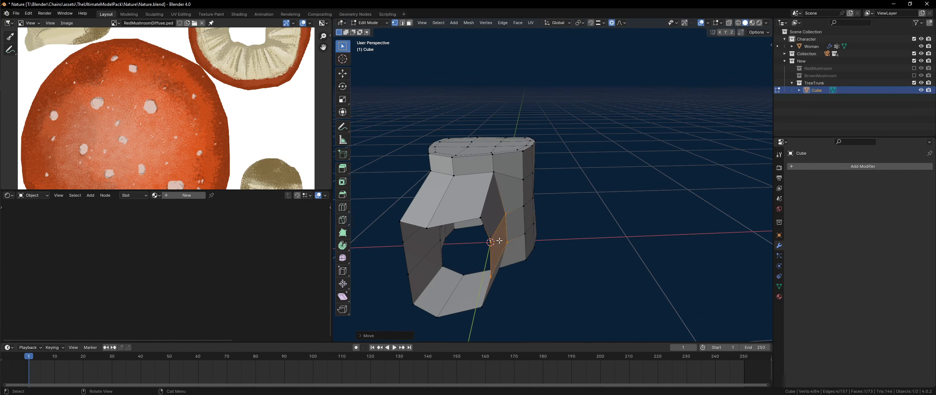
- Move individual vertices around the root's opening with a smaller proportional size to round its shape
middle_click_drag(492, 237, 567, 252)
left_click(538, 240)
left_click(539, 207, "shift")
key("g")
left_click(505, 233)
key("g")
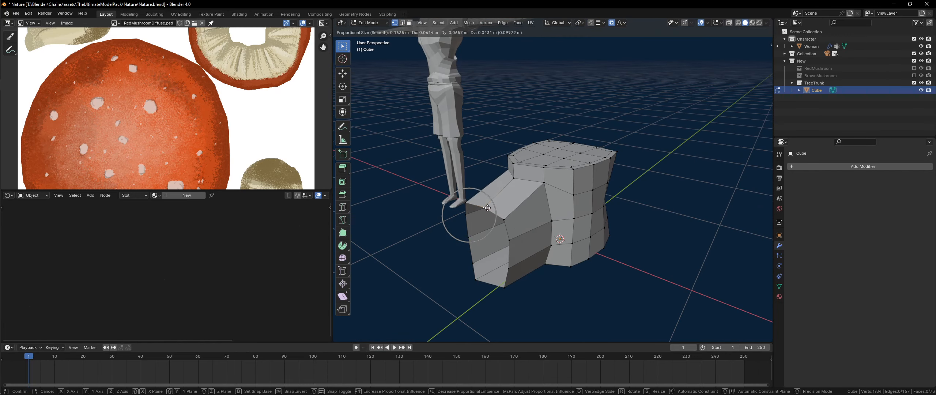
left_click(490, 226)
- Select the edge loop around the root's opening and edge-slide it toward the trunk
middle_click_drag(512, 240, 519, 213)
left_click(498, 216, "alt")
key("g")
key("g")
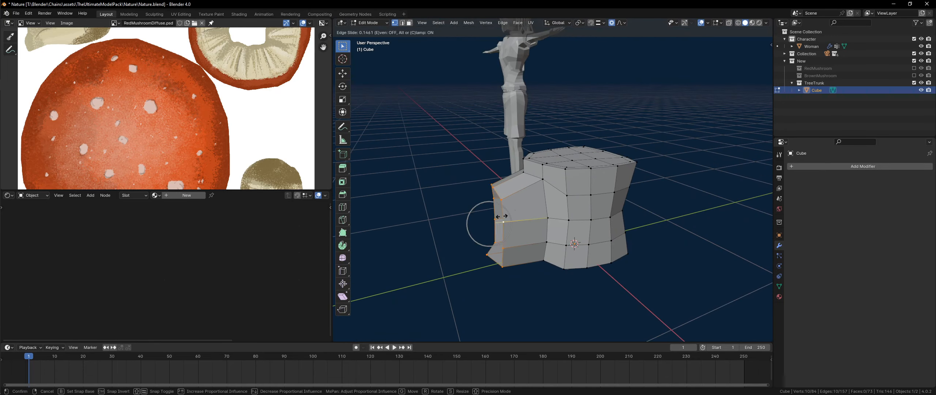
left_click(506, 216)
- Extrude the root's open end outward as another segment, then scale the new loop and move it along Z
key("e")
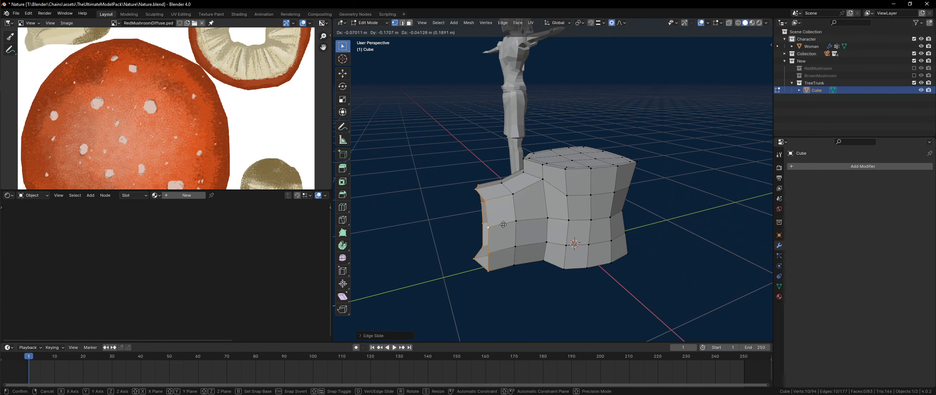
left_click(543, 238)
key("s")
left_click(544, 240)
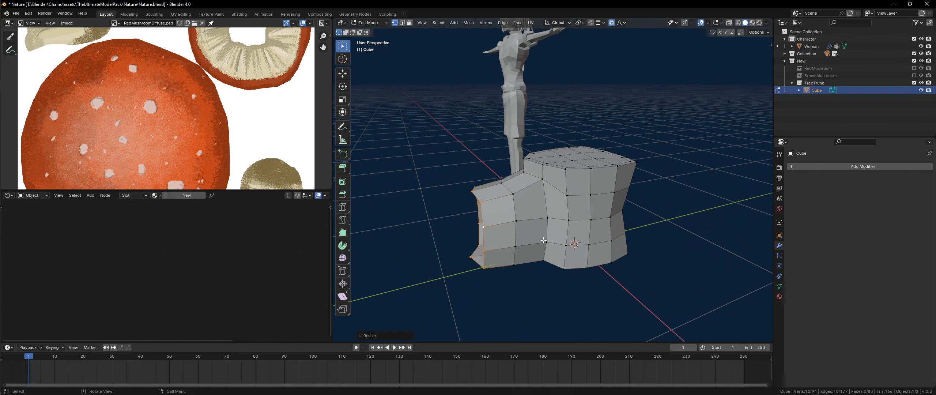
key("g")
key("z")
left_click(539, 272)
- Adjust single vertices on the root's upper side and the trunk's top rim along Z with proportional editing to make them uneven
middle_click_drag(527, 203, 551, 245)
key("g")
key("z")
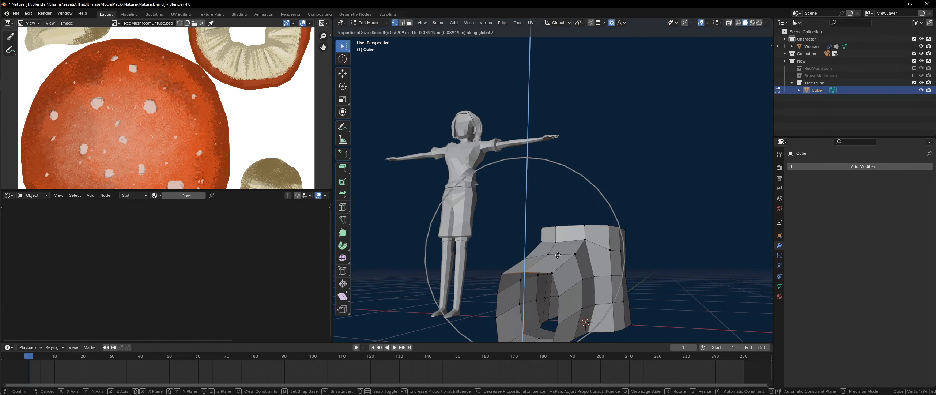
left_click(558, 255)
left_click(555, 242)
key("g")
key("z")
scroll(560, 243, "up", 5)
left_click(570, 239)
middle_click_drag(576, 239, 595, 233)
key("g")
key("z")
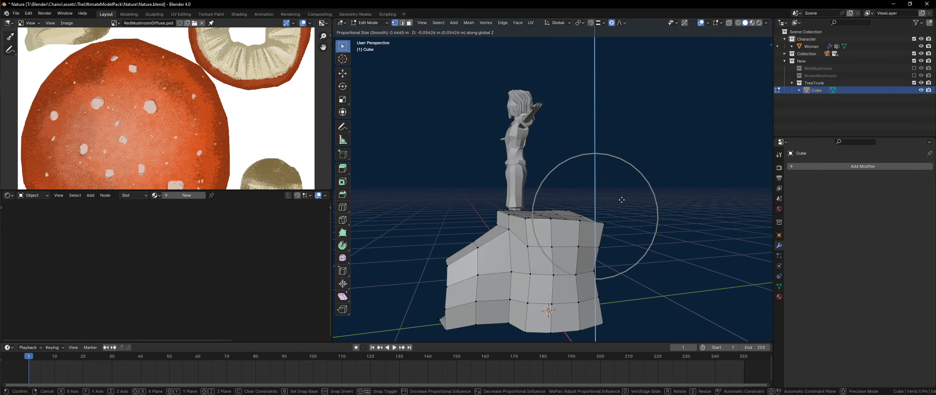
left_click(616, 203)
- Select the root's middle edge loop, scale it along Z and shift it vertically
middle_click_drag(616, 204, 512, 241)
left_click(561, 228, "alt")
left_click(513, 247, "alt")
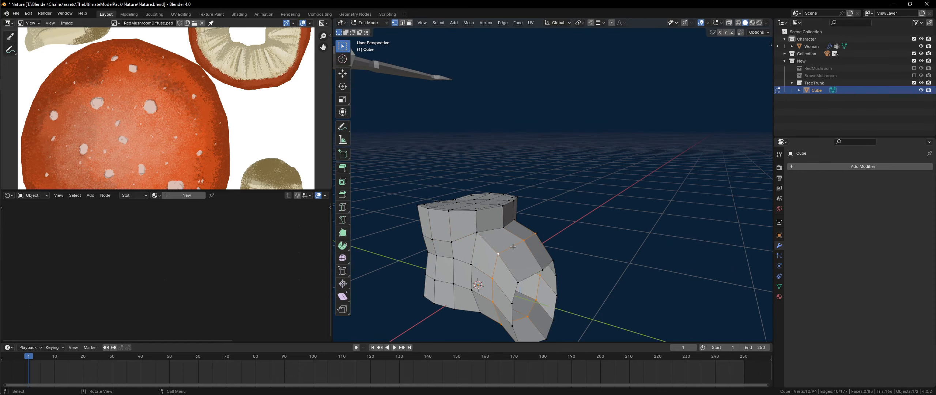
key("s")
key("z")
left_click(570, 256)
key("g")
key("z")
left_click(582, 266)
- Lower the root's middle edge loop further along Z
middle_click_drag(554, 289, 536, 218, "shift")
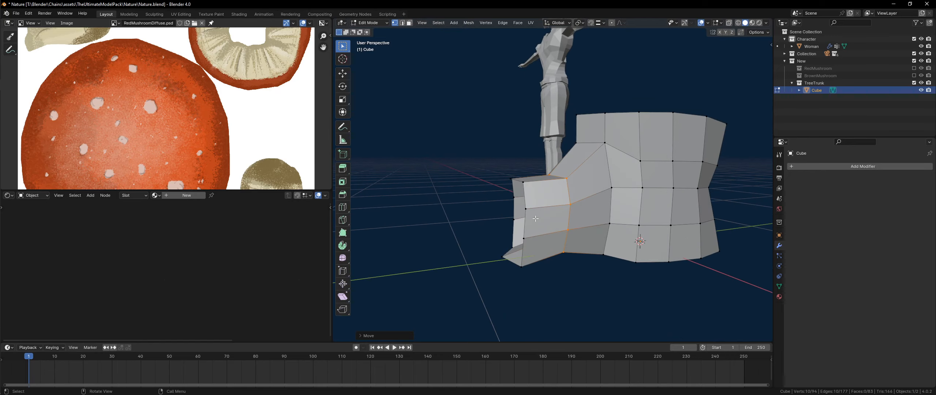
middle_click_drag(633, 207, 569, 223, "shift")
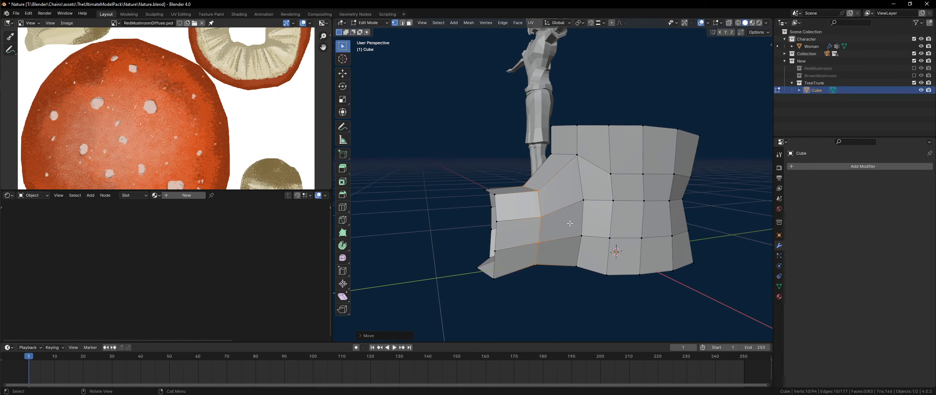
middle_click_drag(506, 229, 519, 204)
key("g")
key("z")
left_click(516, 250)
- Switch to edge selection and scale the edge loop at the root's open end
middle_click_drag(439, 212, 514, 259)
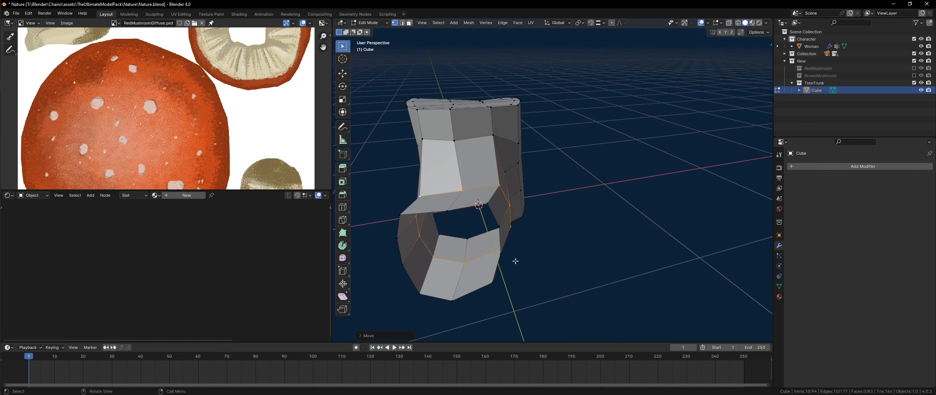
key("2")
key("s")
left_click(533, 236)
middle_click_drag(532, 236, 506, 237)
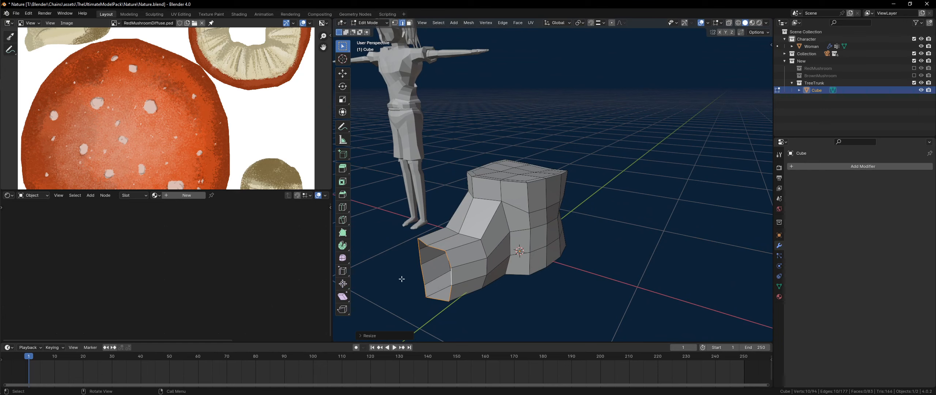
- Check the trunk in Object Mode, edge-slide edges at the root's open end to adjust it, and return to Object Mode
key("Tab")
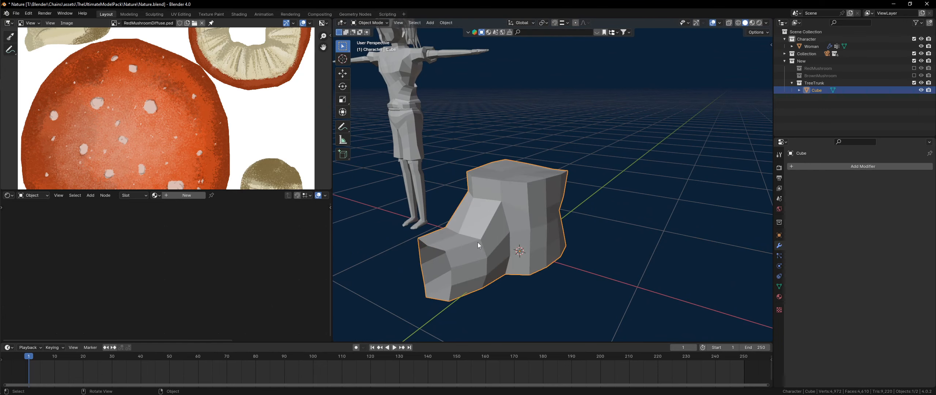
key("Tab")
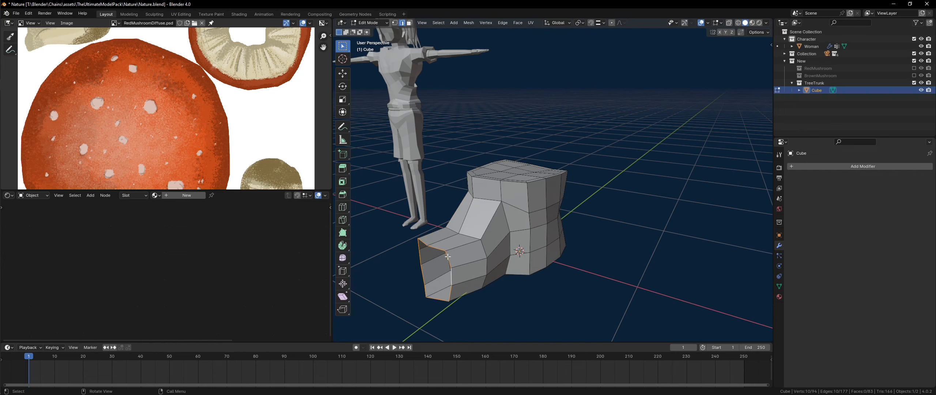
middle_click_drag(478, 242, 439, 252)
key("g")
key("g")
left_click(410, 257)
key("Tab")
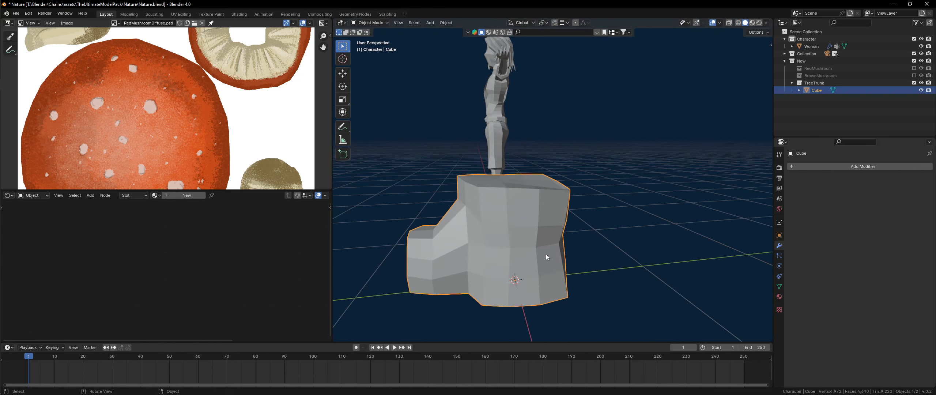
- Add a new cube and merge all its vertices into a single vertex in Edit Mode
key("shift+a")
mouse_move(548, 248)
left_click(589, 255)
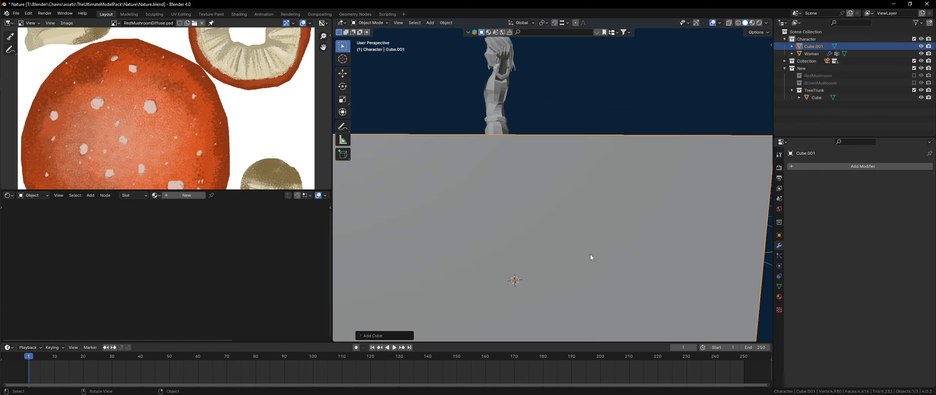
scroll(590, 255, "down", 3)
key("Tab")
key("x")
left_click(579, 252)
key("Tab")
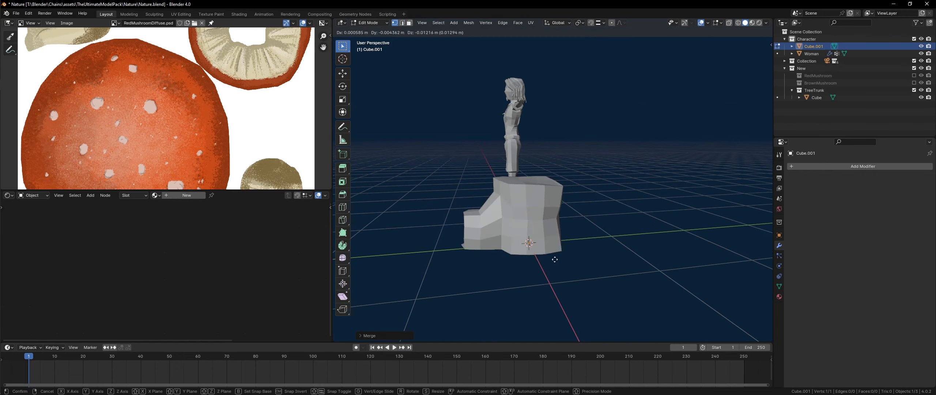
- Add a Skin modifier and a level 1 Subdivision modifier to the single-vertex object
key("q")
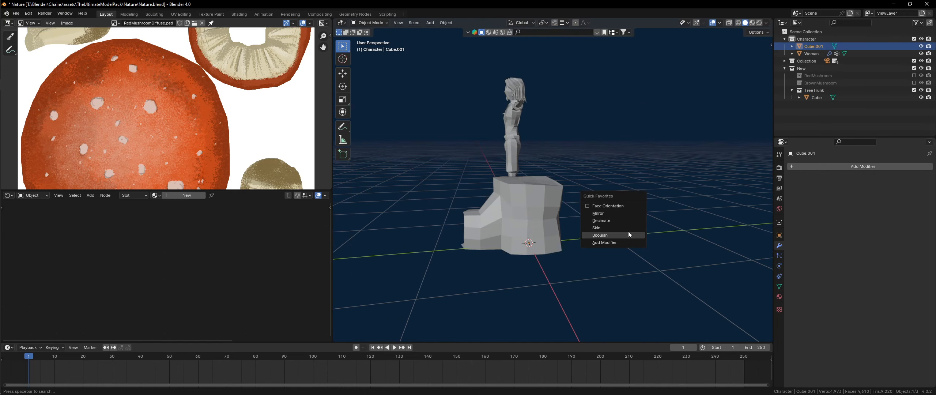
left_click(625, 229)
key("Tab")
key("ctrl+1")
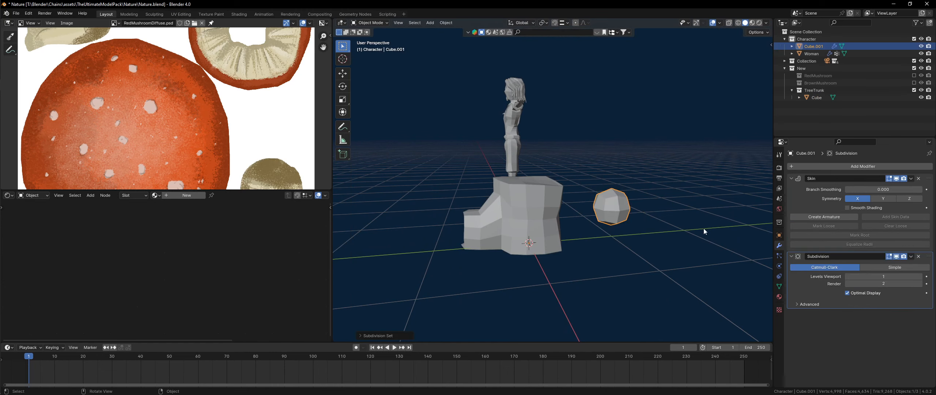
- Extrude the skinned vertex twice into a downward-curving root branch and shrink the skin at its end
key("e")
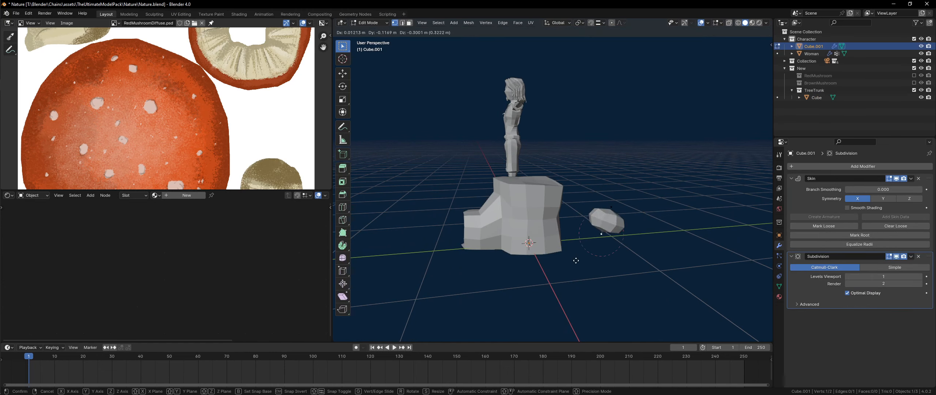
left_click(596, 256)
key("e")
left_click(579, 304)
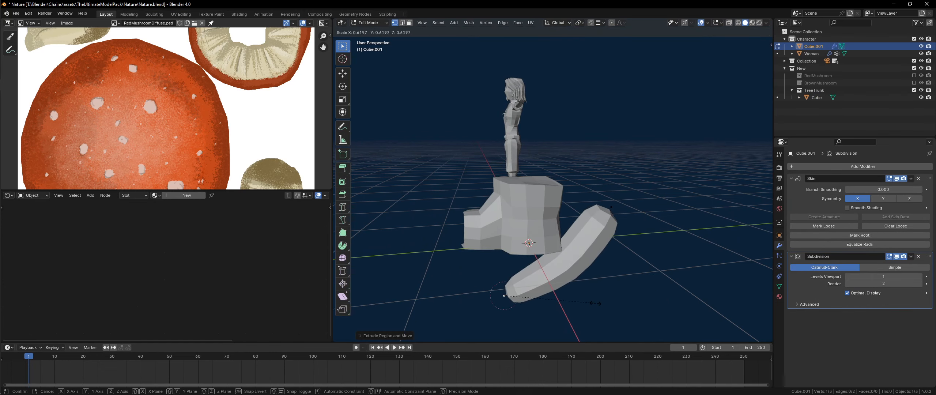
- Extrude a second branch in three segments from the skin shape's top vertex and taper its end
middle_click_drag(603, 217, 660, 245)
key("e")
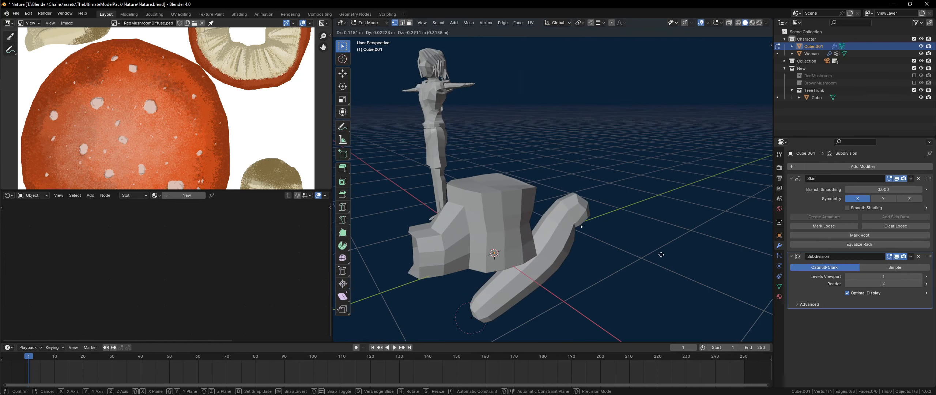
left_click(635, 250)
key("e")
left_click(666, 283)
key("e")
left_click(706, 296)
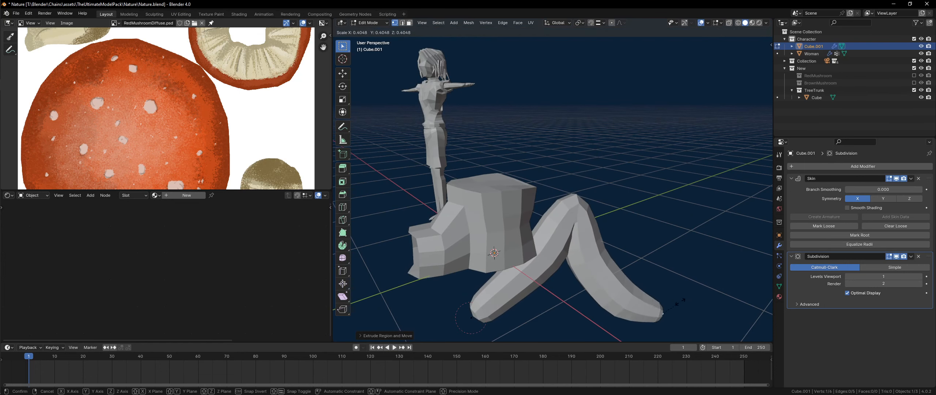
- Move the second branch's end vertex and the vertex before it to bend the branch's tip
middle_click_drag(594, 261, 519, 263)
key("g")
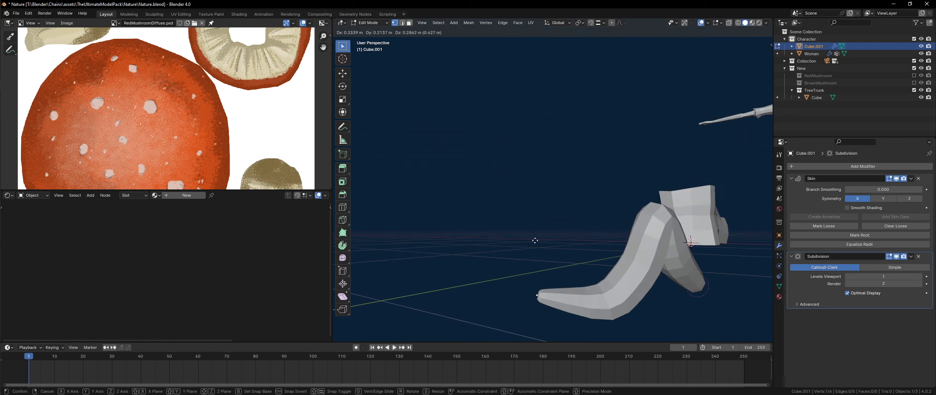
left_click(538, 289)
left_click(615, 299)
key("g")
left_click(627, 290)
- Return to Object Mode and delete the skin-modifier branch object
key("Tab")
middle_click_drag(622, 283, 564, 236)
key("x")
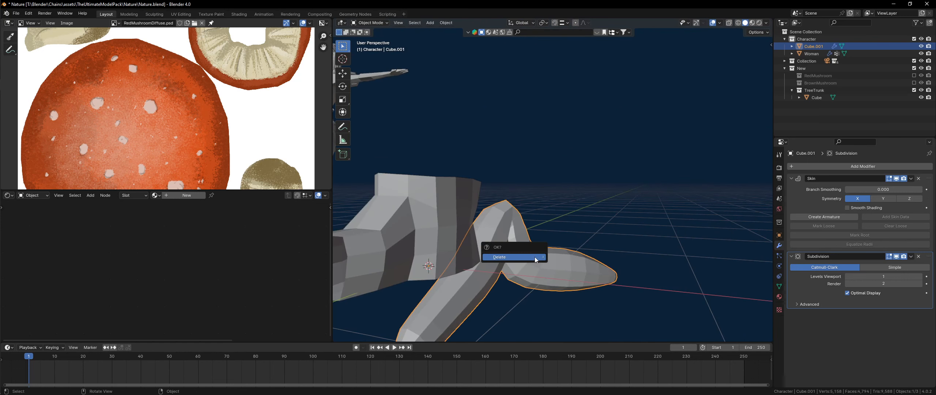
left_click(534, 257)
- Enter Edit Mode on the trunk and select only the open boundary edge loop on its underside
middle_click_drag(480, 255, 620, 236, "shift")
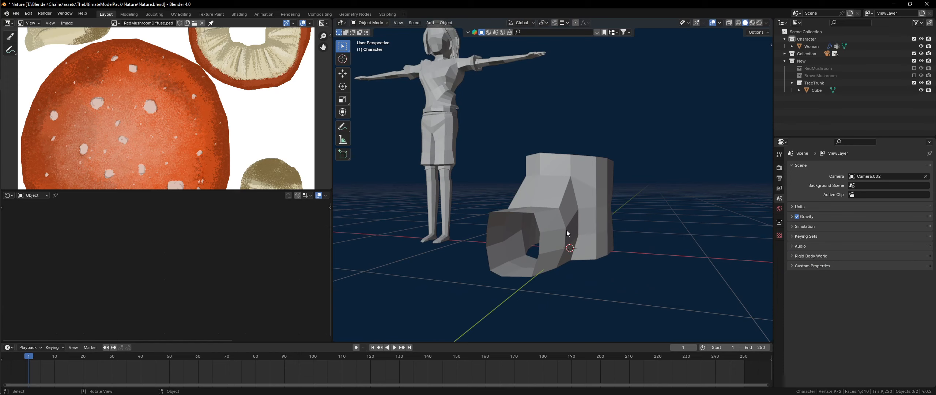
left_click(567, 230)
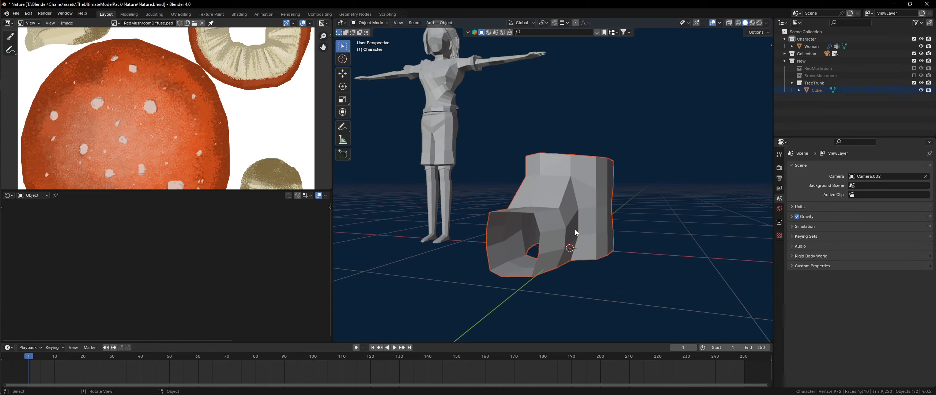
key("Tab")
scroll(593, 233, "up", 3)
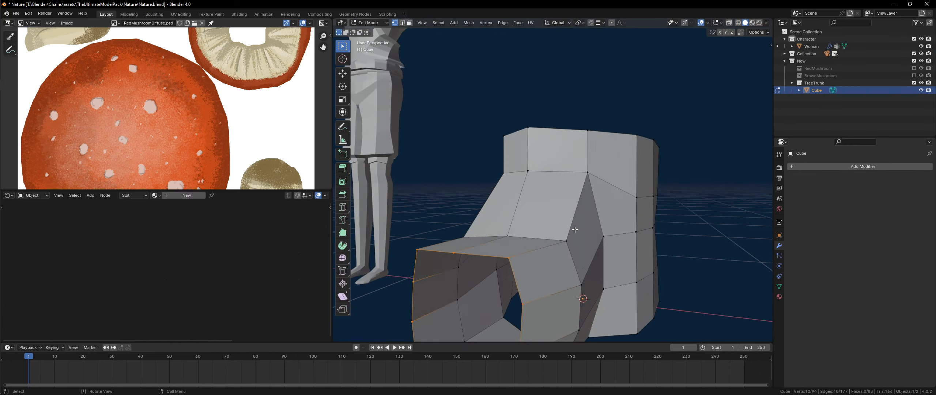
left_click(614, 233, "alt")
left_click(543, 193, "alt+shift")
middle_click_drag(543, 193, 470, 186)
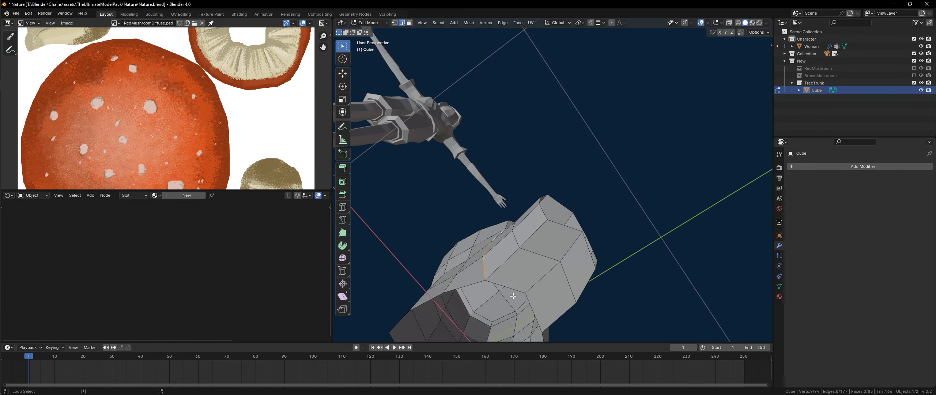
left_click(512, 294, "alt+shift")
middle_click_drag(512, 294, 554, 258)
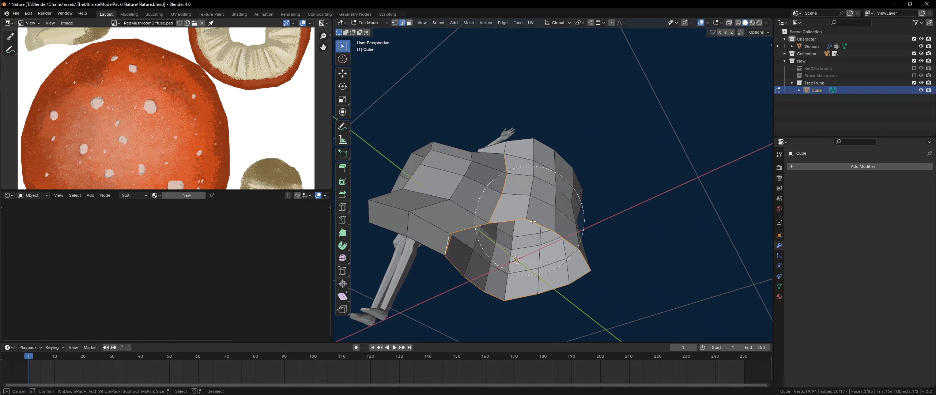
left_click(545, 226, "alt")
middle_click_drag(486, 239, 512, 215)
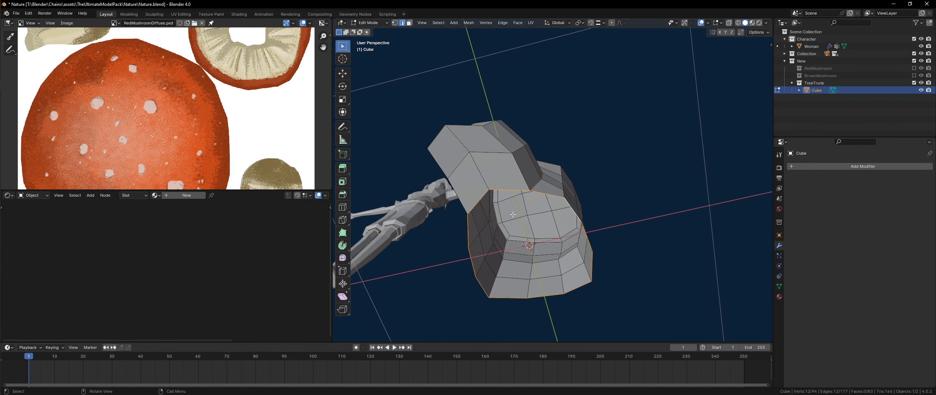
- Close the trunk's open underside with Grid Fill and clear the selection
key("F3")
type("grid")
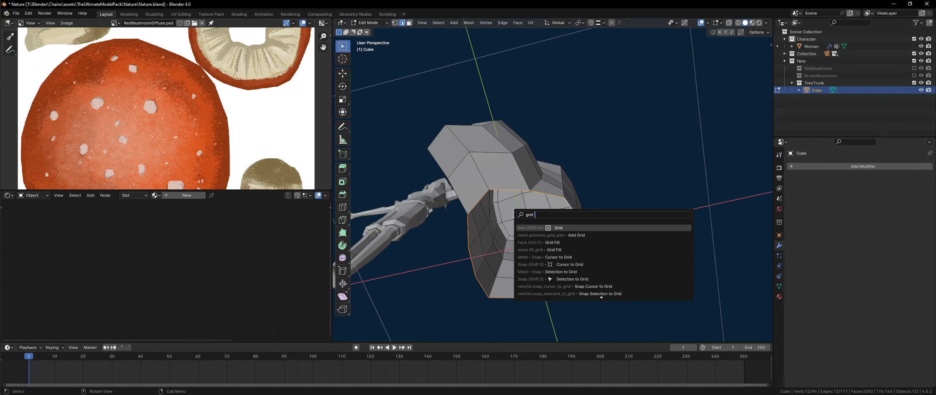
key("Down")
key("Down")
key("Return")
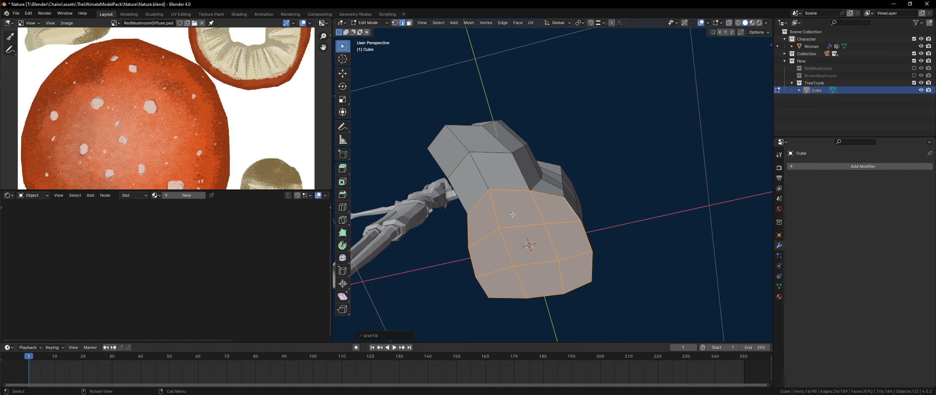
key("alt+a")
- Select the edge loop where the root joins the trunk and bevel it with a single segment
key("KP_1")
left_click(546, 216, "alt")
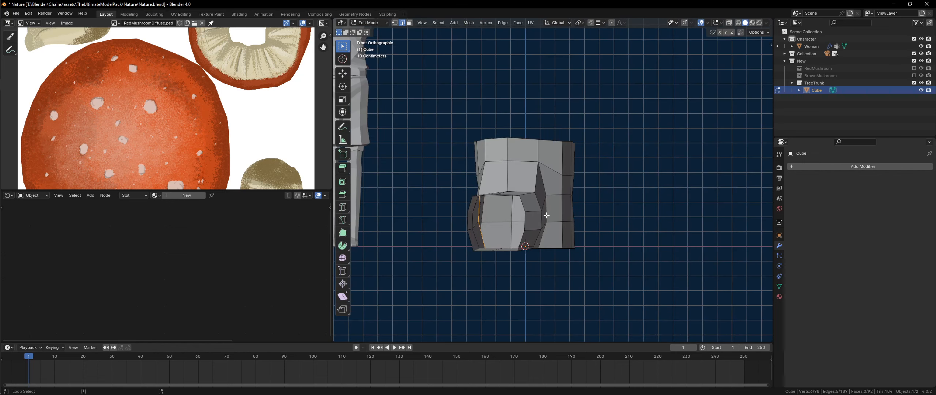
left_click(523, 167, "alt+shift")
middle_click_drag(523, 167, 524, 240)
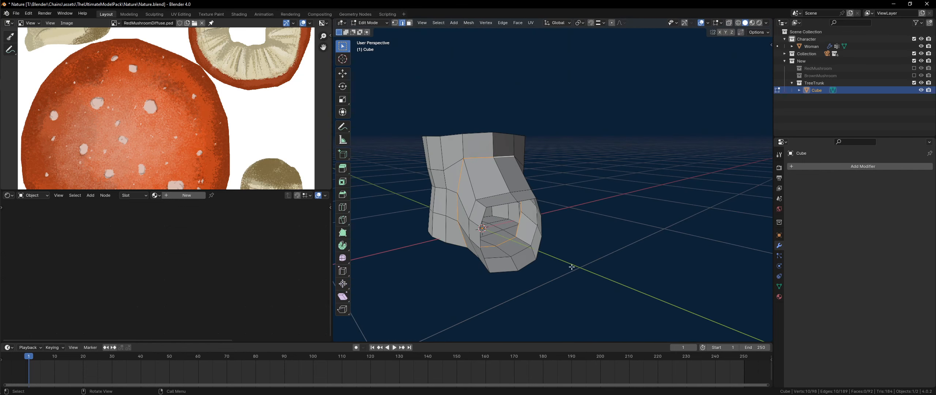
key("ctrl+b")
scroll(574, 269, "up", 1)
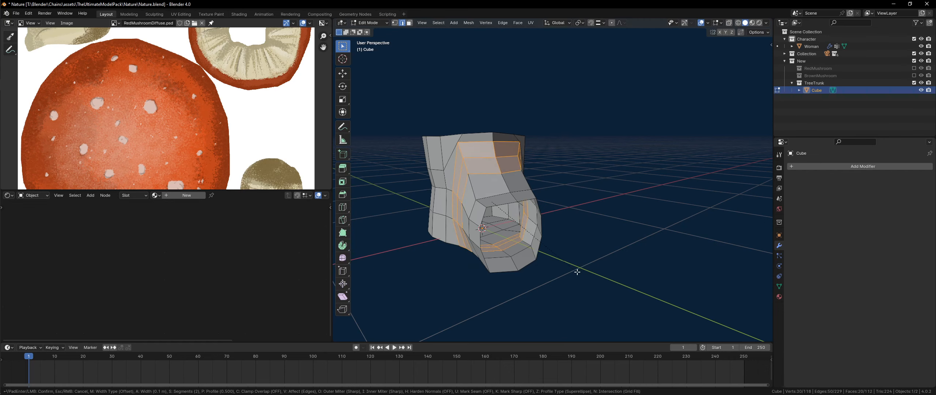
left_click(572, 271)
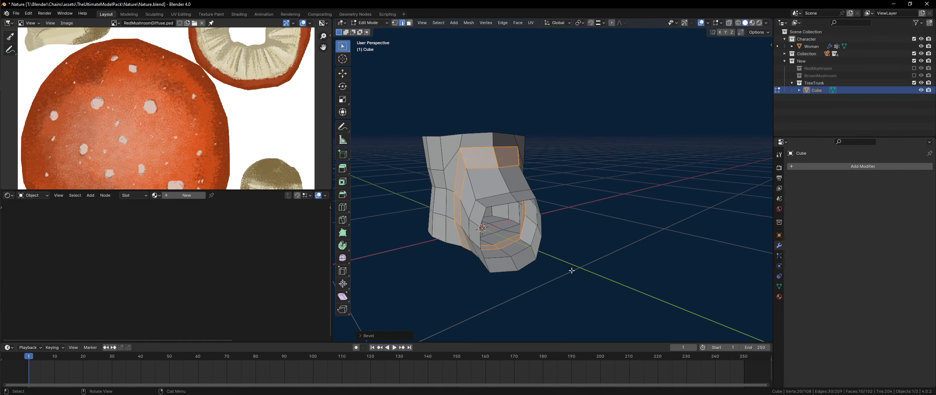
- Check the bevel in Object Mode, then vertex-slide the upper corner vertex where the root meets the trunk
key("Tab")
middle_click_drag(569, 269, 445, 176)
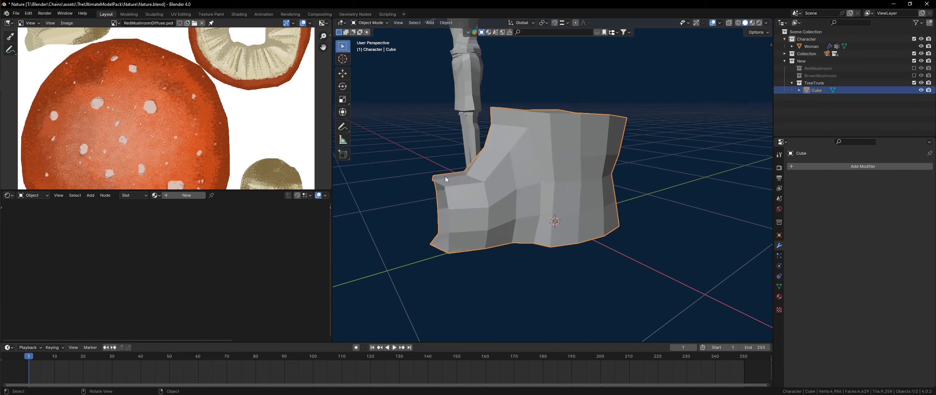
key("Tab")
left_click(541, 187)
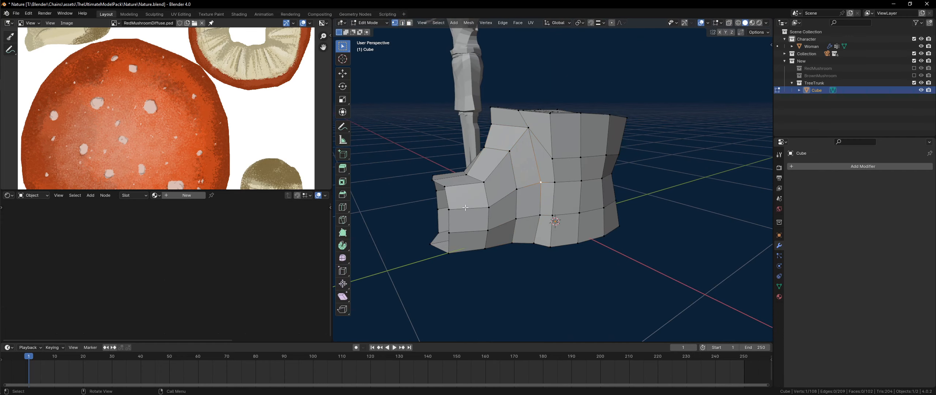
scroll(525, 197, "up", 1)
middle_click_drag(526, 197, 554, 222)
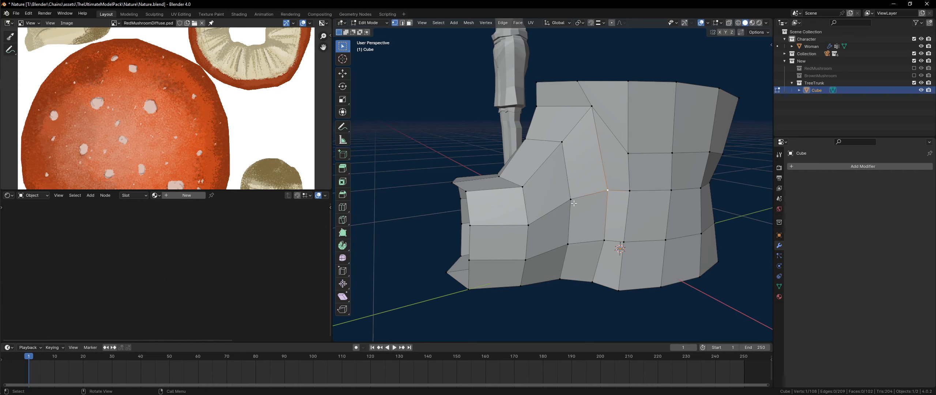
middle_click_drag(541, 214, 530, 164)
left_click(609, 122)
key("g")
key("g")
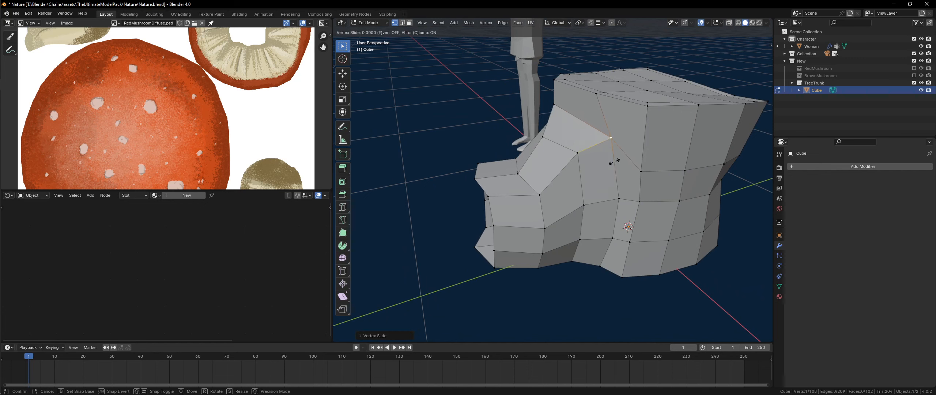
left_click(612, 163)
- Vertex-slide the middle vertex of the root's upper junction along its vertical edge
middle_click_drag(612, 163, 587, 137)
key("g")
key("g")
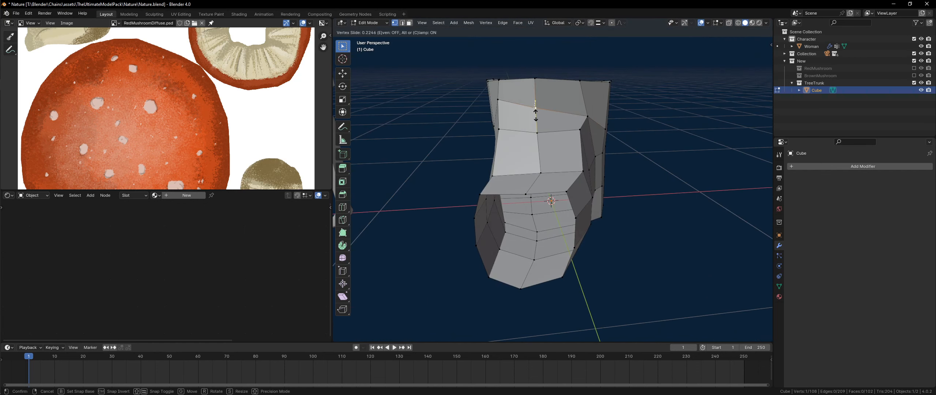
left_click(536, 115)
- Vertex-slide the vertex at the opposite corner of the root's upper junction and save the file
middle_click_drag(535, 116, 480, 158)
left_click(498, 103)
key("g")
key("g")
left_click(497, 107)
scroll(542, 203, "up", 2)
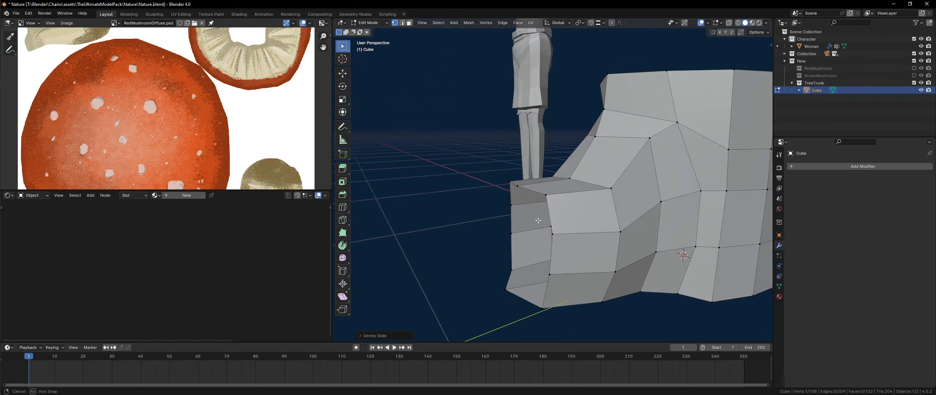
key("ctrl+s")
middle_click_drag(551, 231, 520, 225)
key("k")
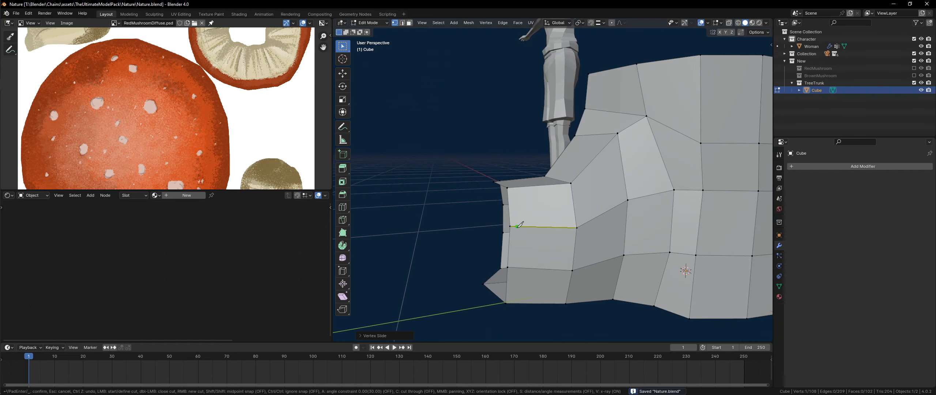
key("Escape")
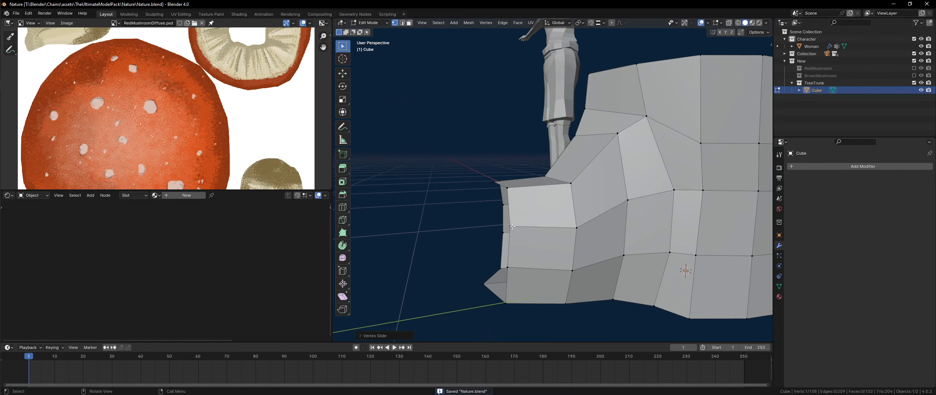
left_click(512, 192)
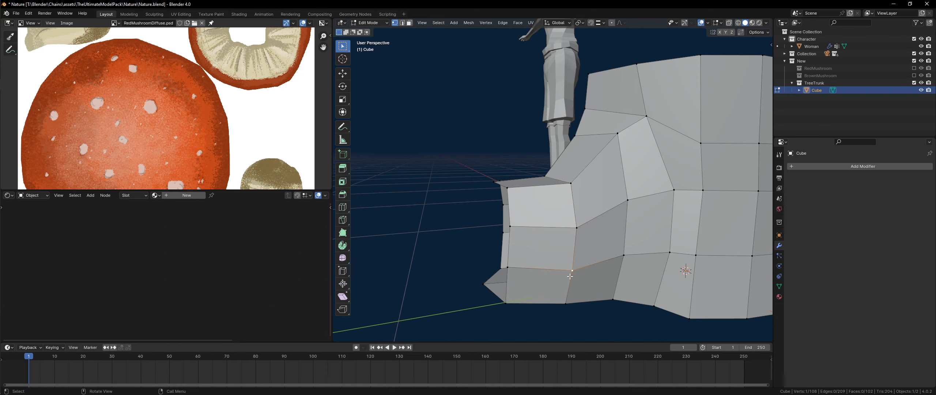
middle_click_drag(569, 276, 566, 312)
- Knife-cut two diagonals across the root's side, from one vertex at its open end to the inner vertices above and below
middle_click_drag(566, 229, 580, 217)
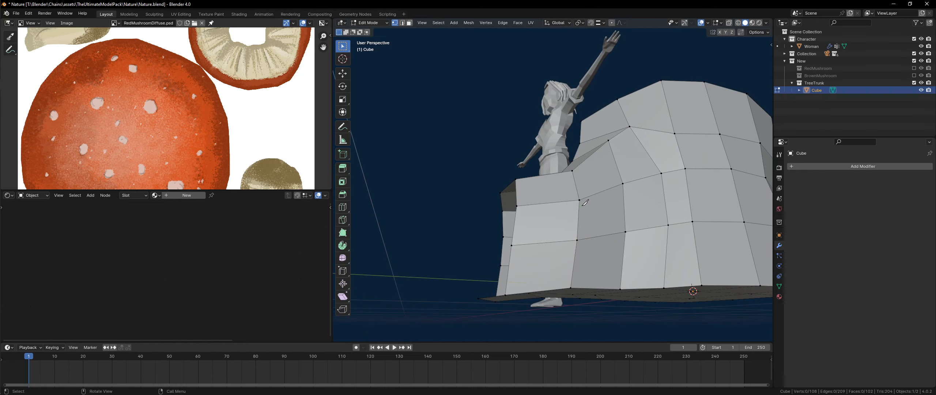
key("k")
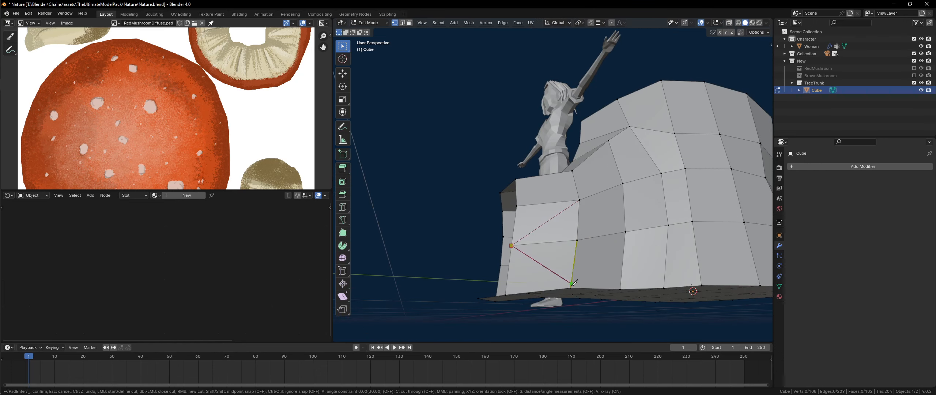
key("Return")
- Dissolve the horizontal edge between the two diagonal cuts on the root's side
key("3")
left_click(553, 244)
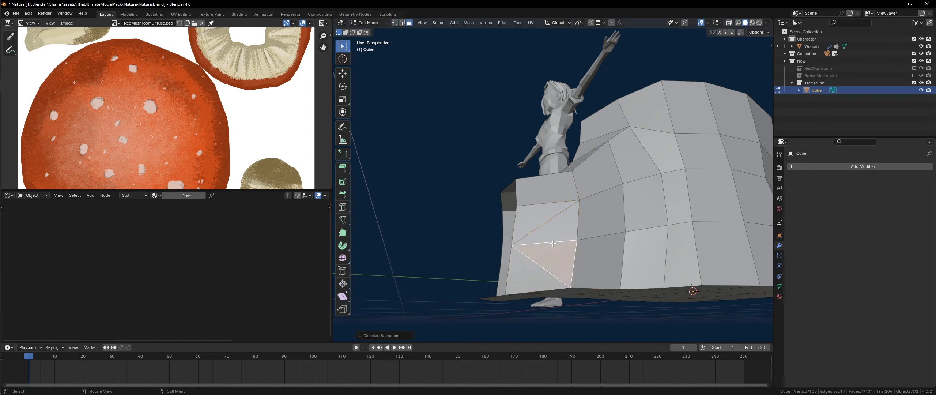
key("2")
left_click(553, 243)
key("ctrl+x")
- Switch to vertex selection and slide the inner vertex between the two diagonals
key("1")
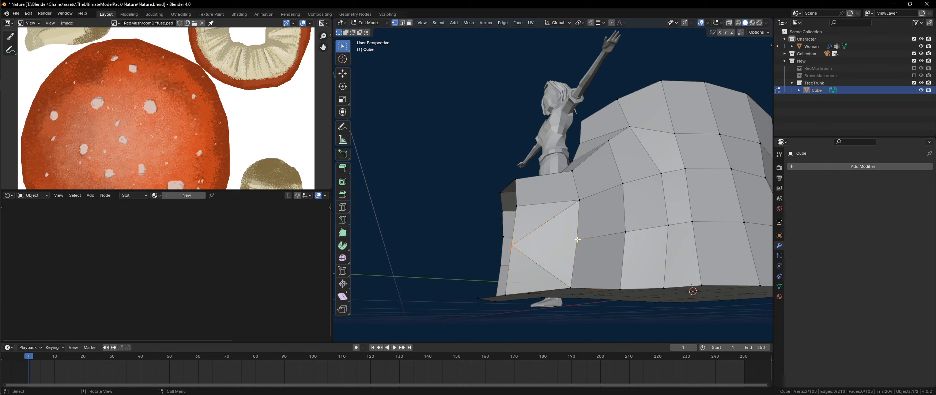
left_click(578, 241)
key("g")
key("g")
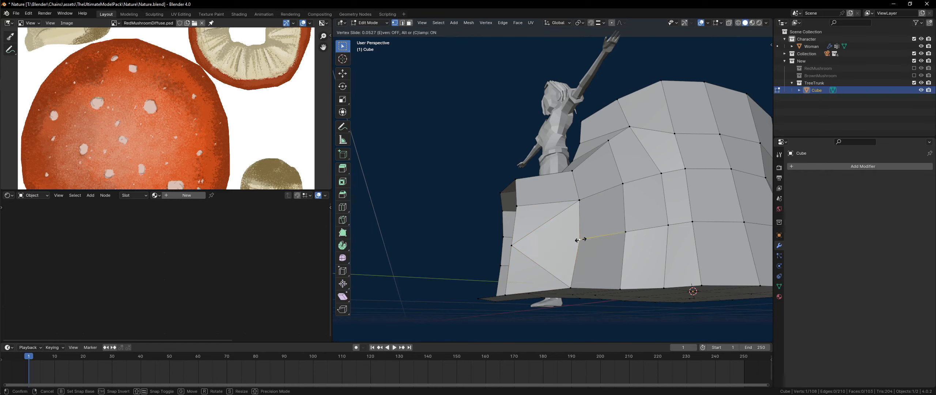
left_click(580, 239)
- Move the side vertex on the rim of the root's open end outward, above the diagonal cuts
middle_click_drag(580, 239, 520, 205)
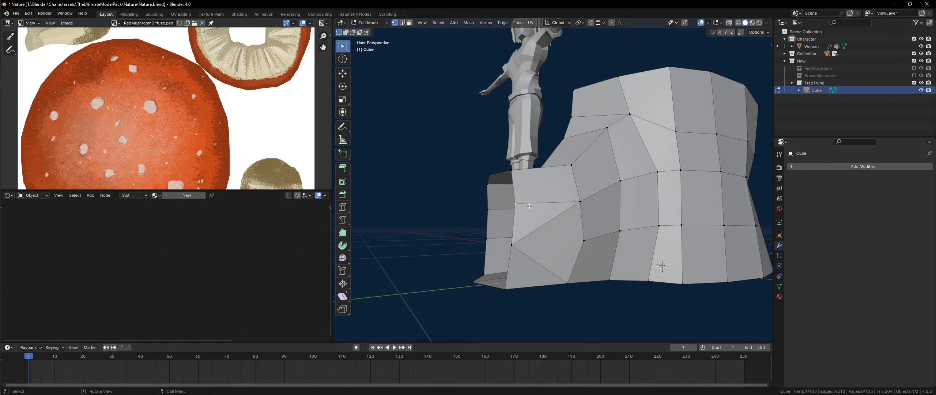
key("g")
left_click(520, 201)
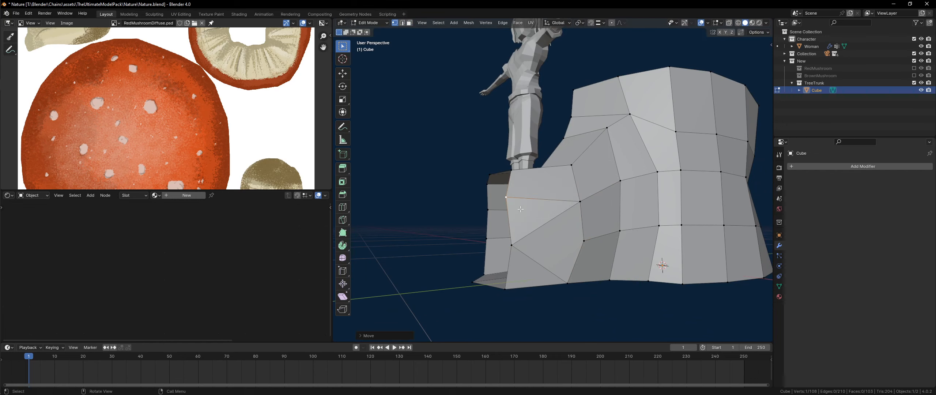
middle_click_drag(520, 200, 524, 284)
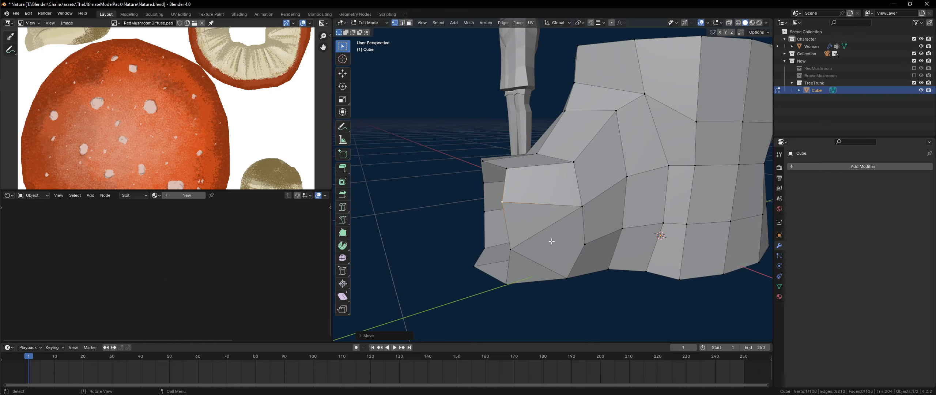
- Move the side vertex on the root's rim inward and slide the inner vertex beside the lower diagonal
key("g")
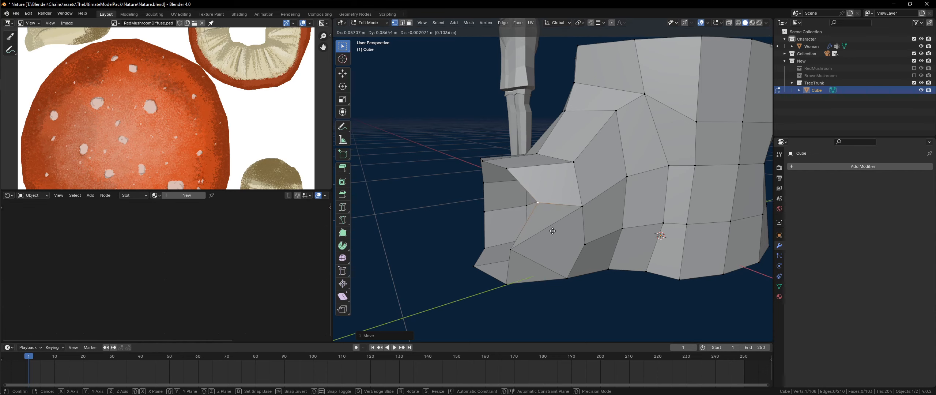
left_click(551, 232)
middle_click_drag(550, 232, 583, 232)
left_click(582, 232)
key("g")
key("g")
left_click(577, 215)
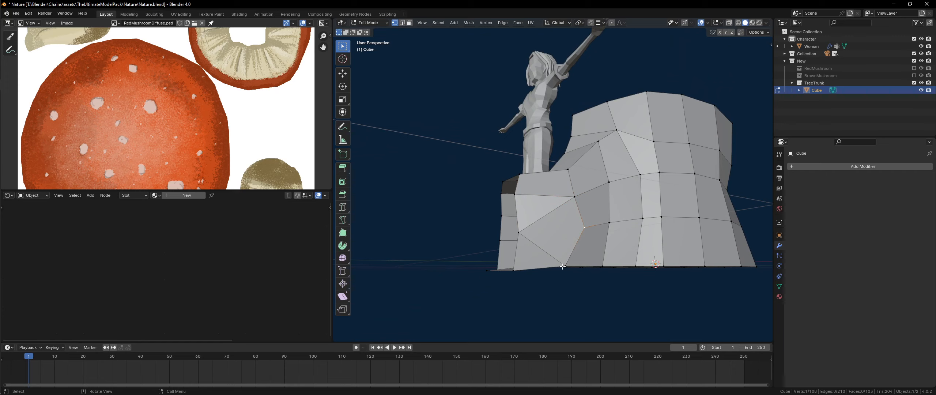
- Dissolve the surplus edges near the root's open end and shift the vertices along the middle of its underside
key("ctrl+x")
middle_click_drag(541, 194, 543, 257)
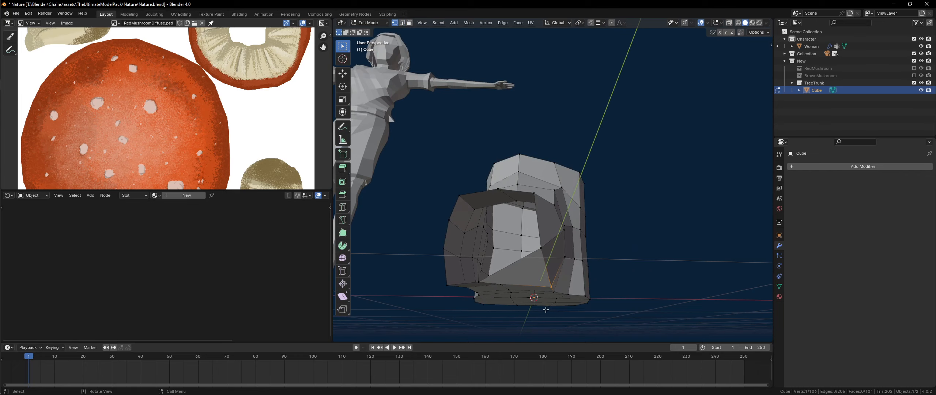
key("1")
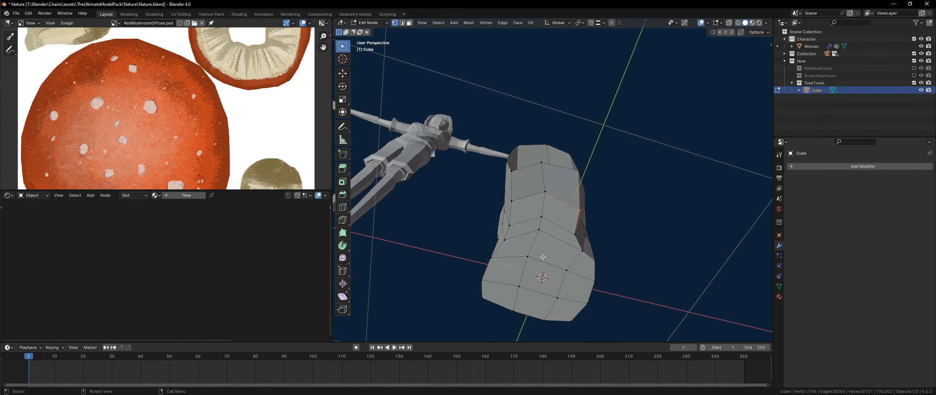
middle_click_drag(548, 180, 582, 218)
left_click(525, 216)
key("g")
left_click(560, 214)
left_click(547, 229)
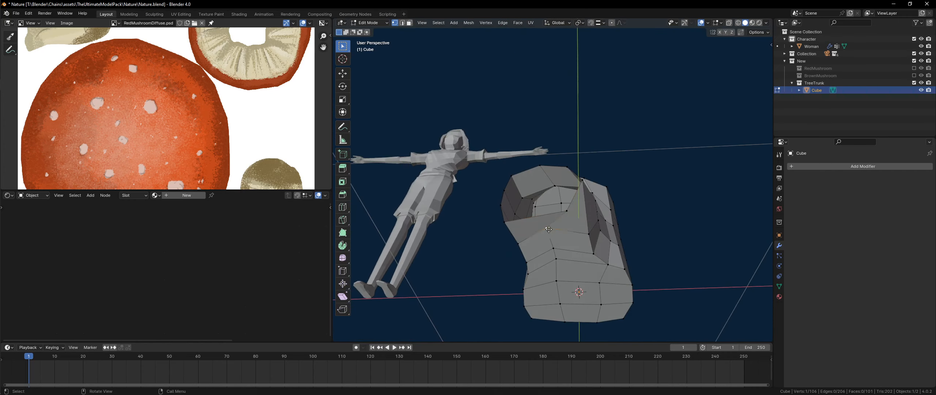
key("g")
left_click(565, 220)
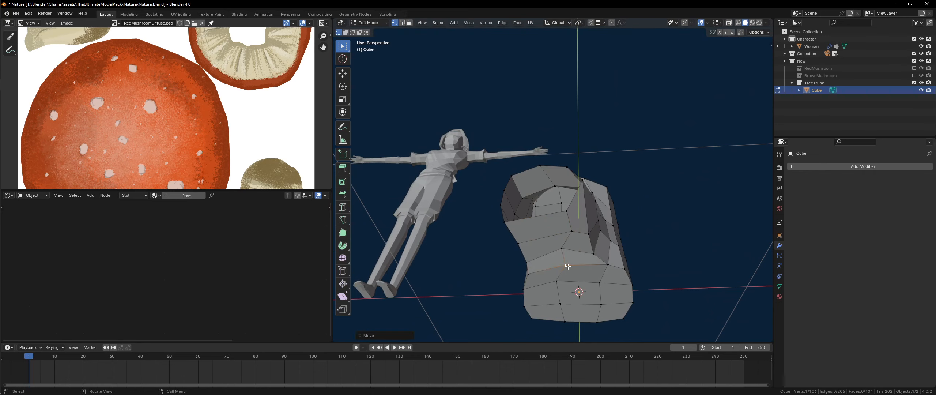
- Try to knife-cut diagonals across the root's opposite side through the lower rim vertex and dissolve the bottom corner beyond them
middle_click_drag(589, 269, 587, 243)
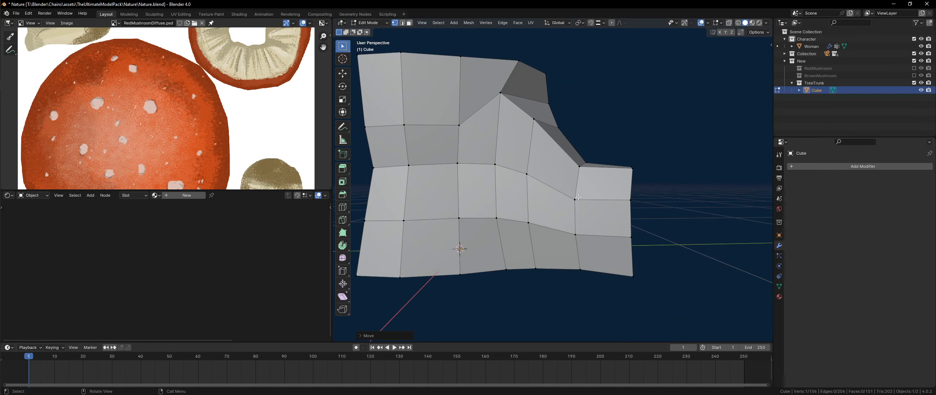
key("k")
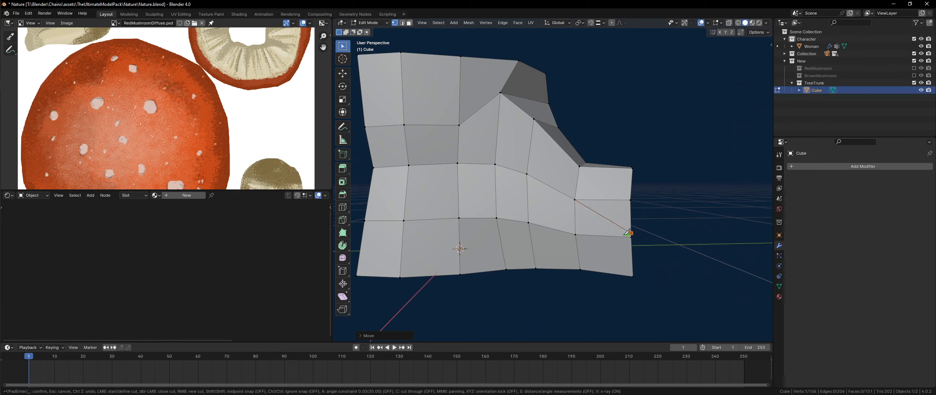
key("Escape")
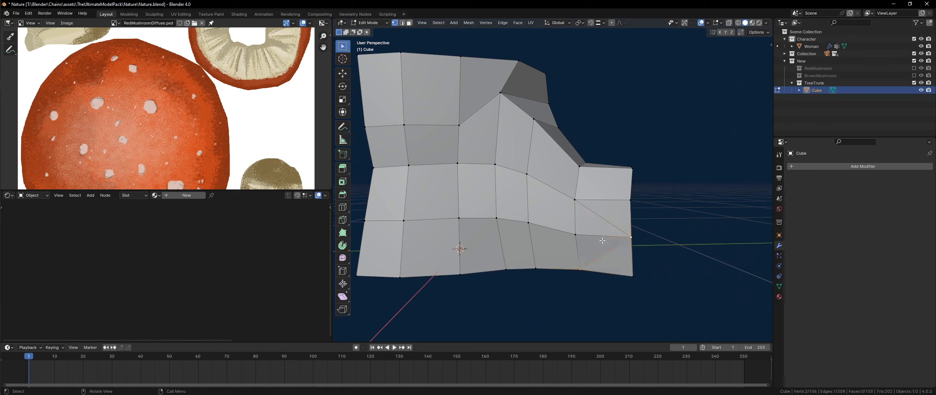
key("ctrl+x")
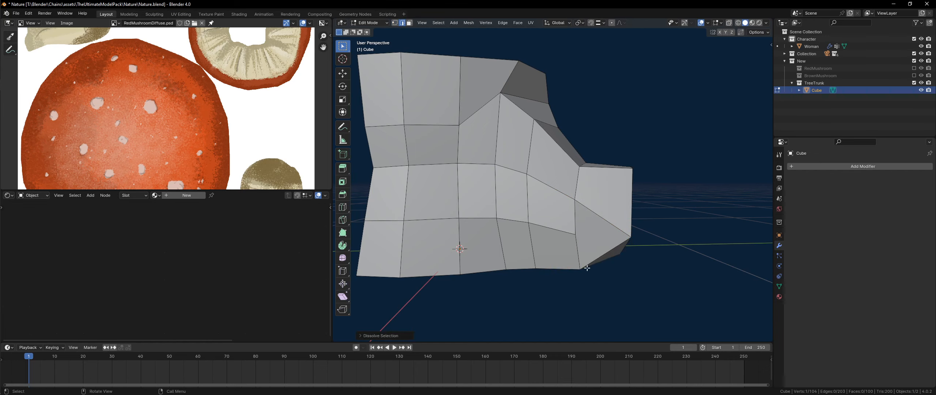
- Move the bottom side vertex outward to form the rim's lower corner and adjust the rim vertex above it
middle_click_drag(586, 268, 627, 195)
key("g")
left_click(634, 251)
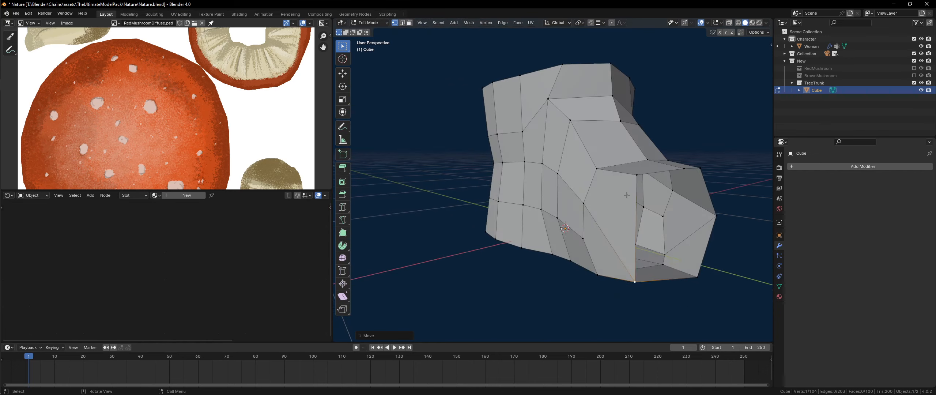
left_click(628, 188)
key("g")
left_click(619, 202)
- Reposition the two inner vertices on the root's side, moving both outward and down towards the rim's lower corner
left_click(600, 210)
middle_click_drag(602, 216, 643, 208)
key("g")
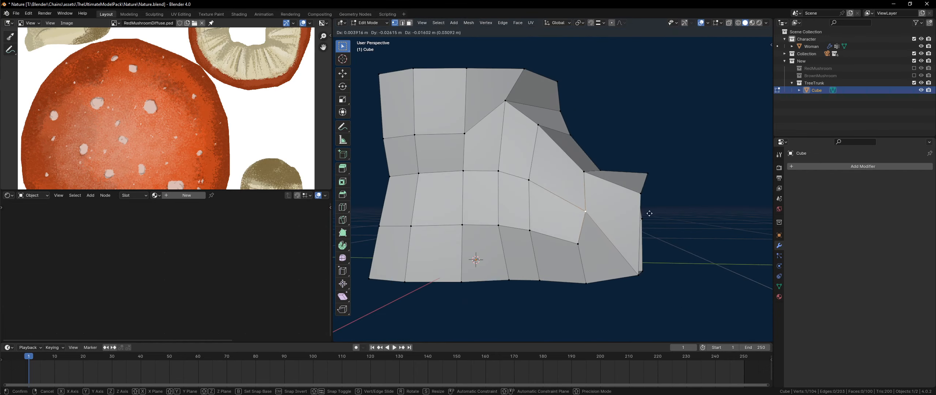
left_click(650, 214)
left_click(581, 245)
key("g")
left_click(590, 256)
left_click(590, 215)
key("g")
left_click(607, 230)
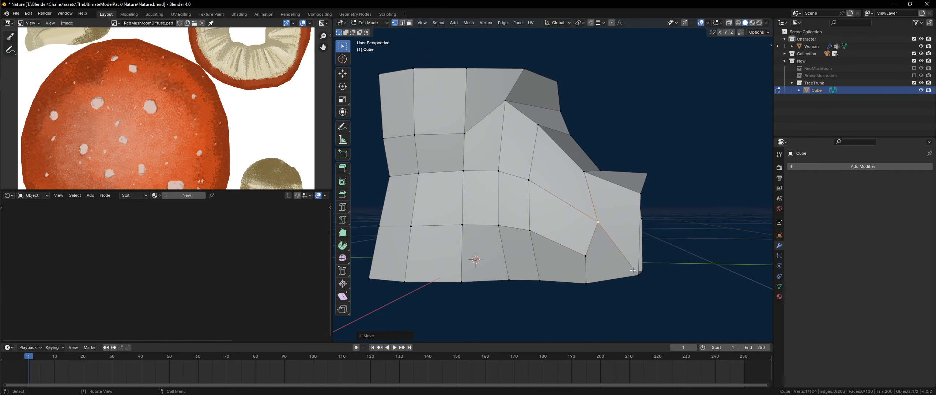
- Adjust a vertex by the root's open end and another along the upper edge of its side
middle_click_drag(633, 270, 645, 188)
key("g")
left_click(589, 194)
left_click(594, 171)
key("g")
left_click(604, 179)
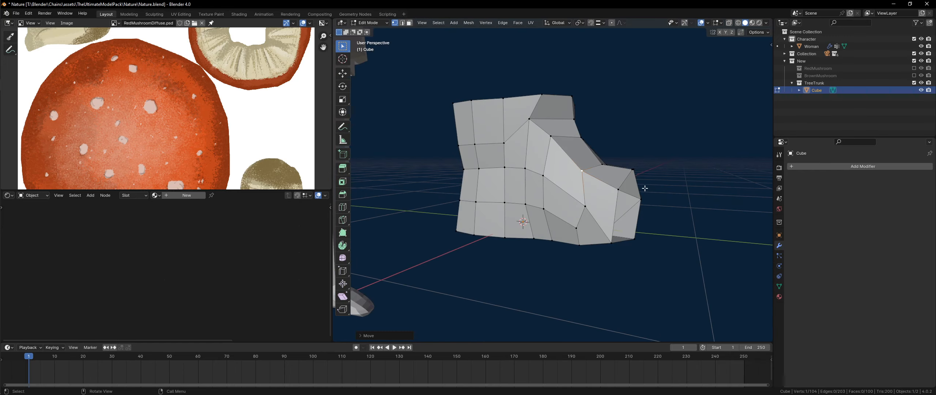
- Undo the vertex moves, the dissolve and the knife cuts on this side of the root
middle_click_drag(546, 152, 579, 246)
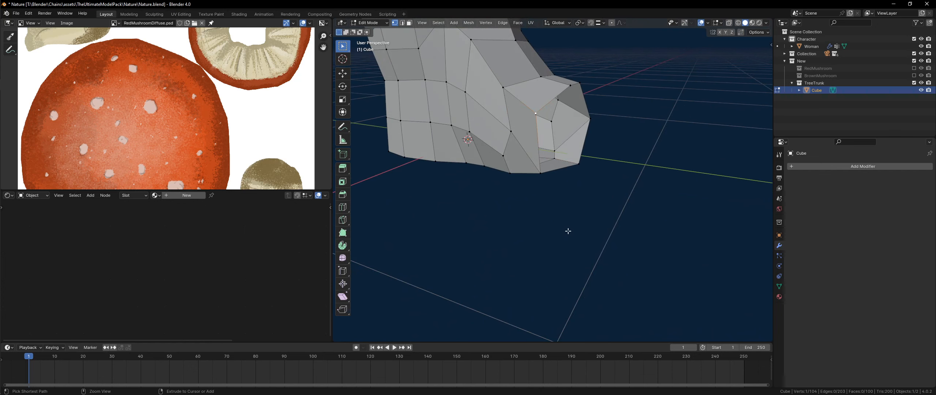
key("ctrl+z")
key("ctrl+z")
key("ctrl+z")
key("ctrl+z")
key("ctrl+z")
key("ctrl+z")
key("ctrl+z")
key("ctrl+z")
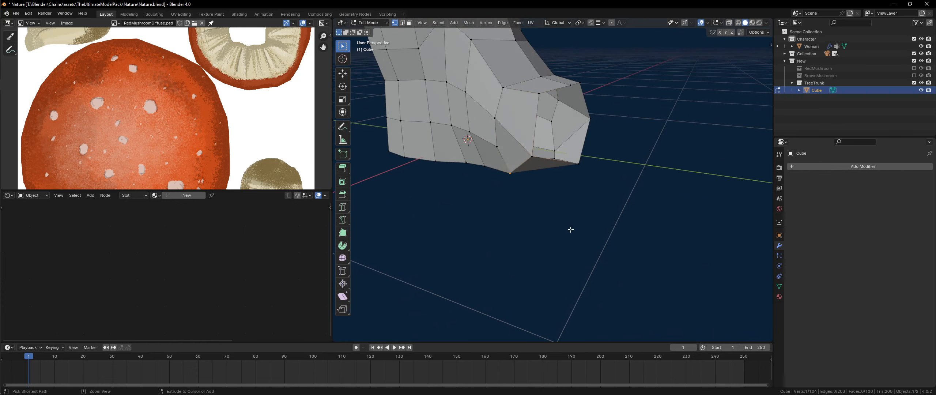
key("ctrl+z")
key("ctrl+z")
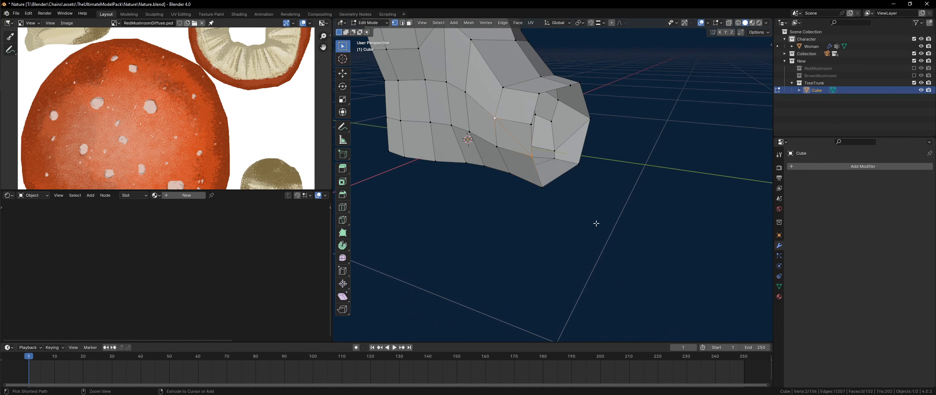
middle_click_drag(612, 226, 557, 204)
key("ctrl+z")
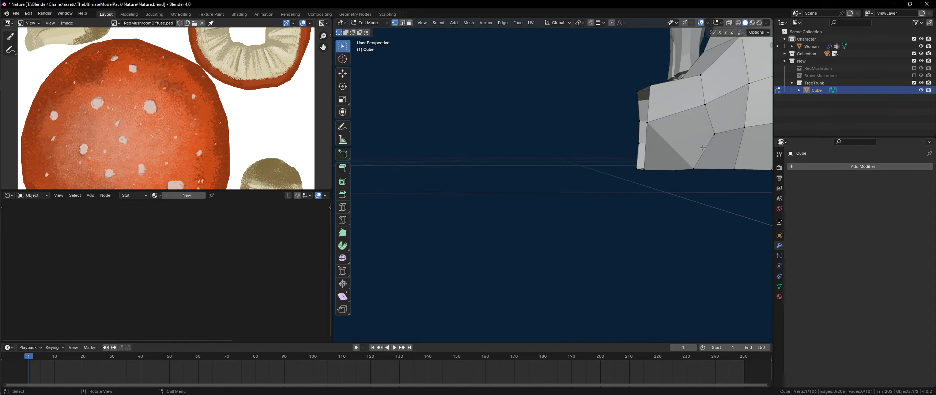
- Connect the rim's side vertex to the lower inner vertex and knife-cut an edge from it to the upper one
key("j")
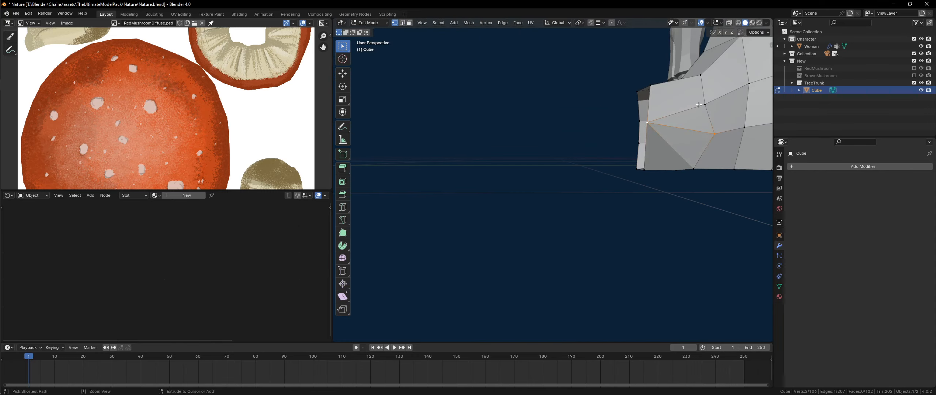
middle_click_drag(699, 104, 669, 141)
key("k")
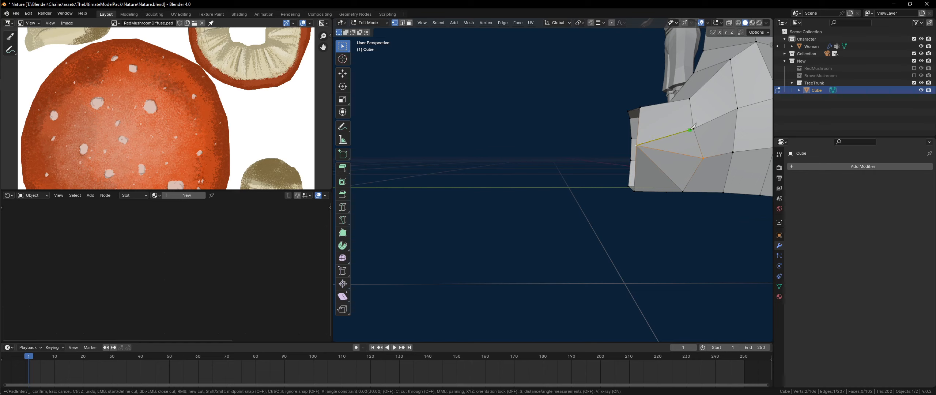
left_click(693, 129)
left_click(639, 129)
key("space")
- Knife-cut another edge along the root's lower side and dissolve the leftover diagonal edge
key("k")
left_click(637, 180)
key("space")
middle_click_drag(638, 180, 614, 198)
key("2")
left_click(662, 167)
key("ctrl+x")
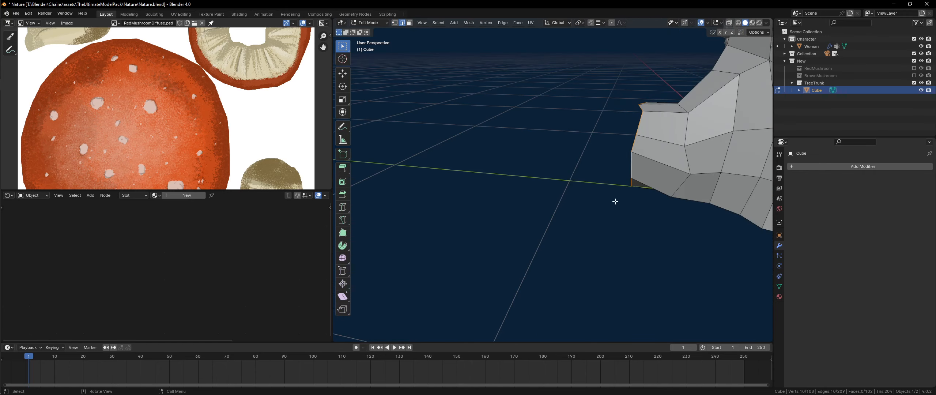
- Extrude the edge loop around the root's open end outward along the Y axis
left_click(699, 203, "alt")
key("e")
key("x")
right_click(643, 192)
key("g")
key("y")
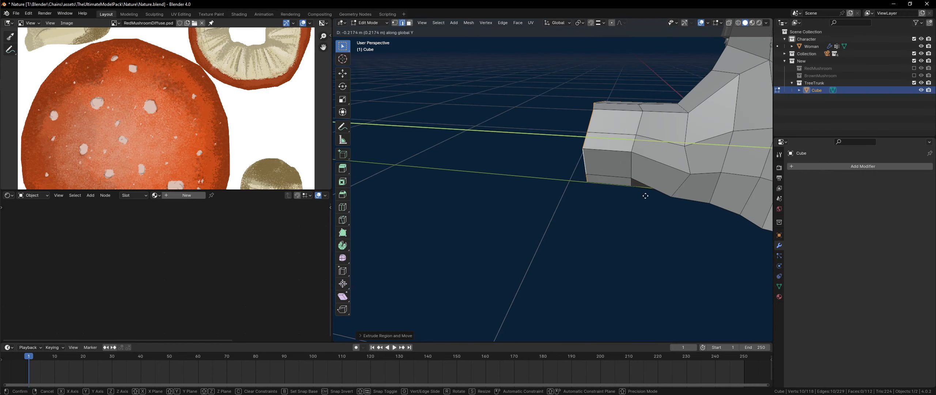
left_click(607, 192)
- Scale down the extruded edge loop and move it outward and down to taper the root
key("s")
left_click(627, 195)
key("g")
left_click(661, 209)
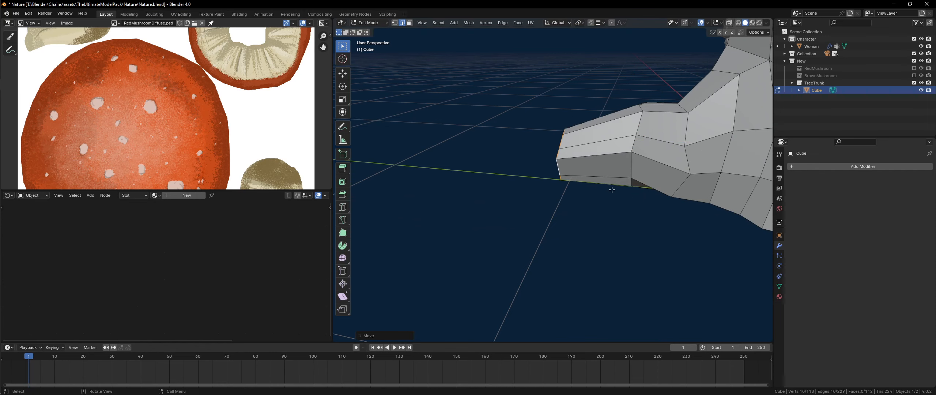
- Reposition individual vertices along the top of the extended root to smooth its outline
middle_click_drag(613, 188, 581, 163)
left_click(592, 172)
key("g")
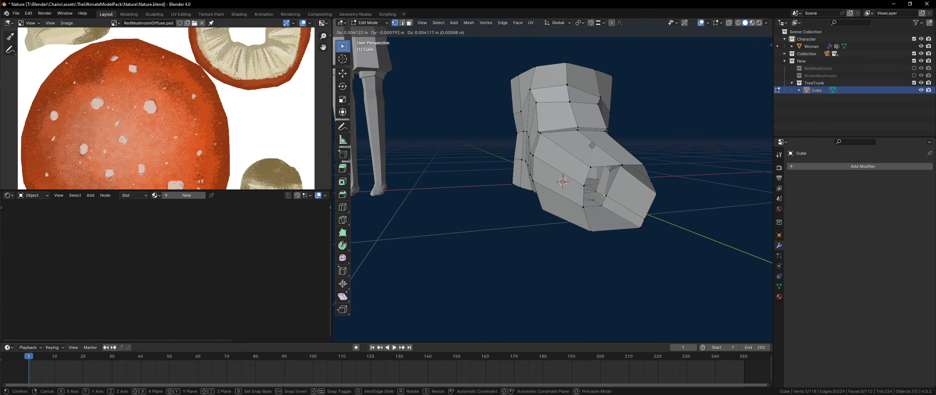
left_click(590, 158)
key("g")
left_click(582, 150)
middle_click_drag(528, 118, 527, 137)
left_click(612, 129)
key("g")
left_click(614, 135)
- Add a loop cut around the middle of the extruded root segment
middle_click_drag(623, 159, 600, 203)
key("ctrl+r")
double_click(611, 184)
- Move individual vertices on both sides of the extruded root segment to round its shape
left_click(616, 190)
key("g")
left_click(616, 200)
left_click(552, 203)
key("g")
left_click(553, 207)
left_click(610, 200)
key("k")
key("Escape")
- Knife-cut two diagonals on the root tip's side, from the middle rim vertex to the inner vertices above and below
left_click(580, 182)
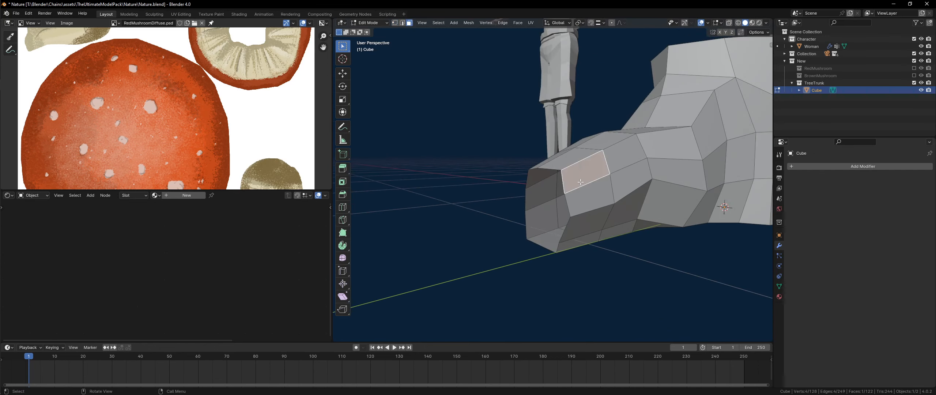
key("2")
left_click(587, 234)
left_click(581, 190)
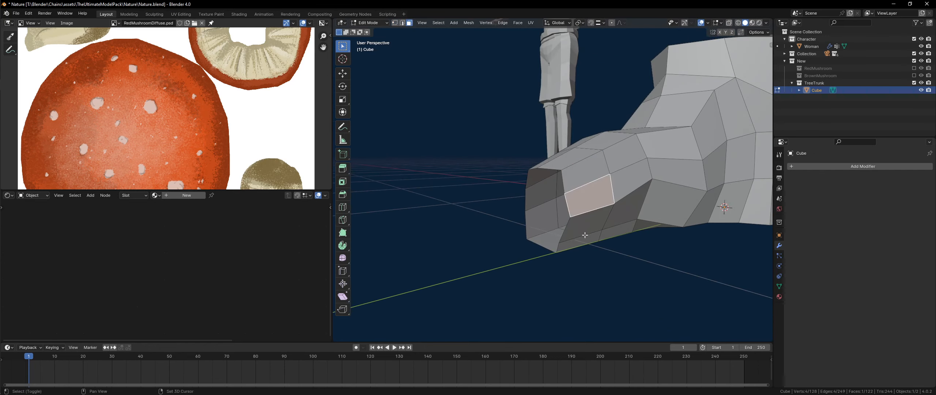
left_click(584, 231, "shift")
left_click(583, 239)
key("2")
left_click(580, 234)
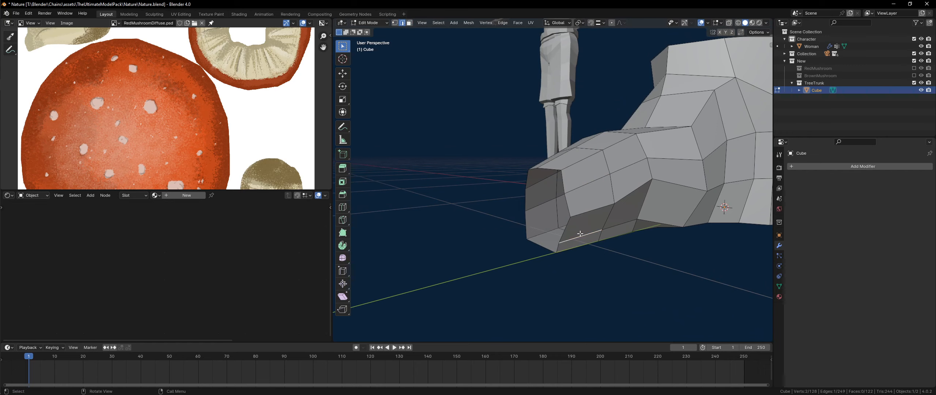
middle_click_drag(583, 193, 607, 183)
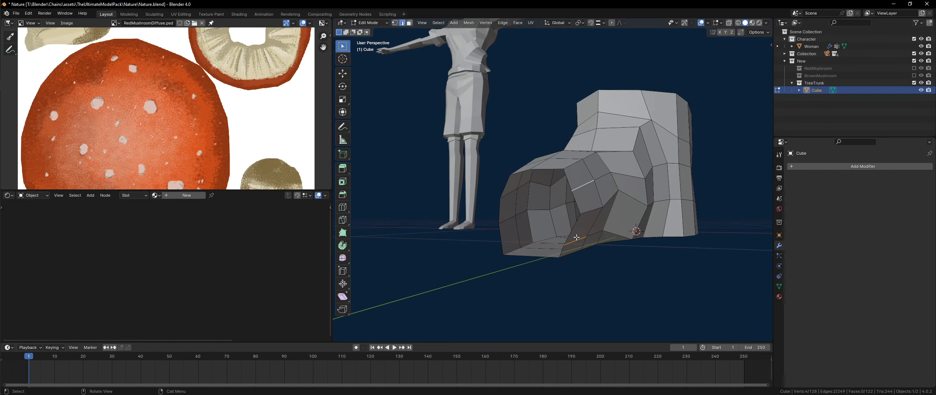
middle_click_drag(576, 237, 571, 172)
key("k")
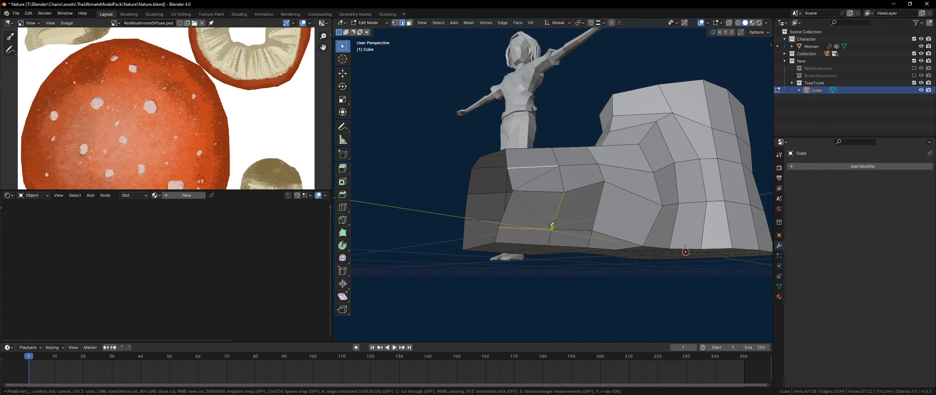
key("Return")
- Dissolve the edges above and below the two diagonals on the root tip and switch to vertex selection
key("ctrl+x")
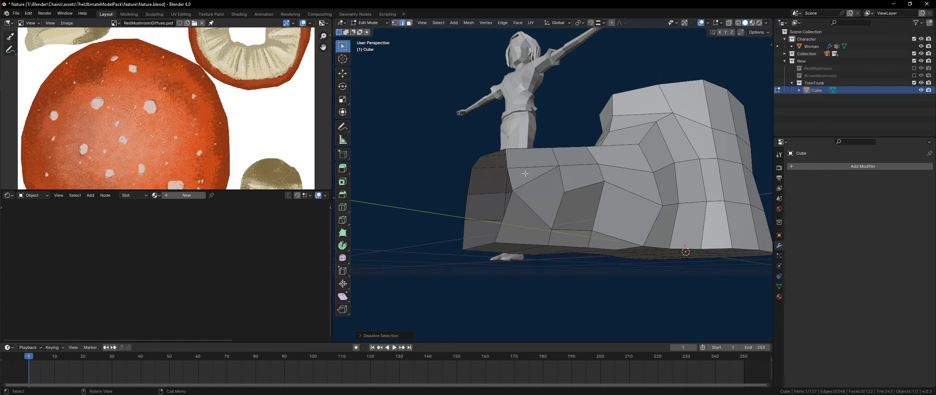
left_click(526, 173)
key("ctrl+x")
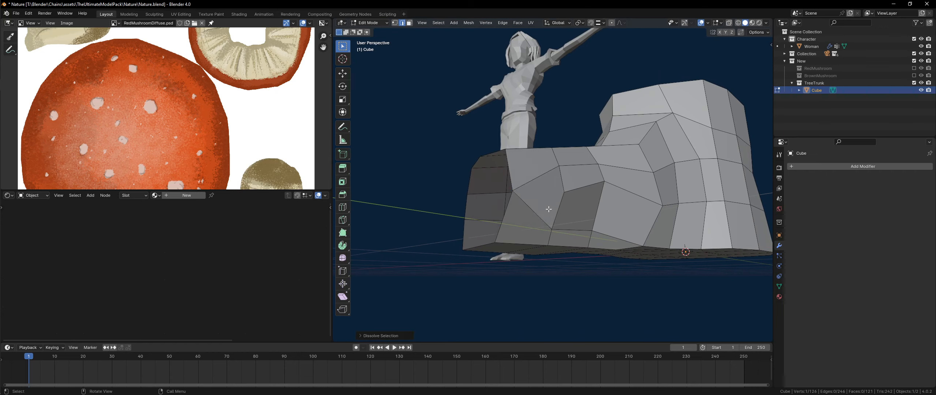
key("1")
- Reposition the side vertex on the rim of the root's open tip, where the diagonals meet
middle_click_drag(548, 209, 557, 248)
left_click(513, 212)
key("g")
left_click(572, 229)
key("ctrl+r")
right_click(532, 215)
key("ctrl+r")
right_click(552, 192)
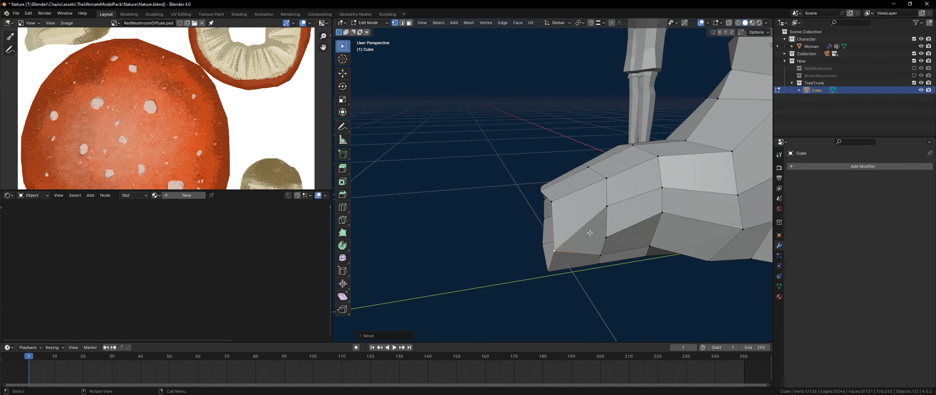
- Examine the extended root from several sides and preview where loop cuts would run through its faces
middle_click_drag(474, 219, 493, 182)
left_click(540, 172)
middle_click_drag(647, 179, 583, 181)
left_click_drag(483, 79, 702, 279)
left_click_drag(361, 127, 525, 316)
middle_click_drag(532, 234, 585, 229)
left_click(516, 211)
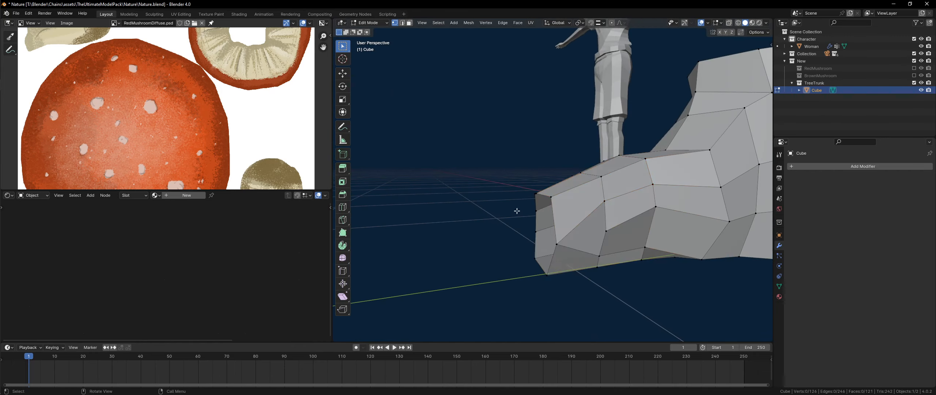
key("ctrl+r")
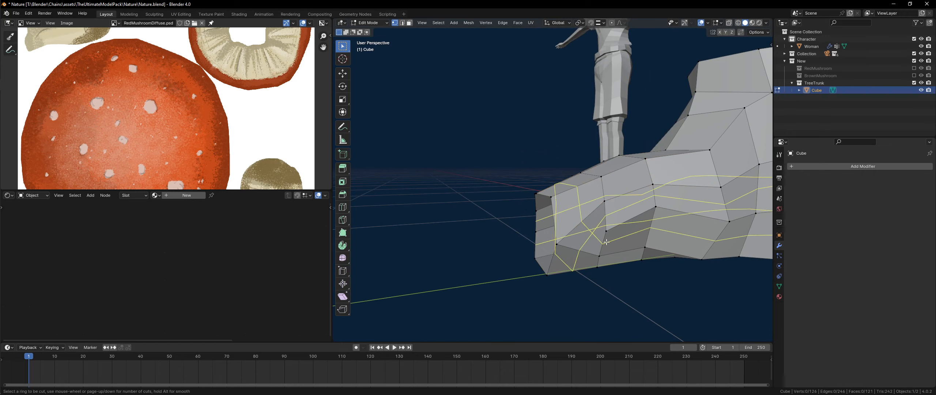
right_click(607, 222)
middle_click_drag(605, 222, 647, 221)
key("ctrl+r")
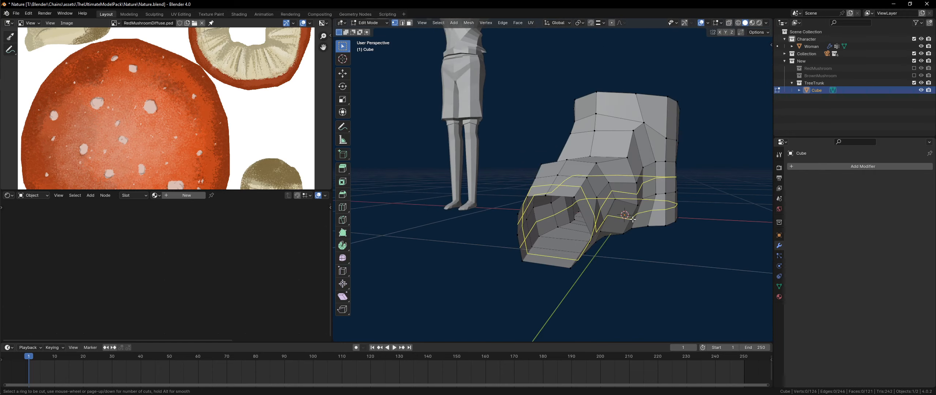
right_click(538, 184)
- Knife-cut two diagonals on the root tip's other side, from the middle rim vertex to the inner vertices above and below
middle_click_drag(538, 184, 582, 157)
scroll(574, 199, "up", 3)
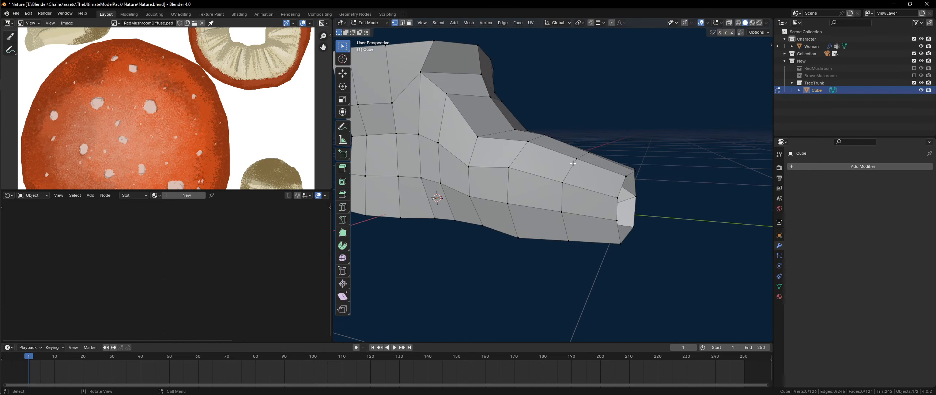
key("k")
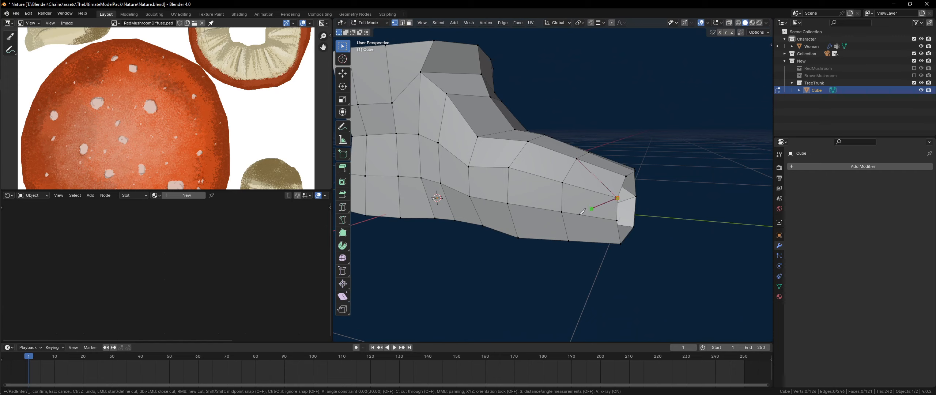
left_click(563, 212)
key("space")
- Dissolve the edges above and below the two new diagonals on this side of the root tip
key("2")
left_click(589, 216)
key("ctrl+x")
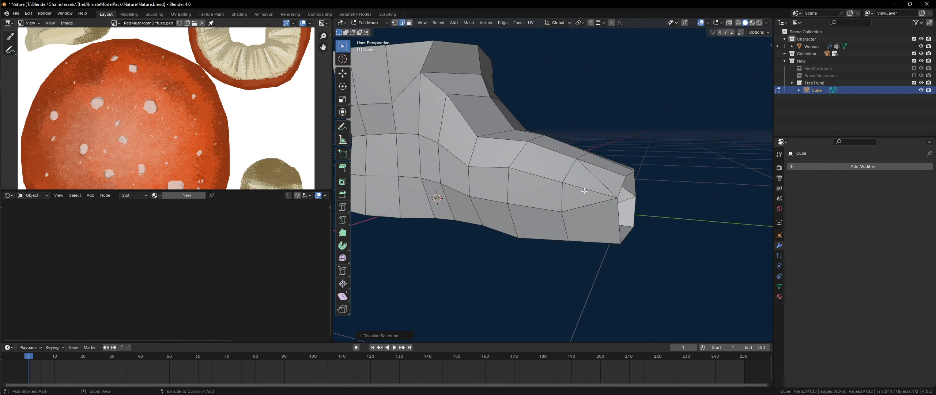
left_click(599, 168)
key("ctrl+x")
- Reposition the upper vertex on the rim of the root's open tip
middle_click_drag(600, 175, 526, 172)
key("1")
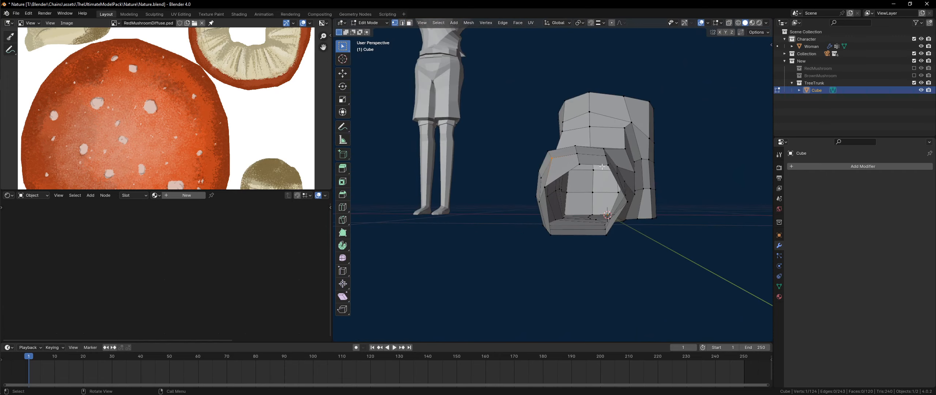
left_click(577, 164)
key("g")
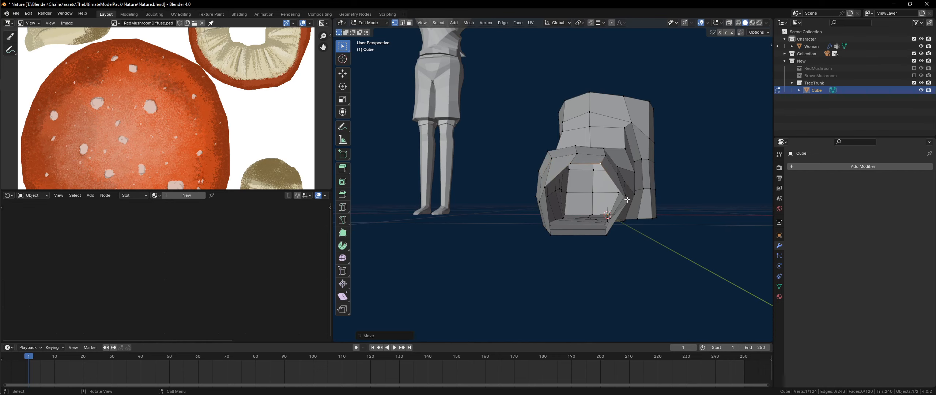
left_click(627, 195)
- Extrude the open rim of the root's tip outward along the Y axis and scale it down to continue the taper
middle_click_drag(618, 194, 488, 203)
left_click(538, 185, "alt")
scroll(488, 203, "up", 2)
left_click(445, 213, "alt")
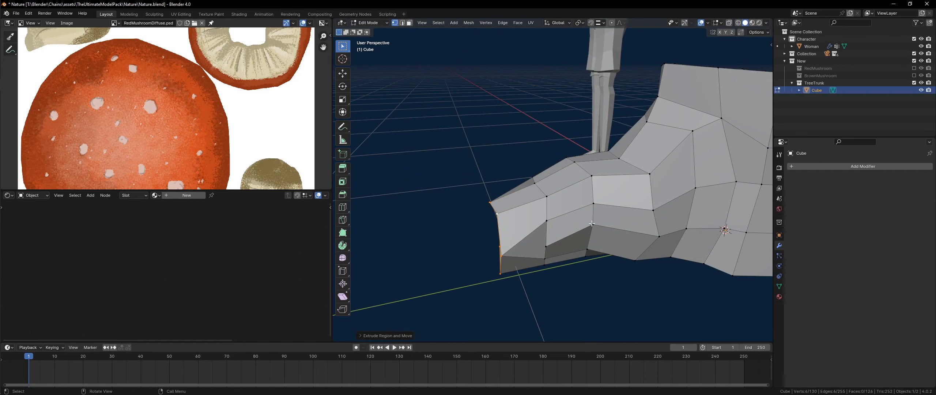
key("e")
key("y")
left_click(508, 240)
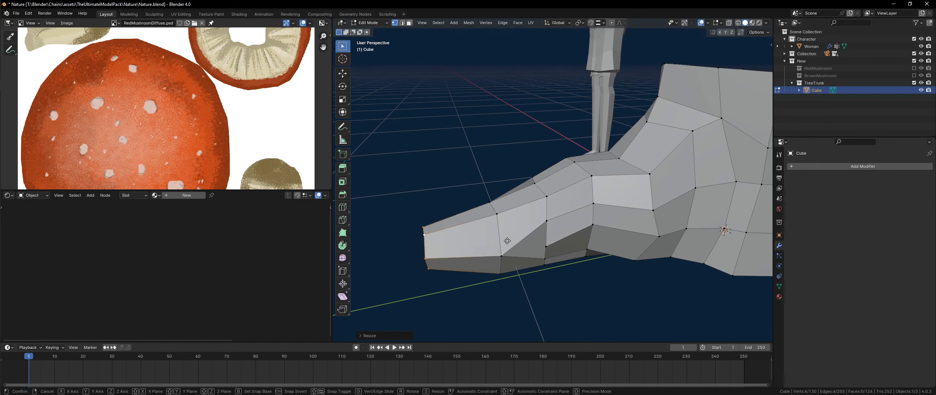
- Lower the extruded rim along the Z axis so the root slopes toward the ground
key("g")
key("z")
left_click(508, 251)
key("g")
key("z")
middle_click_drag(508, 256, 587, 211)
left_click(494, 233)
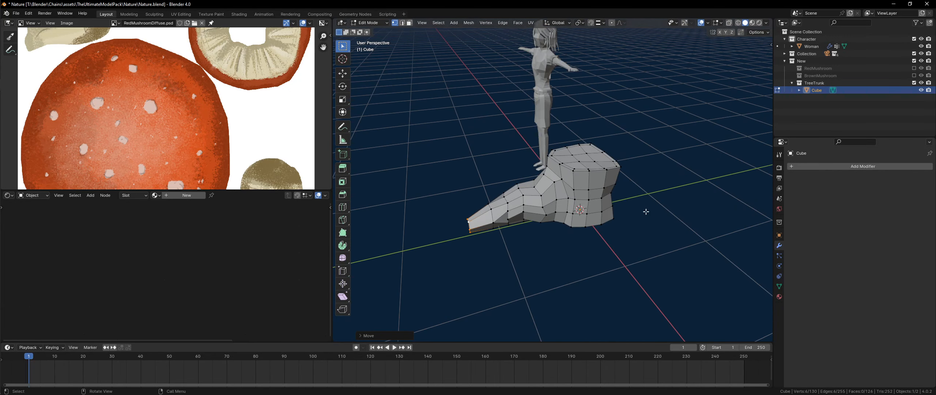
- Examine the lengthened root and its open tip from several sides against the woman character
middle_click_drag(461, 225, 560, 192, "shift")
scroll(559, 207, "up", 4)
middle_click_drag(559, 223, 616, 203)
scroll(538, 230, "down", 4)
middle_click_drag(768, 226, 698, 240, "shift")
middle_click_drag(526, 228, 651, 208, "shift")
scroll(652, 208, "up", 4)
middle_click_drag(677, 244, 659, 196, "shift")
scroll(590, 204, "up", 1)
- Close the open end of the root with Grid Fill and adjust a vertex at the tip
key("F3")
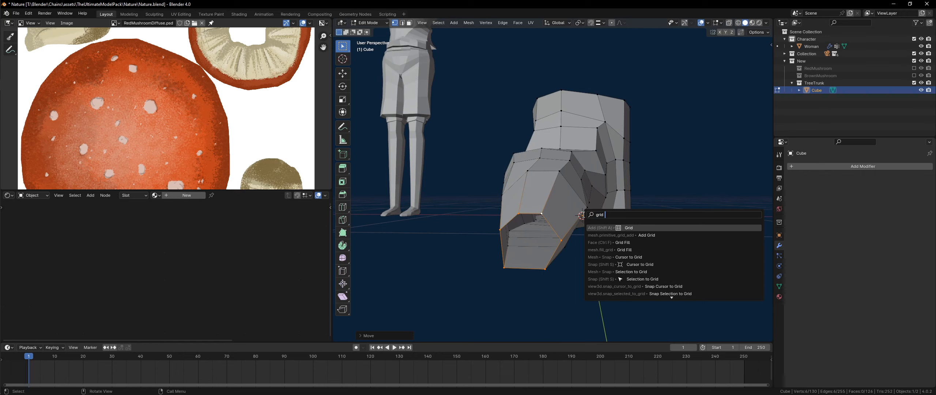
key("Down")
key("Down")
key("Return")
left_click(519, 214)
middle_click_drag(519, 213, 565, 238)
key("g")
left_click(445, 228)
- Inset the two faces capping the root's tip and move them outward along the Y axis to form a narrower end
key("3")
left_click(492, 227, "shift")
middle_click_drag(493, 228, 519, 234)
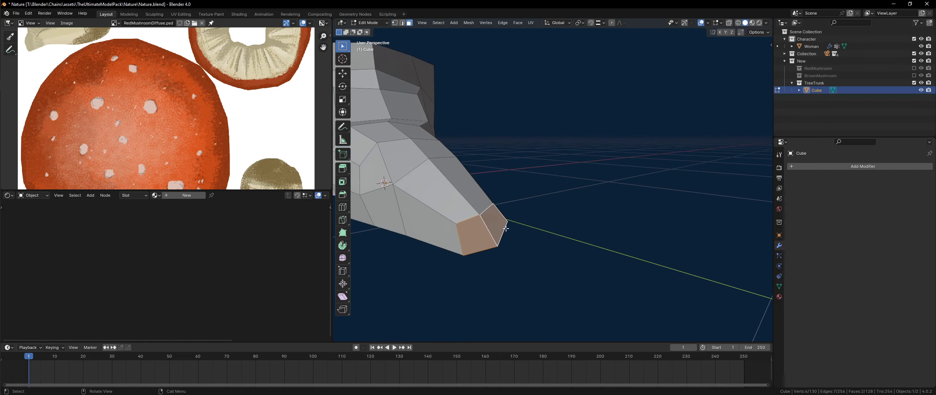
key("i")
left_click(548, 245)
key("g")
key("y")
middle_click_drag(564, 248, 585, 256)
left_click(593, 253)
key("g")
left_click(630, 255)
- Reposition a vertex at the narrowed end of the root in vertex selection mode
scroll(512, 264, "up", 2)
key("1")
middle_click_drag(467, 261, 680, 246)
key("g")
left_click(535, 243)
key("Tab")
- Check the root's shape in Object Mode and save the Nature.blend file
key("Tab")
key("ctrl+b")
left_click(634, 250)
middle_click_drag(597, 240, 607, 214)
key("Tab")
key("ctrl+s")
key("Tab")
- Delete a block of six faces, two wide and three high, from the trunk's side next to the root
middle_click_drag(450, 183, 460, 196)
key("3")
left_click(442, 174)
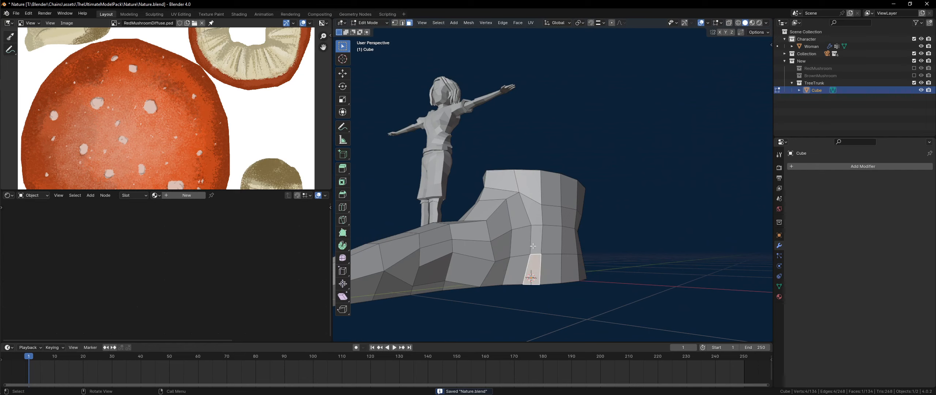
key("alt+a")
middle_click_drag(533, 246, 628, 254)
middle_click_drag(576, 232, 533, 173)
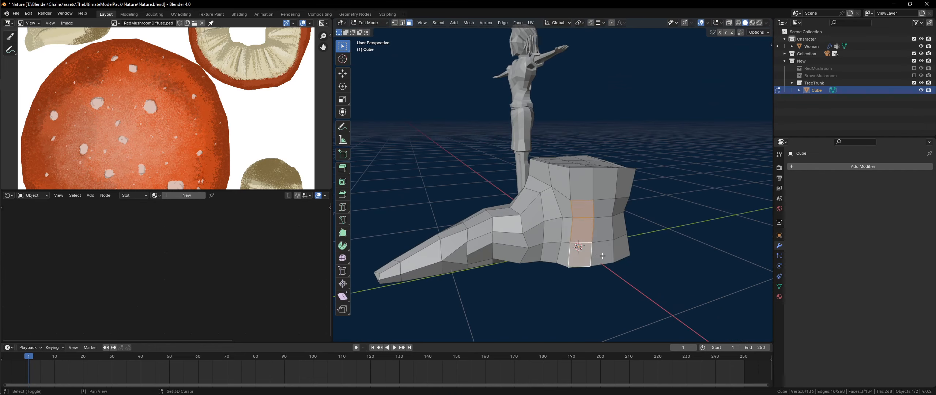
middle_click_drag(533, 197, 550, 207)
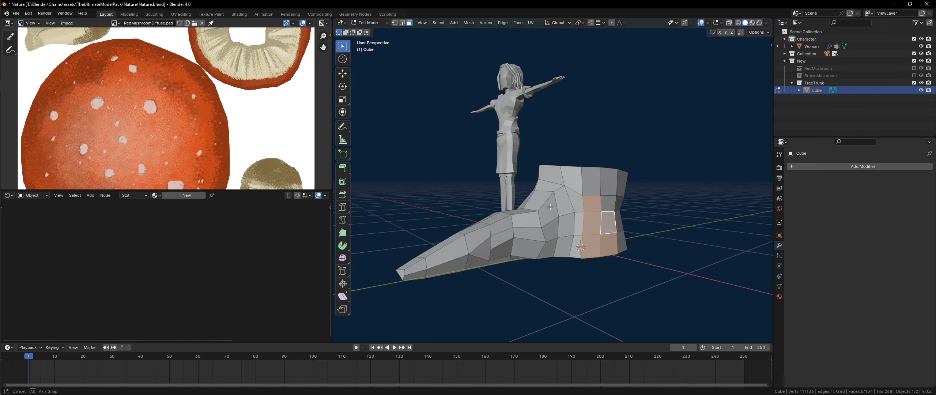
key("x")
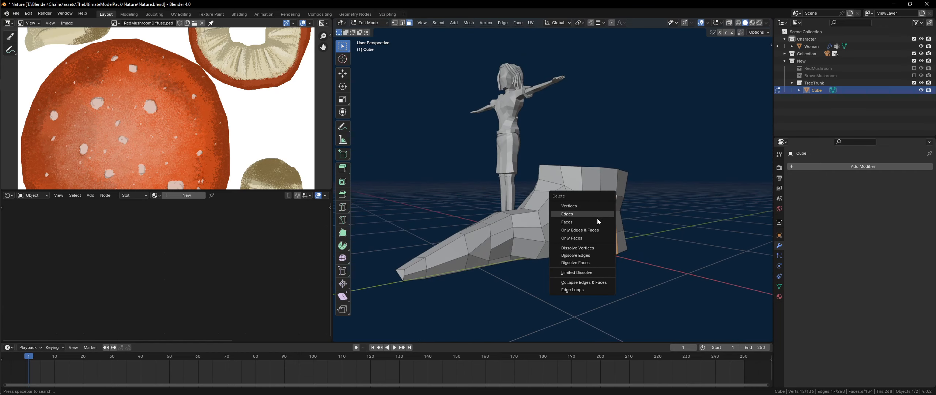
left_click(597, 218)
- Select the vertical band of faces where the root joins the trunk
middle_click_drag(589, 225, 563, 221)
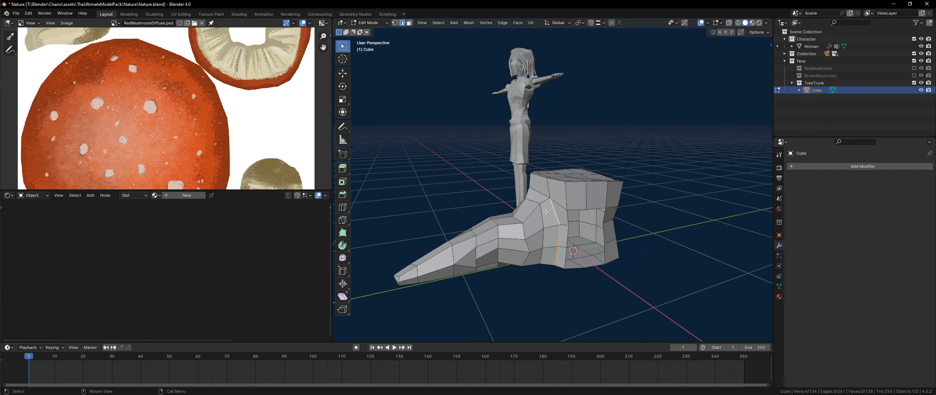
- Hide the band of faces joining the root to the trunk so the root stands isolated
key("h")
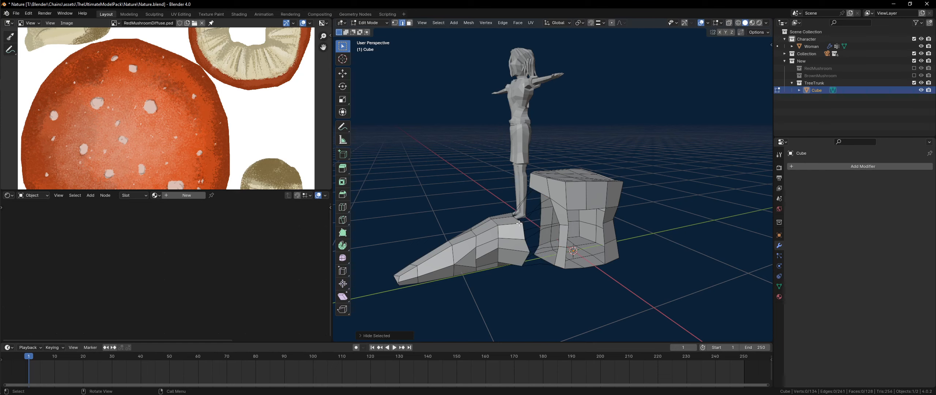
key("alt+h")
key("h")
- Duplicate the isolated root in place and rotate the copy roughly a quarter turn around the global Z axis
key("shift+d")
right_click(580, 234)
key("r")
key("z")
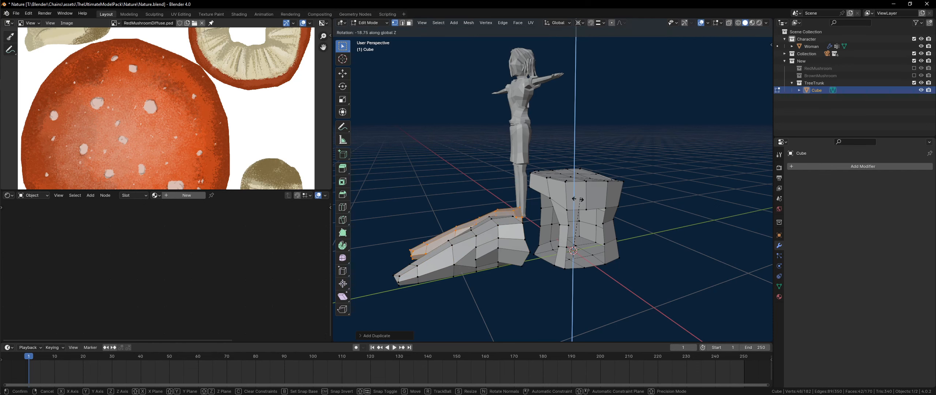
right_click(577, 199)
middle_click_drag(579, 200, 583, 236)
key("r")
key("z")
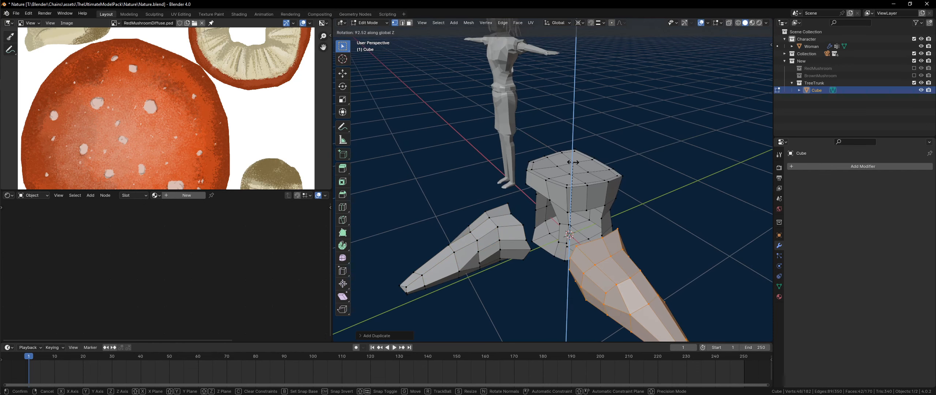
left_click(577, 163)
- Duplicate the copied root again and rotate it around the global Z axis to another side of the trunk
middle_click_drag(554, 192, 515, 207)
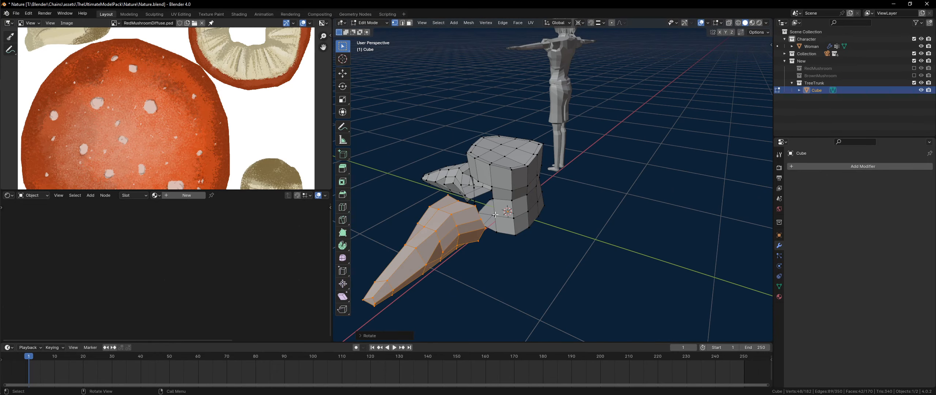
key("shift+d")
key("r")
key("z")
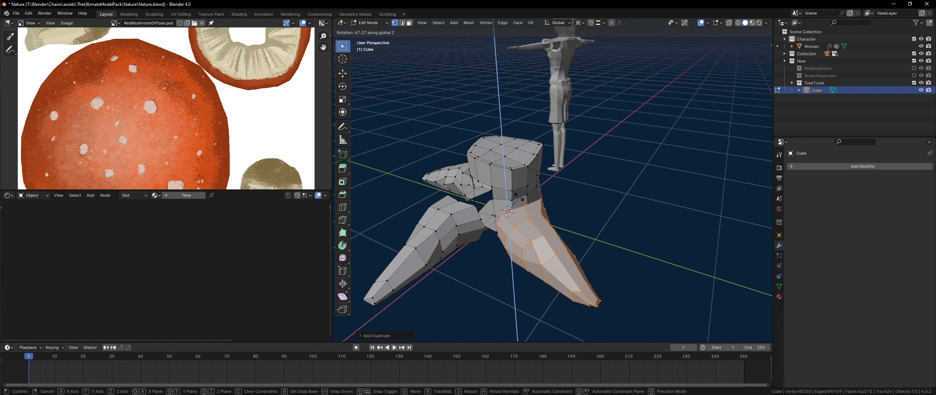
left_click(519, 197)
middle_click_drag(519, 197, 538, 231)
key("r")
key("z")
left_click(548, 243)
- Create a third copy of the root and rotate it around the global Z axis toward the character's side
key("shift+d")
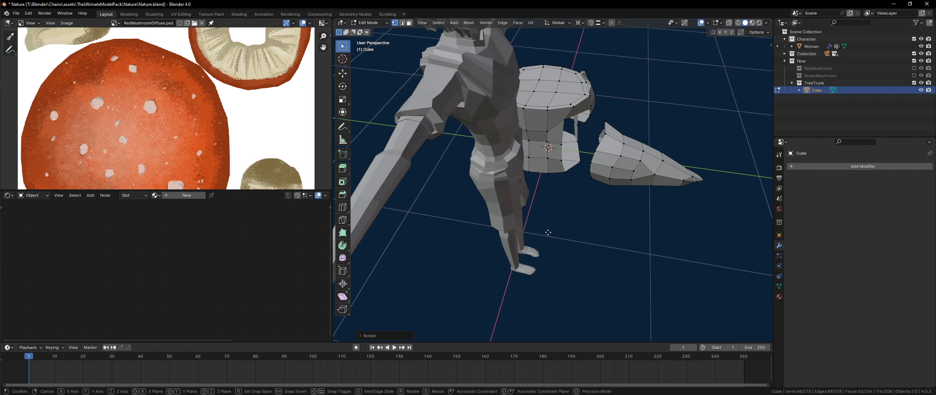
right_click(548, 232)
key("r")
key("z")
left_click(542, 143)
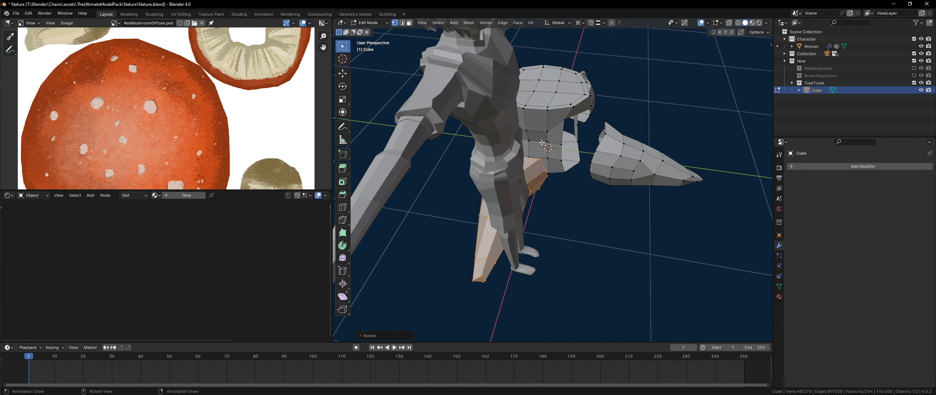
- Add a fourth root copy rotated around the global Z axis, check it in Object Mode, and save Nature.blend
middle_click_drag(542, 143, 540, 190)
key("shift+d")
key("r")
key("z")
left_click(503, 259)
key("Tab")
scroll(530, 147, "up", 3)
key("ctrl+s")
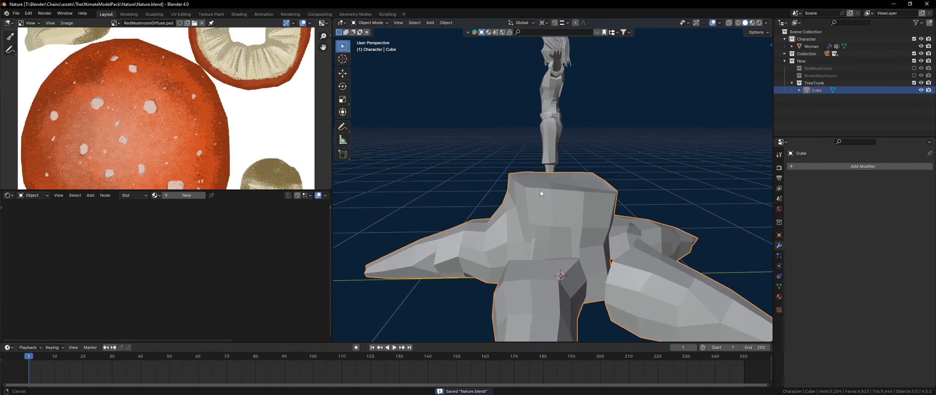
- Reveal the hidden faces and bridge the trunk's existing opening to the open end of the copied root facing it
key("Tab")
scroll(534, 187, "up", 2)
middle_click_drag(552, 215, 579, 227)
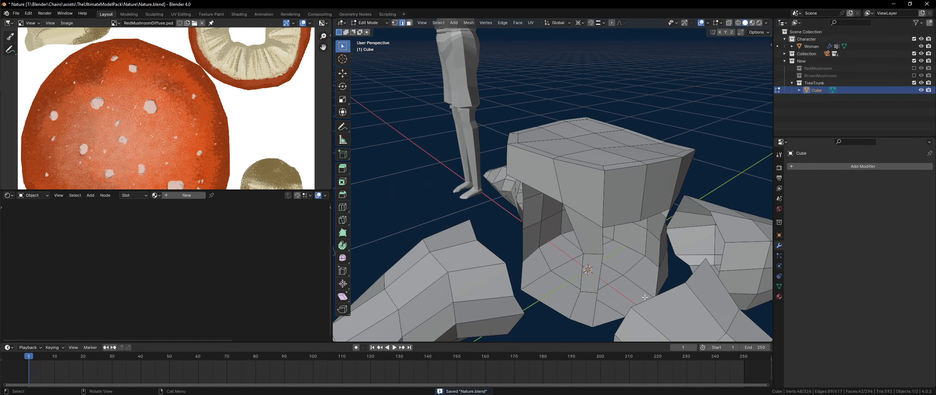
key("alt+h")
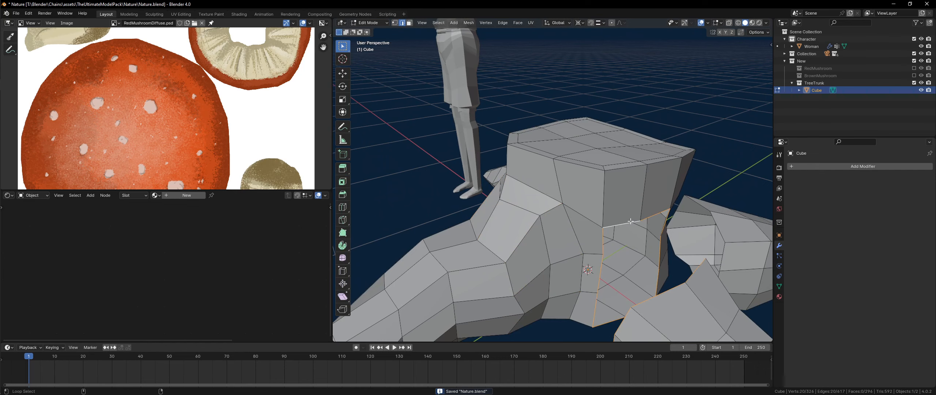
key("F3")
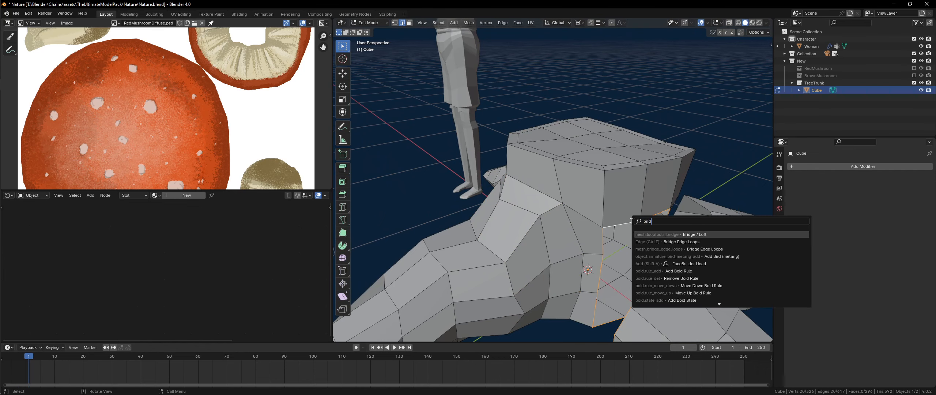
left_click(689, 241)
middle_click_drag(689, 242, 564, 228)
- Delete a block of six faces from the trunk's side facing the next unattached root
scroll(538, 183, "down", 3)
key("3")
left_click(568, 260)
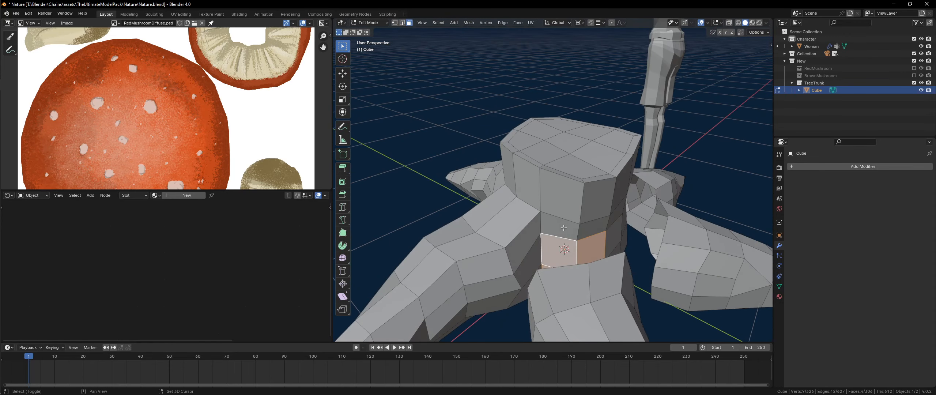
key("x")
left_click(594, 232)
- Bridge the new trunk opening to the facing root's open edge loop
key("2")
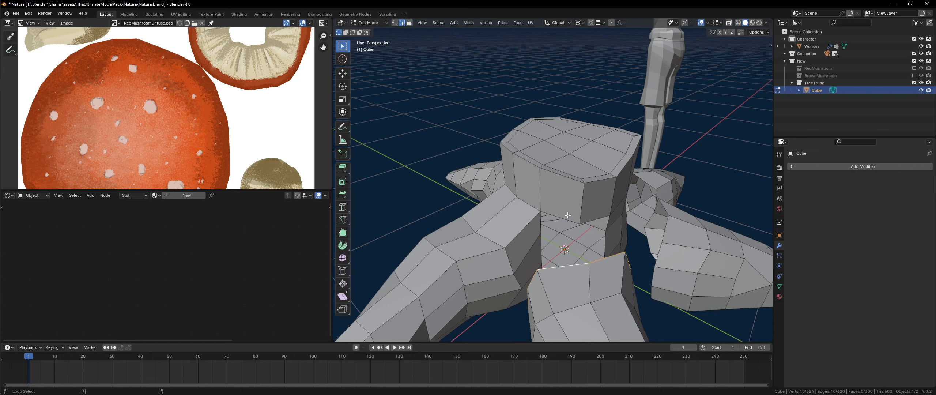
key("F3")
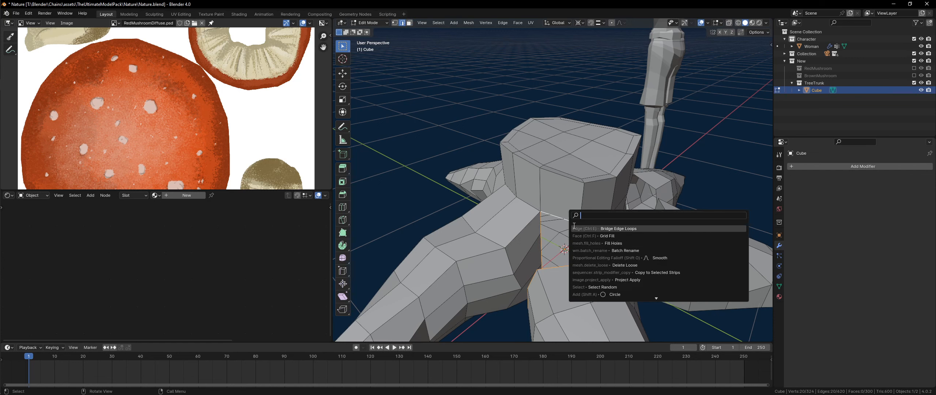
left_click(604, 236)
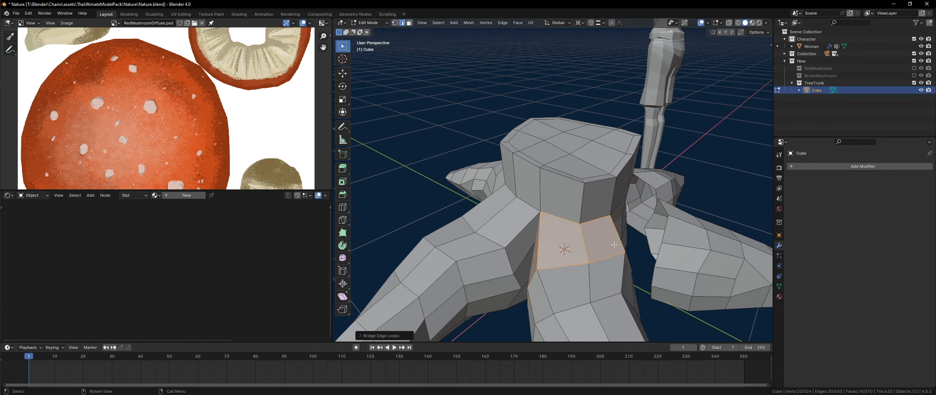
- Delete six trunk faces, two wide and three high, behind the next detached root
middle_click_drag(603, 237, 547, 258)
left_click(546, 259)
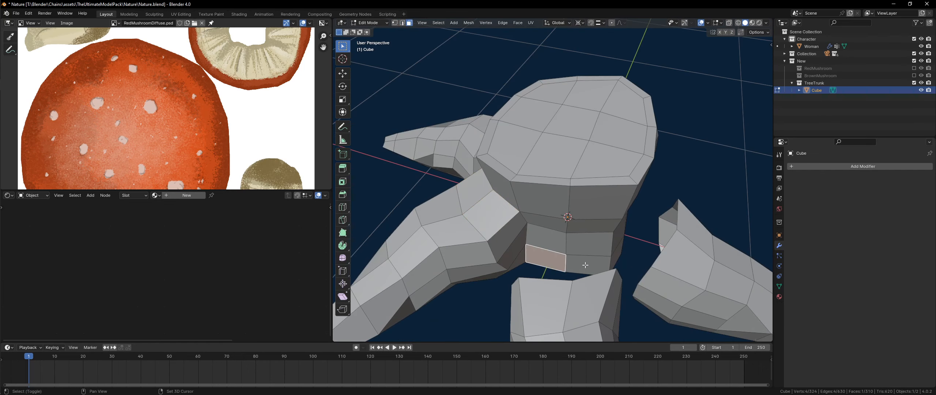
left_click(605, 225, "shift")
key("x")
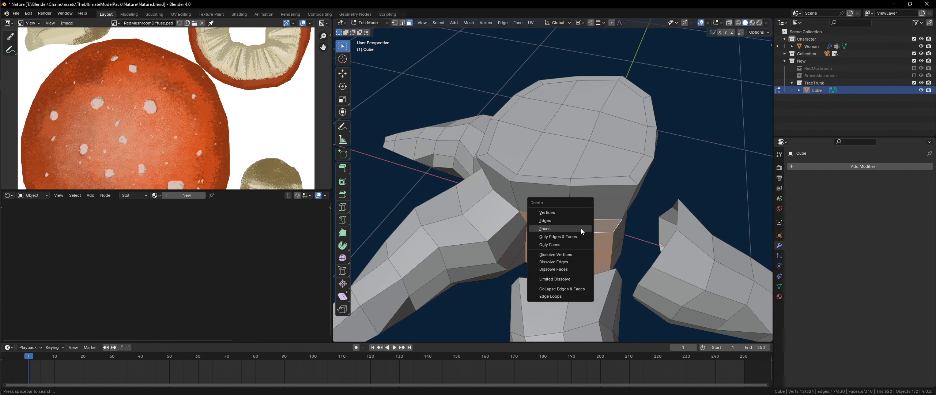
left_click(580, 228)
- Bridge the edge loops of this trunk opening and the adjacent detached root
key("2")
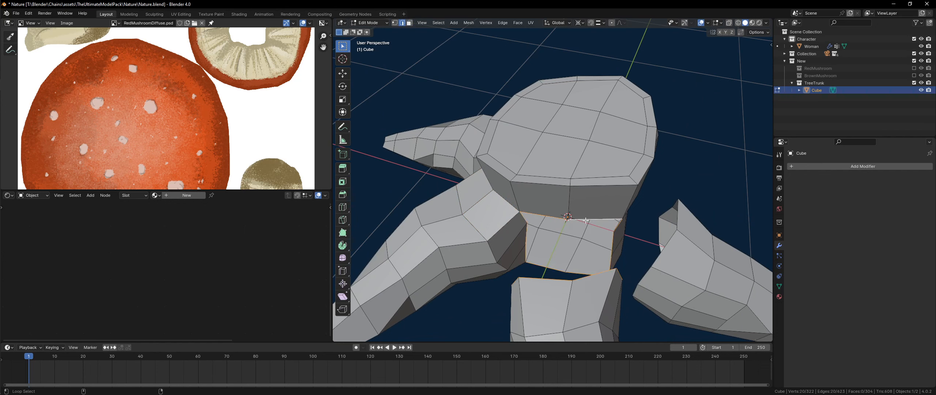
key("F3")
left_click(594, 232)
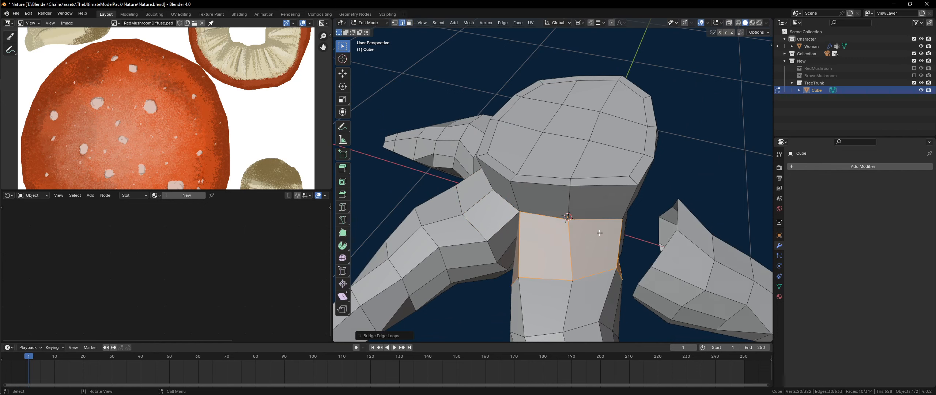
- Try sculpting the trunk and roots with the Blob brush and Dyntopo enabled, and inspect the resulting mesh
key("Tab")
key("ctrl+Tab")
left_click(577, 277)
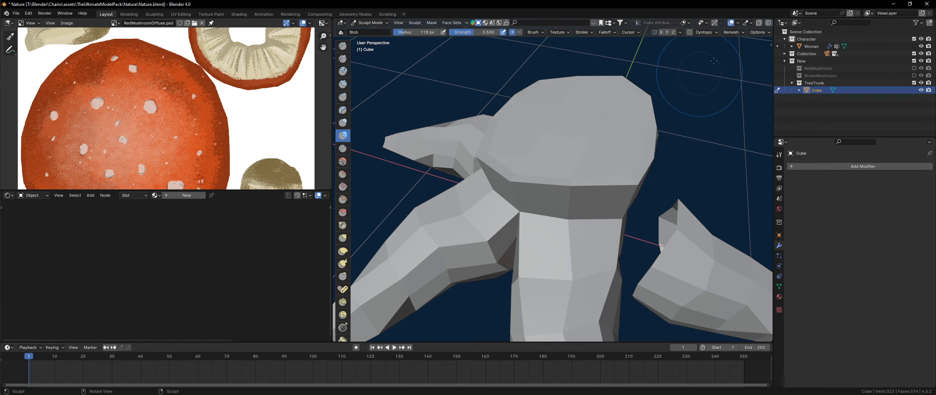
left_click(692, 32)
mouse_move(622, 172)
left_mouse_down()
mouse_move(555, 161)
mouse_move(507, 178)
mouse_move(517, 190)
left_mouse_up()
left_click_drag(533, 205, 562, 268)
scroll(562, 267, "down", 3)
mouse_move(562, 267)
middle_mouse_down()
mouse_move(585, 230)
mouse_move(598, 239)
mouse_move(580, 236)
middle_mouse_up()
key("Tab")
scroll(615, 242, "up", 3)
key("Tab")
key("Tab")
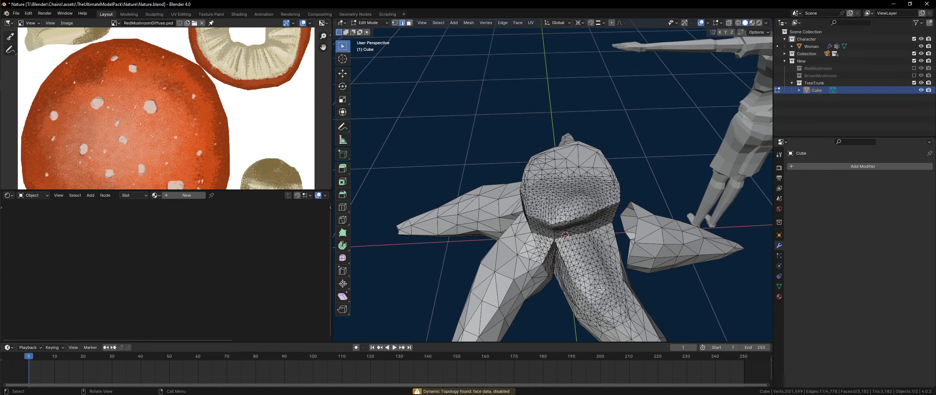
- Undo the dynamic topology sculpting and return to Edit Mode with nothing selected
key("ctrl+z")
key("ctrl+z")
key("ctrl+z")
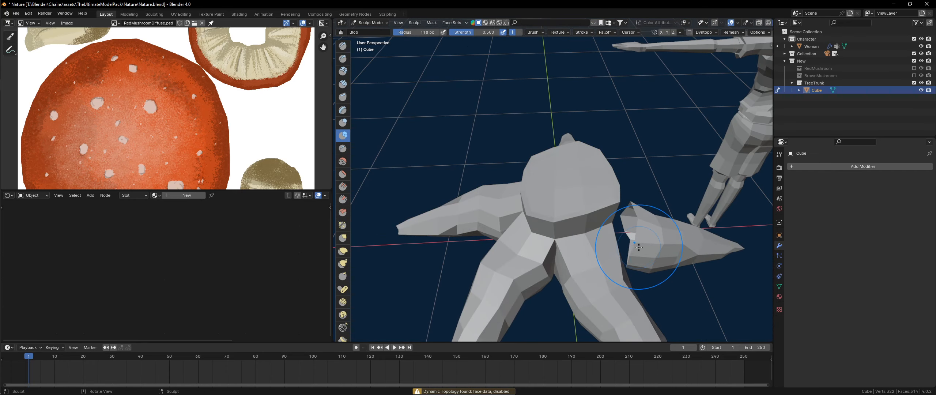
key("ctrl+z")
mouse_move(588, 249)
middle_mouse_down()
mouse_move(555, 231)
mouse_move(627, 197)
mouse_move(700, 201)
mouse_move(581, 238)
mouse_move(620, 246)
mouse_move(619, 281)
mouse_move(556, 237)
mouse_move(578, 224)
middle_mouse_up()
key("Tab")
scroll(555, 239, "down", 2)
key("alt+a")
key("Tab")
scroll(620, 246, "up", 3)
key("Tab")
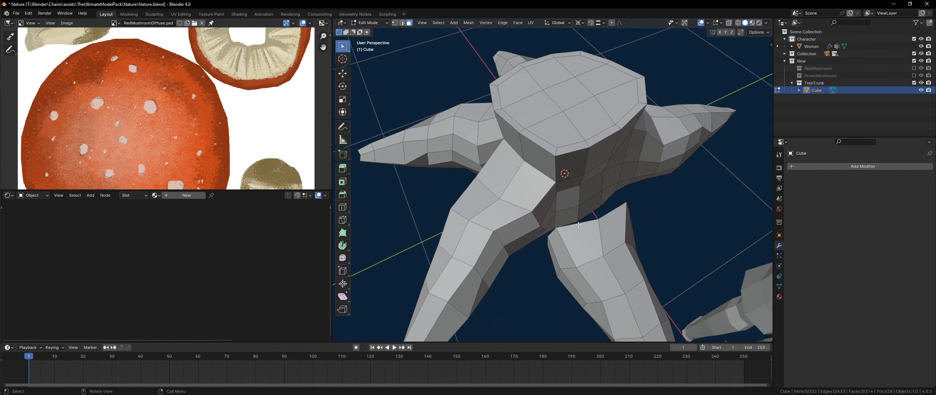
- Delete the six trunk faces facing the last unattached root
middle_click_drag(577, 195, 575, 176)
left_click(575, 176, "shift")
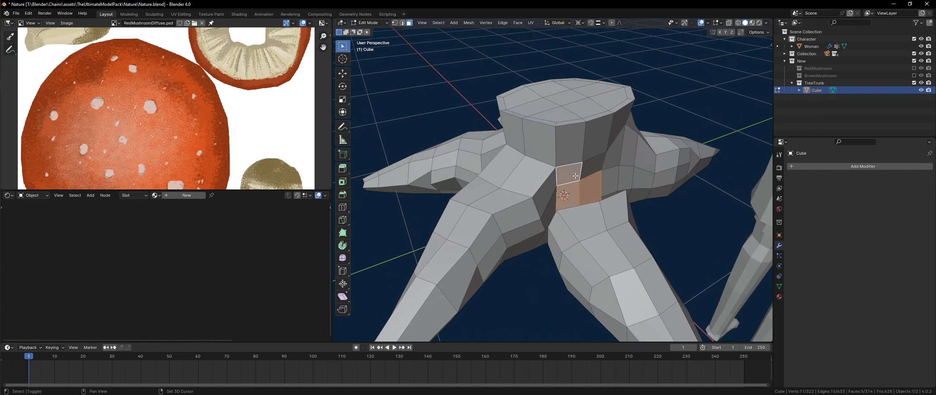
key("x")
left_click(589, 174)
- Bridge the last root's open edge loop to the trunk opening with Bridge Edge Loops
key("2")
left_click(572, 164, "alt")
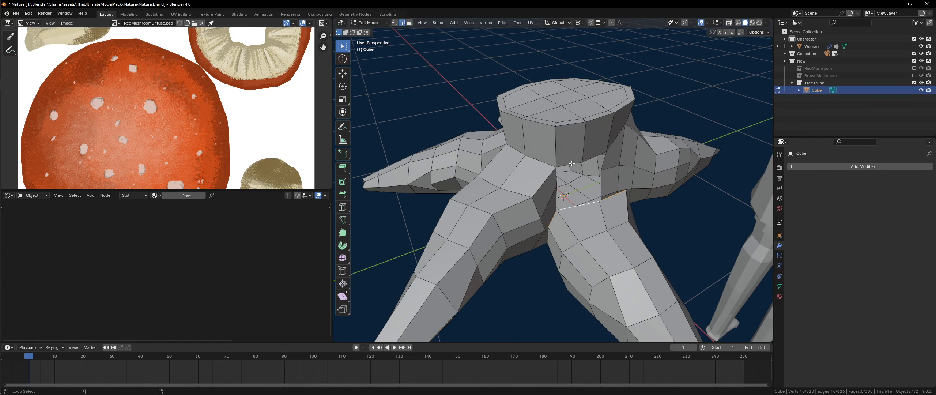
key("ctrl+e")
left_click(588, 184)
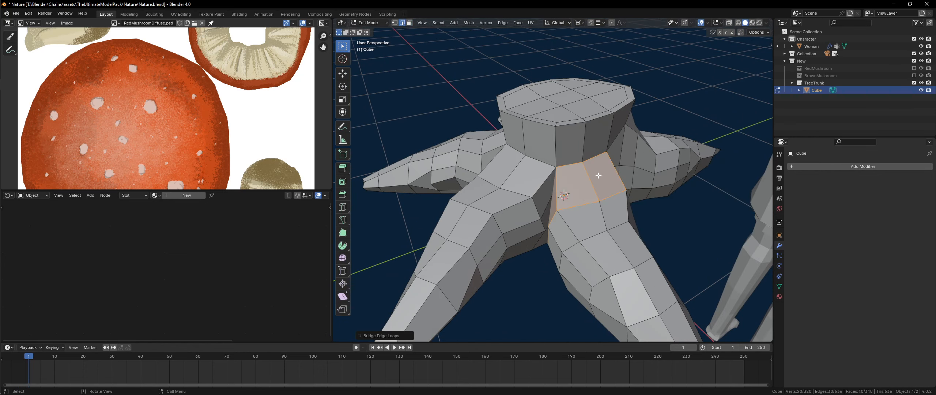
- Reposition a vertex on the newly bridged root near the crease with its neighbouring root
middle_click_drag(589, 184, 632, 191)
key("1")
left_click(570, 216)
middle_click_drag(575, 214, 529, 208)
key("g")
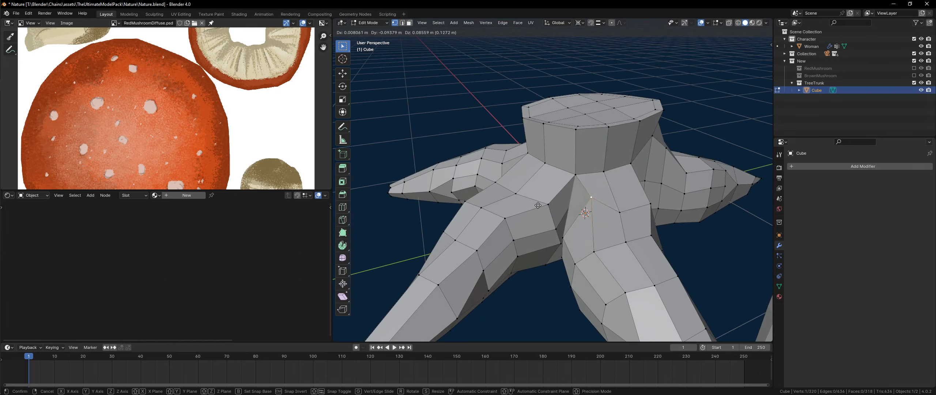
left_click(534, 207)
- Move the vertex where the trunk's upper part meets the junction between two roots
middle_click_drag(576, 186, 591, 173)
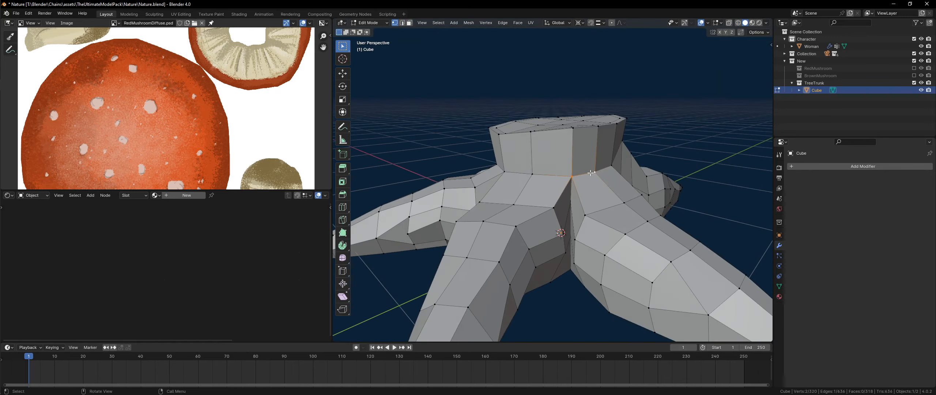
middle_click_drag(485, 193, 525, 210)
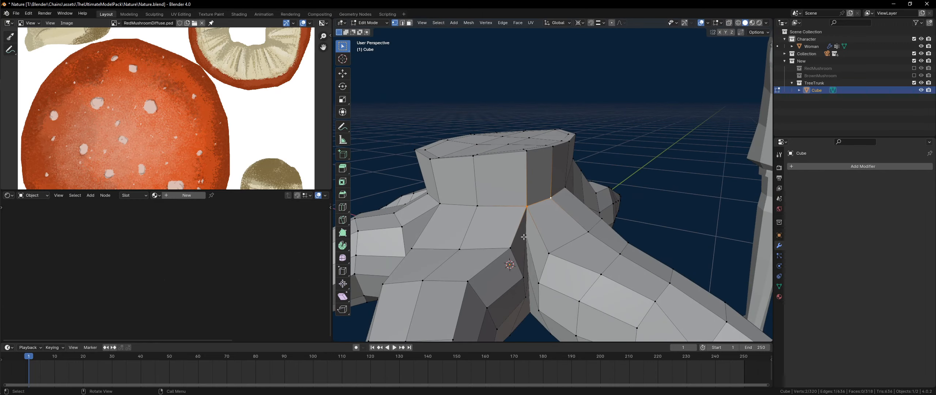
middle_click_drag(524, 259, 573, 226)
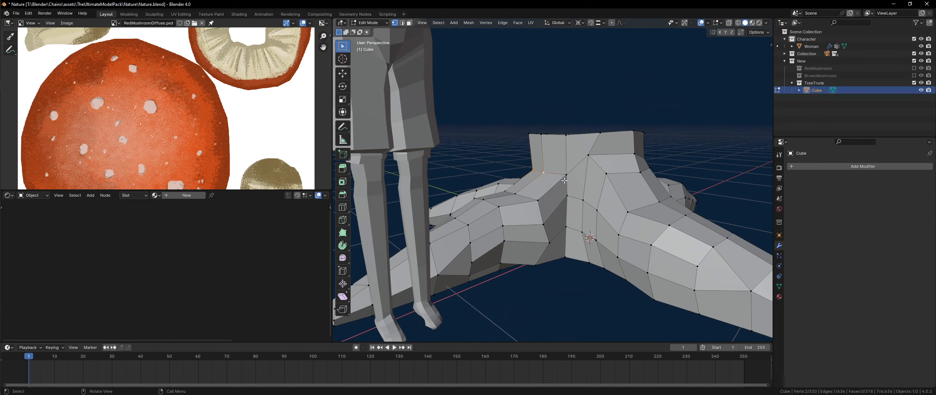
left_click(544, 172)
middle_click_drag(544, 172, 645, 226)
key("g")
left_click(540, 155)
- Reposition two vertices lower down along the crease between the adjoining roots
left_click(571, 225)
key("g")
left_click(592, 258)
left_click(570, 256)
key("g")
left_click(576, 258)
- Select the joint edges where a root meets the trunk and its neighbouring root, including those on the underside, in edge select mode
key("2")
left_click(580, 222, "alt")
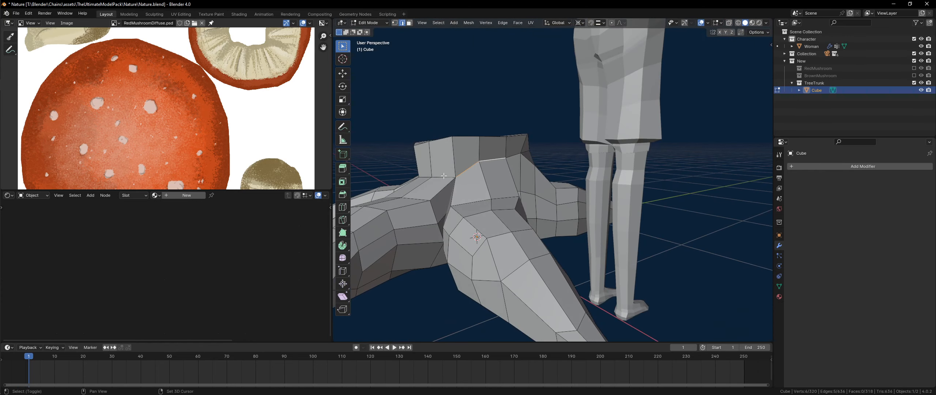
key("alt+z")
middle_click_drag(439, 197, 462, 271)
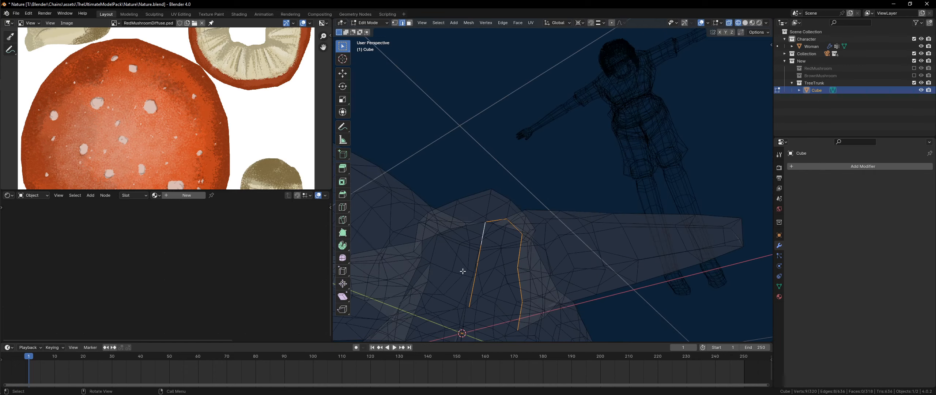
left_click(562, 286)
mouse_move(562, 286)
middle_mouse_down()
mouse_move(440, 191)
mouse_move(453, 228)
mouse_move(467, 192)
mouse_move(456, 271)
middle_mouse_up()
left_click(424, 122, "alt+shift")
key("shift+z")
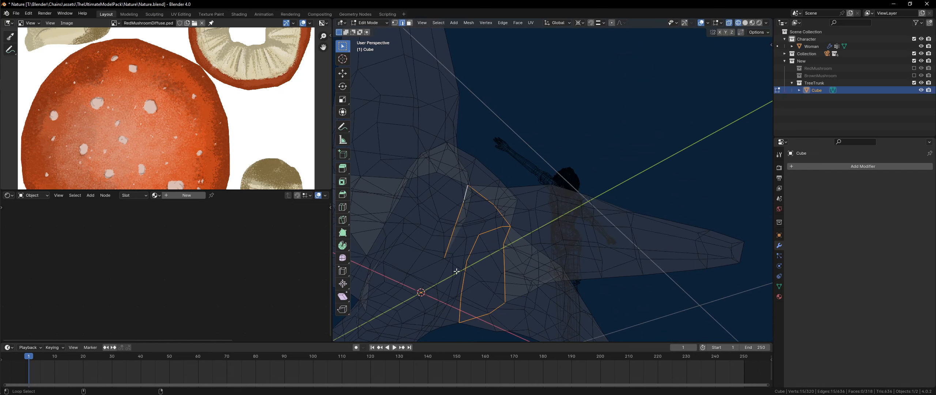
- Drop the wrongly picked edges and add the underside edges of the root joints to the selection
left_click(521, 277)
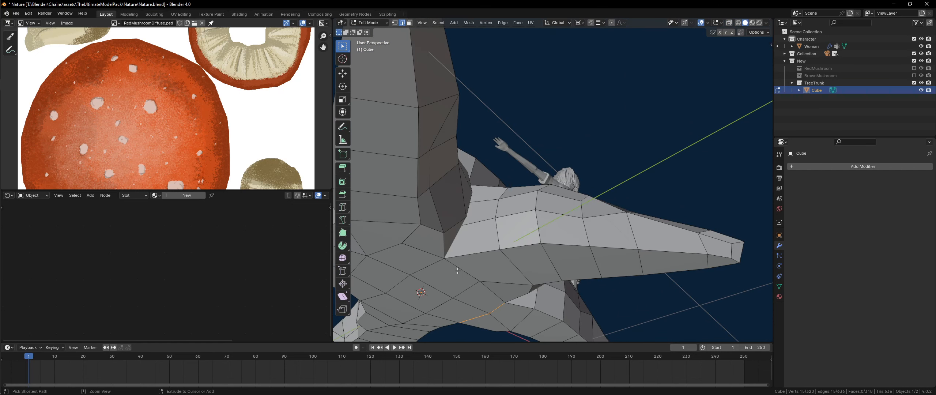
key("z")
left_click(383, 266)
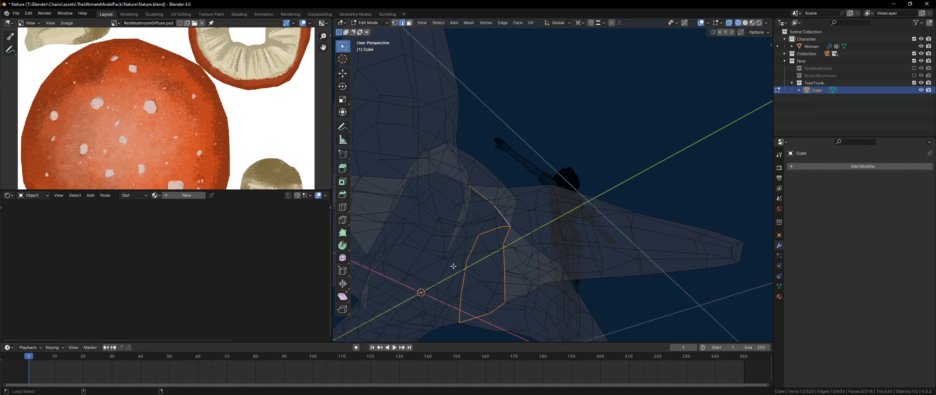
left_click(448, 244, "alt+shift")
key("shift+z")
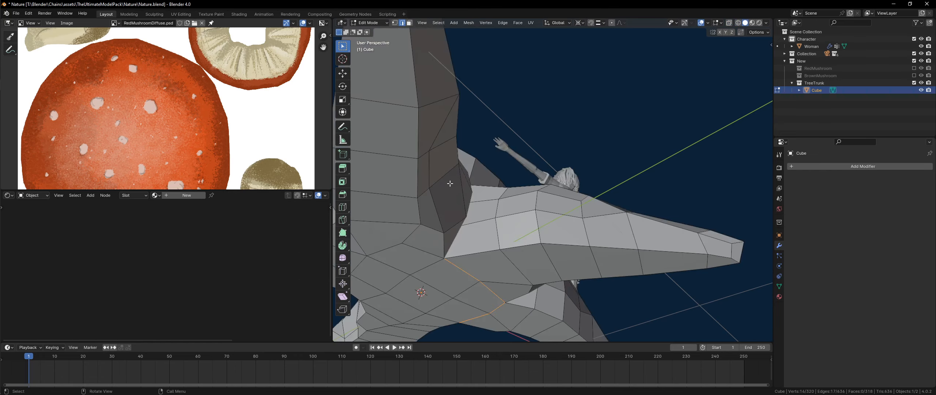
mouse_move(450, 184)
middle_mouse_down()
mouse_move(478, 156)
mouse_move(583, 279)
mouse_move(564, 277)
mouse_move(600, 276)
middle_mouse_up()
left_click(479, 156, "alt")
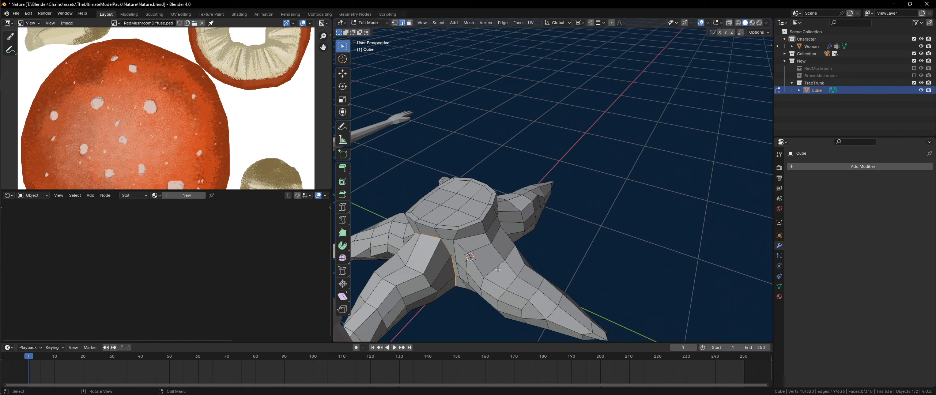
- Add the remaining crease and trunk seam edges around the roots to the selection and bevel the seam
middle_click_drag(529, 264, 403, 244)
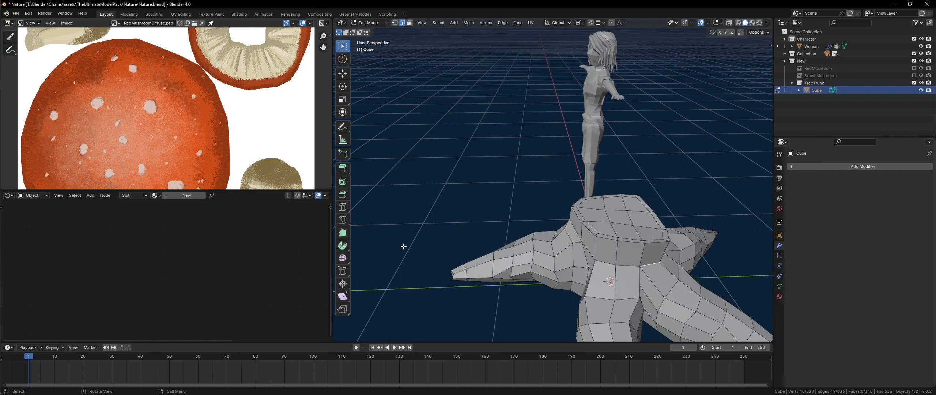
middle_click_drag(607, 276, 488, 199, "shift")
key("shift+z")
scroll(535, 211, "up", 2)
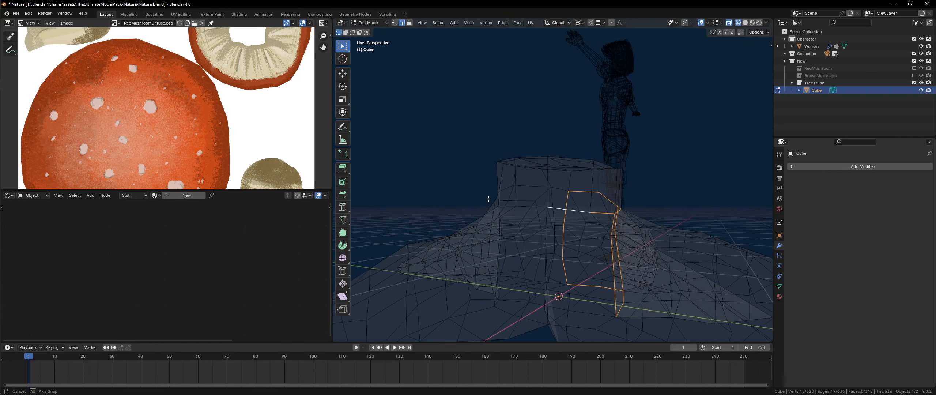
middle_click_drag(541, 255, 596, 250)
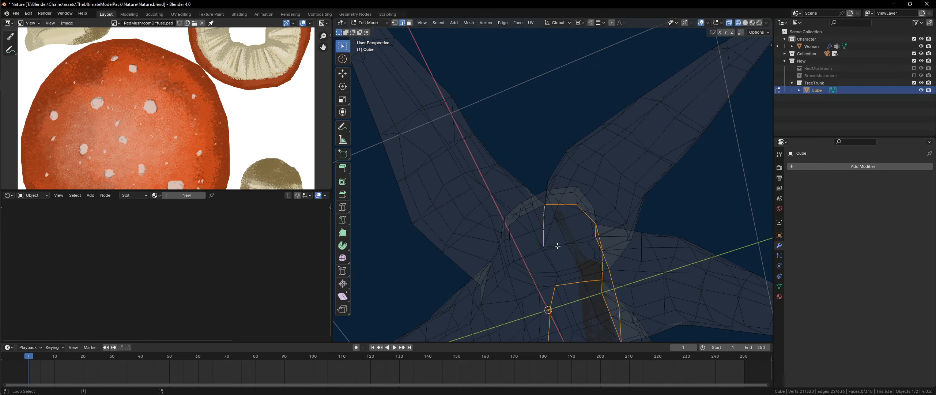
key("alt+z")
key("z")
mouse_move(594, 272)
middle_mouse_down()
mouse_move(512, 275)
mouse_move(591, 299)
mouse_move(606, 260)
middle_mouse_up()
key("z")
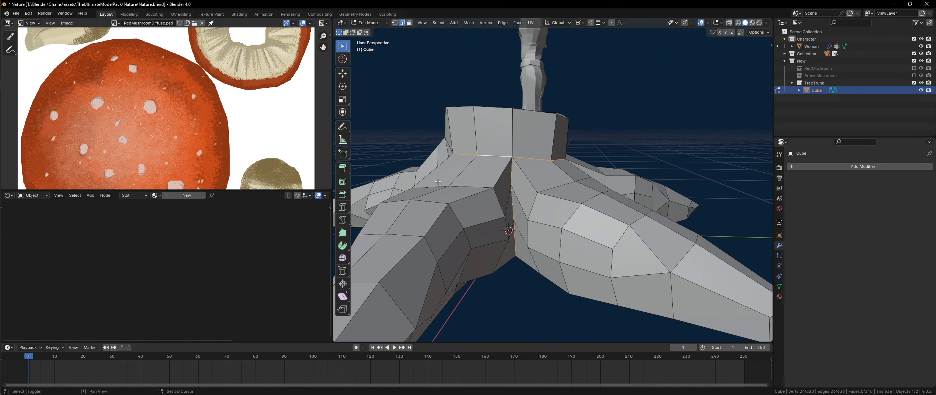
middle_click_drag(437, 182, 564, 185)
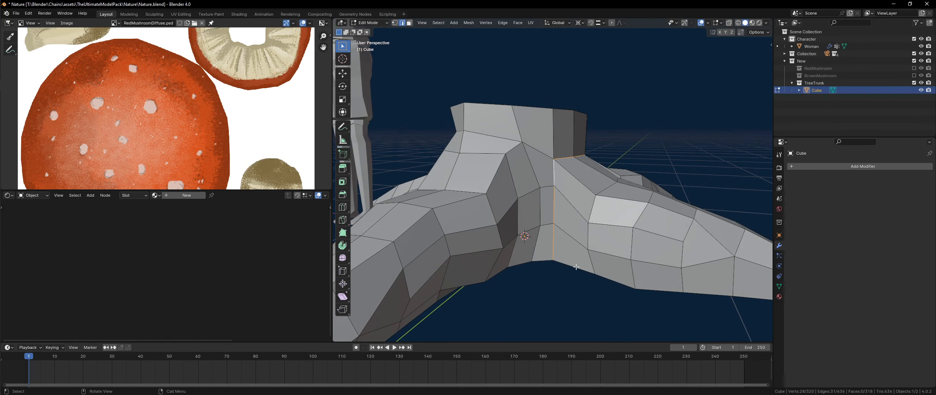
middle_click_drag(576, 267, 496, 237)
- Reposition a seam vertex and raise the trunk vertex directly above the crease between two roots
key("1")
left_click(519, 231)
key("g")
left_click(517, 237)
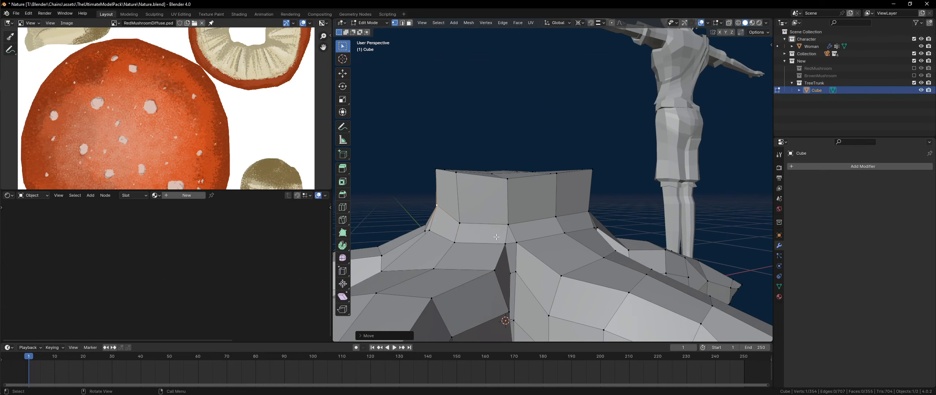
key("g")
left_click(513, 205)
- Raise the two vertices at the top of the crease and adjust the trunk vertex above them
left_click(523, 240)
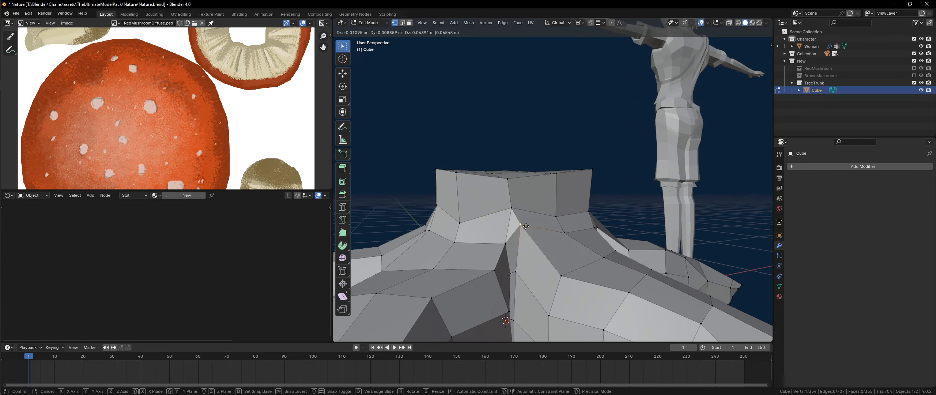
left_click(504, 244, "shift")
key("g")
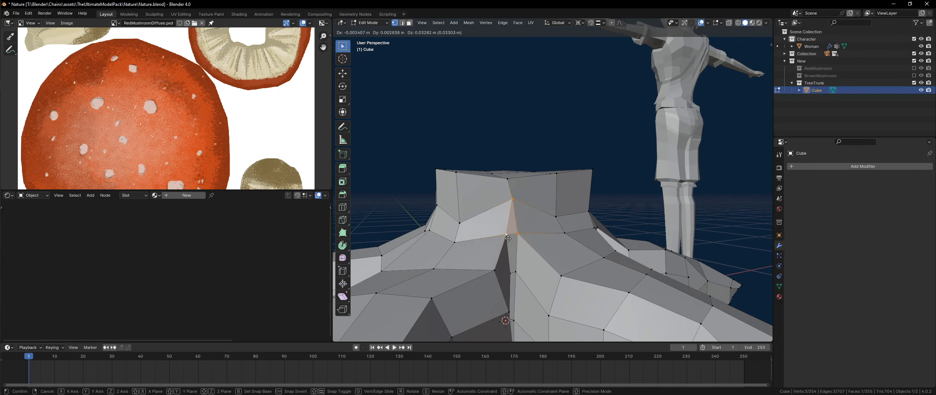
left_click(506, 232)
left_click(512, 195)
key("g")
left_click(514, 214)
- Raise the next two vertices along the trunk seam beside the crease, plus the root vertex at the crease's top
left_click(555, 217)
key("g")
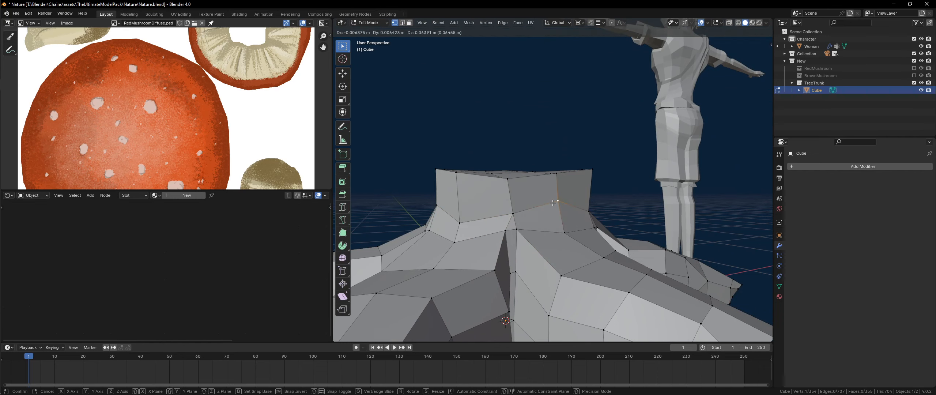
left_click(557, 202)
left_click(565, 234)
key("g")
left_click(568, 219)
left_click(520, 232)
key("g")
left_click(529, 221)
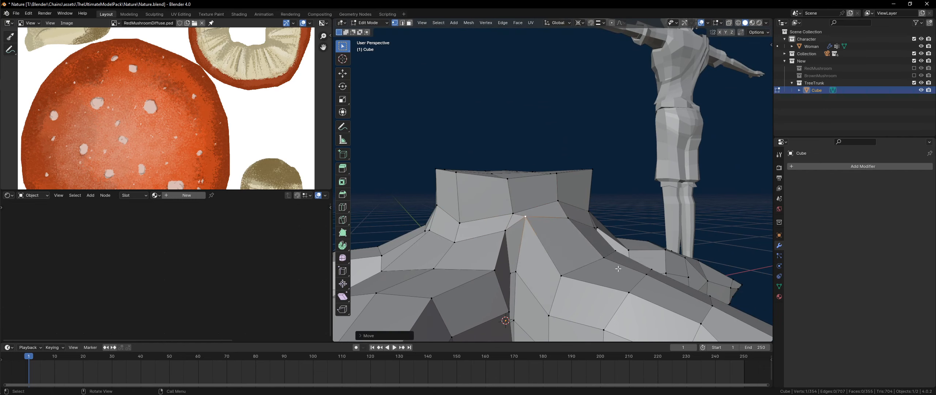
- Raise the trunk vertex above the neighbouring crease and reposition another vertex on that seam
middle_click_drag(618, 268, 623, 253)
left_click(631, 206)
key("g")
left_click(631, 200)
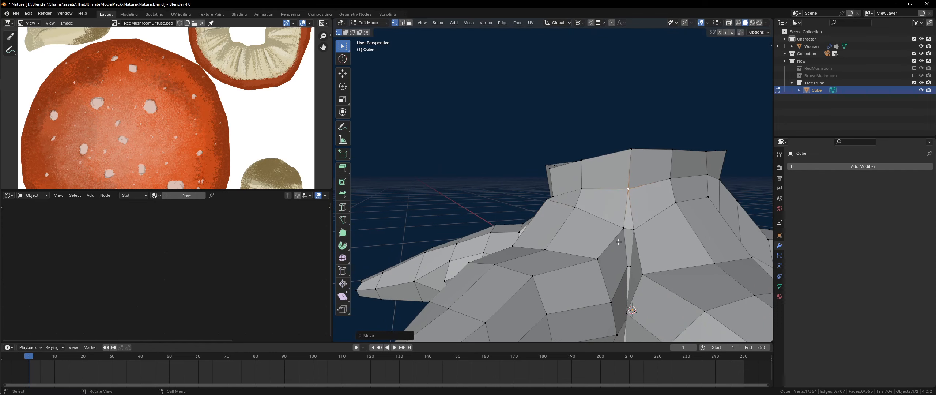
mouse_move(631, 201)
middle_mouse_down()
mouse_move(566, 241)
mouse_move(614, 243)
mouse_move(572, 286)
mouse_move(535, 264)
mouse_move(494, 282)
middle_mouse_up()
key("g")
left_click(564, 236)
- Box-select the vertex ring before one root's tip in wireframe shading and set the pivot point to Median Point
scroll(565, 236, "down", 4)
left_click(534, 259)
key("1")
key("b")
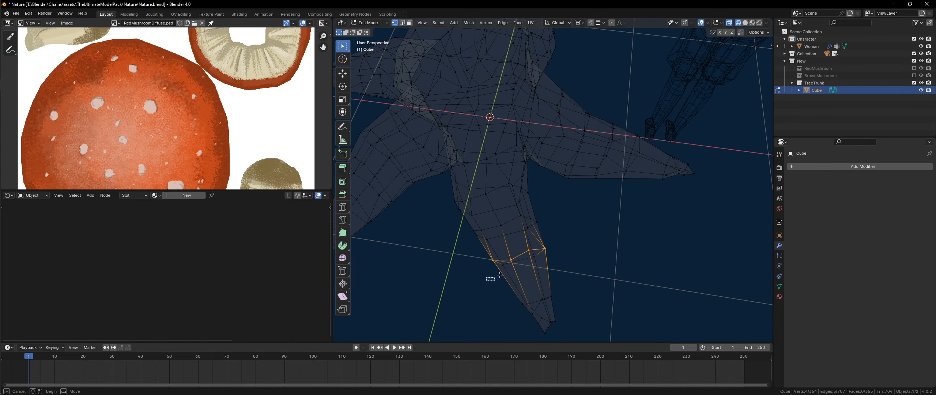
left_click_drag(557, 244, 557, 245)
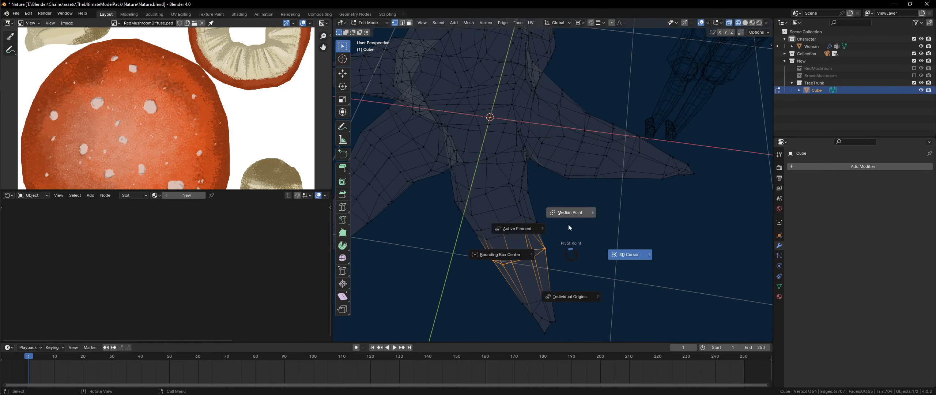
- Select the root's end vertices, rotate them sideways and move them so the tip bends away
key("b")
left_click_drag(499, 291, 576, 340)
scroll(574, 268, "down", 2)
key("r")
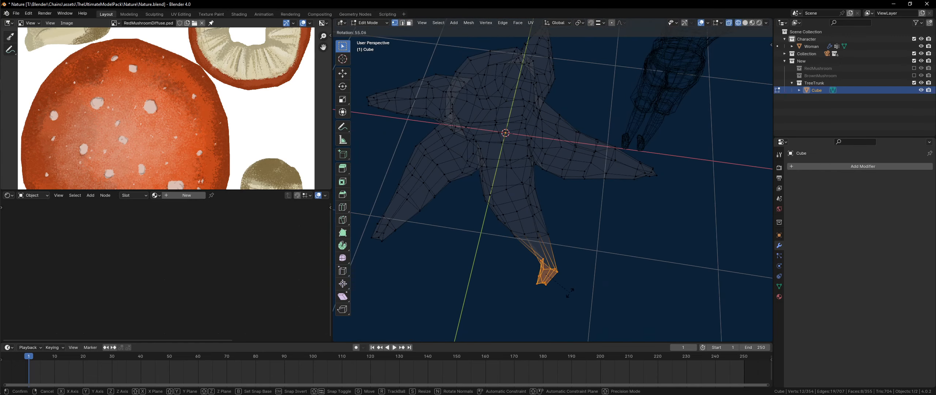
left_click(570, 287)
key("g")
left_click(539, 290)
- Check the bent root and overall trunk shape in Object Mode with solid shading, and return to Edit Mode
key("Tab")
mouse_move(480, 220)
middle_mouse_down()
mouse_move(530, 219)
mouse_move(523, 187)
middle_mouse_up()
key("z")
left_click(621, 180)
mouse_move(569, 168)
middle_mouse_down()
mouse_move(605, 185)
mouse_move(697, 172)
mouse_move(637, 197)
mouse_move(621, 256)
mouse_move(583, 250)
mouse_move(579, 233)
mouse_move(570, 265)
mouse_move(476, 215)
mouse_move(502, 254)
mouse_move(564, 160)
mouse_move(555, 177)
mouse_move(611, 196)
mouse_move(674, 196)
mouse_move(669, 225)
mouse_move(642, 248)
mouse_move(637, 180)
middle_mouse_up()
scroll(570, 265, "up", 3)
key("Tab")
scroll(562, 220, "up", 4)
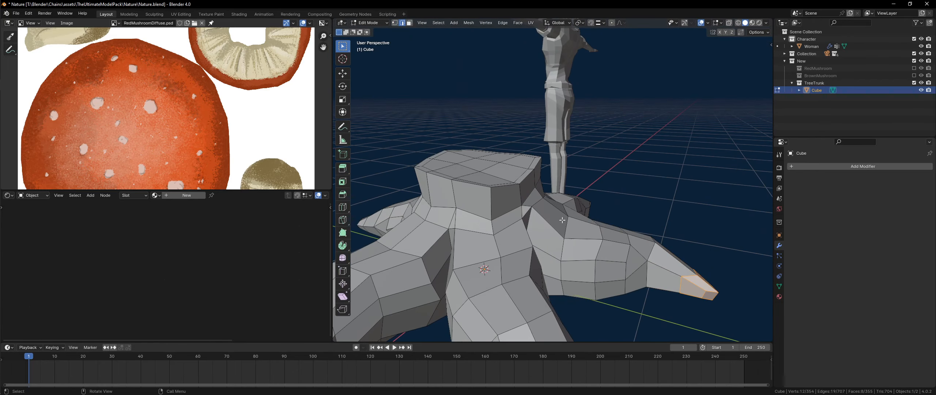
- Lower the seam edges above the bent root by about 0.07 m along global Z using proportional editing
left_click(540, 204, "alt")
scroll(540, 204, "down", 3)
middle_click_drag(585, 215, 520, 185)
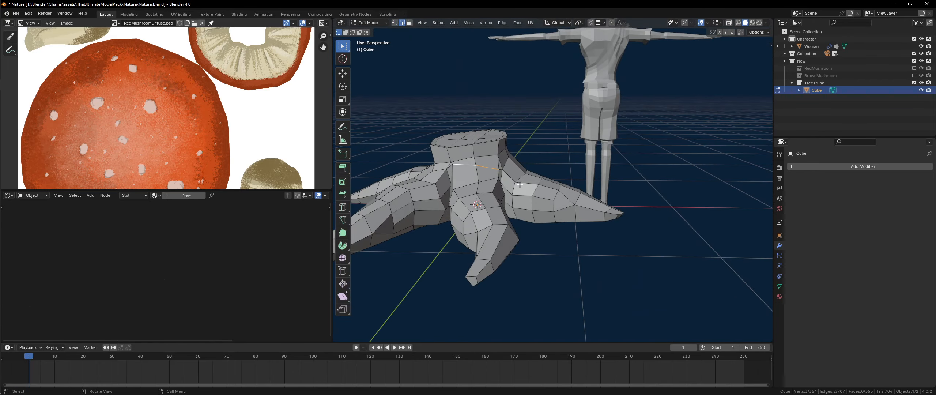
key("g")
key("z")
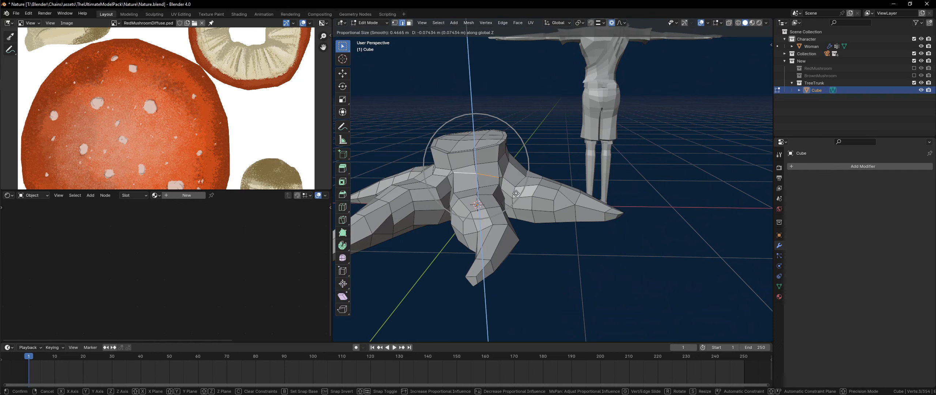
left_click(516, 193)
- Move the edge loop halfway along the bent root sideways in the horizontal plane with an enlarged proportional radius
middle_click_drag(516, 194, 502, 225)
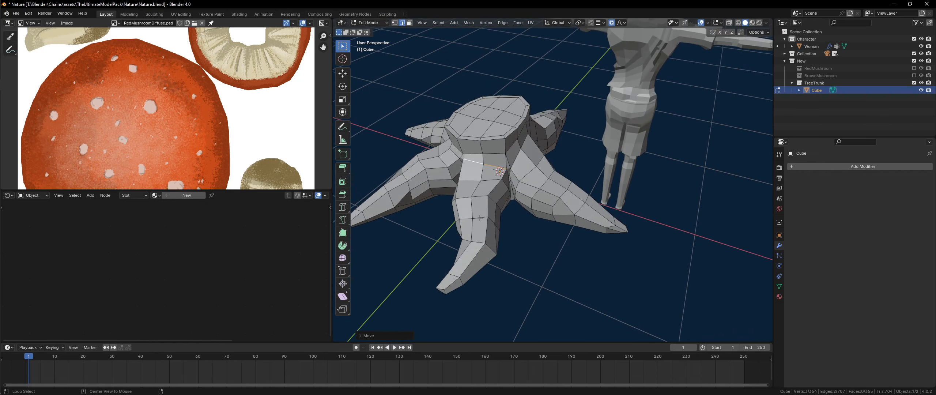
left_click(485, 218, "alt")
key("g")
key("shift+z")
scroll(530, 217, "down", 5)
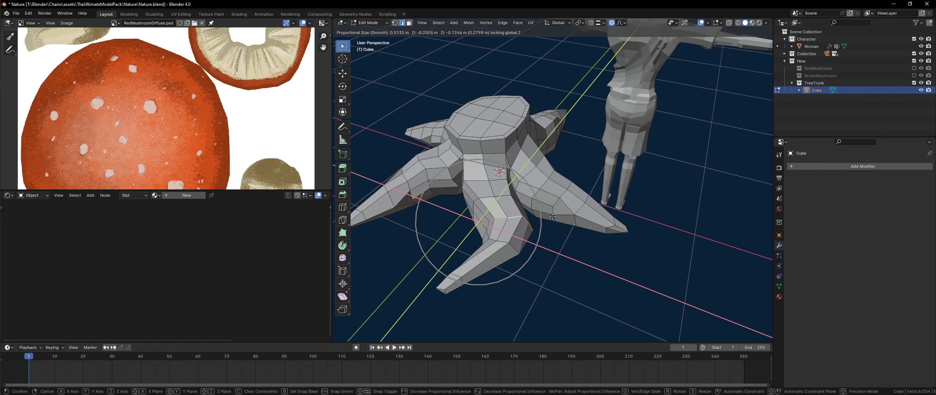
left_click(545, 217)
- Select the vertex ring nearer the bent root's tip through the mesh and move it to smooth the curve
mouse_move(538, 224)
middle_mouse_down()
mouse_move(505, 241)
mouse_move(512, 252)
mouse_move(472, 263)
middle_mouse_up()
key("alt+z")
key("1")
left_click_drag(524, 235, 523, 235)
key("g")
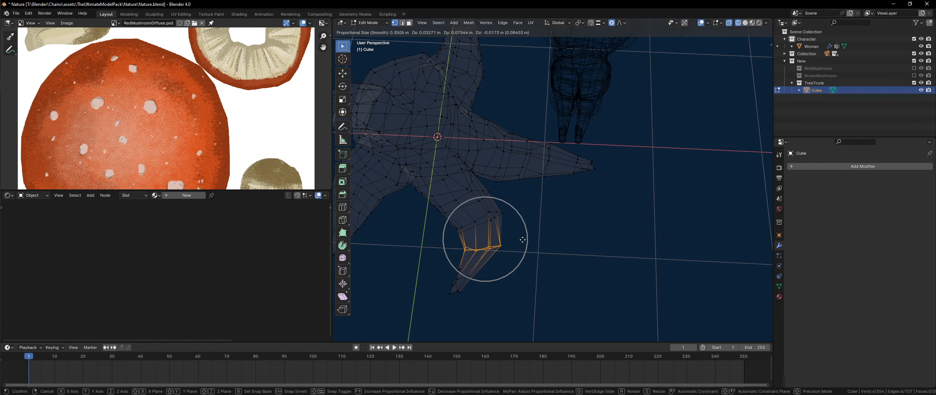
left_click(521, 243)
- Return to solid shading and move the vertex where the neighbouring root joins the trunk, lowering it along global Z with proportional editing
key("z")
left_click(612, 244)
mouse_move(562, 224)
middle_mouse_down()
mouse_move(627, 217)
mouse_move(674, 148)
middle_mouse_up()
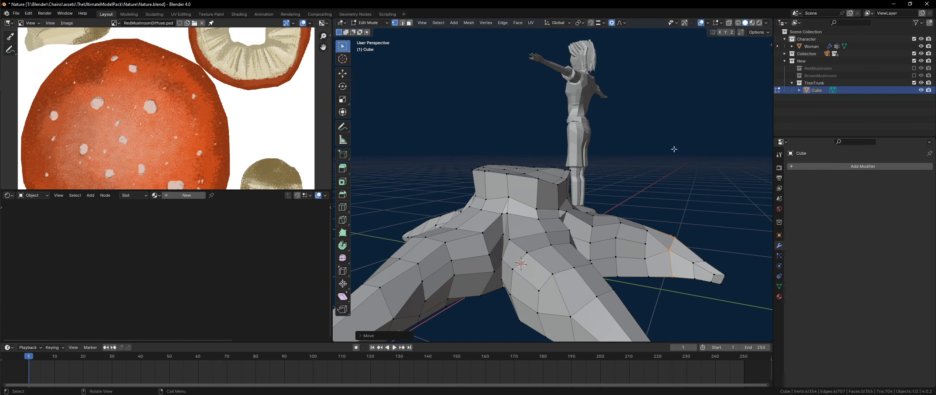
mouse_move(516, 197)
middle_mouse_down()
mouse_move(552, 204)
mouse_move(548, 192)
mouse_move(522, 199)
middle_mouse_up()
left_click(552, 204)
key("g")
left_click(560, 190)
key("g")
key("z")
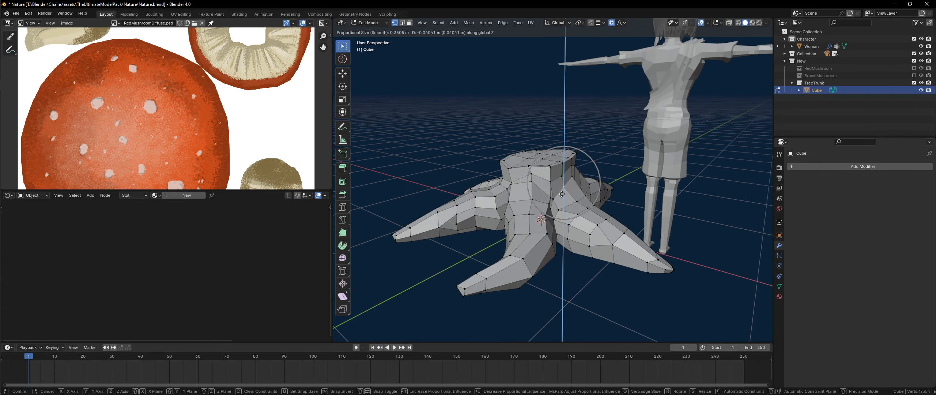
left_click(561, 201)
- Select the vertex loops midway along another root, shift them sideways and raise them with proportional editing
middle_click_drag(561, 200, 597, 249)
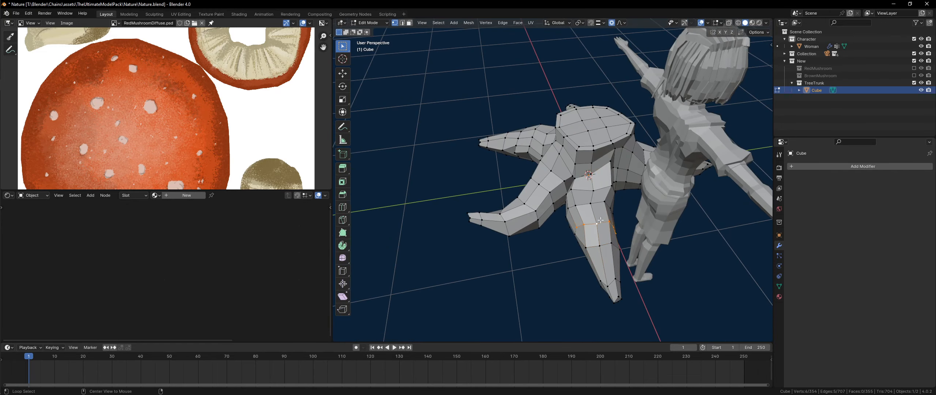
middle_click_drag(594, 206, 656, 177)
key("g")
left_click(617, 210)
key("g")
key("z")
right_click(657, 178)
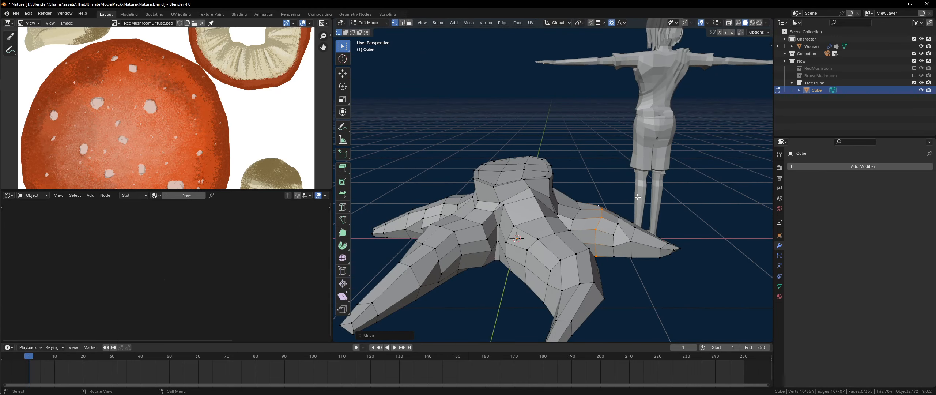
key("s")
left_click(640, 193)
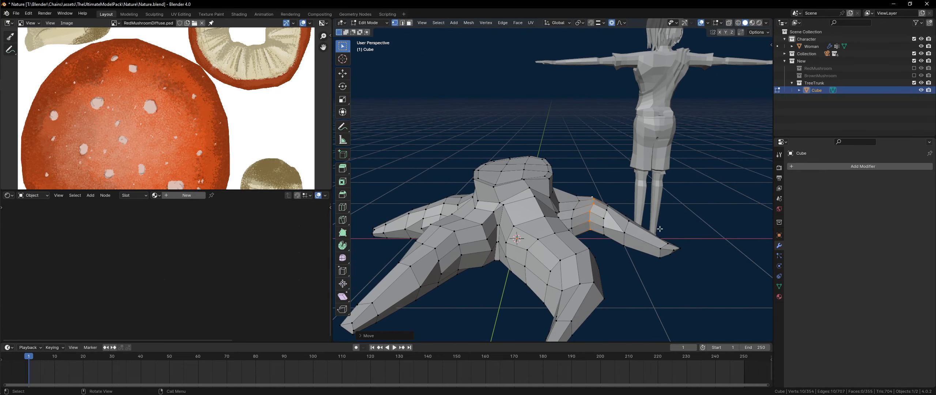
- Lower the vertex loop closer to that root's tip along global Z to curve the root downward
left_click(626, 227, "alt")
key("g")
key("z")
left_click(641, 231)
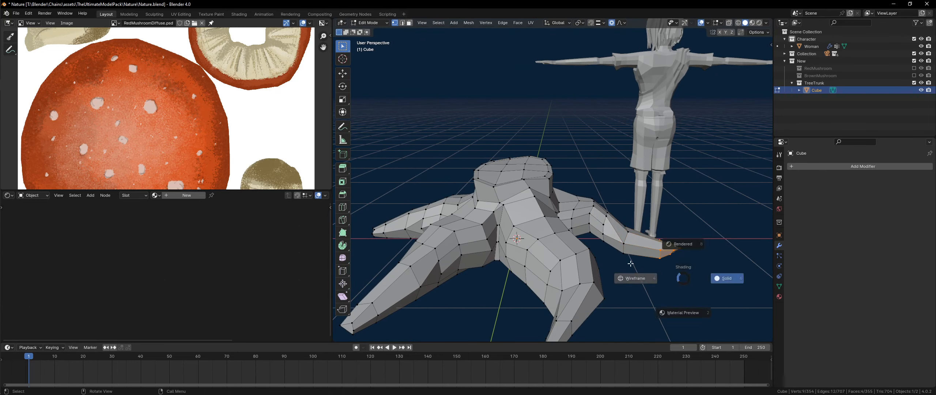
- Select all of that root's tip vertices in wireframe shading and move the tip downward with proportional editing
left_click(631, 263)
key("ctrl+KP_Add")
left_click_drag(712, 283, 712, 284)
key("g")
right_click(696, 286)
key("g")
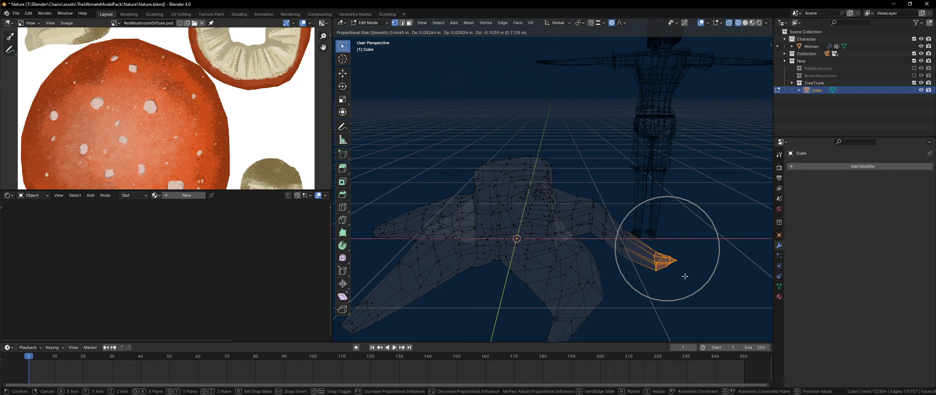
left_click(685, 274)
- Add a loop cut around the reshaped root in solid shading
key("shift+z")
mouse_move(680, 245)
middle_mouse_down()
mouse_move(576, 241)
mouse_move(589, 240)
middle_mouse_up()
key("ctrl+r")
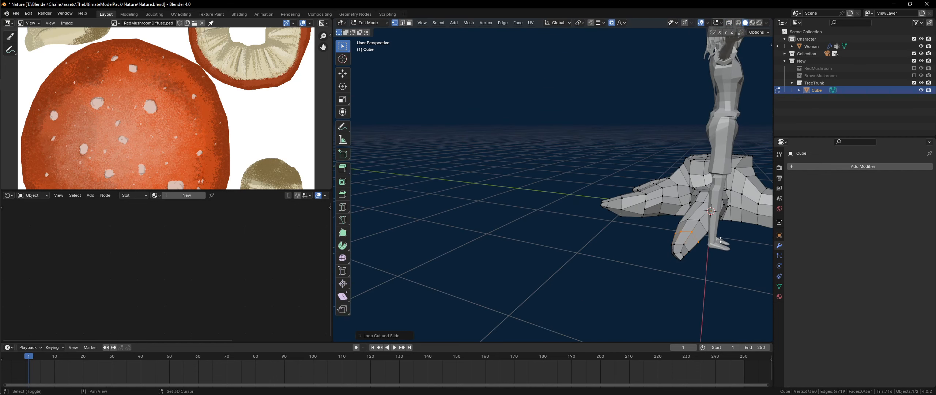
- Scale the newly added vertex loop on the reshaped root and shift it along global Z
middle_click_drag(720, 240, 609, 238)
key("s")
left_click(664, 272)
key("g")
key("z")
left_click(656, 252)
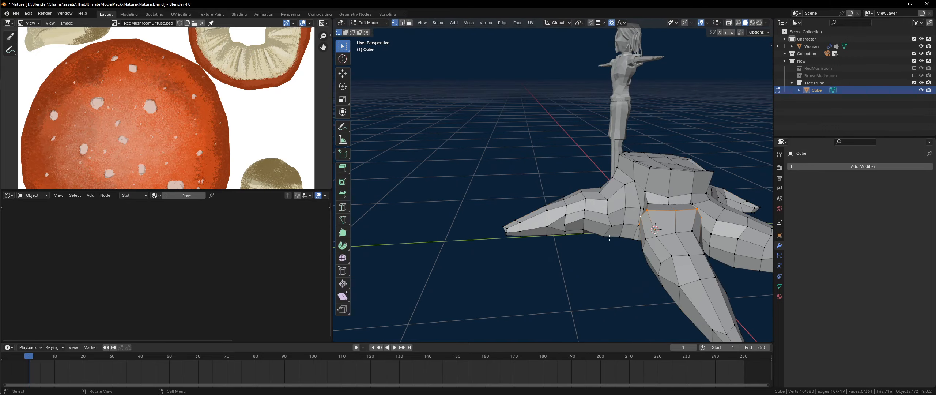
- Reposition the vertex loop where another root joins the trunk, moving it freely and along global Z
left_click(648, 212)
key("g")
left_click(660, 204)
middle_click_drag(659, 204, 599, 179)
key("g")
key("z")
left_click(724, 183)
key("Tab")
key("Tab")
- Move individual vertices at the upper joint between the root and the trunk to reshape the crease
key("2")
key("1")
scroll(599, 179, "up", 2)
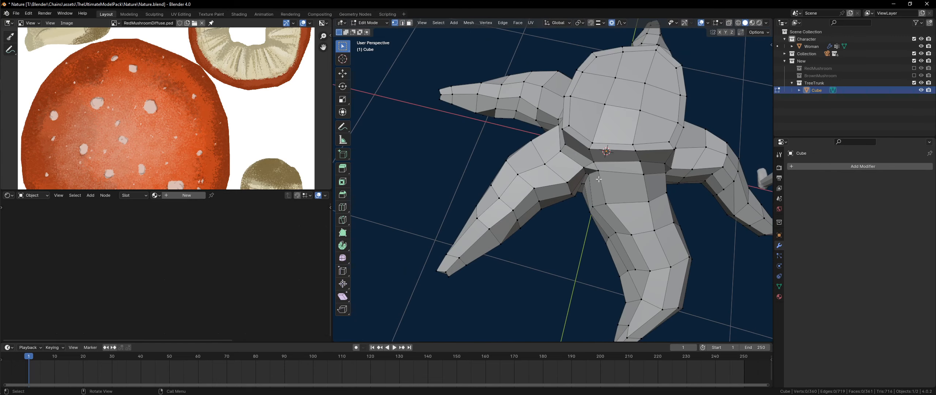
key("g")
left_click(595, 182)
left_click(601, 175, "alt")
key("g")
left_click(612, 178)
left_click(628, 186)
key("Tab")
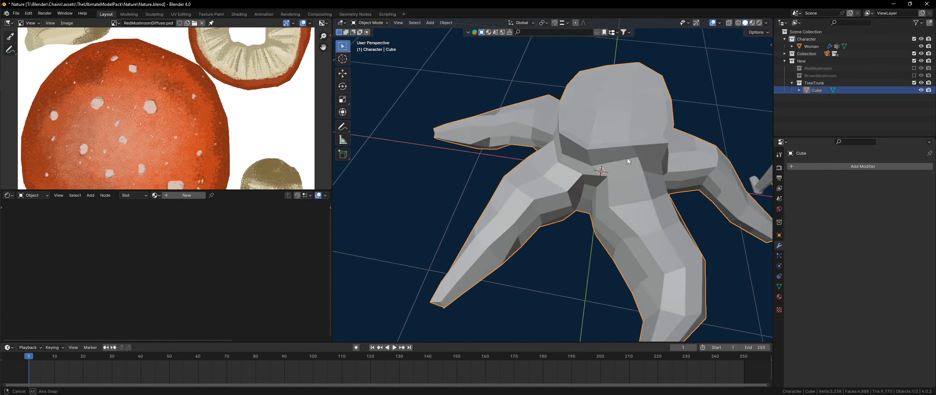
middle_click_drag(628, 158, 645, 152)
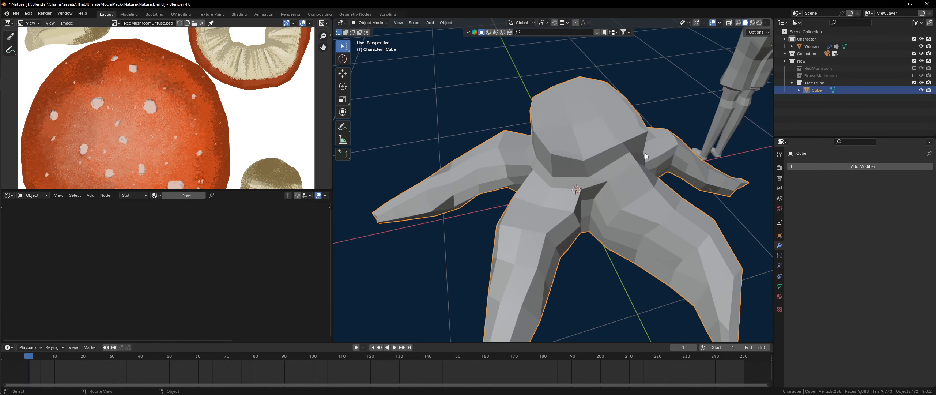
- Scale down an edge loop midway along a root, shift it along global Z, and reposition a nearby loop
key("Tab")
middle_click_drag(584, 166, 549, 161)
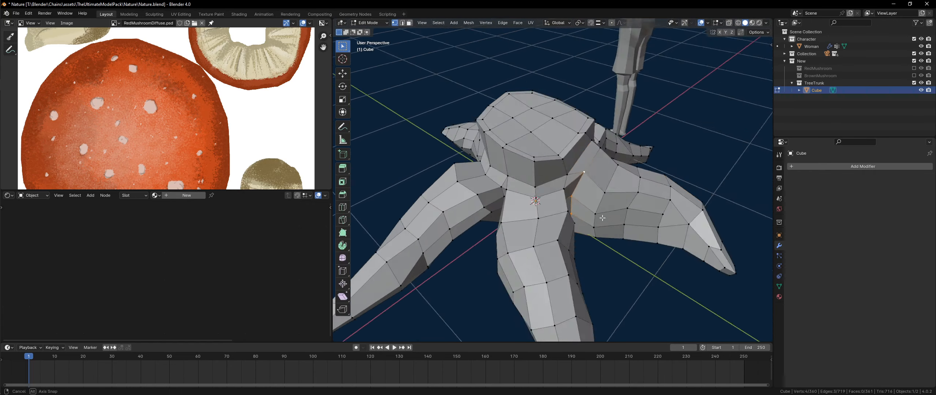
scroll(563, 176, "down", 3)
middle_click_drag(592, 209, 550, 238)
key("2")
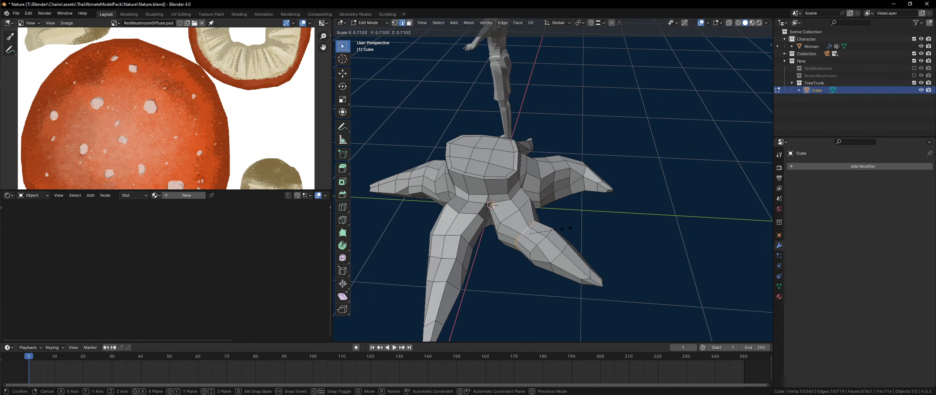
middle_click_drag(518, 219, 580, 190)
key("g")
key("z")
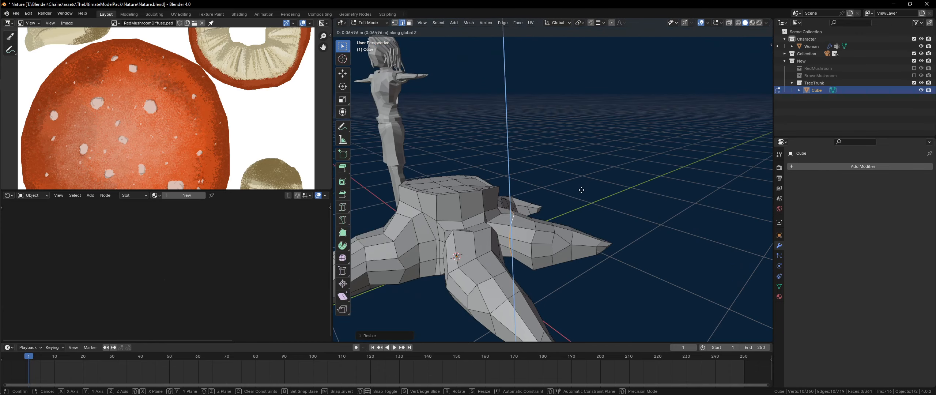
left_click(543, 217)
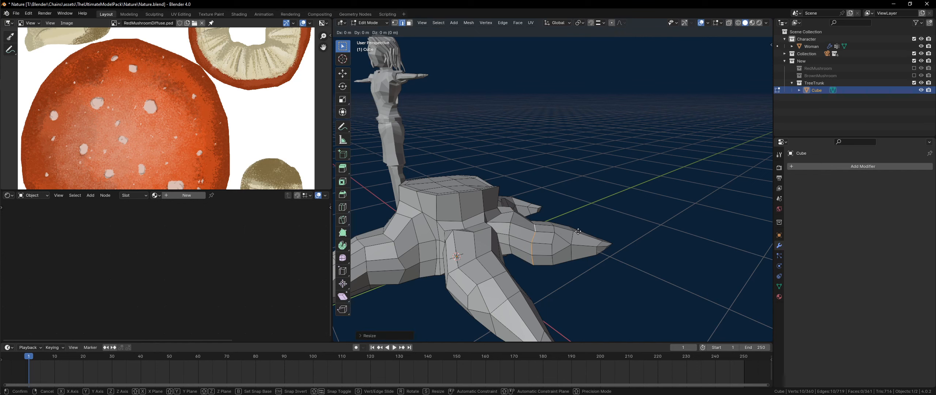
left_click(552, 212)
- Inspect the reshaped roots in Object Mode and save the Nature.blend file
key("Tab")
middle_click_drag(578, 229, 506, 241)
key("Tab")
scroll(526, 207, "up", 2)
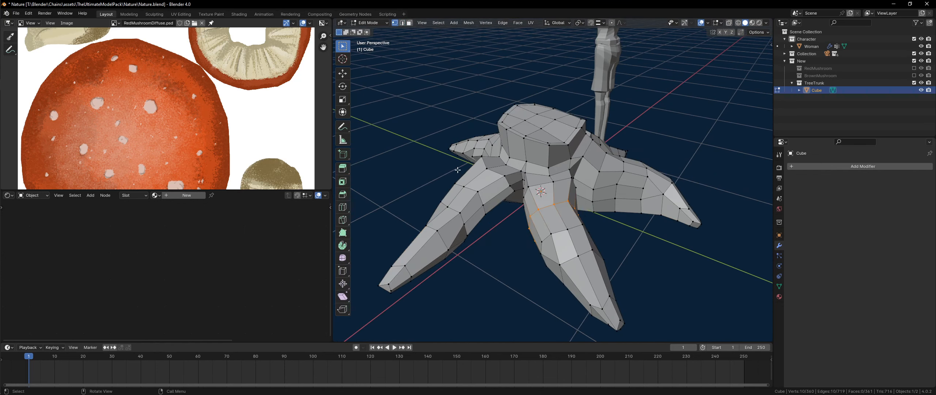
middle_click_drag(527, 206, 506, 196)
scroll(564, 181, "up", 2)
key("Tab")
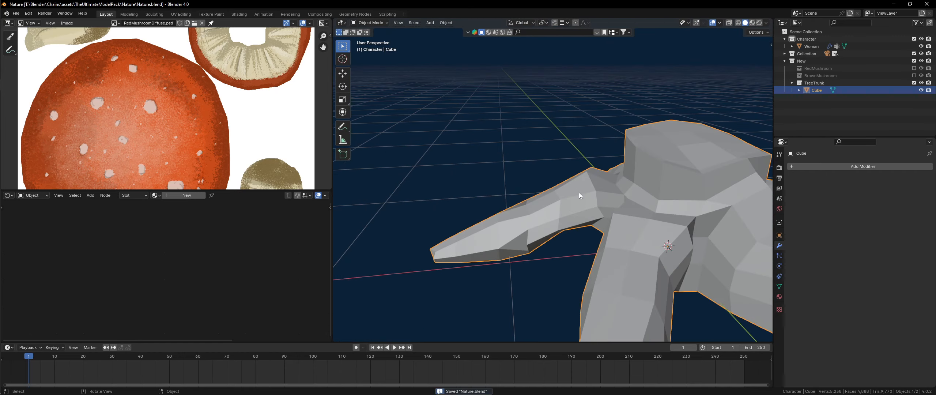
- Move a single vertex on the underside of a root, close to where it joins the trunk
middle_click_drag(579, 193, 595, 143)
key("Tab")
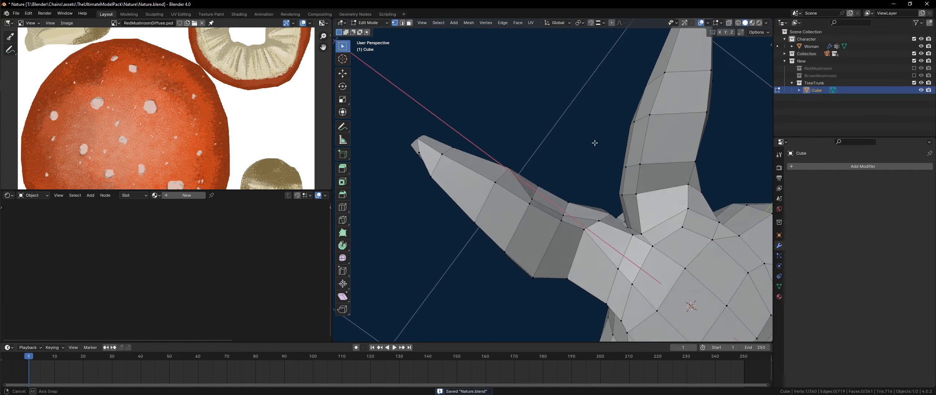
left_click(545, 230)
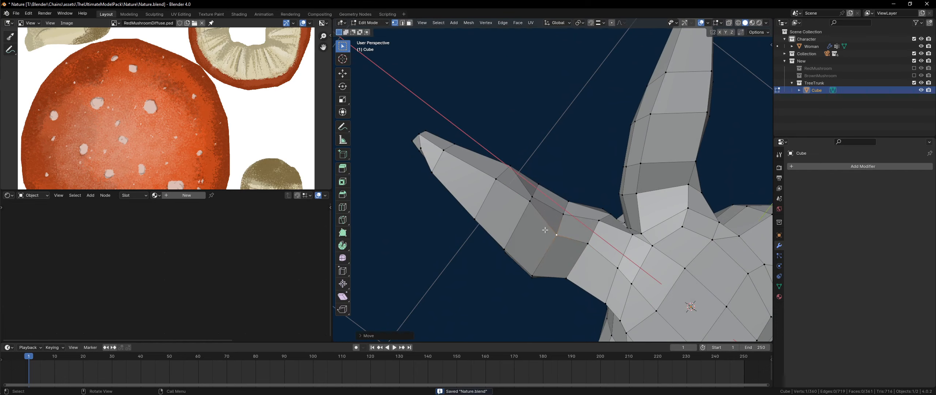
key("Tab")
middle_click_drag(517, 221, 561, 244)
scroll(446, 217, "down", 4)
key("Tab")
left_click(525, 250, "alt")
key("s")
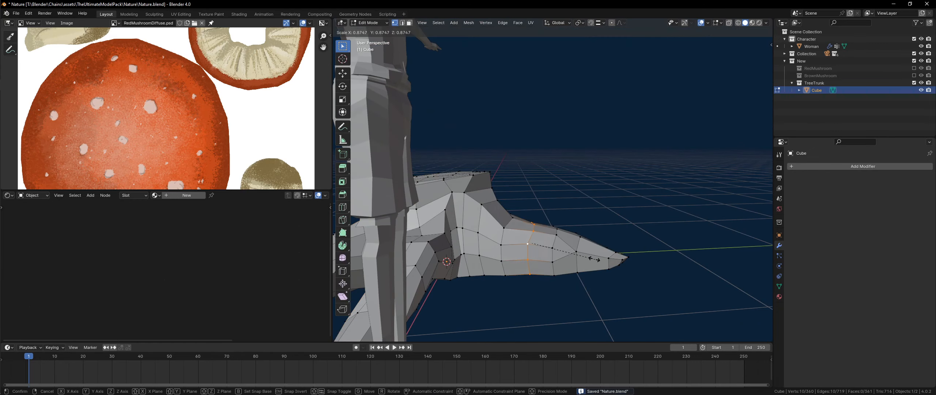
key("Escape")
- In wireframe shading, scale the vertex loop midway along the root and shift it along global Z, then return to solid shading
middle_click_drag(589, 258, 568, 248)
key("shift+z")
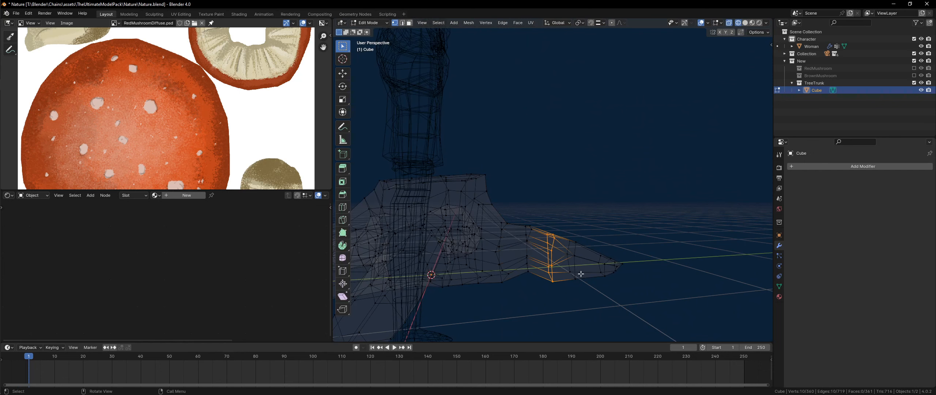
left_click(579, 272)
key("s")
left_click(590, 273)
key("g")
key("z")
left_click(582, 267)
key("Tab")
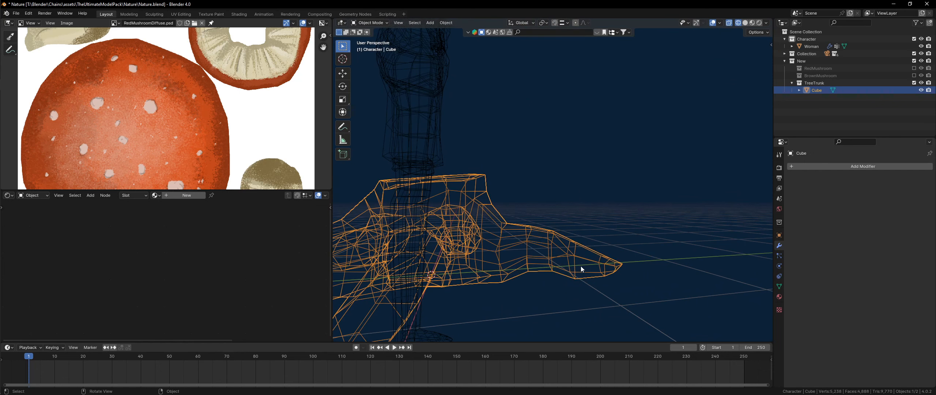
key("shift+z")
- Scale the vertex loop near the base of another root, including along global Z, and raise it along global Z
middle_click_drag(586, 248, 428, 274)
middle_click_drag(668, 221, 607, 206, "shift")
key("Tab")
key("g")
key("z")
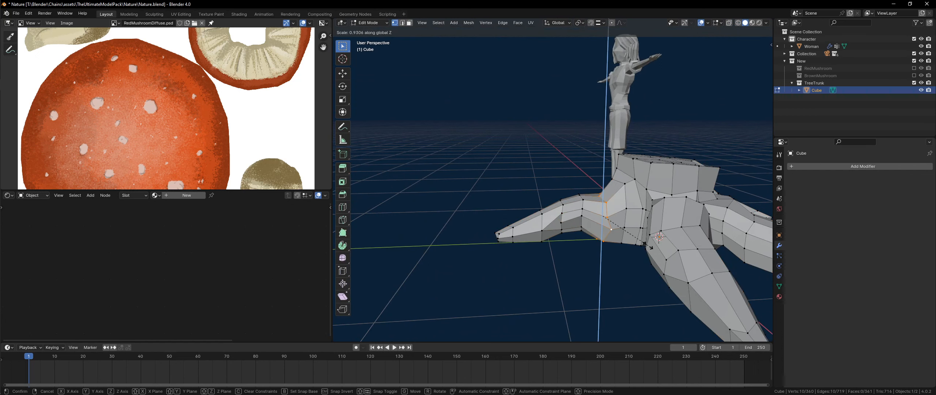
left_click(654, 243)
key("s")
left_click(656, 250)
key("g")
key("z")
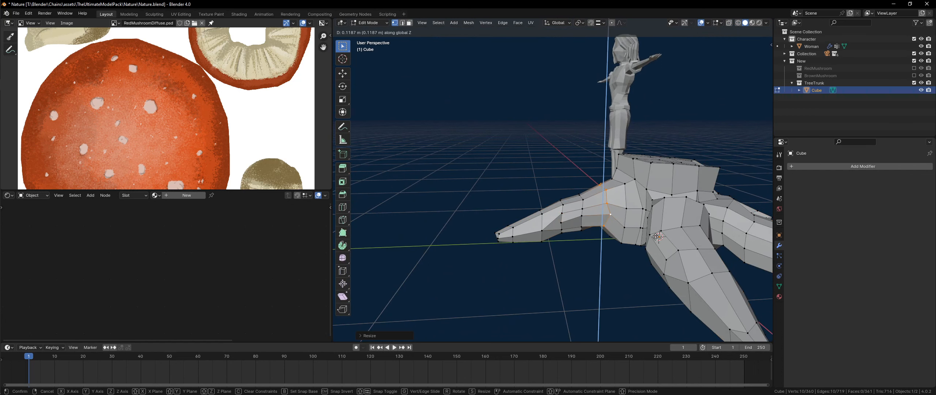
left_click(657, 236)
- Select the edge on the underside of a root's base and move it to smooth the joint
key("Tab")
scroll(608, 219, "down", 4)
middle_click_drag(667, 204, 572, 194)
scroll(631, 200, "up", 3)
key("Tab")
left_click(594, 207)
left_click(618, 213, "shift")
key("g")
left_click(620, 206)
scroll(579, 241, "up", 2)
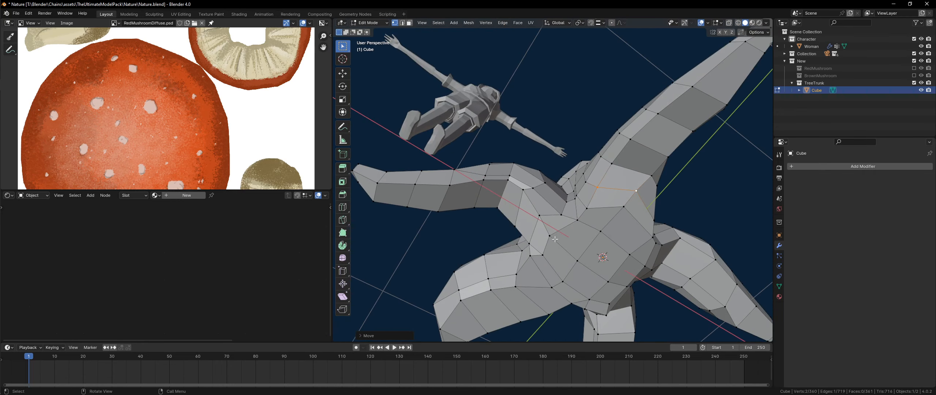
- Move single vertices on the trunk's underside between the neighbouring roots
left_click(554, 238)
middle_click_drag(554, 234, 559, 253)
key("g")
left_click(557, 263)
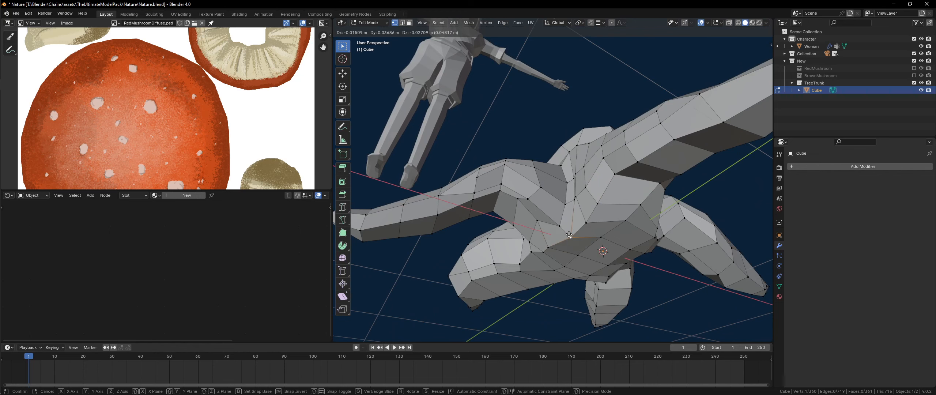
middle_click_drag(577, 228, 603, 230)
middle_click_drag(571, 257, 541, 264)
left_click(540, 265)
key("g")
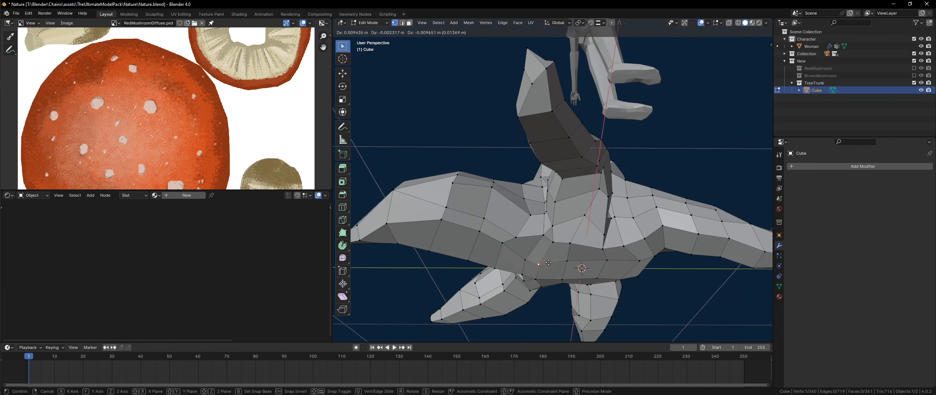
left_click(538, 265)
- Reposition individual vertices on the underside of the curved root
middle_click_drag(492, 216, 592, 162)
left_click(530, 203, "shift")
key("g")
left_click(543, 207)
key("g")
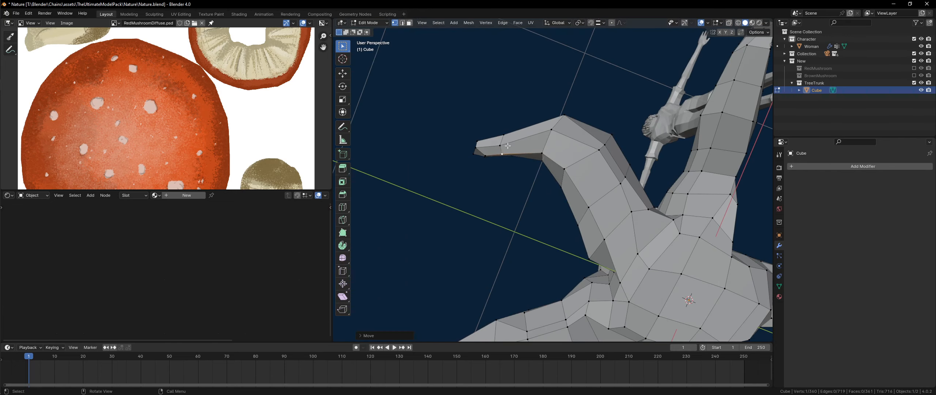
mouse_move(507, 145)
middle_mouse_down()
mouse_move(664, 203)
mouse_move(491, 196)
mouse_move(556, 197)
mouse_move(507, 152)
middle_mouse_up()
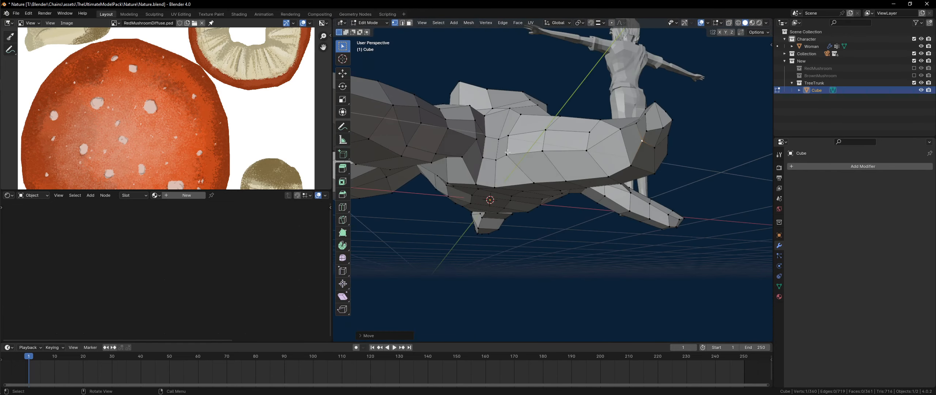
- Move and slide further vertices where the root's side meets the trunk
key("g")
middle_click_drag(607, 143, 531, 176)
key("g")
key("g")
left_click(495, 134)
key("Tab")
key("Tab")
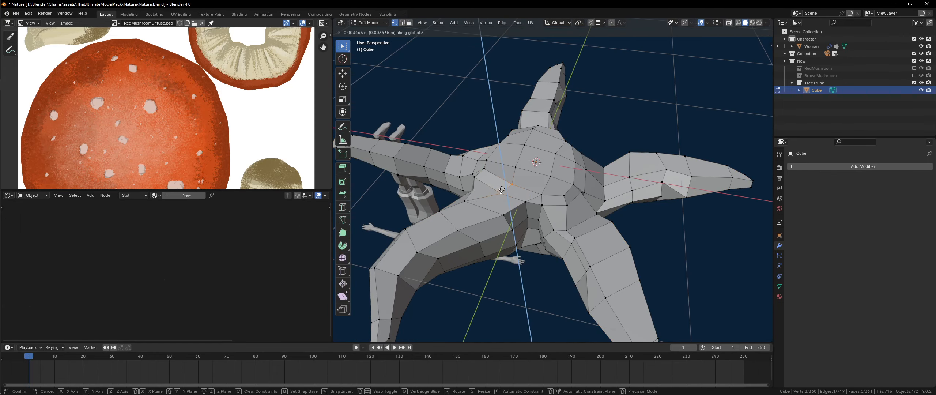
- Adjust the edge and adjoining faces on the trunk's underside along global Z
middle_click_drag(499, 185, 488, 211)
key("g")
key("z")
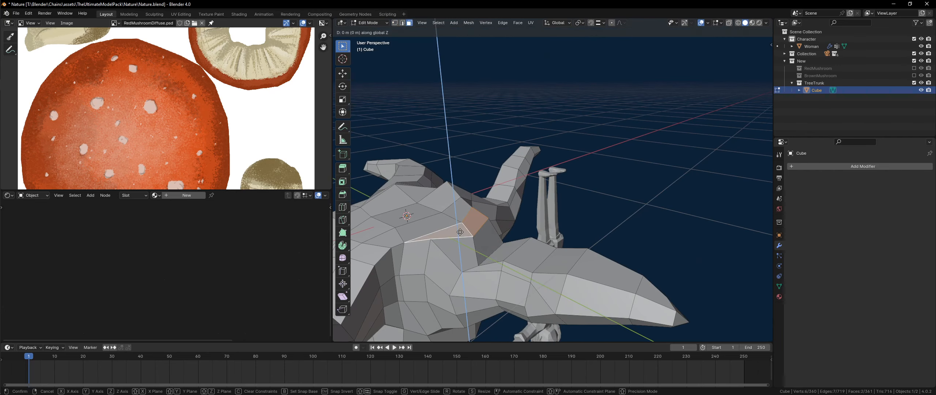
middle_click_drag(411, 221, 442, 233)
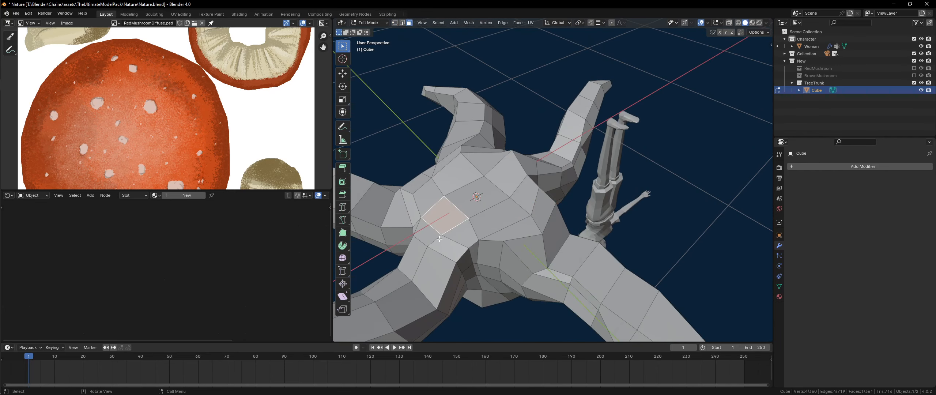
- Check the trunk and roots from above in Object Mode and save the file
middle_click_drag(468, 228, 512, 142)
middle_click_drag(526, 238, 537, 144, "shift")
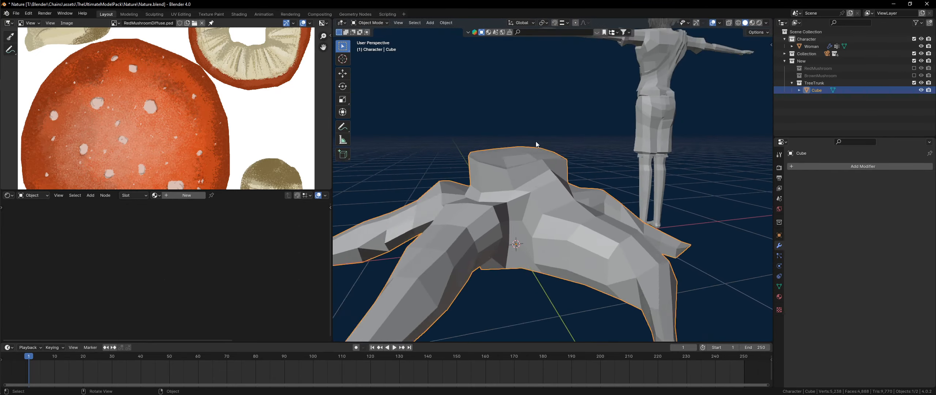
scroll(538, 201, "down", 2)
key("ctrl+s")
middle_click_drag(538, 202, 560, 228)
key("Tab")
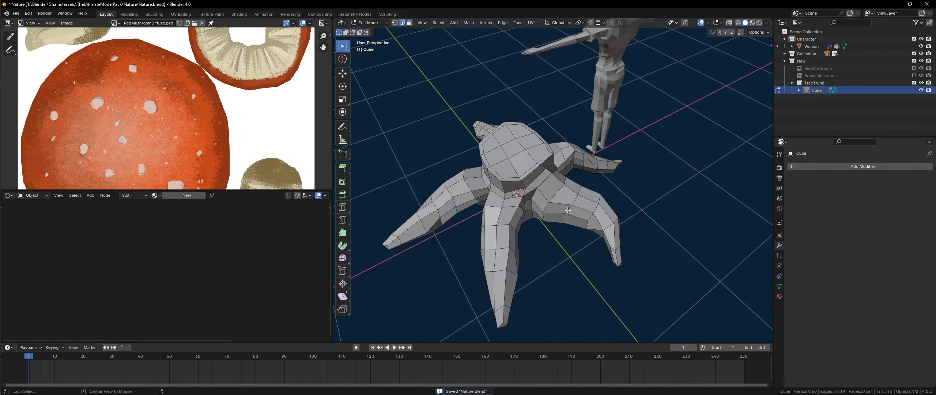
- Scale the edge loops along the curved root between its middle and the trunk
left_click(567, 211, "alt")
key("s")
left_click(571, 192)
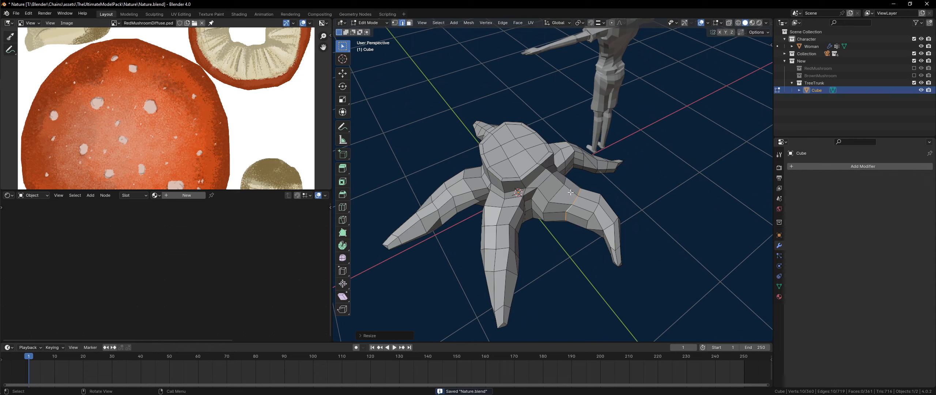
key("s")
left_click(605, 197)
key("Tab")
middle_click_drag(606, 198, 525, 208)
key("Tab")
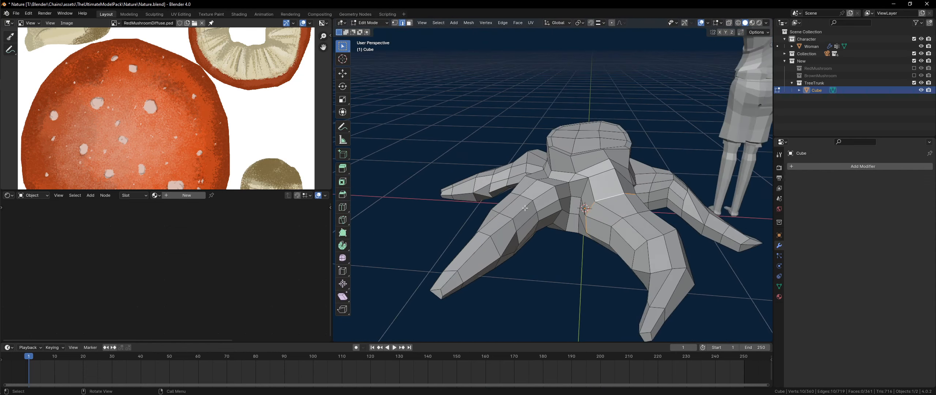
left_click(490, 228)
middle_click_drag(501, 230, 501, 230)
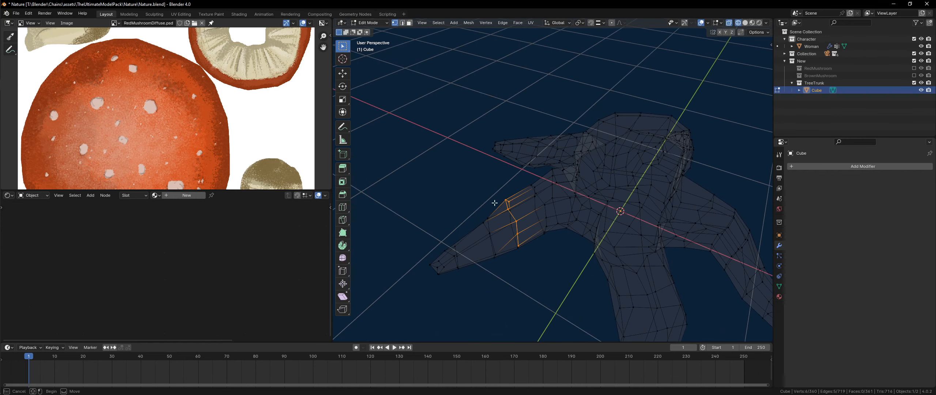
left_click_drag(536, 256, 537, 257)
key("c")
middle_click_drag(482, 225, 486, 241)
right_click(484, 233)
middle_click_drag(563, 190, 554, 207)
key("c")
right_click(554, 207)
key("c")
middle_click(552, 207)
right_click(541, 209)
scroll(527, 213, "up", 2)
key("c")
scroll(488, 226, "up", 4)
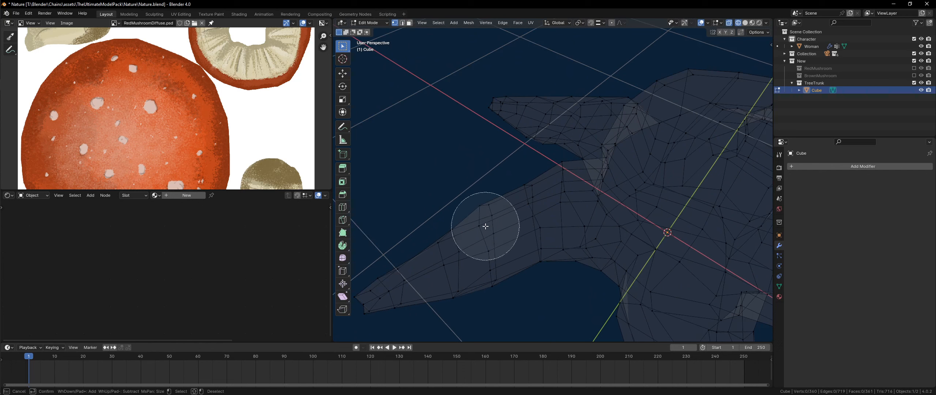
key("shift+z")
- Scale the vertex loop midway along the root, raise it along global Z, and flatten it along global Z
middle_click_drag(502, 292, 527, 241)
key("s")
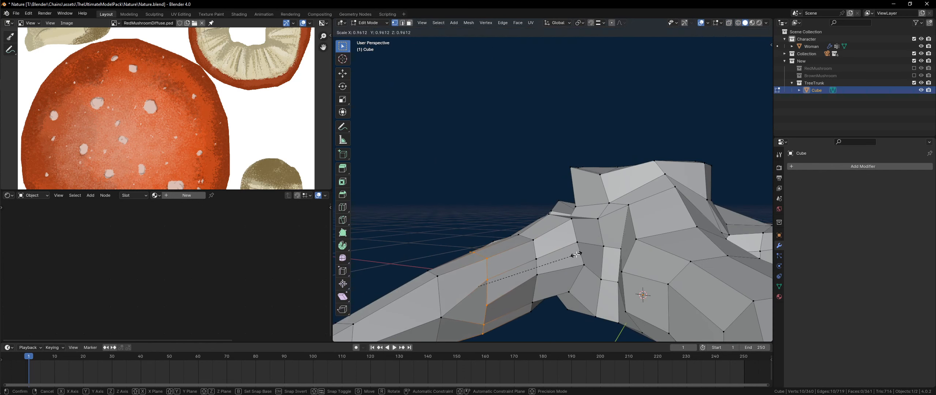
left_click(575, 255)
key("g")
key("z")
left_click(587, 249)
key("s")
key("z")
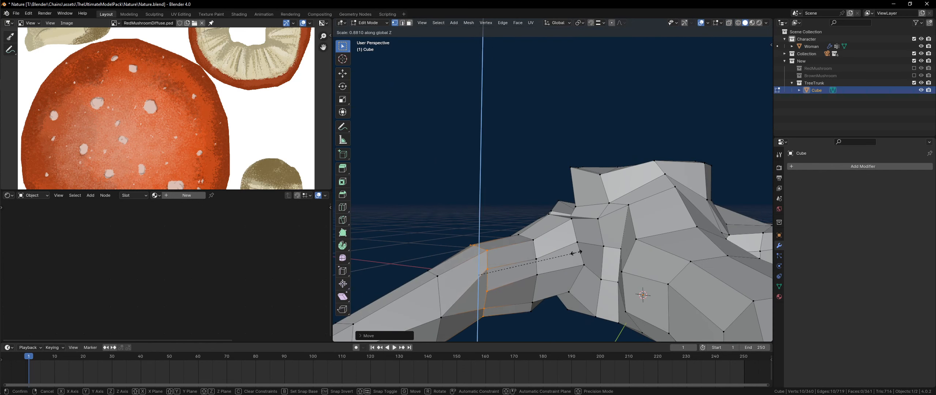
left_click(577, 252)
- Move the edge loop midway along the root beside the character and inspect the result around its base
key("Tab")
scroll(530, 255, "down", 6)
middle_click_drag(530, 255, 667, 207)
scroll(667, 207, "up", 2)
key("Tab")
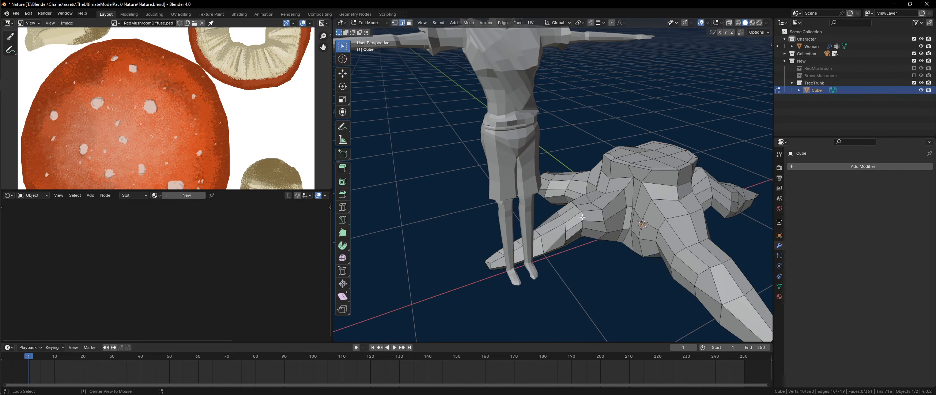
key("g")
left_click(581, 216)
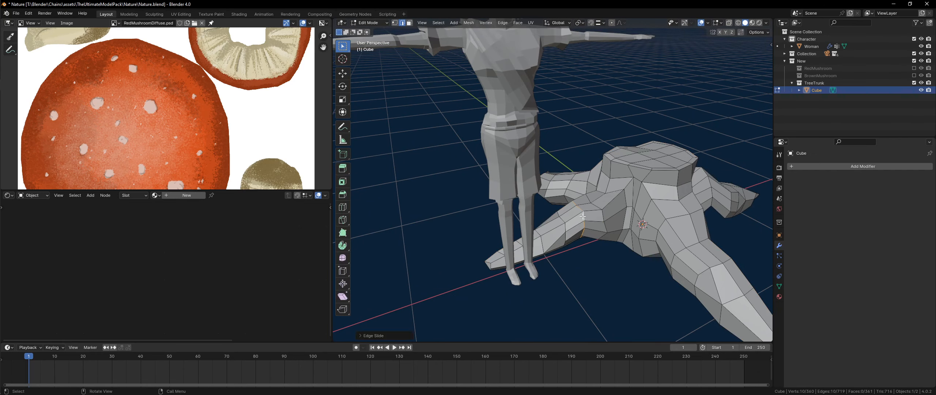
key("Tab")
middle_click_drag(666, 215, 614, 203, "shift")
scroll(577, 203, "up", 3)
key("Tab")
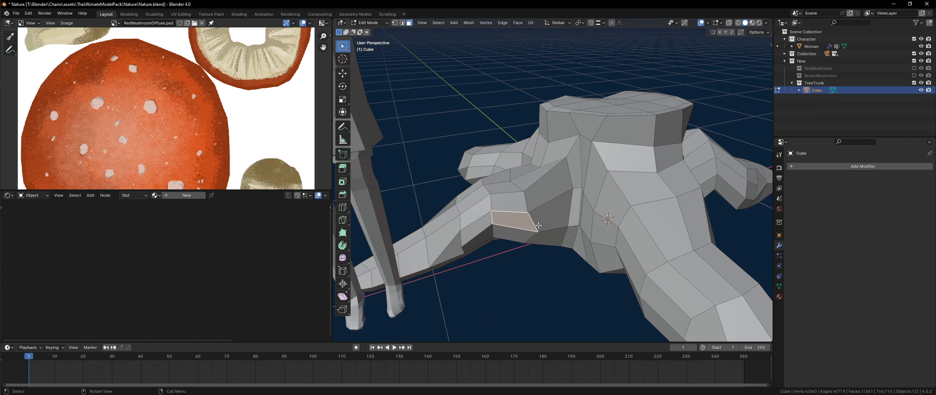
- Extrude two adjacent side faces of the root beside the character into a side branch, then scale and move its end
left_click(530, 233, "shift")
middle_click_drag(544, 226, 504, 247)
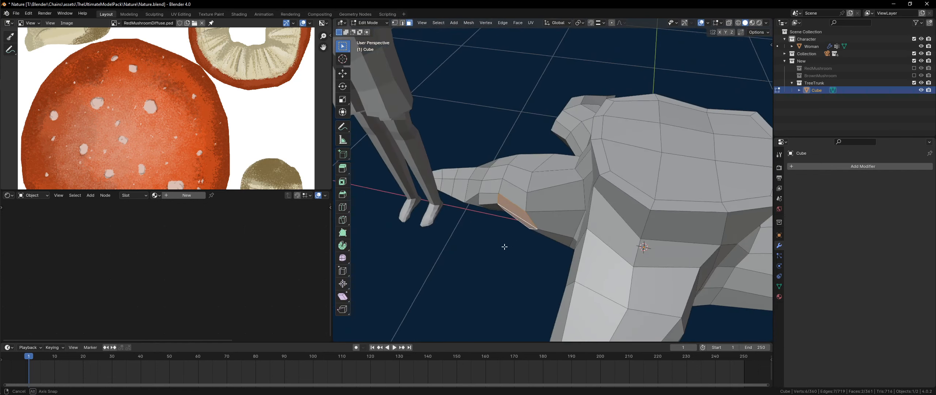
key("e")
left_click(515, 248)
key("s")
left_click(582, 255)
middle_click_drag(582, 255, 568, 220)
key("g")
left_click(602, 224)
- Extrude the end faces of the side branch again and move the new end outward and downward
key("e")
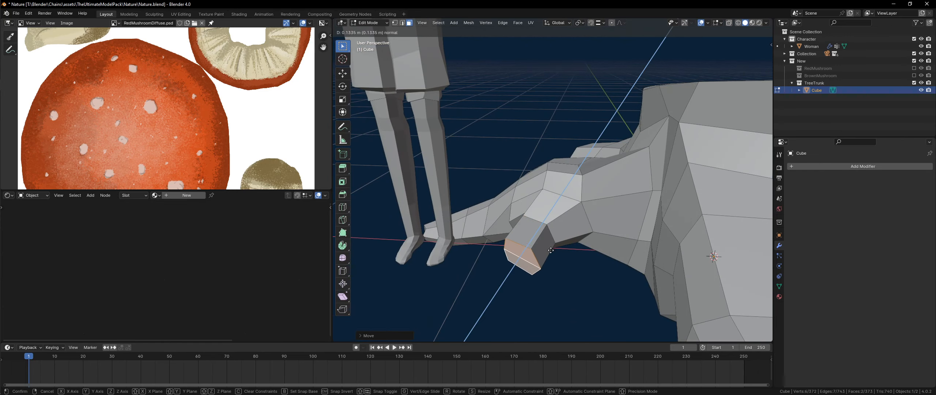
left_click(555, 272)
middle_click_drag(555, 272, 599, 256)
key("g")
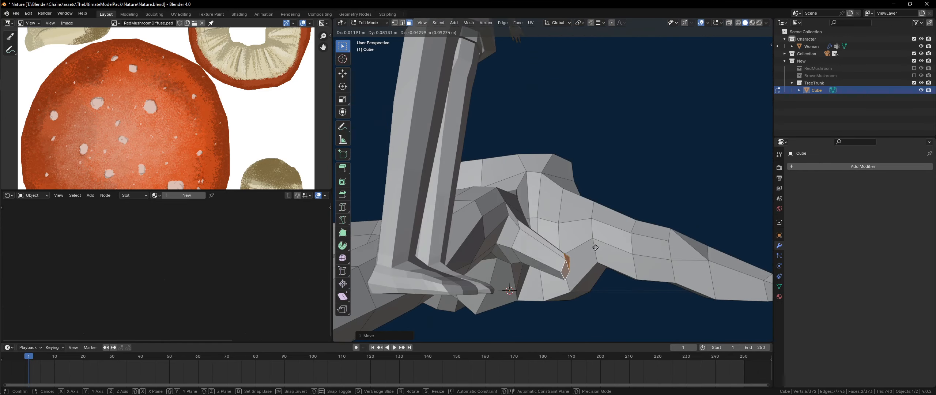
left_click(561, 271)
- Move one vertex at the base of the side branch and another near its tip to even out the shape
key("1")
left_click(512, 229)
key("g")
left_click(512, 232)
middle_click_drag(511, 232, 544, 212)
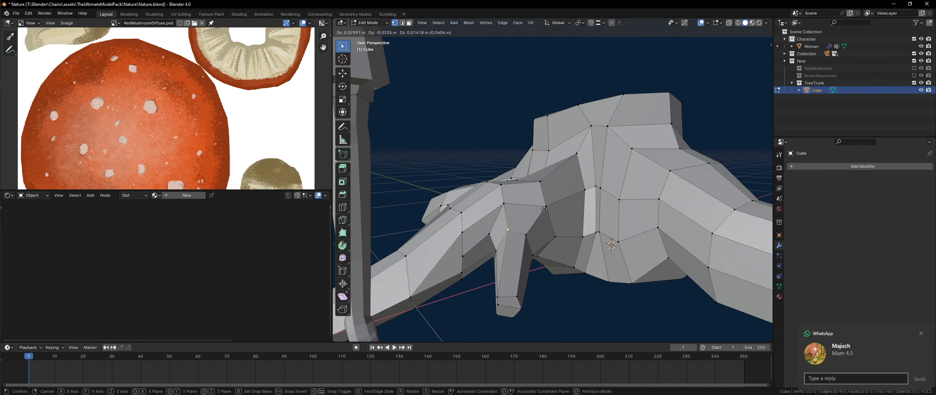
left_click(501, 290)
key("g")
left_click(510, 290)
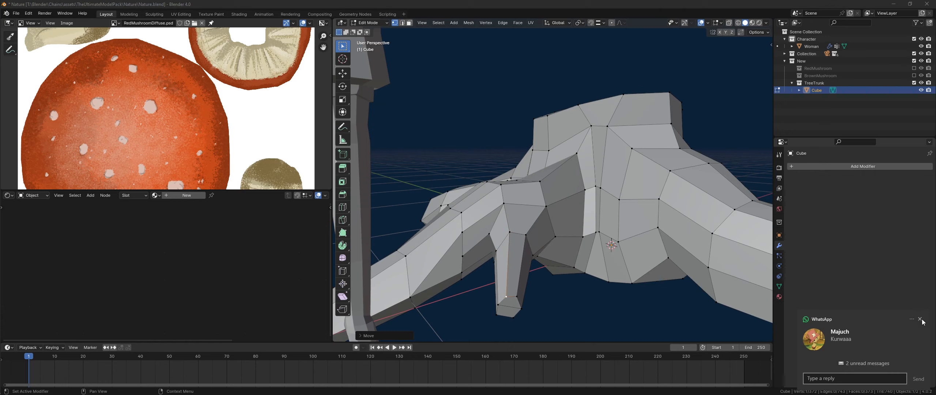
key("super")
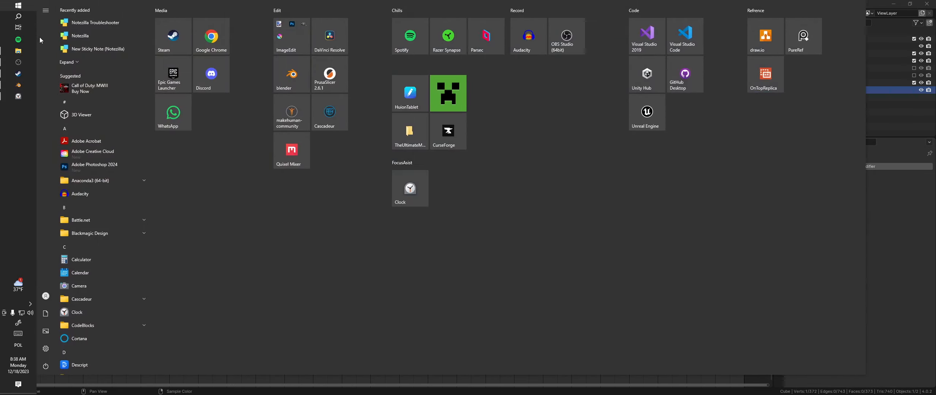
left_click(186, 117)
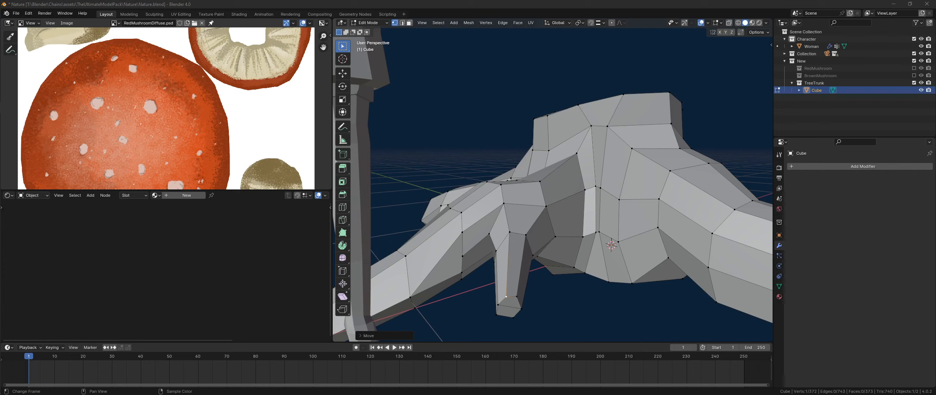
- Select the two end faces of the side branch and move them to redirect its tip
left_click(519, 300)
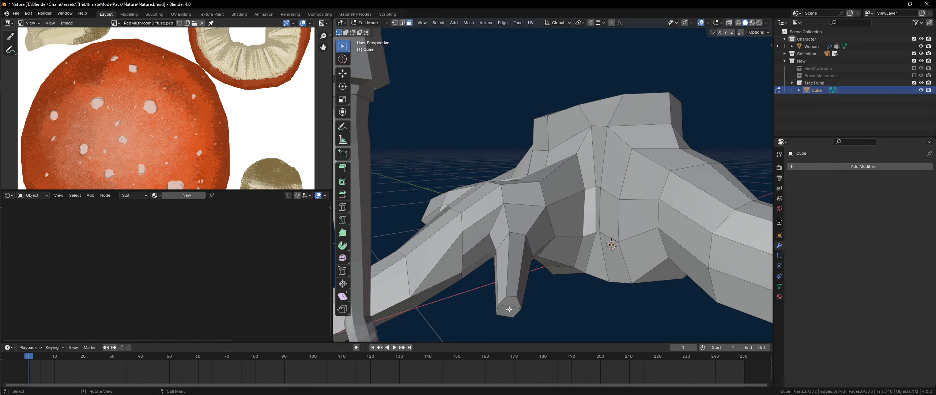
middle_click_drag(526, 292, 499, 320)
key("g")
left_click(495, 281)
middle_click_drag(495, 282, 523, 252)
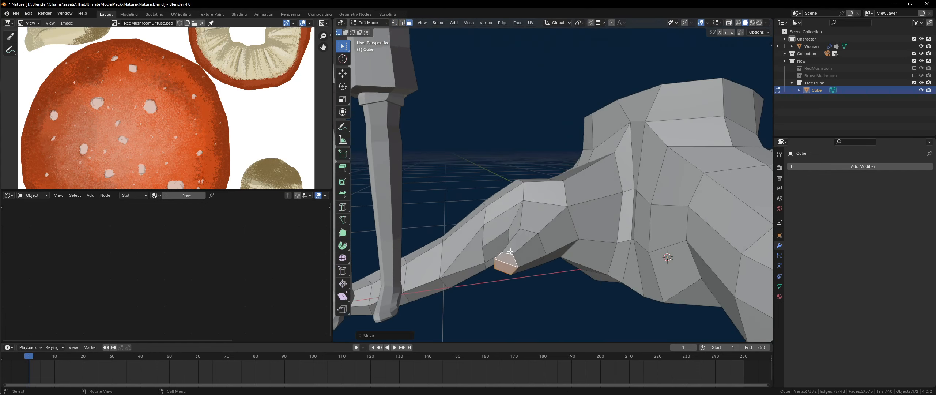
key("r")
right_click(527, 251)
- Extrude the side branch's end faces along Z, reposition the new tip, and scale it to taper
key("e")
key("z")
left_click(527, 289)
middle_click_drag(527, 290, 564, 288)
key("g")
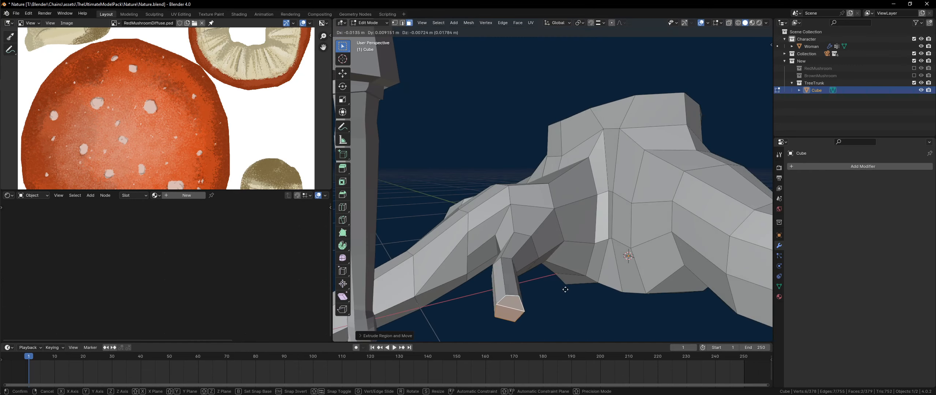
left_click(515, 288)
key("s")
left_click(514, 269)
- Scale up the edge loop midway along the side branch beside the character
key("2")
left_click(515, 269, "alt")
key("s")
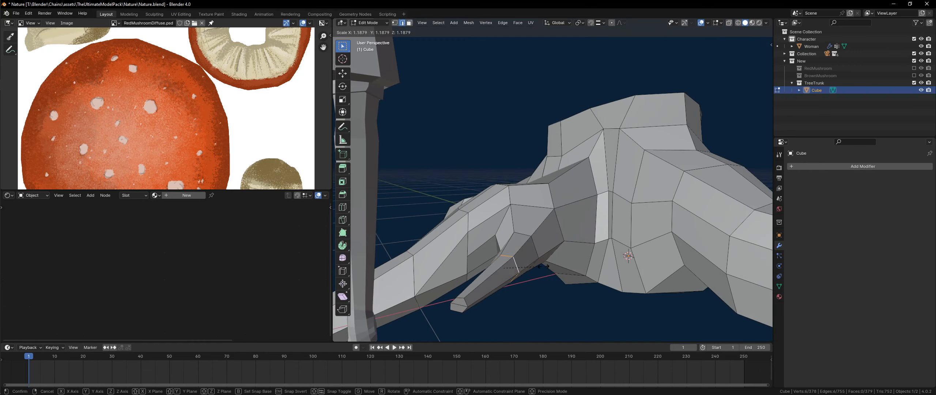
left_click(539, 251)
- Exit Edit Mode to view the roots from above and hide the female character
middle_click_drag(545, 251, 391, 284)
scroll(391, 284, "down", 6)
middle_click_drag(658, 292, 536, 234)
key("Tab")
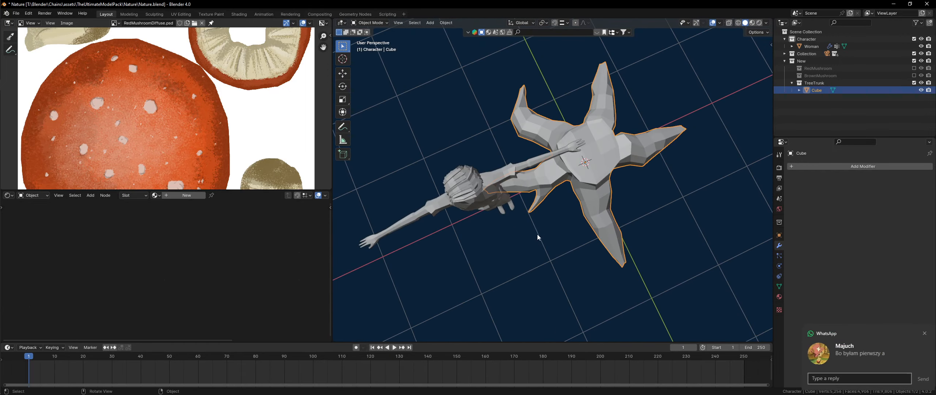
left_click(537, 234)
key("h")
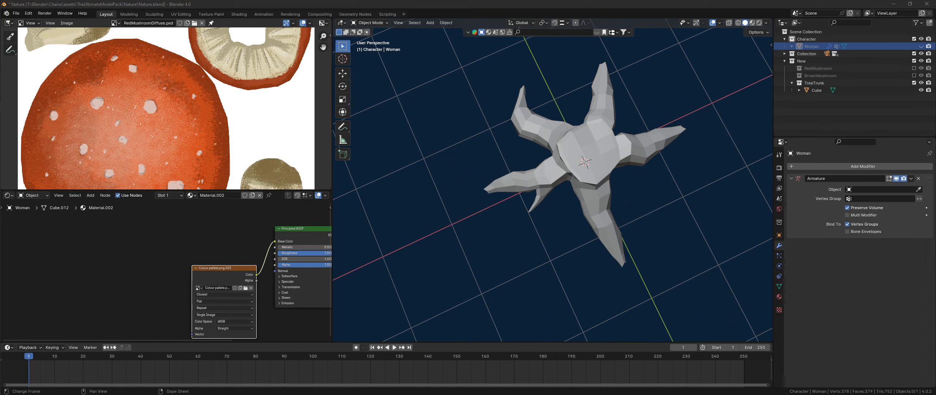
- Reselect the tree trunk and return to Edit Mode
middle_click_drag(541, 238, 548, 210)
right_click(519, 234)
key("Escape")
left_click(530, 234)
key("Tab")
scroll(549, 210, "up", 4)
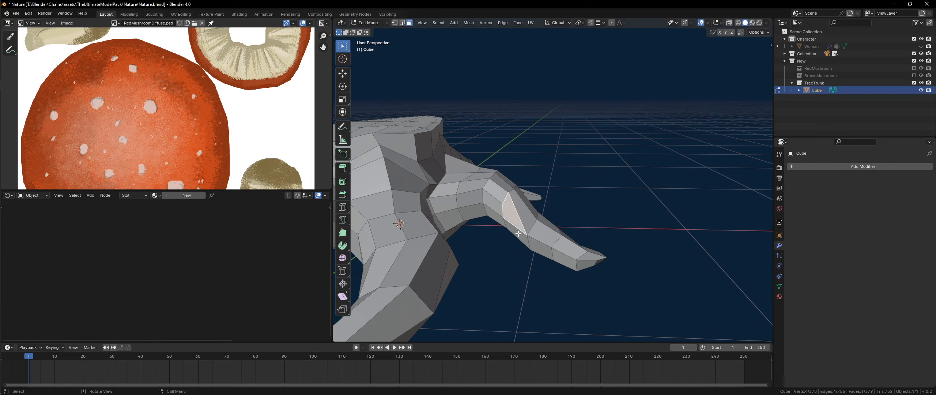
- Extrude two side faces of the thick curved root into a new side branch, moving and scaling its end faces
middle_click_drag(519, 233, 567, 201)
middle_click_drag(428, 230, 409, 267)
left_click(450, 235)
left_click(448, 216, "shift")
key("e")
left_click(530, 238)
key("s")
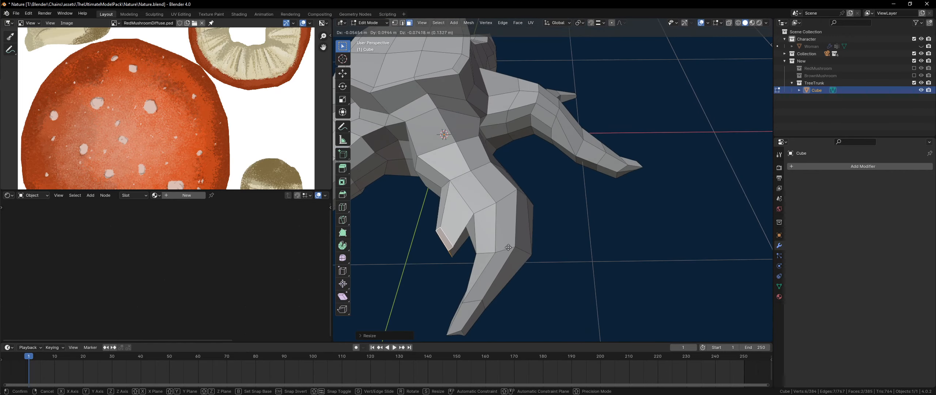
left_click(506, 245)
key("s")
left_click(490, 238)
- Move individual vertices at the end of the thick root's side branch to reshape its profile
middle_click_drag(488, 237, 508, 199)
key("1")
left_click(451, 240)
middle_click_drag(452, 240, 376, 281)
key("g")
left_click(433, 234)
left_click(436, 229)
key("g")
left_click(448, 234)
- Extrude the thick root's side branch further, then scale, rotate and move its end faces
key("e")
left_click(397, 271)
key("s")
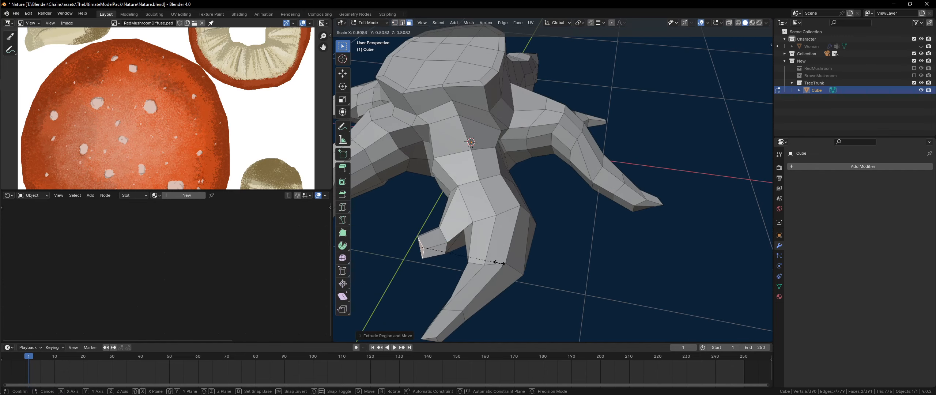
left_click(488, 260)
key("r")
left_click(488, 236)
key("g")
left_click(484, 256)
- Adjust the position of a single edge on the thick root's new side branch
middle_click_drag(485, 255, 449, 215)
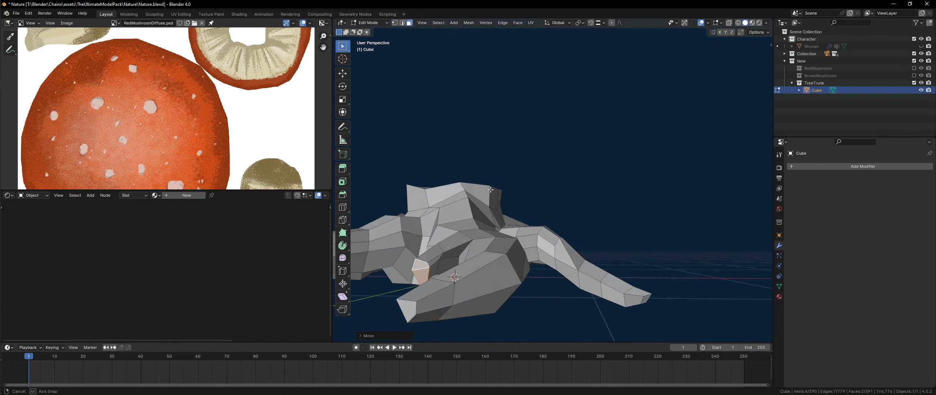
middle_click_drag(449, 246, 448, 290, "shift")
key("2")
key("g")
left_click(449, 291)
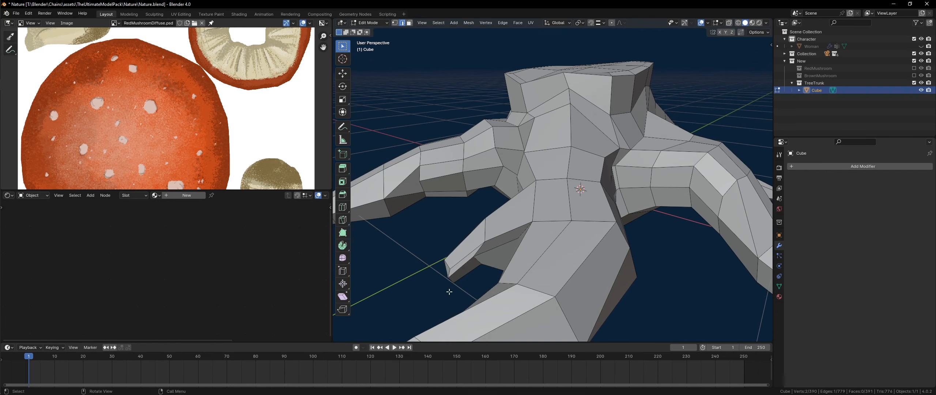
- Reposition several edges around the thick root's side branch to smooth its transition toward the tip
left_click(472, 257)
middle_click_drag(472, 258, 557, 234)
key("g")
left_click(486, 269)
left_click(477, 246)
key("g")
left_click(517, 289)
key("g")
left_click(525, 233)
- Preview the trunk with level 2 subdivision in Object Mode and remove the modifier
key("Tab")
key("ctrl+2")
left_click(919, 179)
- Scale down the two end faces of the thick root's side branch and check the shape in Object Mode
scroll(564, 178, "up", 3)
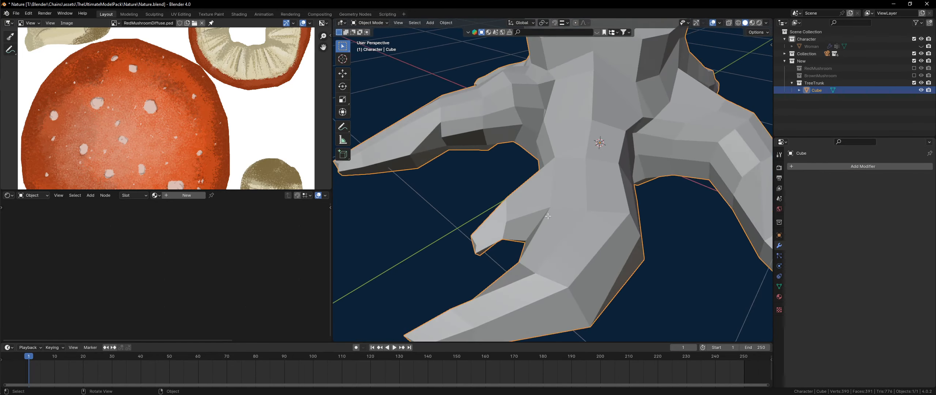
key("Tab")
middle_click_drag(503, 250, 527, 224)
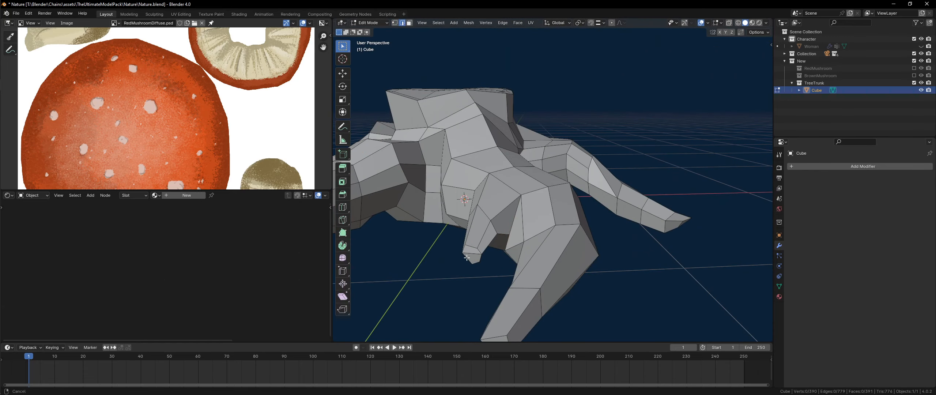
middle_click_drag(466, 258, 492, 250, "shift")
scroll(492, 250, "up", 1)
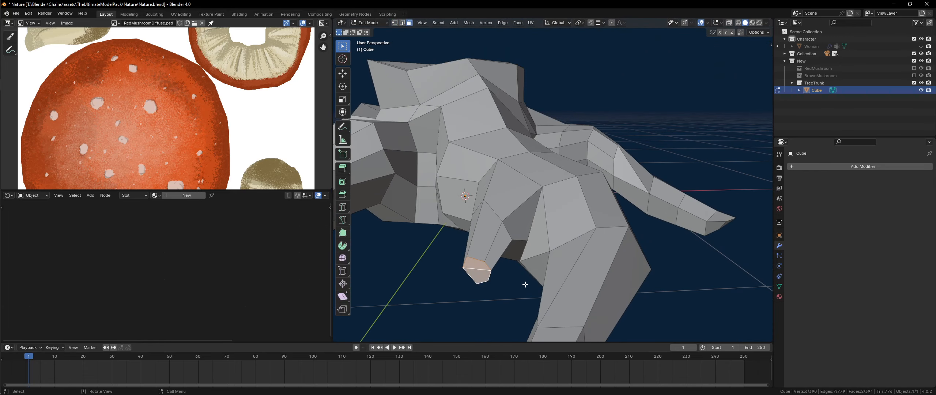
middle_click_drag(525, 285, 481, 281)
key("s")
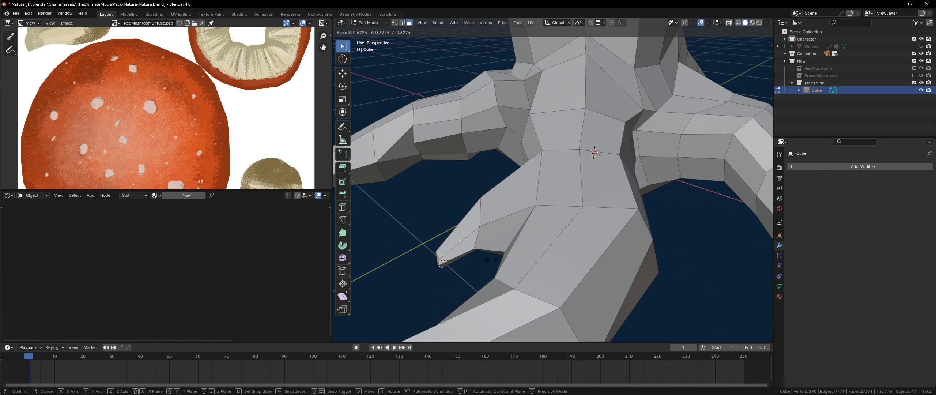
left_click(492, 259)
key("Tab")
scroll(482, 264, "down", 5)
middle_click_drag(480, 258, 548, 286)
key("Tab")
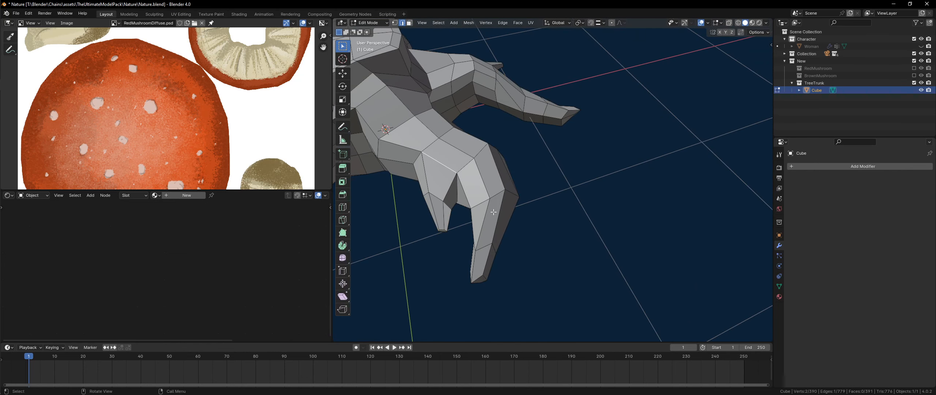
- Move two vertices along the side of the thick root at the base of its side branch
middle_click_drag(415, 186, 424, 154)
key("1")
left_click(425, 142)
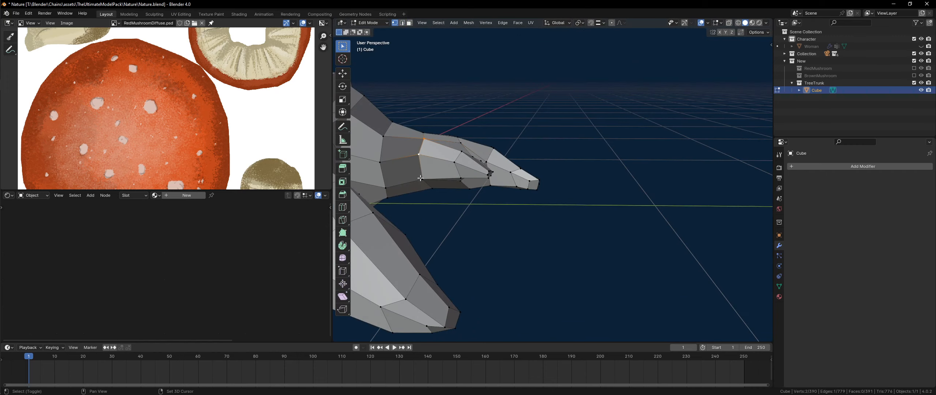
left_click(420, 178, "shift")
key("g")
left_click(441, 181)
key("g")
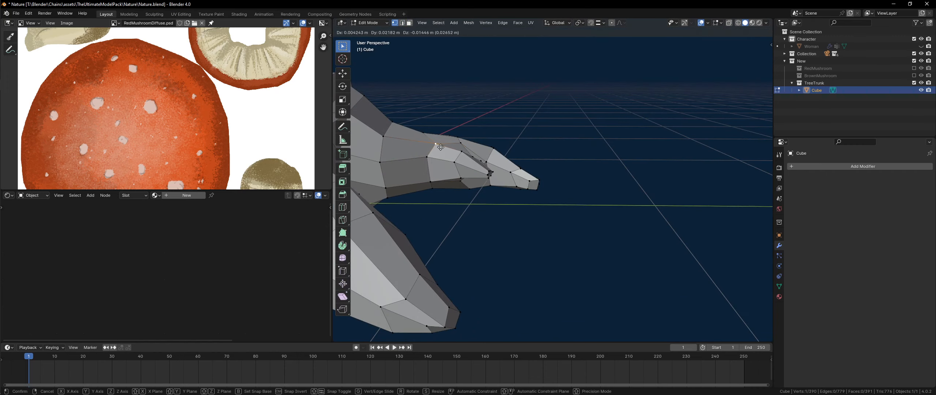
left_click(440, 143)
- Move the vertex at the top of the fork between the thick root and its side branch
middle_click_drag(445, 145, 393, 186)
scroll(486, 165, "up", 3)
middle_click_drag(486, 165, 509, 211, "shift")
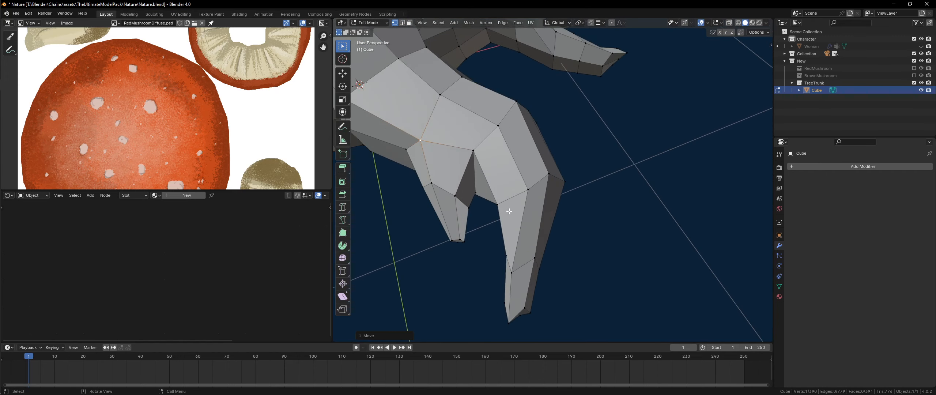
left_click(478, 159)
key("g")
left_click(462, 166)
key("g")
middle_click_drag(462, 167, 466, 110)
- Move the vertices inside the fork on its underside to reshape the gap
left_click(477, 192)
key("g")
left_click(475, 215)
left_click(476, 212)
key("g")
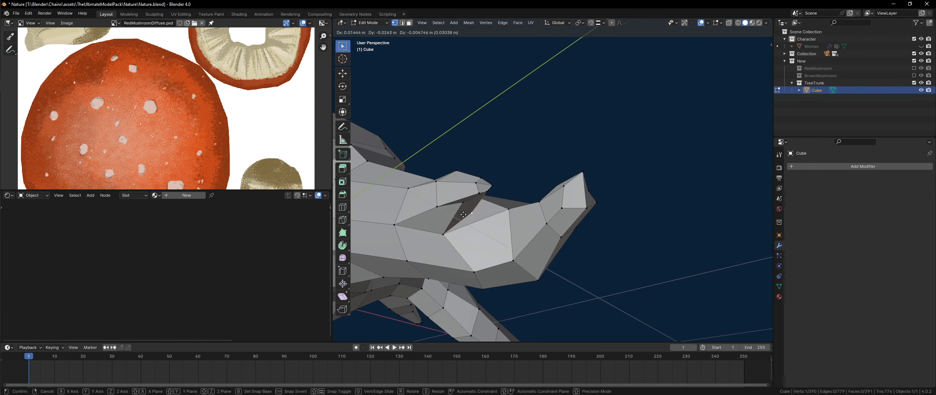
left_click(462, 215)
- Preview the forked root with level 1 subdivision in Object Mode and remove the modifier
middle_click_drag(463, 215, 424, 254)
key("Tab")
key("ctrl+1")
middle_click_drag(467, 227, 548, 248, "shift")
middle_click_drag(531, 203, 515, 224)
scroll(535, 198, "up", 5)
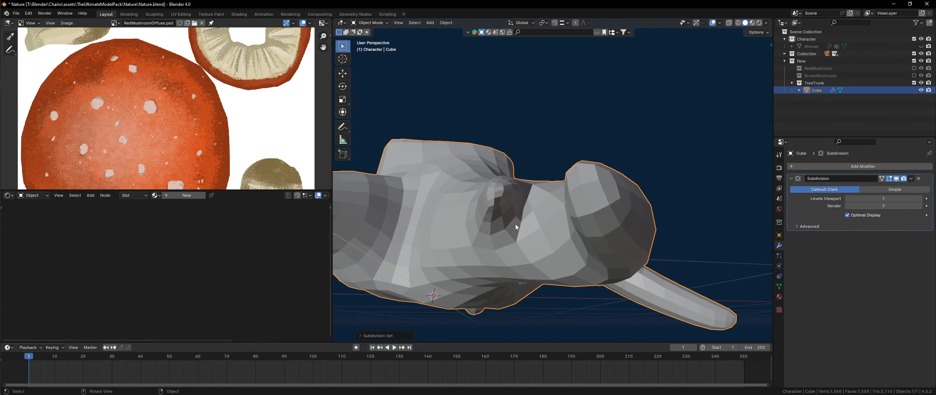
left_click(919, 179)
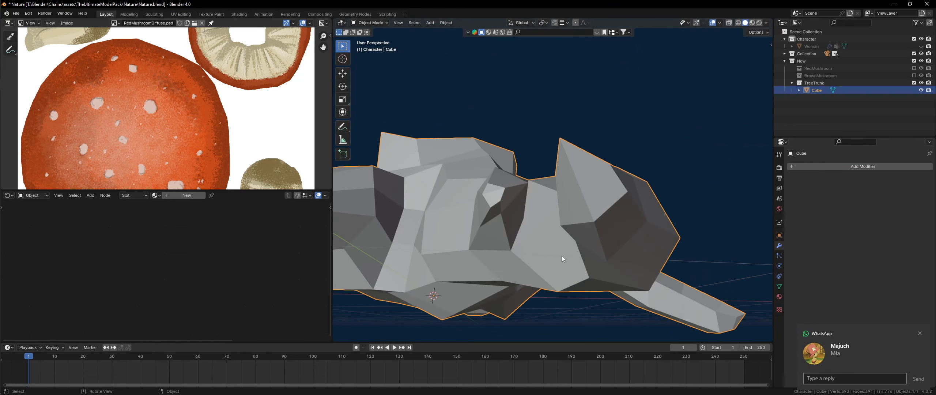
- Inspect the forked roots from several angles, including the overall silhouette from above
middle_click_drag(561, 256, 538, 221)
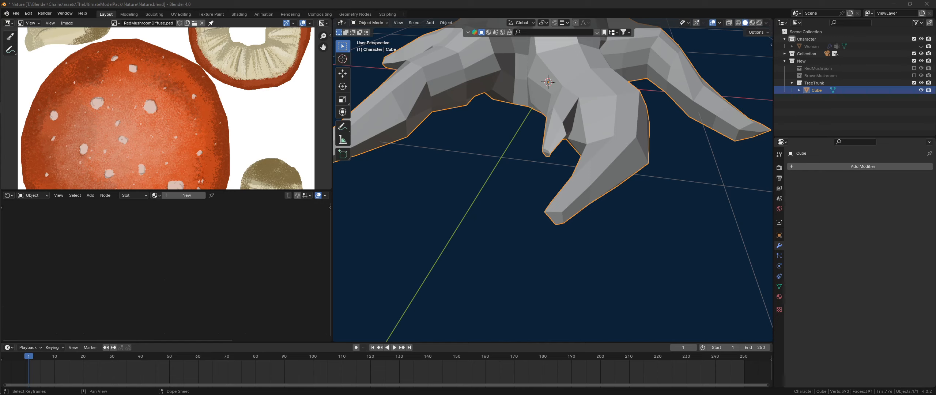
middle_click_drag(368, 244, 522, 193)
scroll(523, 193, "down", 4)
key("Tab")
key("Tab")
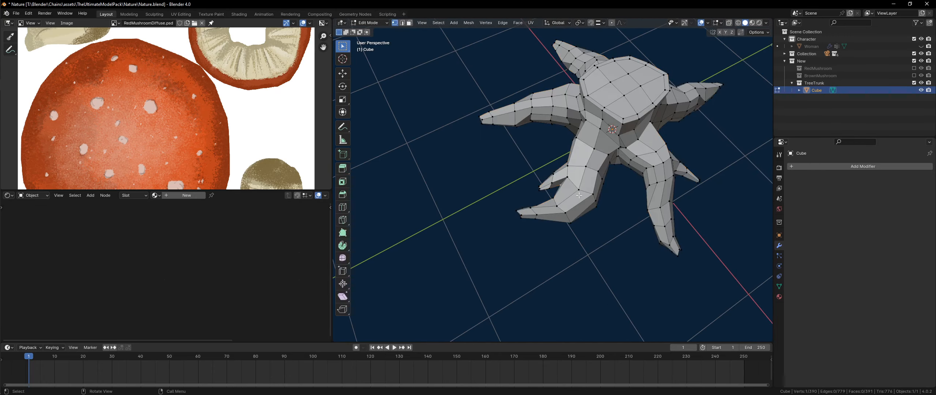
middle_click_drag(569, 168, 653, 154)
scroll(599, 182, "up", 3)
key("Tab")
- Move the selected side edges where the side branch leaves the thick root
key("2")
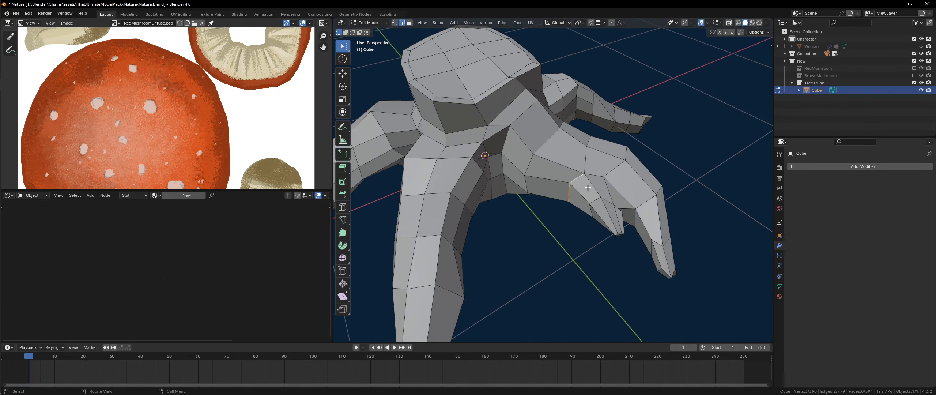
key("g")
mouse_move(588, 187)
middle_mouse_down()
mouse_move(584, 223)
mouse_move(609, 233)
middle_mouse_up()
- Circle-select the tip vertices of the thick root's side branch through the mesh, then move and scale them down
key("shift+z")
left_click(540, 238)
left_click(571, 218)
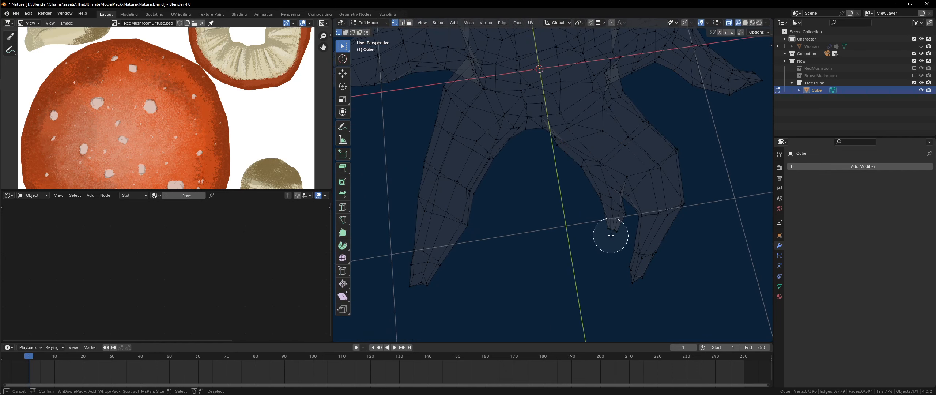
left_click(649, 241)
key("g")
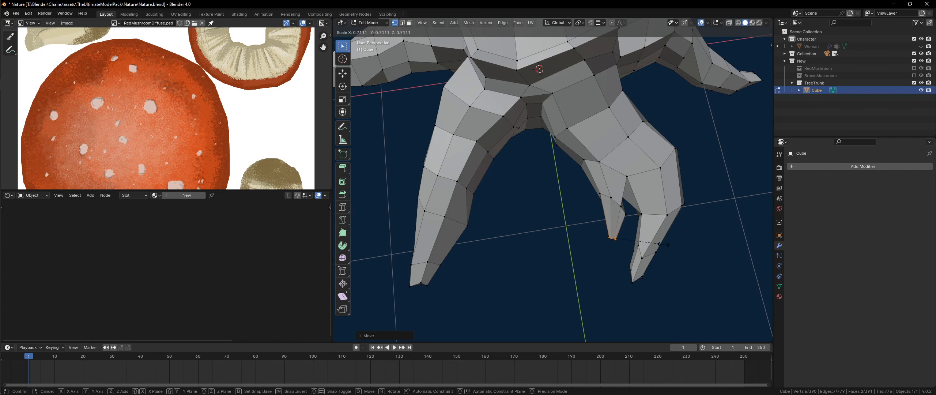
left_click(655, 245)
- Scale down the tip and base loop of the thick root's side branch and save the file
left_click(617, 203, "alt")
key("s")
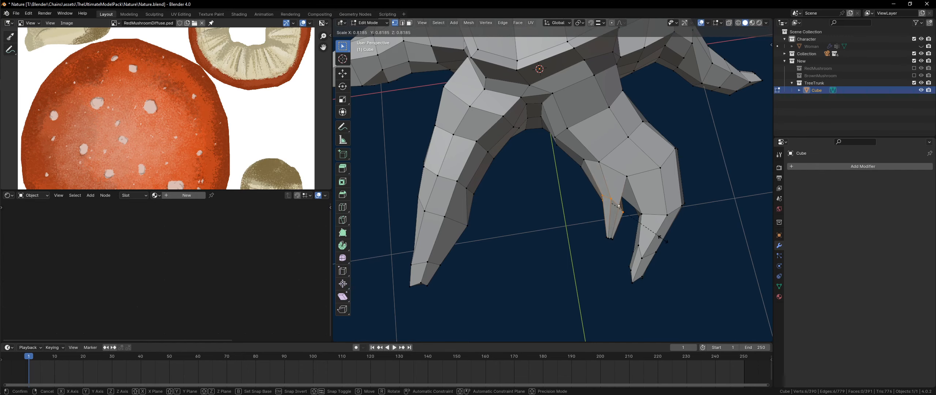
left_click(634, 229)
key("Tab")
middle_click_drag(629, 173, 526, 261, "shift")
scroll(562, 273, "down", 4)
key("ctrl+s")
middle_click_drag(511, 213, 572, 224, "shift")
scroll(621, 181, "up", 4)
- Select two adjacent faces on each side of the neighbouring root and extrude both pairs along their normals
key("Tab")
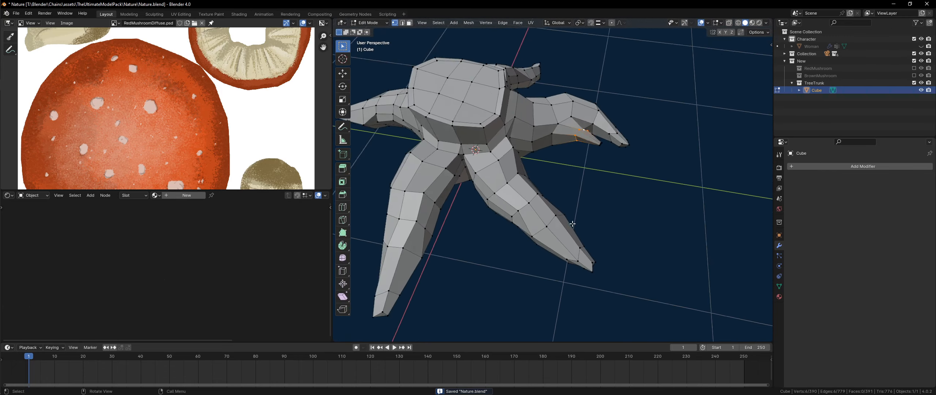
key("3")
middle_click_drag(446, 256, 481, 218)
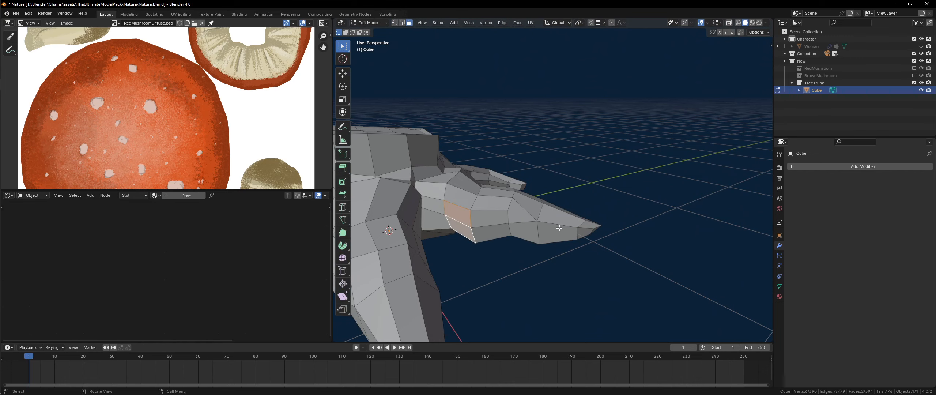
middle_click_drag(559, 227, 420, 215)
middle_click_drag(572, 246, 580, 255)
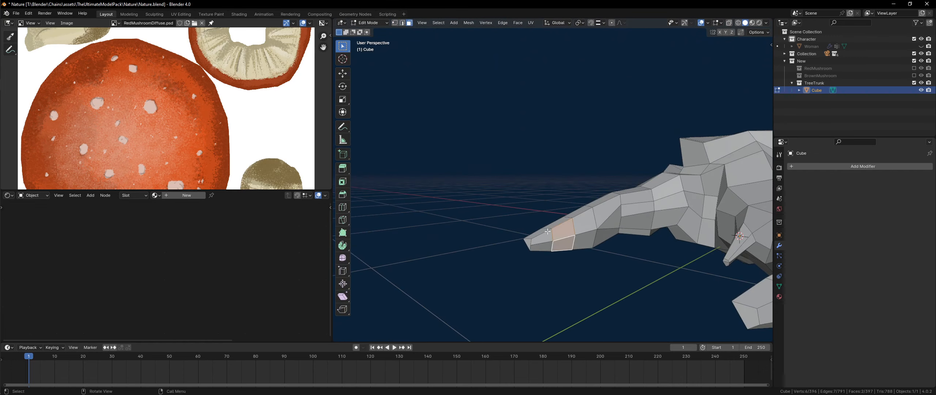
middle_click_drag(548, 231, 515, 254)
left_click(438, 220, "shift")
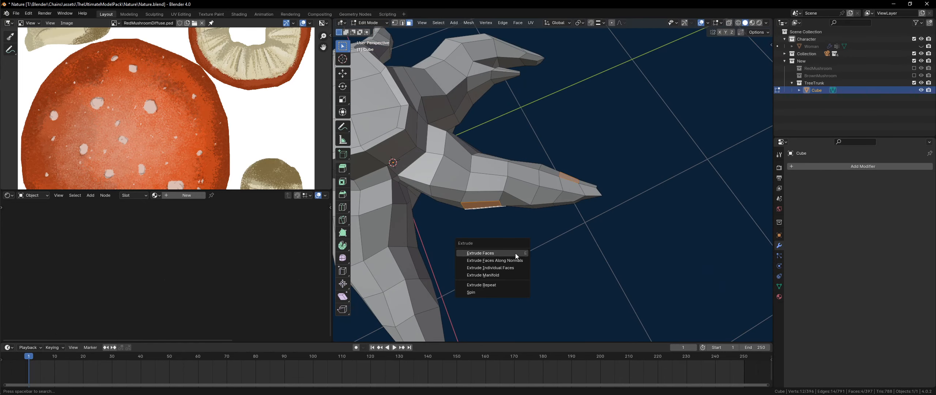
left_click(514, 259)
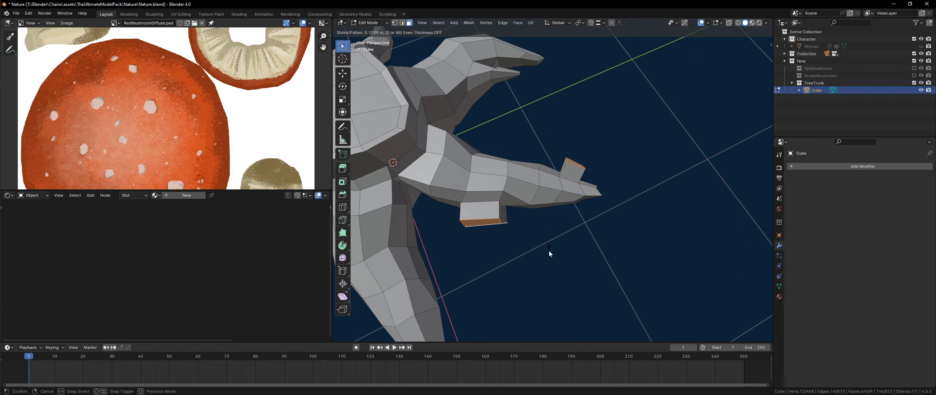
left_click(559, 260)
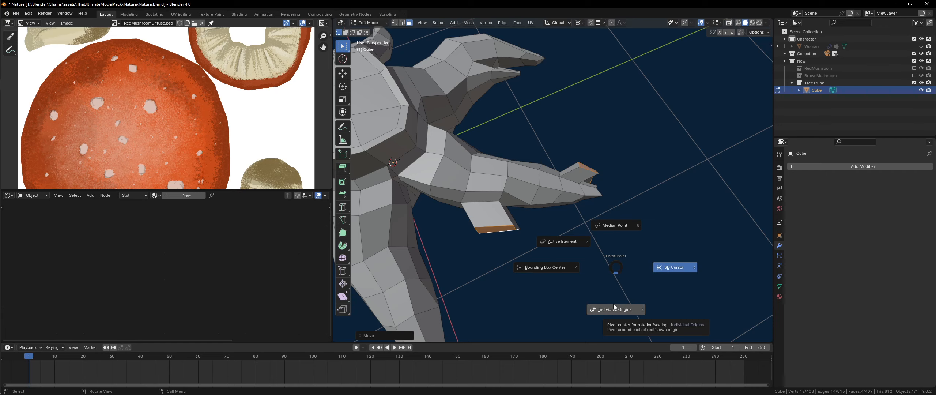
- Taper both extruded side branches about individual origins, extending them with another extrusion that is moved and scaled down
key("s")
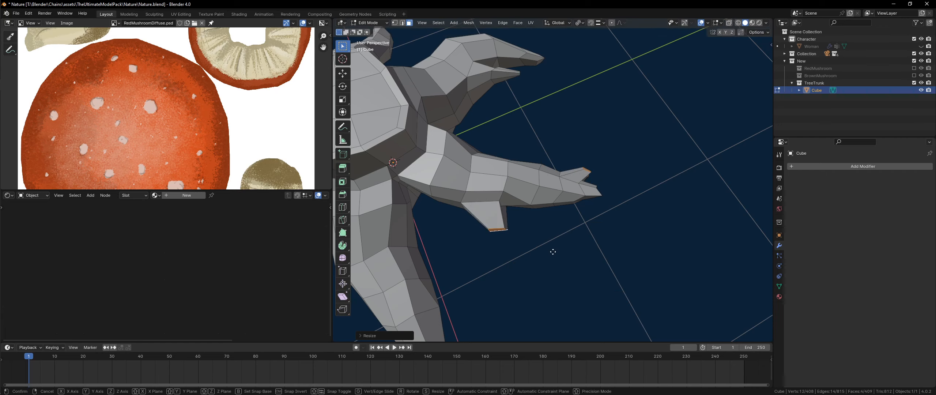
left_click(575, 249)
middle_click_drag(568, 234, 598, 261)
key("e")
left_click(602, 213)
key("g")
left_click(602, 218)
key("s")
left_click(572, 231)
- Set the pivot to Median Point, then select the inner side branch's tip vertices through the mesh and reposition them
key("period")
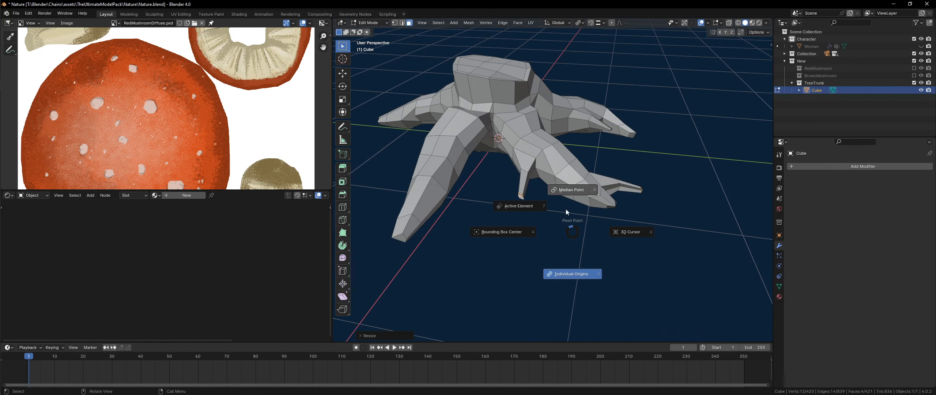
left_click(566, 209)
scroll(530, 189, "up", 3)
middle_click_drag(530, 189, 509, 210)
key("1")
key("alt+z")
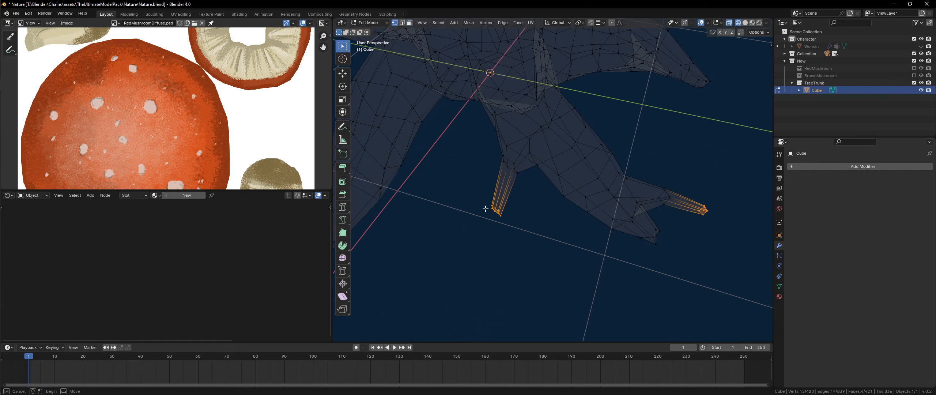
left_click(593, 246)
mouse_move(621, 238)
middle_mouse_down()
mouse_move(526, 178)
mouse_move(561, 185)
mouse_move(634, 165)
middle_mouse_up()
key("g")
left_click(565, 192)
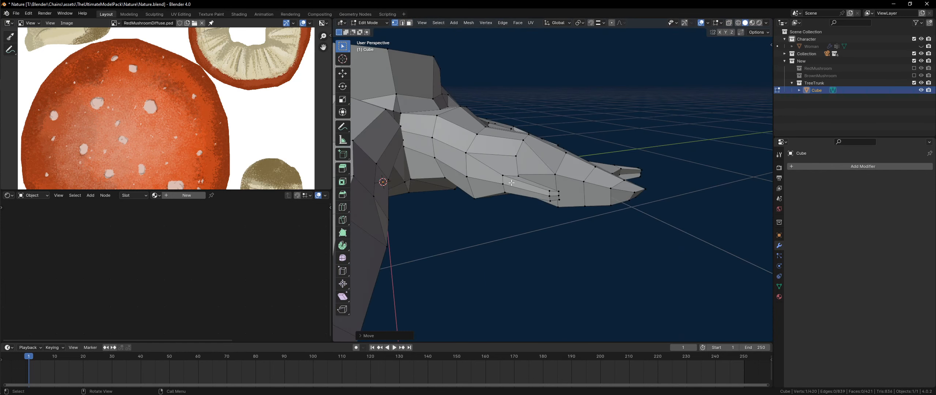
- Move individual vertices where the inner side branch joins the root
scroll(481, 177, "up", 2)
middle_click_drag(481, 178, 441, 184)
key("g")
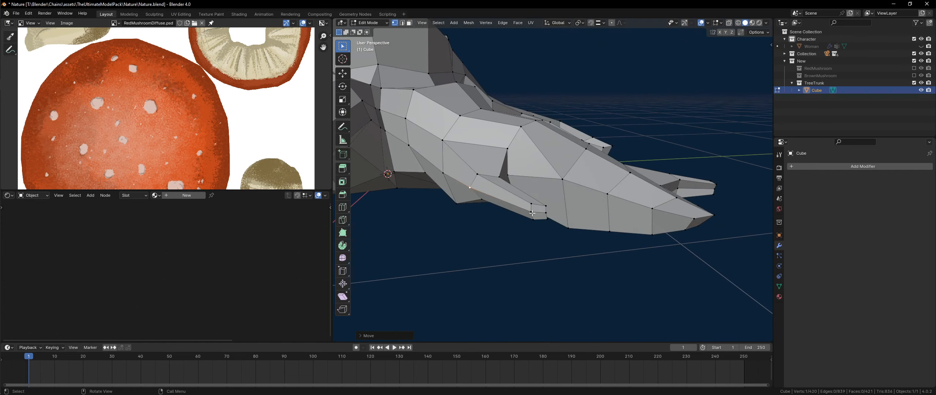
left_click(520, 212)
middle_click_drag(521, 212, 604, 171)
key("g")
left_click(500, 199)
- Select a side branch's tip vertices through the mesh and move them, then adjust the loop at its base
key("alt+z")
left_click_drag(558, 164, 596, 201)
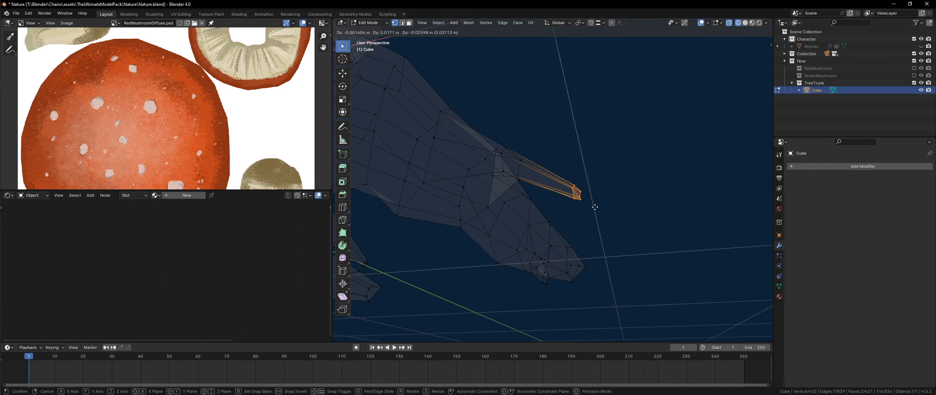
key("alt+z")
middle_click_drag(635, 209, 506, 214)
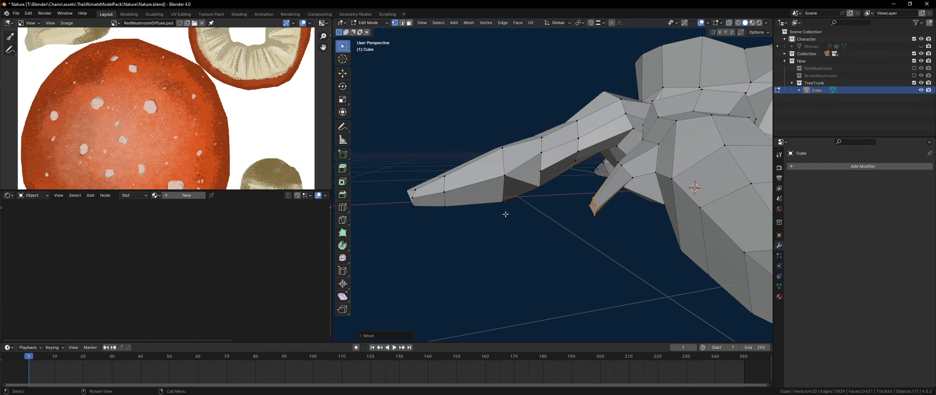
left_click(624, 174, "alt")
middle_click_drag(624, 174, 602, 217)
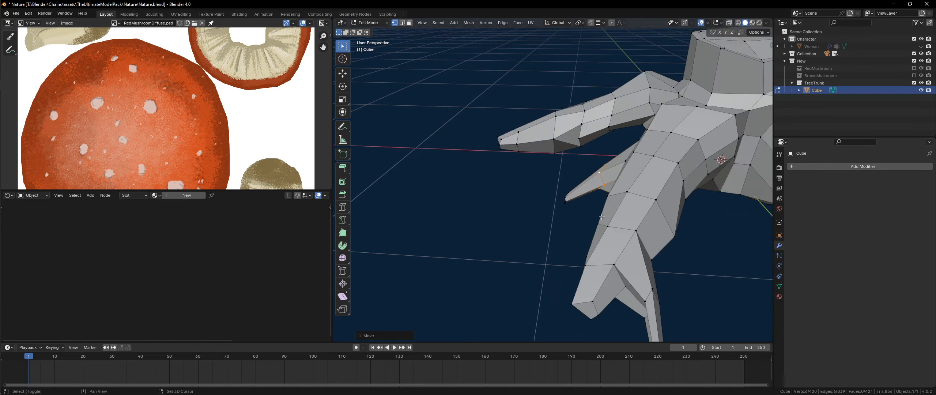
- Move single vertices where the outer side branch forks off near the root's end
scroll(601, 217, "down", 2)
middle_click_drag(613, 251, 522, 220)
left_click(565, 227)
key("g")
left_click(561, 225)
key("KP_Decimal")
scroll(603, 228, "down", 4)
key("g")
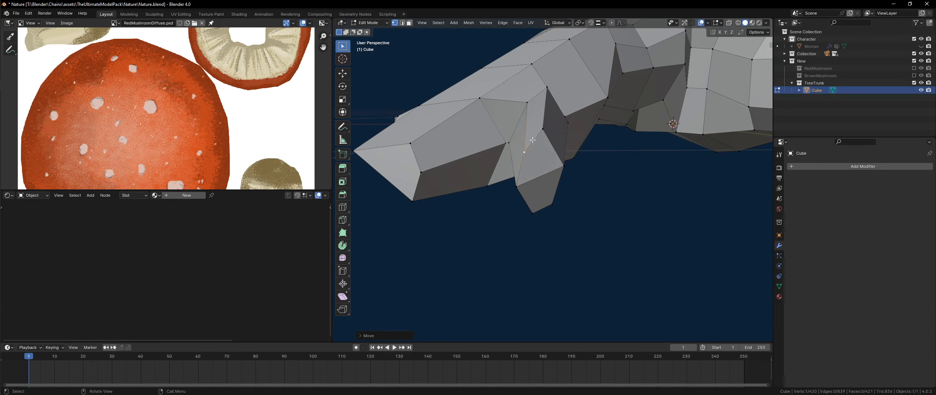
left_click(524, 163)
- Lower the outer side branch's tip along Z and adjust the loop behind it along the same axis
middle_click_drag(523, 163, 520, 183)
key("alt+z")
left_click_drag(482, 242, 487, 244)
key("g")
key("z")
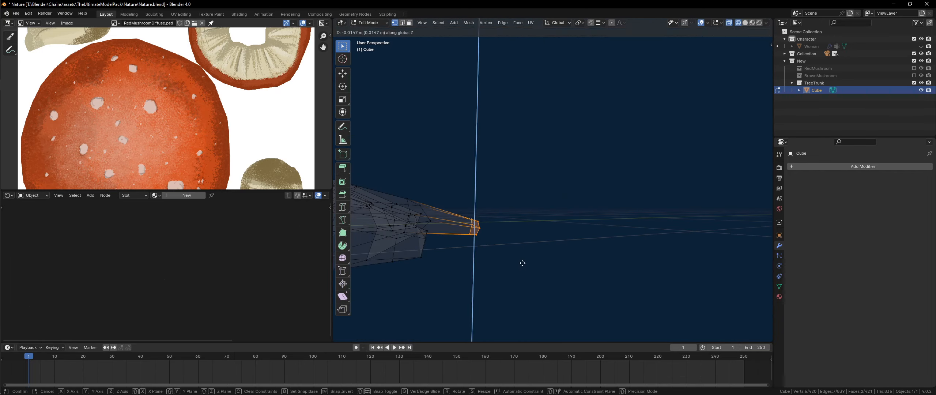
left_click(523, 260)
key("shift+z")
mouse_move(522, 222)
middle_mouse_down()
mouse_move(552, 227)
mouse_move(498, 230)
mouse_move(533, 219)
mouse_move(568, 283)
mouse_move(451, 266)
middle_mouse_up()
key("g")
key("z")
left_click(544, 219)
- Box-select the inner side branch's tip through the mesh and move it together with adjustments to its base loop
key("alt+z")
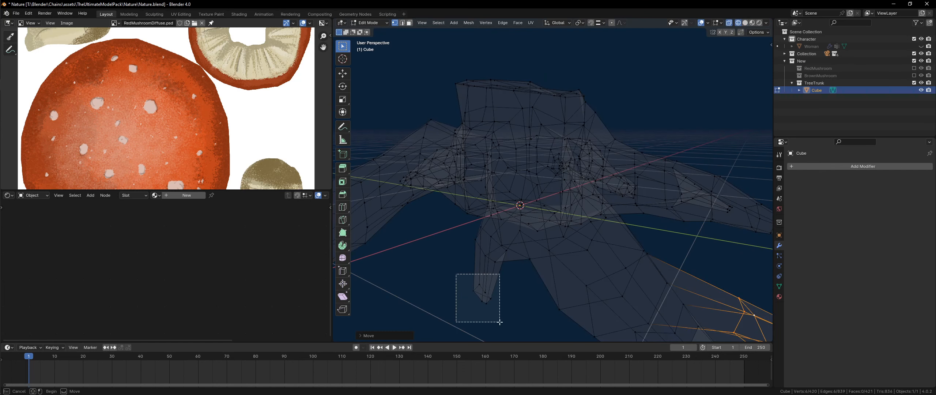
left_click_drag(499, 323, 500, 321)
key("alt+z")
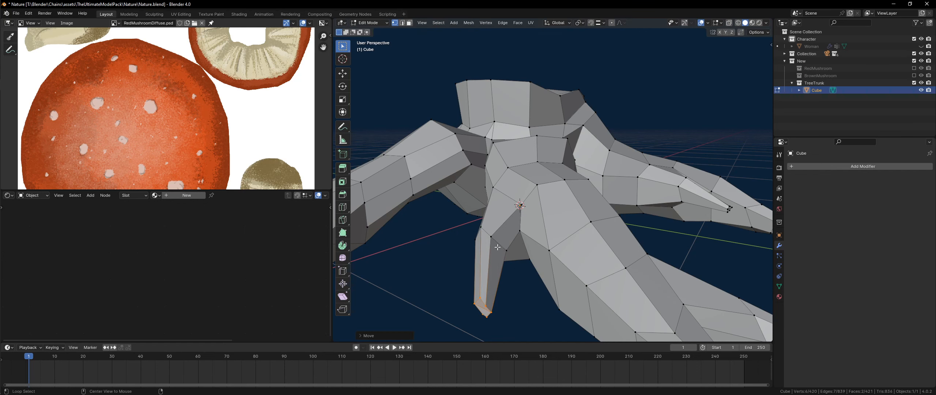
left_click(497, 247, "alt")
middle_click_drag(497, 248, 469, 279)
left_click(533, 282)
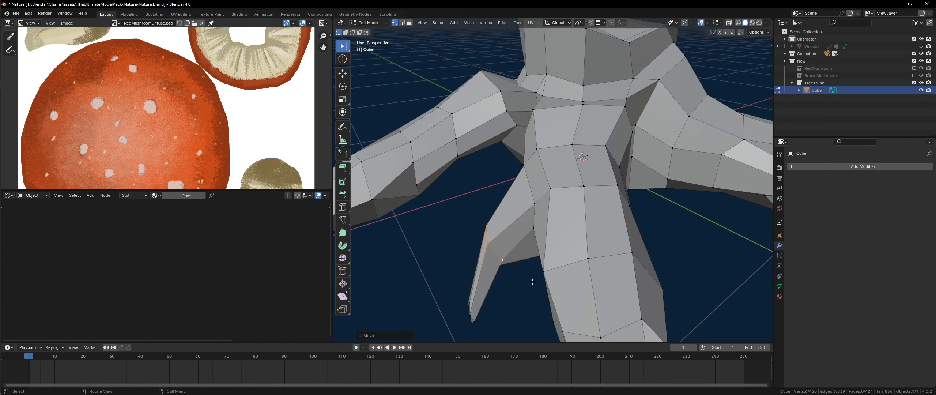
- Extrude two adjacent faces on the side of another root and scale the new end down
key("Tab")
scroll(532, 280, "down", 3)
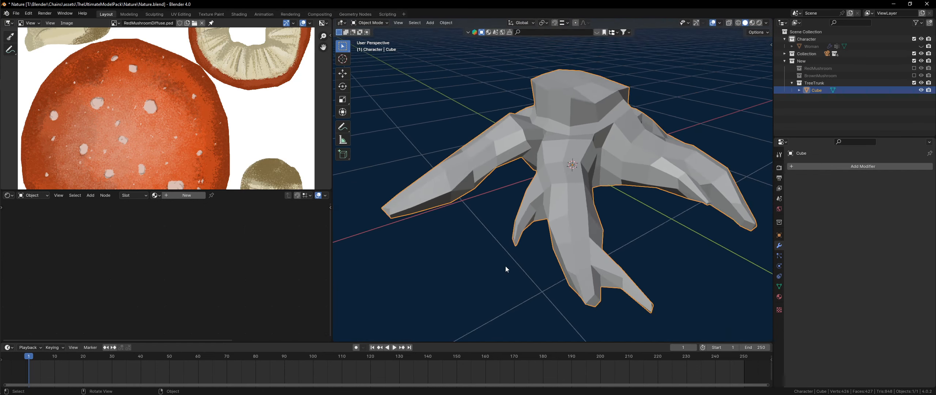
mouse_move(506, 267)
middle_mouse_down()
mouse_move(562, 272)
mouse_move(517, 275)
middle_mouse_up()
middle_click_drag(625, 278, 498, 175)
left_click(646, 281)
left_click(537, 234)
key("Tab")
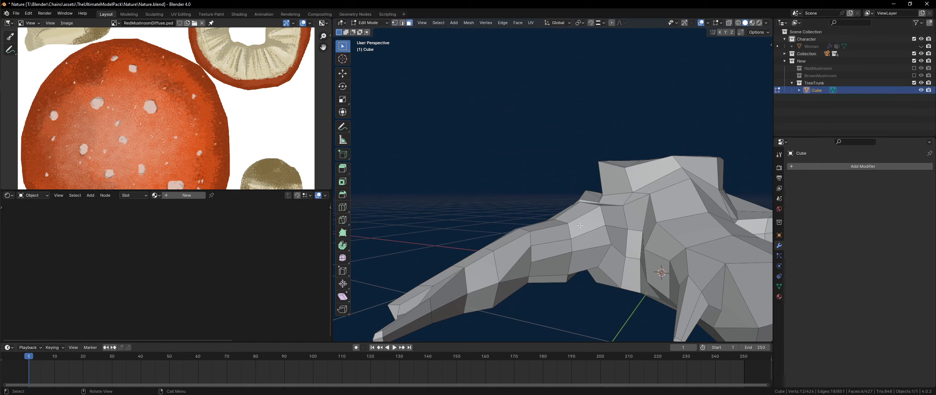
middle_click_drag(584, 237, 525, 250)
key("e")
left_click(641, 253)
key("s")
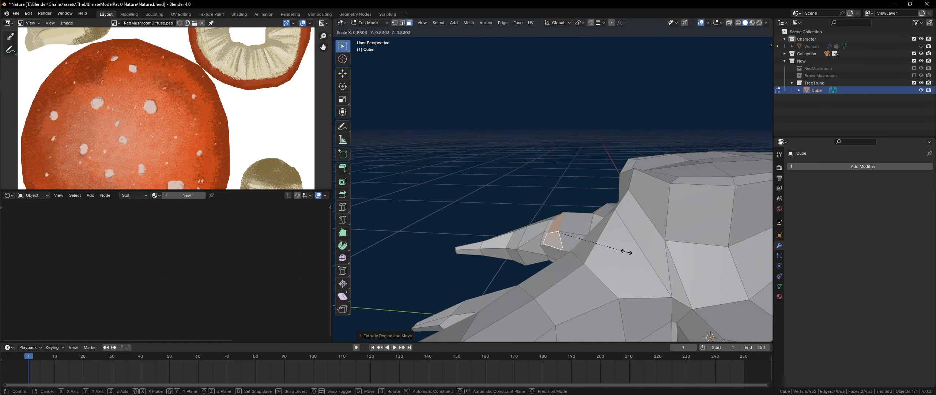
left_click(619, 249)
- Lengthen the new side branch with a second segment, then move, scale down and rotate its end
key("g")
left_click(599, 265)
key("g")
left_click(592, 265)
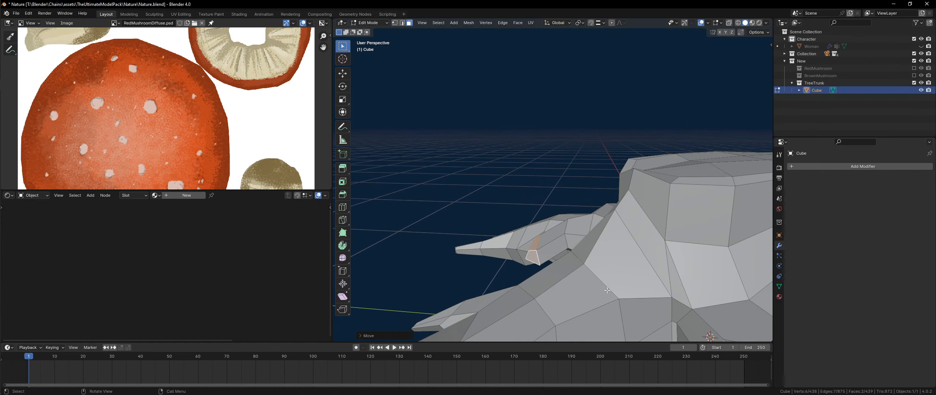
key("s")
left_click(585, 262)
middle_click_drag(643, 256, 454, 274)
key("r")
left_click(524, 272)
- Move individual vertices around the new side branch's base to blend it into the root
key("1")
left_click(462, 259)
key("g")
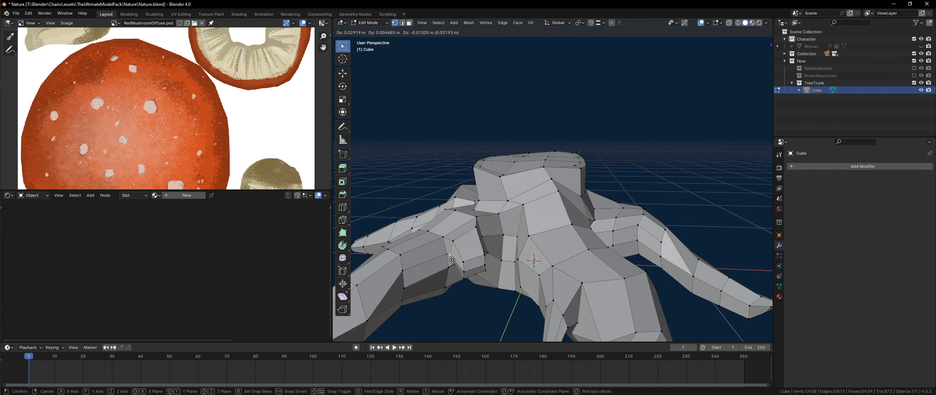
left_click(452, 256)
left_click(454, 242)
key("g")
left_click(472, 229)
middle_click_drag(472, 229, 489, 202)
key("g")
left_click(480, 261)
key("g")
left_click(463, 265)
left_click(447, 271)
key("g")
left_click(448, 274)
key("g")
left_click(492, 204)
left_click(468, 261)
key("g")
left_click(470, 258)
- Move the side branch's end faces, then extrude them into another segment that is rotated downward and scaled down
middle_click_drag(470, 258, 537, 190)
key("3")
key("g")
left_click(549, 187)
key("e")
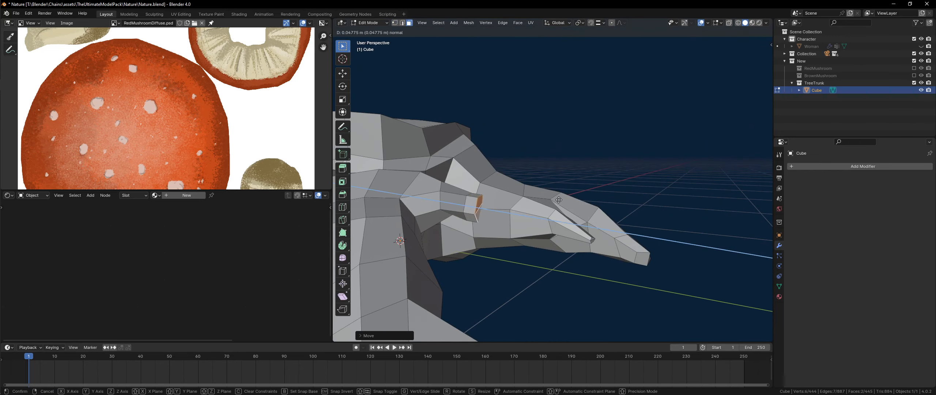
key("r")
left_click(570, 248)
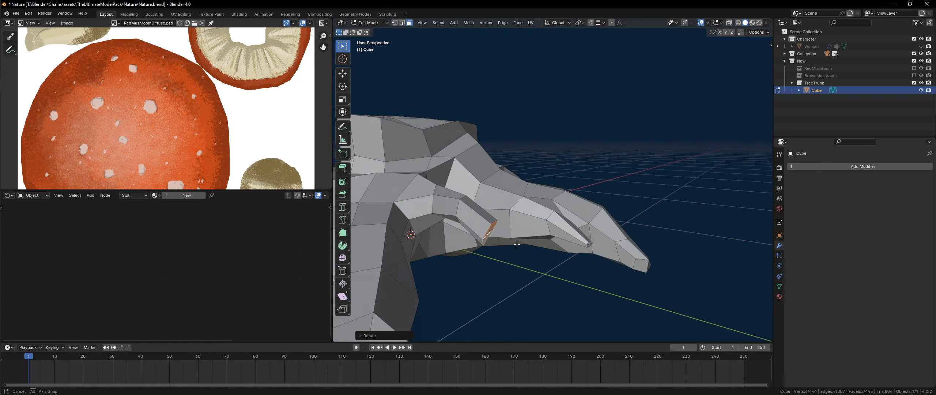
mouse_move(571, 248)
middle_mouse_down()
mouse_move(578, 234)
mouse_move(586, 247)
middle_mouse_up()
key("s")
left_click(558, 243)
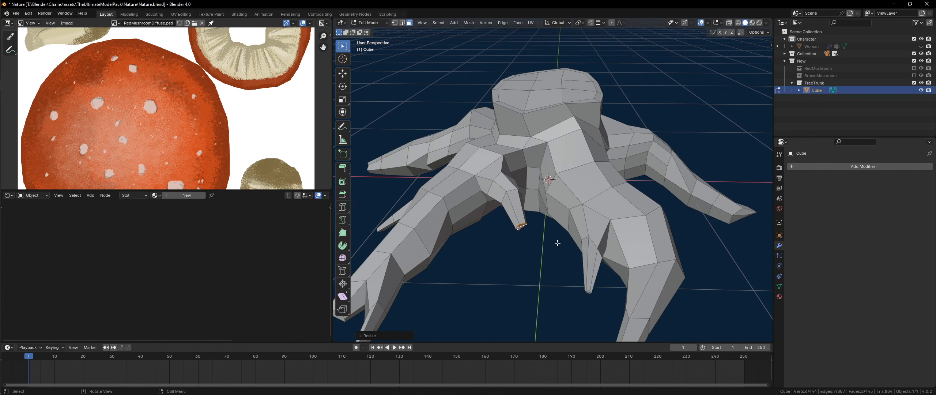
- Extend the drooping side branch with one more extrusion and rotate and move its end
scroll(508, 219, "down", 4)
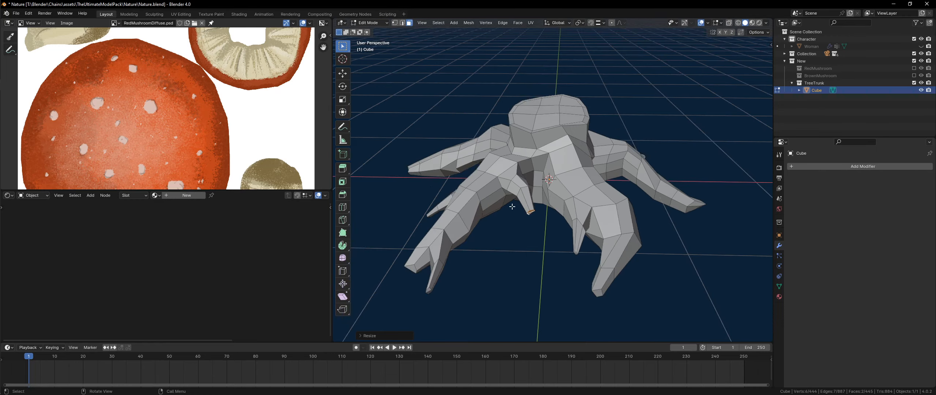
scroll(581, 191, "up", 6)
middle_click_drag(511, 206, 544, 223)
scroll(574, 197, "down", 6)
key("Tab")
- Apply smooth shading to the tree trunk in Object Mode and deselect it
key("Tab")
scroll(616, 216, "up", 5)
key("e")
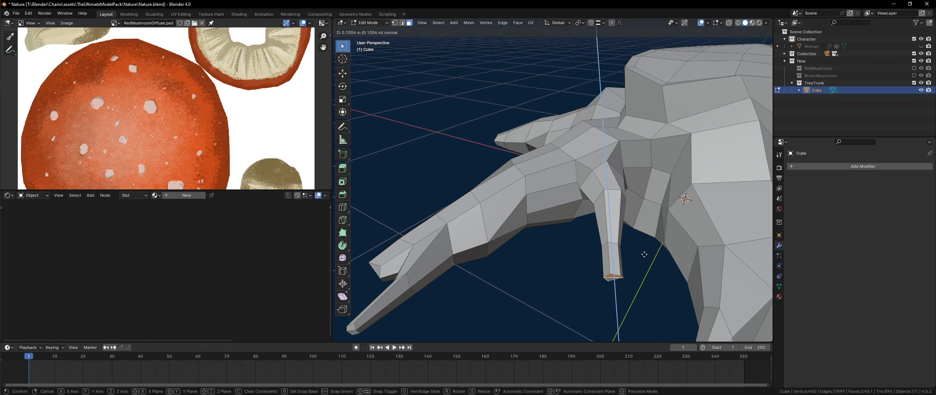
left_click(652, 270)
middle_click_drag(644, 271, 628, 252)
key("r")
left_click(658, 271)
key("g")
left_click(662, 271)
key("Tab")
key("F3")
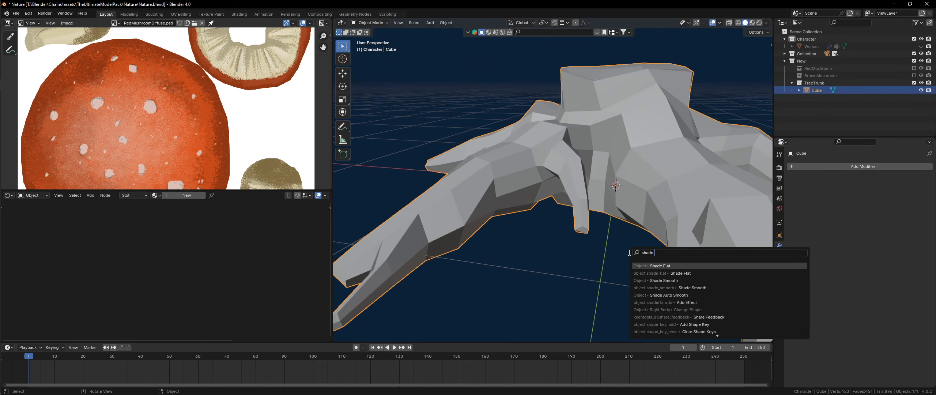
key("Return")
scroll(629, 252, "down", 5)
key("alt+a")
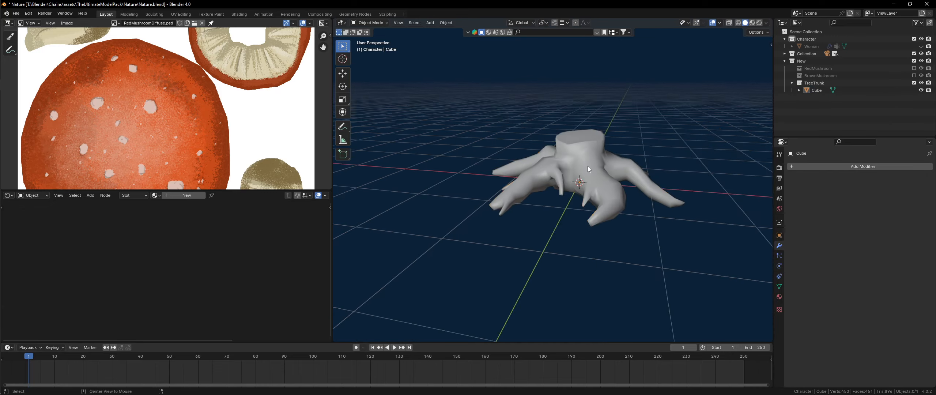
- Add a level 1 Subdivision modifier to the tree trunk
middle_click_drag(588, 166, 523, 183)
left_click(536, 240)
key("1")
key("ctrl+z")
key("ctrl+1")
key("alt+a")
left_click(522, 184)
- Try a Decimate modifier on the subdivided trunk and remove it
key("q")
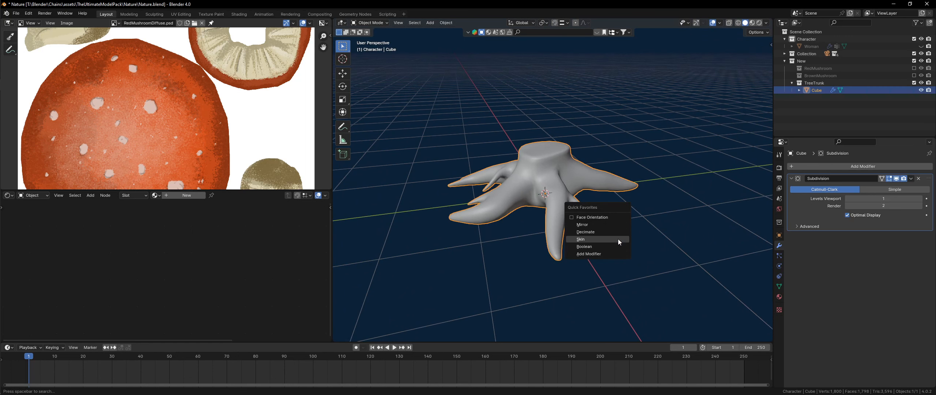
left_click(607, 231)
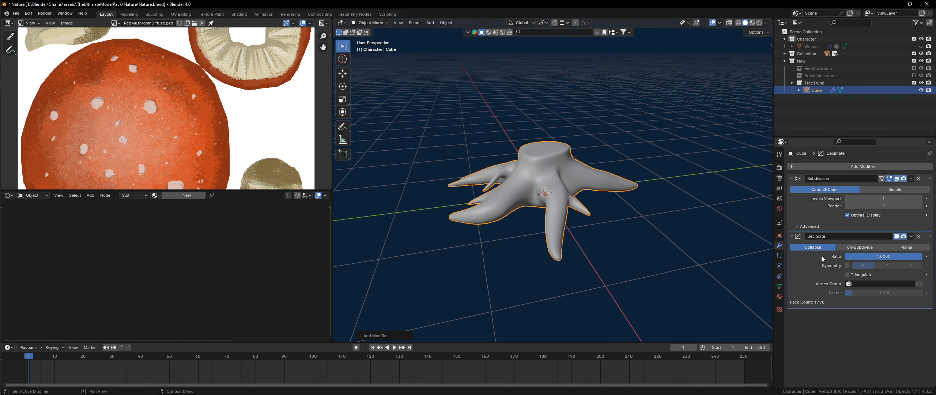
left_click(919, 236)
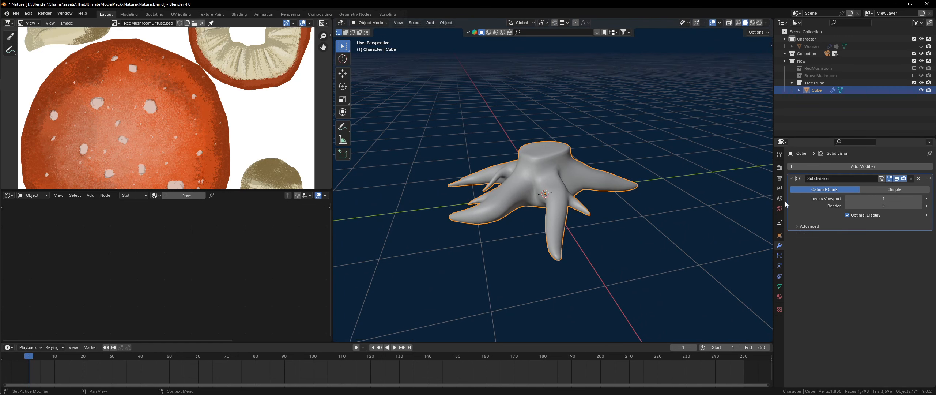
- Try applying the Subdivision modifier to the tree trunk and undo it
middle_click_drag(585, 197, 632, 211)
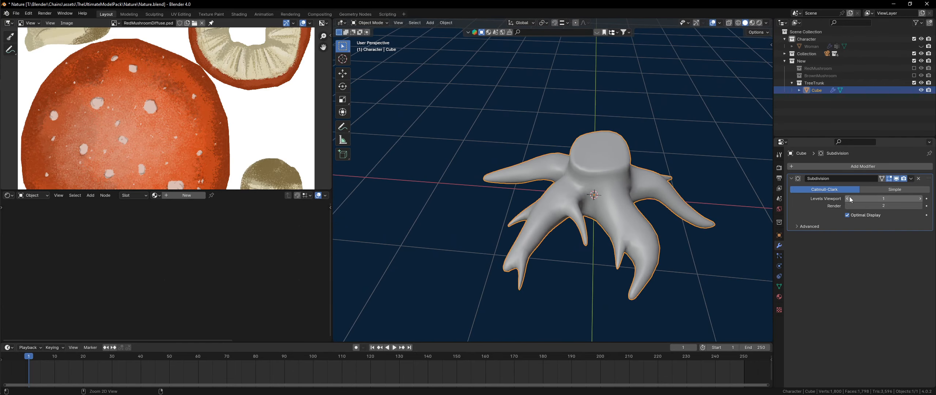
key("ctrl+a")
key("Tab")
scroll(592, 200, "up", 3)
key("ctrl+z")
key("ctrl+z")
key("ctrl+z")
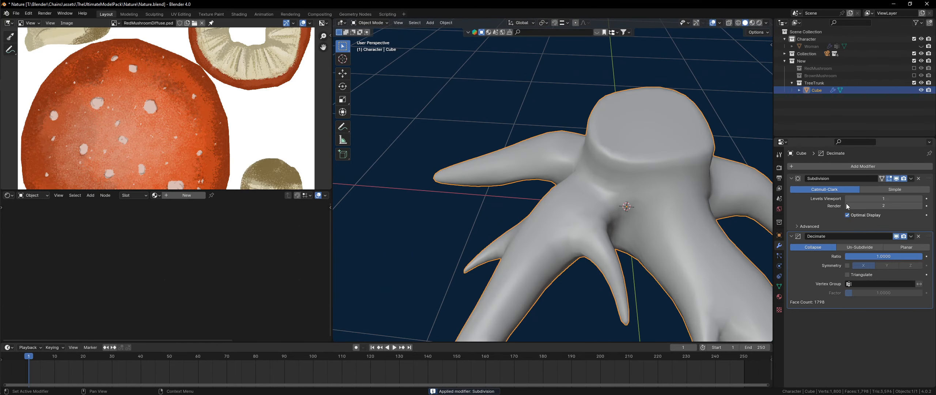
- Remove the tree trunk's modifiers, deselect the trunk and save the file
left_click(920, 178)
left_click(919, 178)
scroll(686, 227, "down", 3)
mouse_move(686, 227)
middle_mouse_down()
mouse_move(576, 193)
mouse_move(607, 244)
mouse_move(656, 230)
mouse_move(727, 244)
mouse_move(676, 226)
middle_mouse_up()
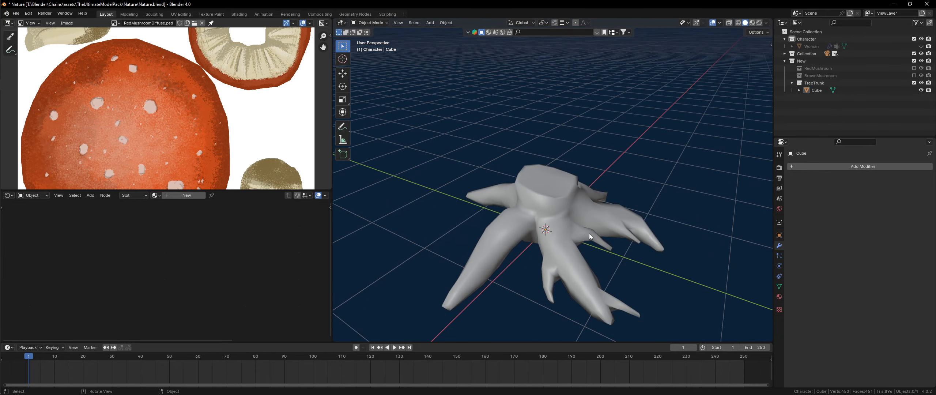
left_click(560, 226)
middle_click_drag(570, 250, 566, 202)
key("alt+a")
key("ctrl+s")
- Try a level 1 Subdivision modifier on the tree trunk and remove it
left_click(567, 205)
scroll(569, 207, "up", 4)
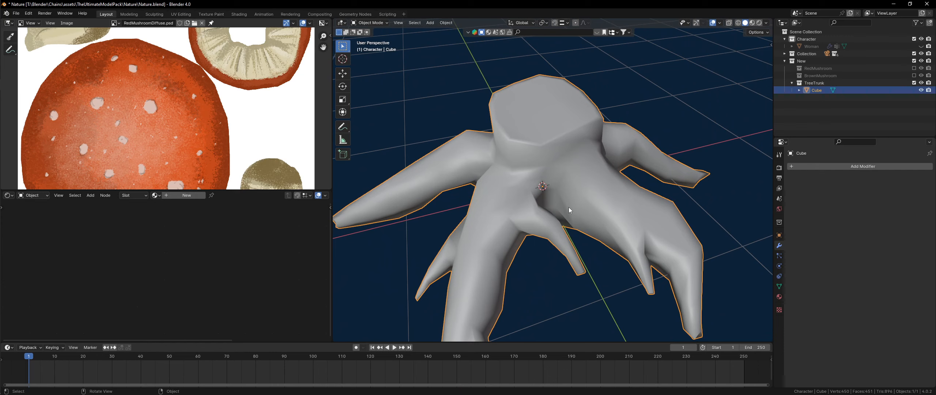
key("ctrl+1")
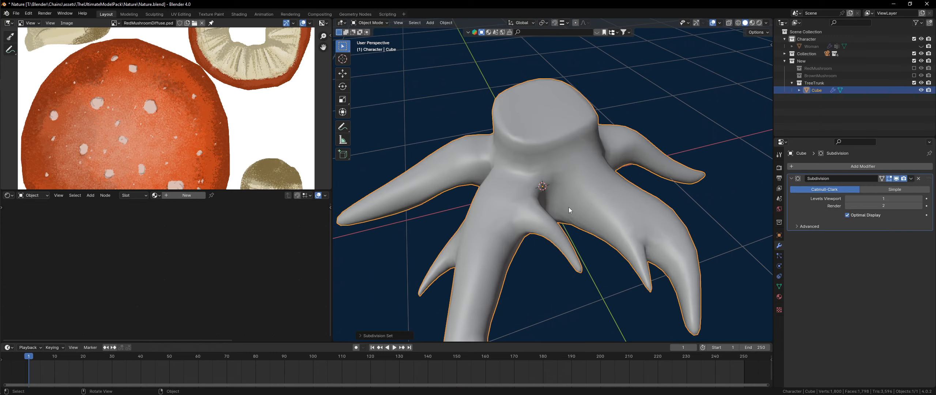
left_click(919, 178)
- Scale and move the tip faces of the thin drooping side root in Edit Mode
middle_click_drag(474, 194, 604, 268)
key("Tab")
left_click(608, 267)
key("3")
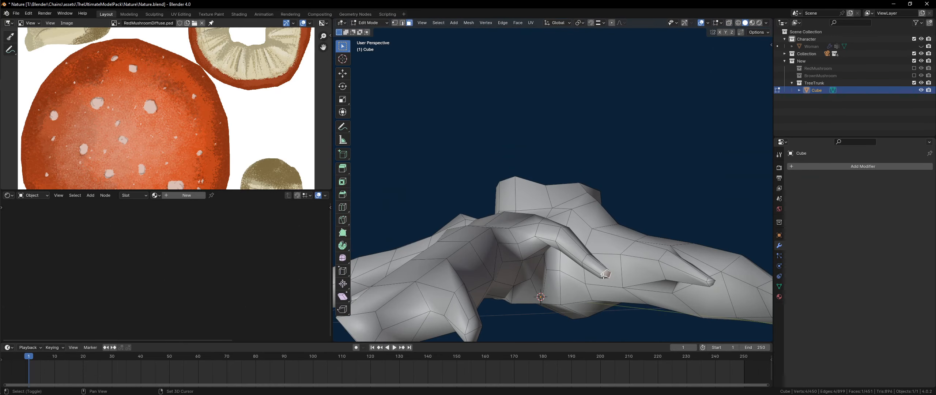
key("s")
left_click(618, 284)
key("g")
left_click(610, 282)
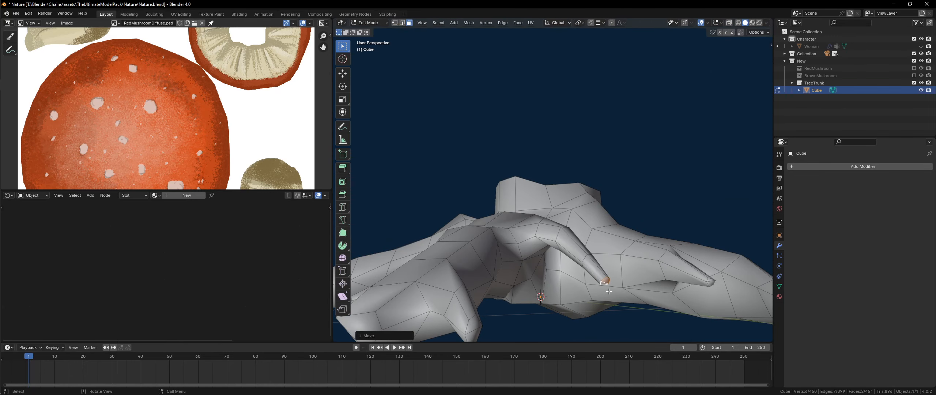
- Extrude a new root stub from two faces at the trunk's base between two large roots
middle_click_drag(450, 223, 519, 212)
key("e")
left_click(614, 244)
- Move individual vertices around the new stub to round its shape
left_click(560, 241)
key("g")
left_click(599, 234)
left_click(572, 236)
key("g")
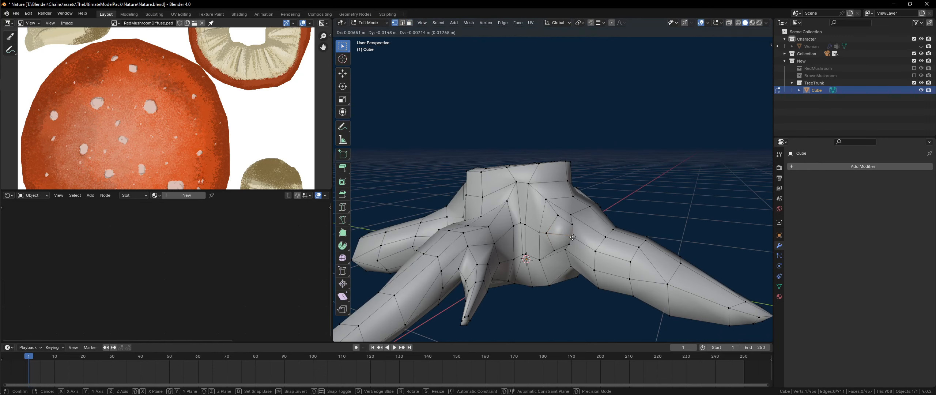
left_click(577, 237)
key("g")
left_click(554, 222)
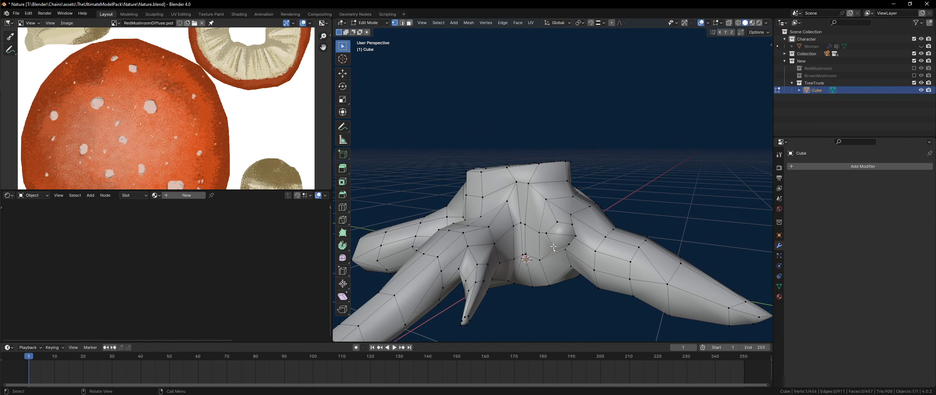
key("g")
left_click(560, 242)
- Select the new stub's end faces, move them vertically, and rotate and reposition them outward
middle_click_drag(567, 237, 605, 252)
left_click(562, 233, "shift")
key("g")
key("z")
left_click(611, 224)
key("g")
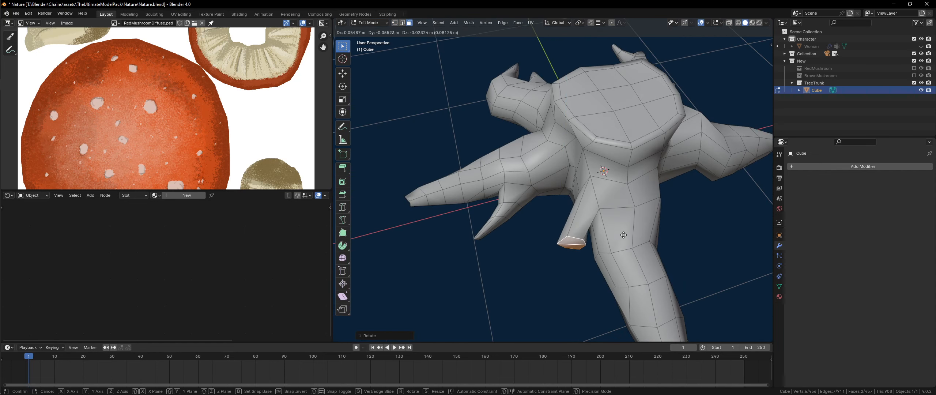
left_click(620, 228)
- Shift a vertex of the stub horizontally and move the stub's end faces along Z
middle_click_drag(620, 229, 602, 197)
middle_click_drag(591, 229, 594, 255)
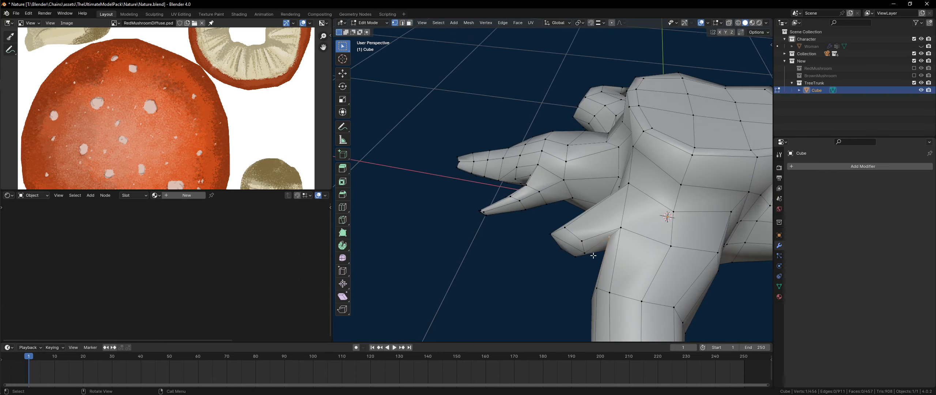
key("g")
key("shift+z")
left_click(585, 291)
mouse_move(585, 290)
middle_mouse_down()
mouse_move(659, 216)
mouse_move(572, 240)
mouse_move(589, 237)
mouse_move(577, 300)
middle_mouse_up()
key("3")
key("g")
key("z")
left_click(578, 254)
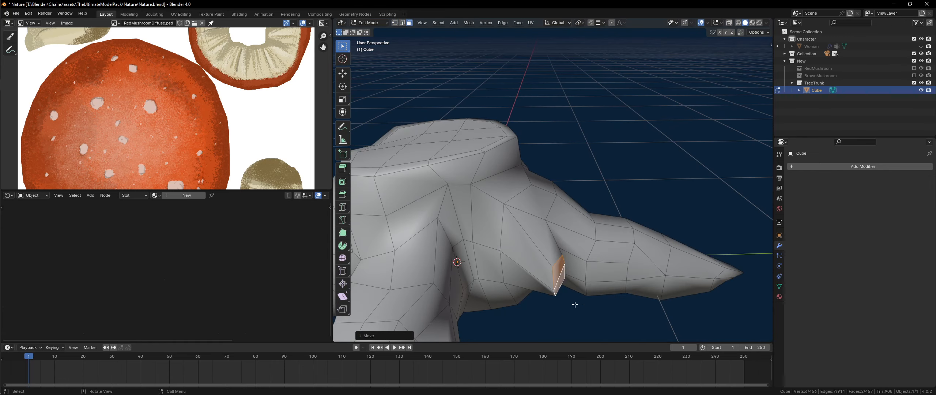
- Extend the small root with another extrusion, scale its end down and move it into place
key("s")
left_click(622, 269)
key("g")
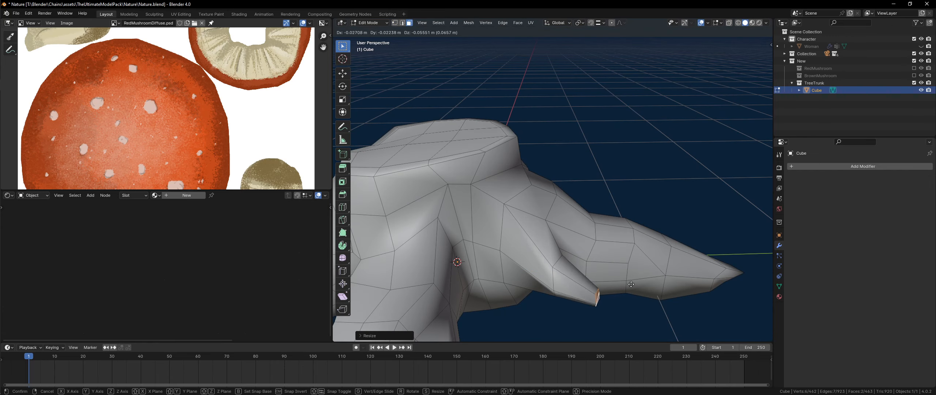
left_click(629, 285)
- Move a trunk vertex in the crease beside the new small root
middle_click_drag(629, 285, 525, 194)
key("1")
left_click(553, 190)
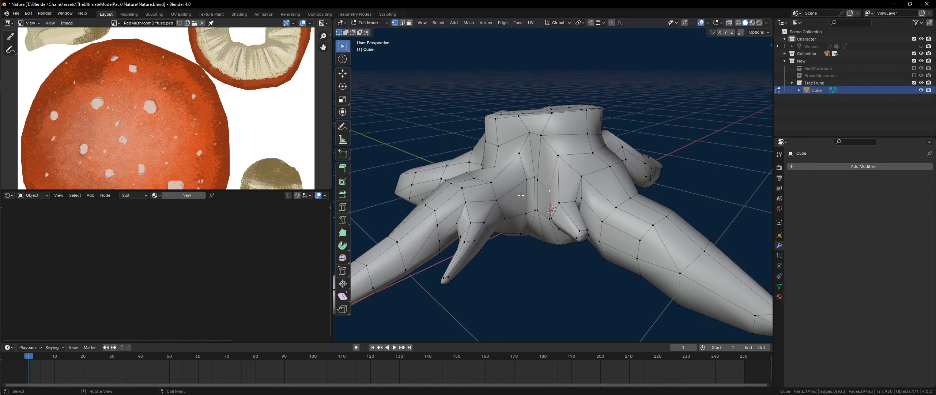
key("g")
left_click(517, 194)
- Move and rotate the small root's end faces and adjust a vertex beside its base
middle_click_drag(562, 159, 611, 206)
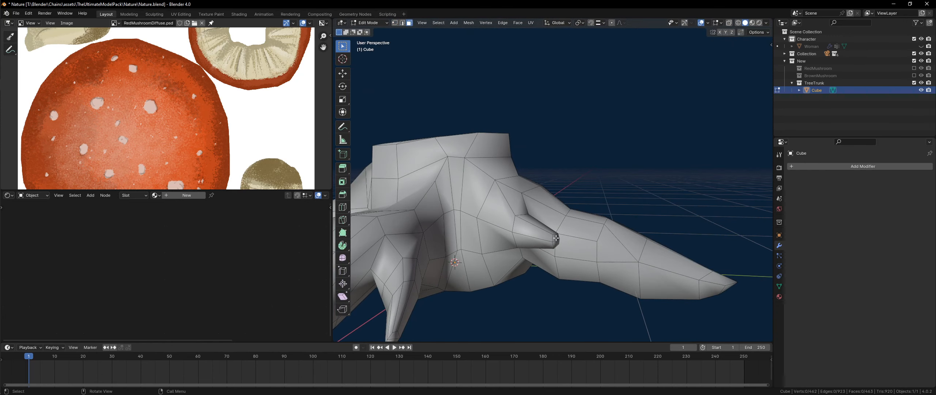
key("g")
middle_click_drag(556, 241, 437, 238)
key("r")
left_click(595, 226)
left_click(528, 217)
key("g")
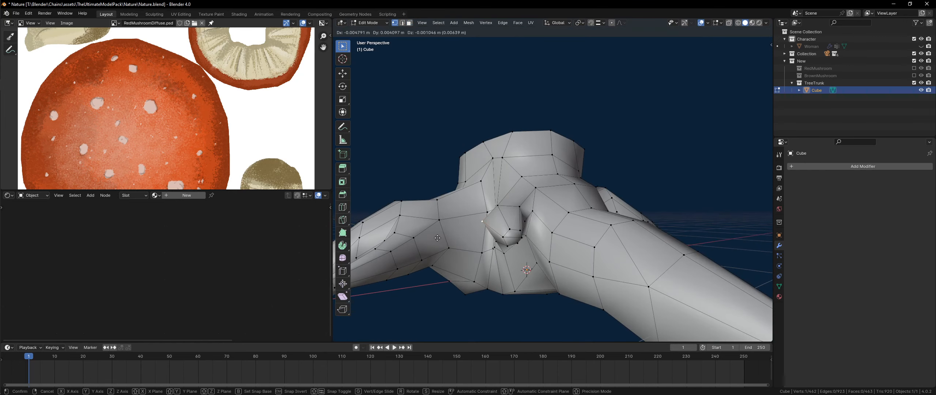
left_click(445, 285)
- Extrude the small root's end once more, scale it down to a narrow tip and move it
left_click(511, 241, "shift")
middle_click_drag(510, 241, 547, 249)
key("e")
left_click(570, 256)
key("s")
left_click(547, 255)
key("g")
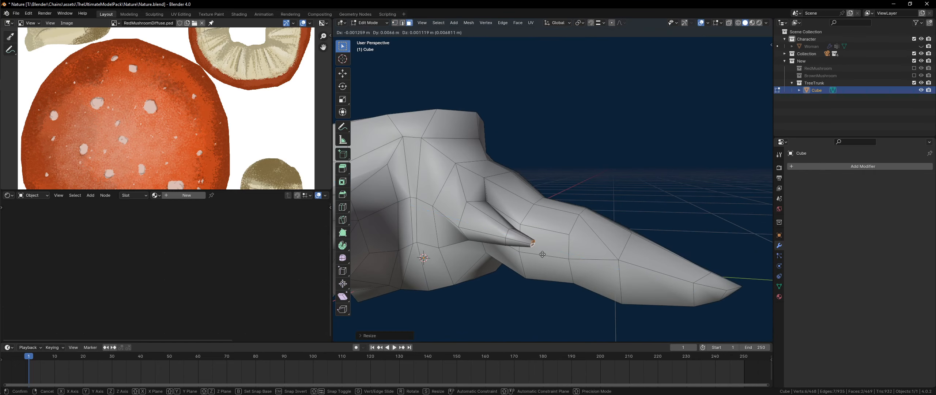
left_click(545, 260)
- Select an edge near the small root's tip and move it to refine the taper
left_click(521, 240, "alt")
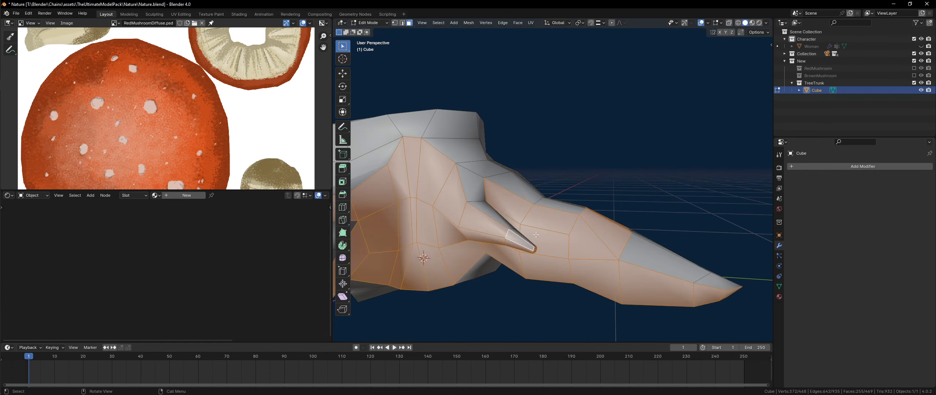
key("2")
left_click(509, 234, "alt")
key("g")
left_click(535, 230)
- Return the trunk to Object Mode and save the file
middle_click_drag(535, 230, 451, 296)
key("Tab")
scroll(476, 270, "down", 6)
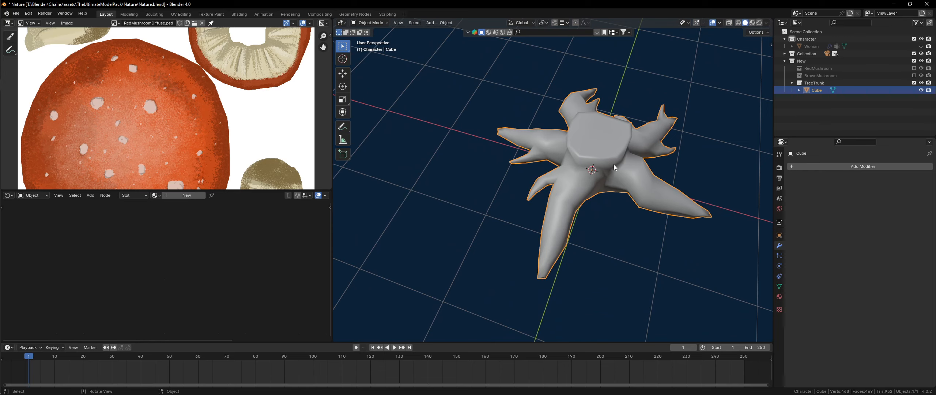
middle_click_drag(615, 180, 542, 197)
key("ctrl+s")
- Move, scale up and rotate the edge loop midway along the thick unbranched root
scroll(555, 172, "up", 3)
key("Tab")
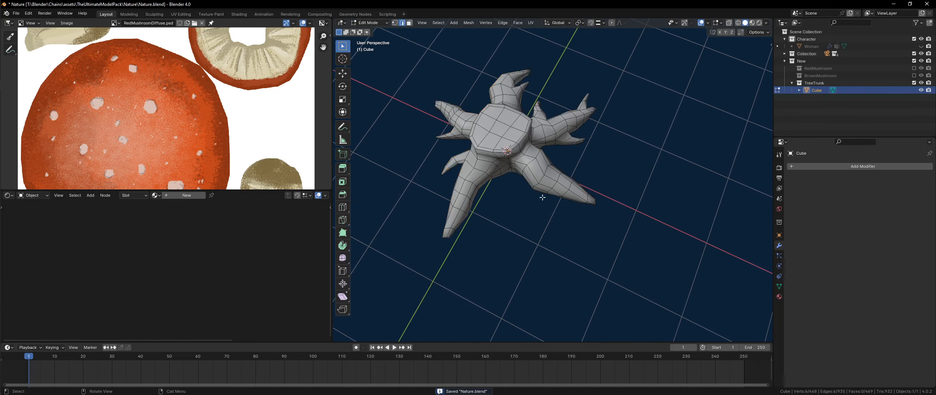
scroll(542, 198, "up", 5)
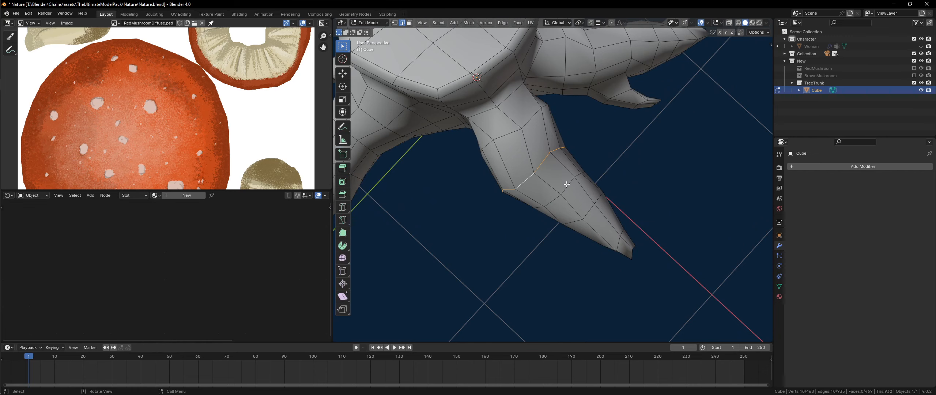
key("g")
key("s")
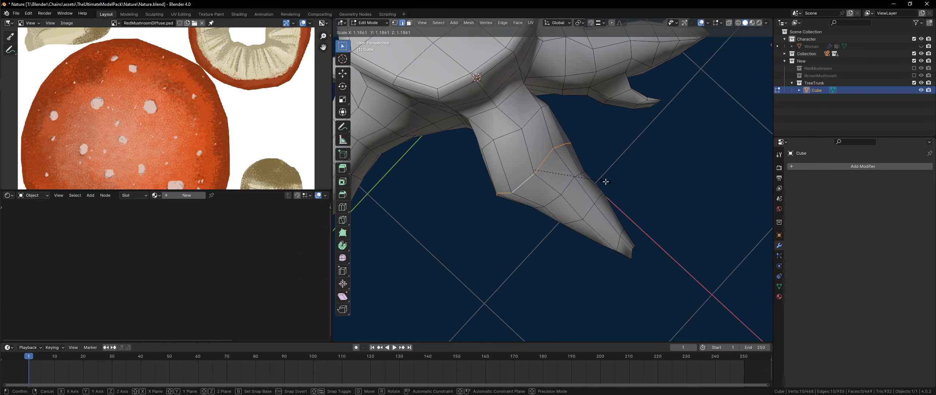
left_click(588, 200)
middle_click_drag(587, 199, 514, 217)
key("r")
left_click(629, 210)
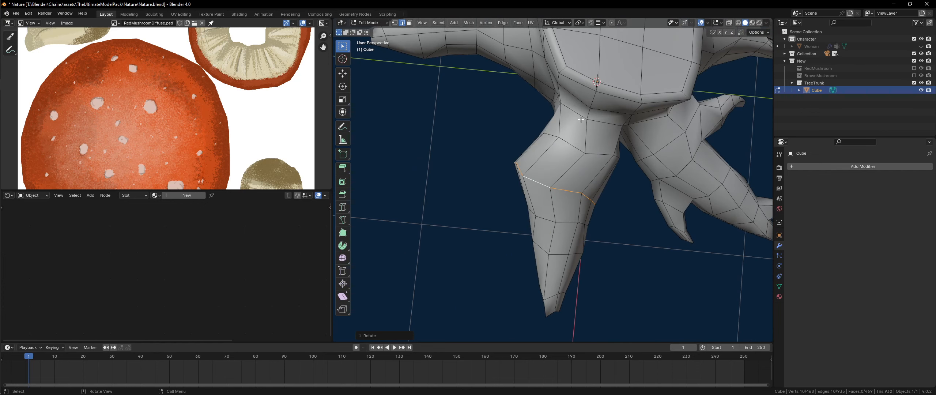
- Extrude a side branch from the faces on the flank of the thick root and scale its end down
middle_click_drag(466, 229, 543, 180)
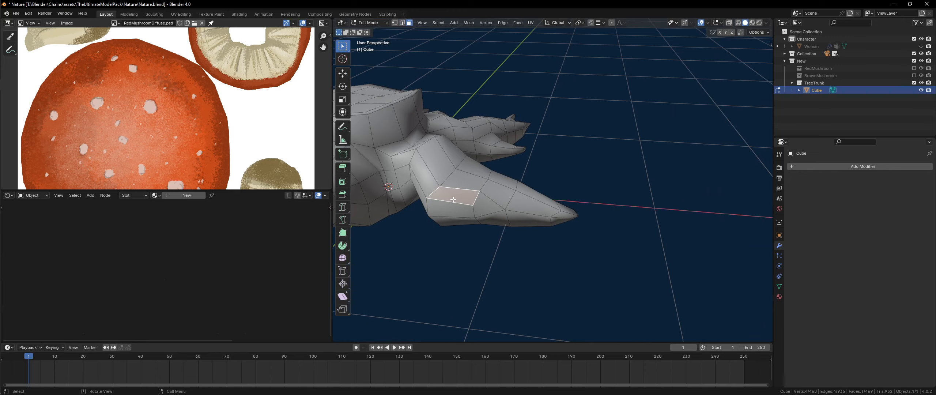
middle_click_drag(453, 199, 536, 139)
left_click(530, 169, "shift")
middle_click_drag(529, 169, 556, 159)
key("1")
middle_click_drag(497, 160, 514, 175)
key("3")
key("e")
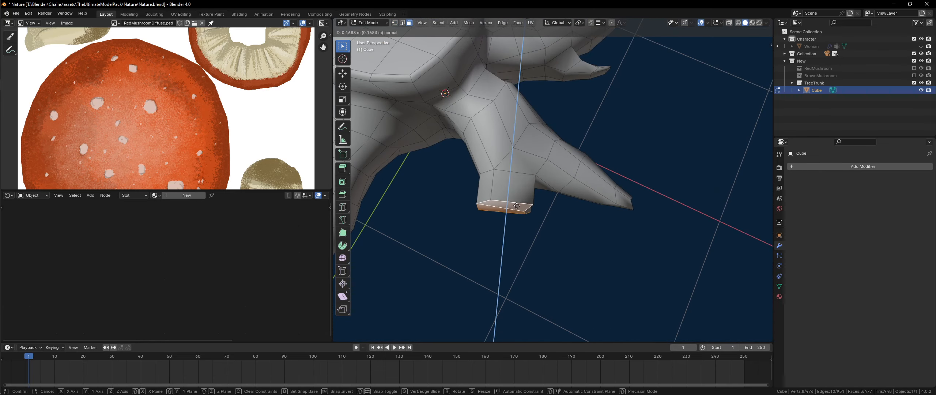
left_click(518, 219)
key("s")
left_click(558, 236)
middle_click_drag(558, 236, 523, 198)
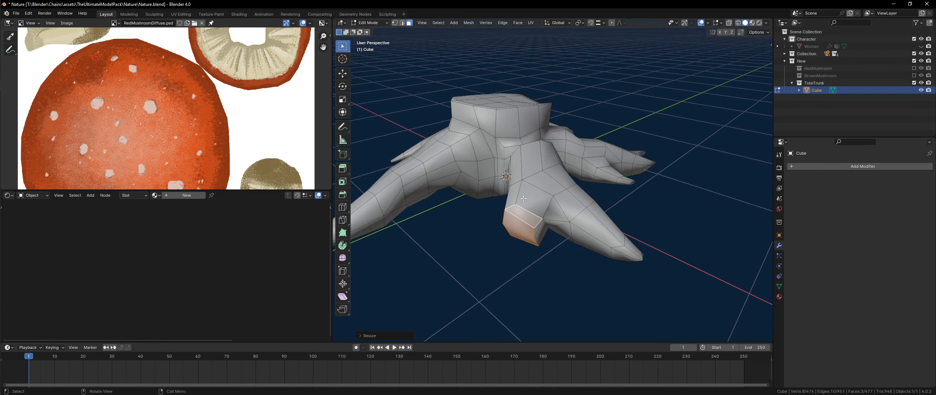
- Move the side branch's edge vertices and its end faces to reposition the stub
middle_click_drag(531, 234, 549, 194)
key("g")
left_click(546, 212)
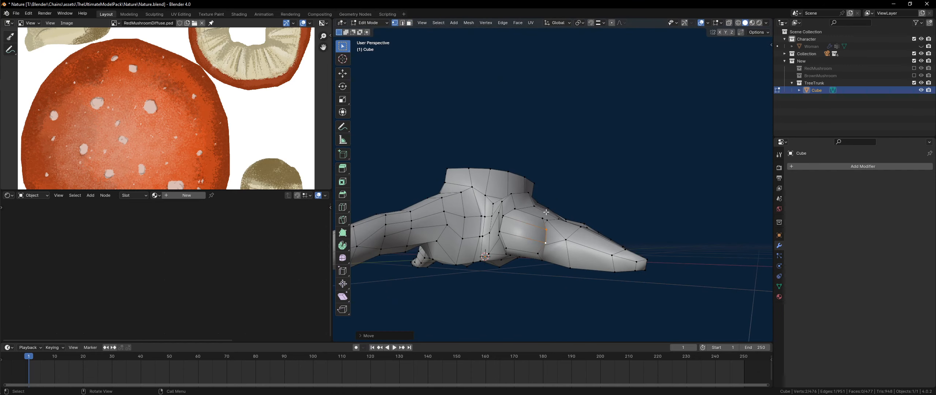
left_click(526, 217)
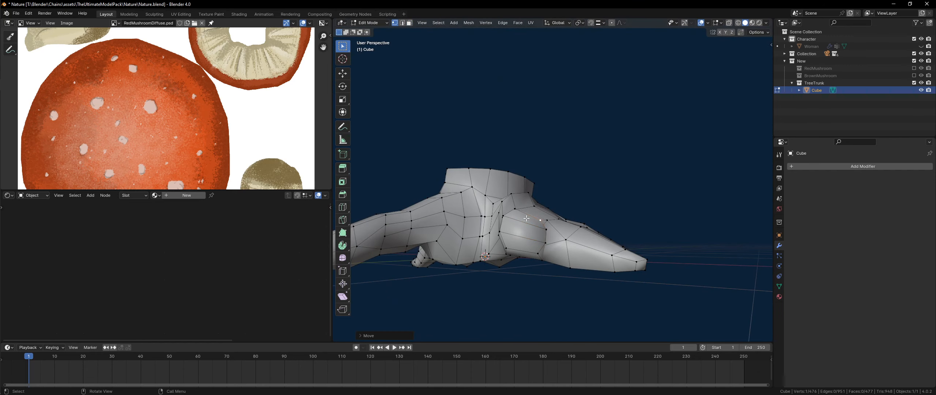
left_click(516, 243, "shift")
middle_click_drag(516, 243, 441, 250)
key("g")
left_click(445, 250)
- Move a vertex where the new side branch meets the thick root
middle_click_drag(493, 237, 566, 245)
key("1")
key("g")
left_click(566, 255)
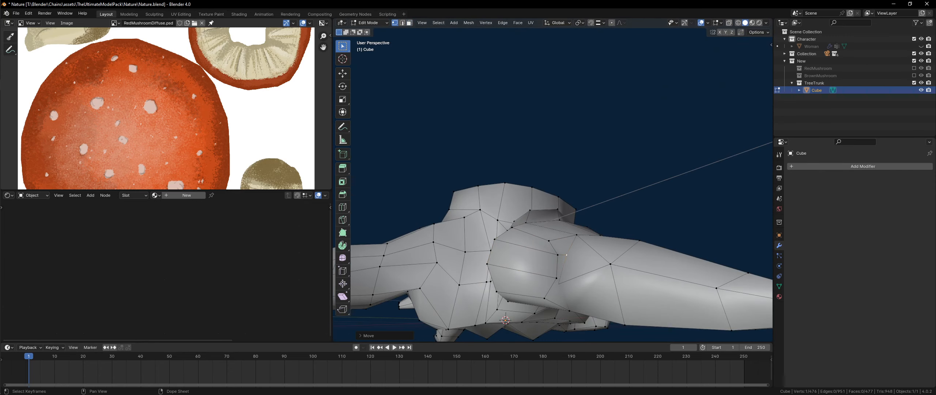
middle_click_drag(568, 251, 565, 221, "shift")
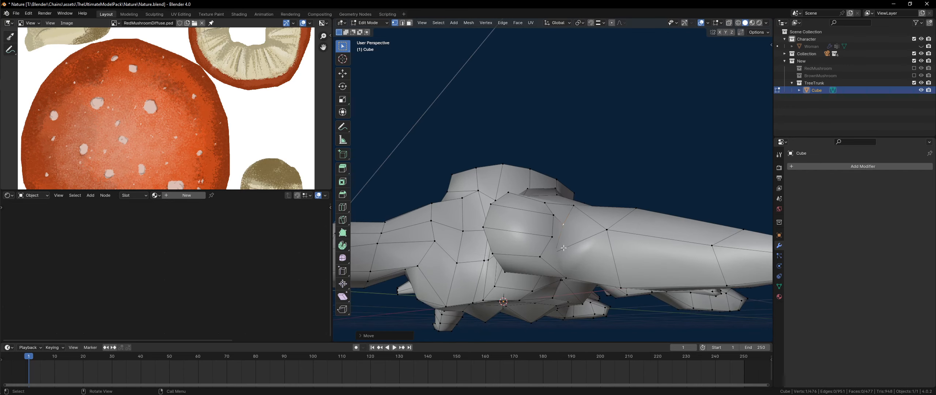
mouse_move(563, 247)
middle_mouse_down()
mouse_move(555, 251)
mouse_move(558, 269)
mouse_move(563, 256)
middle_mouse_up()
- Extrude the side branch's end faces outward, scale them down and move them into position
key("3")
left_click(541, 242, "shift")
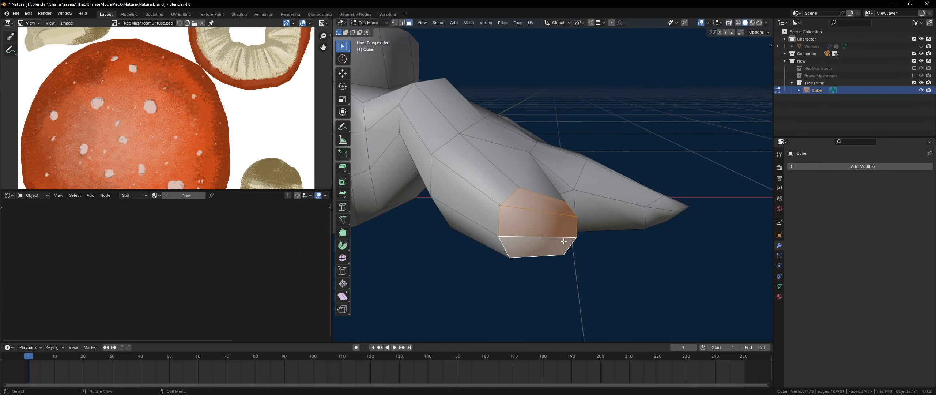
key("e")
left_click(662, 253)
key("s")
left_click(628, 248)
key("g")
left_click(652, 263)
middle_click_drag(652, 263, 683, 182)
scroll(637, 244, "down", 2)
key("g")
left_click(639, 249)
- Adjust vertices in the fork between the side branch and the thick root
scroll(639, 250, "up", 2)
scroll(682, 204, "up", 2)
key("1")
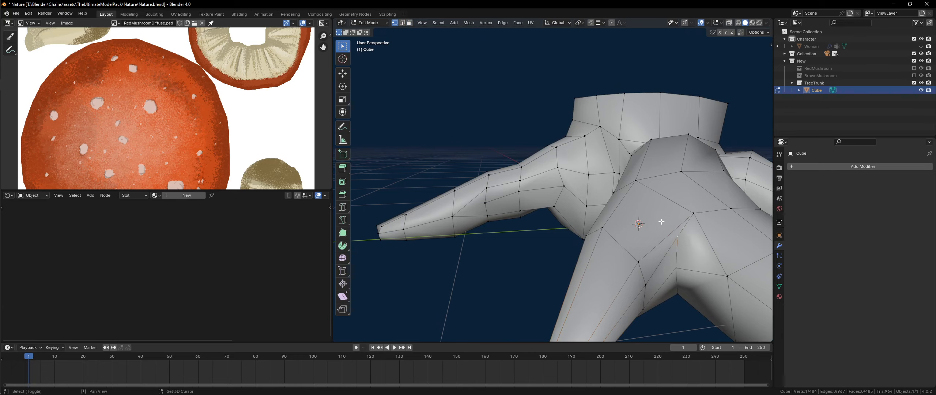
middle_click_drag(661, 222, 479, 268)
key("g")
left_click(668, 187)
left_click(620, 156)
- Extrude the side branch's end faces again, rotate them and scale them down to a tip
key("3")
left_click(500, 236, "shift")
key("e")
left_click(619, 254)
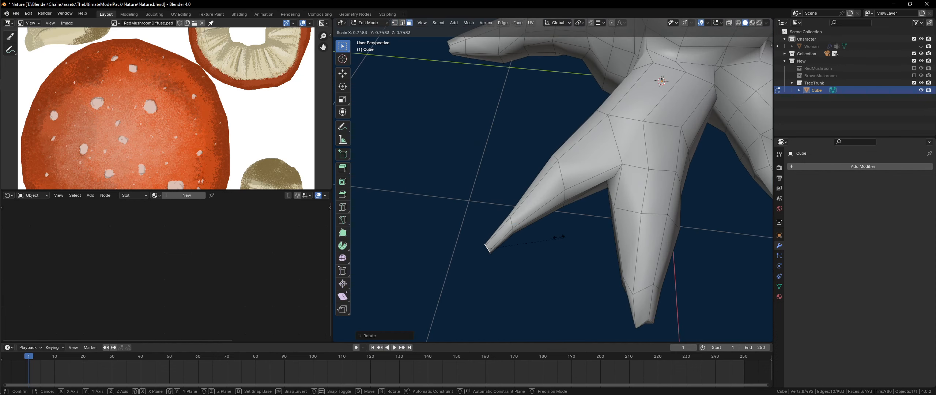
left_click(574, 244)
- Leave Edit Mode, save the file and reopen the trunk for editing
scroll(580, 248, "down", 3)
key("Tab")
middle_click_drag(581, 249, 527, 157)
scroll(573, 212, "down", 3)
key("ctrl+s")
scroll(555, 179, "up", 4)
key("Tab")
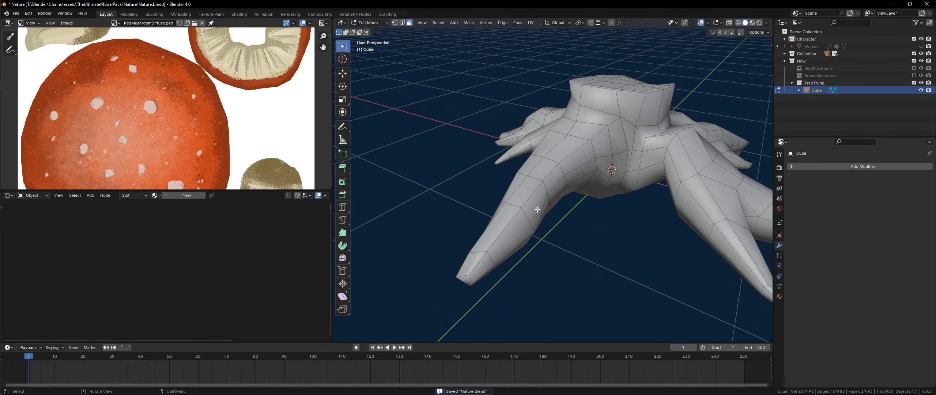
- Cut a new edge loop near the tip of the long root and select a face beside it
middle_click_drag(523, 234, 537, 289)
key("ctrl+r")
key("3")
left_click(517, 238, "shift")
key("e")
right_click(641, 313)
key("ctrl+z")
key("ctrl+z")
key("ctrl+z")
- Extrude a face near the root's tip, rotate and narrow it, extrude it again and adjust the tip of the resulting thin offshoot
key("e")
left_click(553, 257)
key("r")
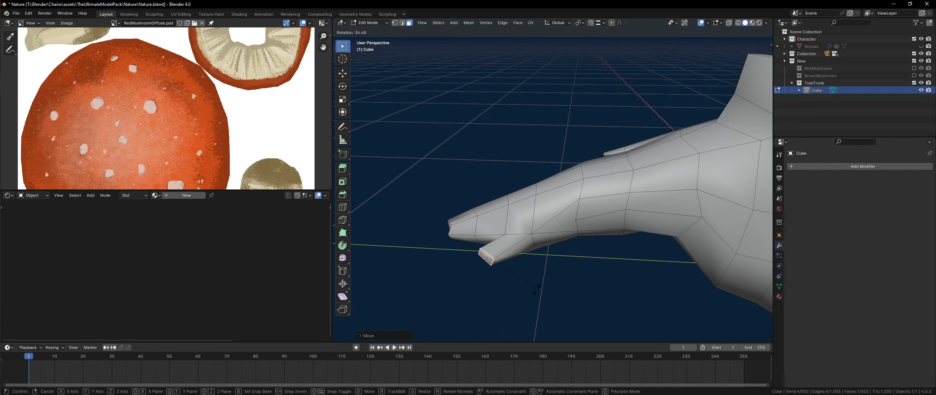
key("e")
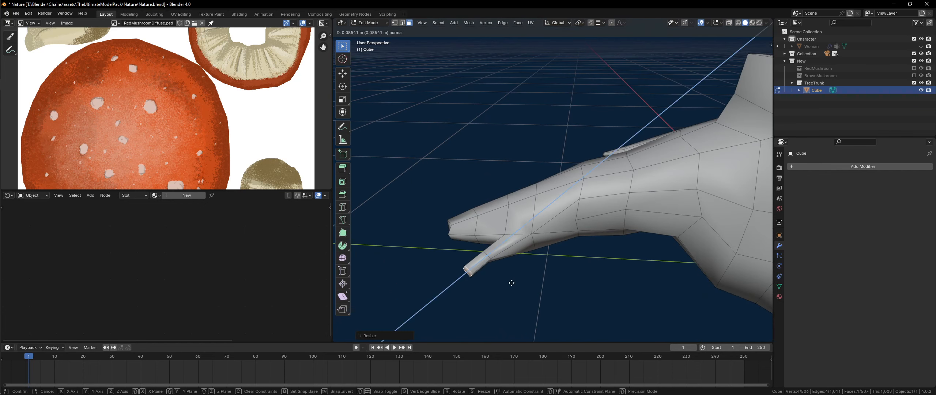
left_click(513, 276)
middle_click_drag(513, 276, 580, 252)
key("g")
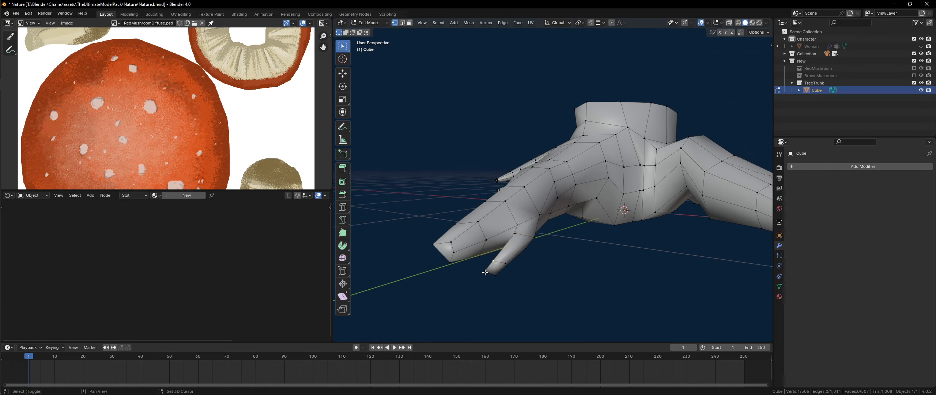
middle_click_drag(502, 269, 564, 299)
key("Tab")
- Move vertices on the side of the forked root horizontally with proportional editing, locking the Z axis
scroll(551, 259, "down", 5)
middle_click_drag(551, 258, 508, 215)
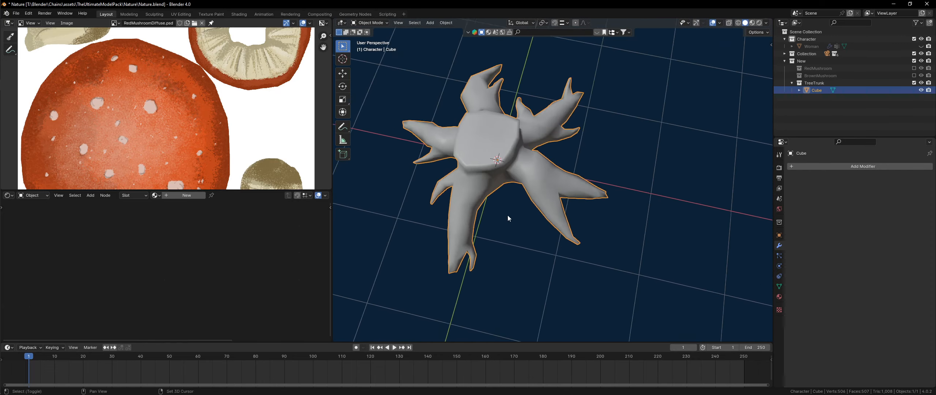
scroll(531, 203, "up", 4)
key("Tab")
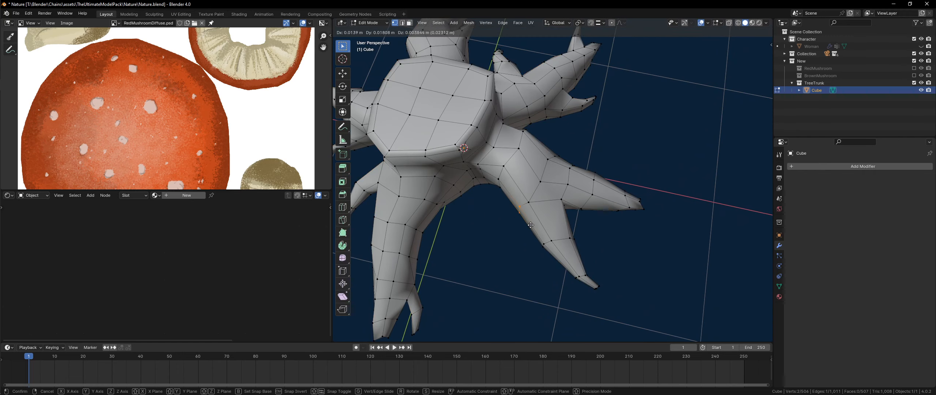
middle_click_drag(525, 228, 524, 238)
key("o")
key("g")
key("z")
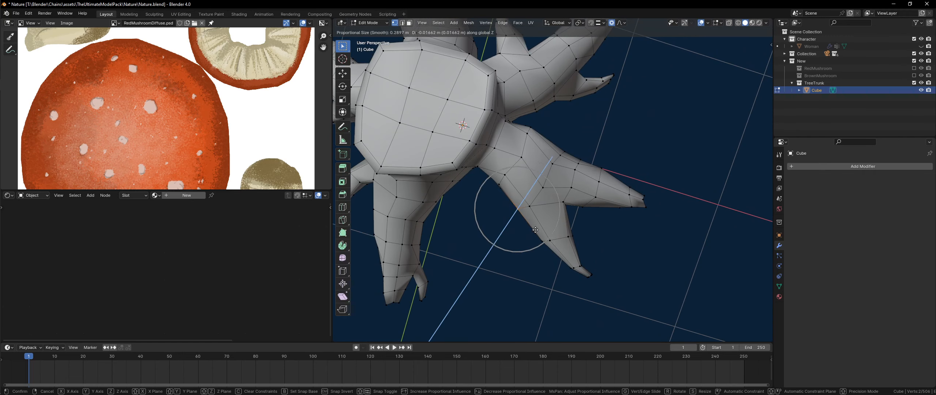
scroll(541, 223, "up", 1)
key("shift+z")
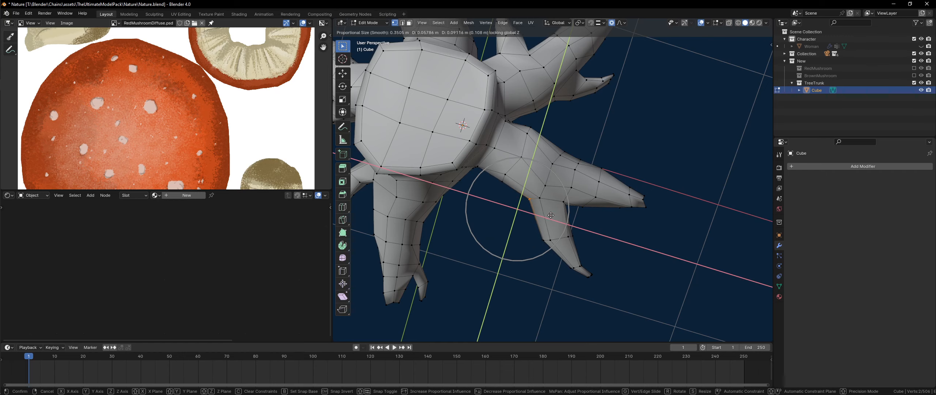
left_click(551, 215)
- Move vertices on the opposite side of the forked root horizontally with proportional editing, then leave Edit Mode
middle_click_drag(551, 215, 564, 196)
left_click(564, 196, "alt")
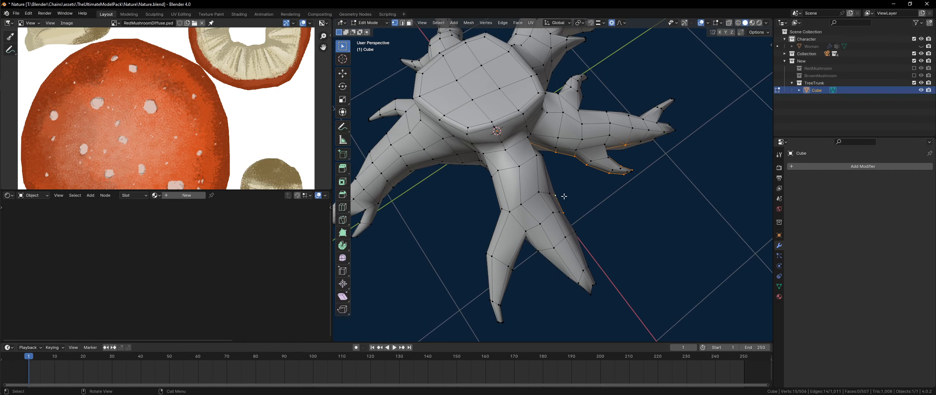
key("g")
key("shift+z")
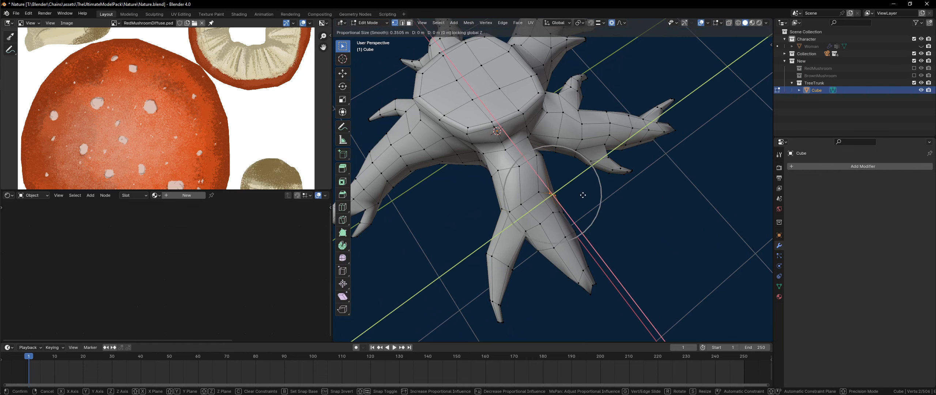
left_click(574, 199)
key("Tab")
scroll(574, 199, "down", 4)
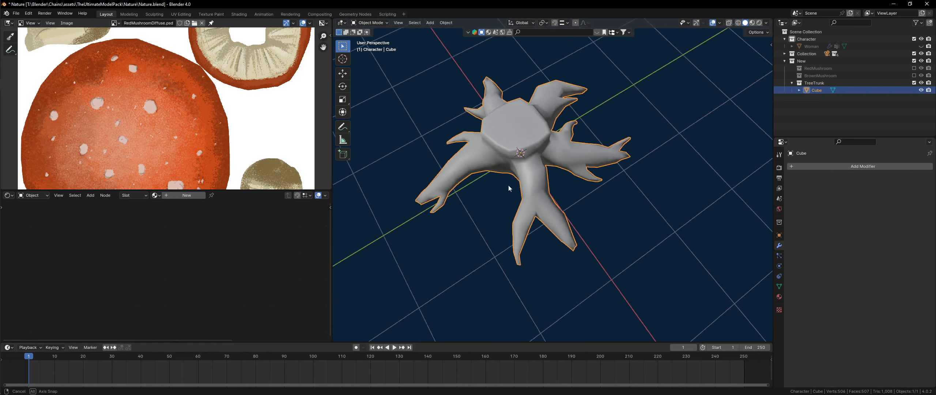
- Extrude two faces at the trunk's base between two roots and scale them down to start a small root
mouse_move(508, 185)
middle_mouse_down()
mouse_move(464, 157)
mouse_move(537, 155)
mouse_move(474, 181)
mouse_move(505, 193)
mouse_move(485, 232)
mouse_move(515, 193)
middle_mouse_up()
scroll(537, 154, "up", 2)
key("Tab")
key("e")
left_click(515, 209)
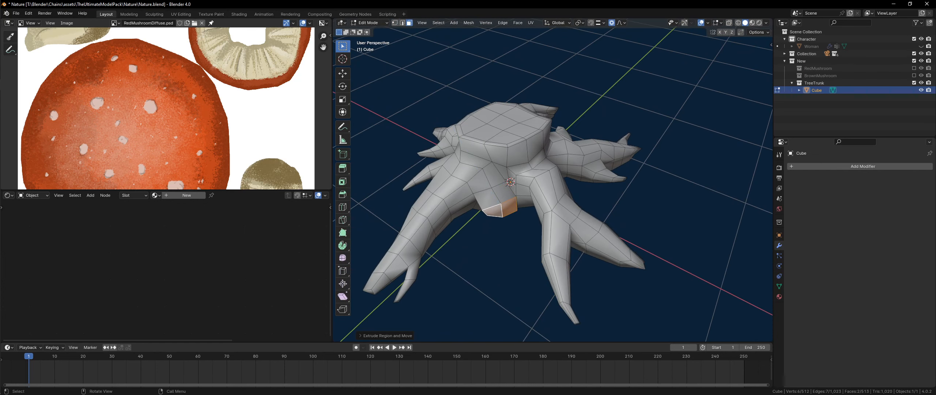
key("s")
left_click(542, 201)
middle_click_drag(542, 201, 546, 222)
key("s")
left_click(547, 227)
- Extrude the small root's end faces again and rotate them about the Z axis
key("e")
left_click(530, 243)
key("r")
right_click(542, 231)
key("r")
key("z")
left_click(525, 272)
- Adjust the vertices at the end of the small root vertically
middle_click_drag(525, 271, 525, 219)
scroll(525, 212, "up", 4)
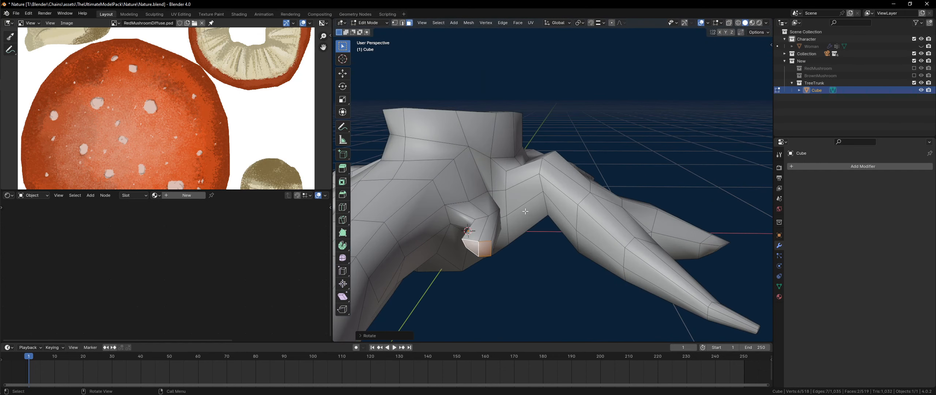
left_click(482, 242, "shift")
key("g")
key("z")
left_click(478, 236)
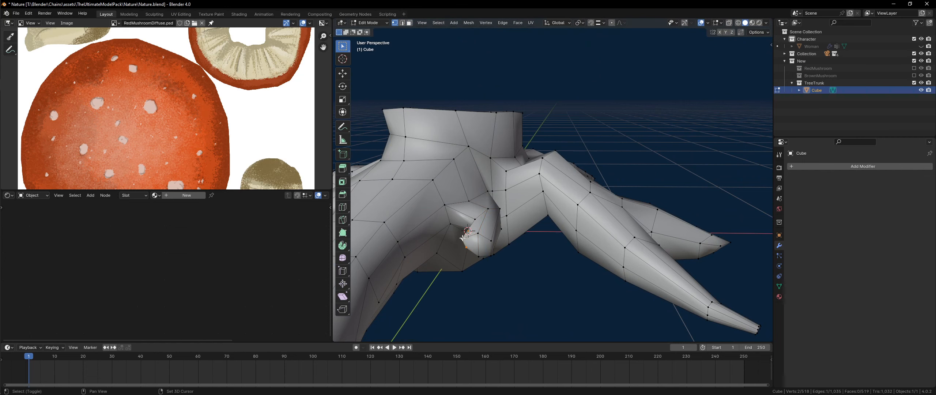
- Extrude the small root's end faces outward, scale them down and move them into a pointed tip
middle_click_drag(490, 255, 579, 287)
key("e")
left_click(490, 235)
key("s")
left_click(486, 270)
key("g")
left_click(495, 293)
- Move the vertices where the small root joins the trunk to smooth the transition
scroll(504, 270, "down", 3)
scroll(535, 237, "down", 2)
scroll(527, 216, "up", 3)
middle_click_drag(535, 236, 487, 194)
left_click(532, 217)
key("g")
left_click(534, 215)
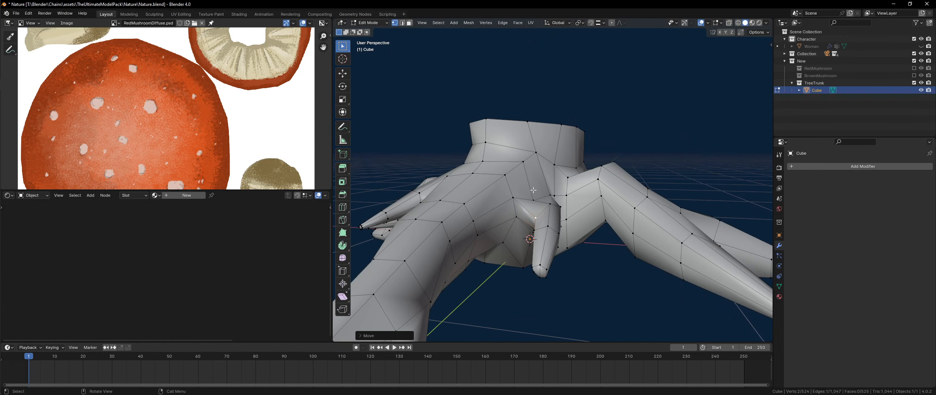
left_click(532, 200)
key("g")
left_click(533, 190)
key("g")
left_click(550, 200)
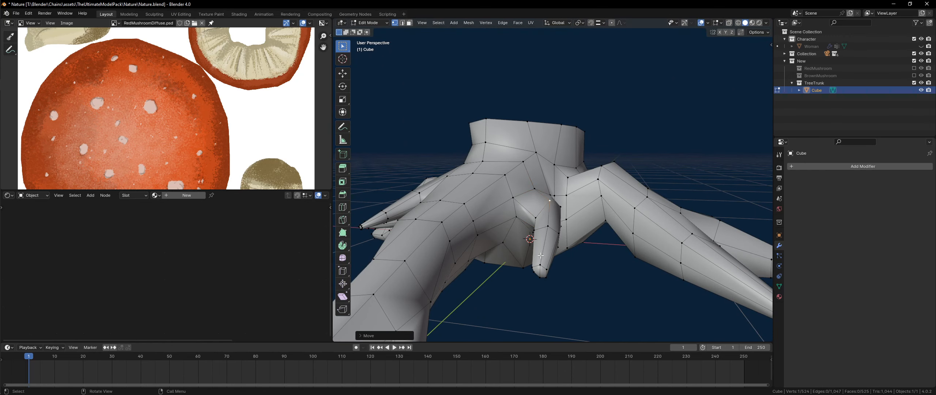
- Rotate the small root's tip faces and adjust their scale
middle_click_drag(542, 263, 600, 282)
key("r")
left_click(607, 267)
scroll(600, 282, "down", 7)
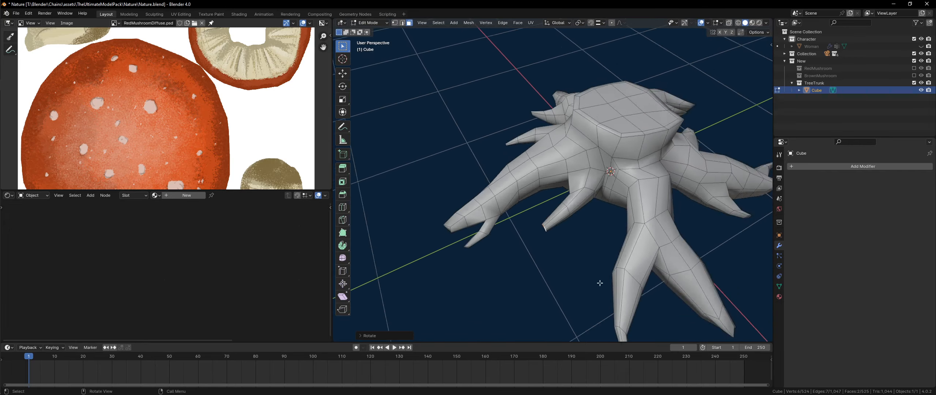
key("Tab")
middle_click_drag(561, 241, 614, 233)
scroll(614, 233, "up", 4)
key("Tab")
middle_click_drag(516, 279, 562, 171, "shift")
key("s")
left_click(524, 232)
- Leave Edit Mode and save the file
key("Tab")
scroll(520, 234, "down", 3)
key("ctrl+s")
- Extrude two side faces near the end of an unbranched root, scale them down and move them outward as a new branch
key("Tab")
middle_click_drag(505, 196, 479, 207)
left_click(518, 207)
left_click(525, 220, "shift")
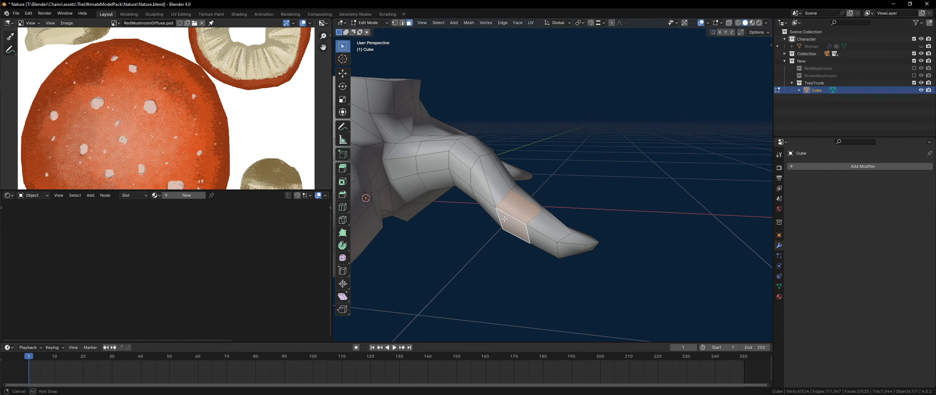
middle_click_drag(574, 220, 518, 224)
key("e")
left_click(501, 222)
key("s")
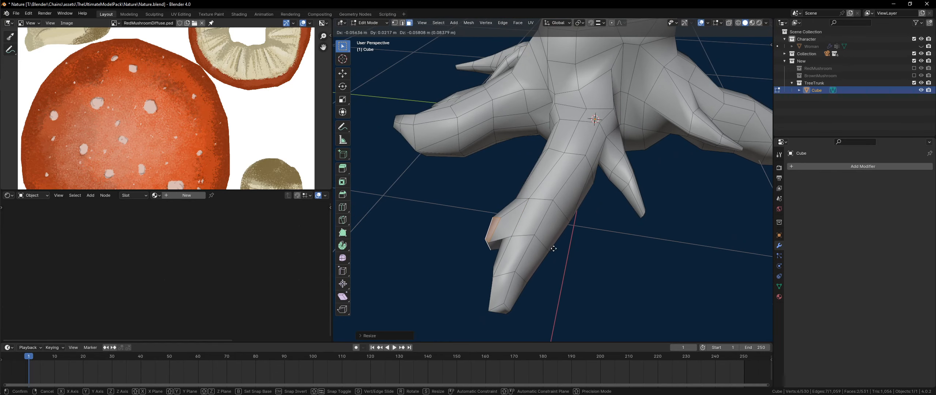
left_click(553, 248)
- Reposition the vertices around the new branch stub and its fork with the root
middle_click_drag(512, 252, 546, 231)
key("1")
key("g")
middle_click_drag(467, 259, 538, 264)
left_click(501, 238)
left_click(483, 242)
key("g")
left_click(484, 241)
key("g")
left_click(541, 266)
left_click(466, 235)
middle_click_drag(461, 249, 440, 295)
key("g")
left_click(470, 258)
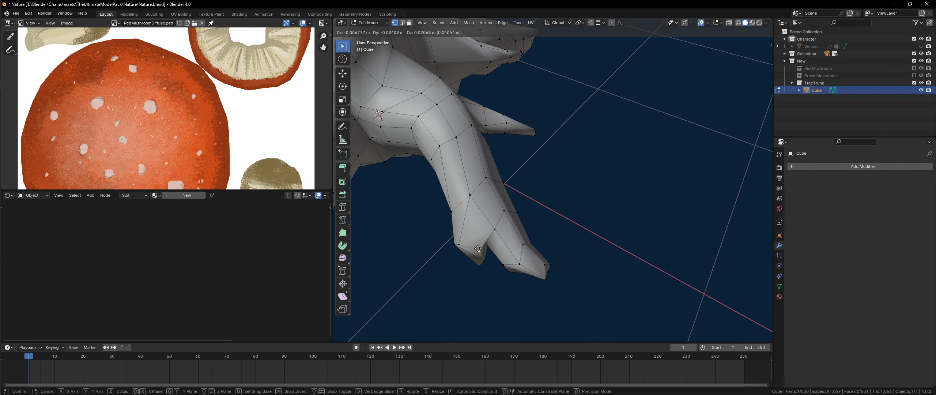
left_click(478, 248)
- Scale the branch's end faces, extrude them again, move and rotate them, and narrow them to a tip
middle_click_drag(478, 248, 503, 271)
left_click(475, 260, "shift")
key("s")
left_click(506, 254)
key("e")
left_click(503, 235)
key("g")
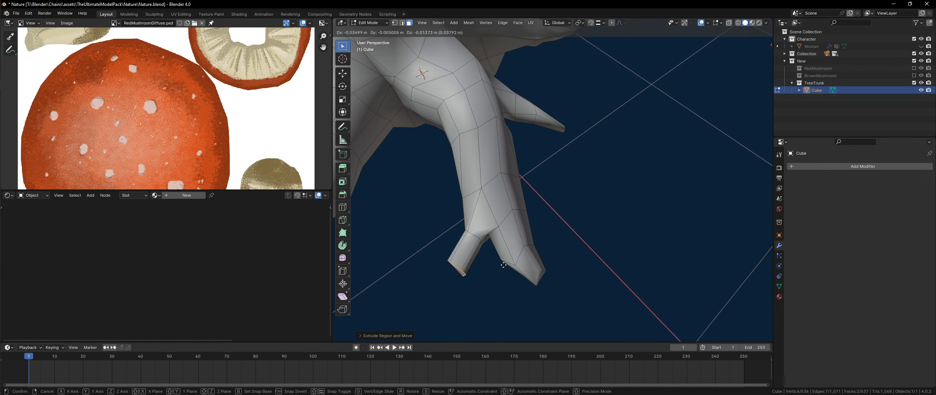
left_click(531, 261)
key("s")
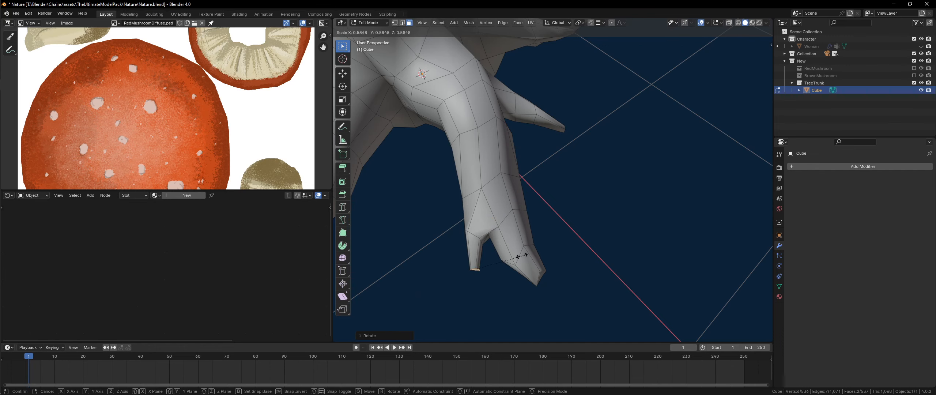
left_click(518, 256)
- Move a vertex on the root's inner side beside the new fork
middle_click_drag(518, 256, 478, 296)
key("g")
left_click(481, 274)
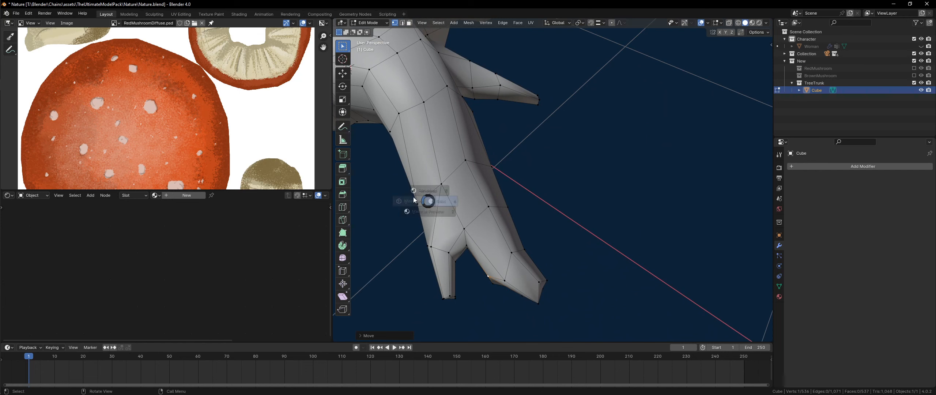
- Bend the root's outer side by moving vertices with proportional editing in wireframe, then return to solid shading in Object Mode
left_click(415, 200)
key("g")
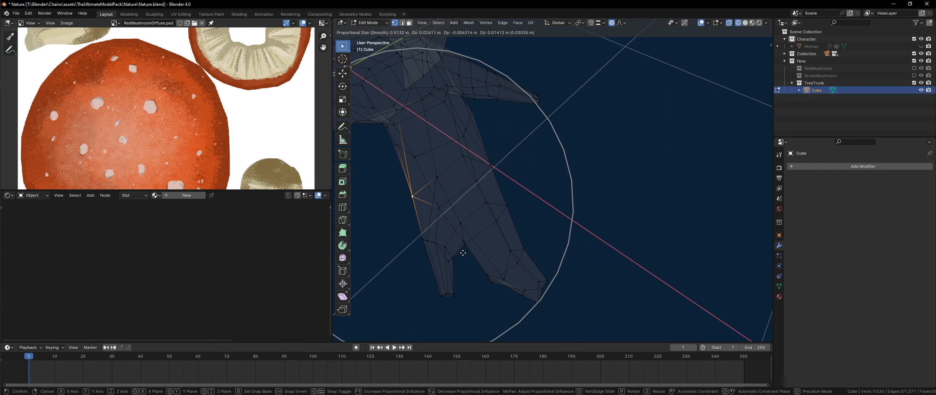
scroll(463, 249, "up", 3)
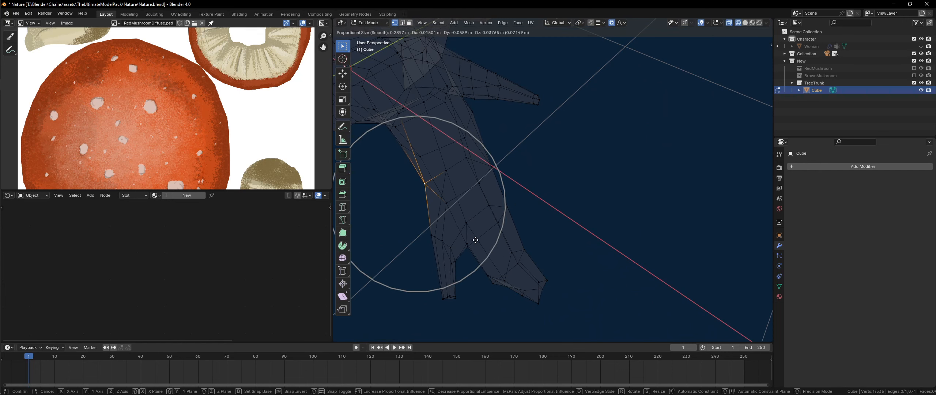
left_click(475, 240)
key("g")
left_click(494, 175)
mouse_move(493, 175)
middle_mouse_down()
mouse_move(480, 230)
mouse_move(456, 223)
middle_mouse_up()
key("Tab")
key("z")
left_click(512, 231)
- Select the new branch's tip in wireframe view, then scale and move it with proportional editing
mouse_move(512, 231)
middle_mouse_down()
mouse_move(535, 240)
mouse_move(534, 224)
mouse_move(474, 264)
mouse_move(529, 189)
mouse_move(475, 274)
middle_mouse_up()
scroll(473, 264, "up", 3)
key("Tab")
key("shift+z")
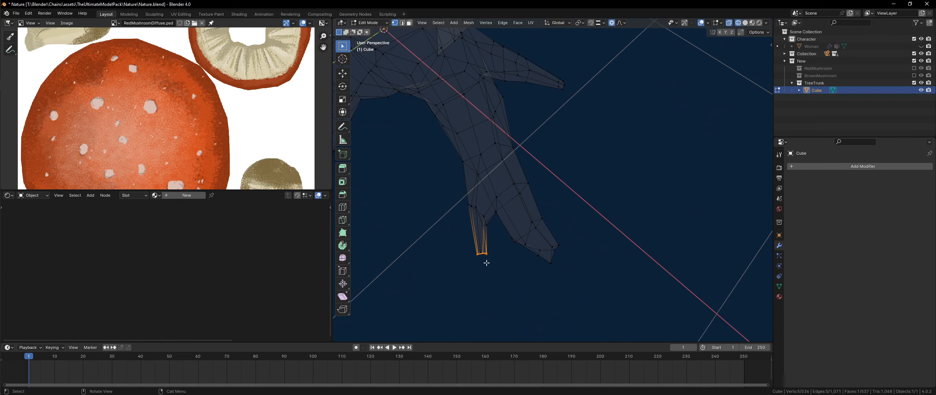
key("s")
right_click(542, 268)
left_click_drag(471, 251, 511, 271)
key("s")
scroll(523, 272, "up", 4)
left_click(508, 268)
key("g")
left_click(518, 267)
- Leave Edit Mode and return the trunk to solid shading
key("Tab")
scroll(538, 237, "down", 3)
key("shift+z")
scroll(566, 212, "down", 6)
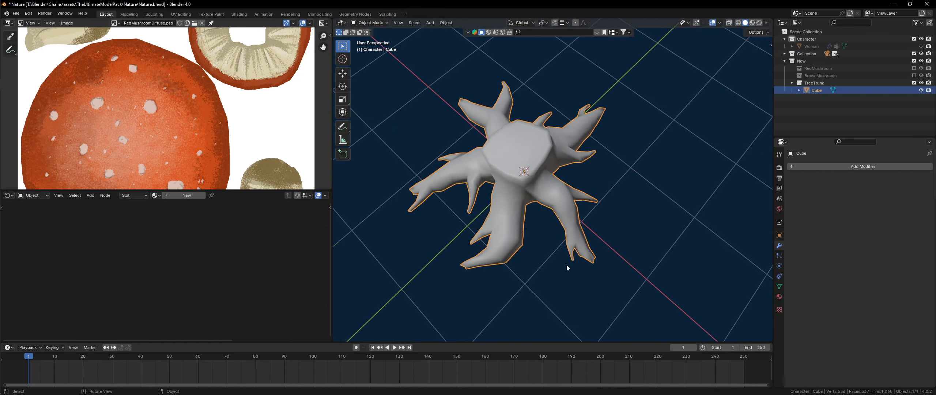
- Try smoothing the trunk with a Subdivision modifier at viewport level 1 and apply it to the mesh
middle_click_drag(566, 265, 570, 236)
scroll(538, 229, "up", 2)
key("Tab")
key("Tab")
key("ctrl+1")
key("Tab")
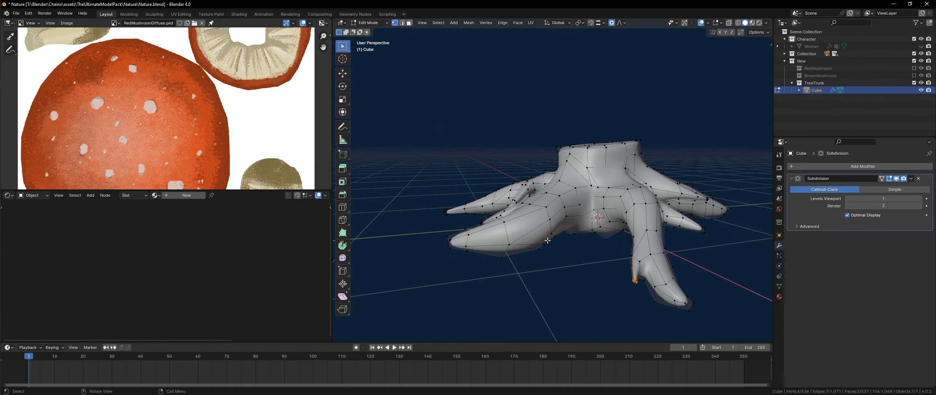
scroll(547, 244, "up", 2)
key("Tab")
key("ctrl+a")
key("Tab")
- Try to add a loop cut across the subdivided root and undo it
middle_click_drag(525, 267, 547, 168, "shift")
key("ctrl+r")
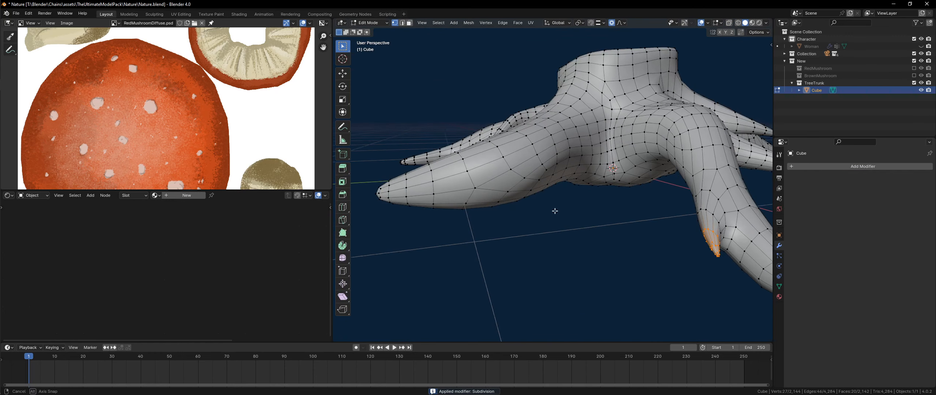
left_click(547, 168)
right_click(547, 168)
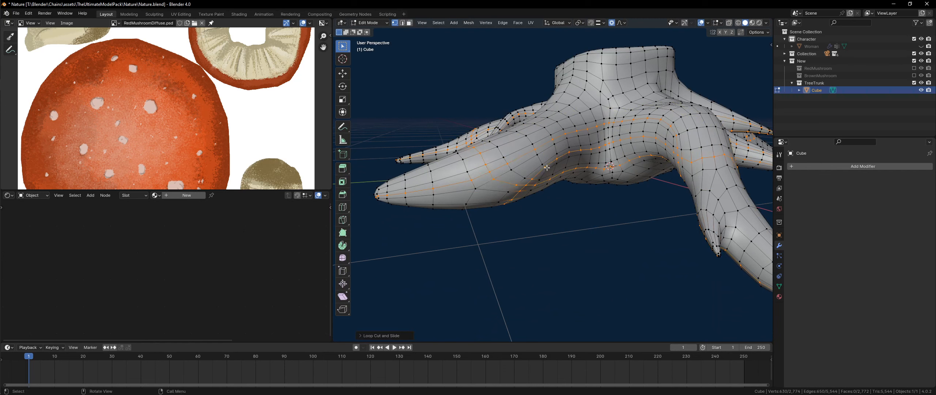
right_click(547, 160)
mouse_move(548, 158)
left_click(626, 201)
key("ctrl+z")
key("ctrl+z")
key("ctrl+r")
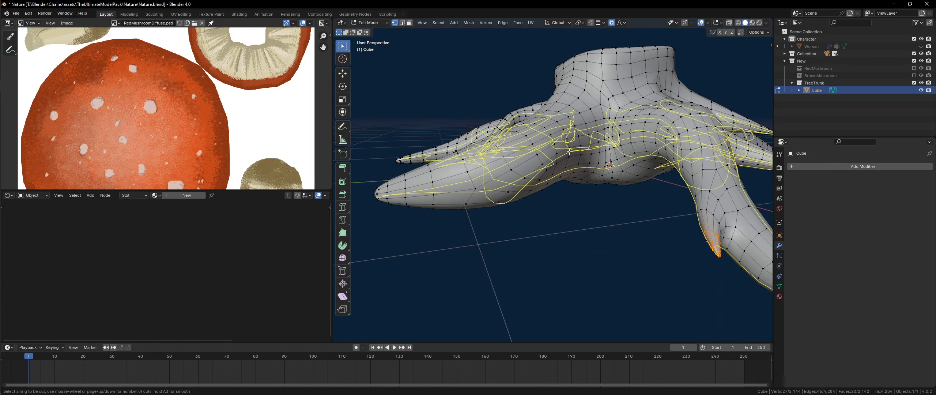
key("Escape")
- Revert the applied subdivision to the low-poly mesh and remove the trunk's Subdivision modifier
middle_click_drag(569, 152, 539, 213)
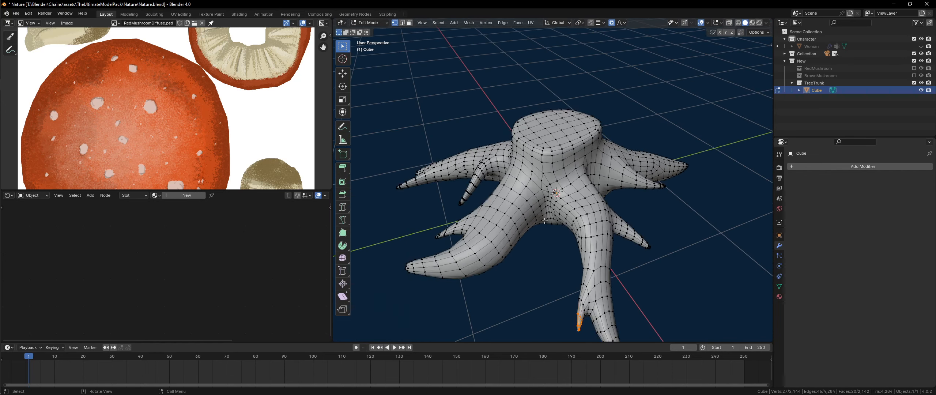
key("Tab")
key("Tab")
key("Tab")
key("ctrl+1")
key("Tab")
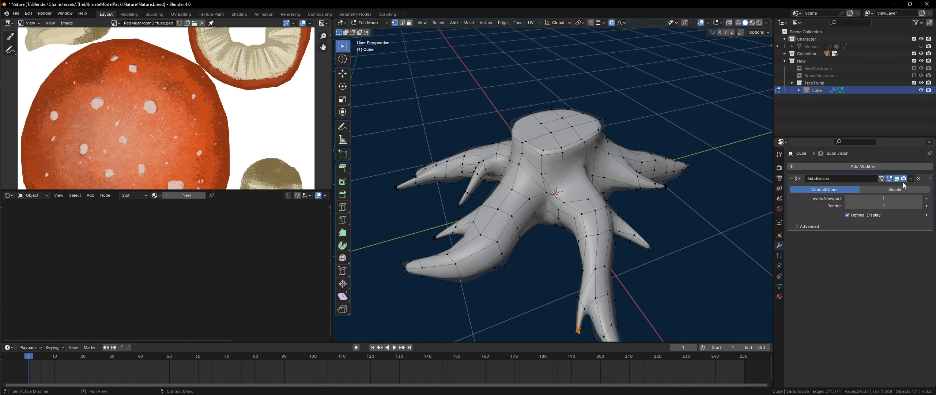
left_click(920, 179)
- Select the two vertices at the pointed corner of the trunk's top rim and move them slightly with proportional editing
scroll(570, 139, "up", 2)
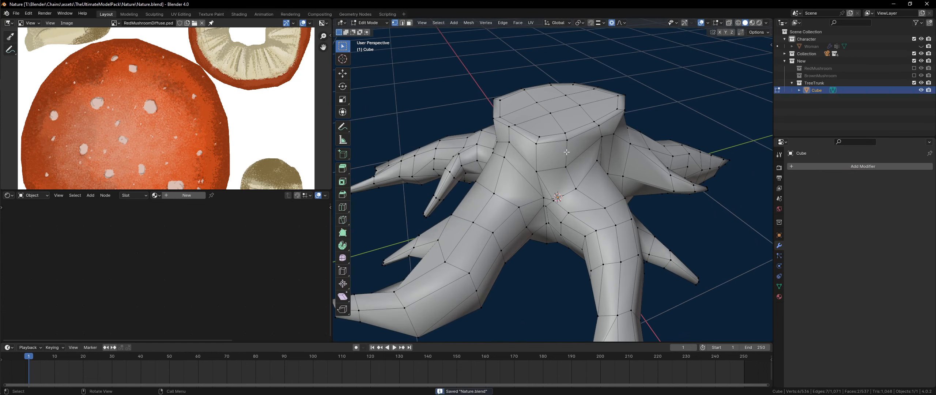
middle_click_drag(566, 151, 518, 239)
left_click_drag(515, 225, 522, 230)
key("g")
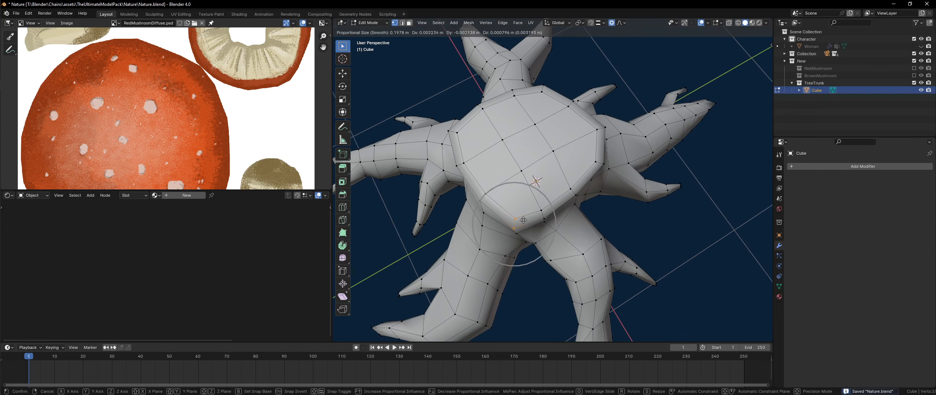
left_click(529, 187)
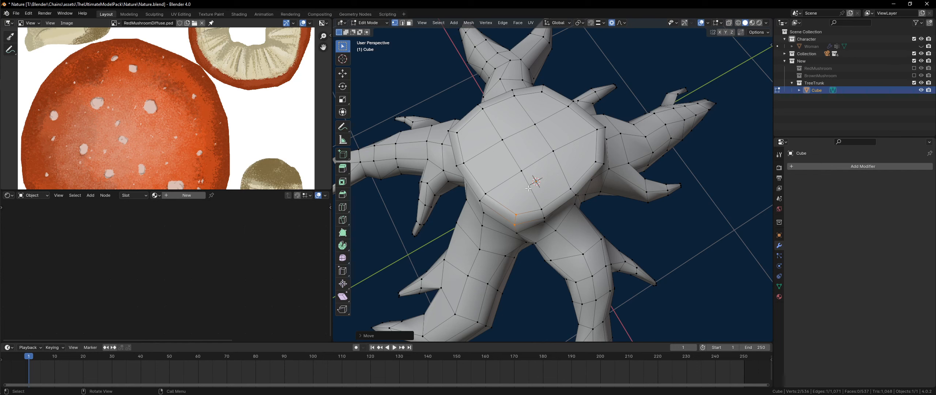
- Check the trunk from several sides and save the file
middle_click_drag(456, 167, 571, 223)
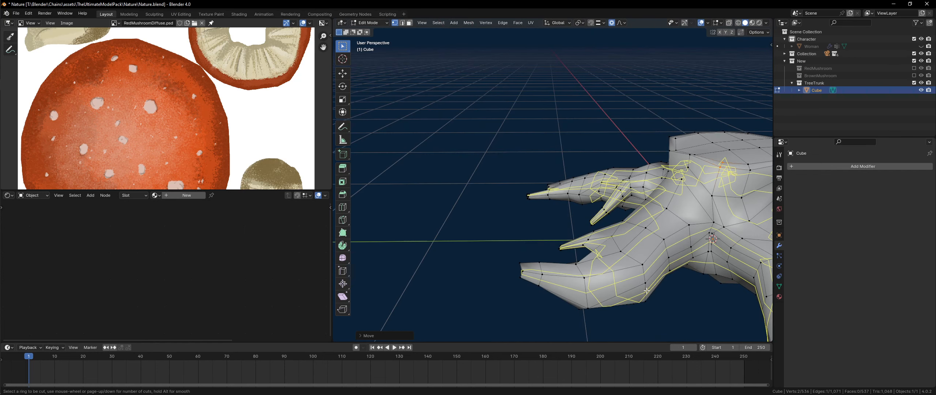
right_click(734, 178)
middle_click_drag(733, 178, 536, 233, "shift")
key("ctrl+s")
scroll(636, 198, "up", 2)
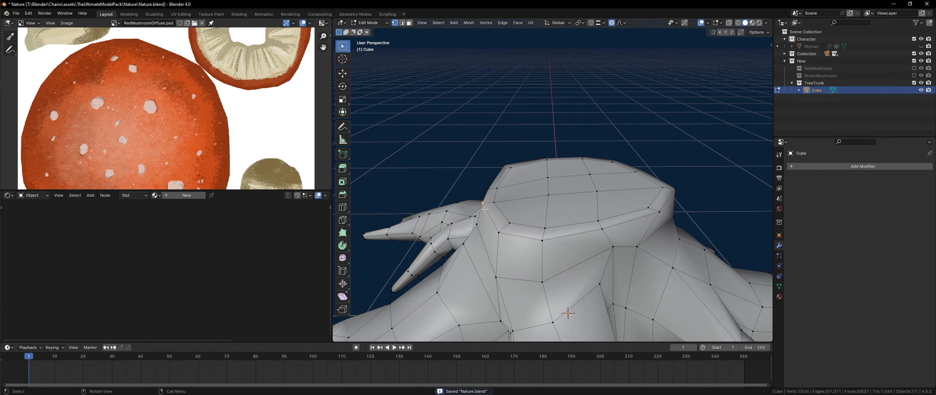
key("g")
right_click(491, 222)
middle_click_drag(491, 222, 531, 193)
- Select four faces along one side of the trunk's flat top and save the file again
key("3")
left_click(532, 210, "shift")
left_click(576, 214, "shift")
left_click(620, 201, "shift")
left_click(610, 194, "shift")
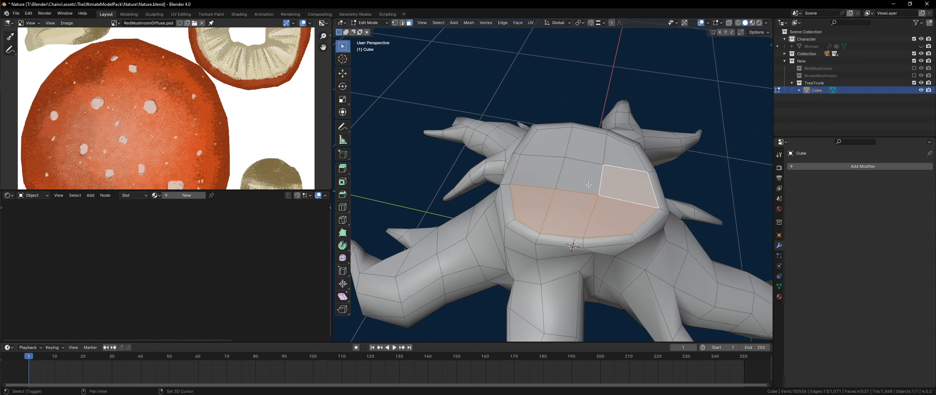
key("Tab")
scroll(532, 216, "down", 4)
key("ctrl+s")
middle_click_drag(531, 216, 575, 191)
scroll(563, 195, "up", 5)
key("Tab")
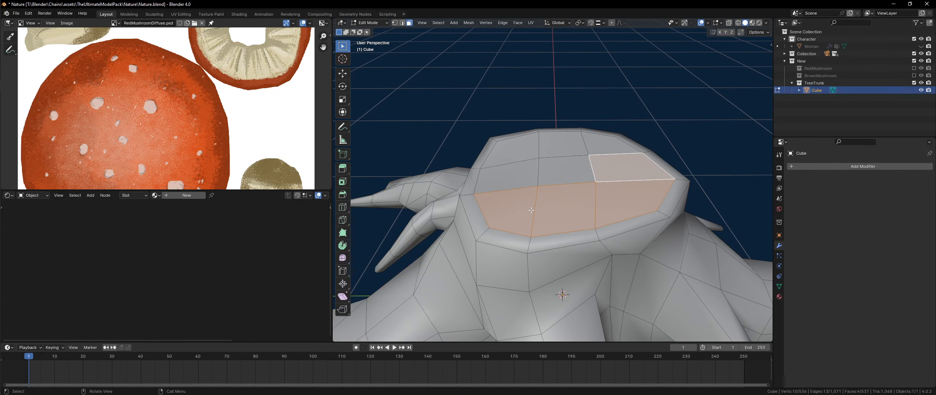
- Add a Subdivision modifier at viewport level 1 to the trunk and return to editing its mesh
key("Tab")
key("ctrl+1")
key("Tab")
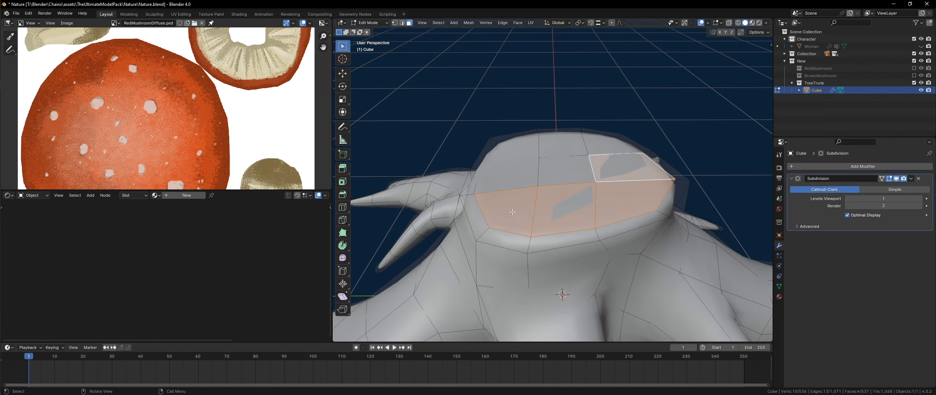
- Try adding a loop cut around the trunk just below the top rim and undo it
middle_click_drag(512, 212, 473, 265)
key("ctrl+r")
left_click(473, 266)
left_click(473, 253)
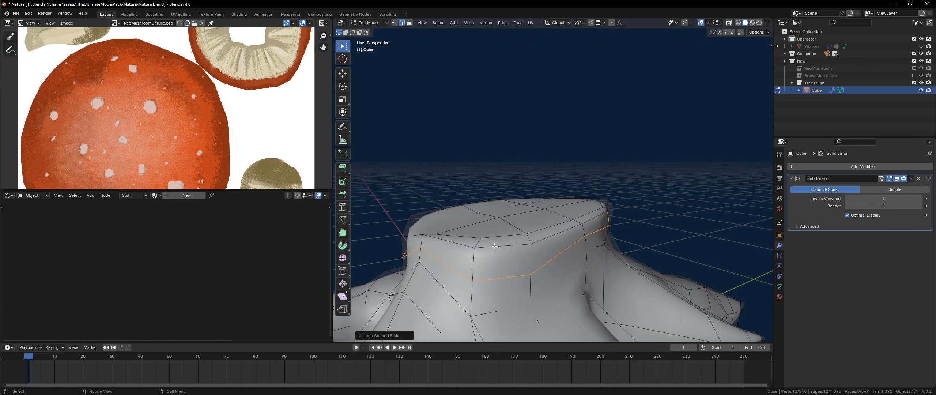
key("ctrl+z")
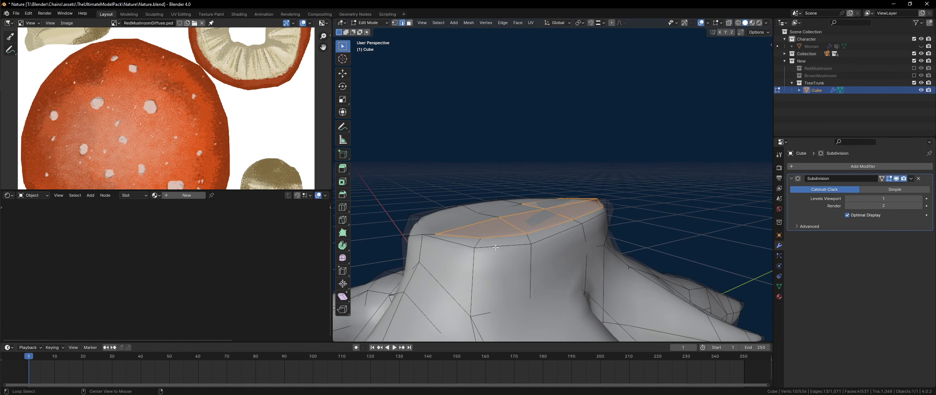
- Select the edge loop around the trunk's top rim, try beveling it and undo the bevel
left_click(495, 248, "alt")
key("ctrl+b")
key("Escape")
key("Tab")
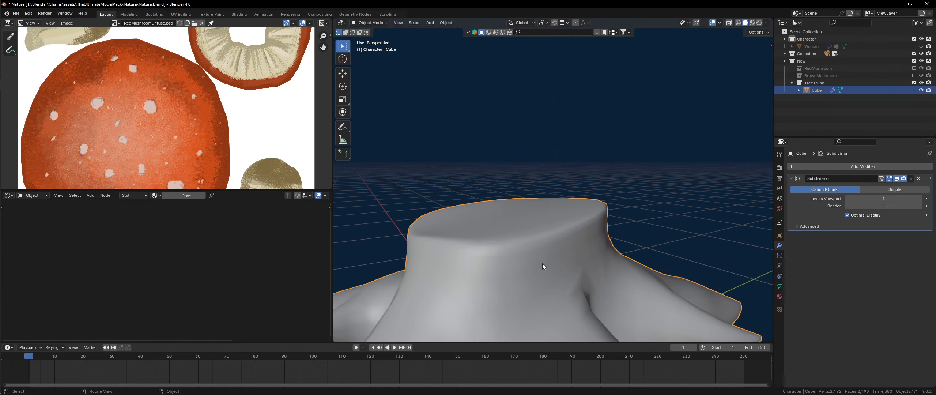
middle_click_drag(542, 263, 464, 273)
key("Tab")
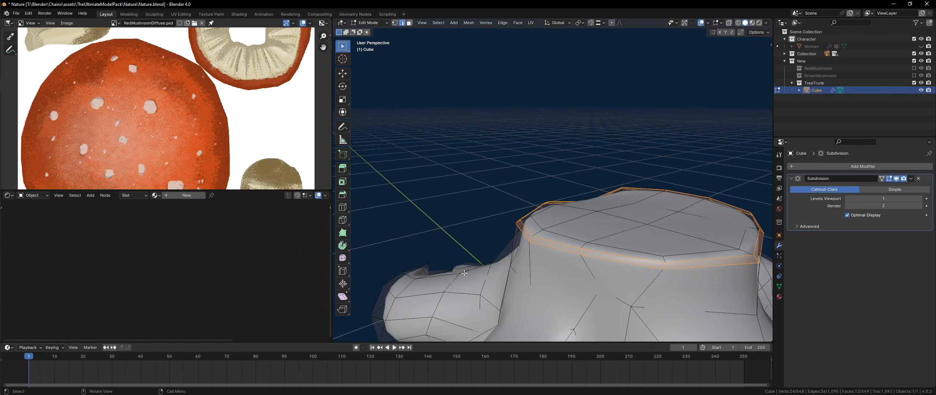
key("ctrl+z")
key("ctrl+z")
key("ctrl+z")
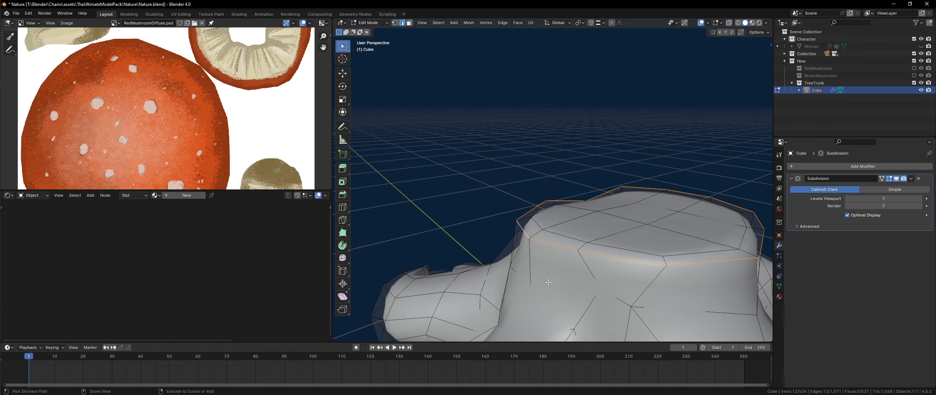
- Bevel the selected top rim edge loop with a narrow width
key("ctrl+b")
left_click(546, 314)
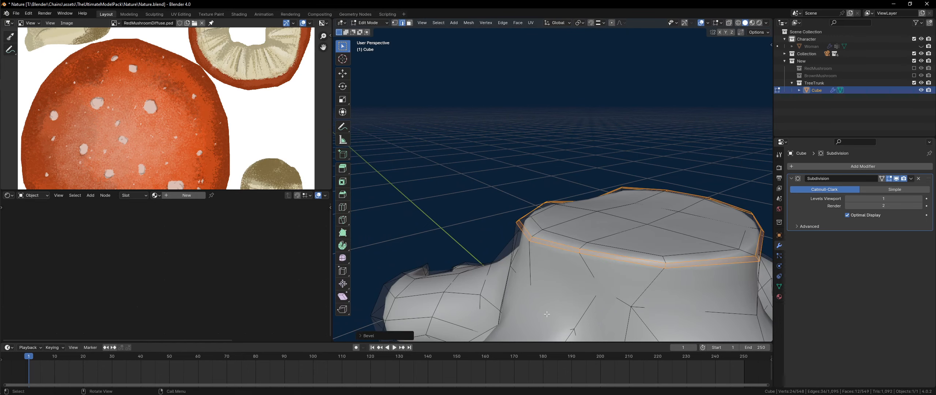
middle_click_drag(573, 271, 528, 289)
key("Tab")
key("Tab")
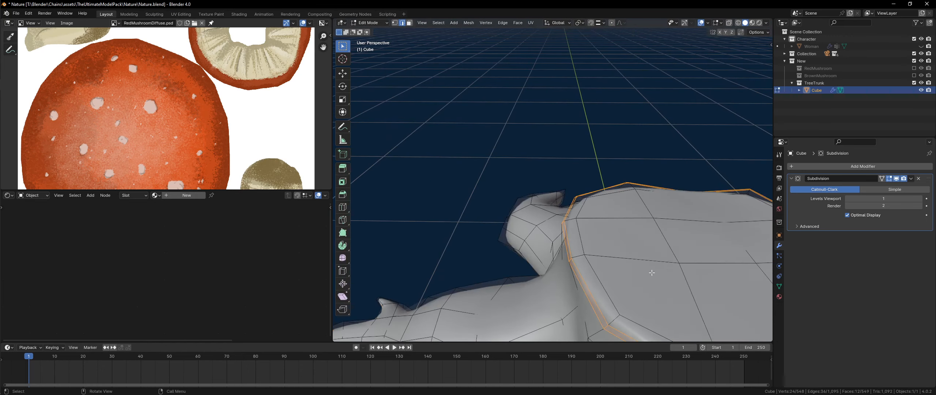
- Select all the faces of the flat top inside the rim and extrude them slightly downward
key("3")
middle_click_drag(652, 272, 572, 286, "shift")
left_click(573, 260)
left_click(665, 171, "ctrl+shift")
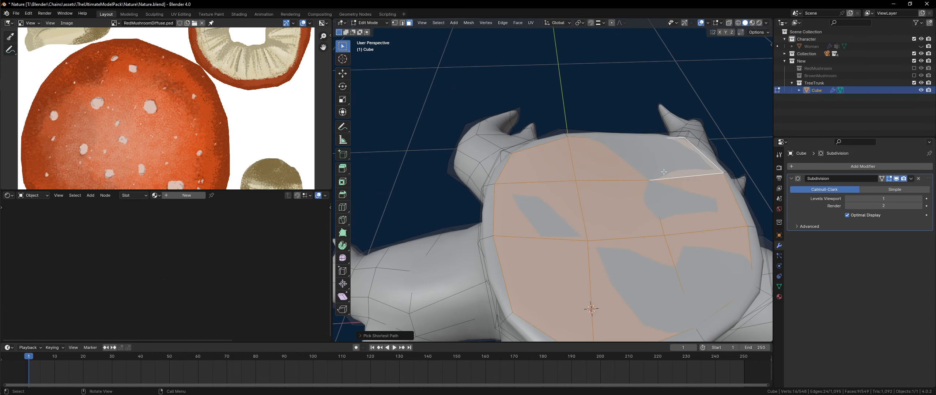
middle_click_drag(665, 174, 675, 154)
key("e")
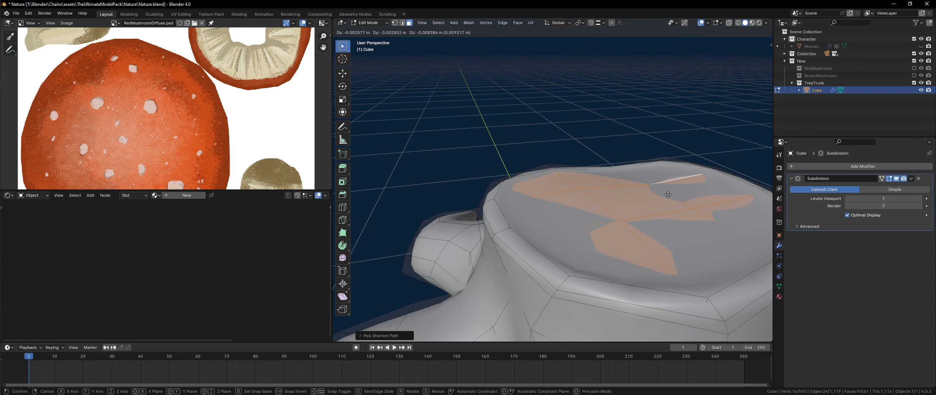
left_click(667, 201)
- Turn off the Subdivision modifier's display so the base mesh of the recessed top can be edited
scroll(546, 167, "up", 3)
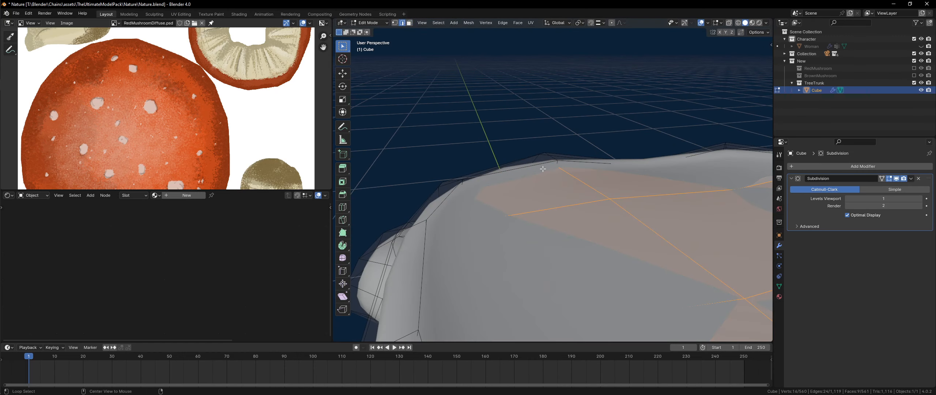
left_click(543, 168, "alt")
key("z")
key("shift+z")
mouse_move(531, 172)
middle_mouse_down()
mouse_move(489, 192)
mouse_move(494, 168)
middle_mouse_up()
key("shift+z")
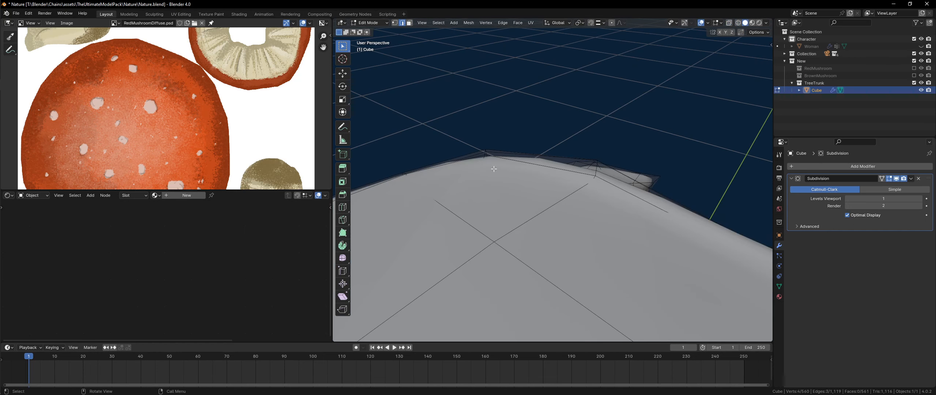
left_click(895, 179)
- Select the inner edge loop of the recessed top, scale it up slightly and bevel it narrowly
left_click(459, 172, "alt+shift")
middle_click_drag(459, 171, 506, 113)
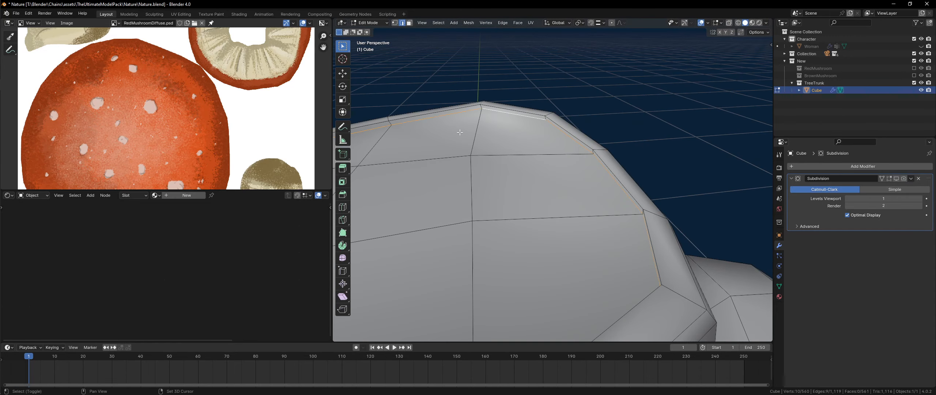
middle_click_drag(460, 133, 441, 146)
left_click(448, 145, "alt+shift")
scroll(706, 226, "down", 3)
key("s")
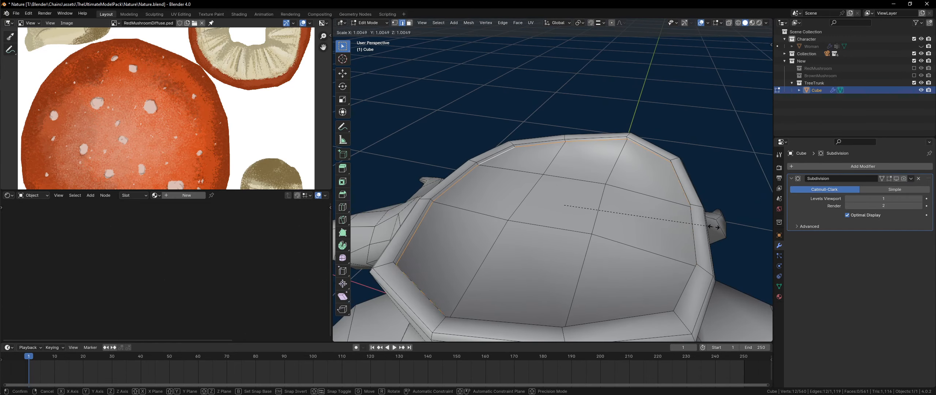
left_click(713, 227)
key("ctrl+b")
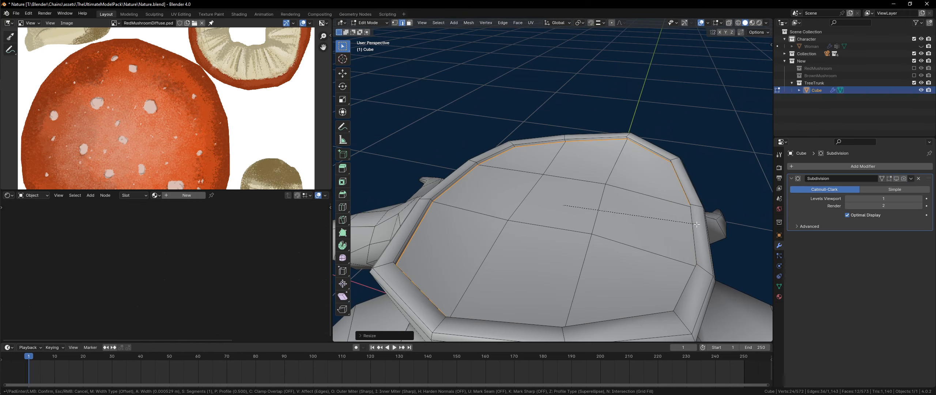
left_click(701, 228)
- Re-enable the Subdivision modifier's viewport, edit-mode and on-cage display, and inspect the smoothed trunk in Object Mode
key("Tab")
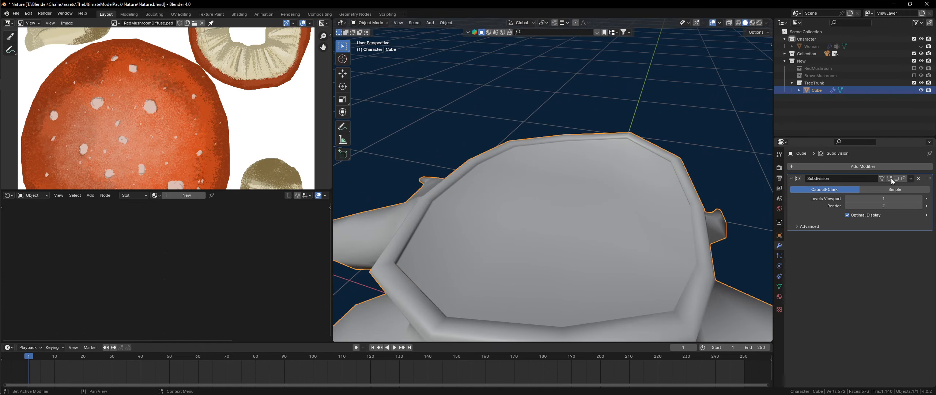
left_click_drag(895, 178, 874, 179)
scroll(644, 230, "down", 6)
middle_click_drag(635, 233, 554, 251)
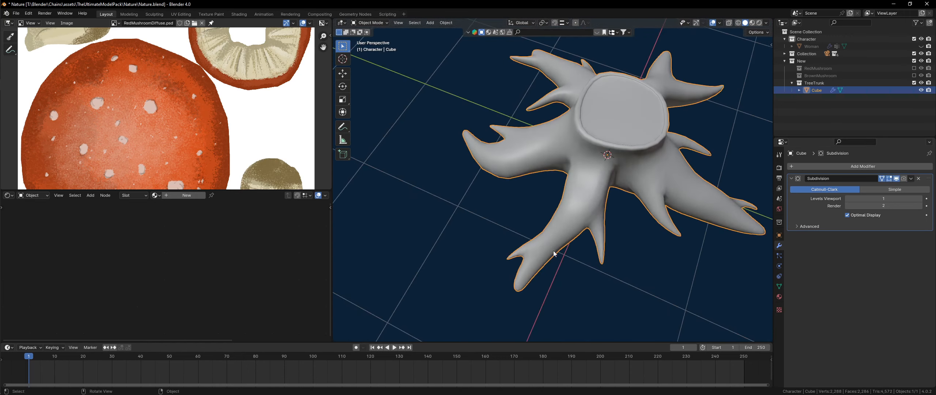
middle_click_drag(571, 198, 514, 288, "shift")
key("alt+a")
scroll(550, 254, "up", 3)
middle_click_drag(550, 254, 588, 255)
left_click(586, 256)
middle_click_drag(573, 284, 542, 214)
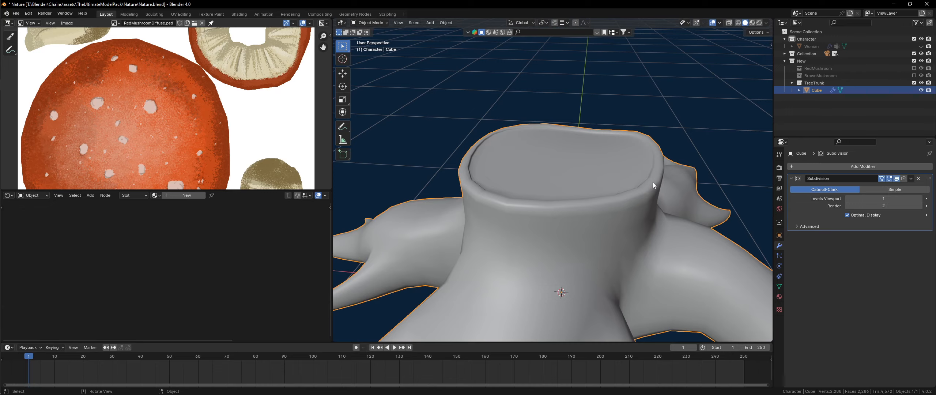
middle_click_drag(659, 186, 588, 226)
- Turn on proportional editing and move a single vertex on the trunk's side below the rim along the Z axis
key("Tab")
scroll(580, 187, "up", 3)
key("1")
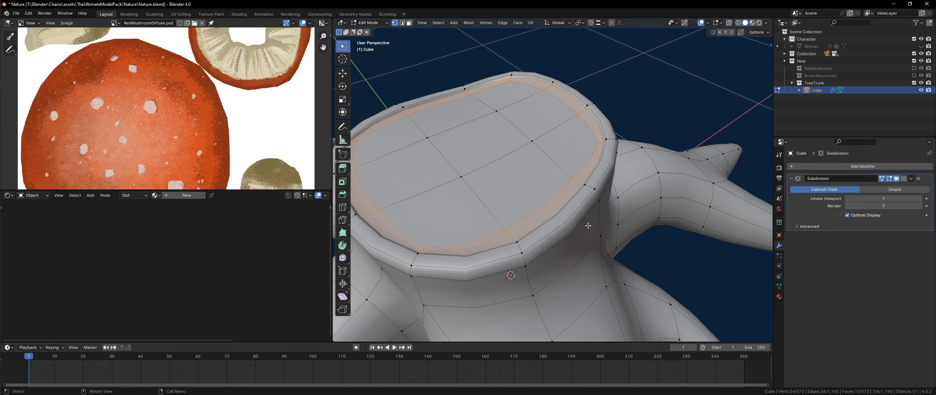
scroll(588, 225, "down", 5)
middle_click_drag(588, 225, 555, 220)
left_click(550, 229)
key("o")
key("g")
key("z")
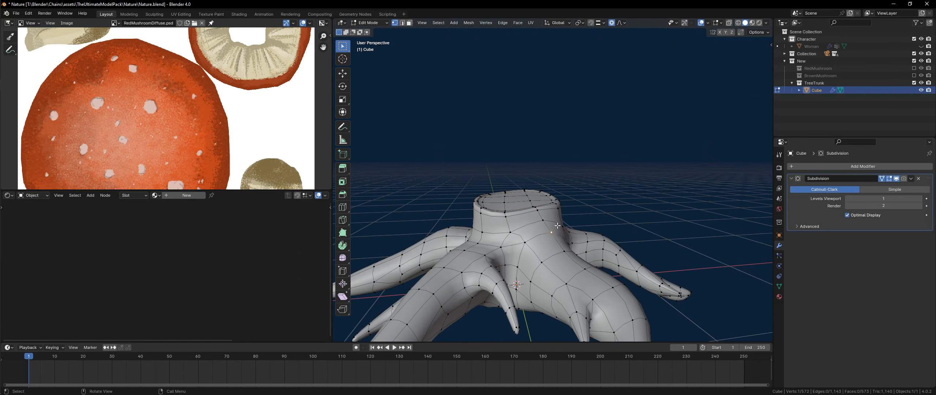
scroll(572, 215, "up", 4)
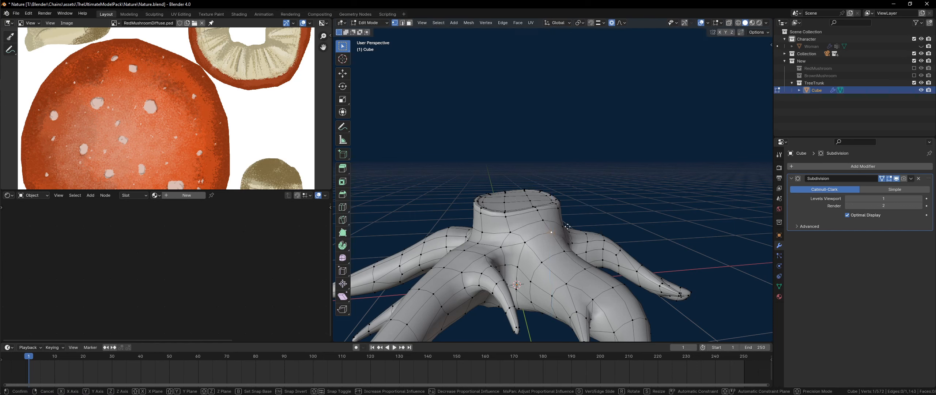
left_click(570, 220)
- Move a vertex on the trunk above the root with the small downward branch along Z with proportional editing
middle_click_drag(487, 242, 706, 216, "shift")
left_click(538, 238)
key("g")
key("z")
scroll(621, 233, "down", 3)
left_click(621, 233)
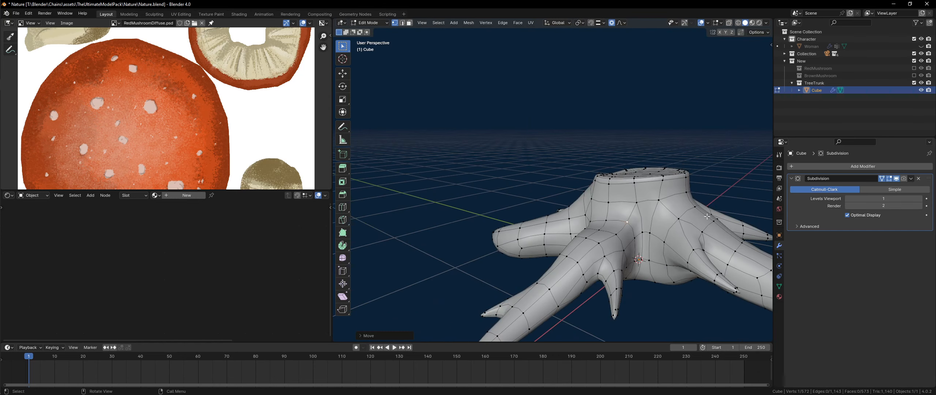
- Move a vertex on the opposite slope of the trunk along Z with proportional editing and check the shape in Object Mode
left_click(697, 208)
key("g")
key("z")
scroll(700, 203, "down", 6)
left_click(695, 203)
key("Tab")
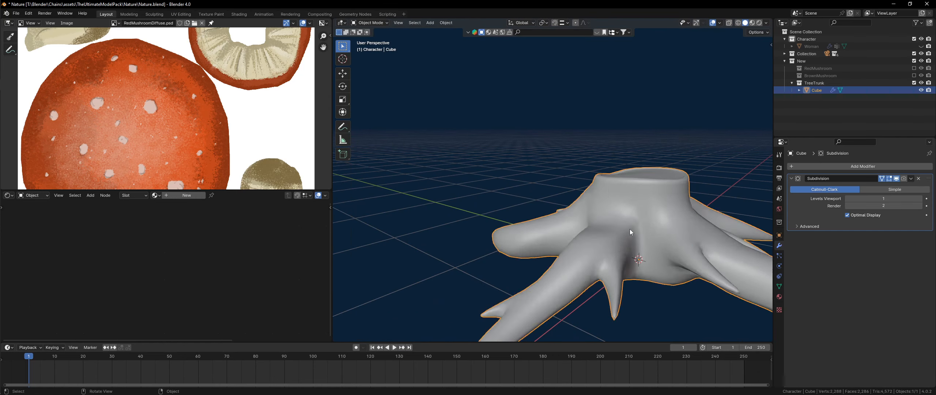
middle_click_drag(629, 229, 476, 244)
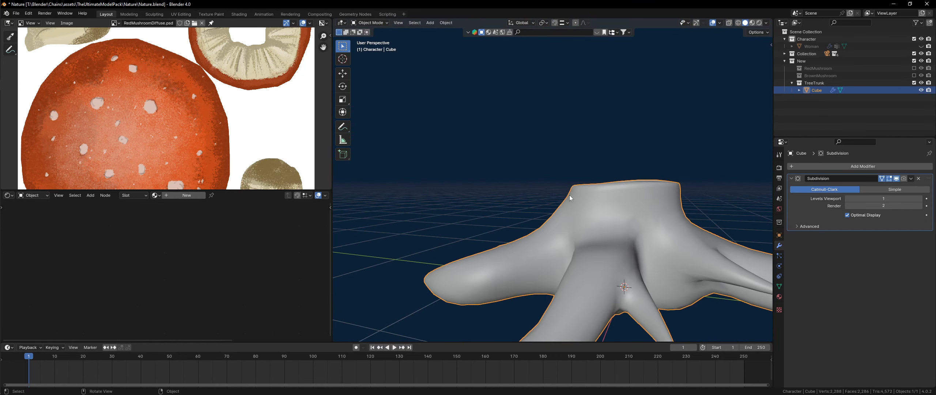
- Move the vertex at the protruding corner of the top rim within the horizontal plane using proportional editing
key("Tab")
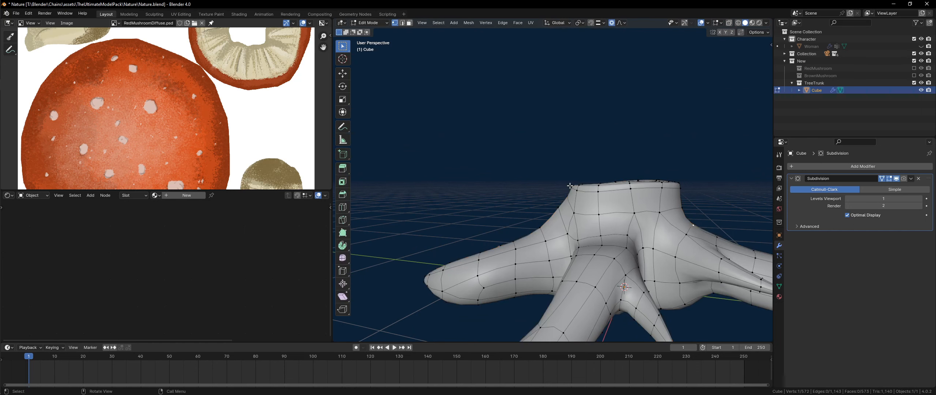
left_click(570, 185)
middle_click_drag(569, 185, 592, 230)
key("g")
key("shift+z")
scroll(563, 224, "up", 5)
left_click(554, 230)
key("g")
key("shift+z")
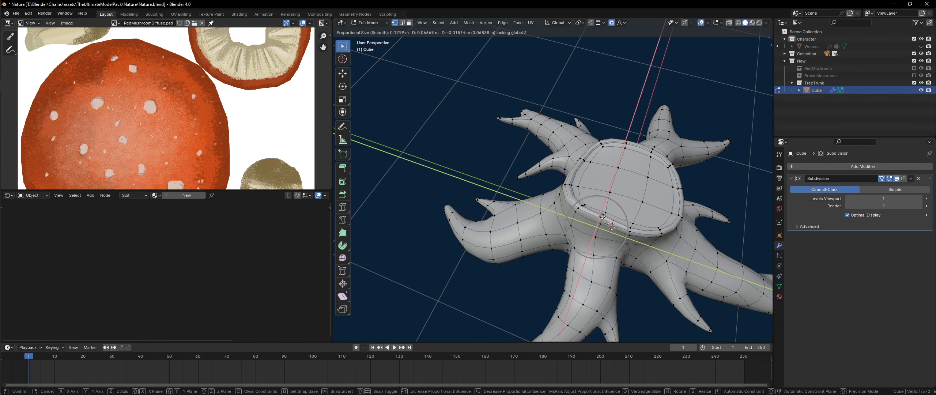
scroll(602, 216, "down", 4)
left_click(600, 213)
- Move the rim vertex above the wide curved root horizontally with proportional editing and inspect the trunk in Object Mode
left_click(577, 209)
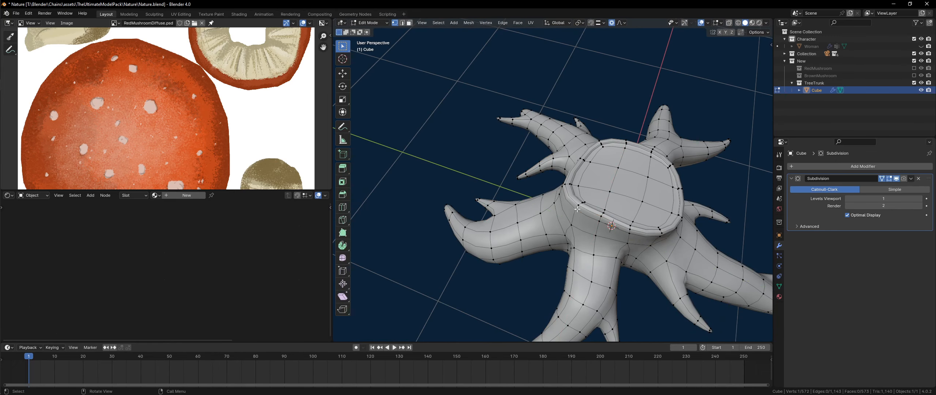
key("g")
key("shift+z")
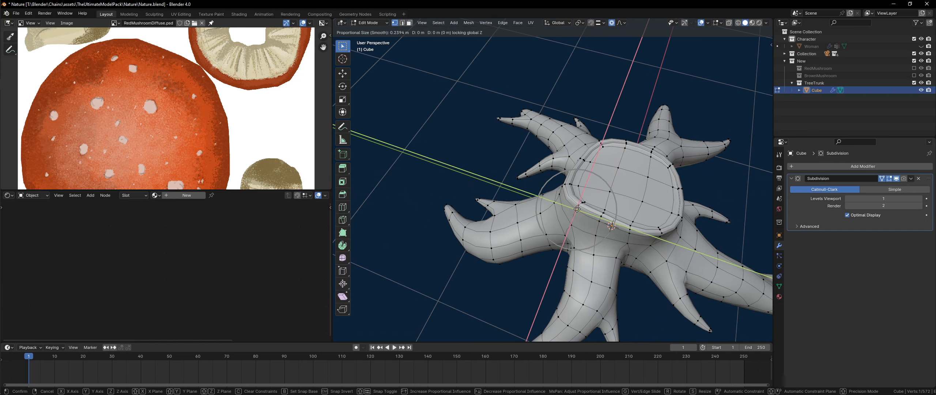
left_click(579, 213)
key("Tab")
middle_click_drag(577, 218, 510, 220)
middle_click_drag(551, 136, 575, 183)
- Adjust another vertex on the top rim horizontally with proportional editing and check the smoothed outline
key("Tab")
middle_click_drag(636, 184, 526, 198)
left_click(588, 199)
key("g")
key("shift+z")
left_click(574, 193)
key("Tab")
key("Tab")
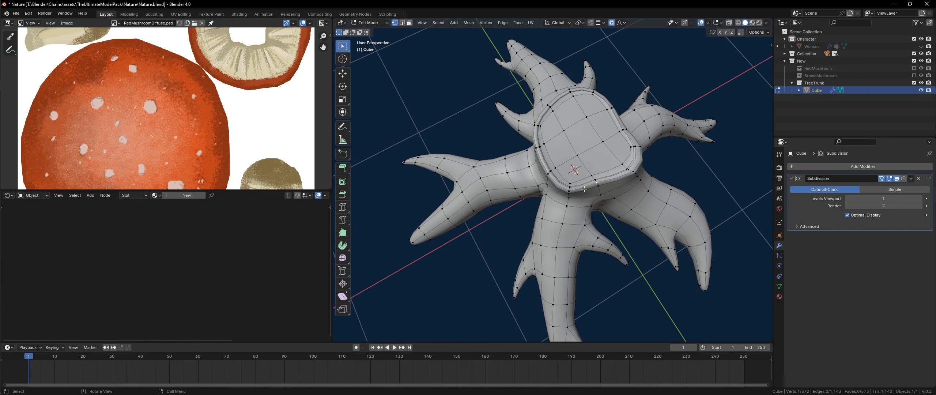
- Move the near rim vertex horizontally with proportional editing and select the six vertices running across the rim there
key("g")
key("z")
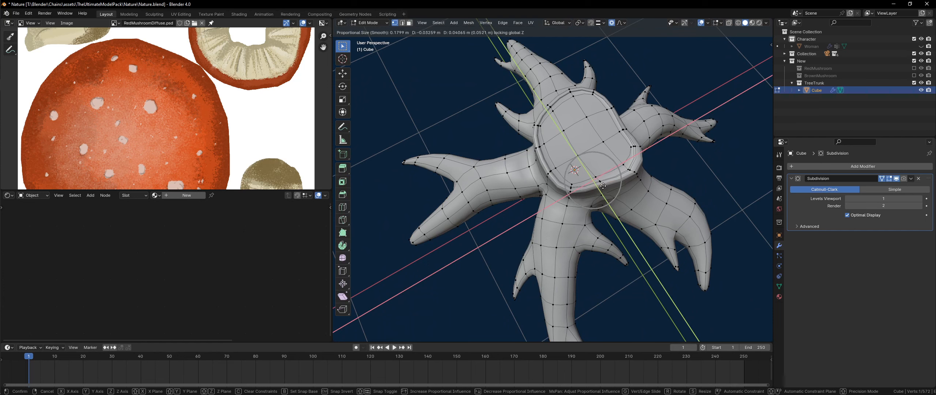
left_click(603, 185)
key("g")
key("shift+z")
left_click_drag(579, 194, 608, 193)
left_click(589, 185)
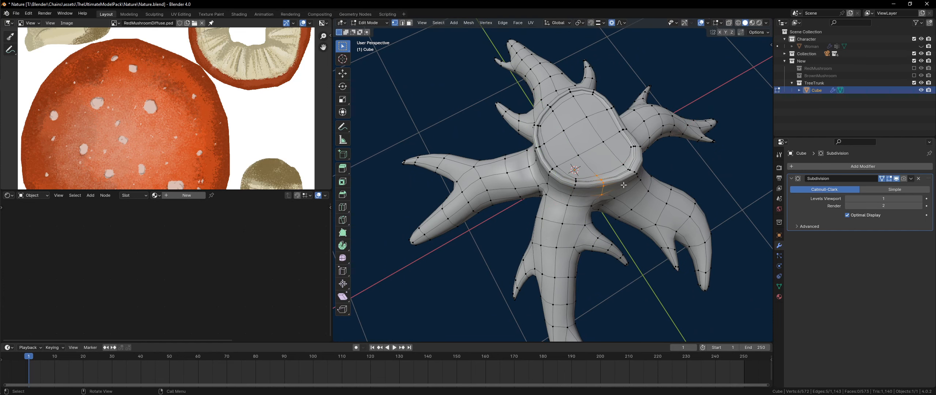
- Move the selected near-rim vertices within the horizontal plane using proportional editing and inspect the trunk in Object Mode
key("g")
key("shift+z")
left_click(624, 185)
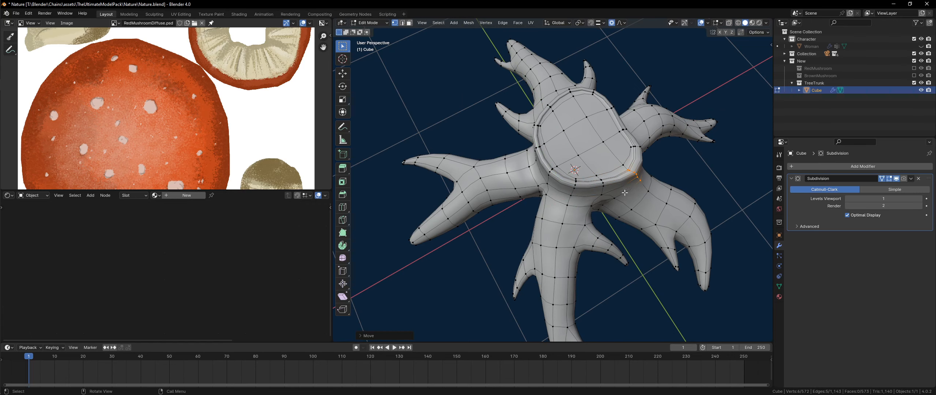
key("Tab")
middle_click_drag(641, 185, 611, 258)
- Try to move the selected near-rim vertices along the Z axis
key("Tab")
key("g")
key("z")
left_click(616, 255)
key("ctrl+z")
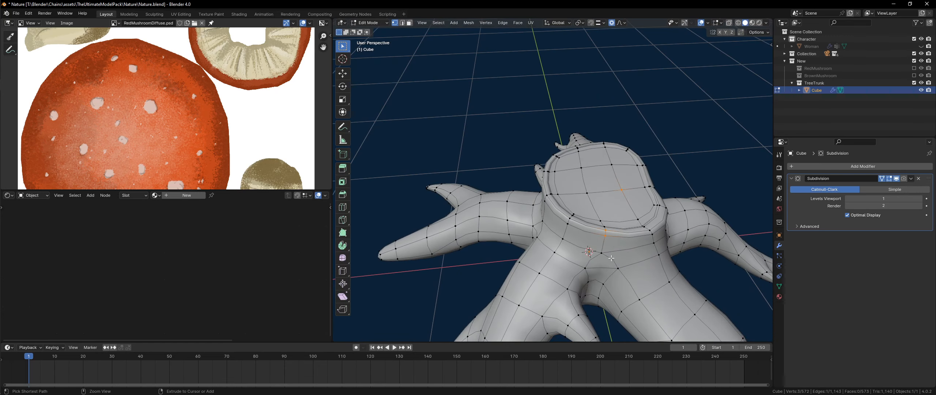
- Select the vertices at the near edge of the top rim and move them vertically with proportional editing
left_click(600, 235)
key("z")
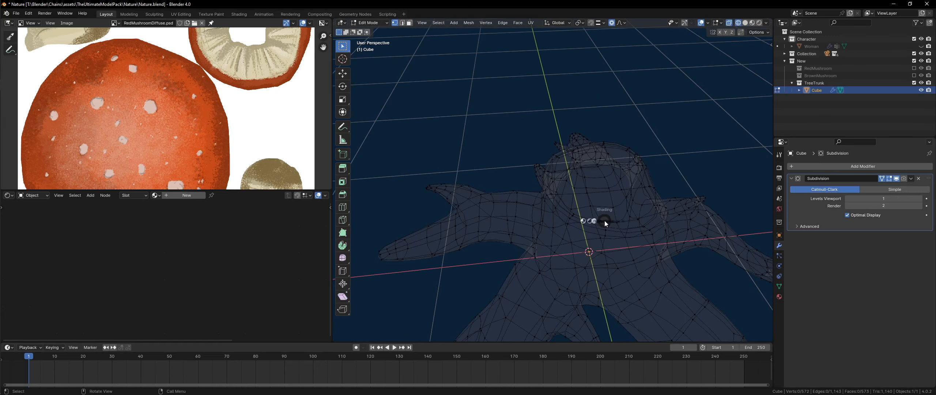
left_click(616, 221)
mouse_move(615, 221)
middle_mouse_down()
mouse_move(610, 236)
mouse_move(611, 190)
middle_mouse_up()
left_click(604, 235)
left_click(601, 219, "ctrl")
key("g")
key("z")
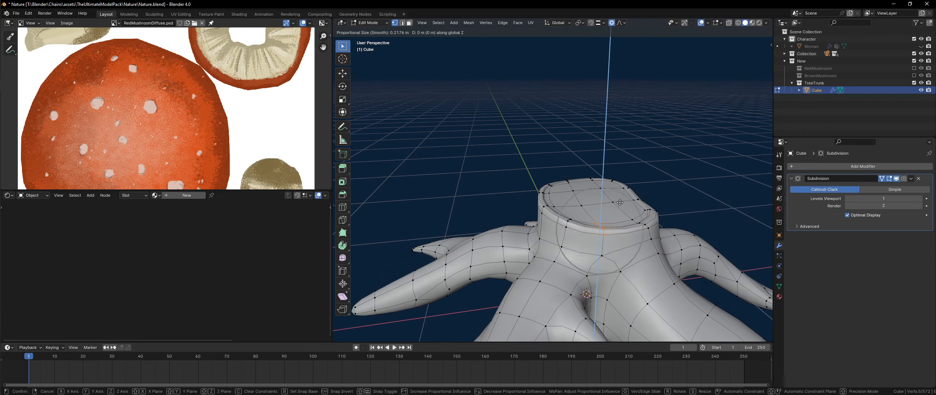
left_click(611, 159)
- Adjust the rim's height once more along Z with proportional editing and save the file
middle_click_drag(615, 217, 543, 258)
key("g")
key("z")
left_click(612, 187)
key("Tab")
key("ctrl+s")
key("Tab")
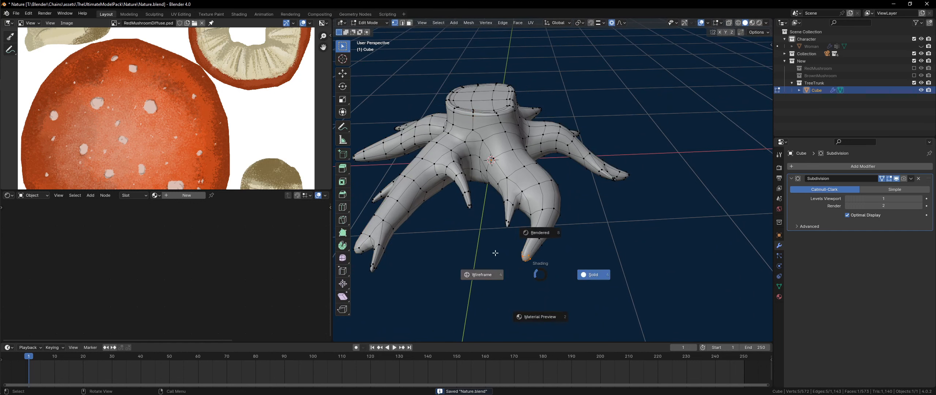
- Select all vertices at the tip of the wide curved root in wireframe shading and scale them
left_click(495, 253)
left_click_drag(498, 241, 534, 288)
middle_click_drag(526, 282, 504, 297)
left_click_drag(504, 297, 548, 257)
key("s")
left_click(550, 280)
key("z")
left_click(644, 281)
- Try to extrude a face of the recessed top upward into a small stub and inspect it in Object Mode
mouse_move(516, 210)
middle_mouse_down("shift")
mouse_move(593, 280)
mouse_move(511, 165)
mouse_move(518, 146)
middle_mouse_up("shift")
key("3")
key("e")
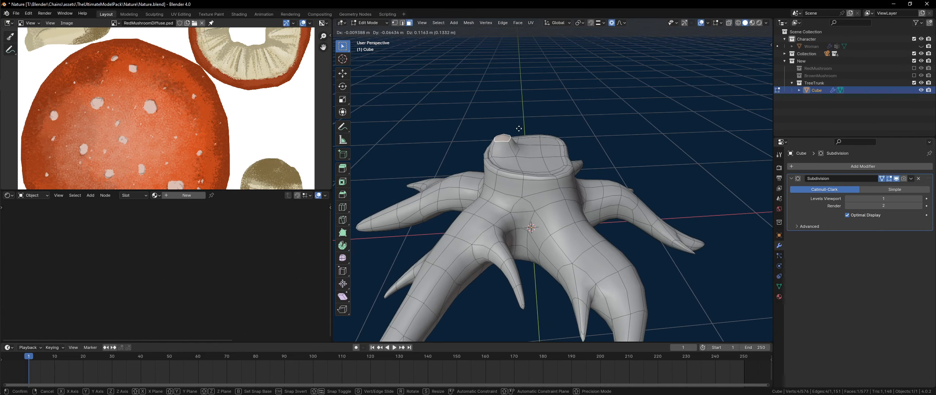
left_click(519, 128)
key("Tab")
middle_click_drag(565, 172, 442, 229)
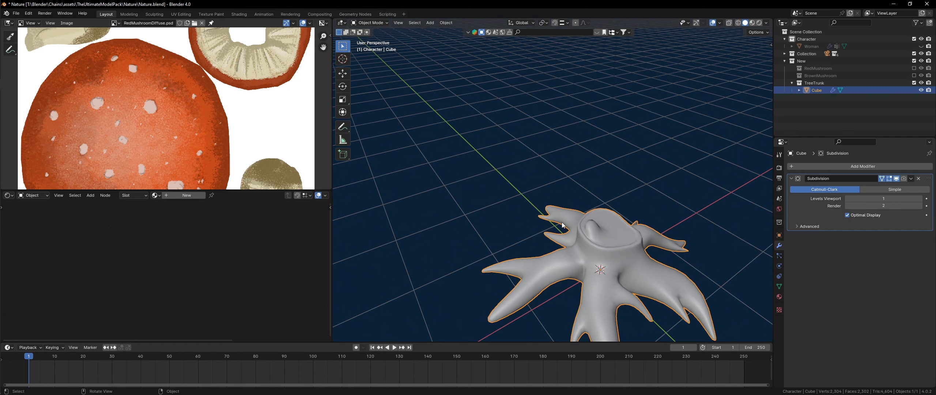
key("Tab")
middle_click_drag(587, 250, 564, 184)
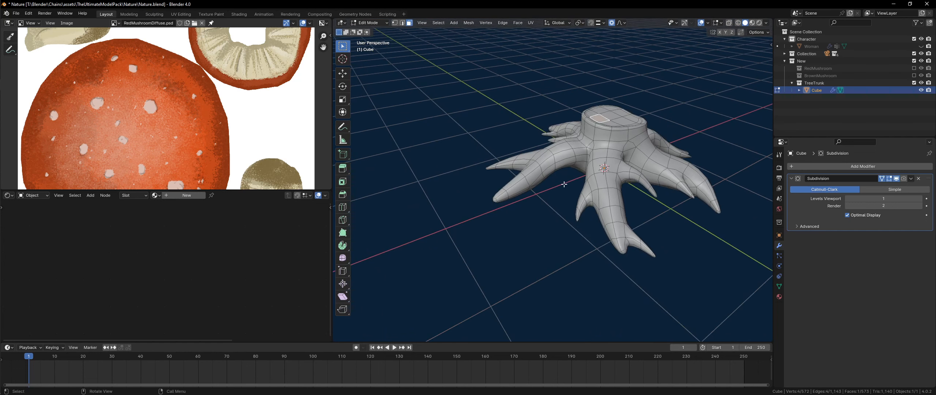
- Select the end vertices of the front root's longer prong, scale and move them into a sharper tip, and preview the result
left_click(563, 249)
key("1")
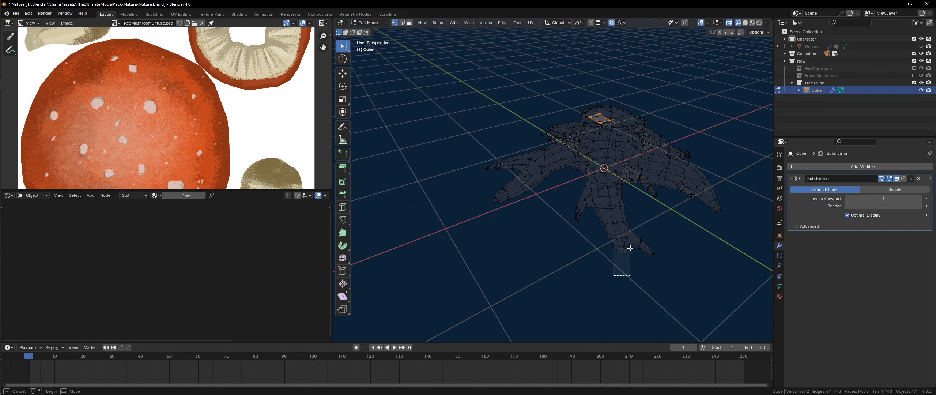
left_click_drag(630, 247, 630, 248)
middle_click_drag(631, 248, 614, 259)
key("g")
left_click(651, 308)
key("g")
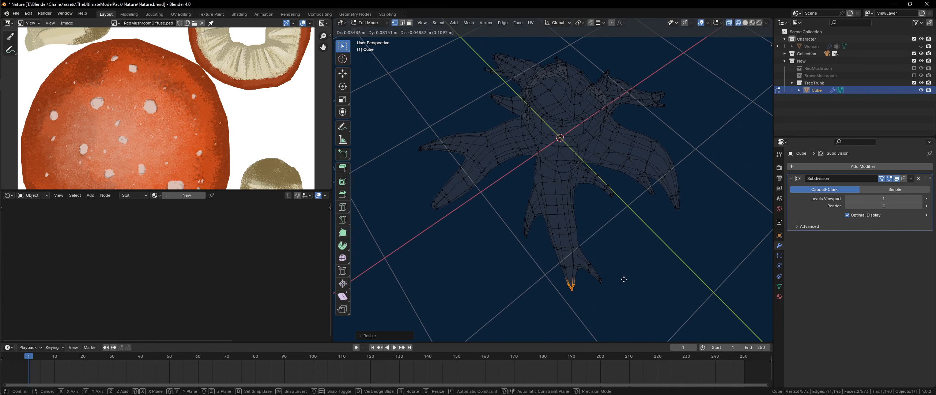
left_click(623, 281)
key("s")
left_click(610, 286)
key("Tab")
key("shift+z")
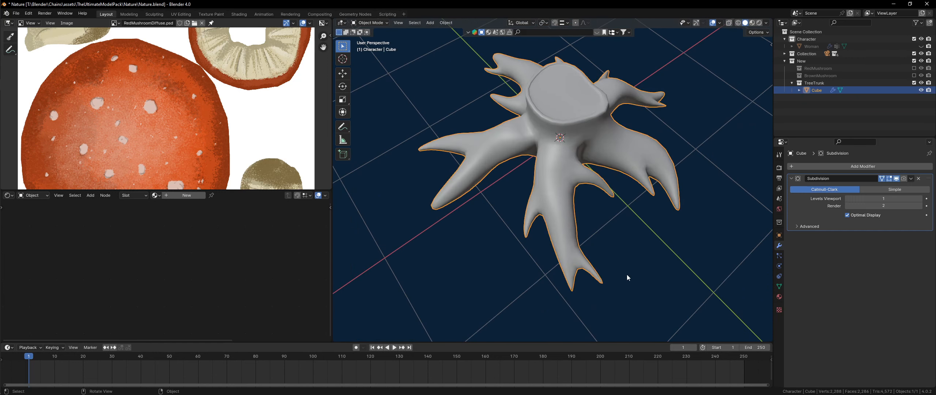
- Scale down the end vertices of the front root's shorter prong
key("Tab")
left_click_drag(596, 291, 616, 268)
key("s")
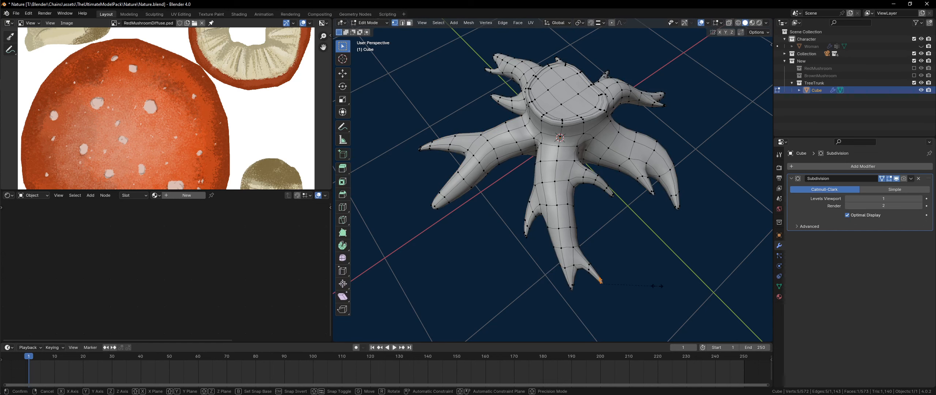
left_click(617, 274)
- Reposition individual vertices along the sides of the front root near its forks with proportional editing
left_click(578, 244)
middle_click_drag(578, 244, 593, 256)
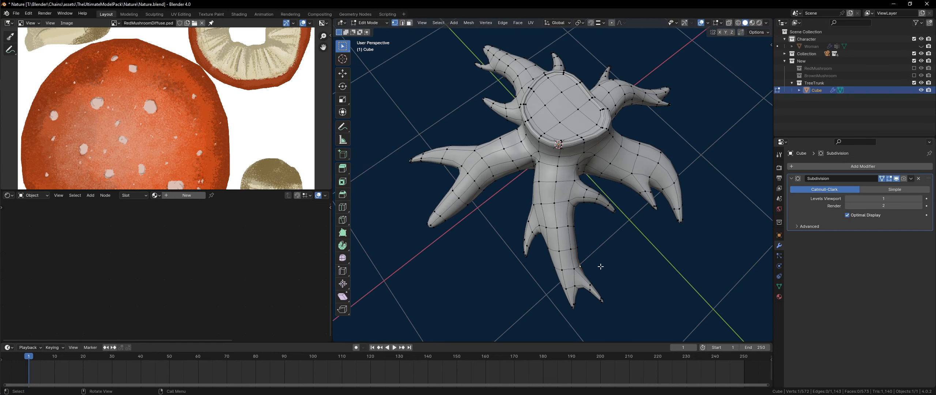
key("g")
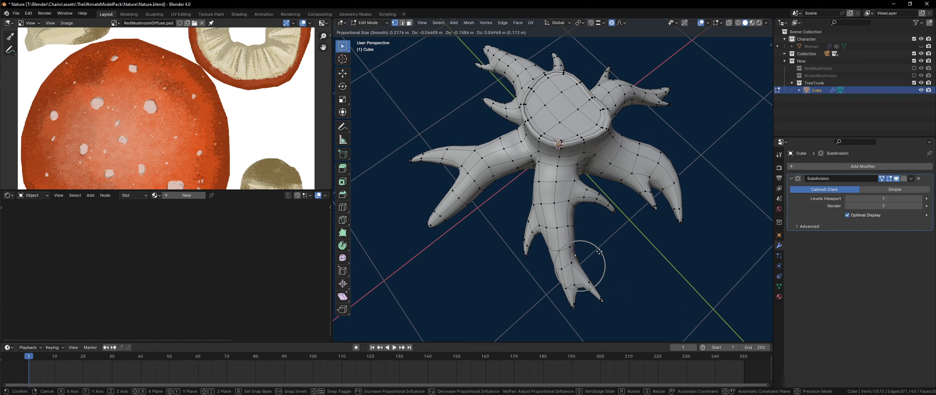
left_click(602, 257)
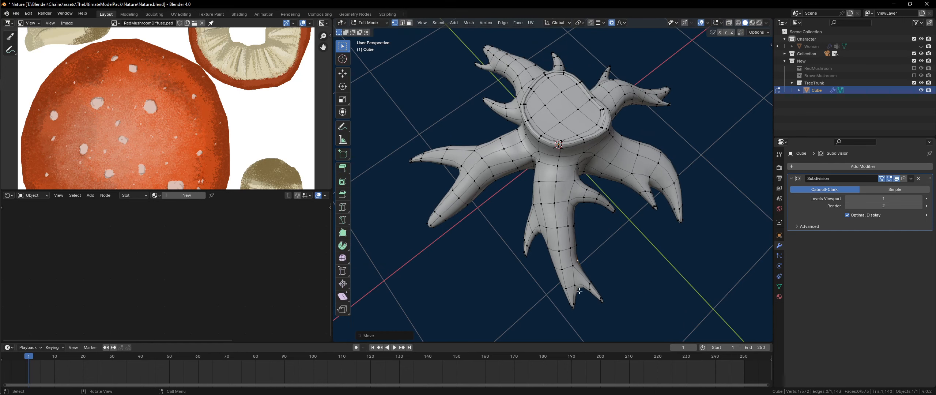
key("g")
left_click(551, 246)
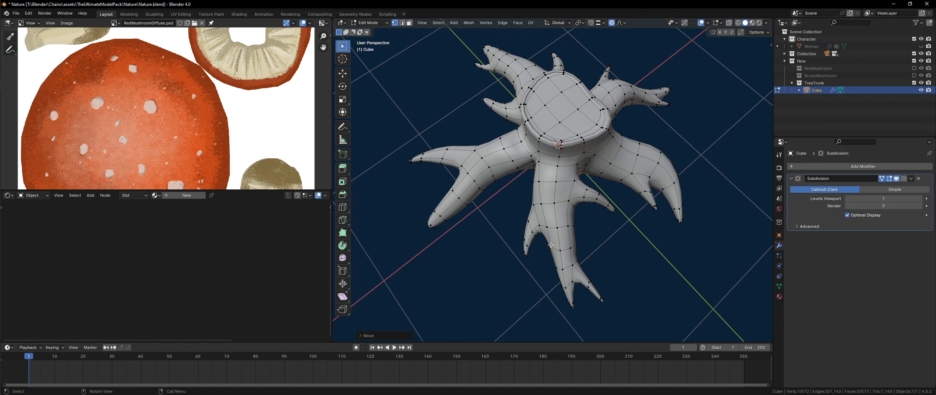
- Select the end of the longer prong on the adjacent two-pronged root, pull it outward with proportional editing, and adjust its scale
middle_click_drag(417, 219, 474, 219, "shift")
key("alt+z")
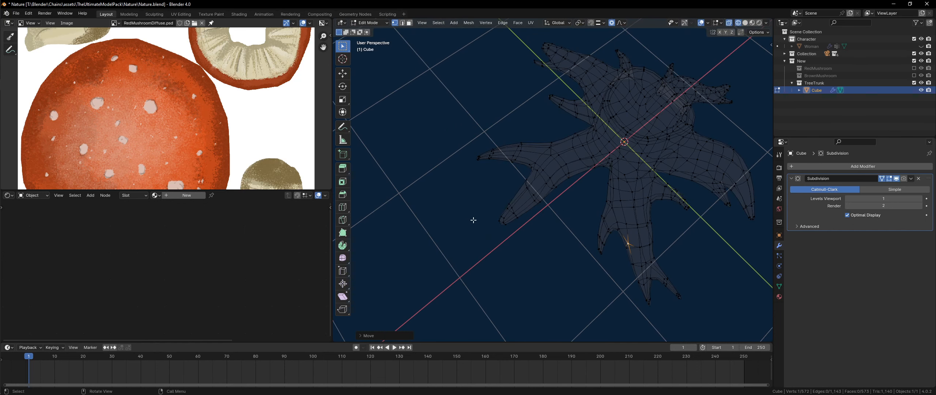
left_click_drag(508, 234, 508, 234, "shift")
key("alt+z")
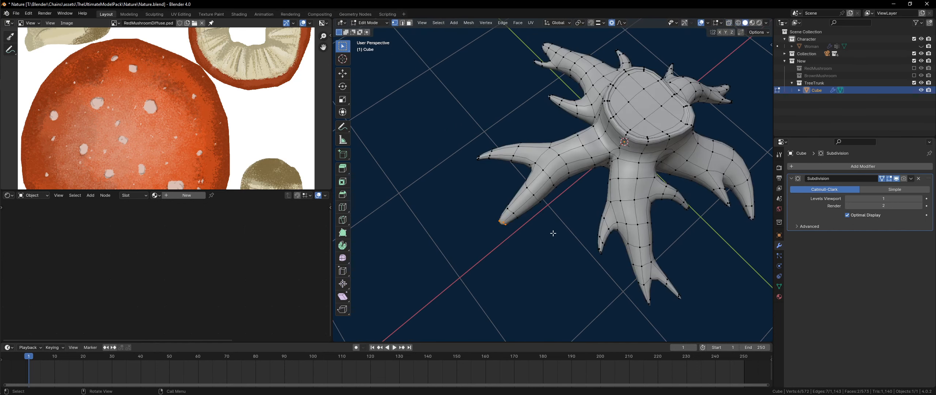
key("g")
left_click(503, 222)
key("s")
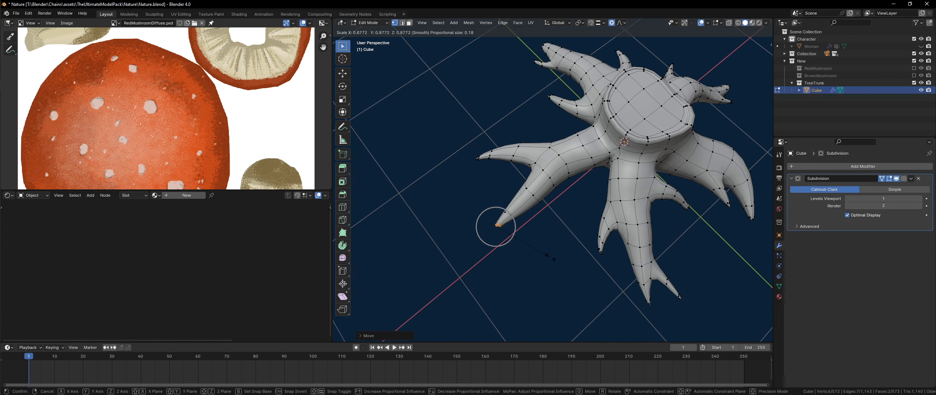
right_click(541, 255)
key("Tab")
key("Tab")
- Move a side vertex on that two-pronged root's longer prong with proportional editing and check the outline in Object Mode
left_click(537, 202)
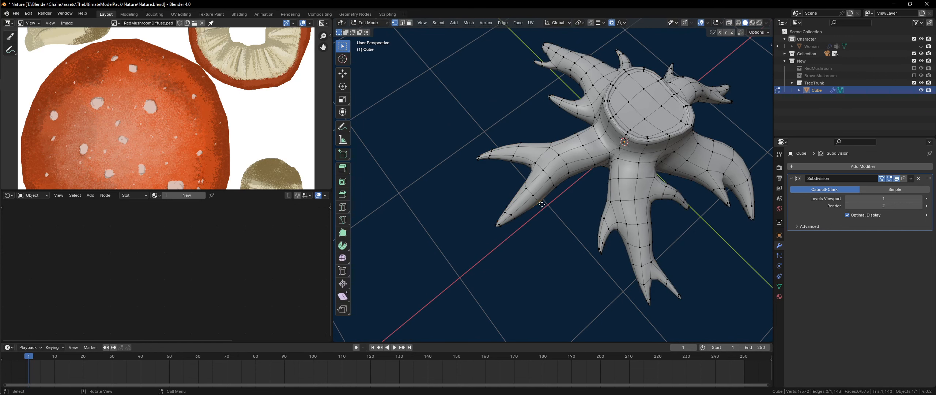
key("g")
left_click(535, 202)
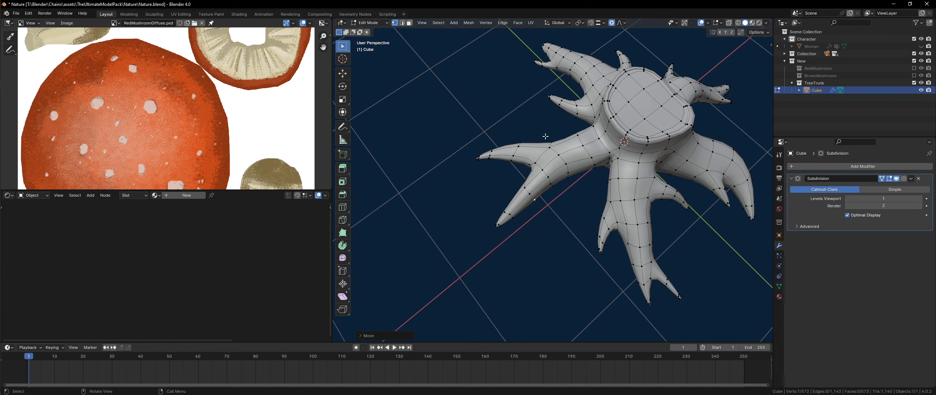
key("g")
key("Escape")
key("Tab")
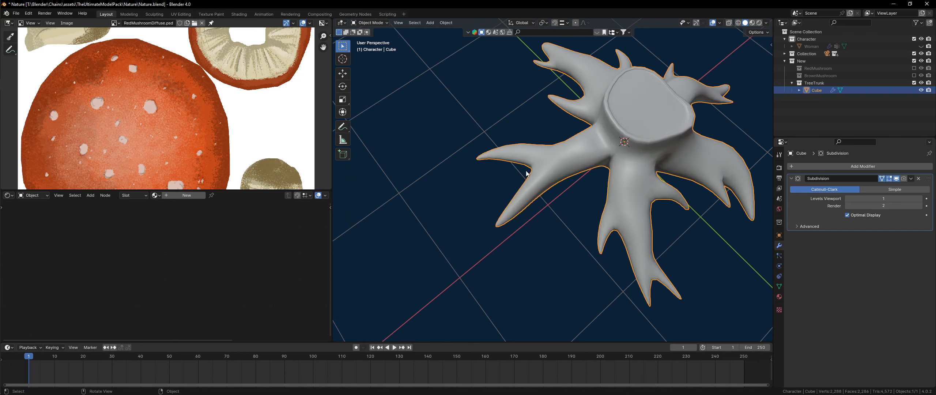
- Select the tip of the forked root along the green Y axis, scale it, and move it outward with proportional editing
middle_click_drag(581, 136, 576, 193)
mouse_move(440, 204)
middle_mouse_down("shift")
mouse_move(513, 203)
mouse_move(515, 227)
middle_mouse_up("shift")
key("Tab")
key("z")
left_click(499, 227)
left_click_drag(516, 220, 539, 198)
key("z")
middle_click_drag(579, 194, 581, 241)
key("s")
left_click(551, 219)
key("g")
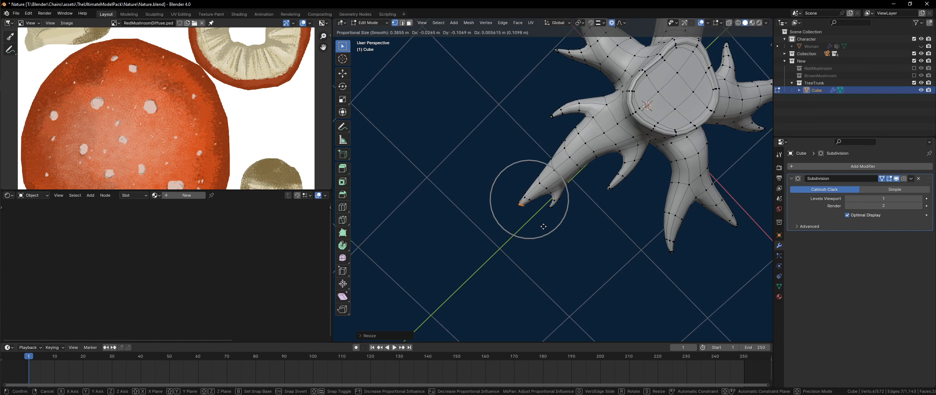
left_click(546, 228)
key("Tab")
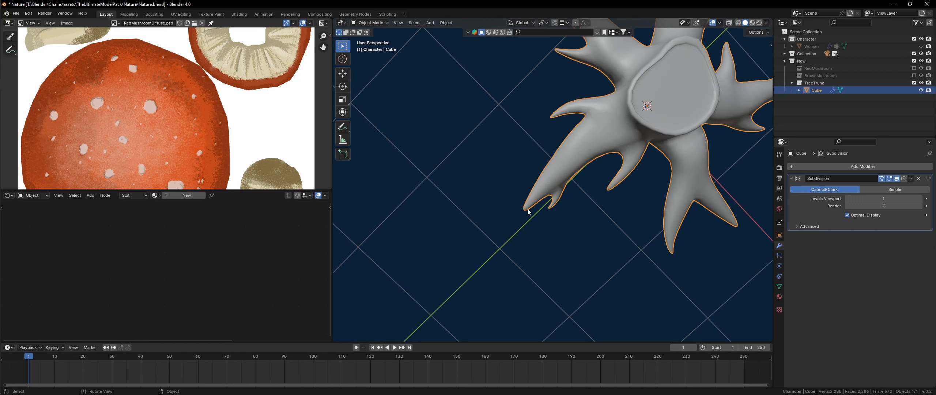
- Select the blunt prong tip of the root near the red X axis and scale it down to a point
middle_click_drag(547, 228, 537, 257)
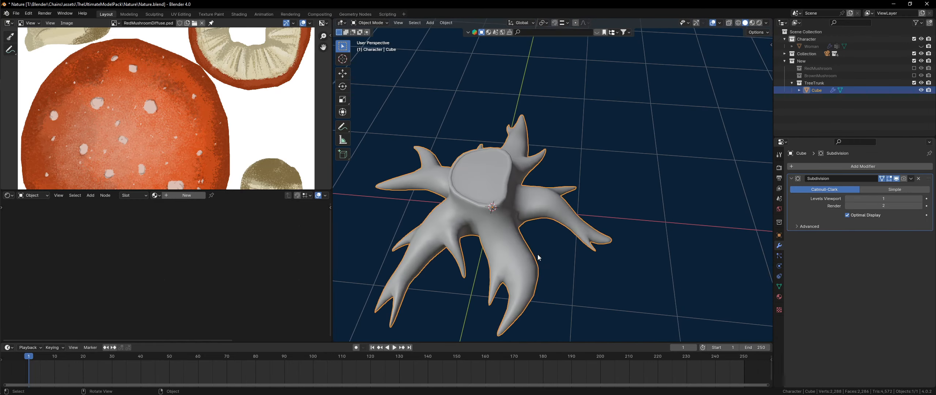
scroll(593, 263, "up", 2)
key("Tab")
key("alt+z")
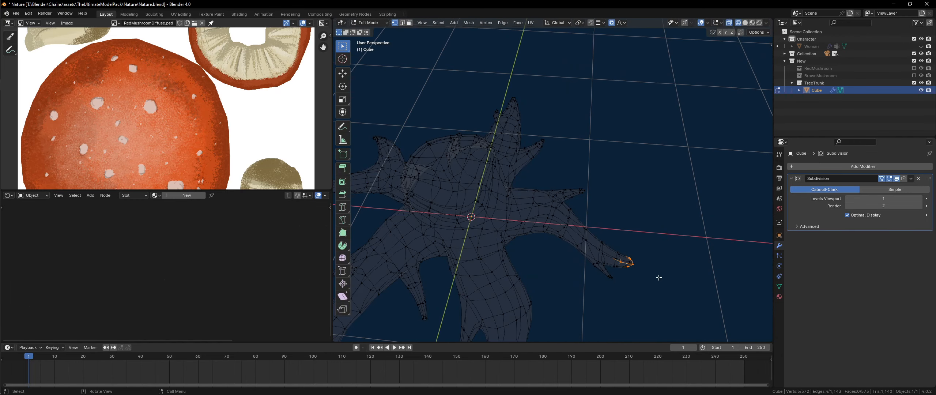
left_click_drag(623, 251, 624, 253)
key("alt+z")
key("s")
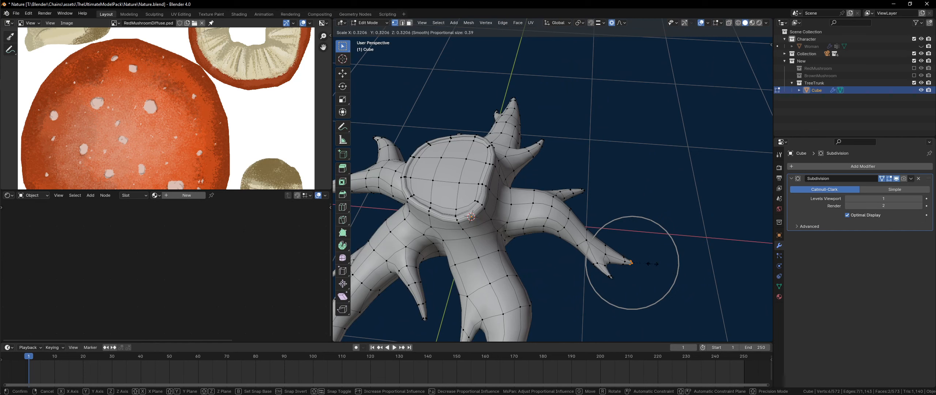
left_click(653, 264)
key("s")
left_click(660, 263)
scroll(622, 267, "down", 3)
key("Tab")
mouse_move(534, 261)
middle_mouse_down("shift")
mouse_move(568, 213)
mouse_move(515, 221)
middle_mouse_up("shift")
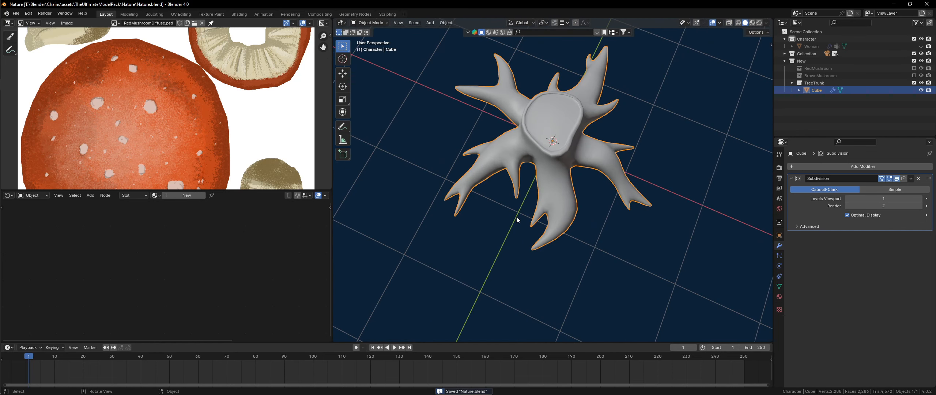
- Save the file and examine the smoothed roots and recessed top rim from several angles in Object Mode
key("Tab")
key("Tab")
middle_click_drag(587, 190, 629, 246)
scroll(630, 244, "up", 4)
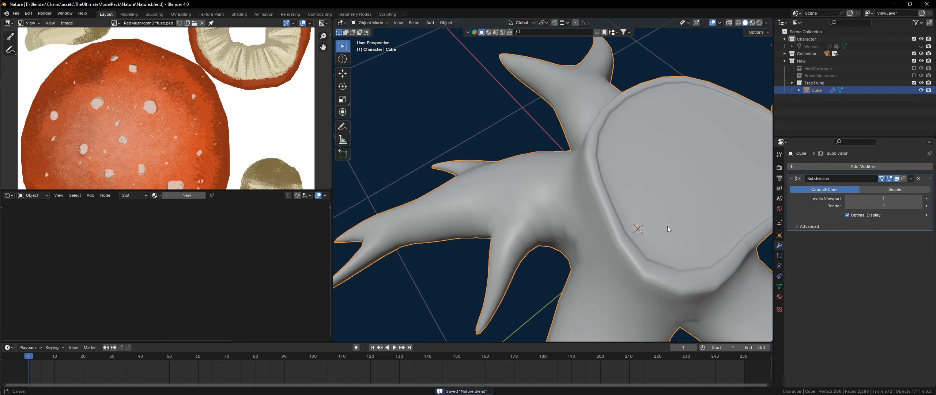
scroll(527, 231, "down", 1)
middle_click_drag(667, 226, 643, 259, "shift")
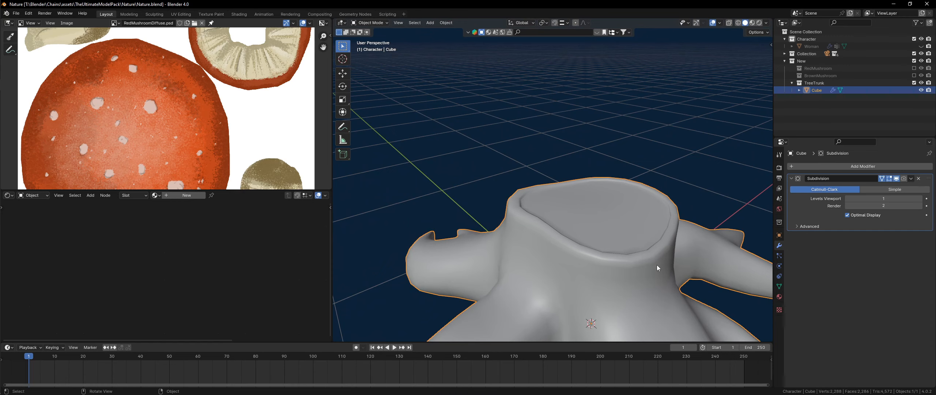
left_click(626, 133)
key("ctrl+s")
middle_click_drag(625, 133, 450, 254)
scroll(616, 206, "up", 4)
left_click(615, 205)
- Return to Edit Mode and turn off the Subdivision modifier's viewport display to show the base mesh
key("Tab")
left_click(897, 179)
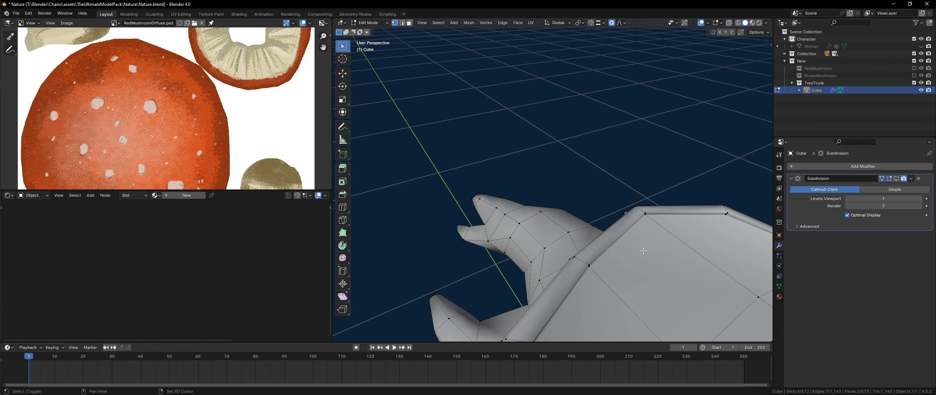
middle_click_drag(644, 250, 627, 241, "shift")
- Try to lower three vertices across the top rim along Z with proportional editing disabled
middle_click_drag(564, 262, 629, 216, "shift")
left_click(560, 225)
left_click(546, 230, "shift")
key("g")
key("z")
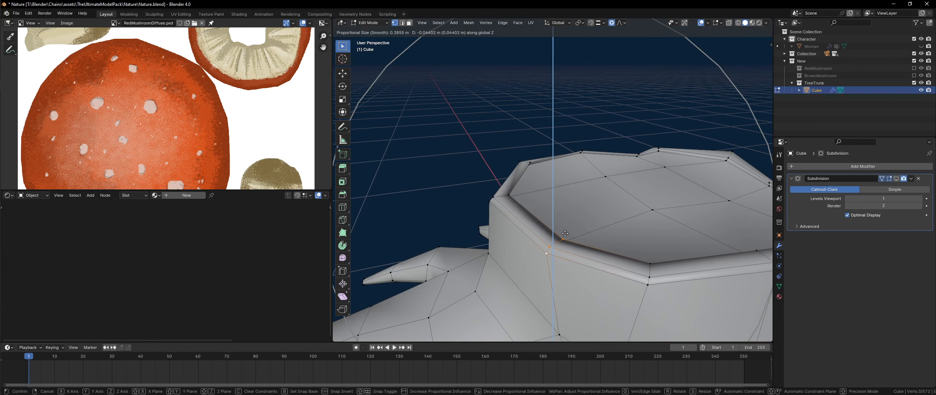
right_click(602, 185)
key("o")
key("g")
key("z")
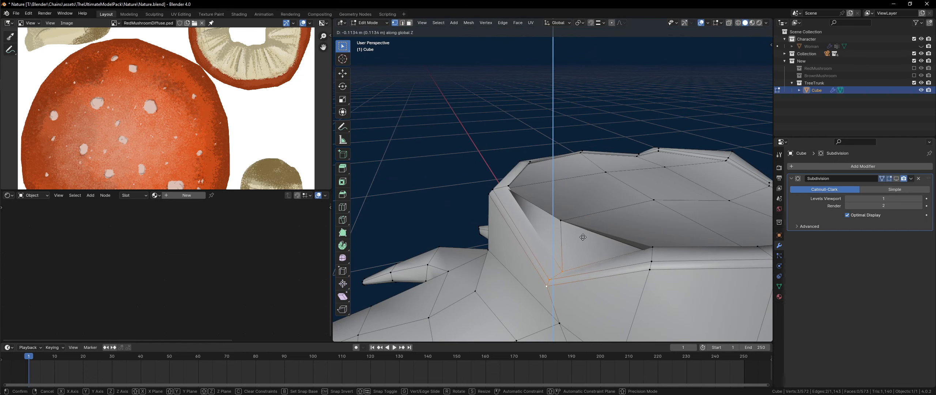
left_click(583, 237)
middle_click_drag(583, 237, 532, 215)
scroll(535, 234, "up", 3)
middle_click_drag(527, 249, 494, 205, "shift")
scroll(575, 227, "down", 5)
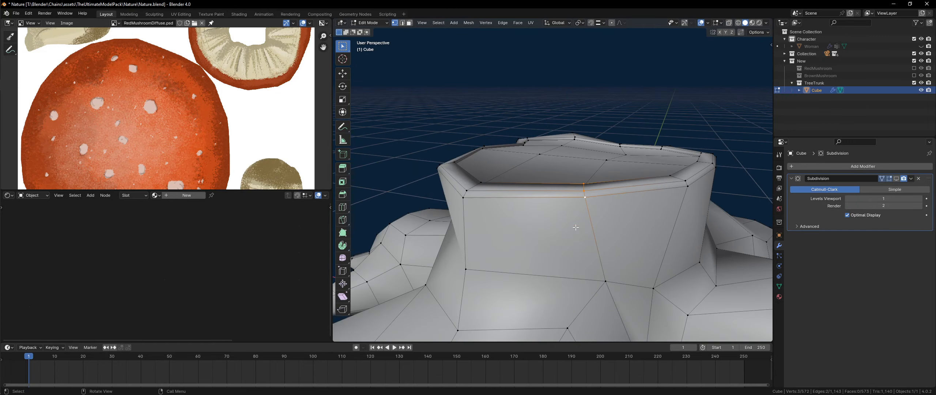
- Delete the three selected vertices across the rim, opening a gap in the trunk's wall
key("x")
left_click(558, 207)
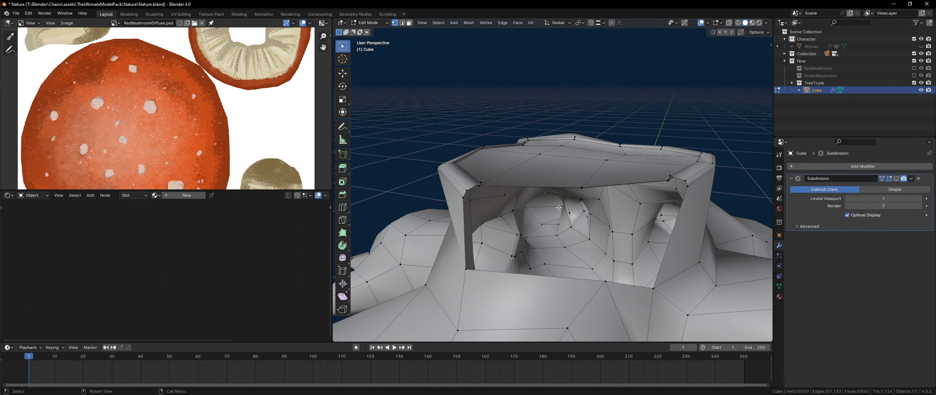
middle_click_drag(559, 207, 511, 217)
scroll(511, 217, "down", 2)
scroll(468, 222, "down", 4)
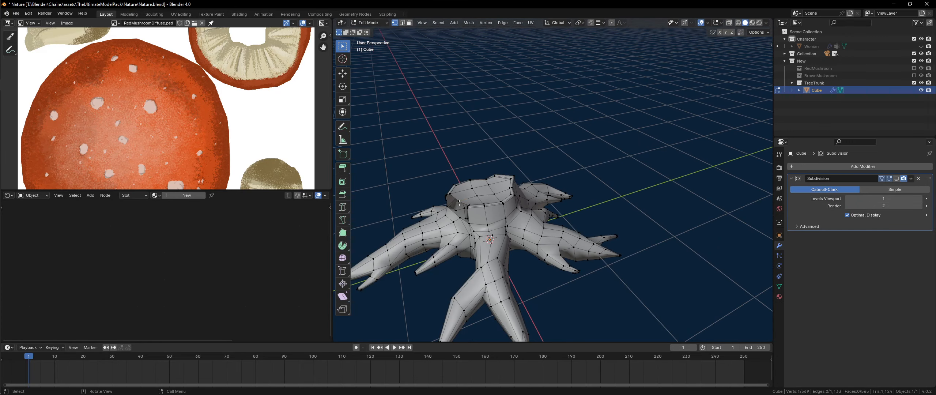
- Mark the inner edge loop around the trunk's recessed top as a seam and deselect everything
scroll(459, 203, "up", 5)
middle_click_drag(459, 202, 577, 187)
scroll(541, 196, "down", 2)
scroll(461, 197, "up", 5)
middle_click_drag(668, 174, 647, 167)
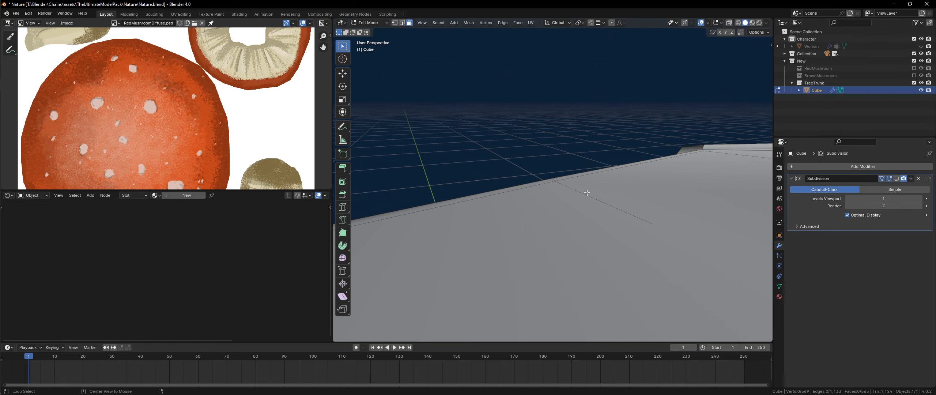
middle_click_drag(586, 192, 596, 196)
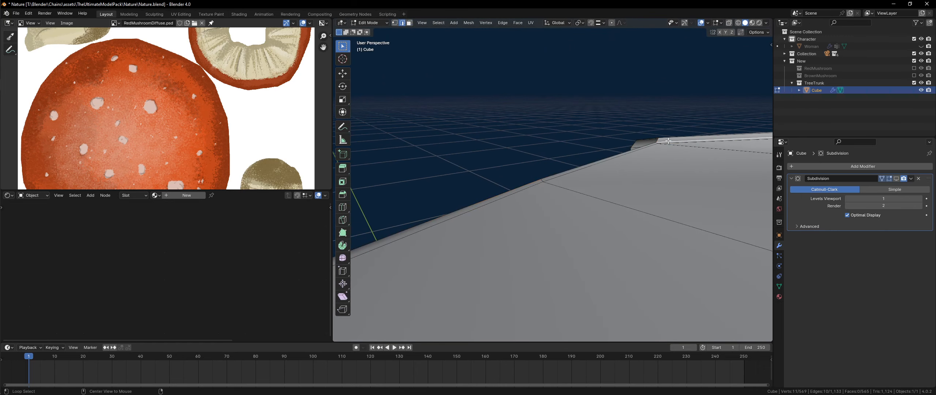
middle_click_drag(668, 141, 532, 146)
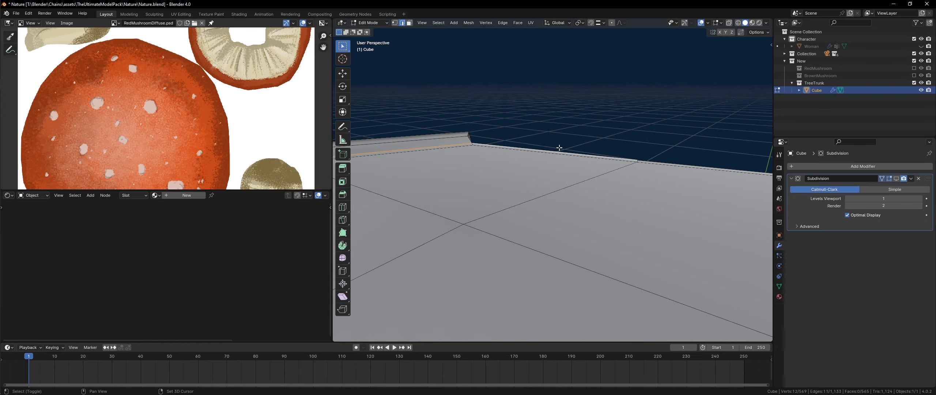
right_click(654, 157)
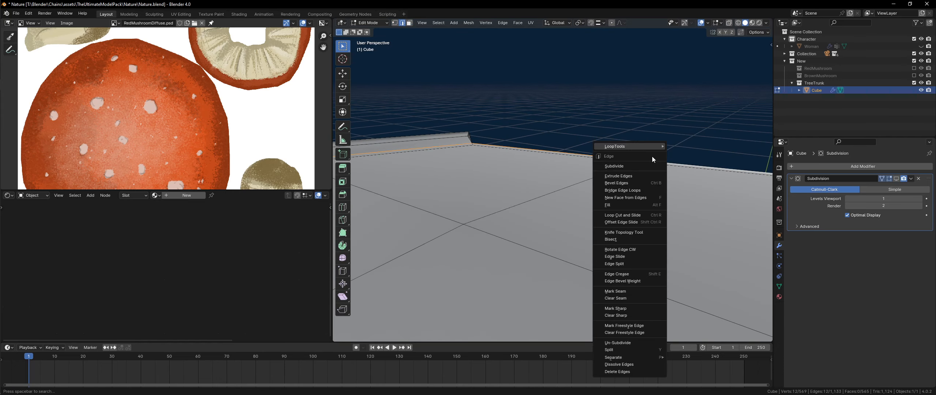
left_click(639, 292)
key("alt+a")
- Extrude the top cap's edges along the gap downward to form a wall and clear the seam on its upper edge
middle_click_drag(587, 217, 610, 191)
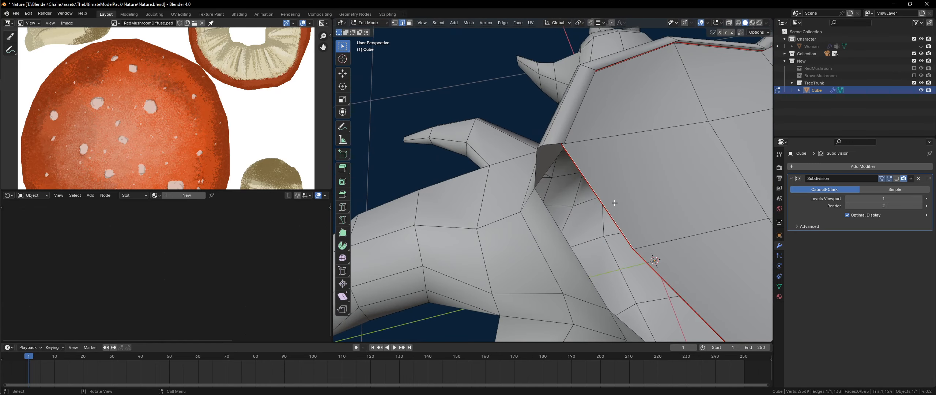
left_click(649, 259, "shift")
middle_click_drag(649, 258, 652, 214)
middle_click_drag(652, 238, 620, 147, "shift")
key("e")
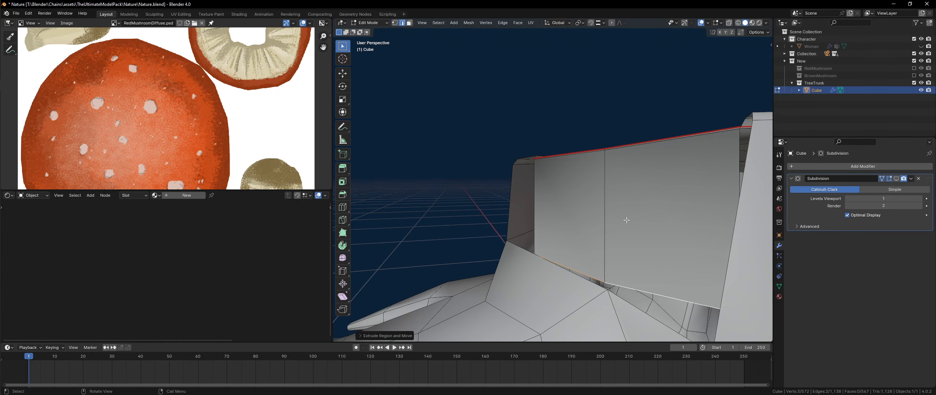
left_click(608, 275)
middle_click_drag(608, 275, 564, 197)
right_click(662, 178)
left_click(658, 185)
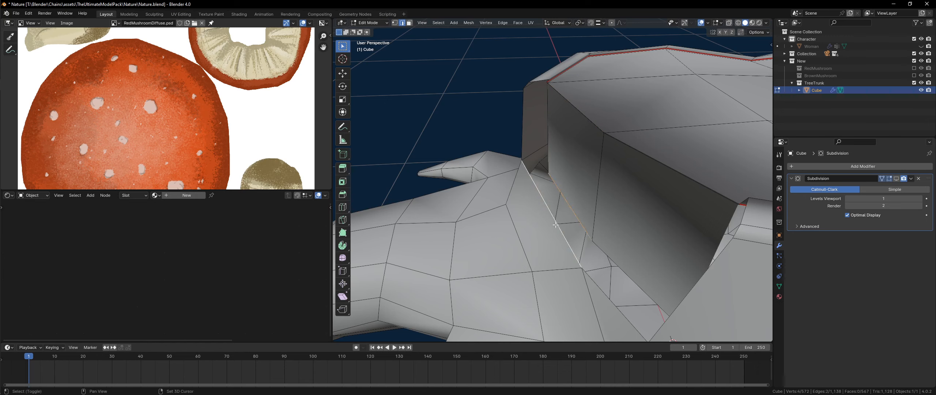
- Fill the strip between the new wall's lower edge and the trunk with two faces and adjust its vertices
key("f")
key("f")
middle_click_drag(556, 225, 582, 219)
key("g")
left_click(635, 237)
left_click(580, 284)
key("g")
left_click(503, 261)
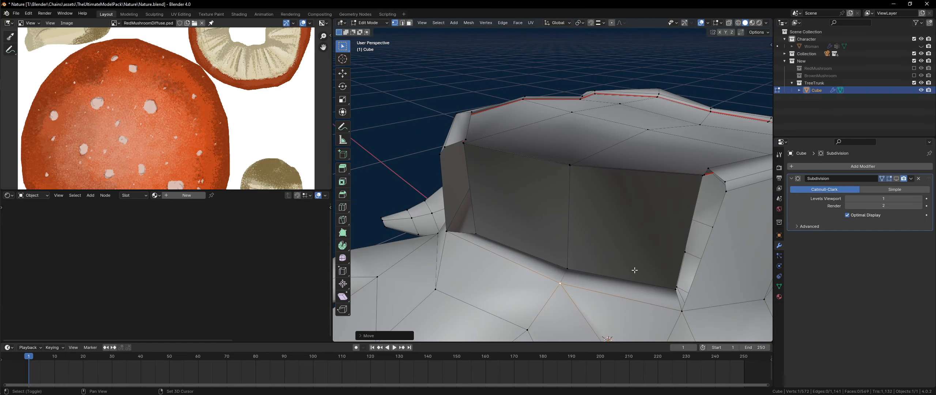
- Fill a face in the side gap between the new wall and the neighbouring rim
middle_click_drag(635, 269, 608, 261)
key("2")
middle_click_drag(677, 219, 580, 180)
scroll(517, 214, "up", 2)
key("1")
left_click(593, 159)
key("f")
left_click(542, 139)
- Delete the two wall faces below the top cap
middle_click_drag(541, 139, 473, 211)
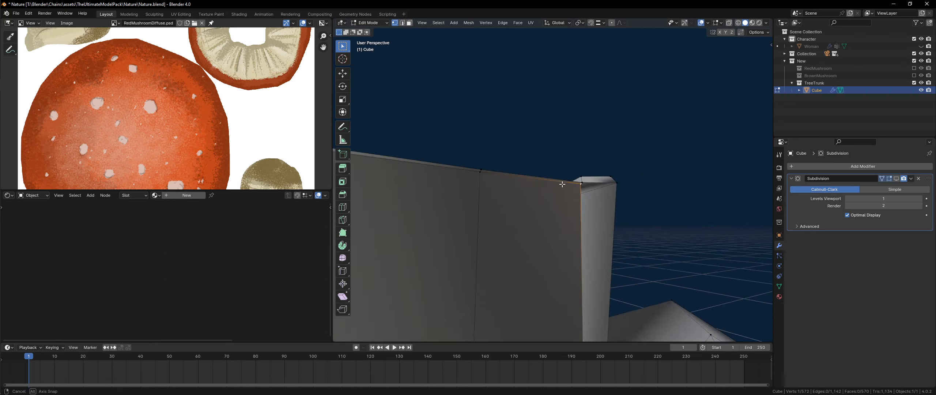
key("3")
left_click(472, 211)
left_click(522, 220, "shift")
key("x")
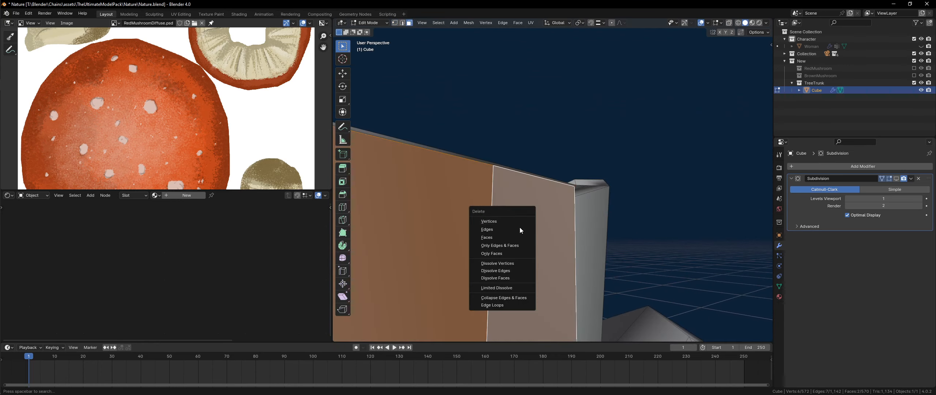
left_click(515, 237)
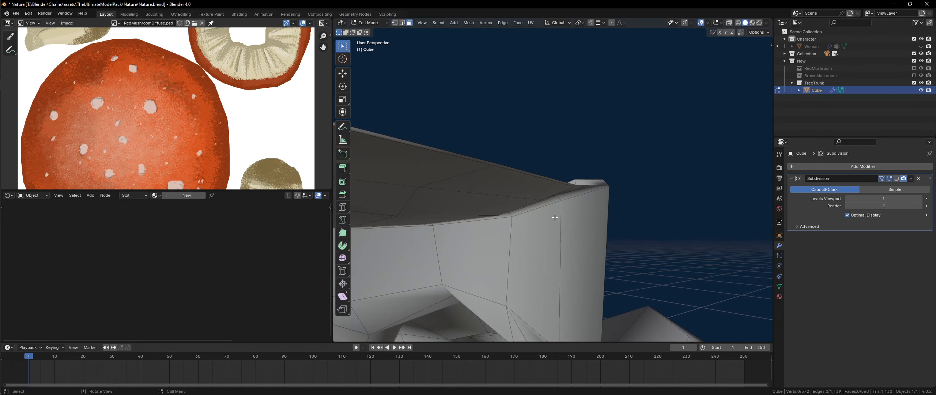
- Rebuild the deleted wall by filling two new faces between the cap's edge and the lower edge
key("2")
left_click(560, 180)
middle_click_drag(560, 181, 557, 258)
left_click(559, 287, "shift")
middle_click_drag(559, 287, 540, 270)
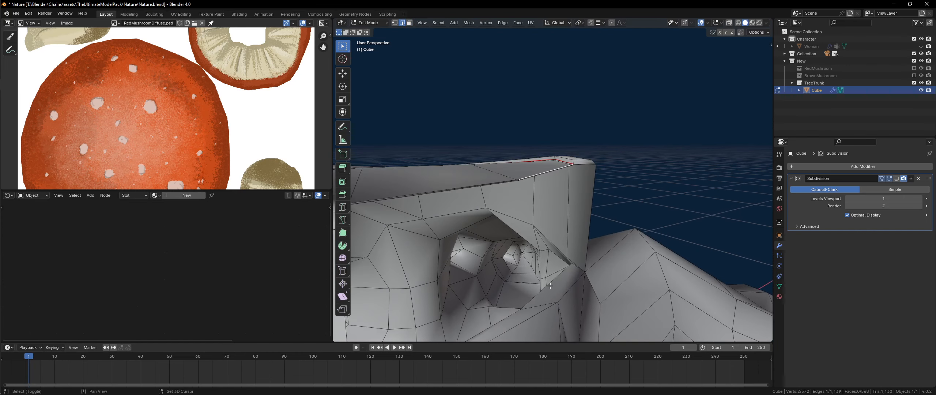
key("f")
left_click(525, 204)
key("f")
- Reposition the vertices at the rebuilt wall's upper corners to line up with the rim
middle_click_drag(526, 204, 576, 209)
scroll(576, 209, "up", 3)
key("1")
middle_click_drag(524, 173, 502, 171)
key("g")
left_click(571, 228)
middle_click_drag(571, 228, 660, 259)
key("g")
left_click(600, 218)
key("Tab")
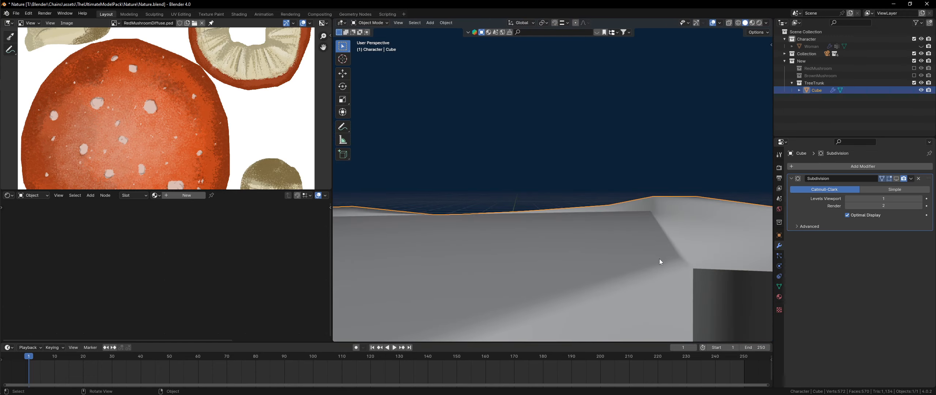
key("Tab")
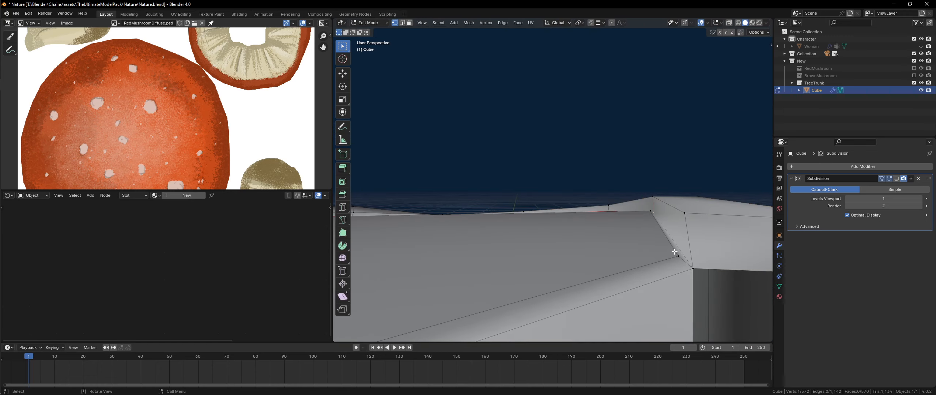
left_click(691, 266)
middle_click_drag(710, 220, 682, 225)
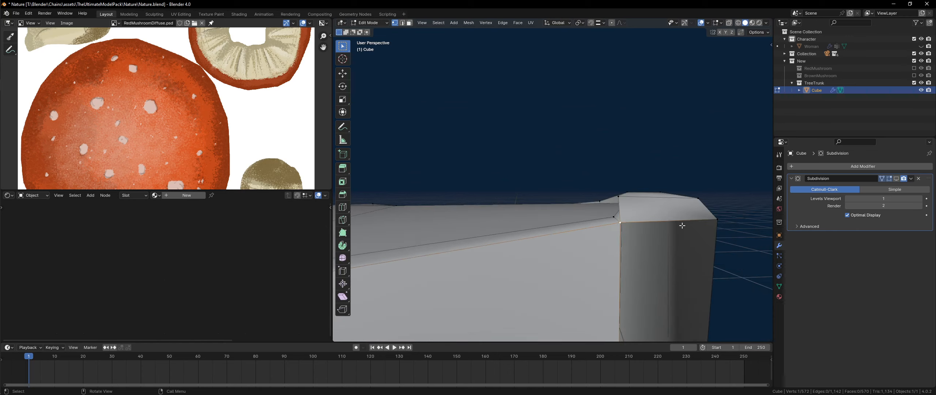
left_click(658, 223)
- Fill the remaining gaps between the rebuilt wall and the rim ends with faces
scroll(656, 256, "down", 5)
middle_click_drag(656, 257, 639, 194, "shift")
scroll(595, 234, "down", 2)
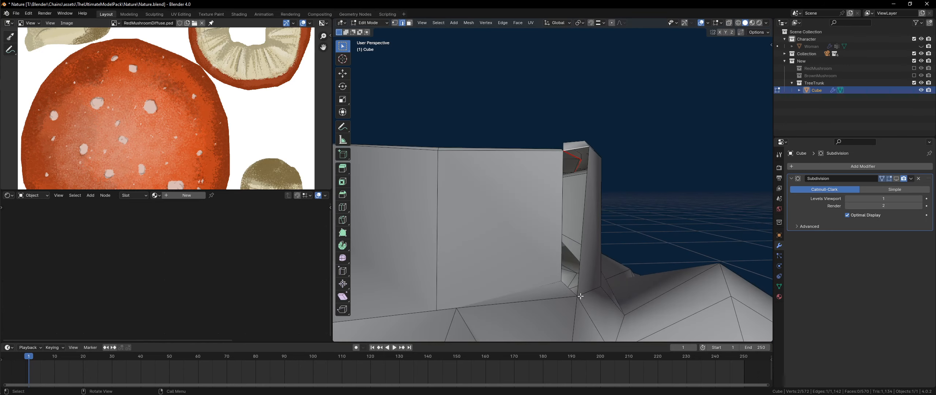
key("f")
middle_click_drag(566, 289, 519, 265)
key("f")
key("f")
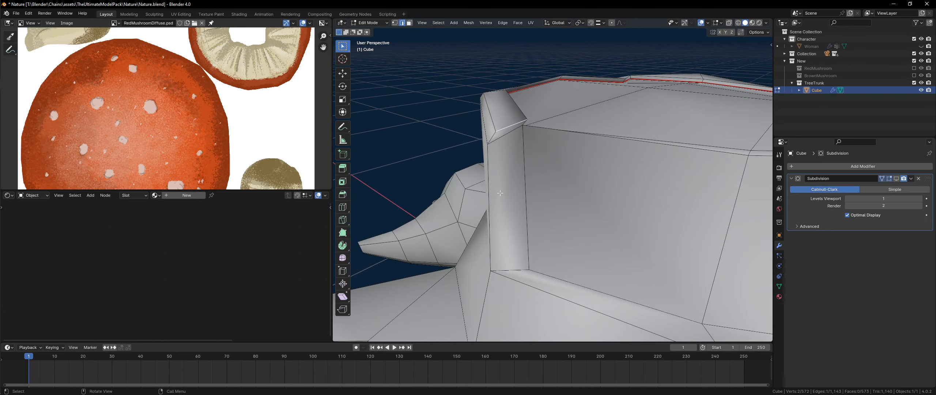
- Move the vertices at the wall's upper corner closer together where it meets the inner rim
scroll(519, 266, "down", 5)
scroll(492, 163, "up", 4)
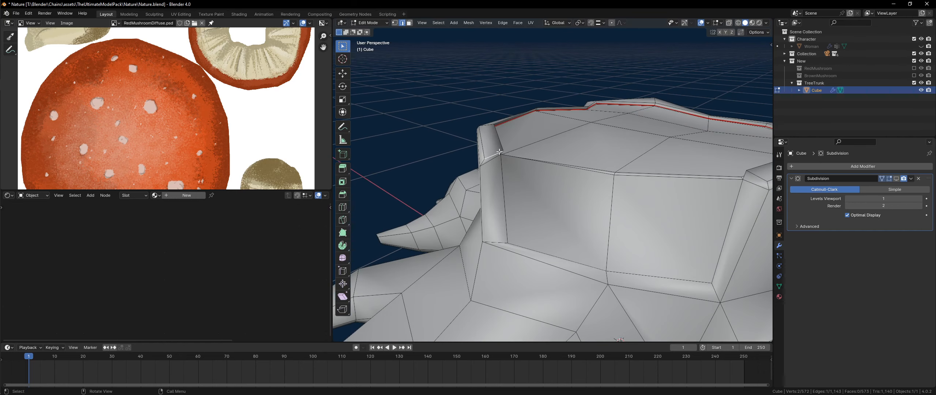
key("g")
left_click(489, 151)
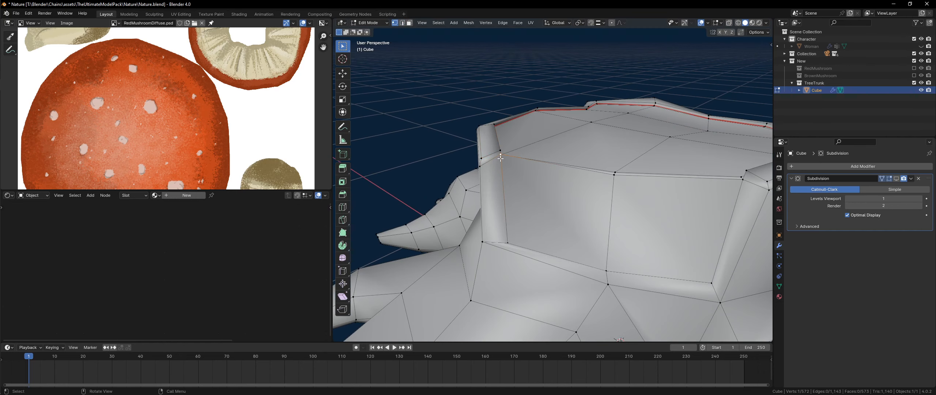
scroll(501, 158, "up", 6)
key("g")
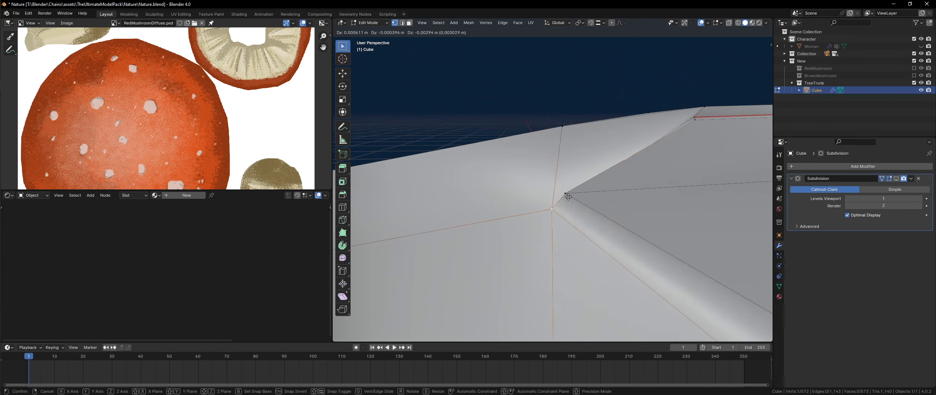
left_click(568, 196)
middle_click_drag(569, 196, 570, 219)
key("g")
left_click(588, 186)
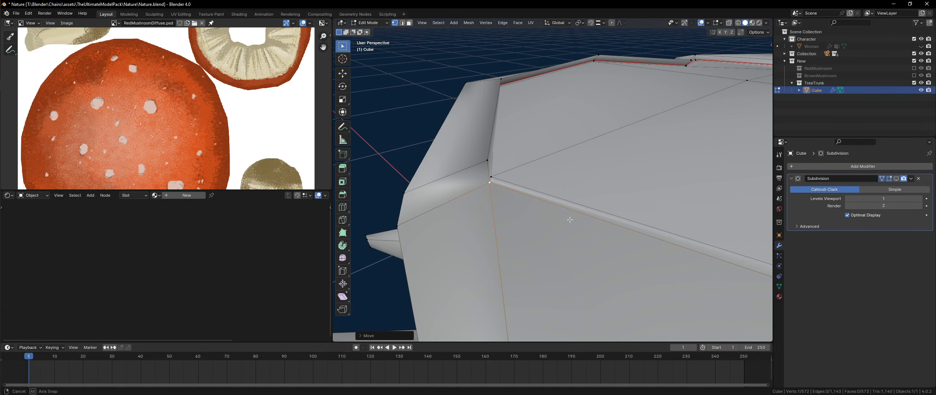
- Mark the vertical side edges and the lower edge of the rebuilt wall as seams, using X-ray to reach the corner edges
key("z")
left_click(482, 177)
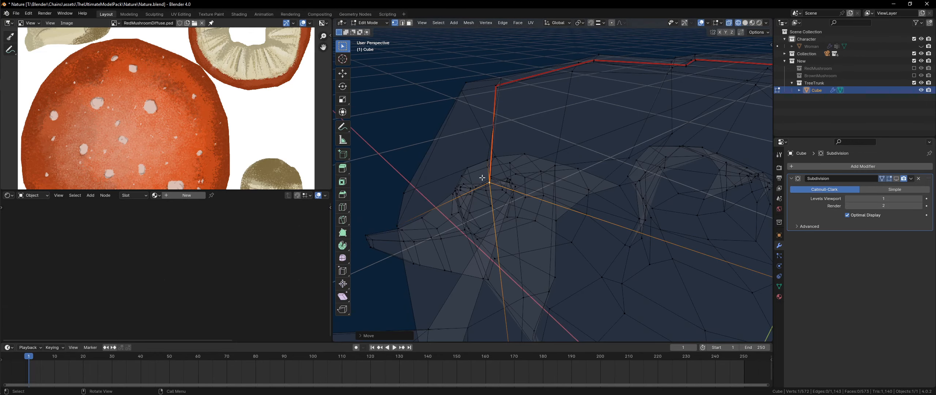
left_click(499, 249)
mouse_move(499, 249)
middle_mouse_down()
mouse_move(564, 311)
mouse_move(538, 246)
mouse_move(557, 217)
middle_mouse_up()
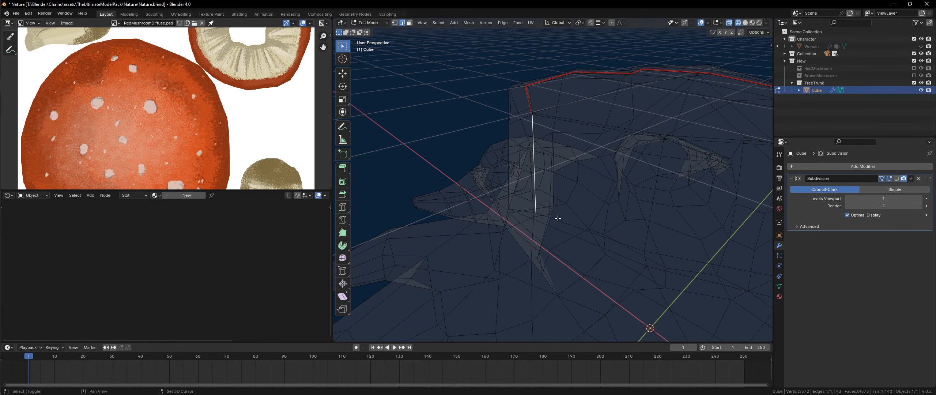
left_click(607, 237, "shift")
key("shift+z")
left_click(623, 253, "shift")
middle_click_drag(662, 251, 599, 252)
left_click(644, 236, "shift")
middle_click_drag(644, 235, 586, 221)
right_click(585, 220)
left_click(581, 213)
- Examine the rebuilt wall in Object Mode and with the Subdivision modifier's viewport display temporarily enabled
key("Tab")
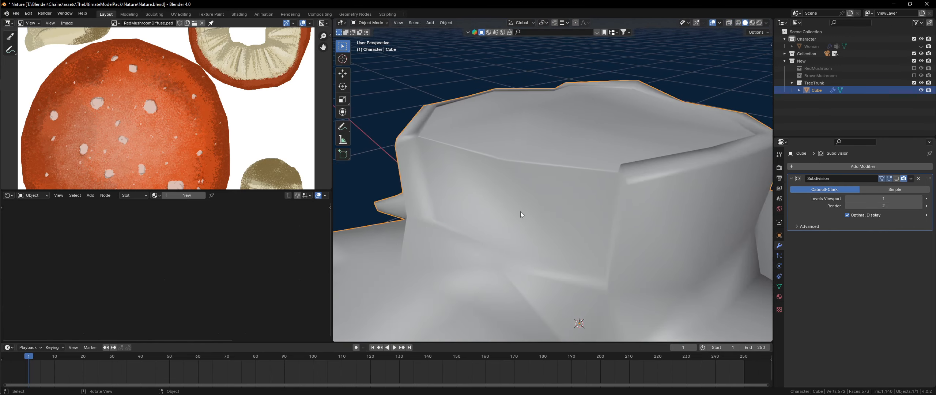
middle_click_drag(520, 211, 488, 207)
left_click(896, 179)
key("Tab")
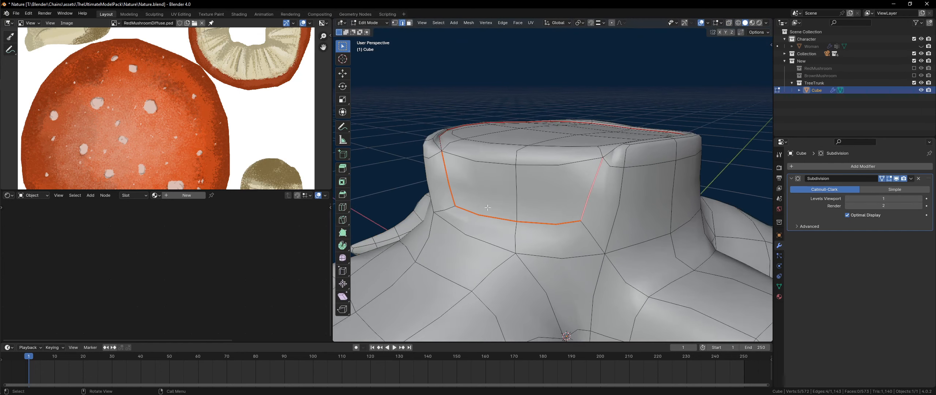
scroll(487, 207, "up", 1)
left_click(896, 179)
middle_click_drag(448, 175, 473, 199)
middle_click_drag(420, 181, 521, 163)
middle_click_drag(513, 168, 537, 171)
scroll(537, 171, "up", 1)
key("alt+a")
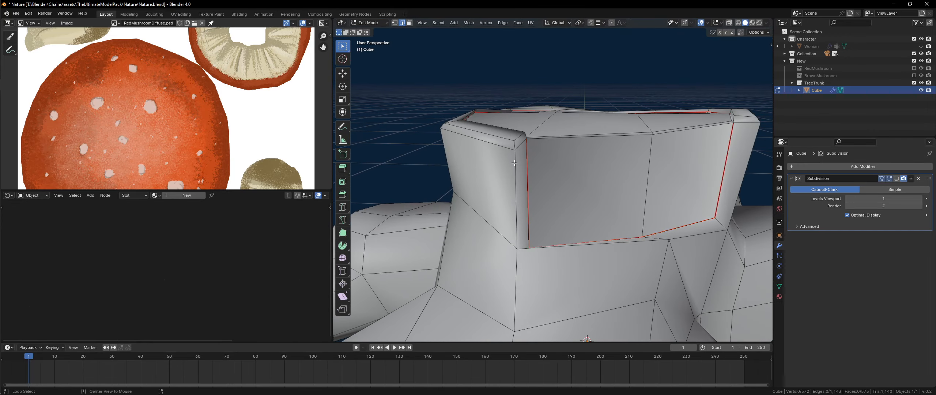
key("k")
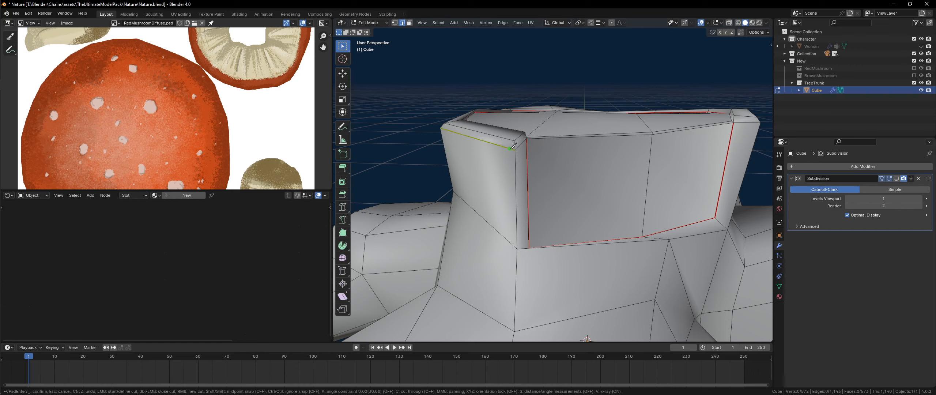
left_click(512, 147)
key("Escape")
- Dissolve the edge loop just below the trunk's outer rim
left_click(503, 148, "alt")
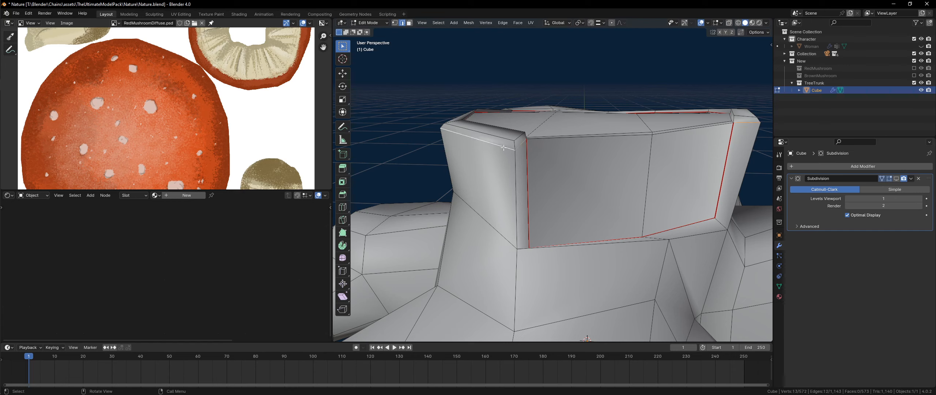
key("ctrl+x")
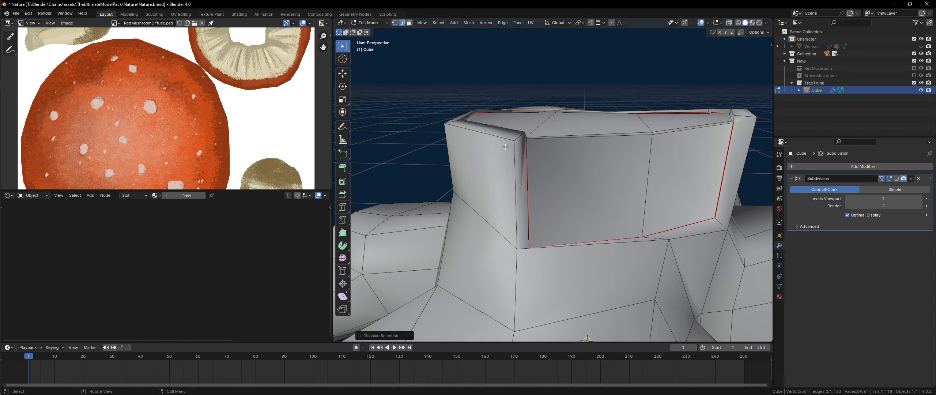
- Bevel the continuous outer edge loop around the rim, down both sides of the notch and along its lower edge
left_click(502, 139, "alt")
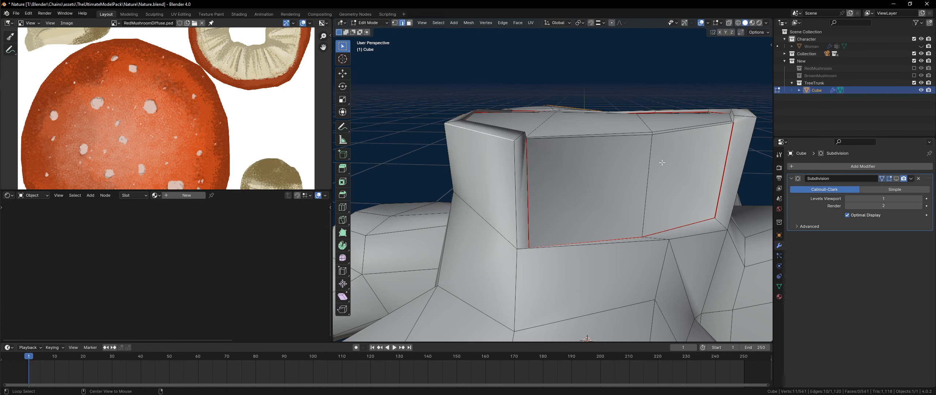
left_click(751, 141, "alt+shift")
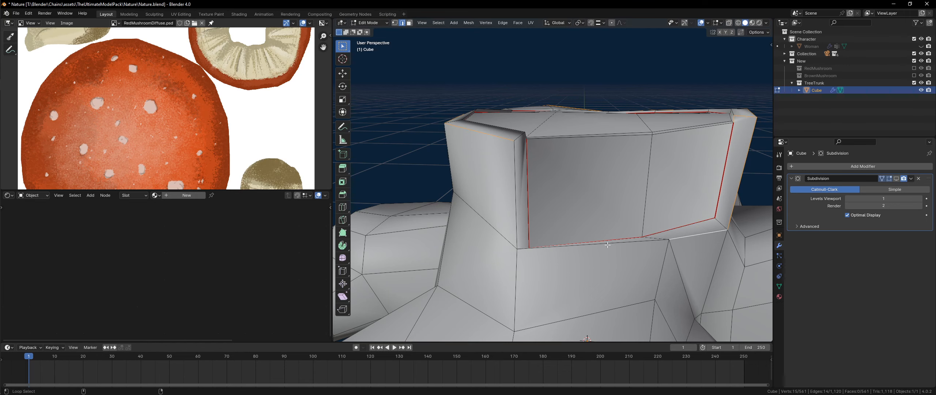
left_click(699, 237, "alt+shift")
middle_click_drag(699, 237, 489, 147)
left_click(525, 135, "shift")
left_click(517, 136, "shift")
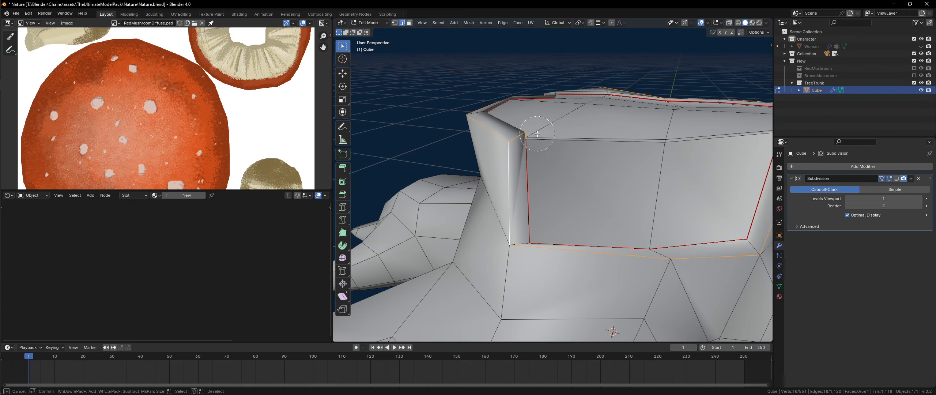
middle_click_drag(694, 141, 651, 146)
left_click(656, 145, "shift")
left_click(646, 146, "shift")
key("alt+z")
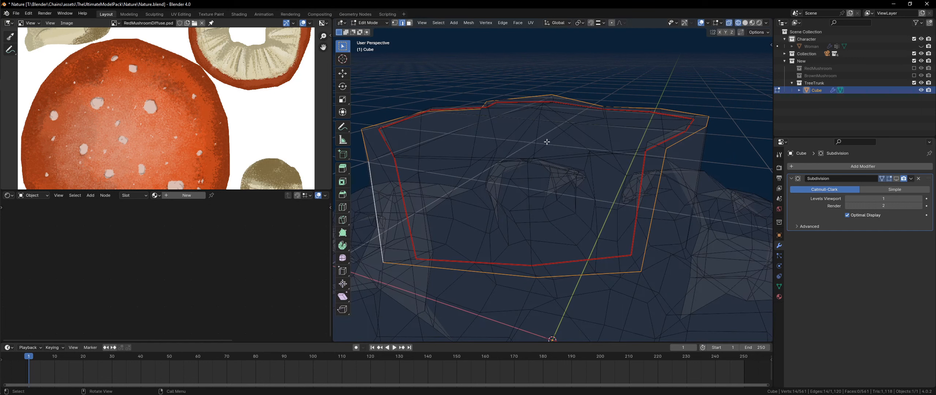
key("alt+z")
middle_click_drag(547, 184, 570, 179)
key("ctrl+b")
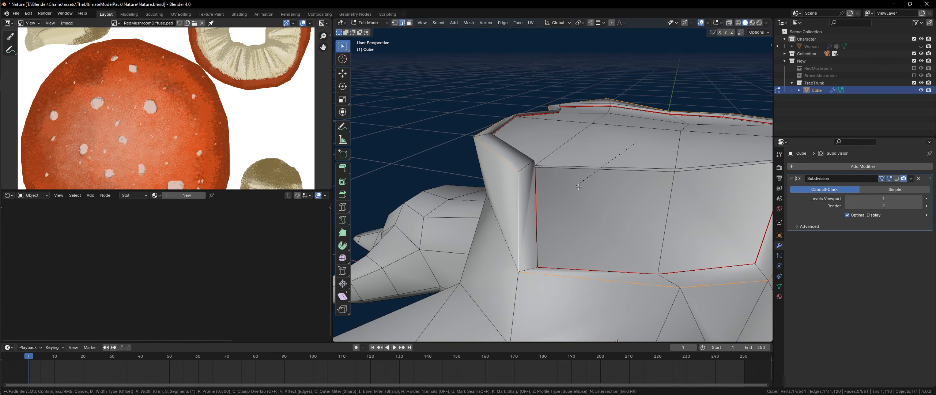
left_click(558, 207)
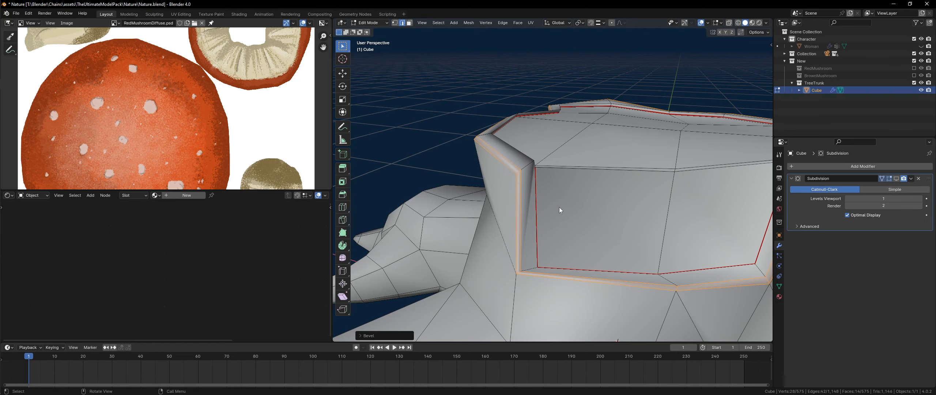
- Examine the beveled rim and notch with the Subdivision modifier's viewport display temporarily enabled
key("Tab")
left_click(896, 179)
middle_click_drag(695, 220, 522, 199)
key("Tab")
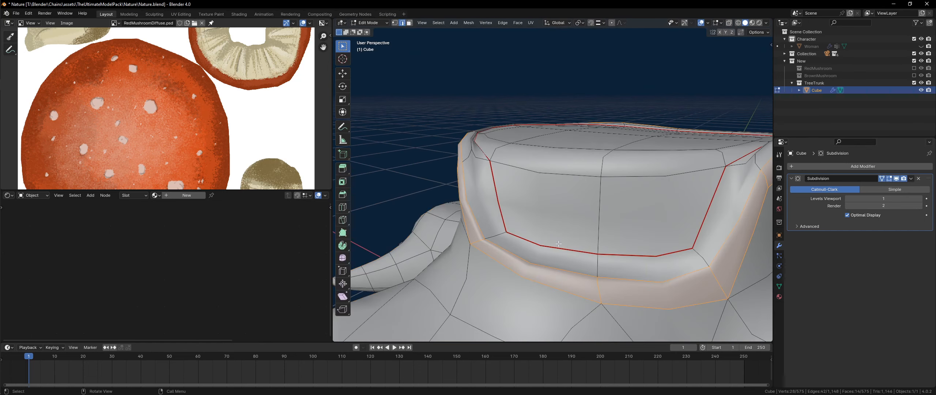
left_click(501, 215, "alt")
middle_click_drag(516, 234, 496, 201)
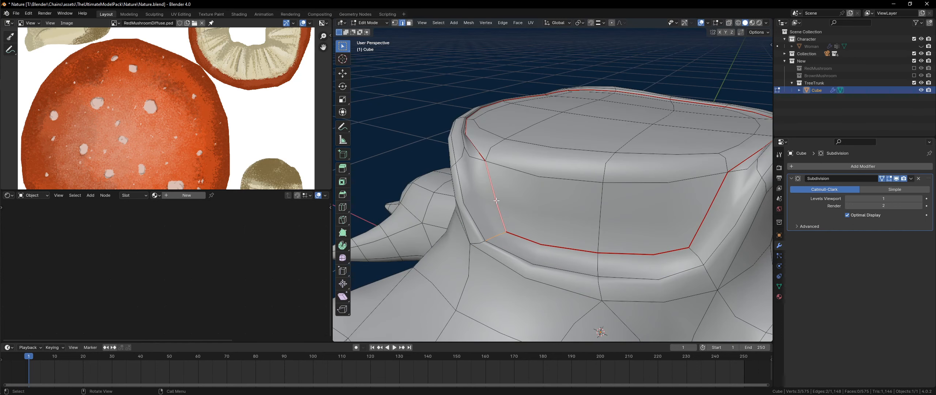
left_click(896, 178)
- Reposition the vertex at the upper corner of the notch beside the recessed wall
middle_click_drag(490, 139, 547, 163)
scroll(541, 164, "up", 3)
key("1")
left_click(544, 119)
key("g")
left_click(554, 119)
- Inset the two faces of the recessed notch wall together by a narrow margin
key("3")
left_click(547, 164)
left_click(660, 232, "shift")
middle_click_drag(659, 232, 586, 214)
key("i")
left_click(609, 247)
- Clear the seams from the inner edges of the inset wall faces
right_click(586, 214)
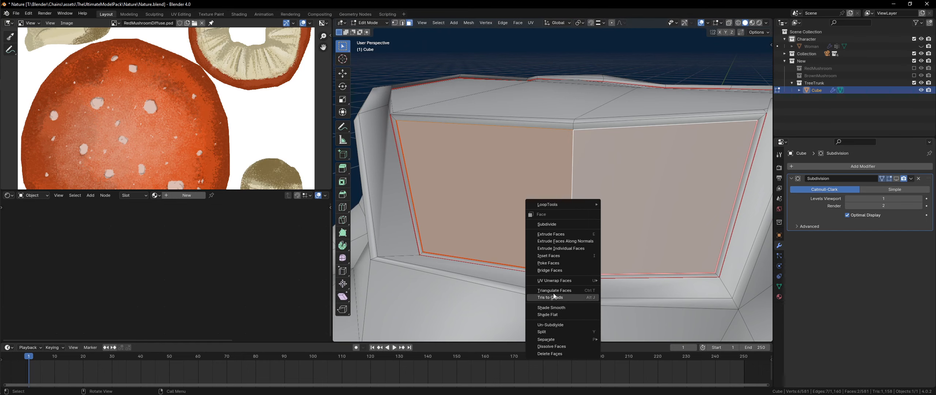
key("2")
right_click(515, 236)
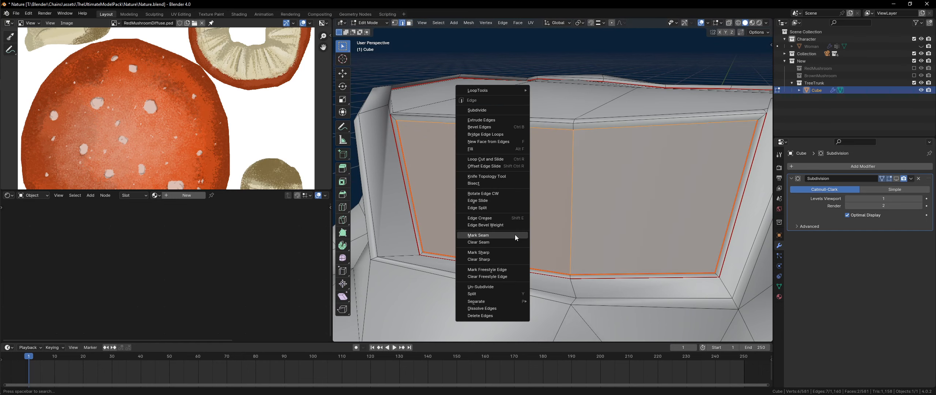
left_click(508, 235)
key("3")
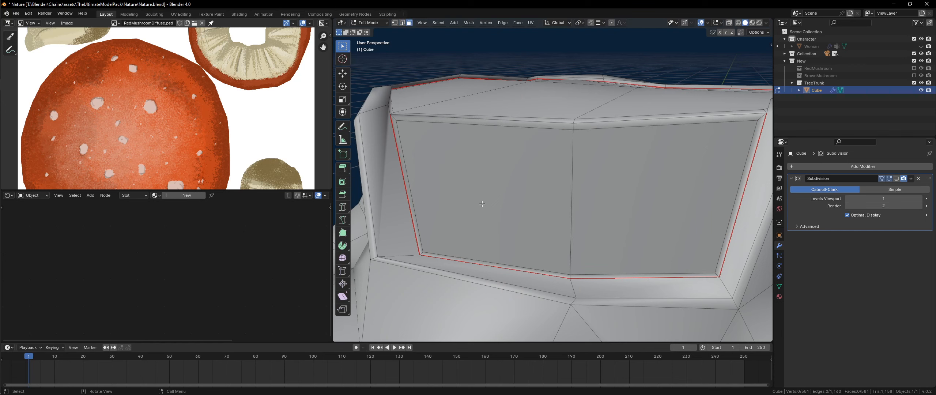
left_click(481, 204)
right_click(481, 204)
key("Escape")
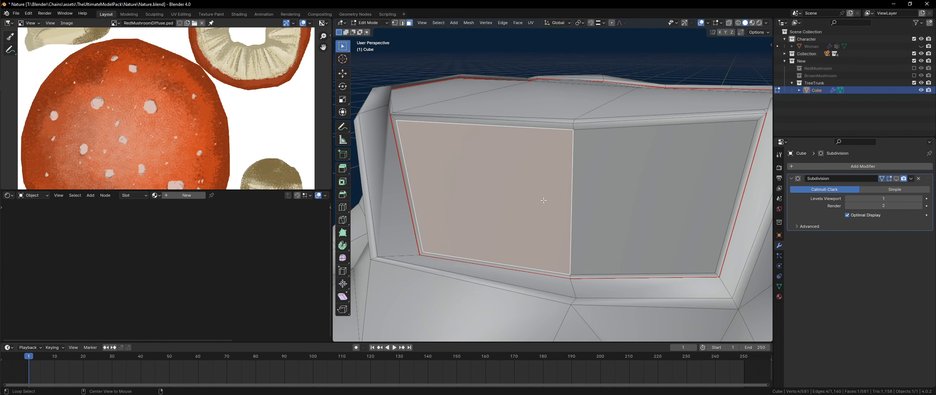
key("alt+a")
- Examine the whole trunk and the inset notch wall in Object Mode with the Subdivision modifier's viewport display enabled
key("1")
scroll(496, 172, "down", 2)
mouse_move(495, 169)
middle_mouse_down()
mouse_move(483, 192)
mouse_move(399, 178)
mouse_move(442, 151)
mouse_move(770, 199)
middle_mouse_up()
key("shift+z")
key("alt+z")
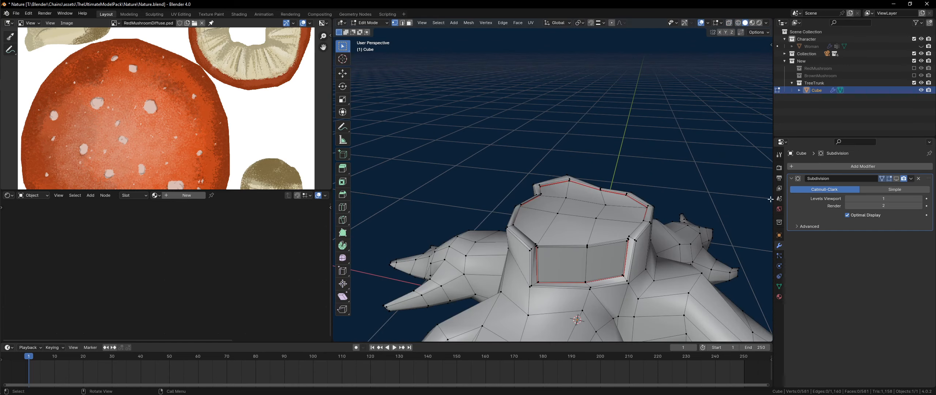
left_click(896, 179)
scroll(579, 192, "up", 5)
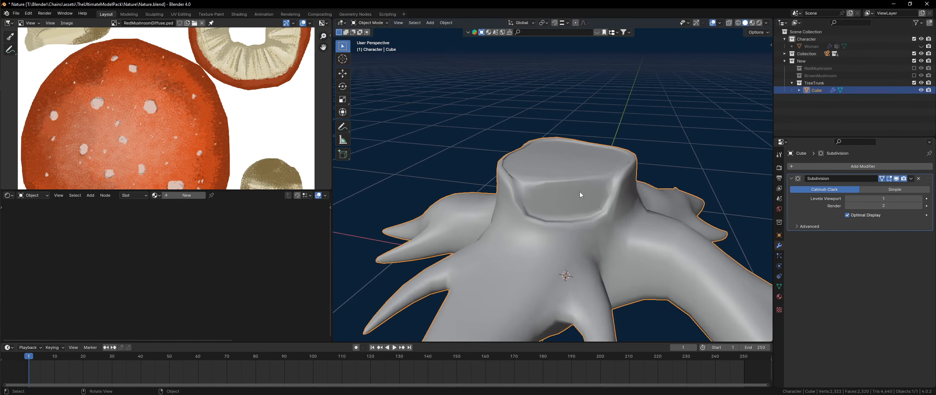
scroll(496, 197, "up", 2)
key("Tab")
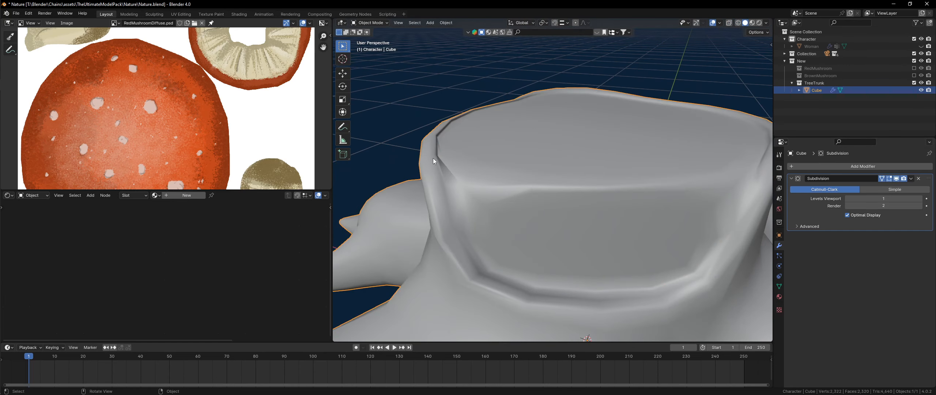
scroll(475, 239, "down", 4)
middle_click_drag(590, 256, 805, 205)
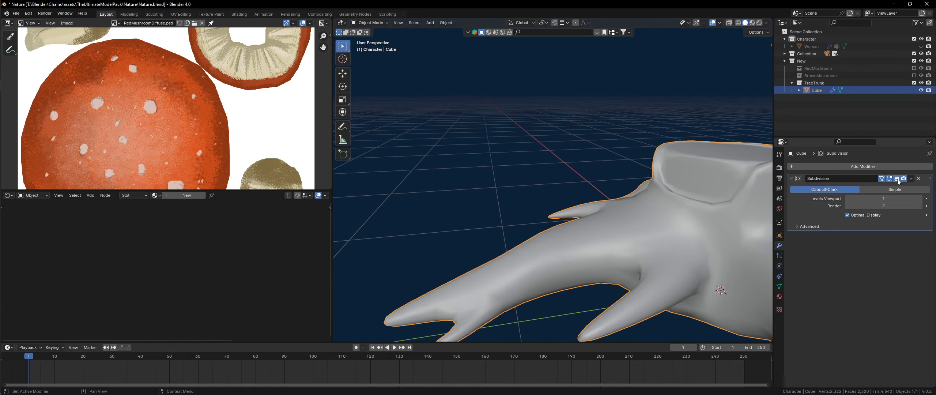
- Try applying the Subdivision modifier, check the subdivided mesh around the notch in Edit Mode, and undo the application
key("ctrl+a")
key("Tab")
scroll(624, 203, "up", 2)
middle_click_drag(624, 203, 596, 206)
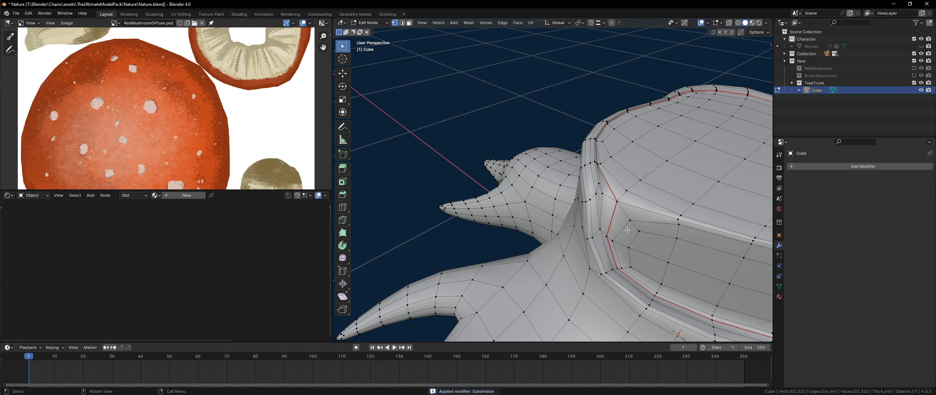
key("ctrl+z")
key("ctrl+z")
key("Tab")
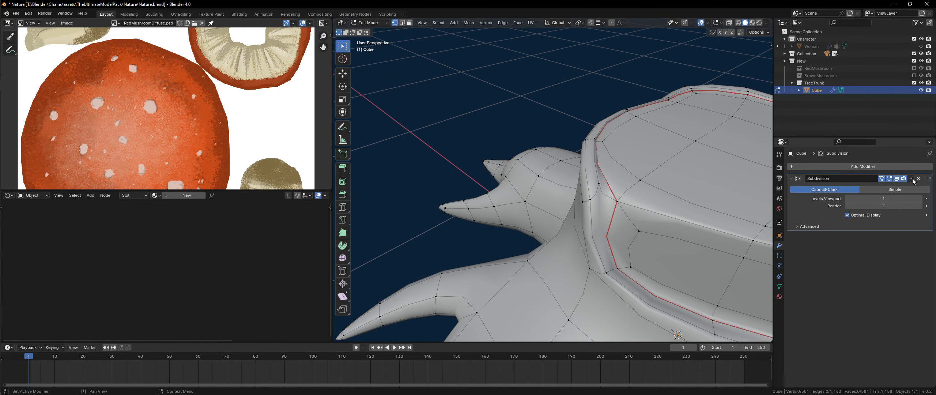
- Remove the Subdivision modifier from the trunk
left_click(918, 179)
key("Tab")
key("Tab")
- Dissolve the two inset edges running just below the upper edge of the recessed wall
scroll(655, 222, "up", 2)
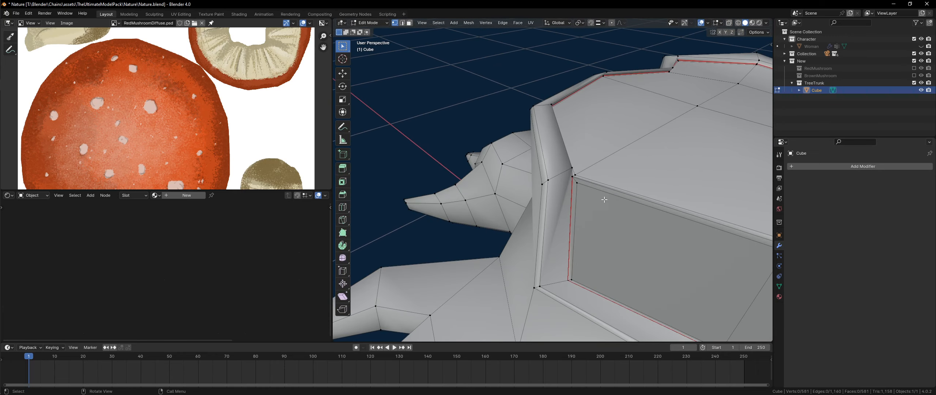
middle_click_drag(604, 199, 424, 180)
key("2")
left_click(535, 152)
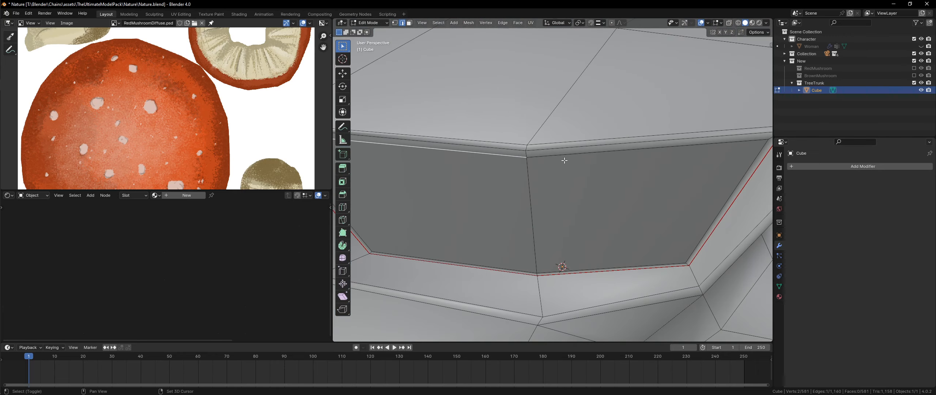
key("ctrl+x")
left_click(551, 155)
key("ctrl+x")
key("1")
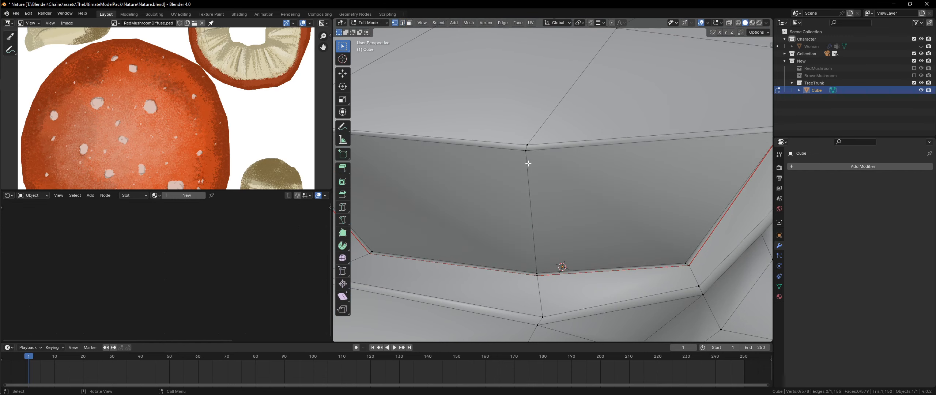
- Knife a short cut from the inset's side edge to the upper edge at the recessed wall's corner
middle_click_drag(530, 152, 605, 148, "shift")
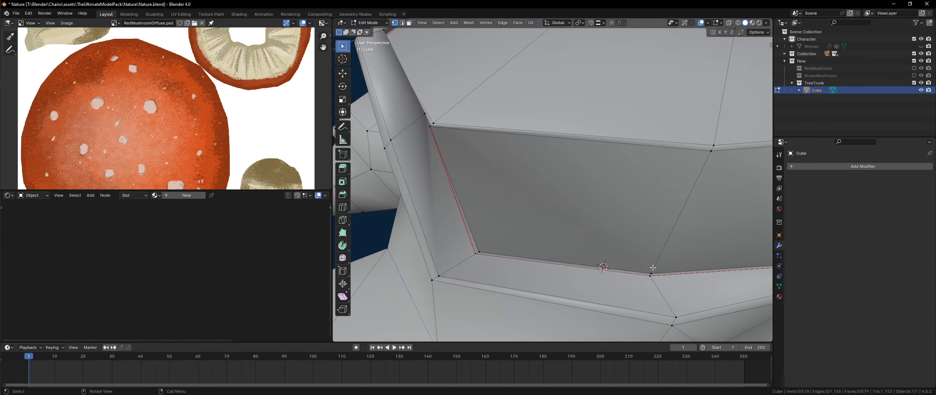
middle_click_drag(512, 212, 479, 180)
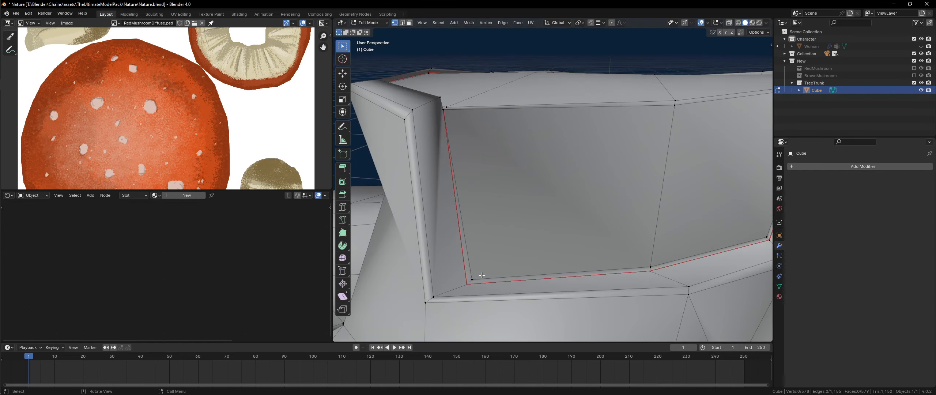
middle_click_drag(452, 129, 476, 195)
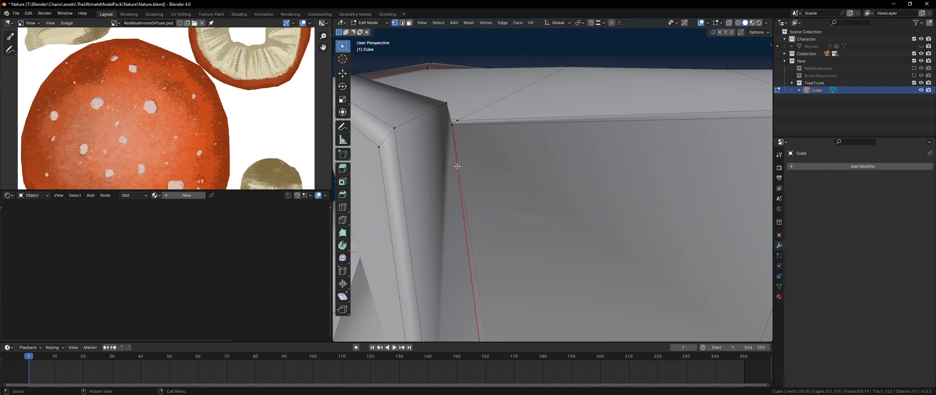
key("k")
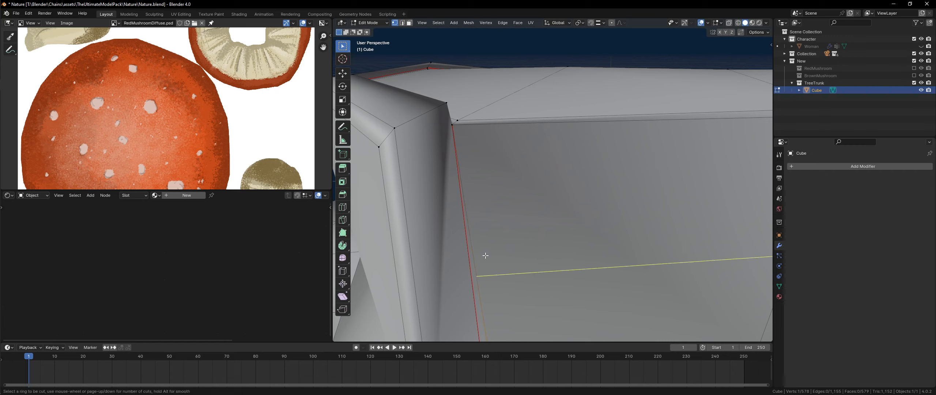
key("Escape")
key("k")
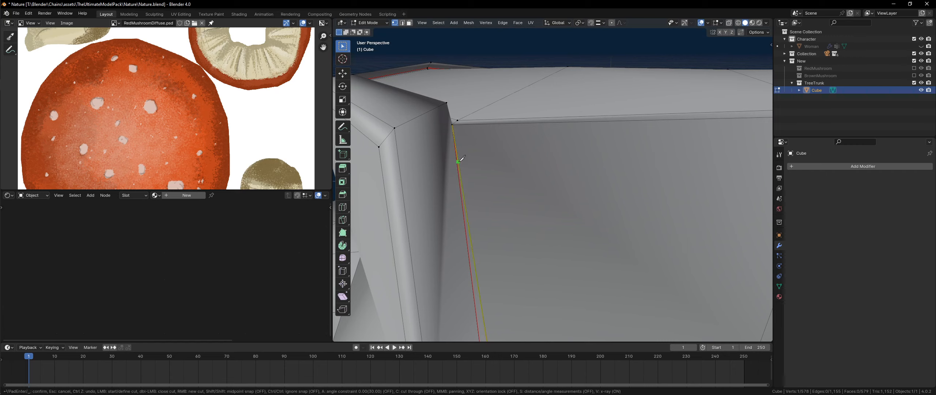
left_click(458, 161)
left_click(463, 124)
key("Return")
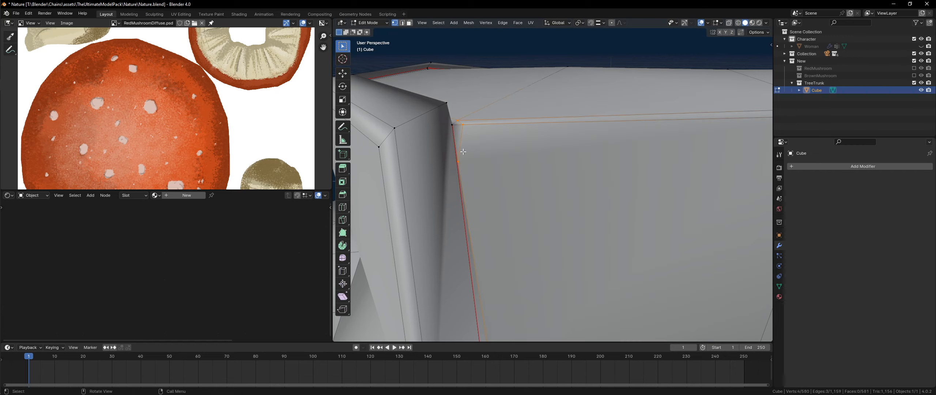
- Move the new corner vertex and dissolve the stray short edge beside the knife cut
middle_click_drag(463, 155, 448, 114)
key("g")
left_click(472, 133)
key("2")
left_click(458, 131)
key("ctrl+x")
- Reposition the two remaining inset vertices at the recessed wall's upper corner
key("1")
left_click(462, 130)
key("g")
left_click(465, 129)
left_click(466, 139)
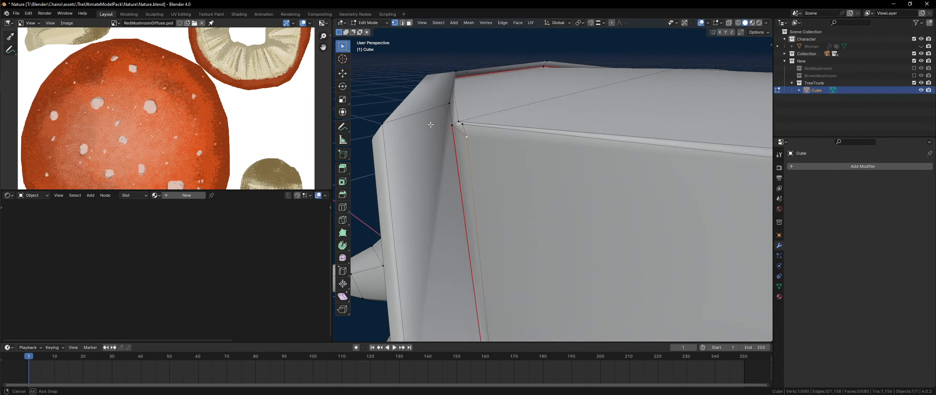
key("g")
left_click(510, 141)
middle_click_drag(510, 140, 474, 138)
- Add a level 1 Subdivision modifier, apply it, and examine the smoothed notch corner
key("Tab")
key("ctrl+1")
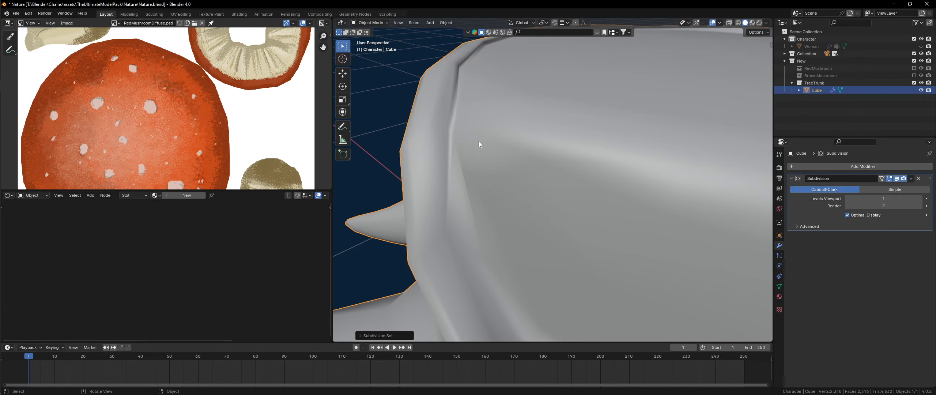
key("ctrl+a")
key("Tab")
middle_click_drag(559, 281, 550, 256)
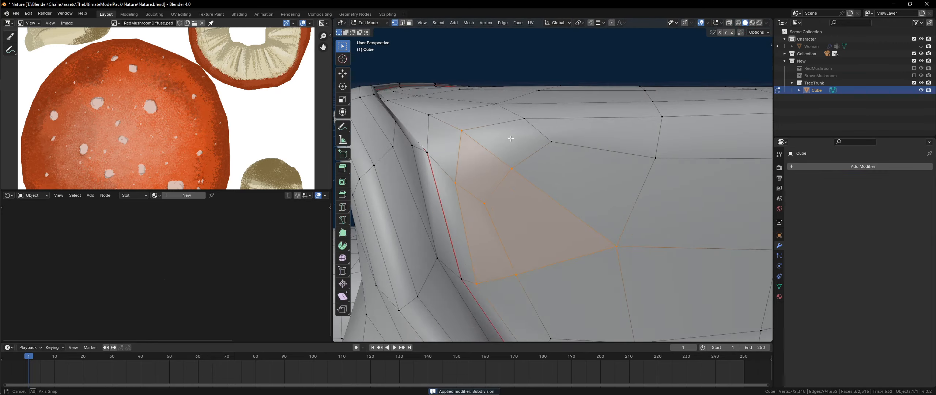
scroll(550, 255, "down", 4)
key("alt+a")
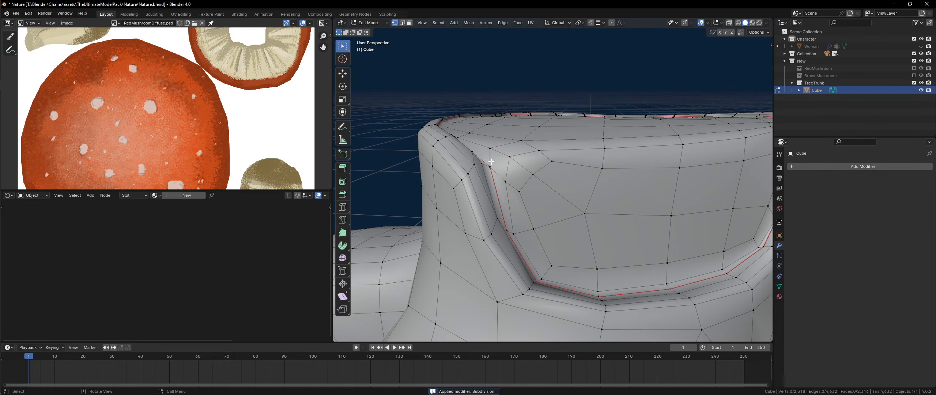
middle_click_drag(491, 161, 563, 194)
key("Tab")
scroll(528, 177, "down", 3)
scroll(563, 193, "up", 3)
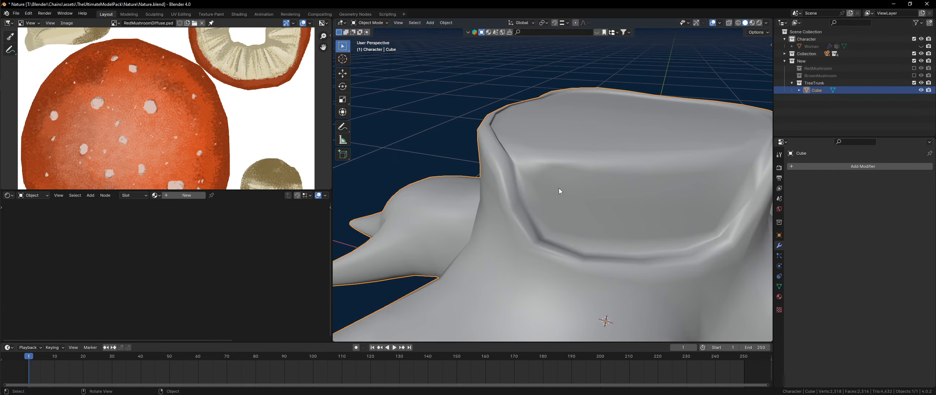
- Undo the applied level 1 Subdivision so the low-poly trunk mesh is restored
key("ctrl+z")
key("ctrl+z")
key("ctrl+z")
key("ctrl+z")
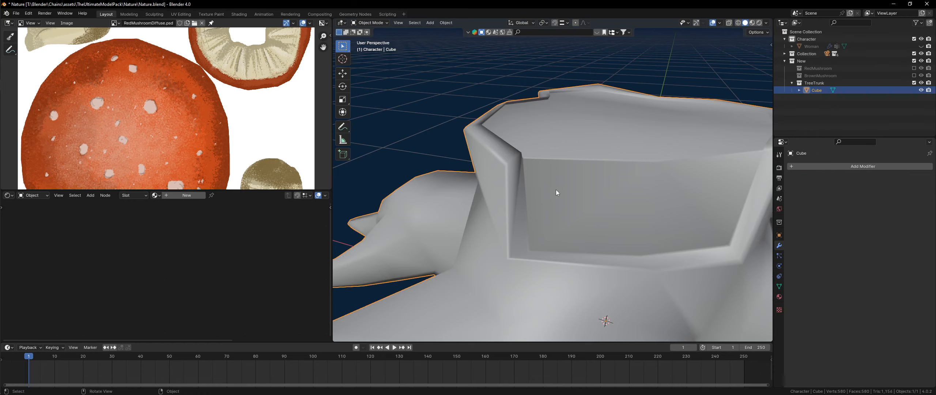
- Adjust the corner vertices again to even out the narrow faces around the recessed wall's upper corner
key("Tab")
middle_click_drag(556, 189, 534, 130)
scroll(515, 196, "up", 4)
key("g")
left_click(580, 175)
key("g")
left_click(568, 160)
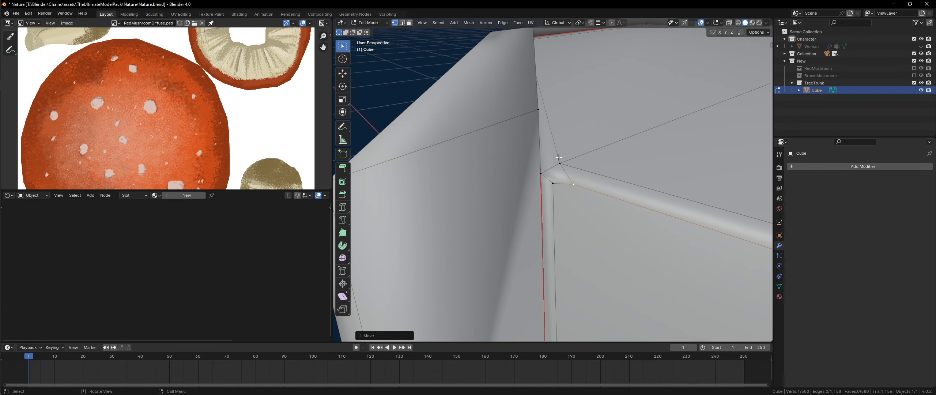
- Dissolve the inset edges along the recessed wall's sides and lower border, plus the leftover edge at its upper corner
scroll(638, 206, "down", 8)
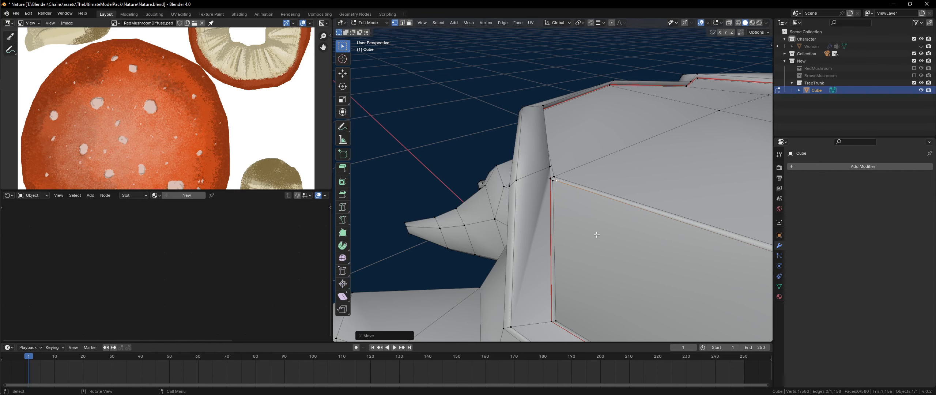
mouse_move(596, 234)
middle_mouse_down()
mouse_move(623, 270)
mouse_move(603, 242)
middle_mouse_up()
scroll(603, 242, "down", 3)
key("2")
left_click(598, 169)
left_click(602, 244, "ctrl")
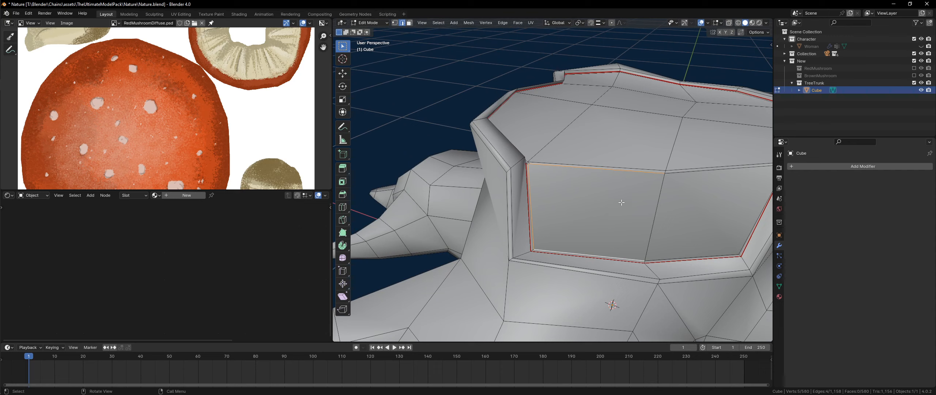
key("ctrl+x")
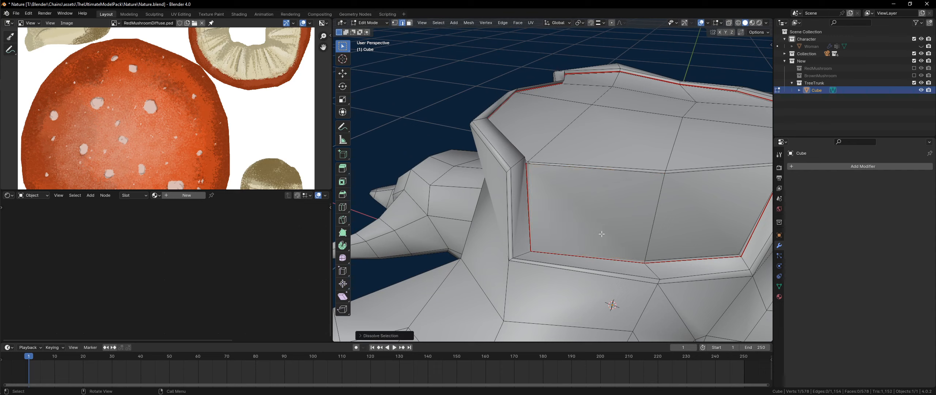
key("ctrl+x")
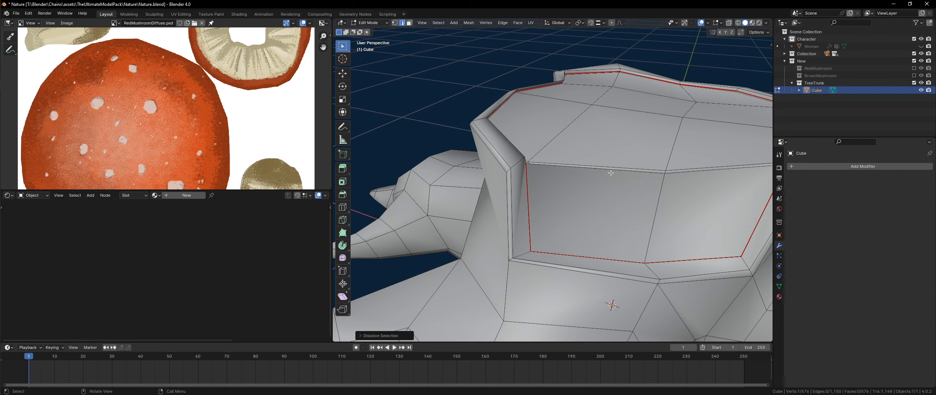
left_click(579, 159, "alt")
middle_click_drag(579, 159, 539, 145)
key("ctrl+x")
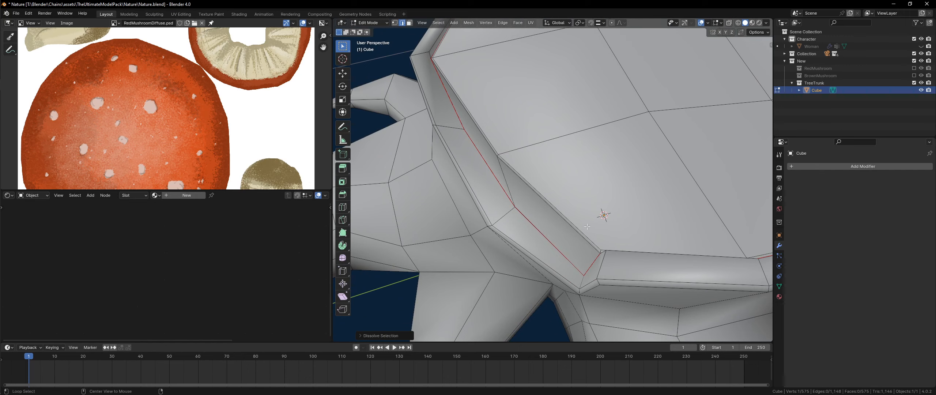
- Dissolve the extra edge loop running along the recessed wall's upper edge and around the inner rim
left_click(587, 227, "alt")
middle_click_drag(587, 227, 585, 80)
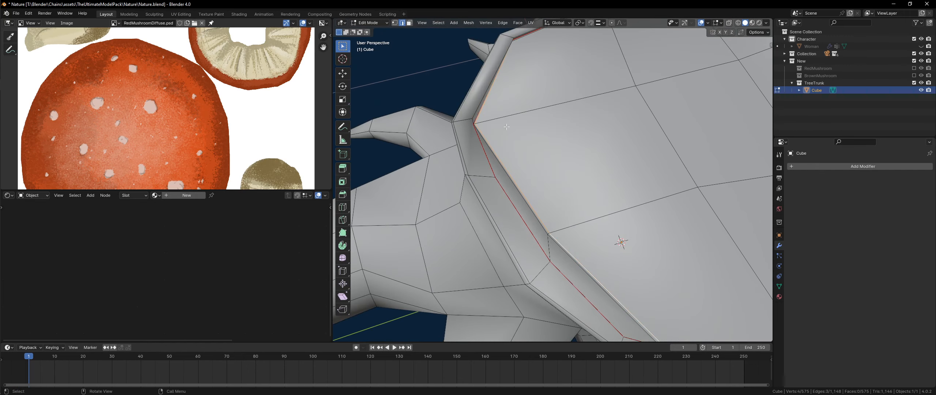
left_click(659, 141, "alt+shift")
left_click(585, 80, "alt+shift")
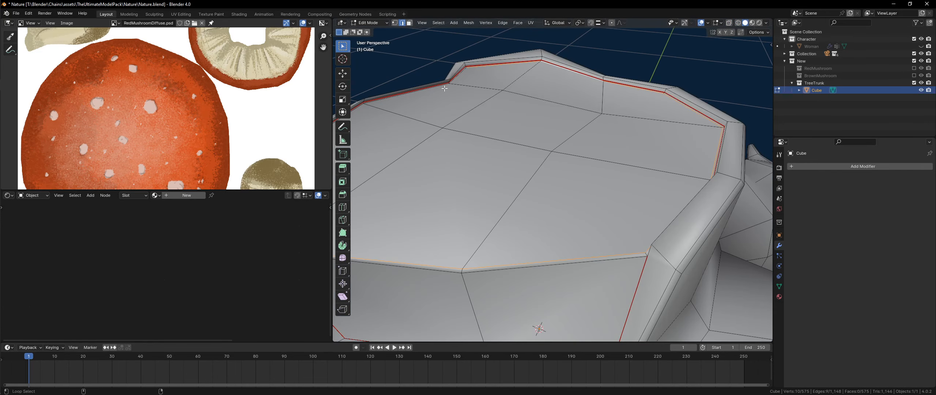
middle_click_drag(450, 87, 493, 104)
key("ctrl+x")
- Clear all seams from the whole trunk mesh
scroll(462, 154, "up", 1)
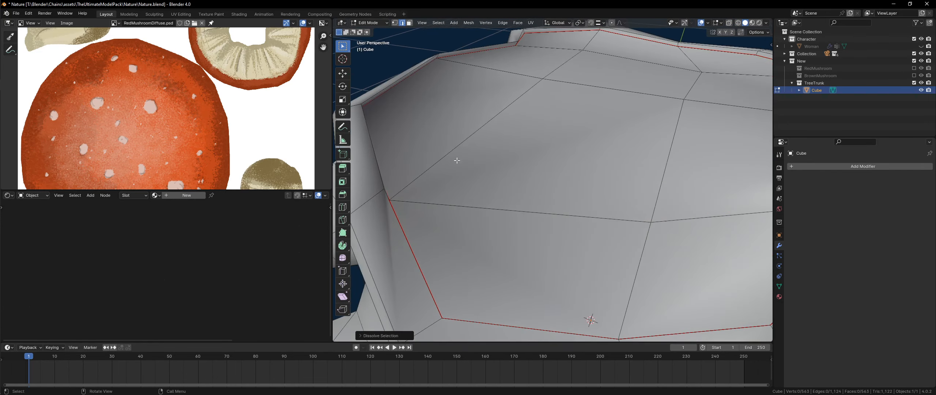
middle_click_drag(457, 159, 434, 198)
left_click(454, 190, "alt")
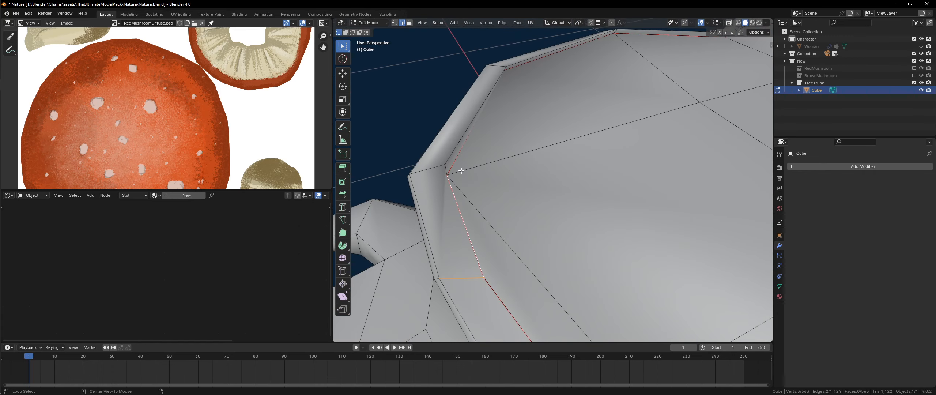
left_click(460, 159, "alt")
scroll(503, 175, "down", 2)
key("shift+z")
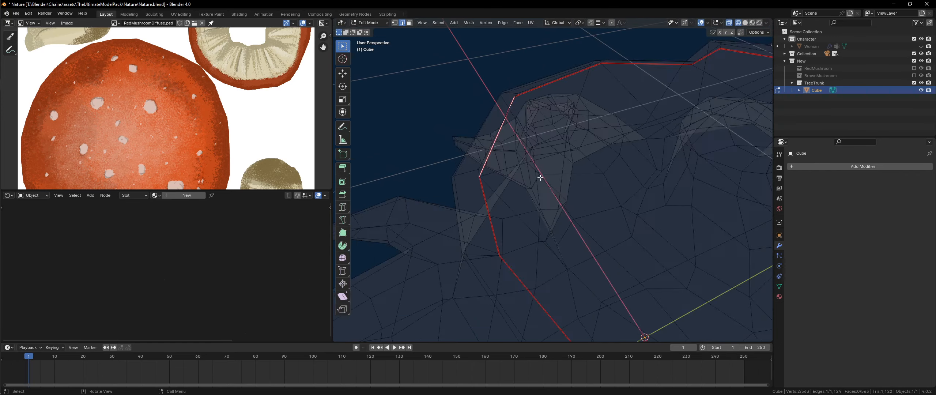
middle_click_drag(539, 177, 605, 182)
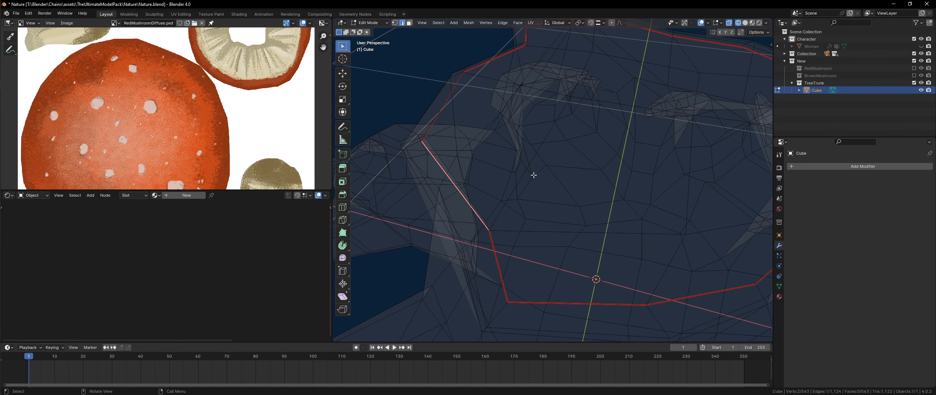
key("a")
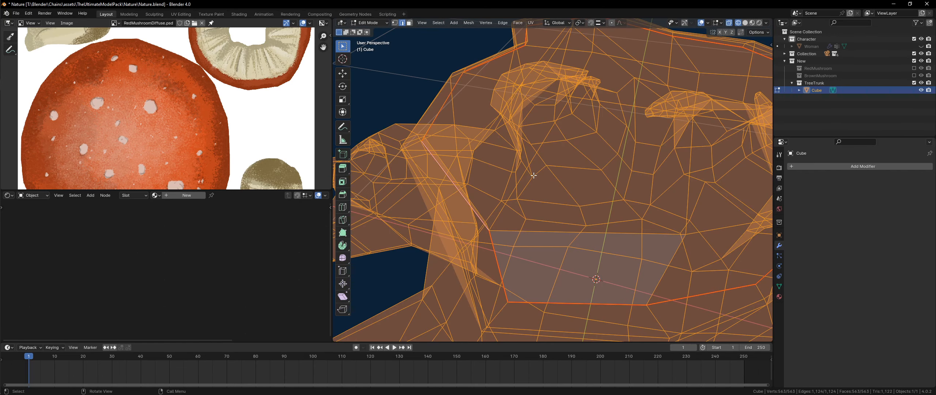
right_click(534, 175)
left_click(533, 176)
key("alt+a")
key("alt+z")
- Select the chain of inner rim edges running around the far side of the trunk's top
middle_click_drag(615, 187, 506, 135)
left_click(506, 135, "alt")
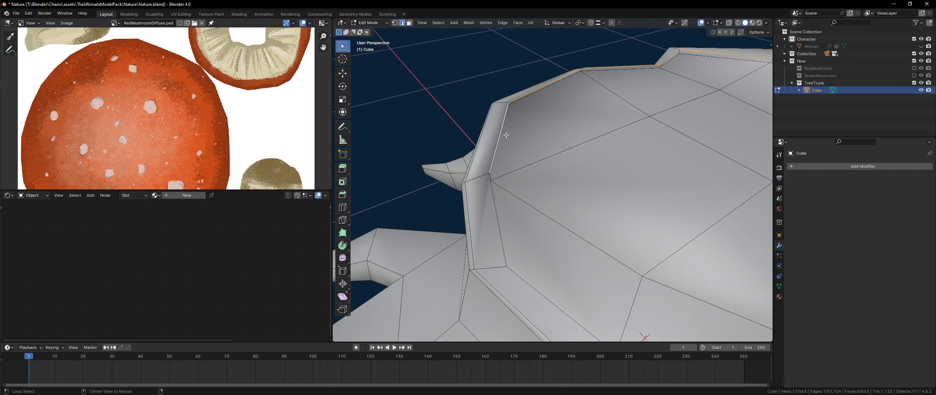
left_click(556, 83, "alt")
key("z")
left_click(561, 99)
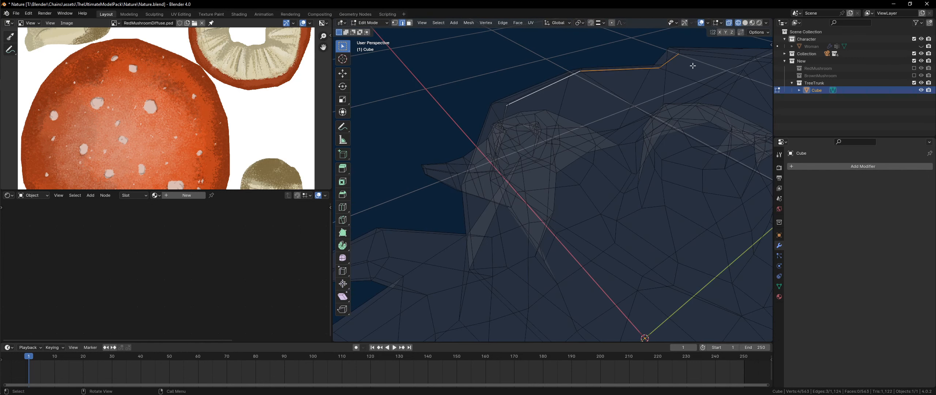
left_click(708, 57, "alt+shift")
middle_click_drag(713, 93, 564, 87)
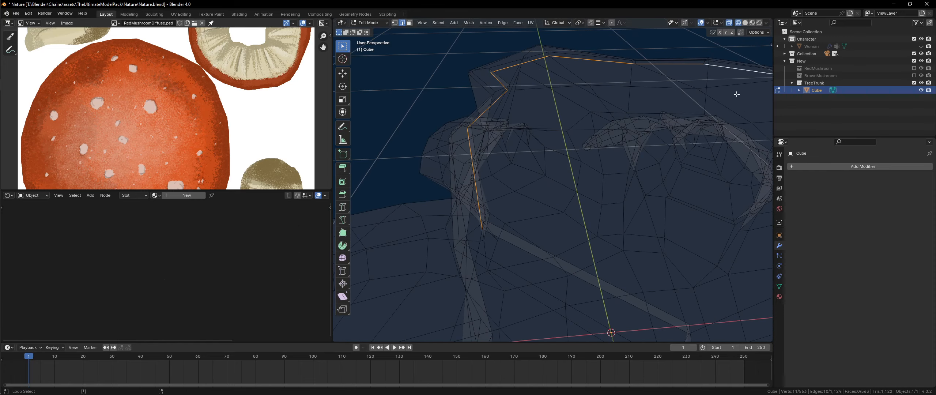
- Extend the edge selection down the recessed wall's sides and along its lower border to close the loop
key("z")
left_click(662, 94)
middle_click_drag(663, 94, 634, 231)
left_click(528, 252, "shift")
left_click(477, 223, "shift")
middle_click_drag(501, 142, 593, 187)
left_click(450, 170, "shift")
- Try a narrow bevel on the selected inner rim loop and inspect the shading in Object Mode
key("ctrl+b")
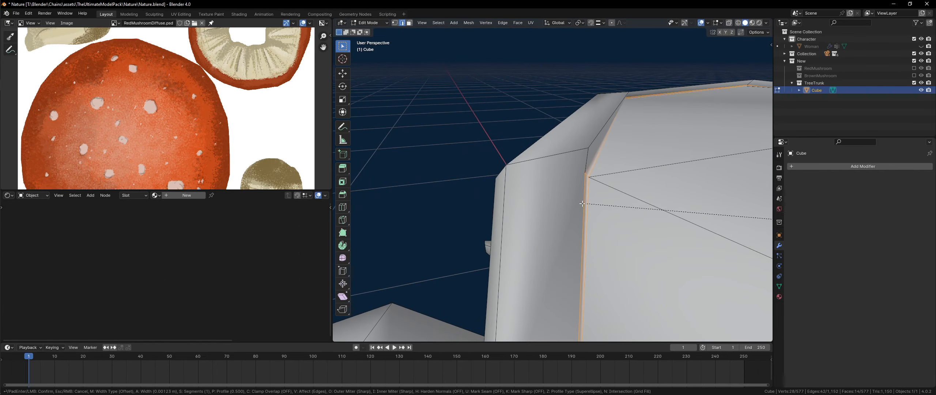
left_click(552, 208)
key("Tab")
mouse_move(552, 208)
middle_mouse_down()
mouse_move(700, 192)
mouse_move(595, 194)
mouse_move(545, 208)
middle_mouse_up()
key("Tab")
key("Tab")
key("Tab")
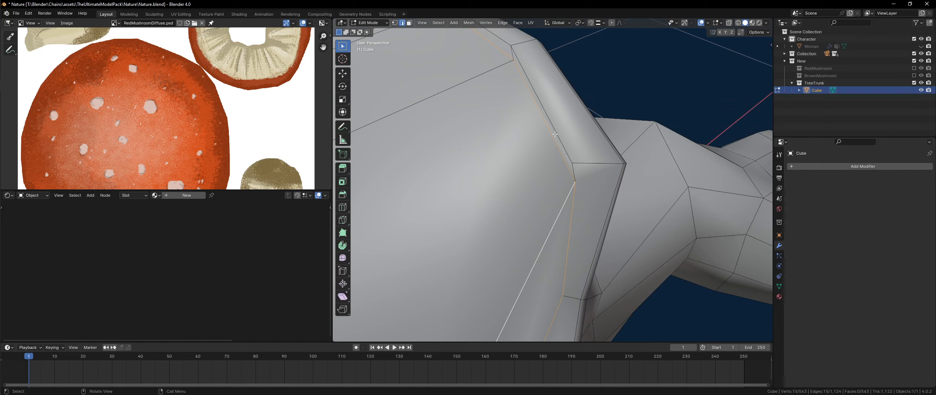
- Try the narrow bevel again with the recessed wall's upper edge included, inspect it, and undo it
middle_click_drag(582, 230, 576, 149)
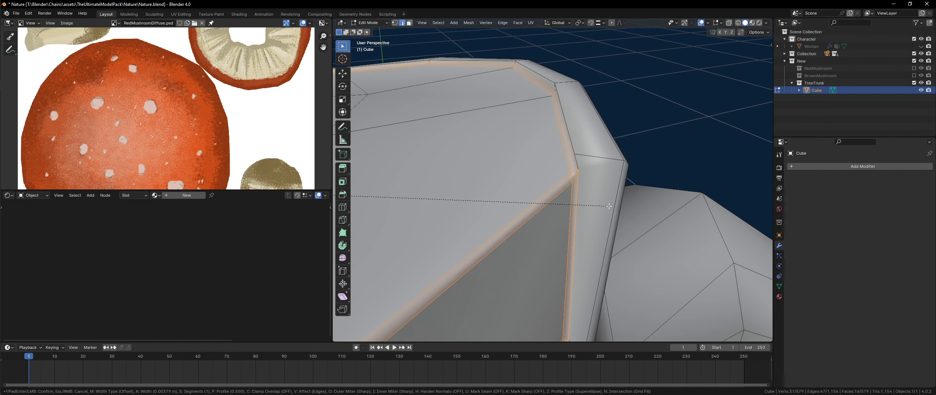
middle_click_drag(609, 205, 549, 188)
key("Tab")
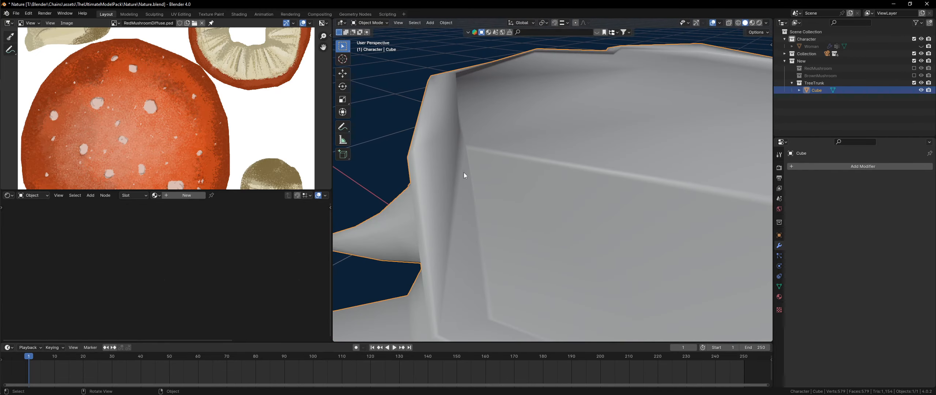
mouse_move(464, 175)
middle_mouse_down()
mouse_move(560, 175)
mouse_move(503, 173)
mouse_move(577, 200)
mouse_move(618, 136)
mouse_move(593, 177)
mouse_move(725, 194)
mouse_move(696, 203)
mouse_move(581, 183)
mouse_move(702, 198)
mouse_move(575, 166)
mouse_move(660, 176)
middle_mouse_up()
key("Tab")
key("ctrl+z")
- Complete the edge selection around the inner rim and recessed wall and bevel it about 0.004 m wide
left_click(515, 132)
left_click(615, 120, "shift")
key("shift+z")
key("shift+z")
key("shift+z")
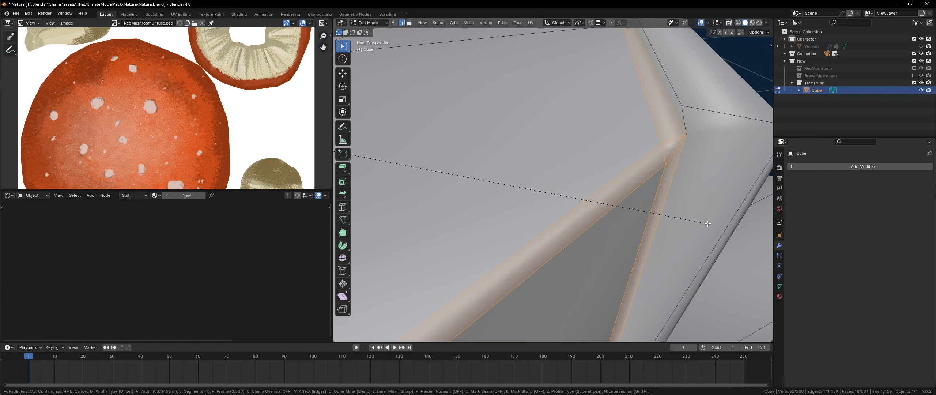
left_click(696, 220)
key("Tab")
- Apply a level 1 Subdivision to check the smoothed bevels around the recess, and undo it
middle_click_drag(697, 220, 546, 216)
key("ctrl+1")
key("ctrl+a")
key("Tab")
key("alt+a")
scroll(556, 188, "down", 2)
key("ctrl+z")
key("ctrl+z")
key("ctrl+z")
key("ctrl+z")
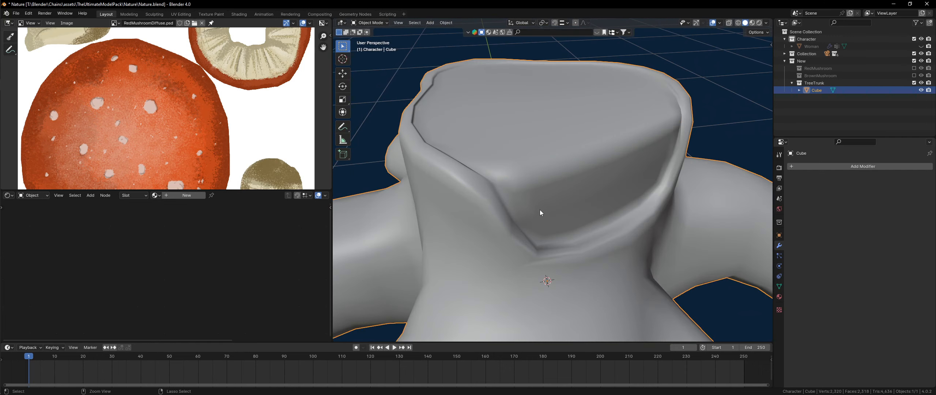
scroll(533, 206, "up", 3)
key("Tab")
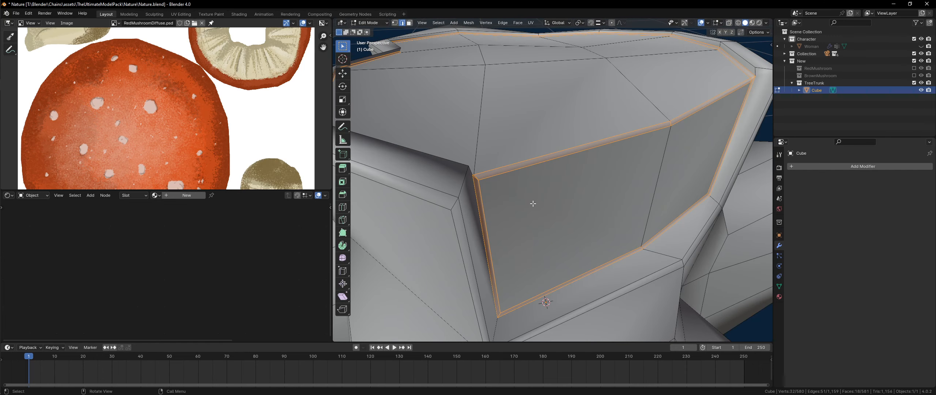
middle_click_drag(533, 204, 505, 216)
key("ctrl+r")
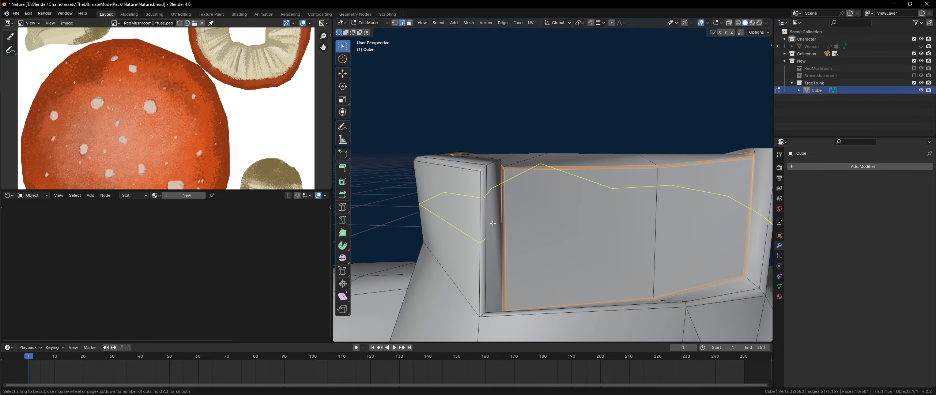
middle_click_drag(612, 232, 442, 167)
key("ctrl+r")
key("1")
scroll(464, 221, "up", 2)
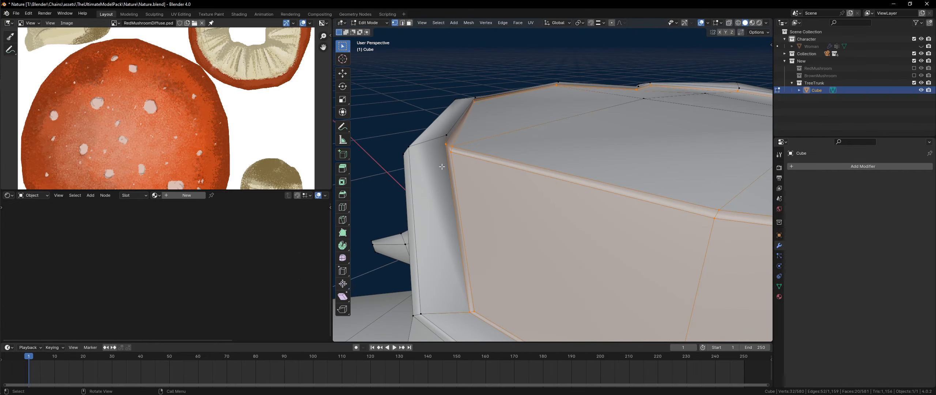
middle_click_drag(413, 209, 506, 201)
- Test an applied level 1 Subdivision on the recess's upper side corner and undo it
key("Tab")
key("ctrl+1")
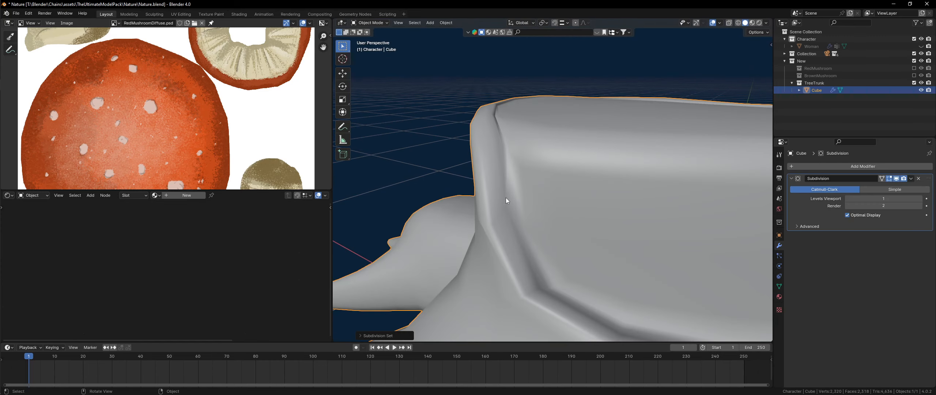
key("ctrl+a")
key("Tab")
key("ctrl+z")
key("ctrl+z")
key("ctrl+z")
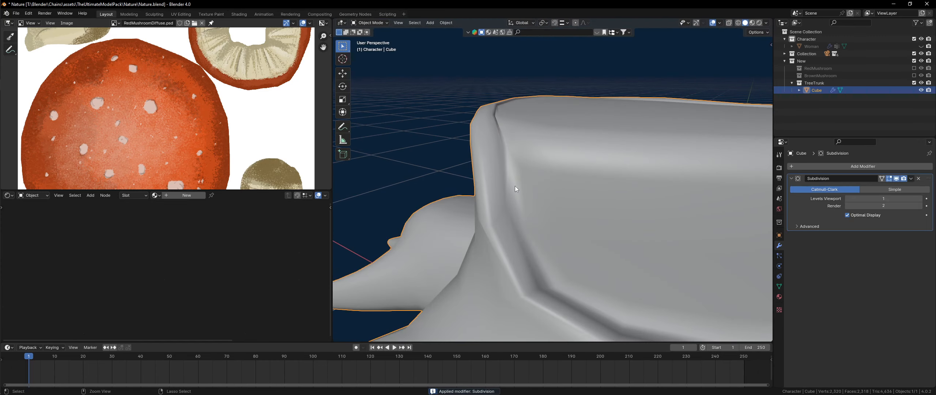
- Try a diagonal edge across the narrow side face beside the recessed wall, previewing it with a level 1 Subdivision
key("Tab")
scroll(515, 186, "down", 2)
middle_click_drag(515, 185, 514, 254)
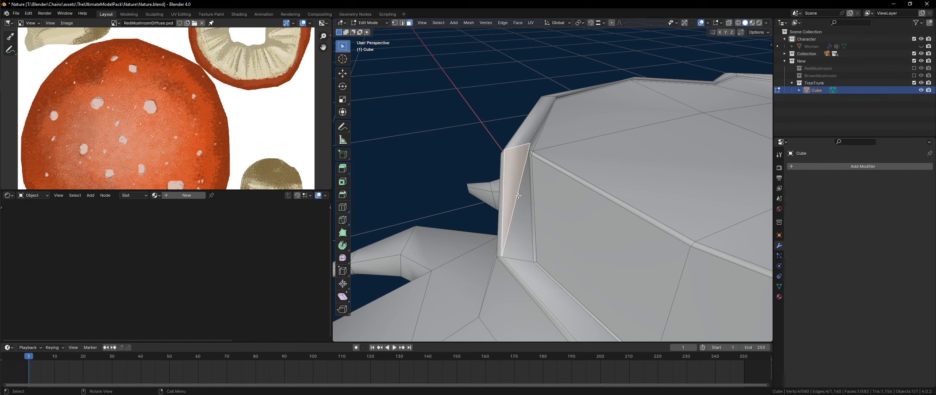
middle_click_drag(520, 230, 607, 191)
key("Tab")
key("ctrl+1")
left_click(918, 178)
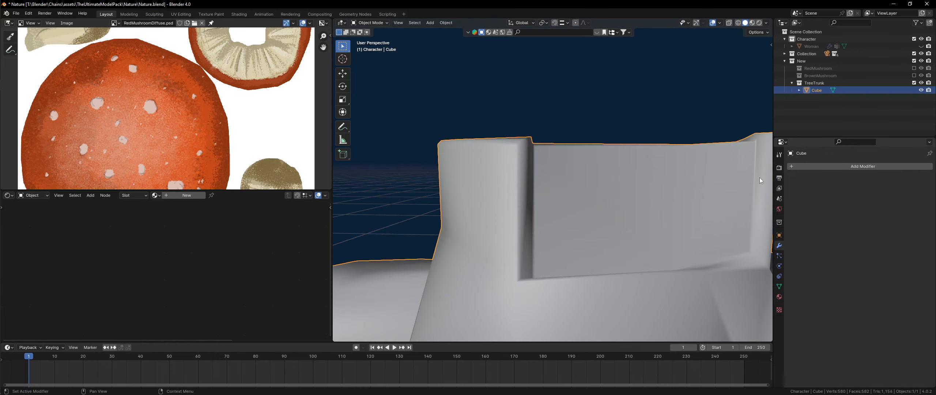
- Remove the Subdivision test's diagonal edge from the narrow side face by dissolving only that edge
middle_click_drag(759, 177, 579, 183)
key("Tab")
key("ctrl+x")
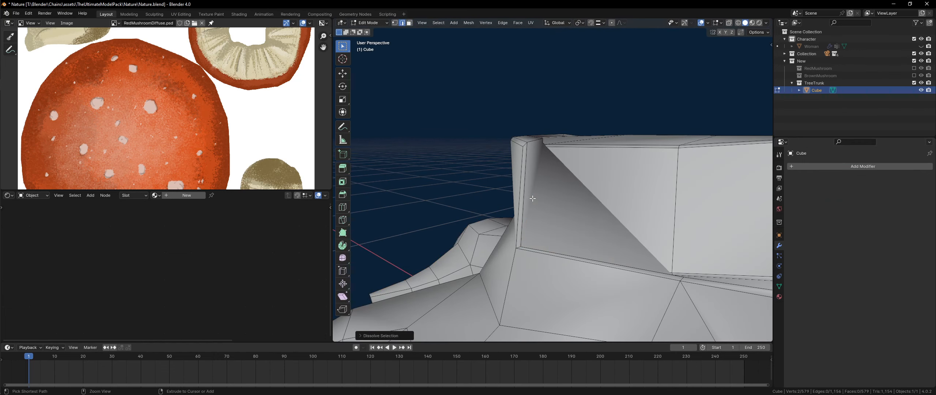
key("ctrl+z")
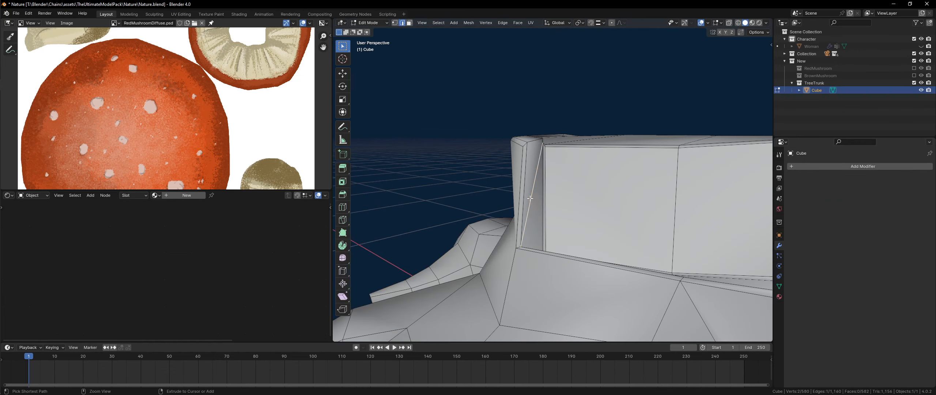
middle_click_drag(566, 175, 619, 227)
scroll(524, 228, "down", 3)
scroll(620, 227, "down", 2)
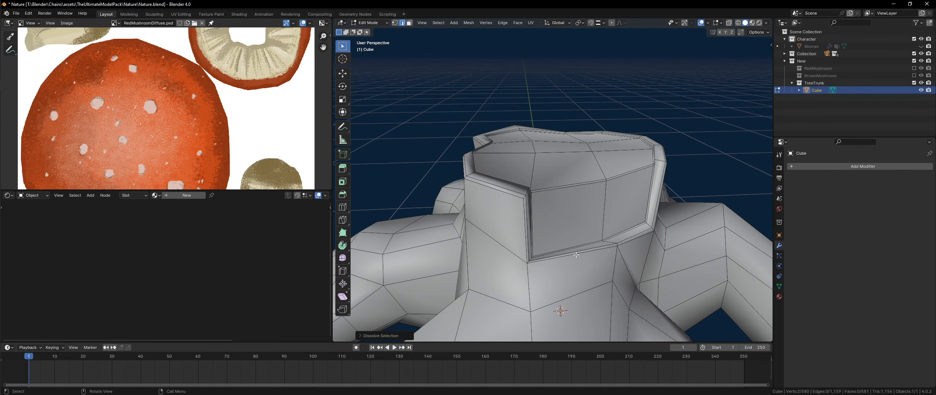
- Move the cluster of vertices at the notch's lower front corner to reshape the opening
key("shift+z")
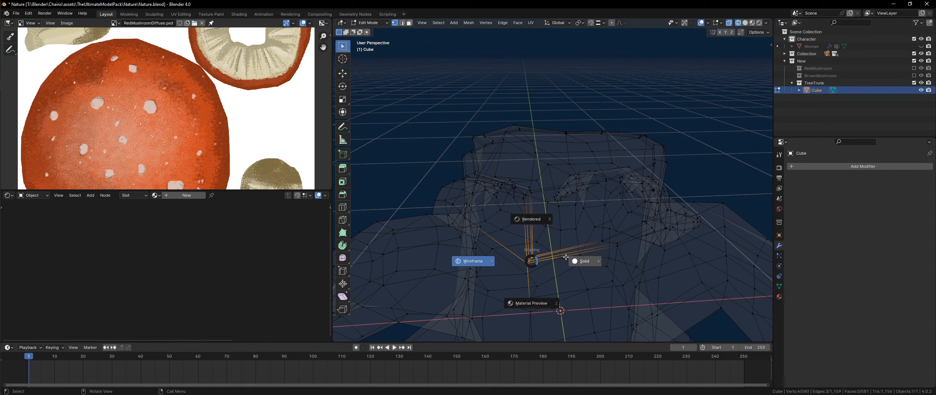
left_click(571, 257)
key("g")
mouse_move(571, 258)
middle_mouse_down()
mouse_move(574, 225)
mouse_move(539, 241)
mouse_move(538, 227)
middle_mouse_up()
left_click(587, 219)
key("shift+z")
- Reposition the notch's lower corner vertices from a side view so the opening's edge slopes
left_click_drag(530, 216, 555, 232)
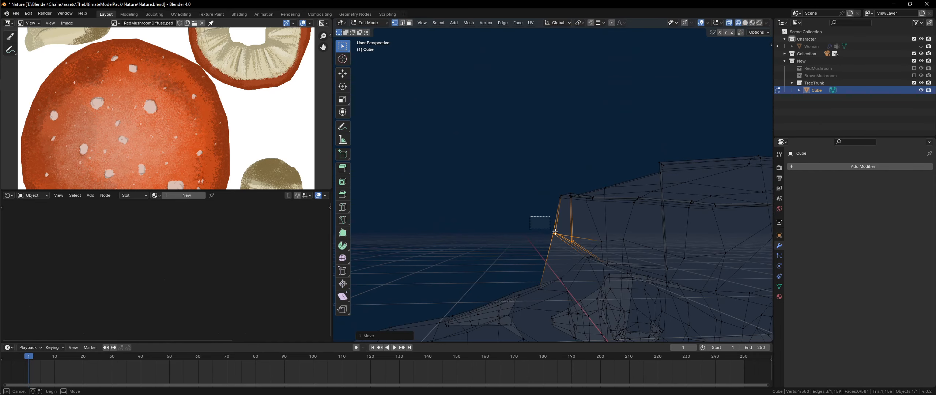
left_click(576, 242)
mouse_move(577, 241)
middle_mouse_down()
mouse_move(660, 263)
mouse_move(571, 245)
mouse_move(554, 264)
mouse_move(656, 278)
mouse_move(653, 227)
middle_mouse_up()
key("g")
left_click(568, 224)
key("g")
- Select the vertices at the notch's opposite lower corner and raise them slightly
left_click(567, 271)
left_click(615, 253)
key("b")
left_click(654, 270)
key("g")
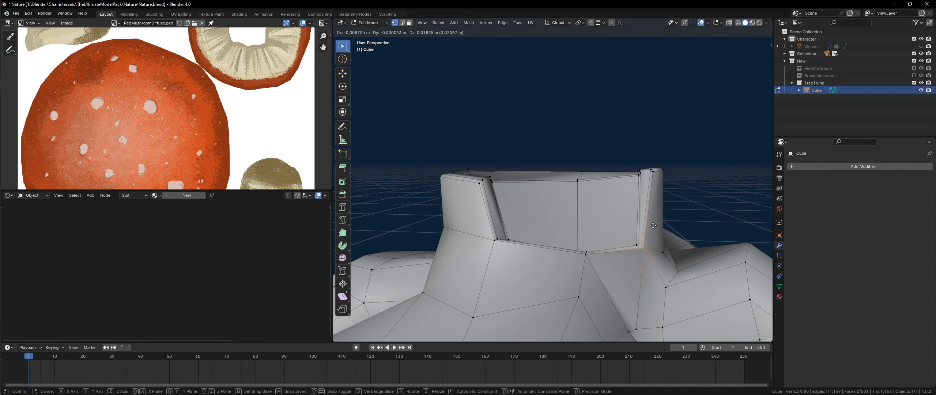
left_click(666, 253)
- Select the hidden vertices of the notch's lower corner in wireframe and fine-tune their position
middle_click_drag(666, 252, 615, 254)
key("shift+z")
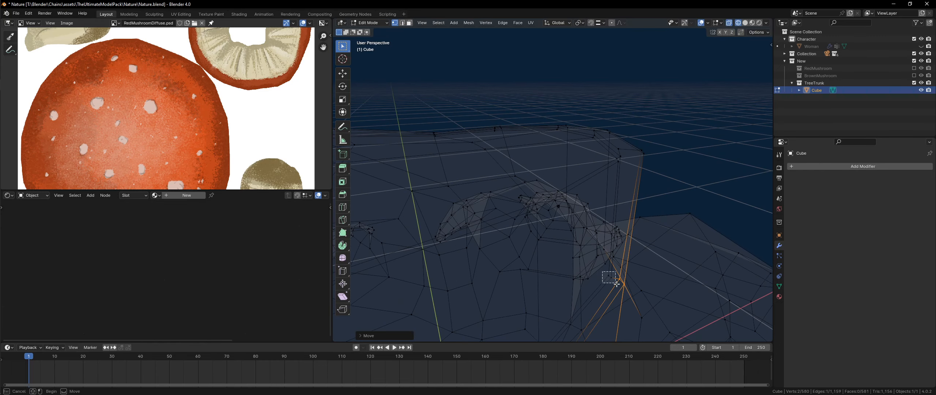
left_click(647, 286)
mouse_move(646, 286)
middle_mouse_down()
mouse_move(661, 264)
mouse_move(587, 250)
mouse_move(576, 275)
middle_mouse_up()
key("g")
right_click(660, 245)
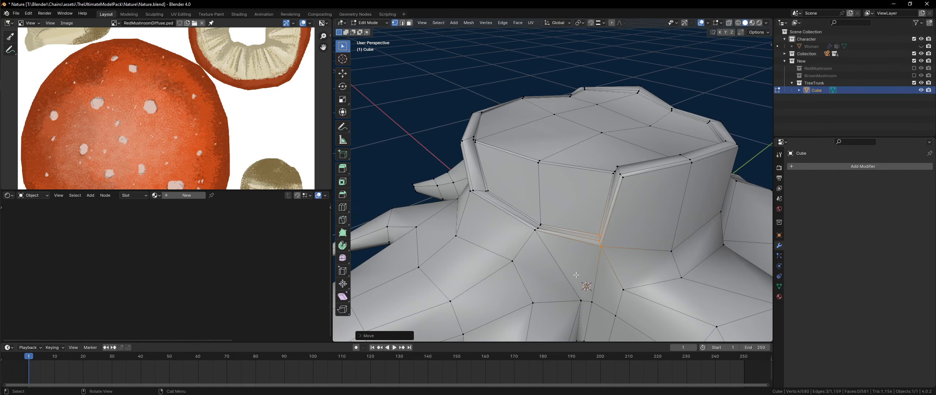
- Add an edge loop around the trunk's upper outer wall and connect its end vertices to the recessed wall's upper corners
right_click(544, 192)
middle_click_drag(543, 191, 614, 208)
scroll(608, 209, "up", 2)
left_click(613, 206)
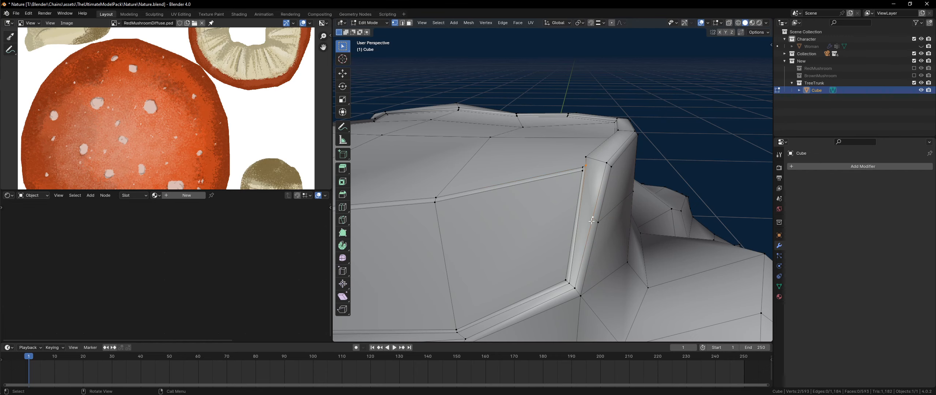
key("j")
middle_click_drag(592, 221, 422, 214)
left_click(459, 199, "shift")
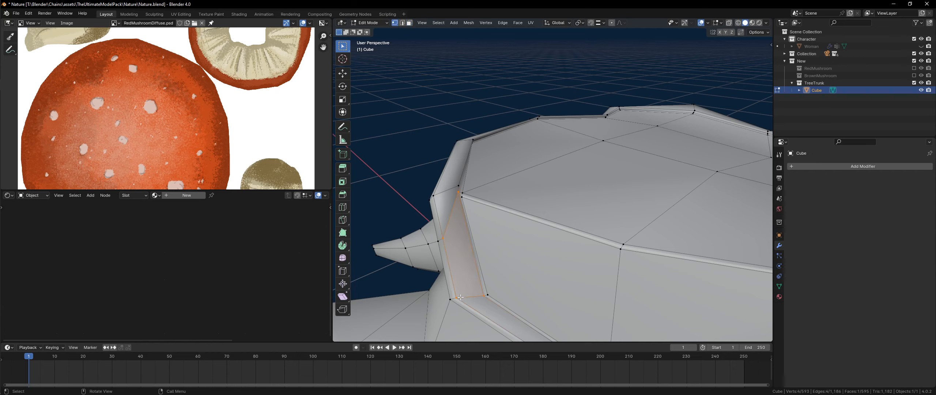
middle_click_drag(461, 297, 525, 231)
- Slide the new vertex on the narrow side face beside the recessed wall to even out its spacing
left_click(463, 232)
left_click(465, 228, "shift")
key("g")
key("g")
key("Tab")
- Move a vertex on the trunk's outer side below the rim to smooth the silhouette
scroll(444, 228, "down", 3)
key("Tab")
scroll(504, 241, "down", 4)
scroll(526, 230, "up", 4)
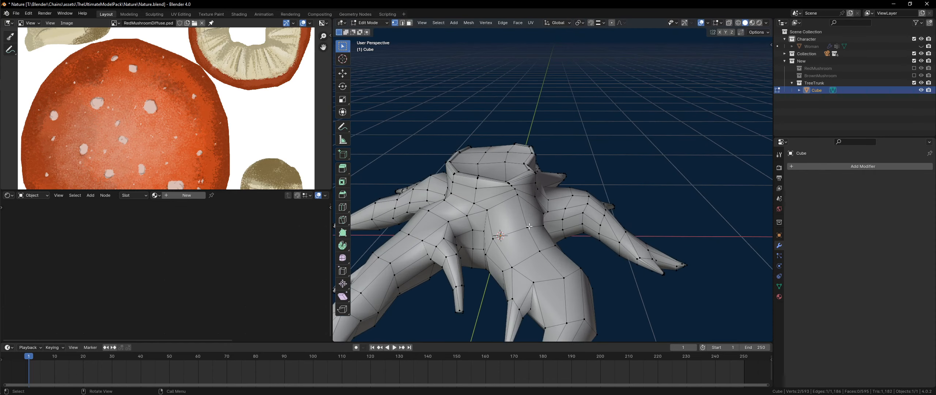
middle_click_drag(522, 204, 551, 194)
left_click(519, 217)
key("g")
left_click(514, 204)
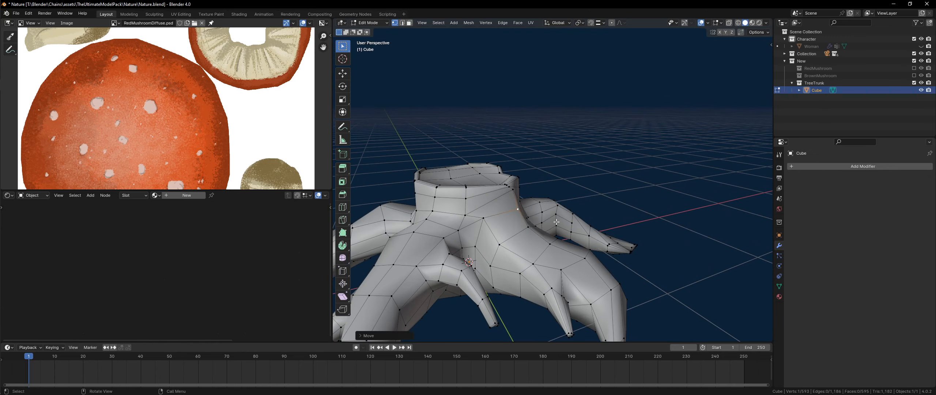
- Move the vertex just beneath the outer rim to refine the trunk's upper contour
scroll(506, 202, "up", 3)
left_click_drag(467, 198, 476, 216)
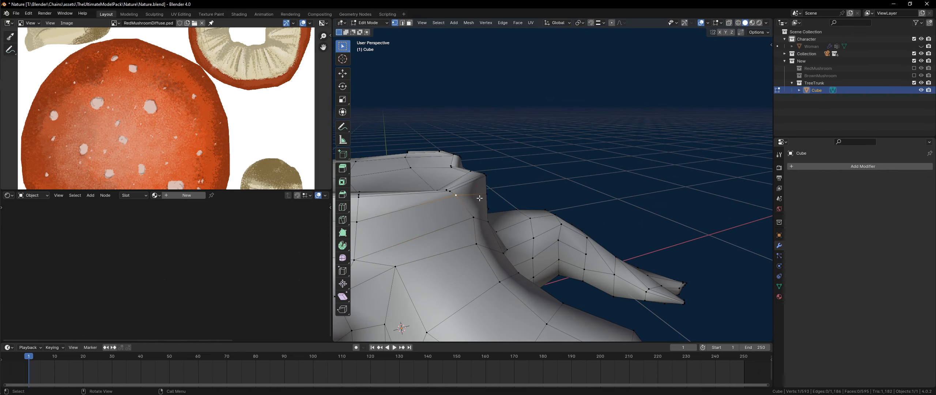
scroll(479, 198, "down", 1)
key("g")
left_click(495, 207)
- Return to Object Mode and show only the Character collection in the viewport
key("Tab")
middle_click_drag(500, 215, 414, 217)
key("1")
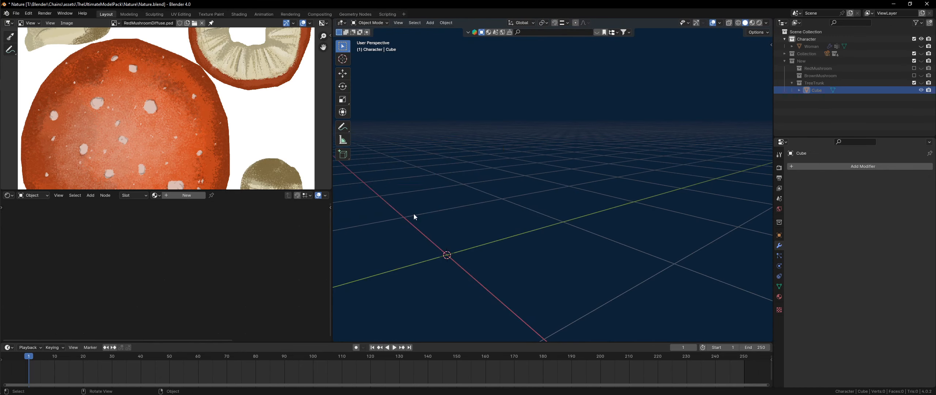
- Undo the collection isolation, then try a Decimate modifier on the trunk and remove it
key("q")
key("ctrl+z")
key("q")
left_click(469, 208)
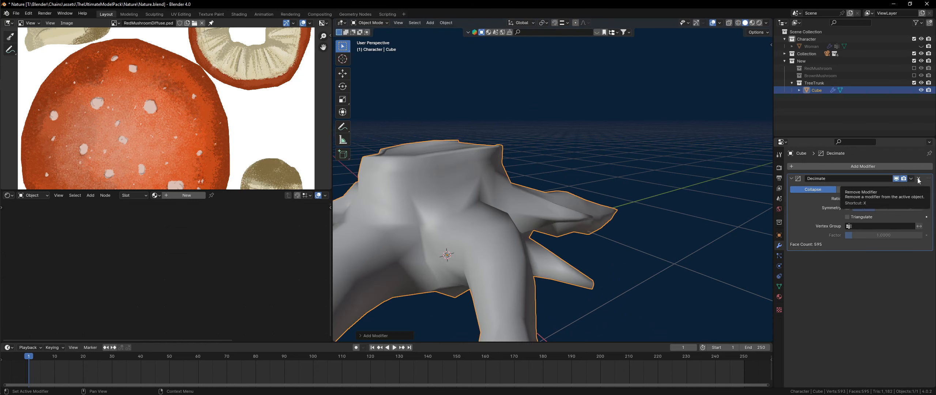
left_click(919, 178)
- Try a level 1 Subdivision modifier combined with a Decimate modifier on the trunk
key("ctrl+1")
key("q")
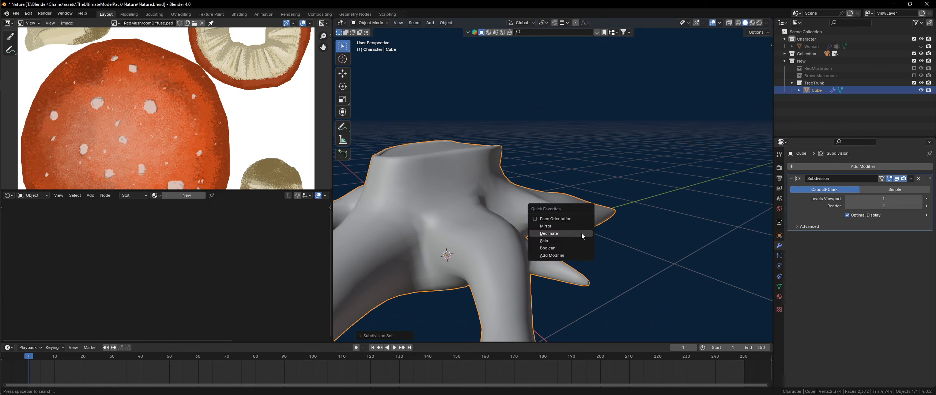
left_click(581, 233)
left_click(919, 178)
left_click(918, 179)
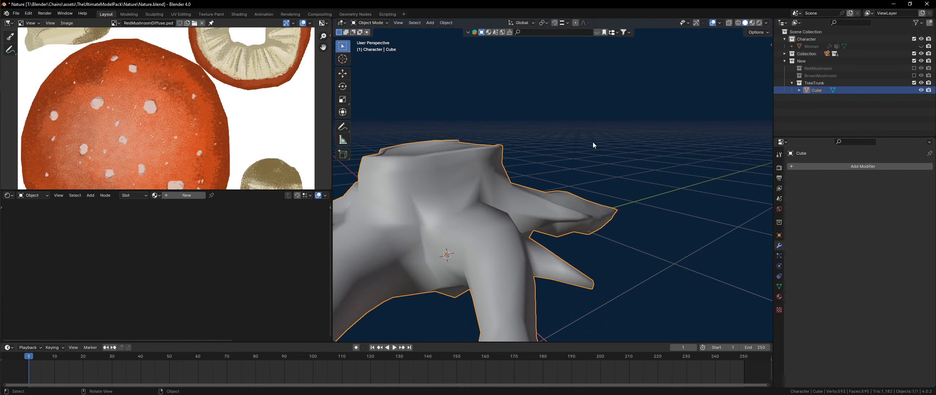
- Save the file and add a Subdivision modifier with viewport level 1 to the trunk
mouse_move(593, 142)
middle_mouse_down()
mouse_move(549, 220)
mouse_move(528, 232)
mouse_move(518, 188)
mouse_move(488, 176)
mouse_move(563, 244)
mouse_move(526, 237)
mouse_move(525, 247)
mouse_move(464, 227)
mouse_move(565, 234)
mouse_move(538, 202)
middle_mouse_up()
key("ctrl+s")
key("Tab")
scroll(556, 236, "up", 3)
key("Tab")
key("ctrl+1")
- Select the vertices at the notch's side edge in wireframe and move them to reshape the curve below the rim
scroll(470, 221, "down", 4)
scroll(531, 189, "up", 3)
scroll(483, 175, "up", 3)
key("Tab")
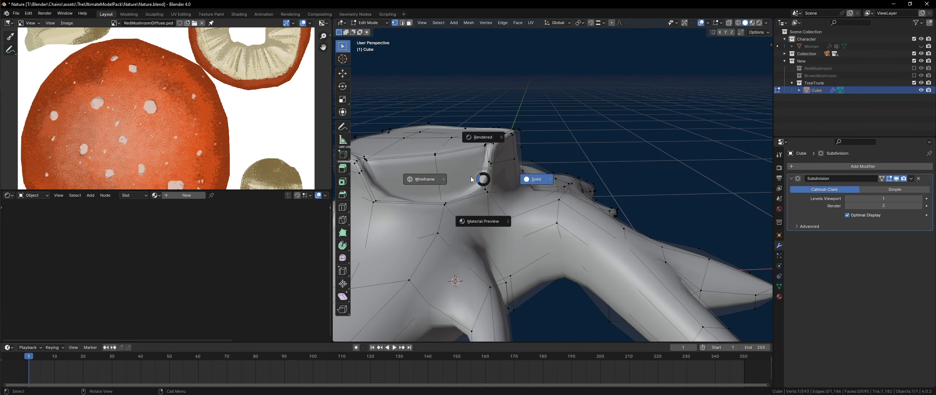
left_click(471, 176)
mouse_move(472, 177)
middle_mouse_down()
mouse_move(471, 193)
mouse_move(460, 161)
mouse_move(570, 204)
mouse_move(538, 196)
middle_mouse_up()
left_click(434, 201, "shift")
key("z")
left_click(464, 200)
key("g")
left_click(460, 157)
- Readjust the notch's side-edge vertices and check the smoothed curve in Object Mode
key("g")
left_click(527, 173)
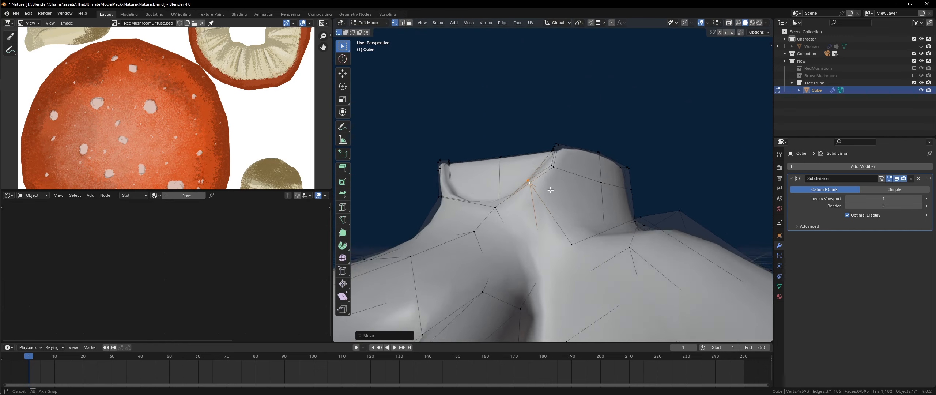
mouse_move(527, 168)
middle_mouse_down()
mouse_move(539, 193)
mouse_move(495, 202)
mouse_move(515, 177)
middle_mouse_up()
key("Tab")
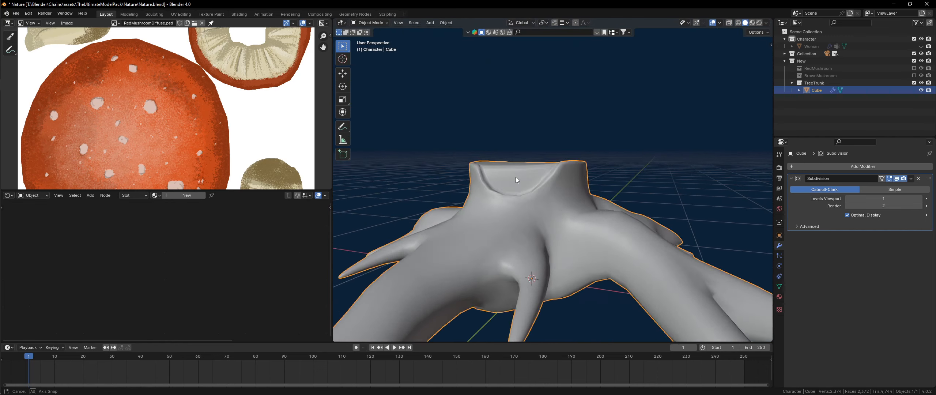
scroll(516, 177, "up", 3)
key("Tab")
key("g")
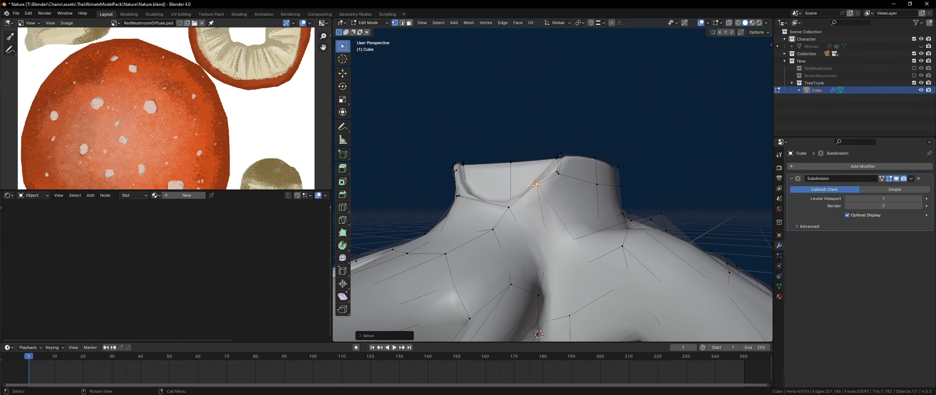
middle_click_drag(524, 198, 624, 155)
key("Tab")
key("Tab")
key("Tab")
- Hide the subdivision preview, shift the inner rim edges slightly along Z, restore the preview and save the file
left_click(896, 178)
scroll(599, 172, "up", 4)
key("2")
key("g")
key("z")
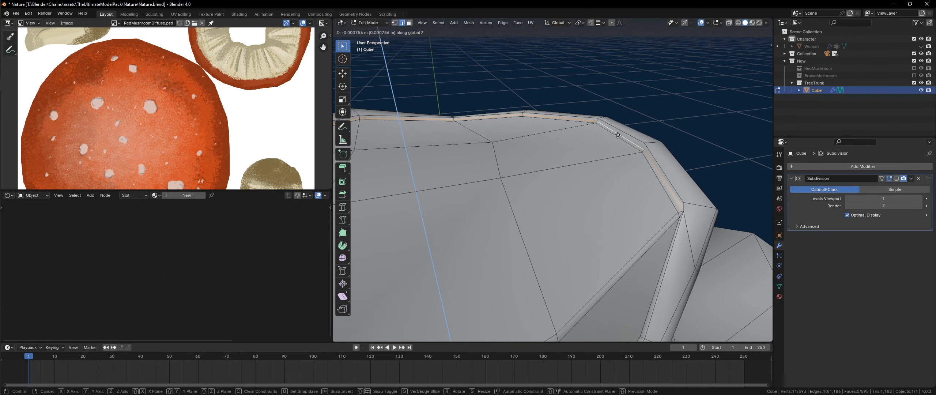
left_click(896, 178)
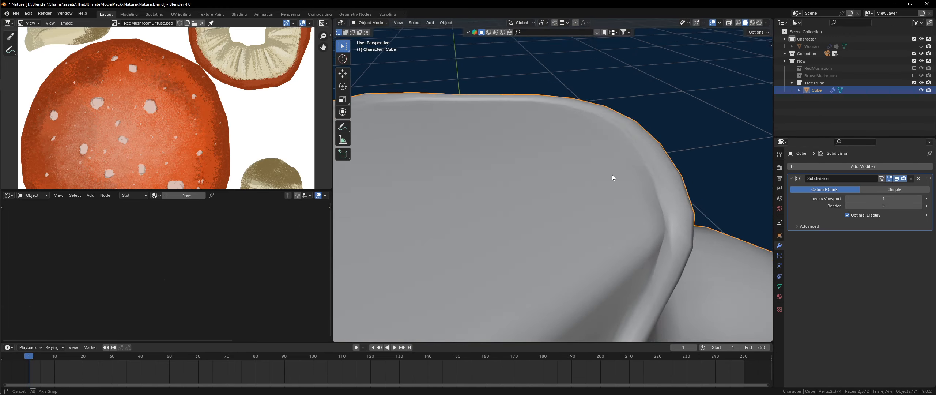
key("Tab")
scroll(611, 174, "down", 6)
middle_click_drag(574, 226, 535, 188)
key("ctrl+s")
- Inspect the smoothed trunk and its roots in Object Mode and Edit Mode
key("Tab")
scroll(493, 217, "up", 4)
middle_click_drag(493, 217, 533, 221)
key("Tab")
scroll(545, 221, "down", 6)
key("Tab")
scroll(542, 209, "up", 5)
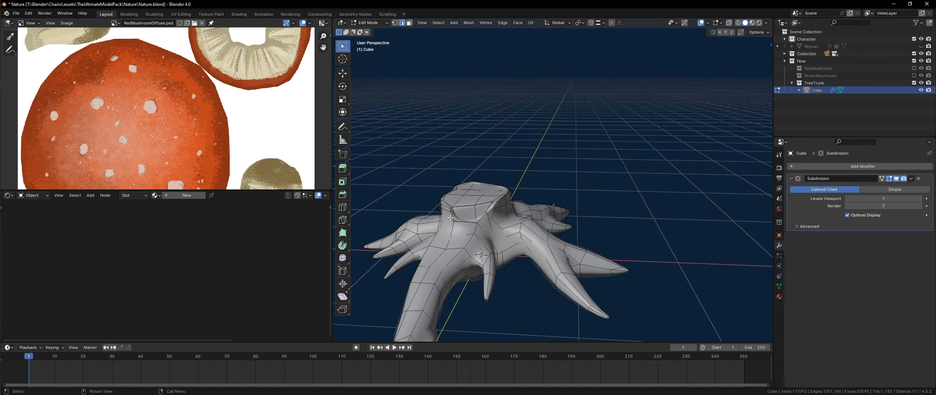
- Select the vertices at the notch's lower edge in wireframe and move them to refine the notch
key("alt+z")
scroll(551, 194, "up", 2)
key("1")
key("z")
middle_click_drag(581, 172, 574, 201)
left_click_drag(571, 199, 579, 205)
left_click(514, 203)
middle_click_drag(514, 203, 528, 176)
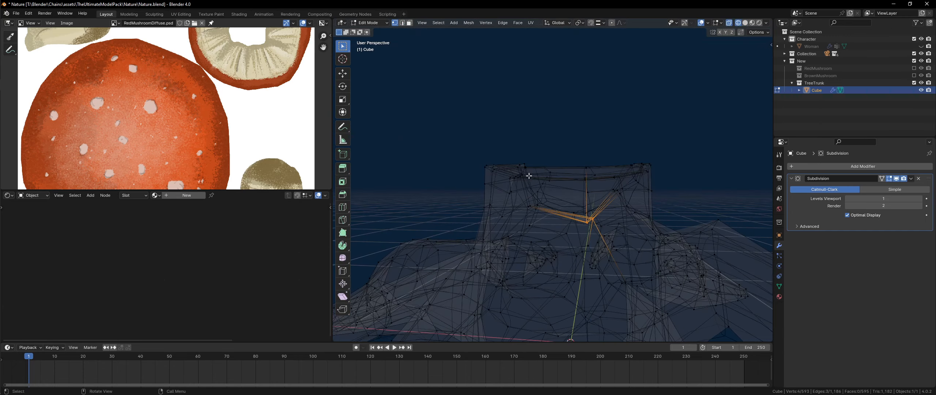
key("g")
key("z")
left_click(527, 156)
- Move the corner vertices at the other end of the notch's lower edge and check the result in Object Mode
key("z")
left_click(590, 165)
mouse_move(601, 176)
middle_mouse_down()
mouse_move(611, 212)
mouse_move(547, 188)
mouse_move(596, 179)
mouse_move(541, 183)
mouse_move(572, 201)
middle_mouse_up()
key("shift+z")
key("shift+z")
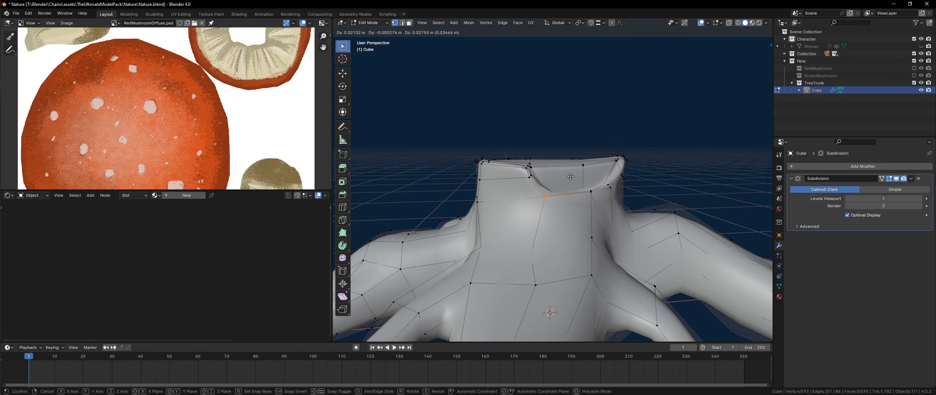
left_click(572, 176)
key("Tab")
middle_click_drag(580, 180, 522, 225)
scroll(534, 194, "down", 4)
scroll(569, 213, "up", 4)
- Move the four rim vertices beside the notch outward to round the trunk's outline, then save the file
key("Tab")
middle_click_drag(549, 195, 564, 205)
key("z")
left_click(539, 203)
left_click_drag(558, 202, 576, 214)
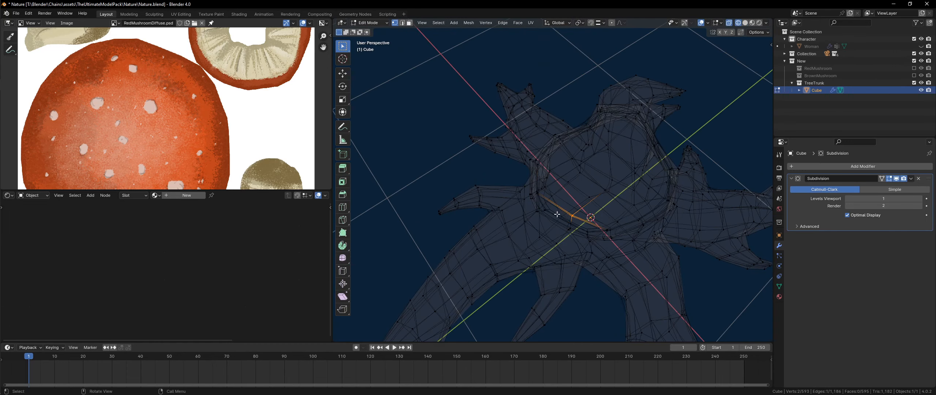
key("z")
left_click(573, 218)
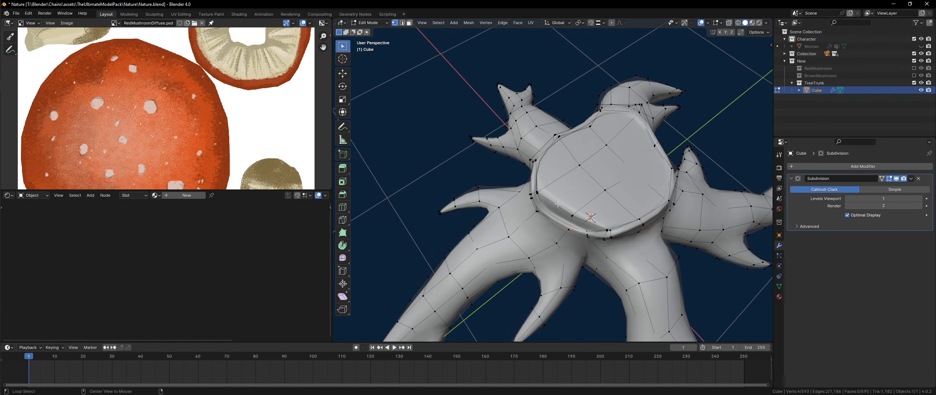
key("g")
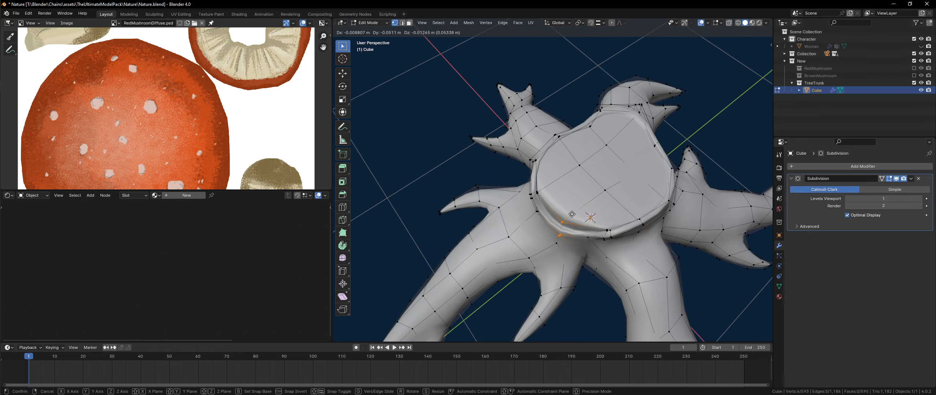
left_click(572, 214)
middle_click_drag(572, 215, 462, 249)
key("Tab")
key("ctrl+s")
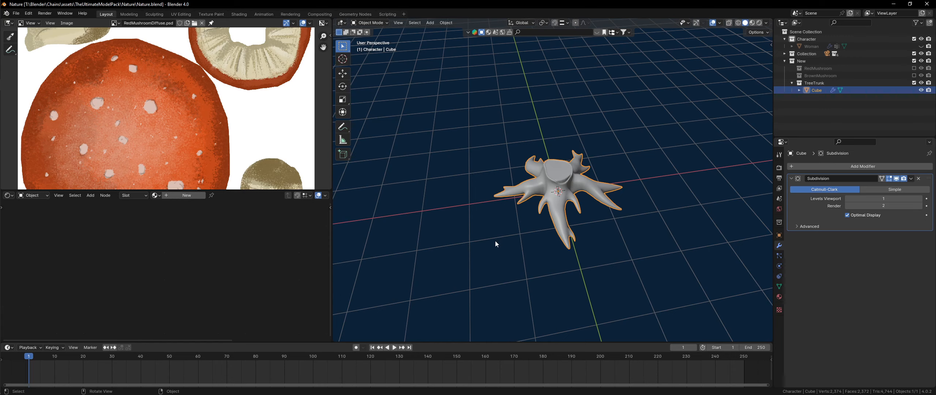
- Move a vertex on the small side root near the long front root with proportional editing to adjust its bend
scroll(495, 240, "up", 5)
key("Tab")
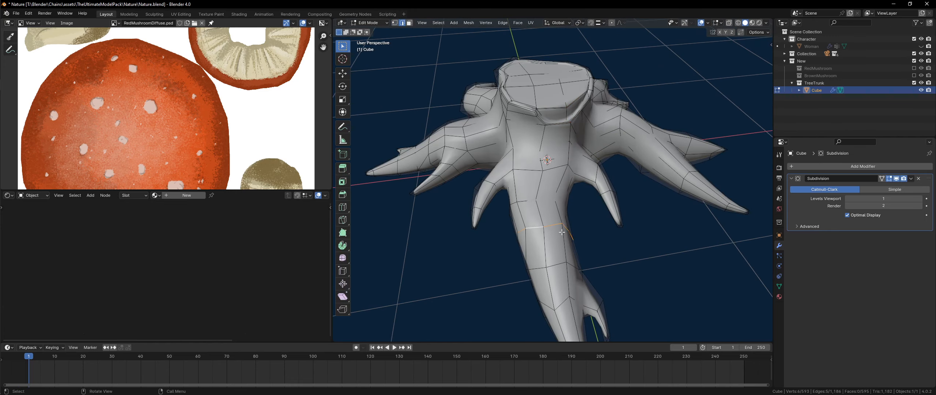
middle_click_drag(562, 232, 493, 238)
key("Tab")
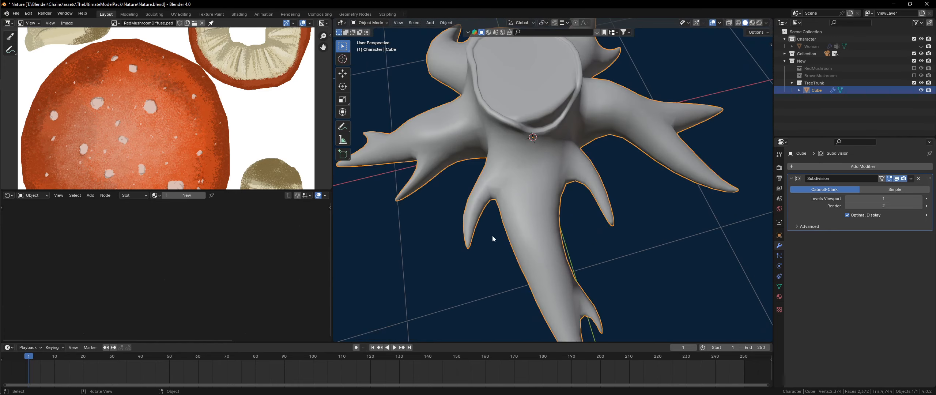
scroll(492, 238, "down", 1)
key("Tab")
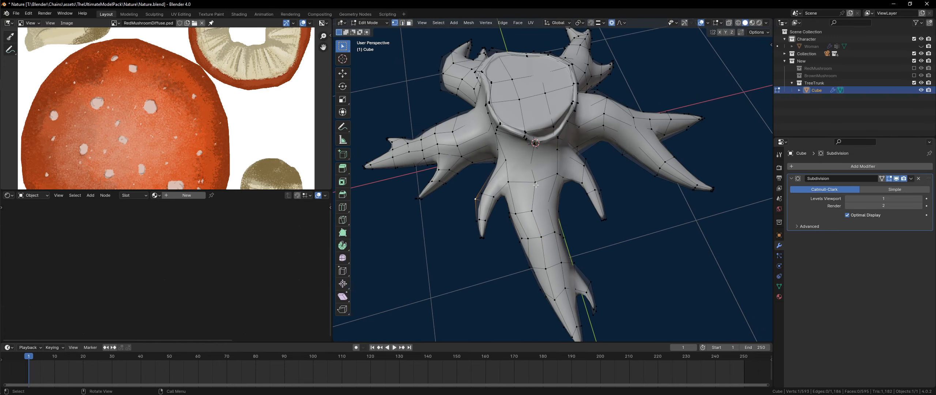
key("g")
middle_click_drag(535, 185, 567, 208)
left_click(560, 208)
key("Tab")
key("Tab")
- Select the small side root's tip in X-ray view and lower it with proportional editing
key("alt+z")
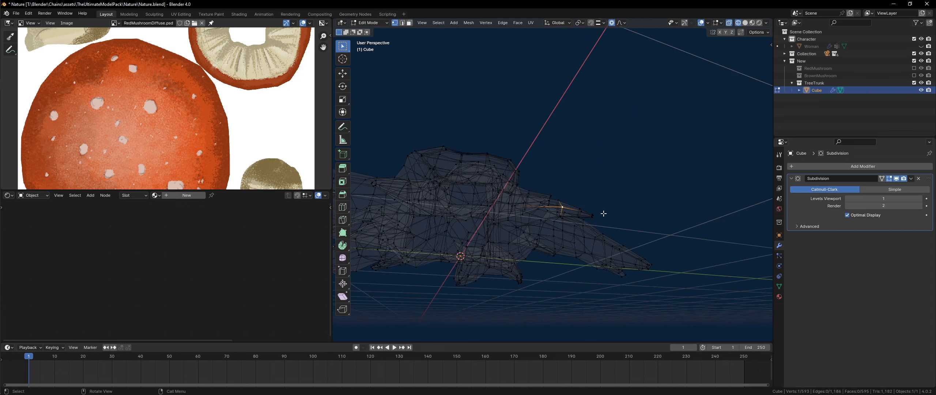
middle_click_drag(607, 218, 637, 239)
key("shift+z")
key("g")
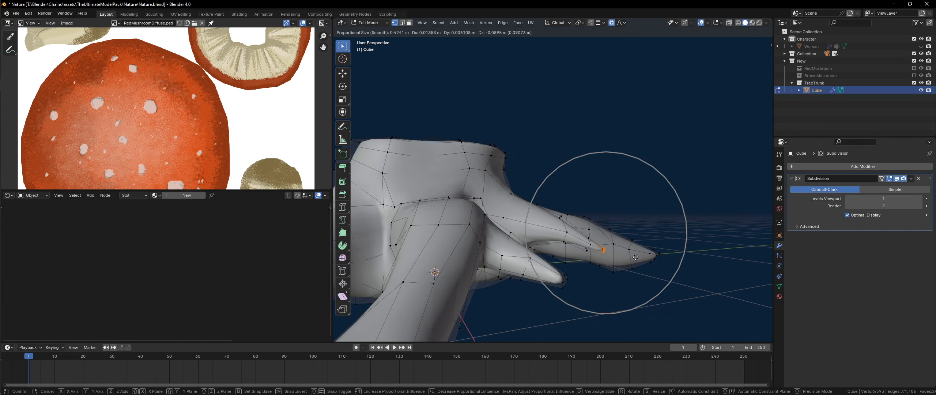
scroll(641, 260, "up", 5)
scroll(643, 271, "down", 4)
left_click(644, 272)
- Shift the small side root's tip sideways with proportional editing, return to Object Mode and save the file
middle_click_drag(644, 273, 487, 283)
key("Tab")
middle_click_drag(614, 234, 568, 263)
key("Tab")
key("g")
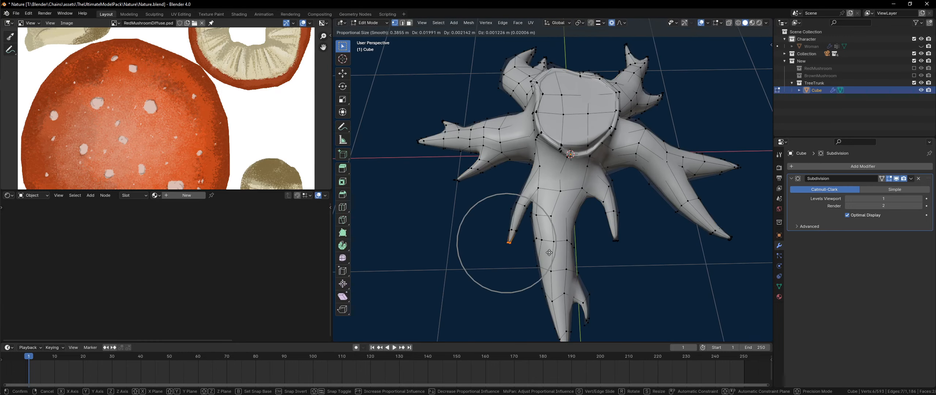
left_click(553, 242)
key("Tab")
scroll(567, 225, "down", 2)
middle_click_drag(581, 208, 567, 234)
key("ctrl+s")
- Add a plane beneath the trunk and scale it up into a large ground surface
key("alt+a")
middle_click_drag(567, 234, 558, 179, "shift")
scroll(568, 259, "down", 3)
key("shift+a")
mouse_move(557, 178)
left_click(587, 182)
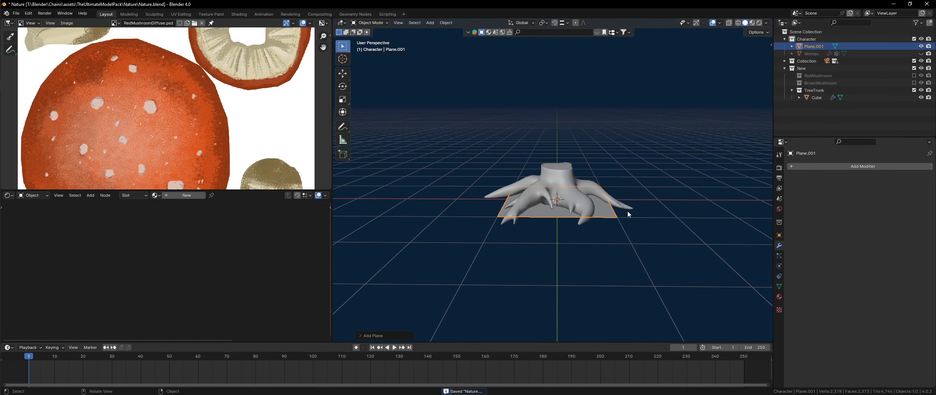
key("s")
left_click(460, 234)
scroll(461, 234, "up", 3)
middle_click_drag(460, 234, 420, 188)
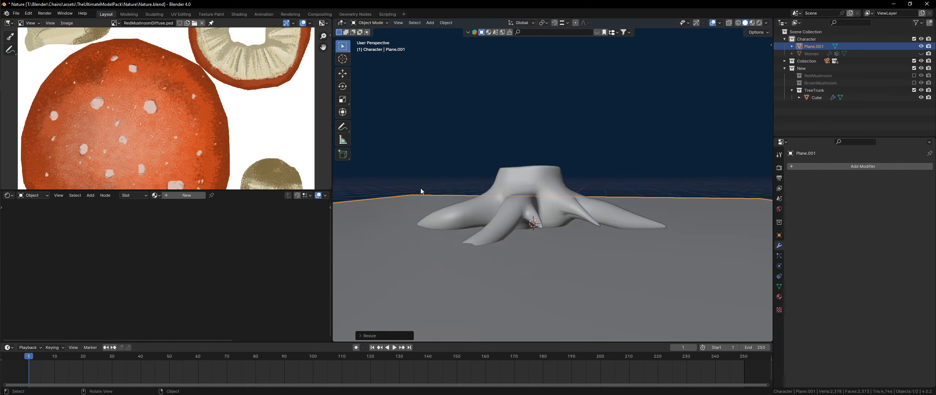
- Lower the trunk along Z so its roots sink into the ground plane
left_click(550, 201)
key("g")
key("z")
left_click(550, 209)
middle_click_drag(550, 233, 420, 205)
key("alt+a")
left_click(561, 223)
key("g")
key("z")
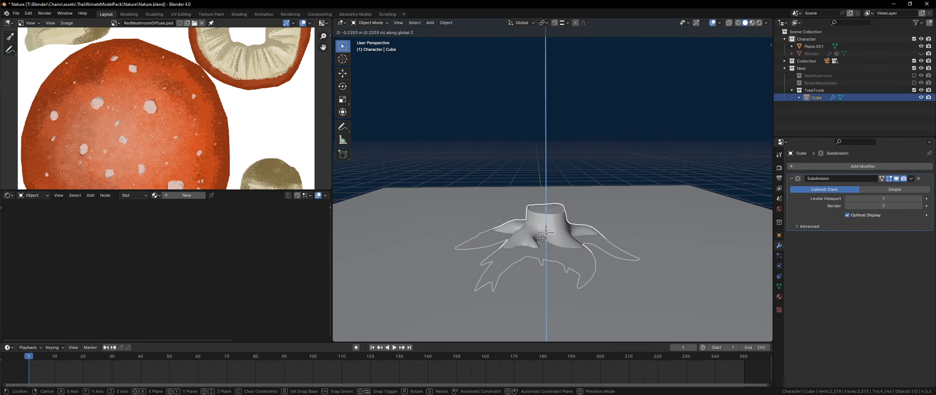
left_click(575, 234)
key("a")
middle_click_drag(574, 238, 452, 204)
- Raise the trunk along Z to bring its roots back above the ground plane
key("alt+a")
left_click(625, 227)
key("g")
key("z")
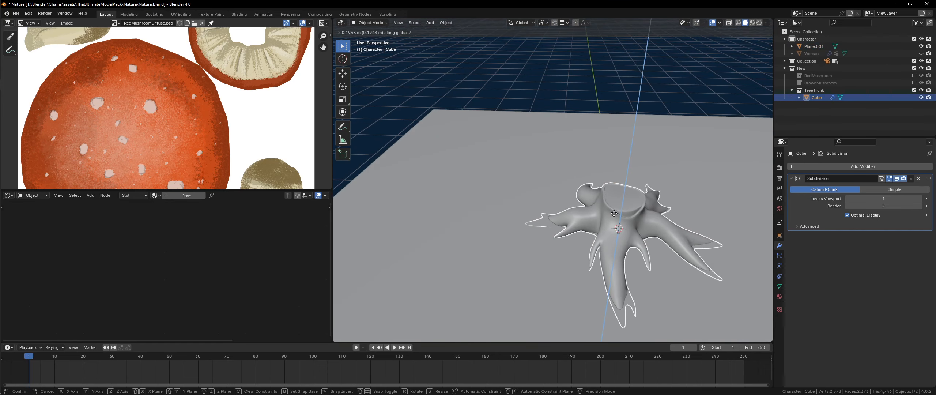
left_click(643, 223)
- Lower the trunk along Z in two moves to bury most of its roots beneath the ground plane
key("alt+a")
middle_click_drag(643, 224, 549, 204)
left_click(550, 204)
key("g")
key("z")
left_click(568, 213)
key("alt+a")
left_click(568, 214)
key("g")
key("z")
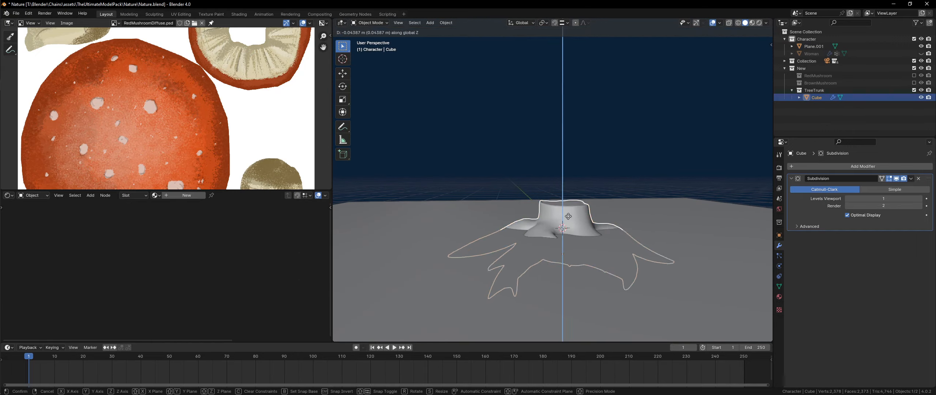
left_click(565, 229)
key("alt+a")
middle_click_drag(565, 233, 470, 266)
- Raise the trunk along Z until the forked roots rest partly above the ground plane
left_click(589, 242)
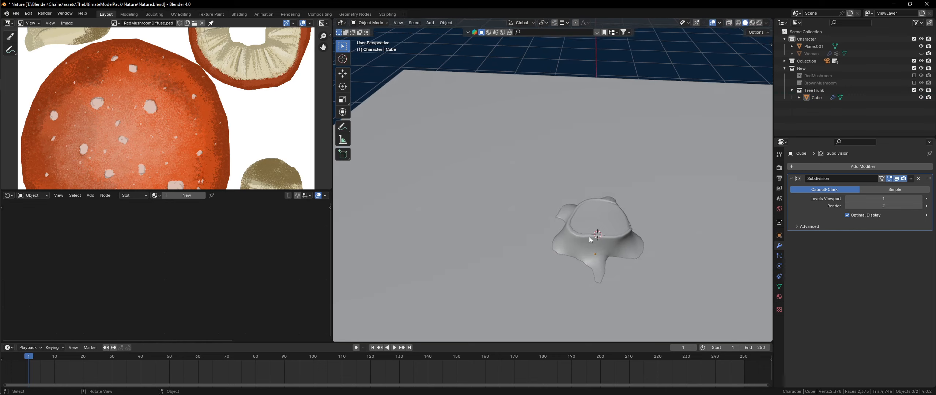
key("g")
key("z")
left_click(587, 231)
key("shift+grave")
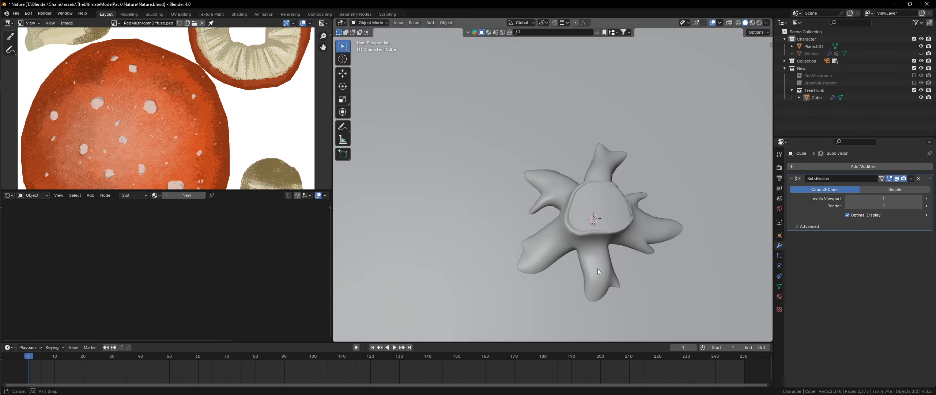
- Try walk navigation to view the trunk and the ground plane, returning to the overhead view at the end
key("Escape")
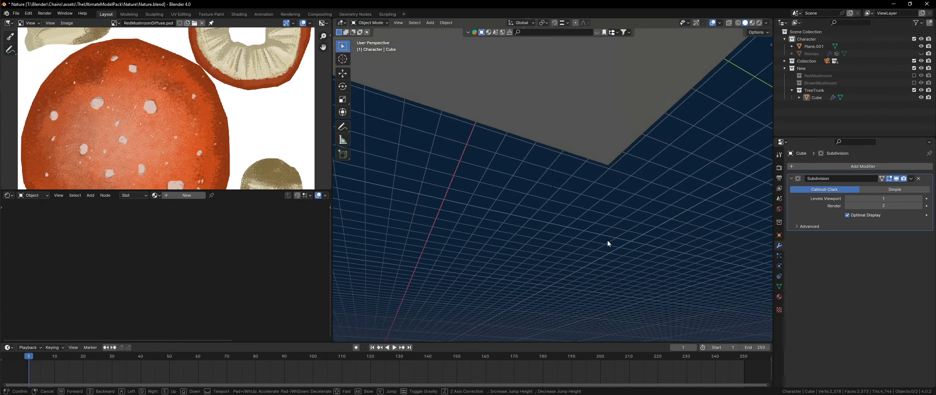
key("Escape")
middle_click_drag(633, 267, 600, 266)
key("shift+grave")
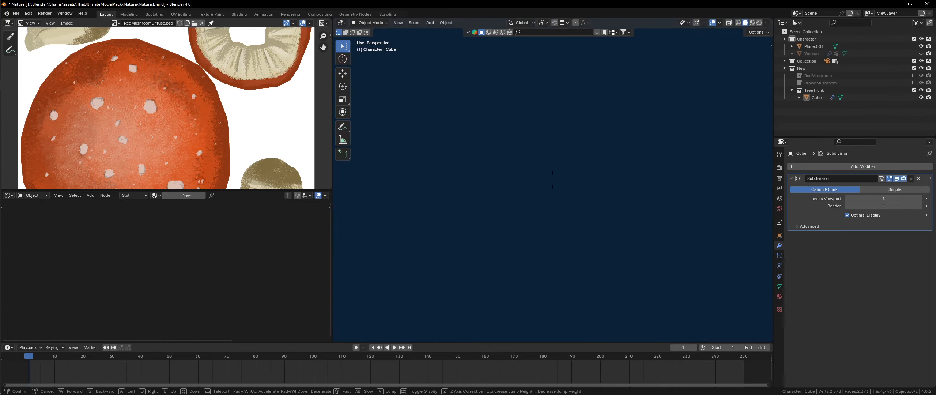
key("w")
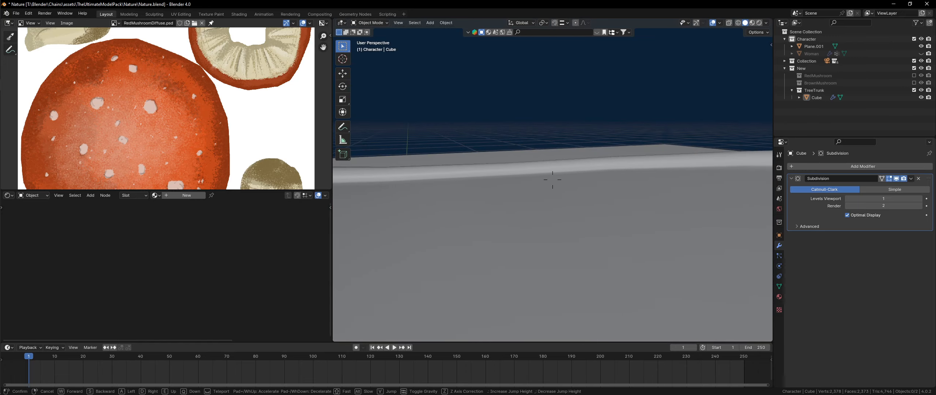
key("Escape")
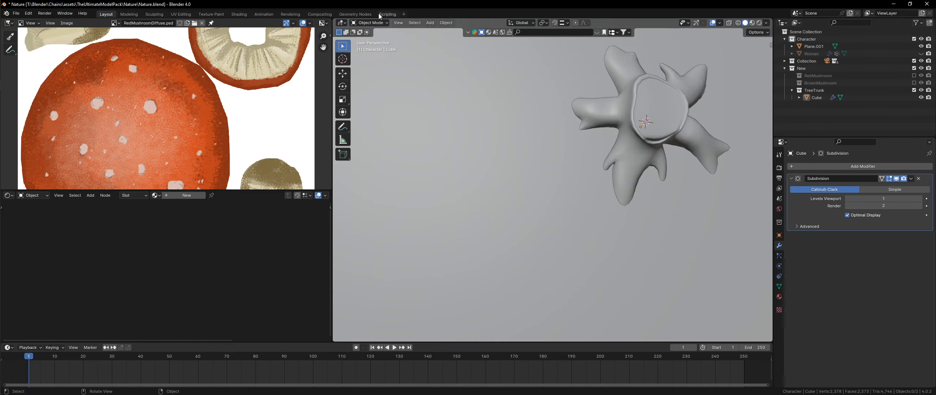
- Inspect the System and Navigation preferences, including the Fly & Walk gravity options, and close the preferences
left_click(15, 14)
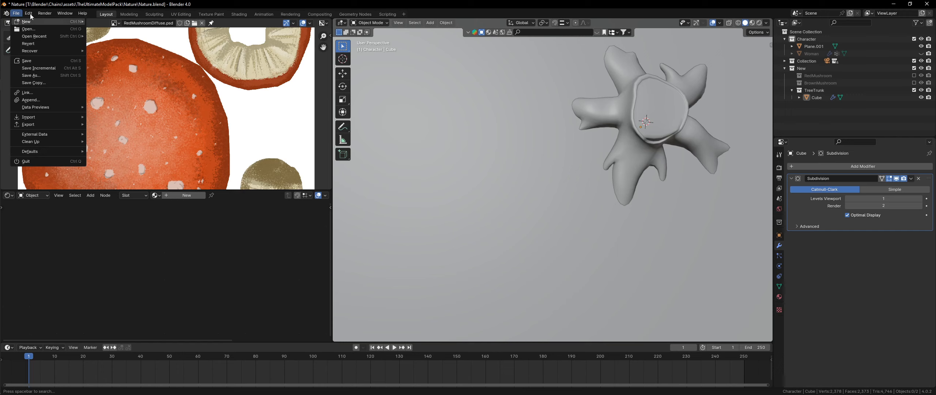
mouse_move(29, 14)
left_click(41, 115)
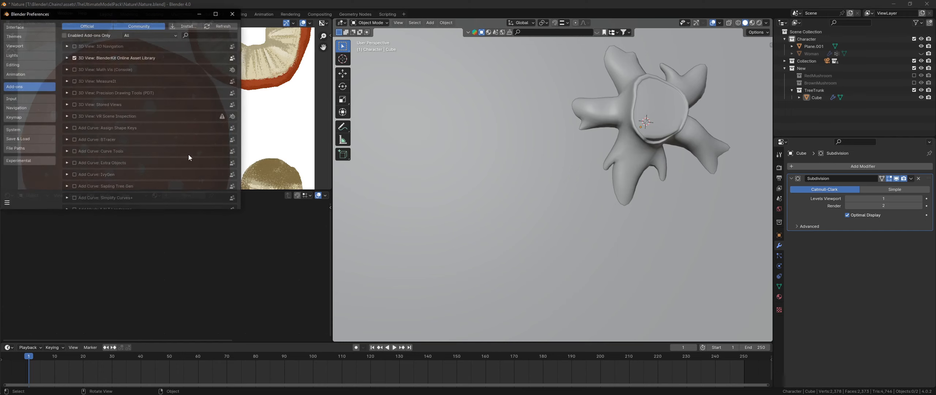
left_click(27, 130)
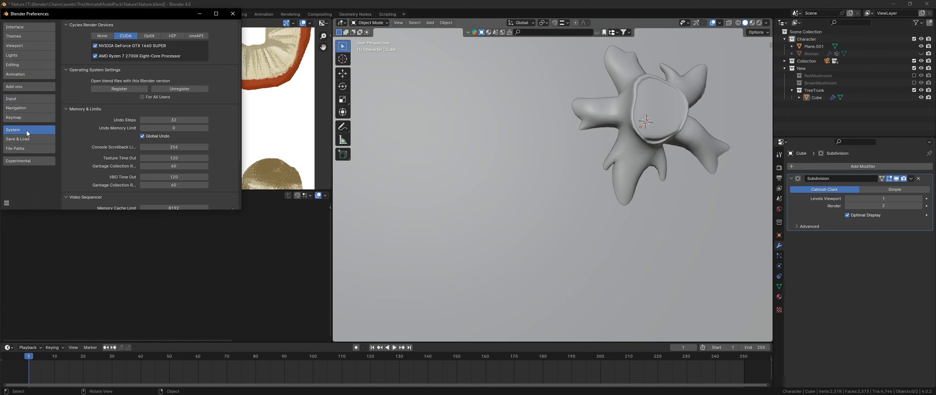
scroll(111, 174, "up", 4)
left_click(25, 107)
left_click(73, 182)
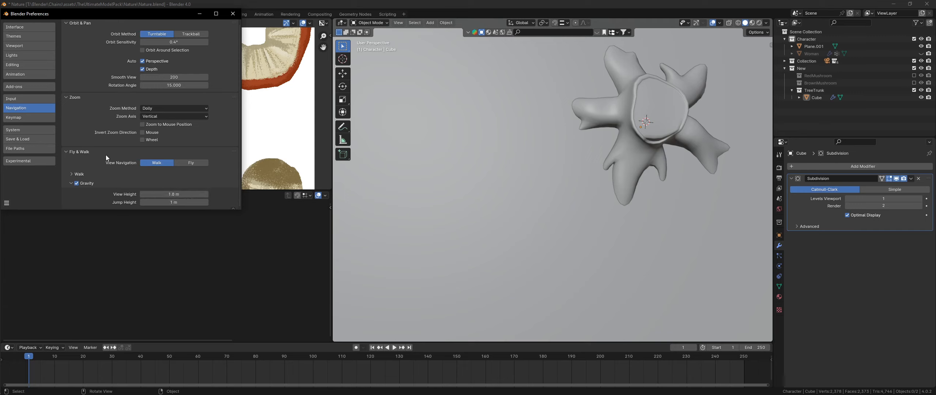
left_click(231, 14)
- Select the ground plane and briefly test walk navigation close to the trunk
left_click(510, 149)
key("shift+grave")
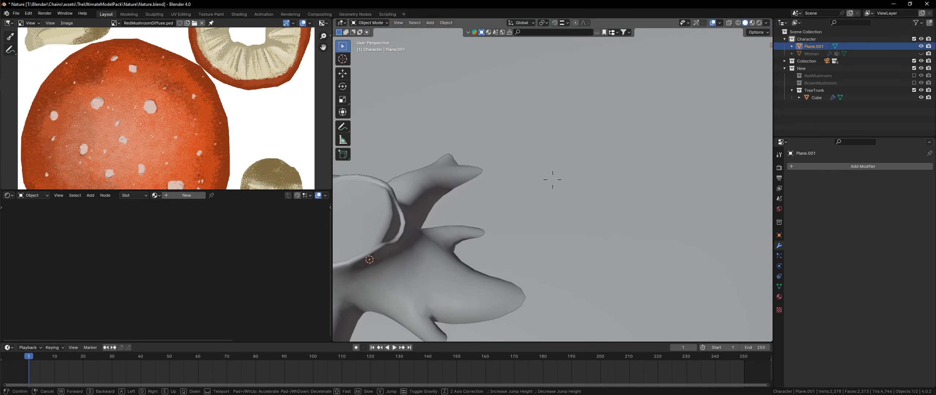
key("Escape")
- Reopen the Navigation preferences and display the Walk settings under Fly & Walk
left_click(15, 14)
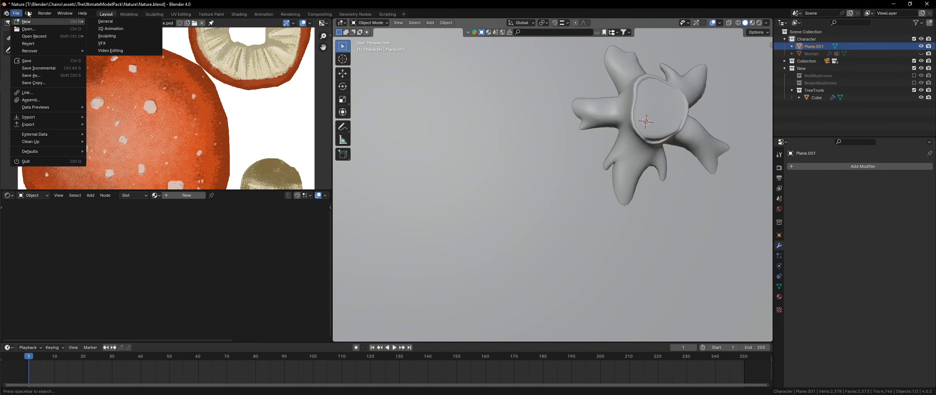
mouse_move(28, 14)
left_click(39, 116)
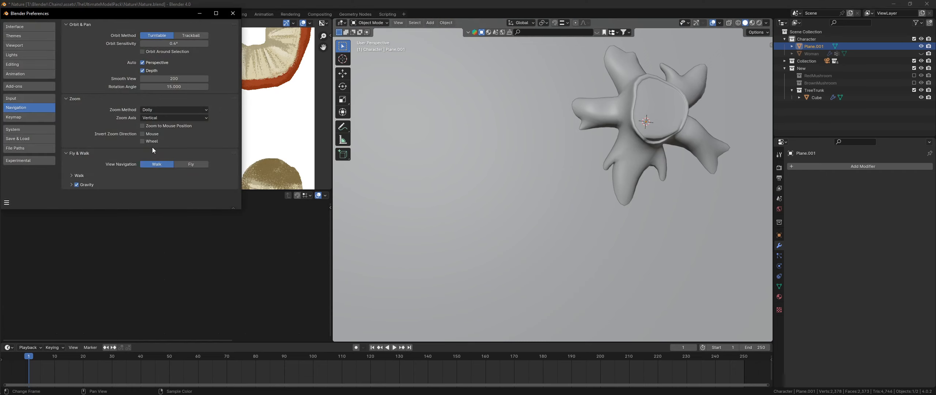
scroll(85, 176, "down", 2)
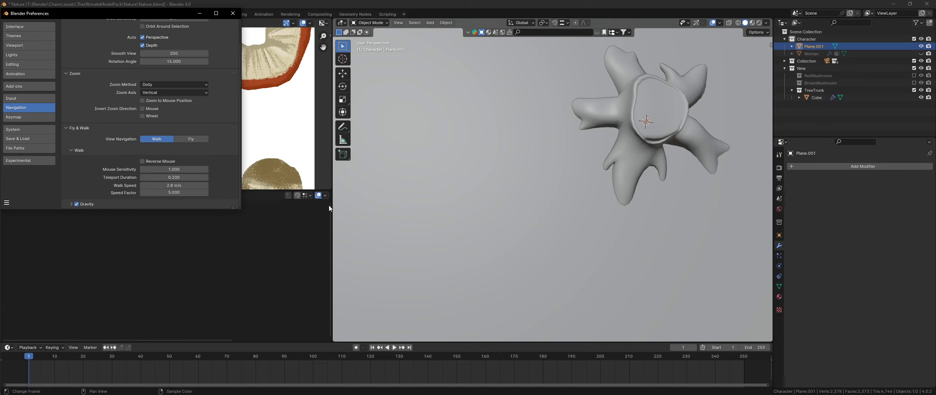
- Raise the trunk about 0.19 m along Z, viewing it from the side, and deselect it
key("shift+grave")
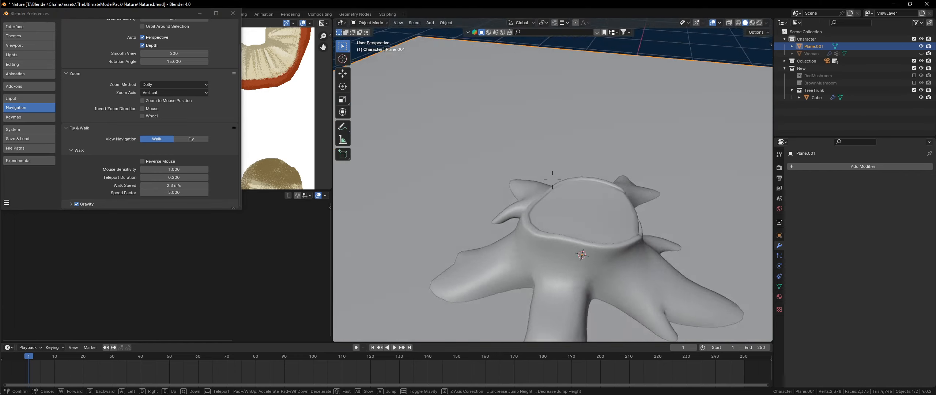
key("s")
key("d")
key("e")
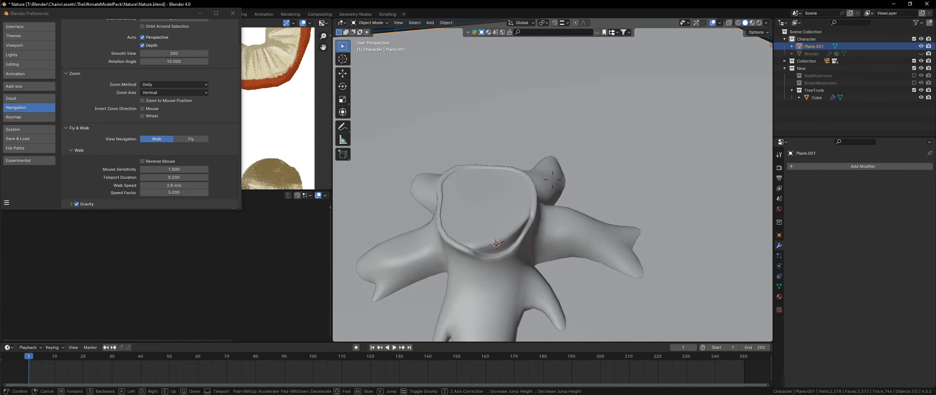
key("w")
key("s")
key("q")
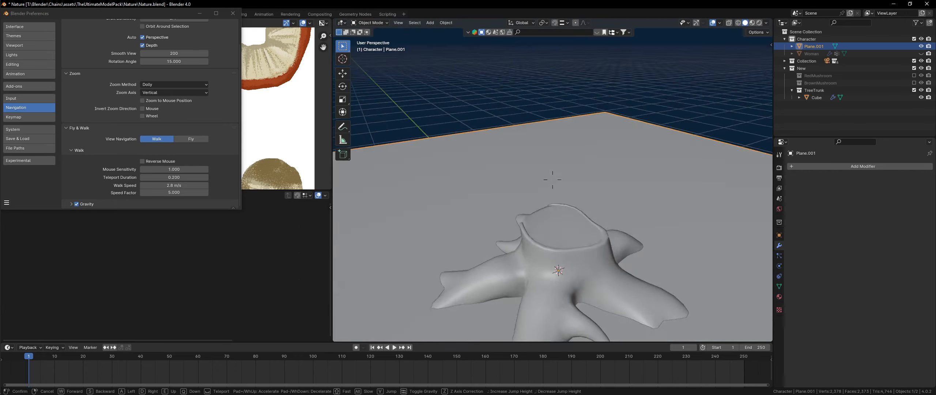
key("s")
left_click(552, 179)
left_click(526, 272)
key("g")
key("z")
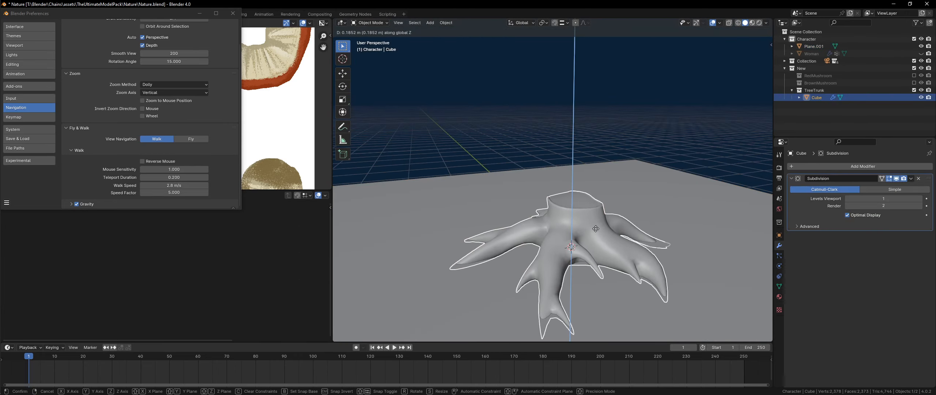
left_click(595, 228)
key("alt+a")
- Examine the raised trunk's rim and roots from several sides and from above in walk navigation
key("shift+grave")
key("w")
key("d")
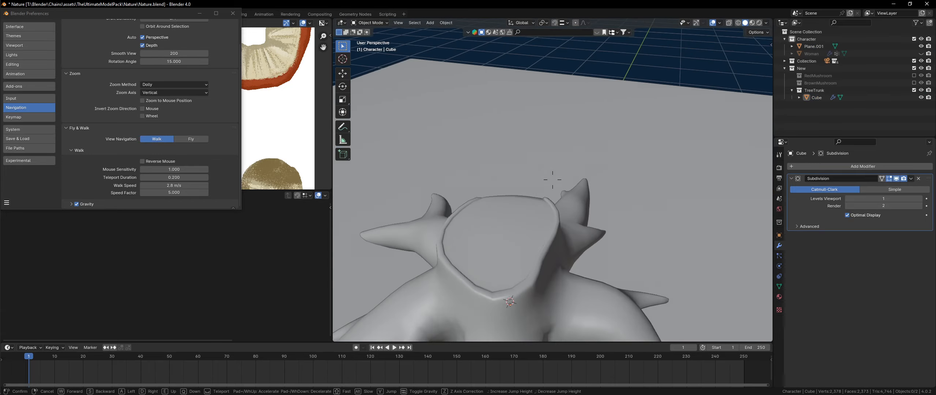
key("s")
key("w")
key("a")
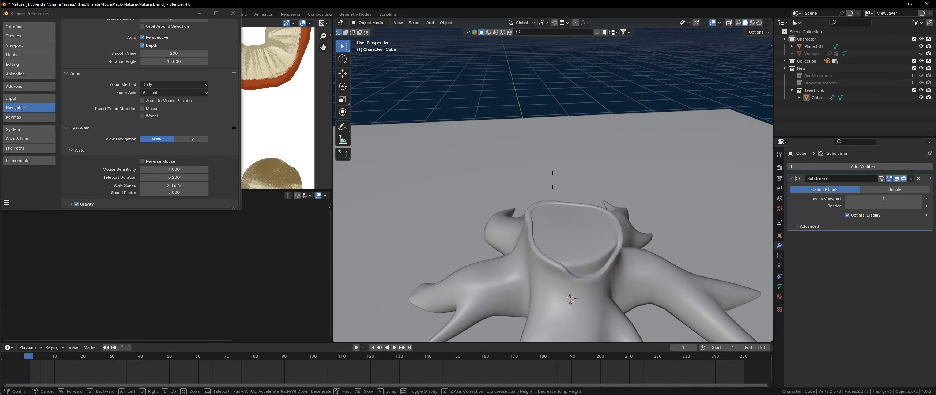
key("w")
key("e")
key("d")
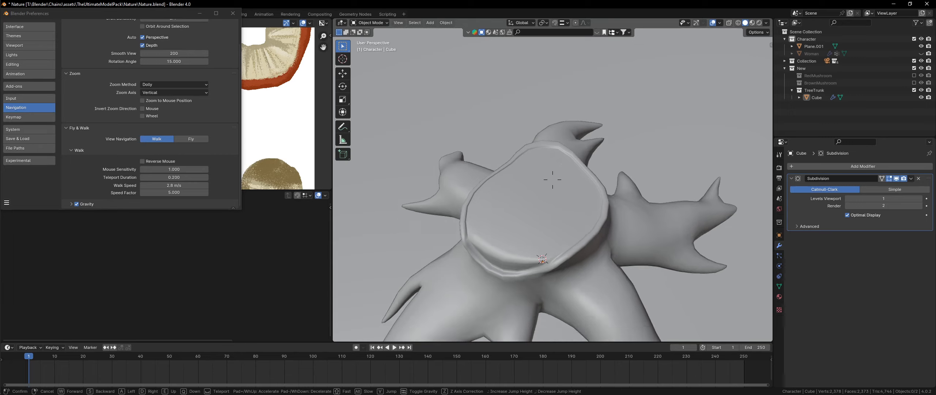
key("s")
key("q")
key("e")
key("w")
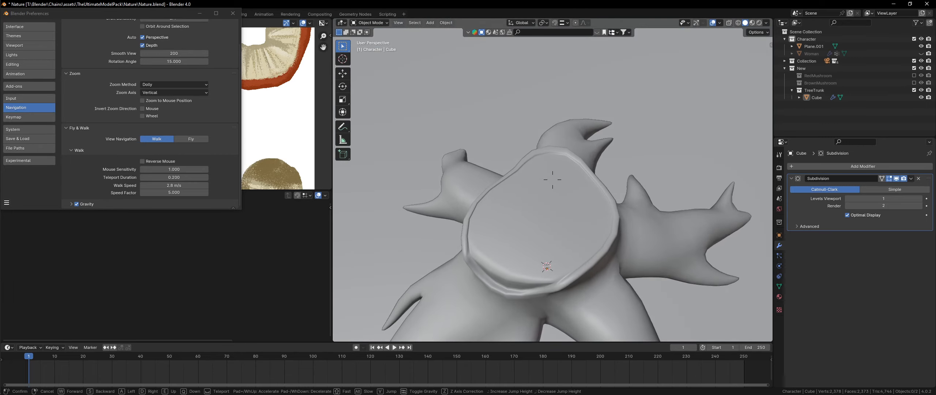
key("s")
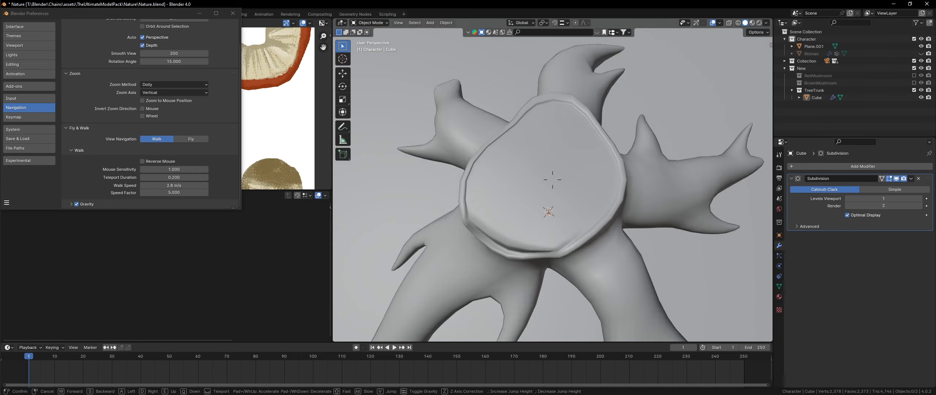
key("q")
left_click(553, 180)
- Select the trunk and raise it further along Z so more of its roots clear the ground plane
left_click(594, 226)
key("g")
key("z")
left_click(607, 152)
- Scale the trunk to about 0.48 in X and Y while keeping its height, and deselect it
key("shift+grave")
key("e")
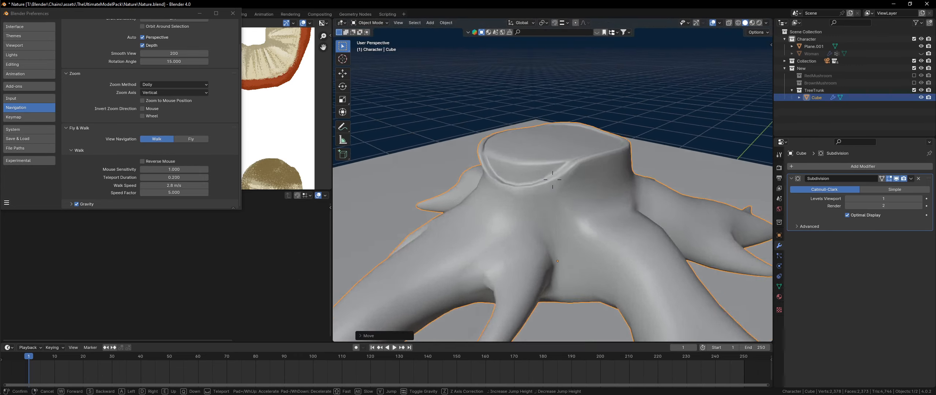
key("w")
key("s")
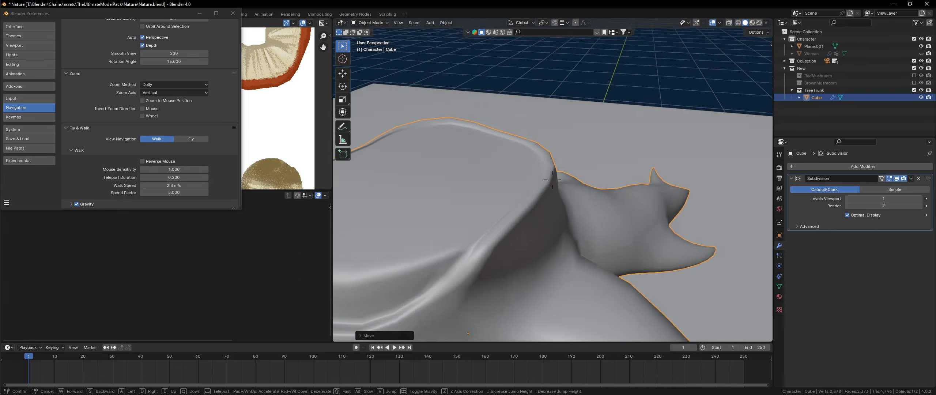
key("Escape")
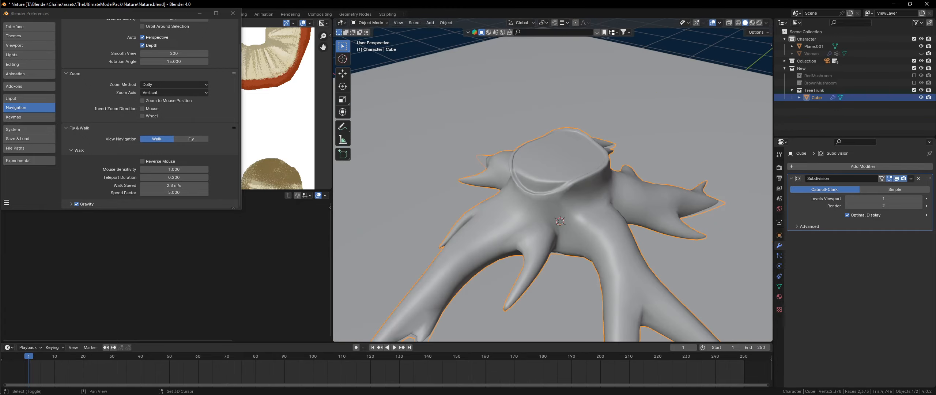
key("shift+grave")
key("w")
left_click(552, 180)
key("s")
key("shift+z")
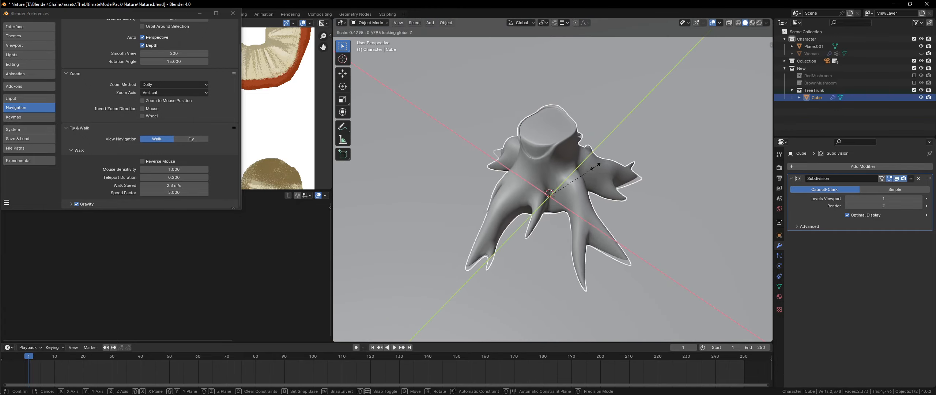
left_click(594, 166)
key("alt+a")
- Examine the narrowed trunk's proportions from a distance and from several sides
key("shift+grave")
key("d")
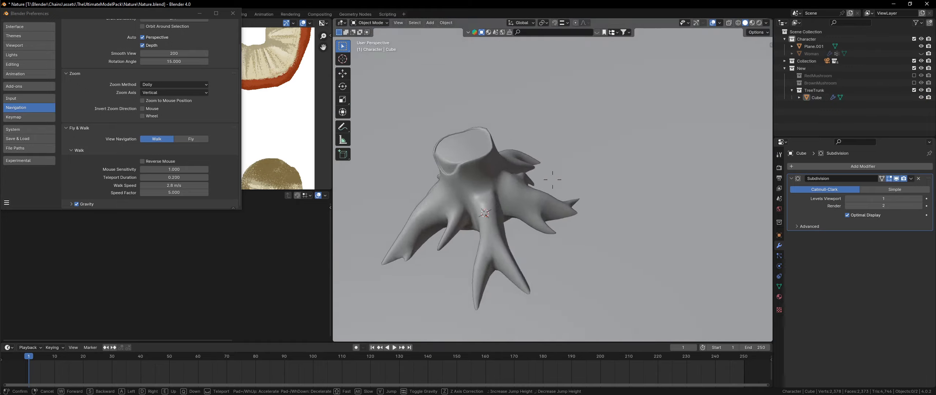
key("s")
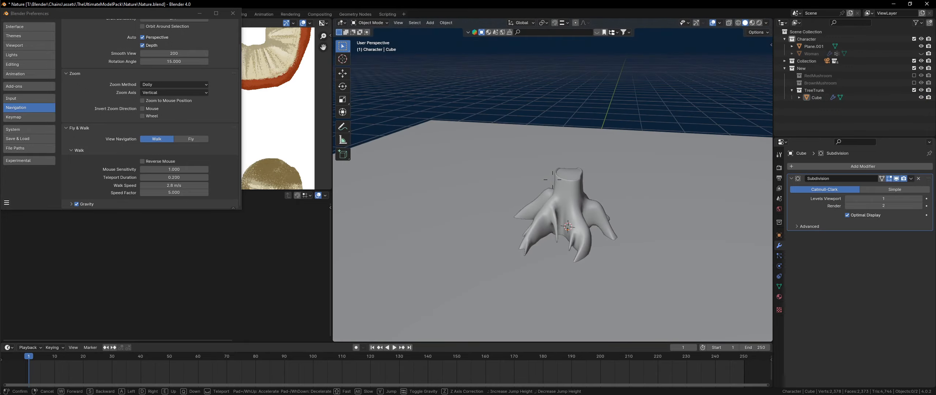
key("w")
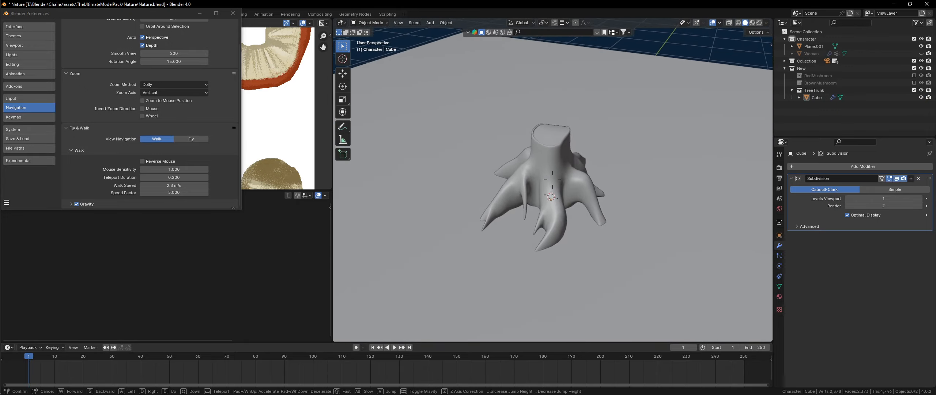
key("d")
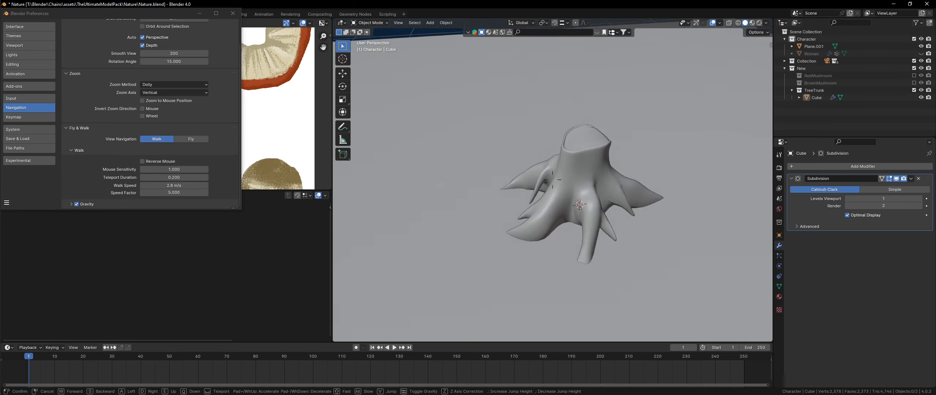
key("d")
key("w")
left_click(552, 180)
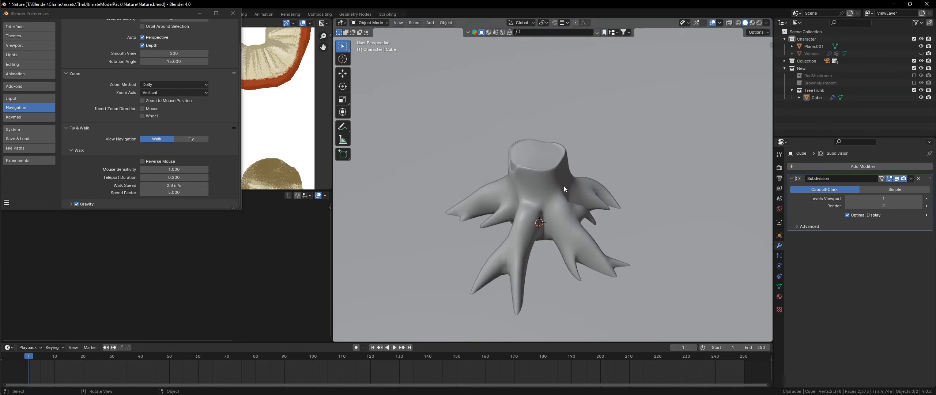
- Rescale the trunk to slightly wider, squatter proportions and deselect it
left_click(563, 187)
key("s")
key("z")
left_click(588, 197)
key("alt+a")
- Try scaling the trunk much narrower in X and Y at unchanged height, and check it from farther away
key("shift+grave")
key("a")
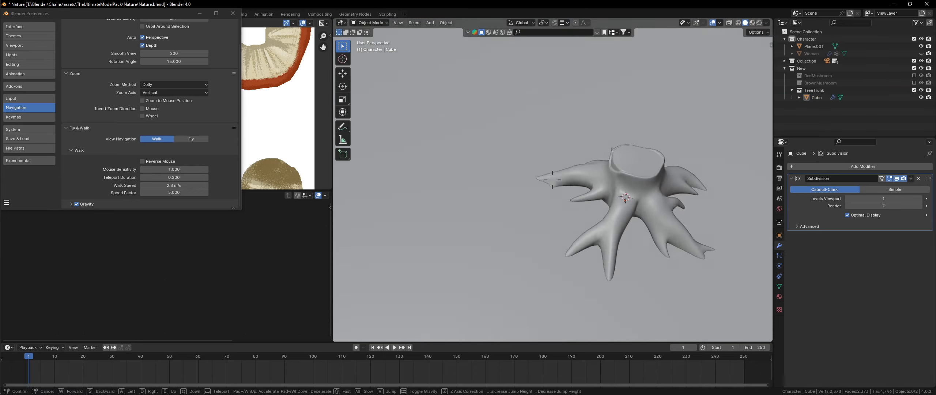
left_click(571, 191)
left_click(570, 190)
key("s")
key("y")
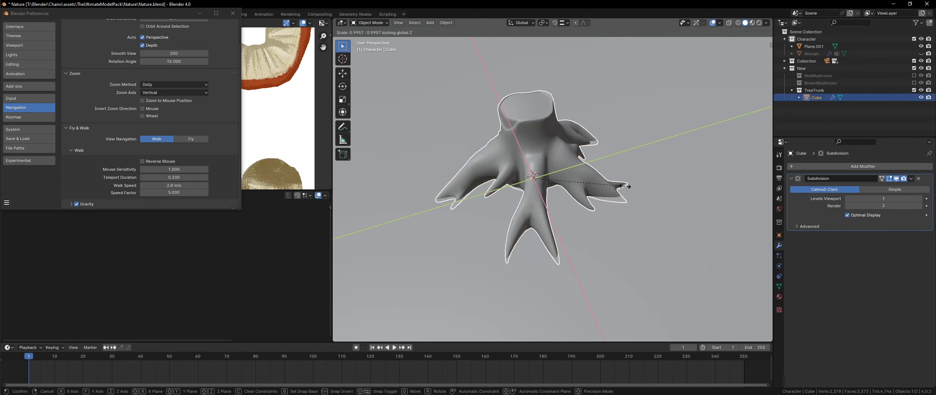
left_click(556, 162)
key("alt+a")
key("shift+grave")
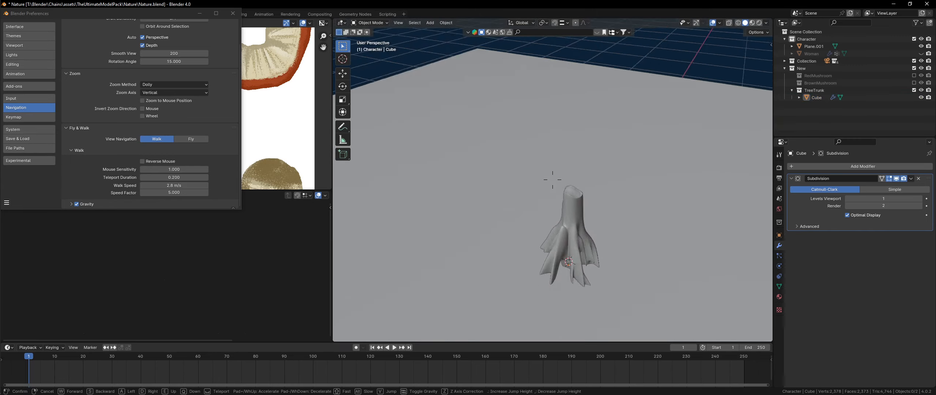
key("s")
key("d")
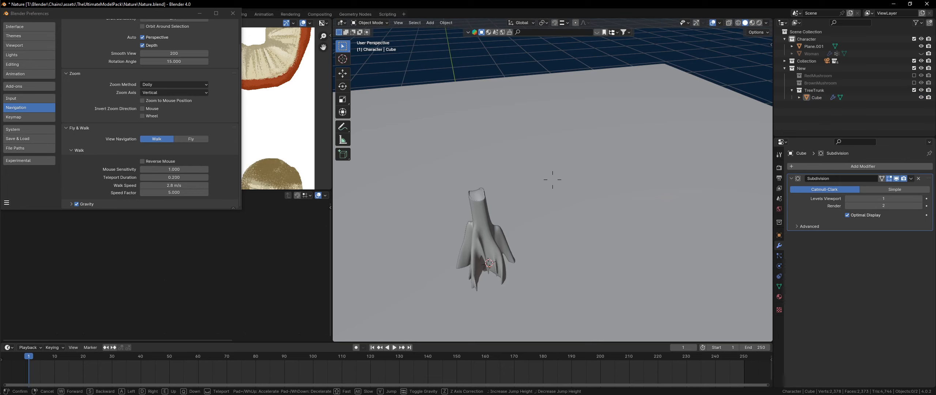
right_click(553, 180)
- Undo the last narrowing of the trunk and select the trunk again
key("ctrl+z")
key("ctrl+z")
key("ctrl+z")
left_click(554, 159)
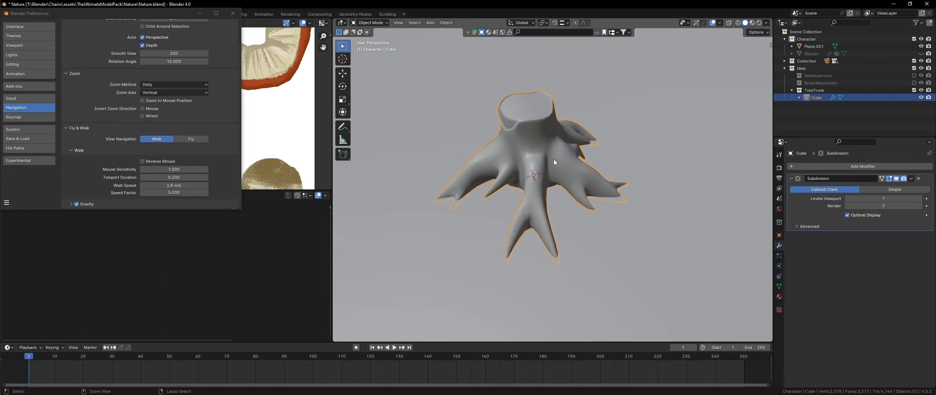
- Delete the ground plane from beneath the tree trunk
key("KP_Decimal")
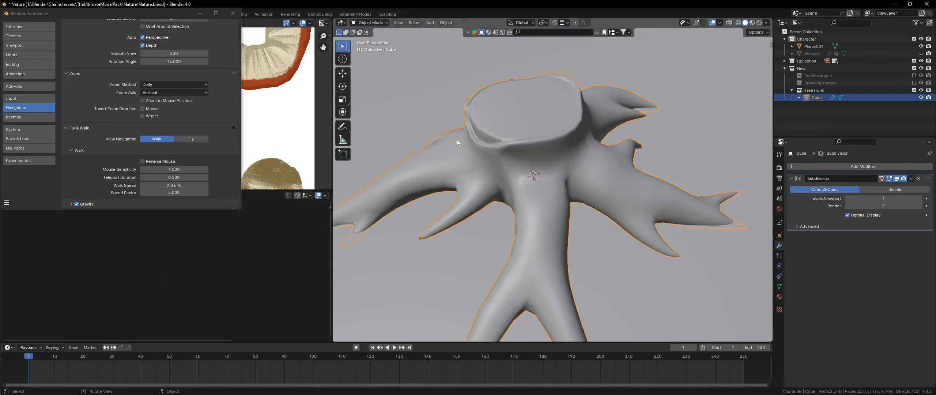
left_click(688, 285)
key("Delete")
- Close the preferences window and save the Nature.blend file
left_click(228, 16)
key("ctrl+s")
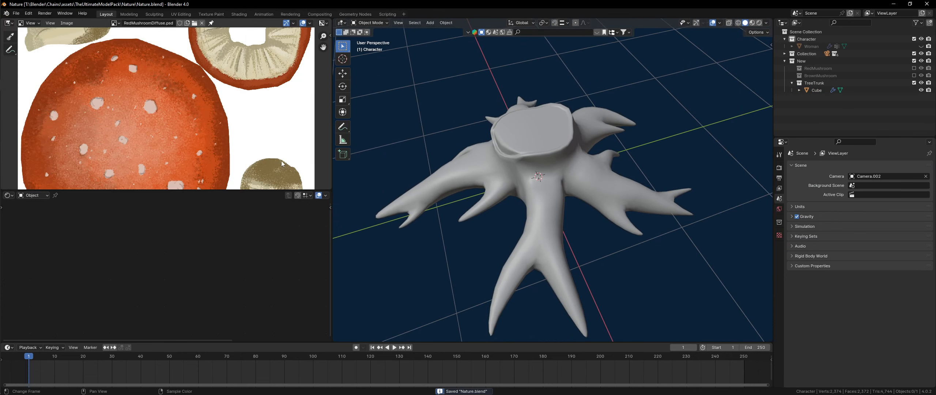
scroll(271, 154, "down", 4)
- Give the tree trunk a new material named TreeTrunk
left_click(562, 169)
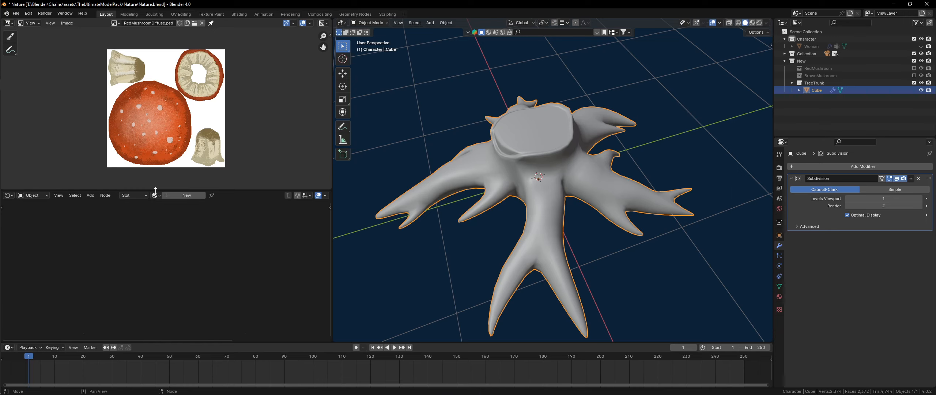
left_click(178, 195)
double_click(210, 195)
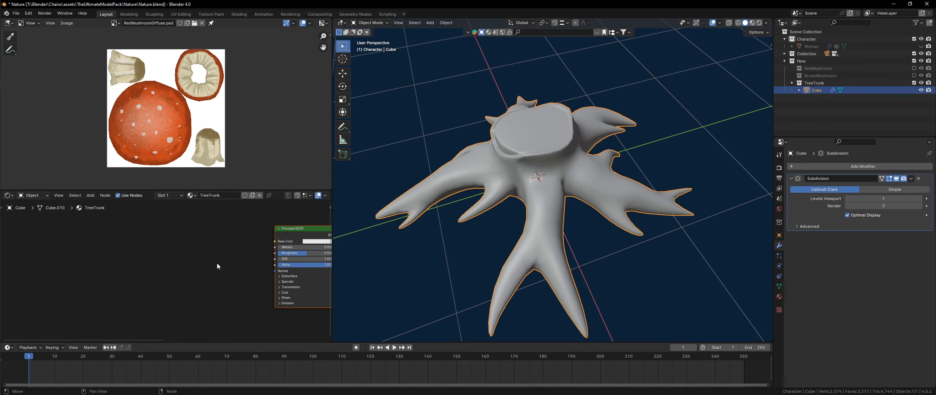
- Add an Image Texture node beside the Principled BSDF and link its Color output to Base Color
scroll(216, 267, "up", 2)
middle_click_drag(210, 274, 102, 282)
left_click(120, 254)
type("image")
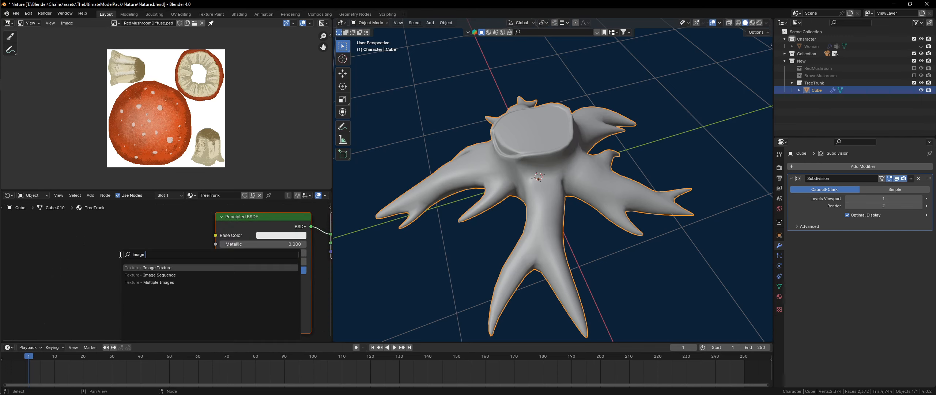
key("Return")
left_click(78, 237)
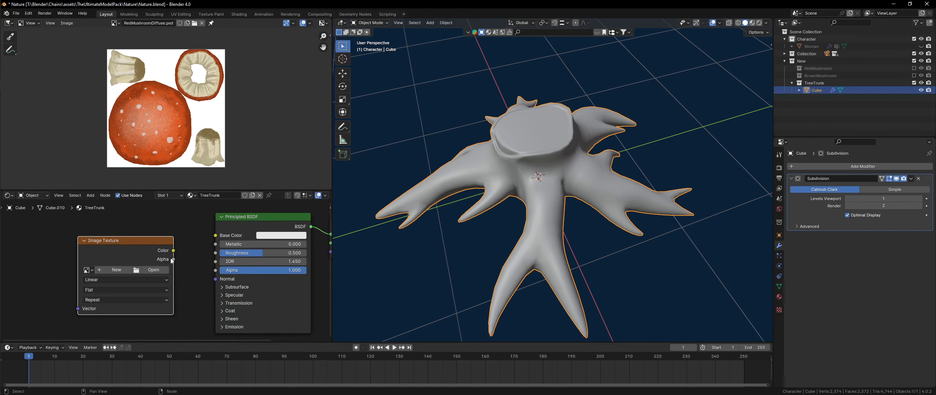
left_click_drag(125, 238, 112, 228)
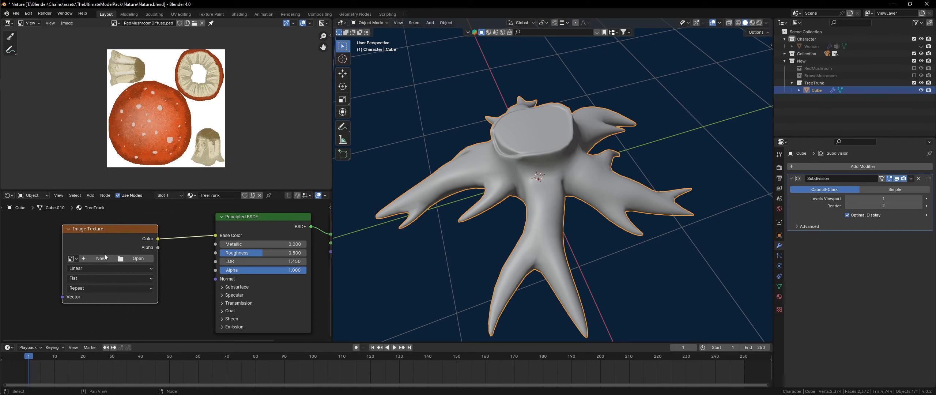
- Start a new image for the Image Texture node and open its name for editing
left_click(100, 258)
left_click(128, 272)
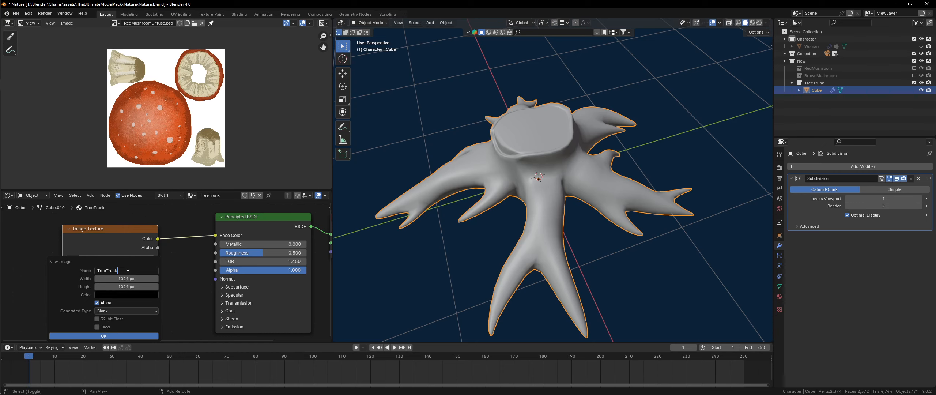
- Name the new 1024 px image TreeTrunk_Diffuse and create it
key("Return")
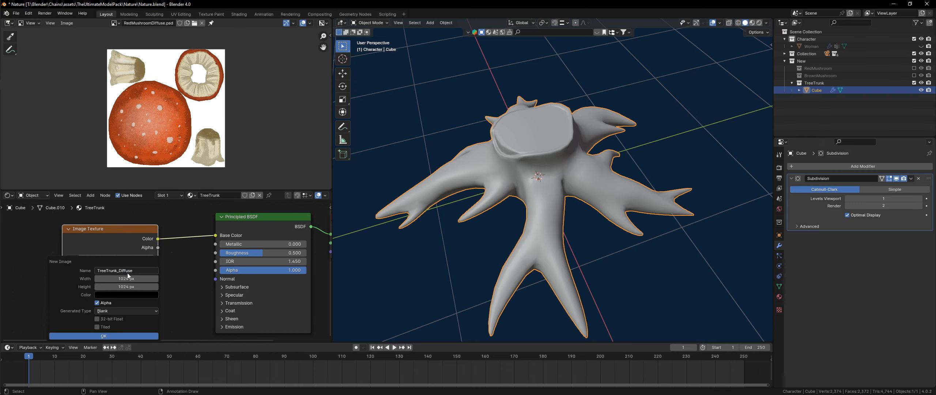
left_click(123, 334)
- Enter Edit Mode on the trunk with the Subdivision preview hidden, and switch the image area to the UV Editor
key("Tab")
scroll(578, 138, "up", 5)
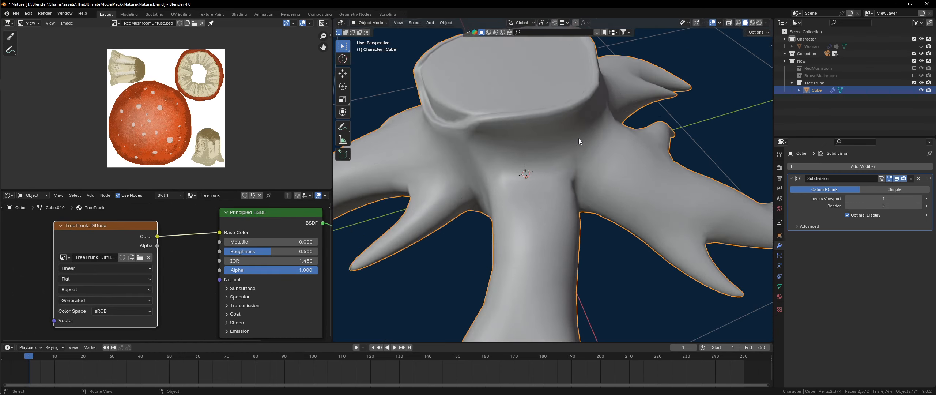
left_click(897, 179)
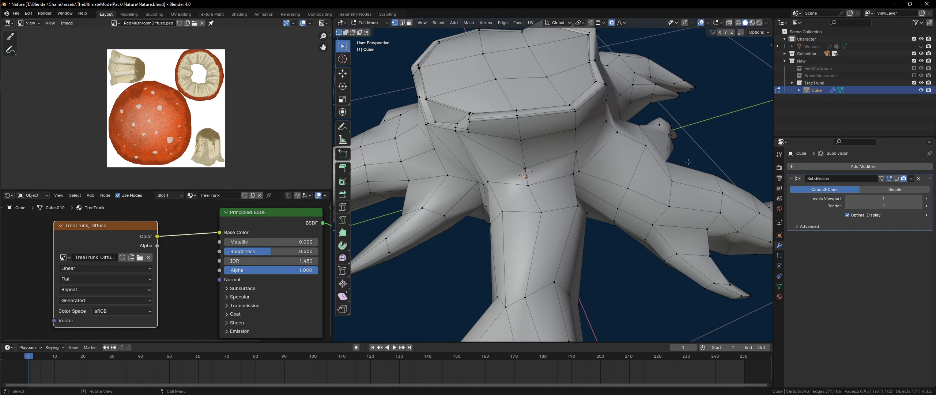
key("shift+F10")
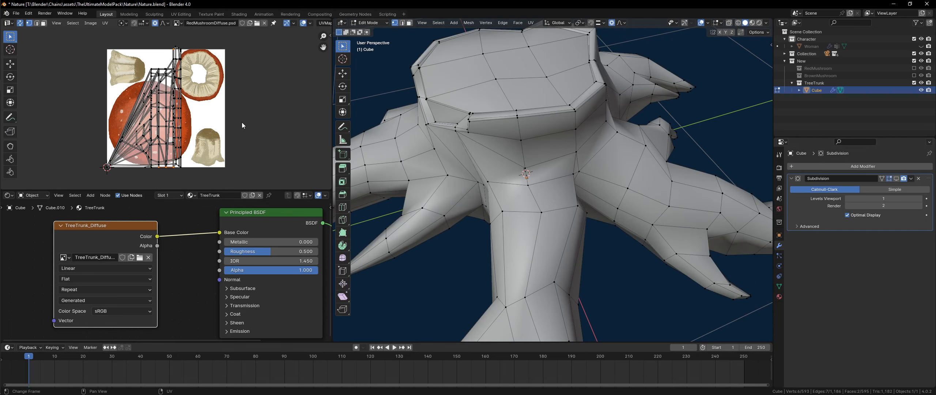
- Clear the mesh selection and select the edge loop along the inside of the trunk's rim in edge mode
key("a")
key("KP_Decimal")
key("alt+a")
scroll(563, 197, "up", 6)
mouse_move(471, 168)
middle_mouse_down()
mouse_move(563, 197)
mouse_move(505, 205)
mouse_move(519, 194)
middle_mouse_up()
key("z")
key("z")
scroll(454, 212, "up", 4)
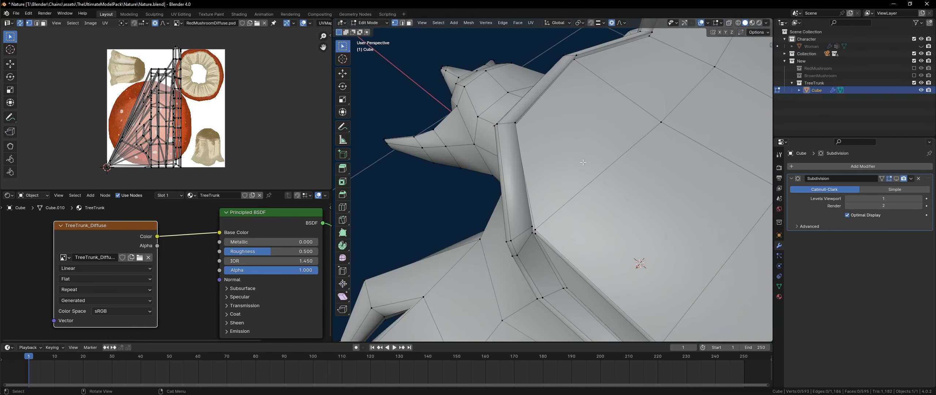
middle_click_drag(552, 161, 520, 156)
scroll(519, 157, "up", 3)
key("2")
left_click(442, 189, "alt")
middle_click_drag(442, 189, 462, 184)
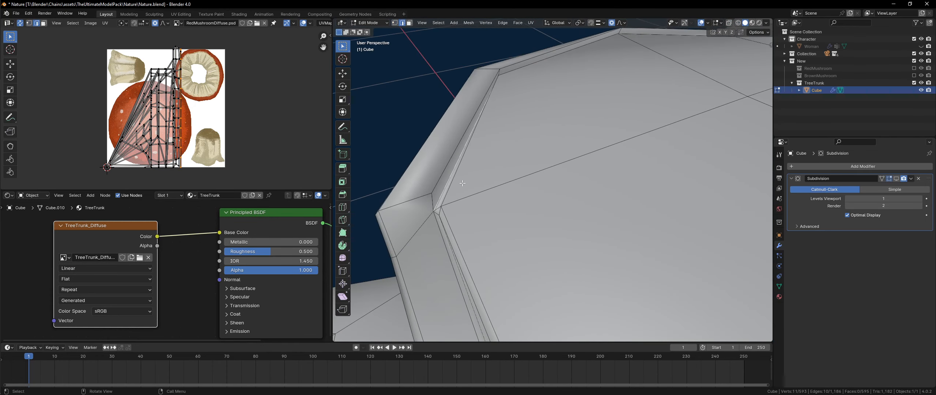
- Complete the inner rim edge selection across the notch, mark it as a seam and deselect everything
key("z")
middle_click_drag(596, 101, 539, 176)
scroll(539, 176, "down", 4)
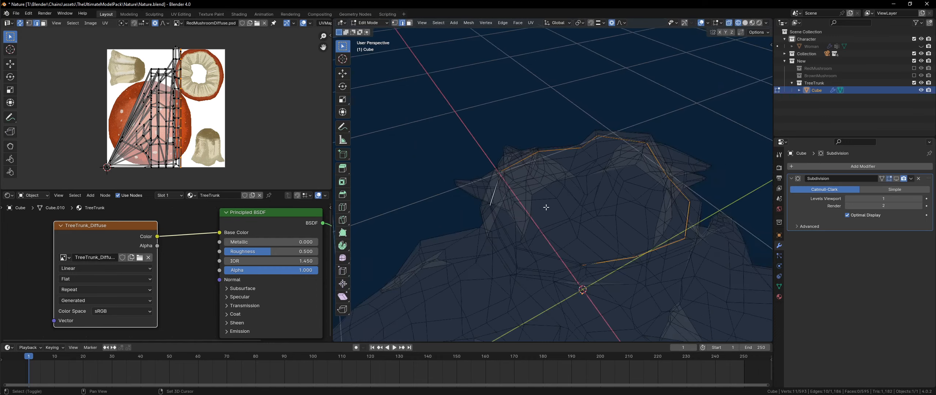
middle_click_drag(546, 207, 593, 120)
key("z")
scroll(631, 126, "up", 4)
mouse_move(658, 130)
middle_mouse_down()
mouse_move(664, 207)
mouse_move(663, 171)
middle_mouse_up()
middle_click_drag(581, 223, 392, 217)
key("u")
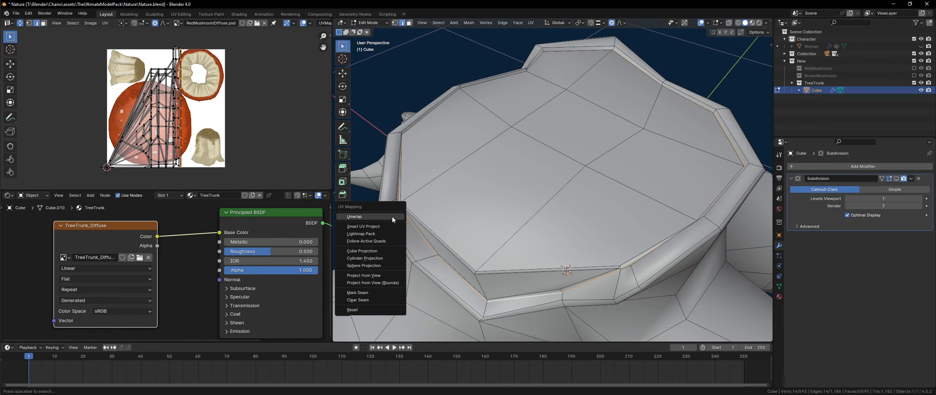
left_click(369, 293)
middle_click_drag(456, 256, 497, 219)
scroll(497, 219, "down", 5)
key("alt+a")
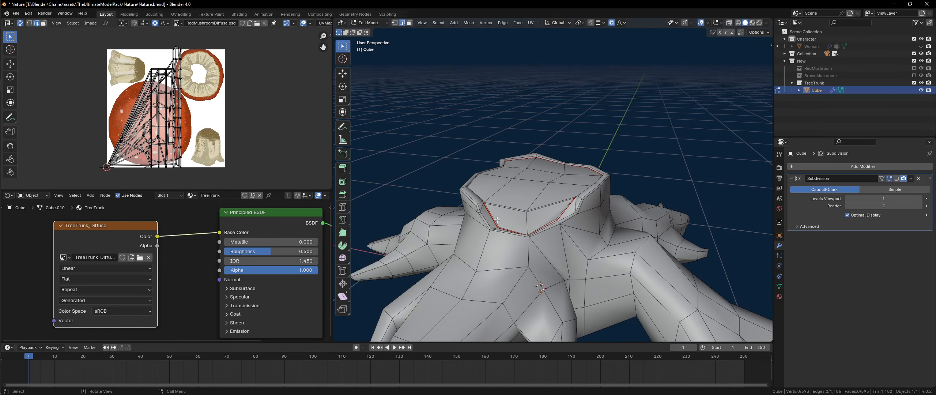
- Select the whole trunk mesh and unwrap it
key("u")
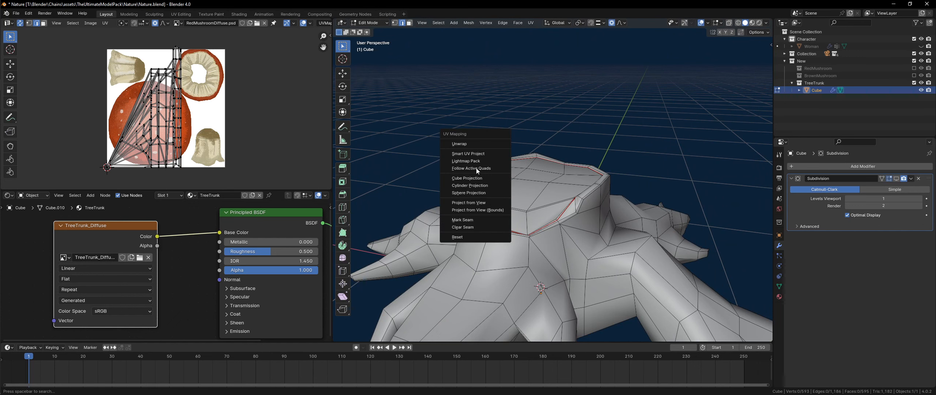
key("a")
key("u")
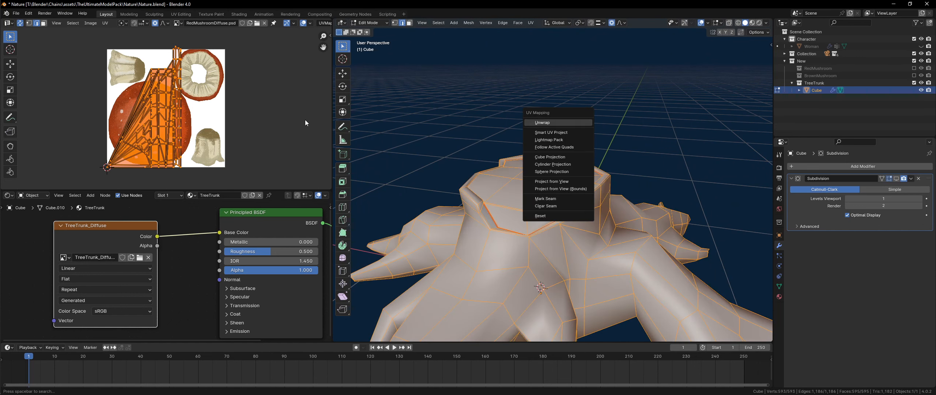
left_click(542, 123)
- Try to move the trunk body's UV island with proportional editing active
scroll(92, 112, "up", 5)
key("alt+a")
key("a")
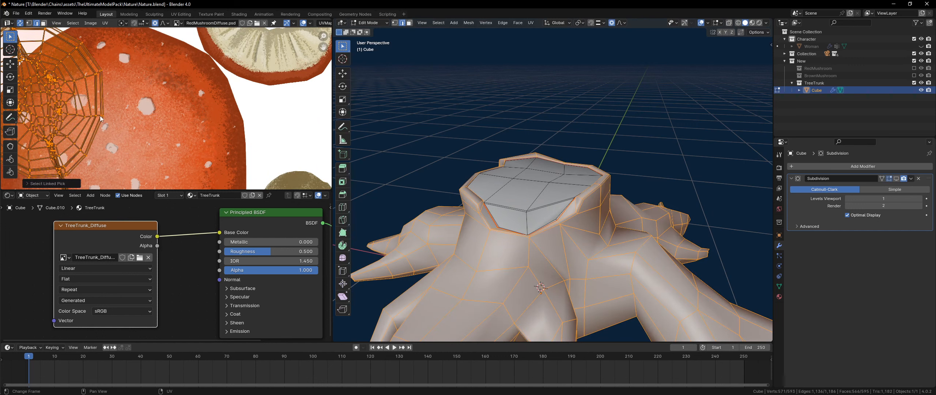
key("g")
left_click(271, 104)
scroll(219, 109, "down", 4)
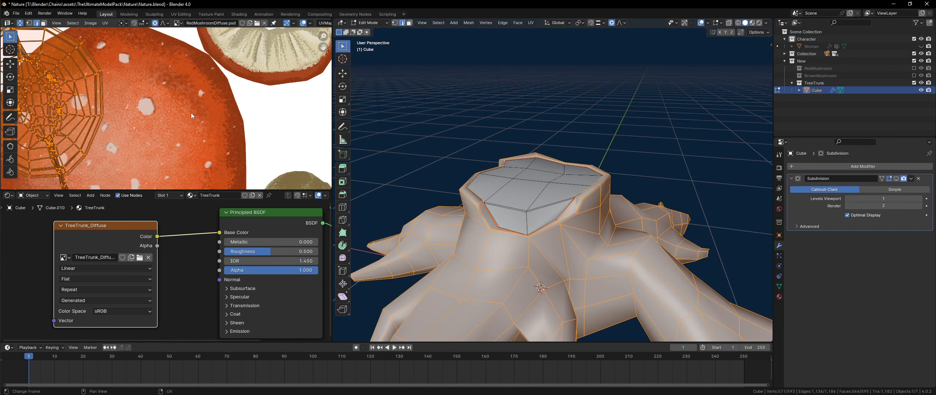
- Turn off proportional editing in the UV Editor and clear the UV selection
key("o")
scroll(180, 115, "down", 2)
key("alt+a")
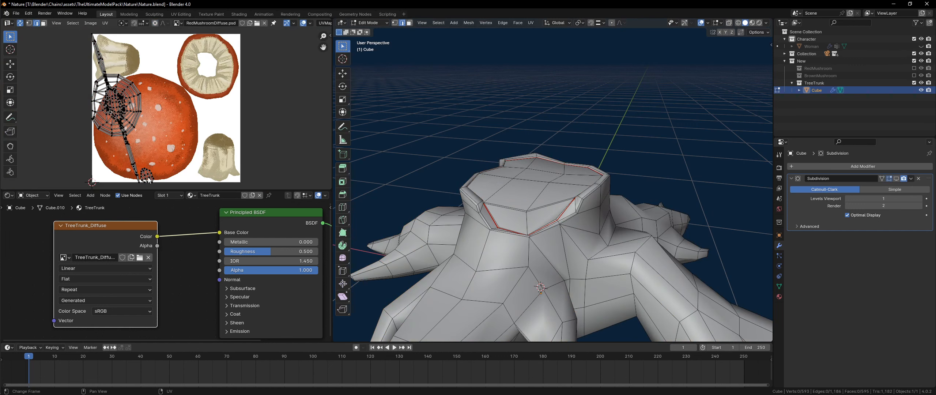
- Try to move the trunk top's UV island aside and undo the move
key("l")
key("g")
left_click(234, 136)
key("ctrl+z")
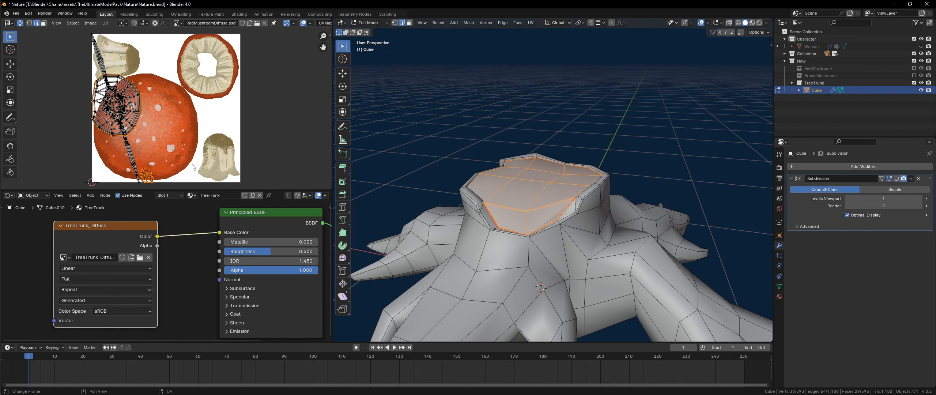
- Select the trunk top's UV island in face mode and move it clear of the trunk body's island
key("3")
key("alt+a")
key("l")
key("g")
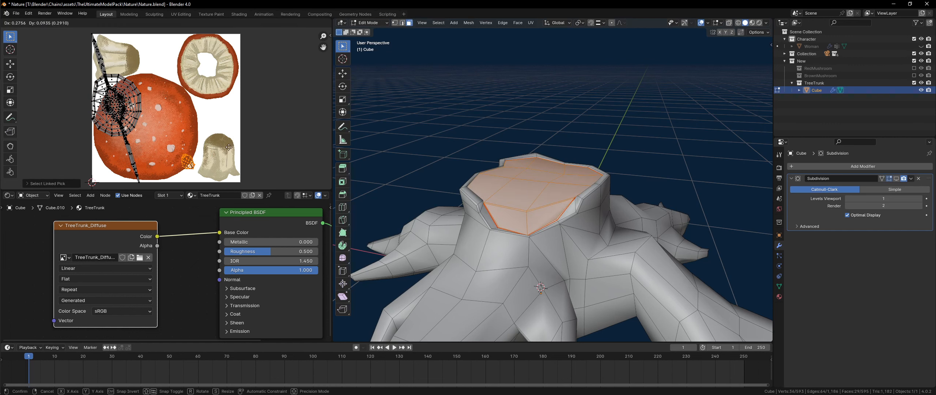
left_click(214, 156)
- Check the orientation of the top's island by picking one face, then reselect the whole island and rotate it
scroll(213, 156, "up", 5)
scroll(260, 114, "up", 2)
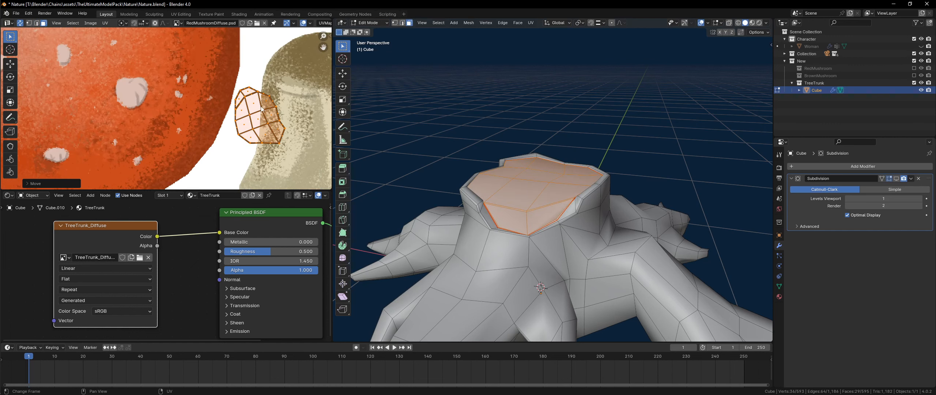
left_click(240, 102)
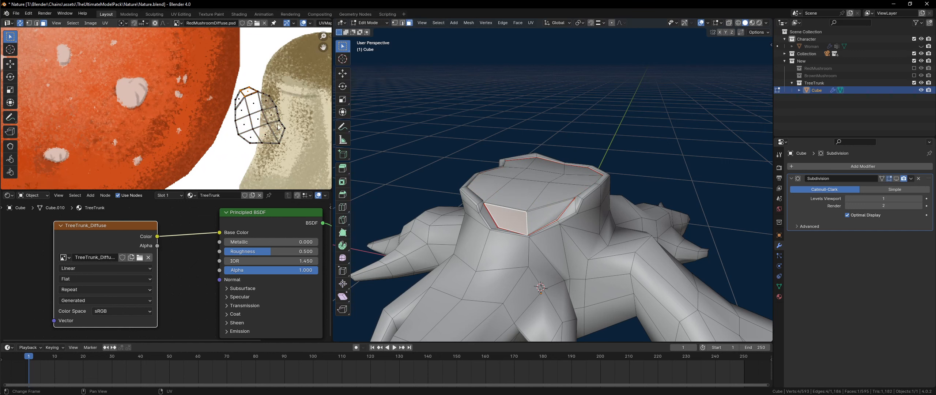
scroll(228, 125, "down", 4)
key("alt+a")
key("l")
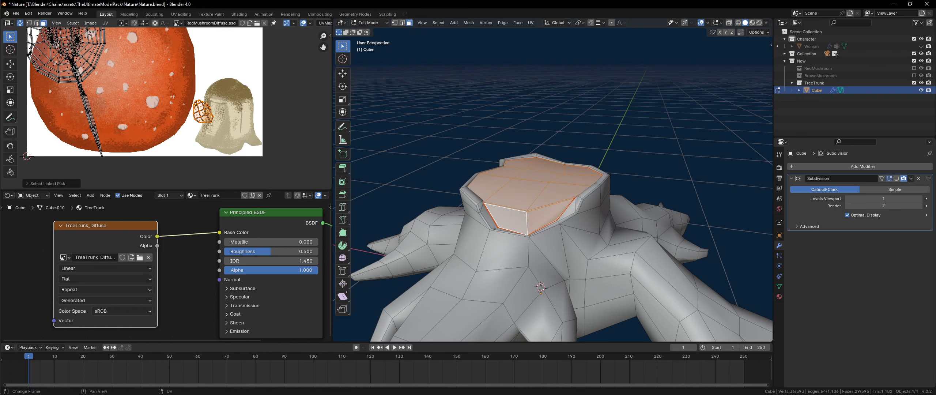
key("r")
left_click(225, 79)
- Scale up the trunk top's UV island, fine-tune its rotation and place it in the lower corner of the texture space
key("s")
left_click(290, 64)
key("g")
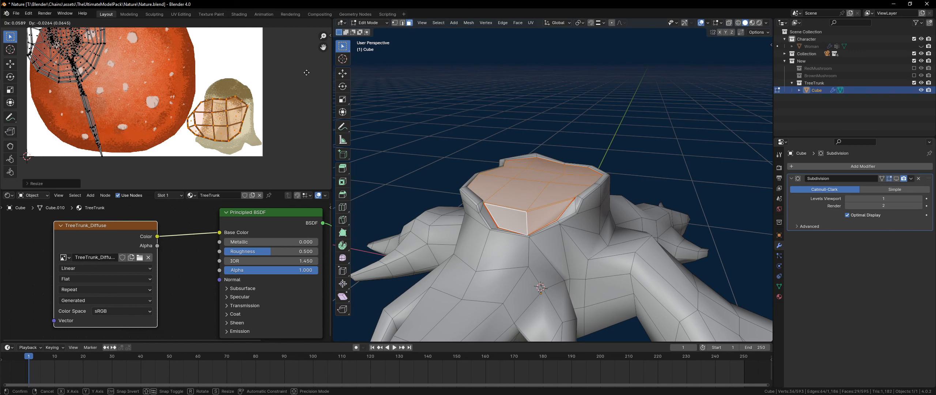
left_click(316, 76)
key("r")
left_click(312, 81)
key("g")
left_click(309, 86)
middle_click_drag(80, 43, 141, 107)
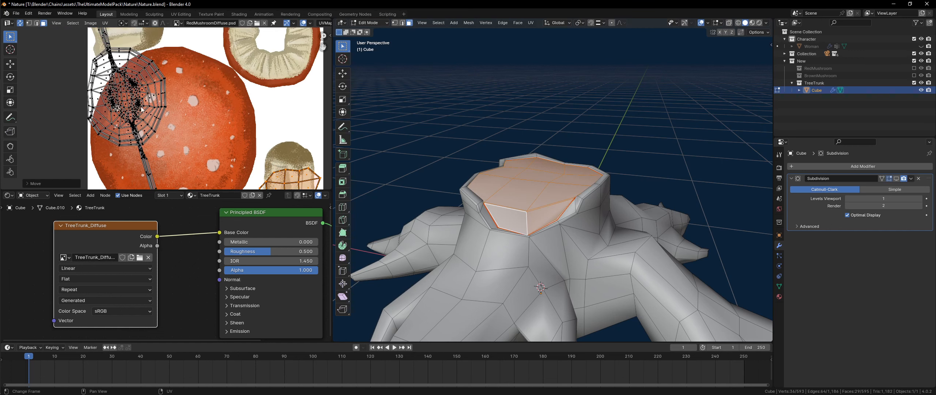
- Try selecting an edge path from the trunk's underside up its side between two roots
middle_click_drag(541, 205, 523, 190)
key("2")
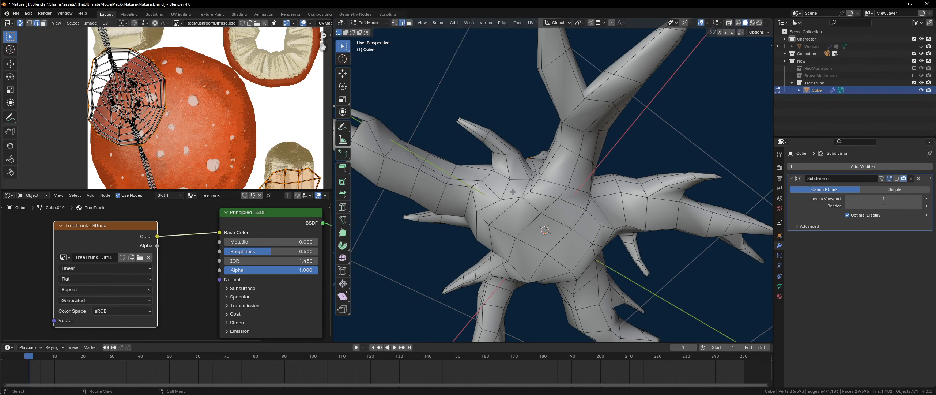
left_click(508, 196, "alt")
left_click(501, 212, "alt")
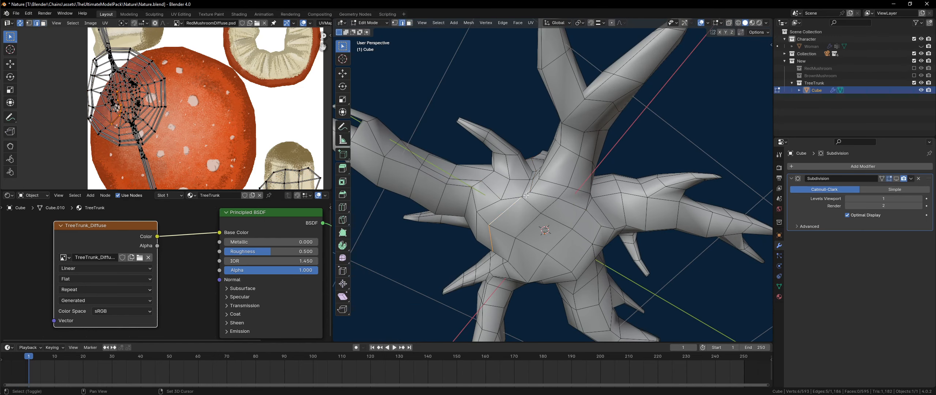
left_click(594, 230, "shift")
middle_click_drag(594, 230, 593, 184)
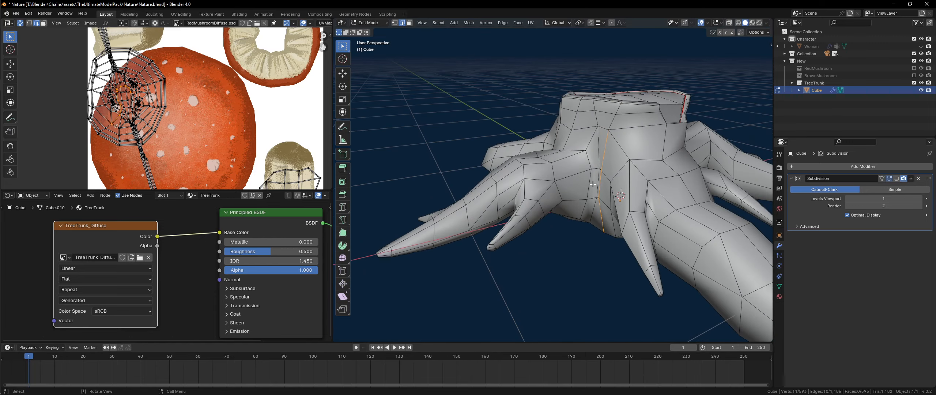
scroll(190, 137, "down", 4)
middle_click_drag(570, 209, 572, 240)
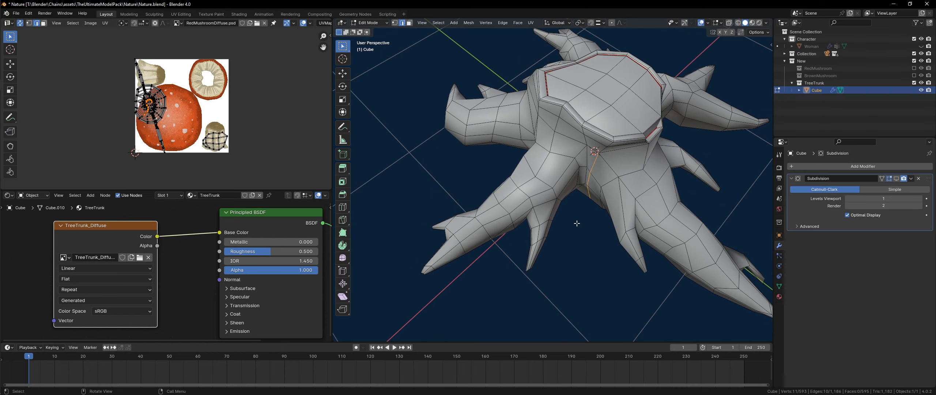
scroll(590, 208, "up", 2)
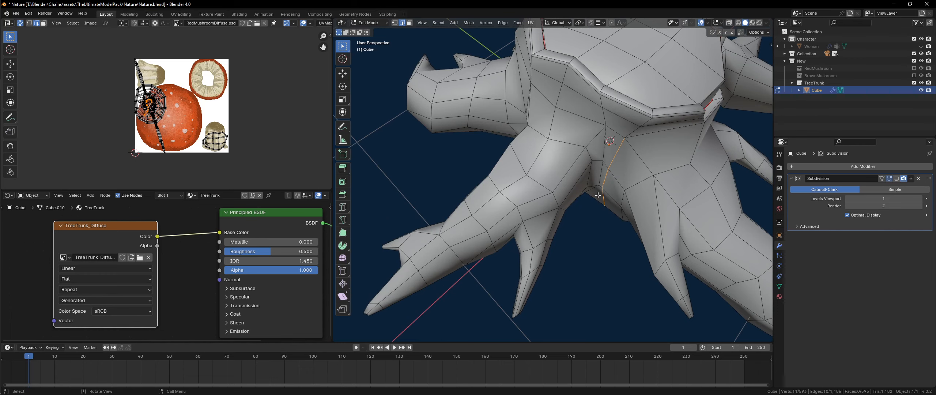
scroll(597, 196, "down", 4)
middle_click_drag(598, 195, 558, 188)
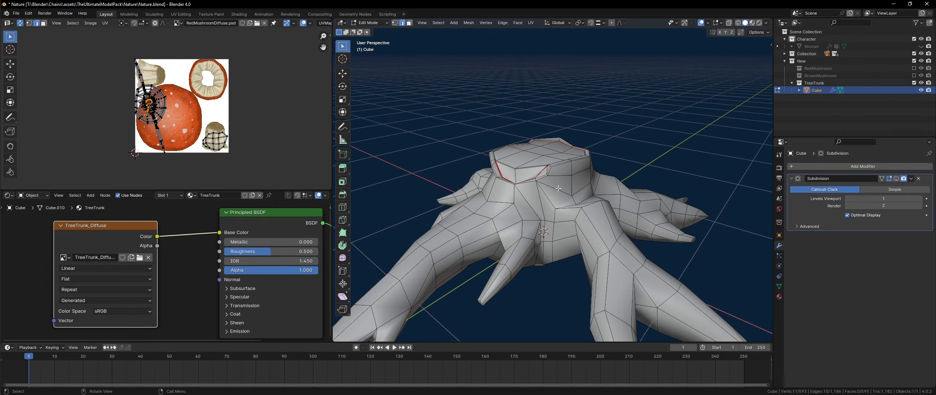
scroll(539, 198, "up", 6)
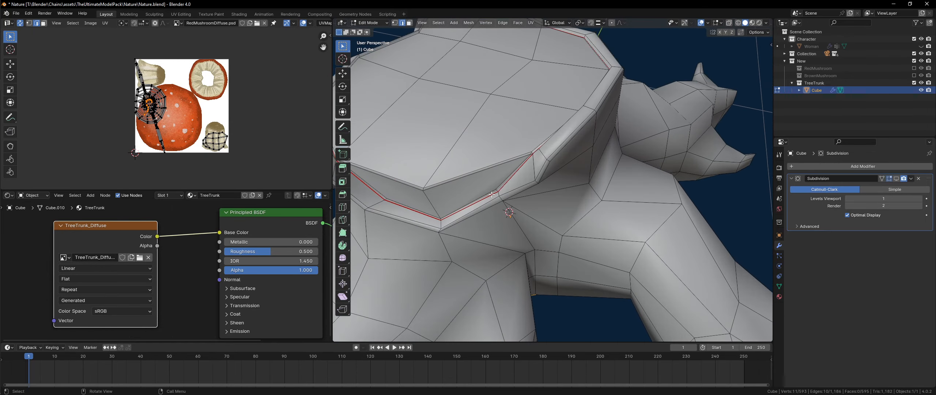
- Select a ring of edges around the trunk's underside, inside the bases of the roots
left_click(498, 195)
scroll(499, 195, "down", 3)
middle_click_drag(499, 195, 545, 139)
scroll(545, 270, "down", 3)
middle_click_drag(544, 270, 550, 219)
left_click(546, 248, "ctrl")
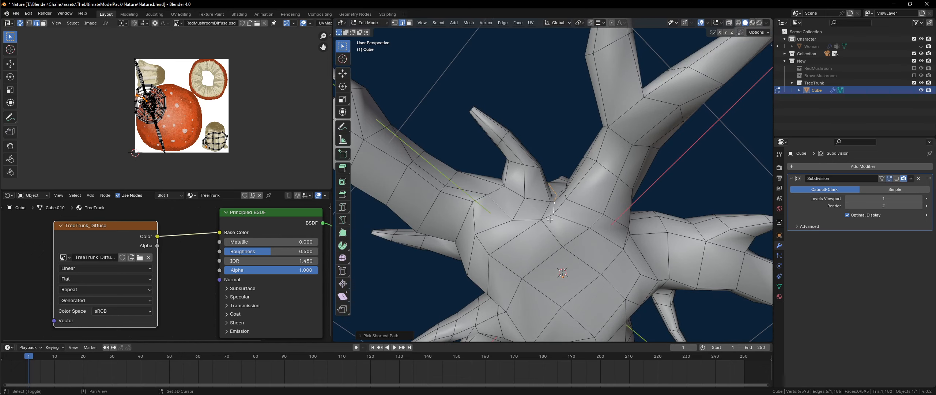
left_click(489, 265, "shift")
middle_click_drag(488, 265, 557, 272)
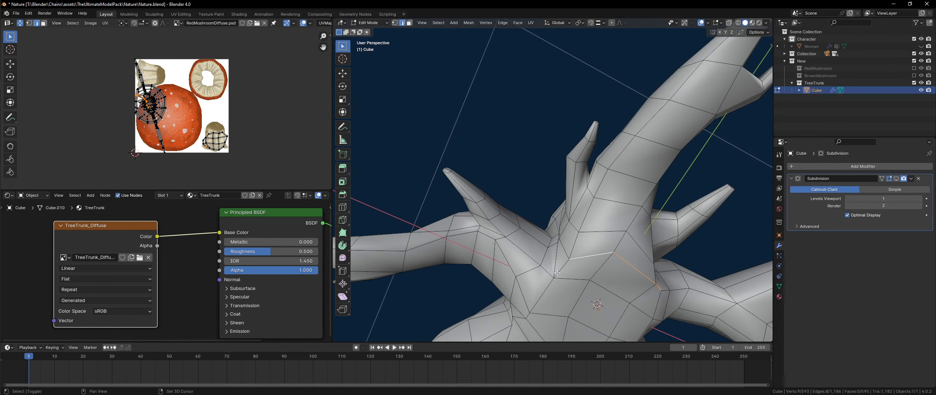
middle_click_drag(540, 296, 610, 274)
middle_click_drag(548, 283, 544, 254)
left_click(479, 276, "shift")
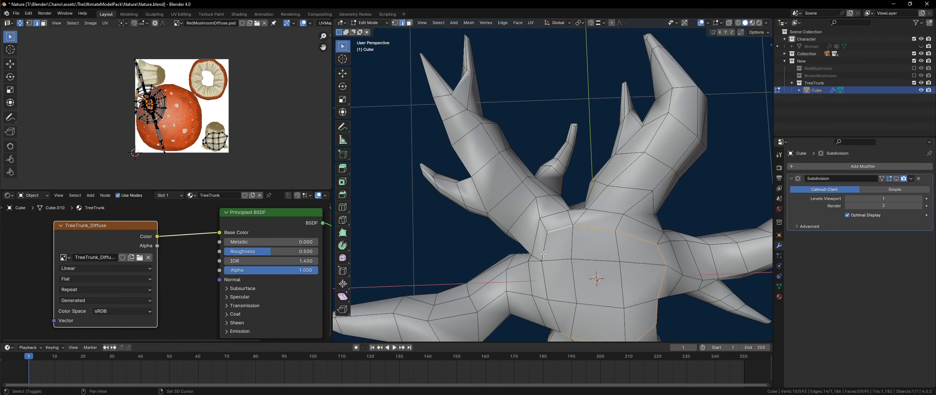
left_click(548, 293, "shift")
- Extend the edge selection from the underside ring up between the roots to the trunk's rim
middle_click_drag(548, 294, 576, 248)
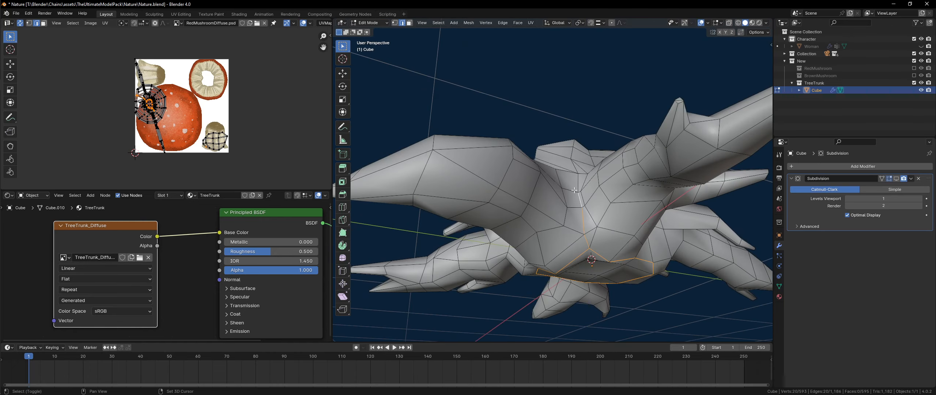
middle_click_drag(575, 190, 577, 186)
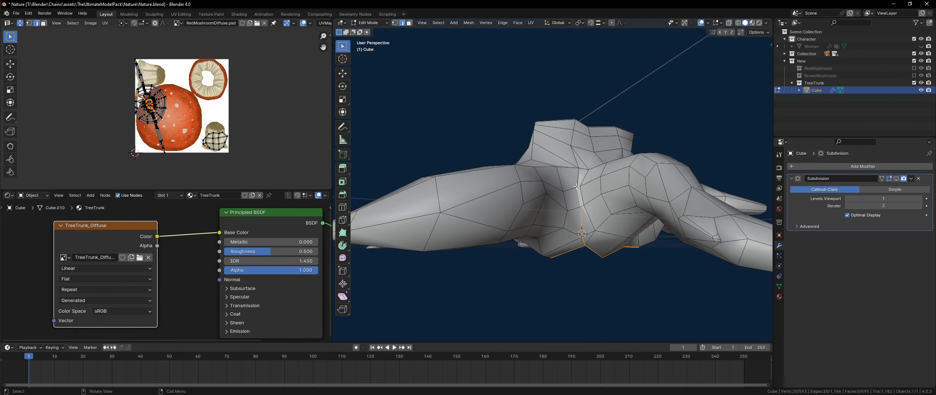
left_click(572, 160, "shift")
middle_click_drag(572, 160, 582, 242)
middle_click_drag(579, 204, 610, 204)
left_click(578, 159, "shift")
scroll(581, 205, "up", 3)
scroll(524, 199, "down", 4)
scroll(502, 216, "up", 3)
scroll(572, 222, "up", 2)
left_click(549, 251, "shift")
scroll(627, 234, "down", 5)
- Mark the selected underside ring and vertical trunk edges as seams
right_click(609, 204)
left_click(585, 305)
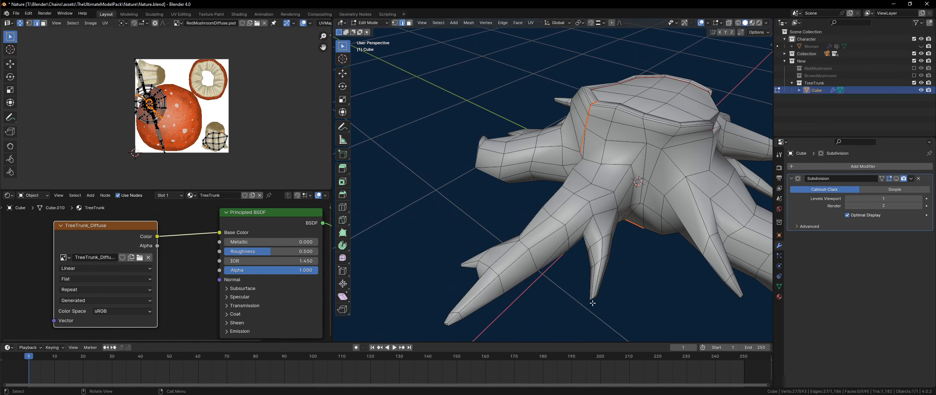
middle_click_drag(585, 305, 649, 178)
scroll(648, 178, "up", 2)
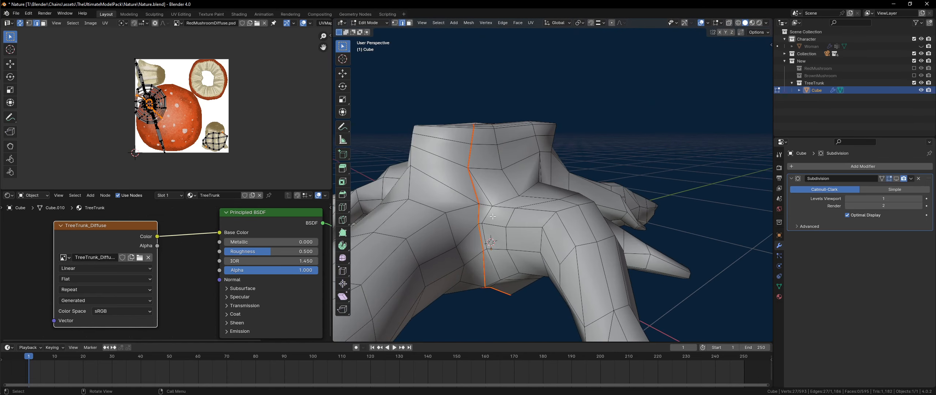
- Merge neighbouring vertices on the trunk's side, simplifying the mesh beside the vertical seam between two roots
key("1")
left_click(492, 206)
left_click(478, 205, "shift")
key("m")
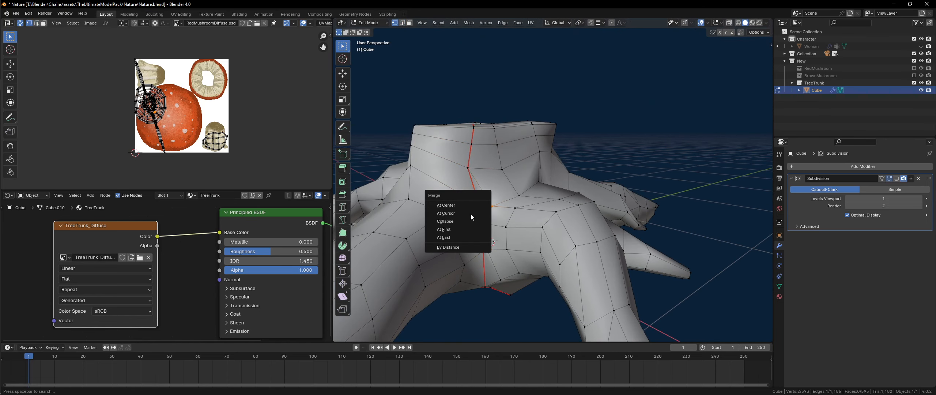
left_click(463, 234)
key("ctrl+z")
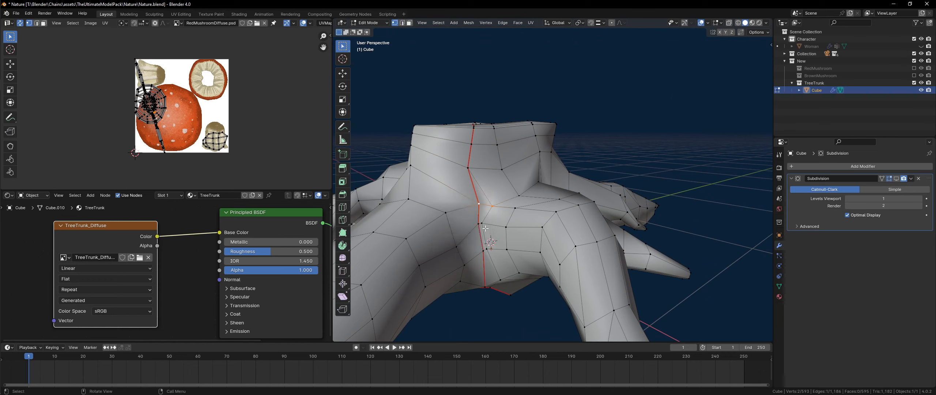
key("m")
left_click(479, 245)
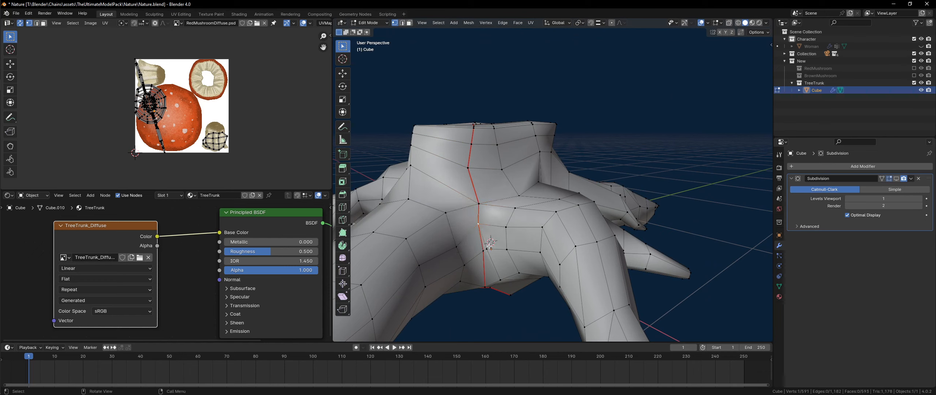
middle_click_drag(482, 251, 515, 241)
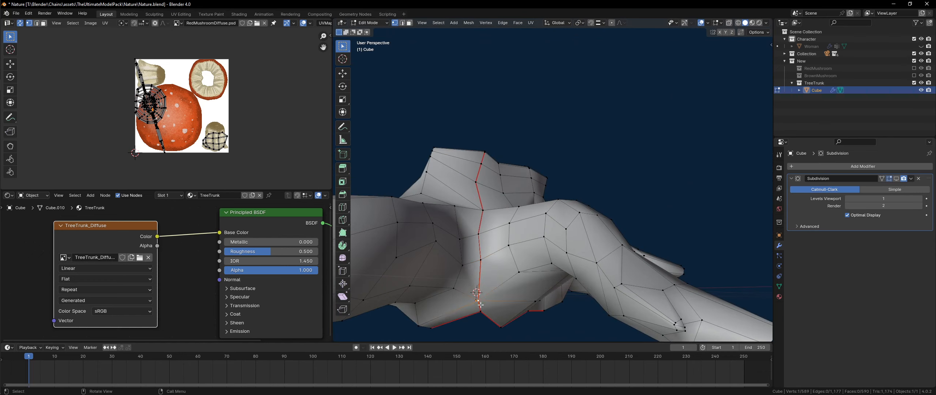
- Set the subdivision to level 1 in Object Mode and toggle the modifier's viewport display to check the smoothing
middle_click_drag(496, 287, 469, 165)
key("Tab")
key("ctrl+1")
left_click(896, 179)
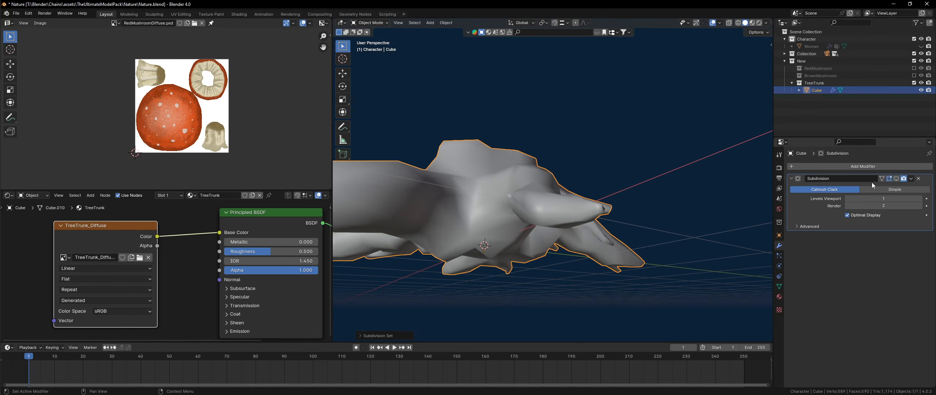
- Reposition individual vertices on the undersides of the roots around the base seam ring
key("Tab")
middle_click_drag(495, 201, 533, 202)
key("g")
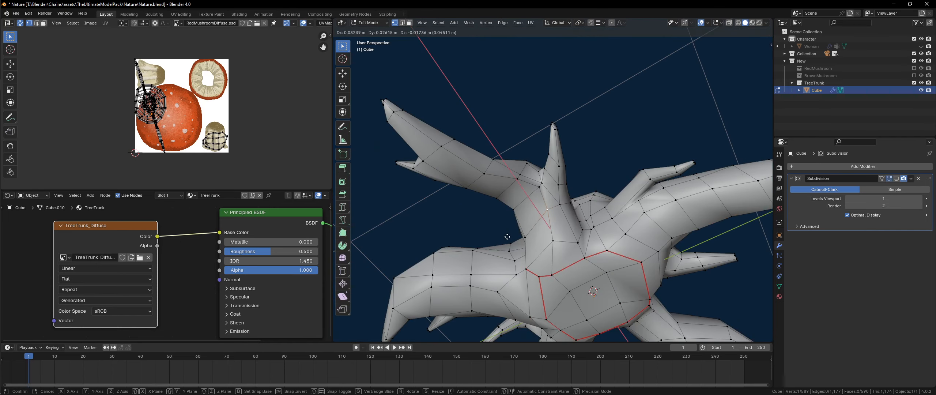
left_click(533, 201)
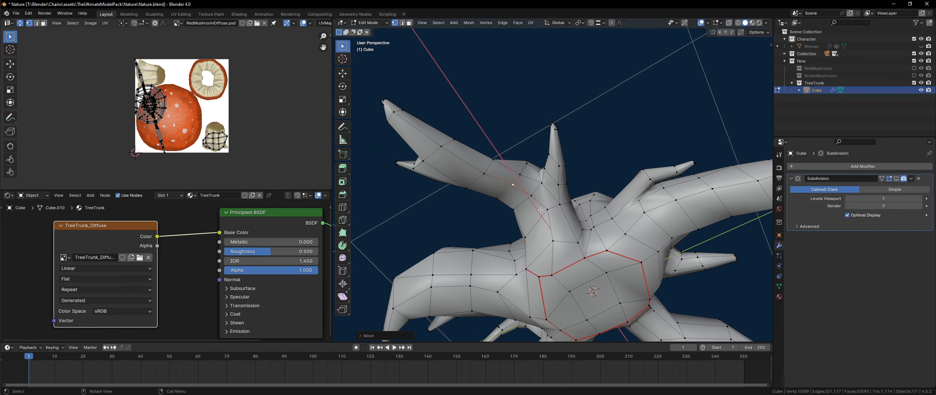
middle_click_drag(534, 201, 581, 243)
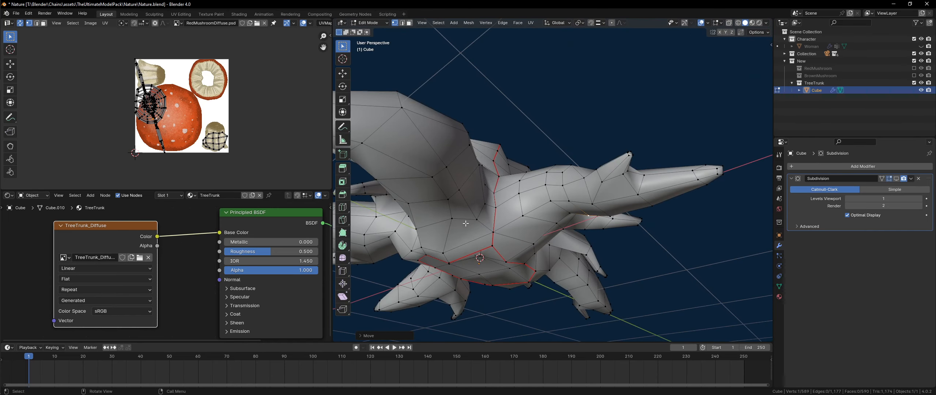
left_click(454, 220)
middle_click_drag(453, 220, 449, 196)
key("g")
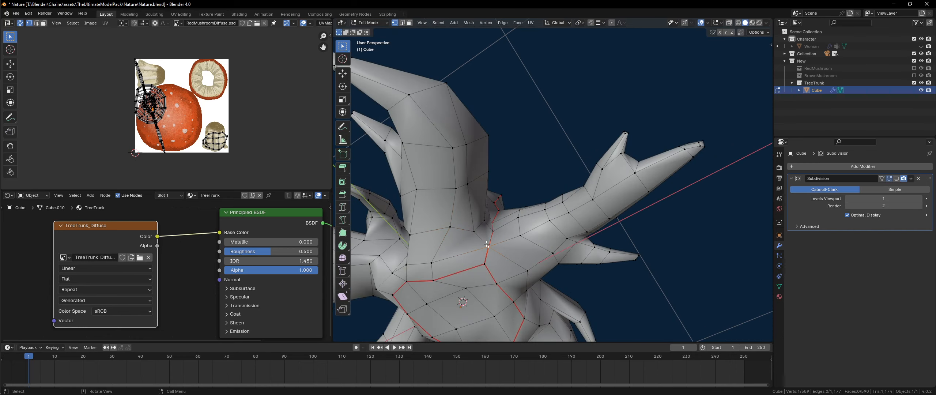
left_click(441, 254)
middle_click_drag(440, 254, 486, 127)
middle_click_drag(572, 235, 626, 188)
key("ctrl+r")
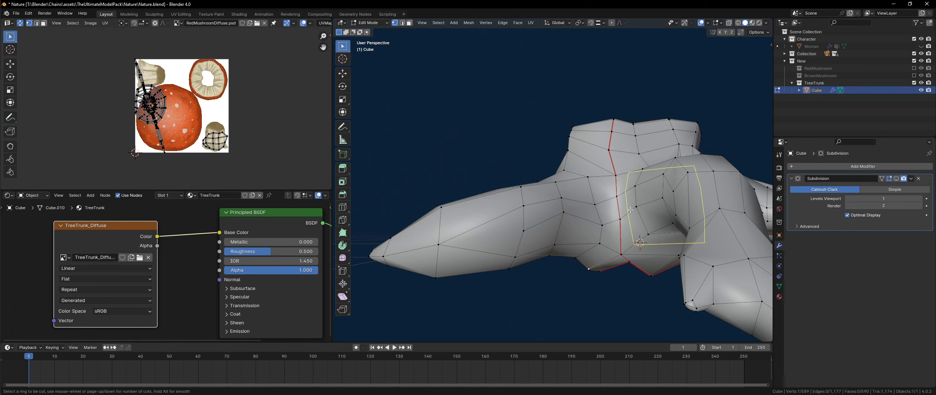
key("Escape")
- Save the file and return to editing the trunk mesh
key("ctrl+s")
middle_click_drag(630, 210, 538, 244)
key("Tab")
key("Tab")
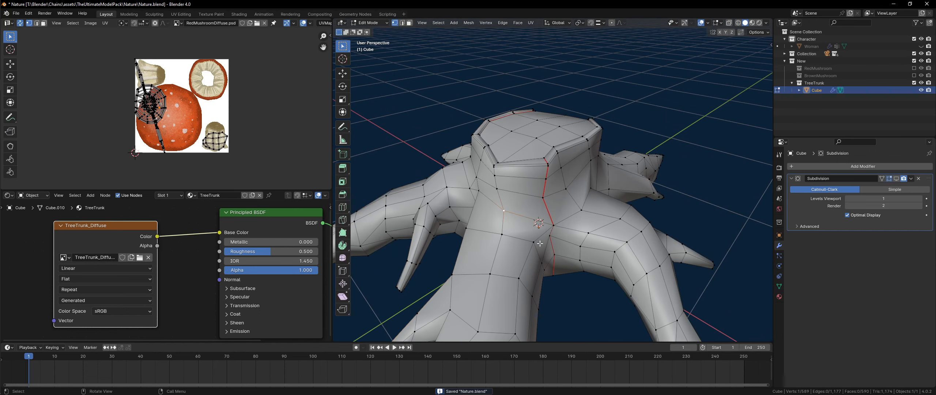
- Select the linked faces of one seam-bounded half of the trunk to check its island, and save the file
middle_click_drag(521, 237, 508, 247)
key("3")
key("l")
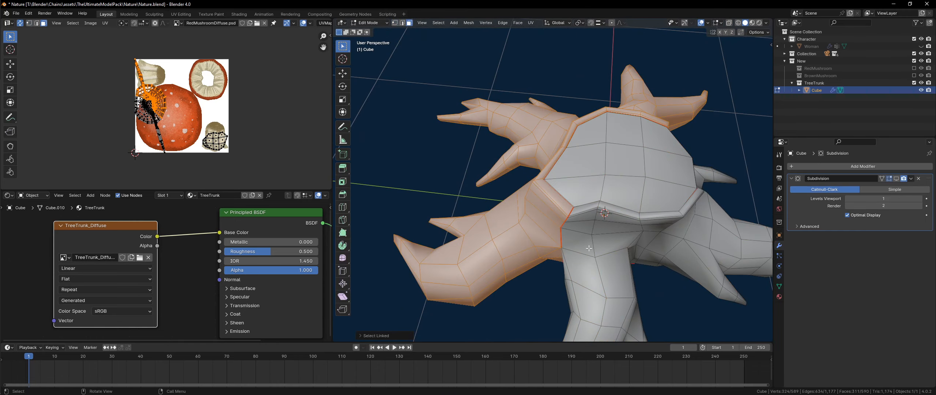
middle_click_drag(589, 248, 621, 239)
middle_click_drag(526, 224, 450, 289)
scroll(166, 108, "up", 4)
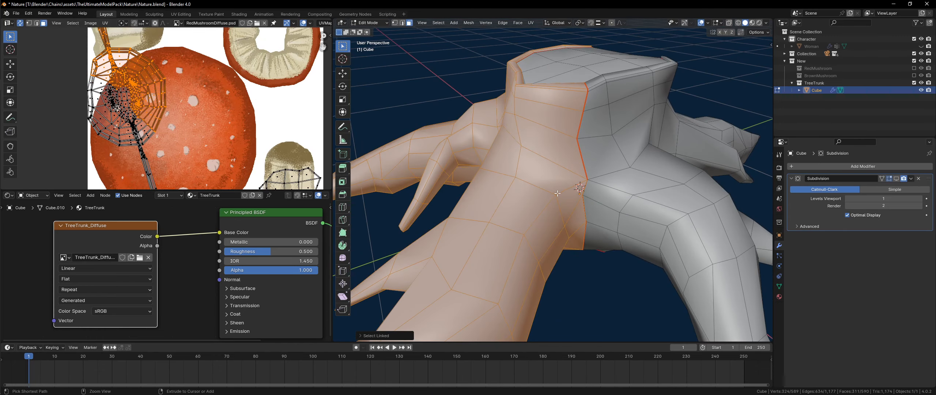
key("ctrl+s")
scroll(557, 193, "down", 4)
scroll(555, 242, "up", 1)
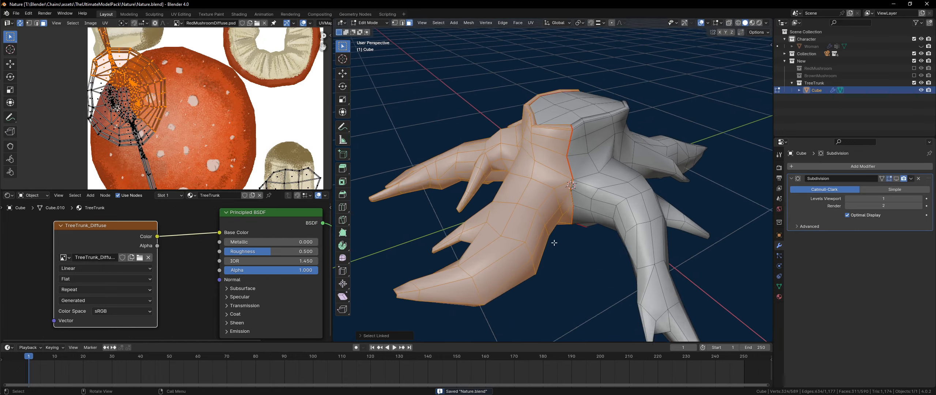
- Select the edge path along a root's underside from the base seam ring to its tip and mark it as a seam
middle_click_drag(554, 242, 550, 215)
key("2")
left_click(550, 232)
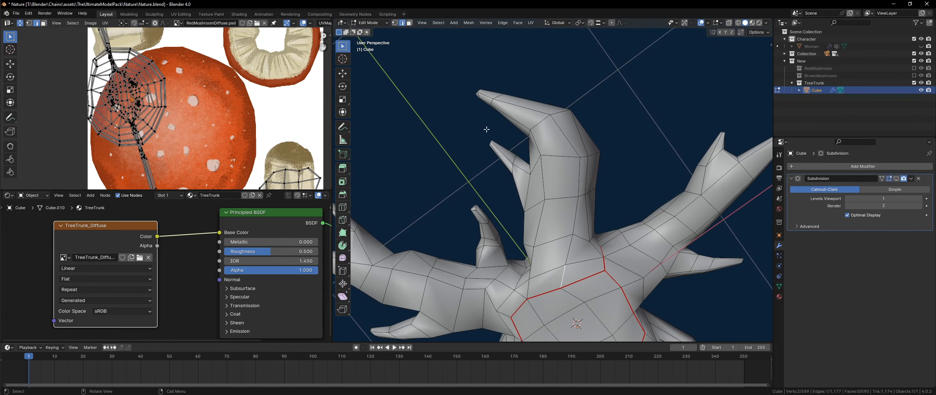
middle_click_drag(486, 129, 511, 126)
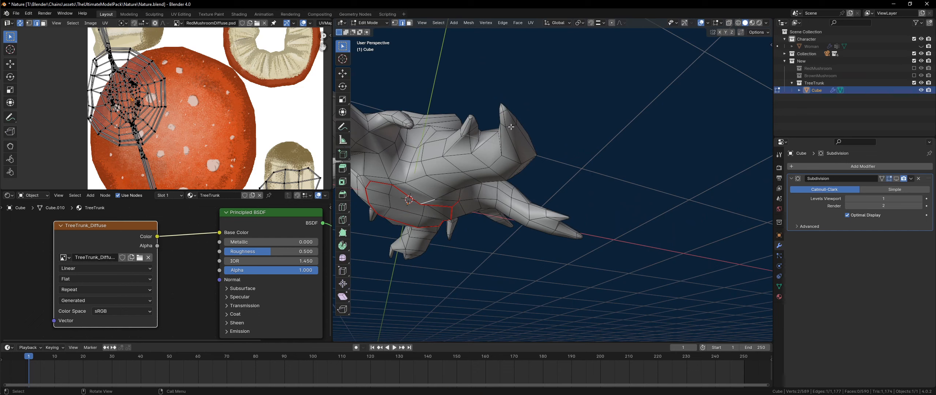
left_click(502, 109, "ctrl")
key("ctrl+e")
key("Escape")
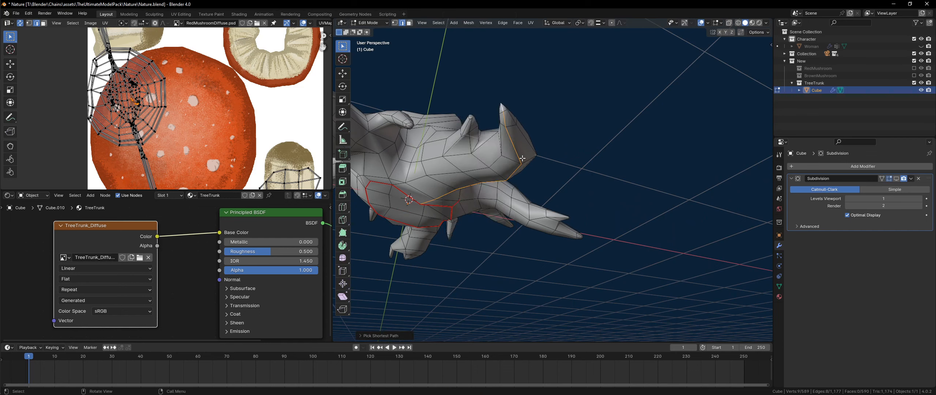
key("ctrl+e")
left_click(506, 235)
middle_click_drag(506, 235, 511, 171)
key("alt+a")
- Select the edge path along the neighbouring forked root's underside, from the base seam ring to its tip
scroll(456, 167, "up", 2)
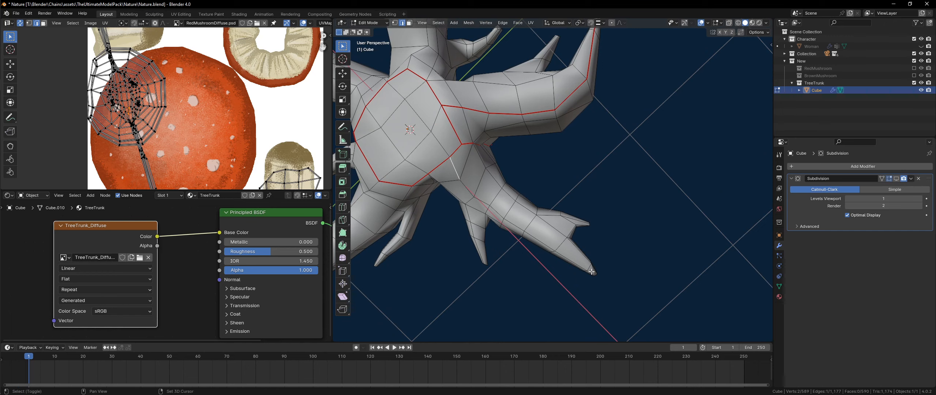
key("ctrl+z")
left_click(450, 178)
left_click(591, 271, "ctrl")
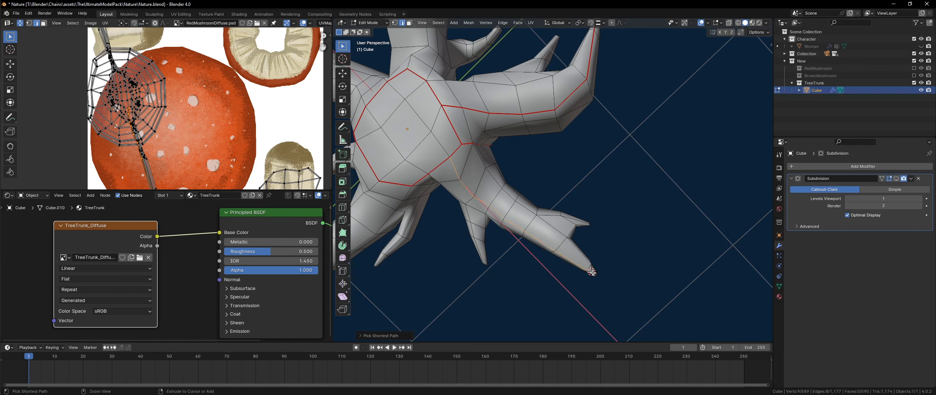
middle_click_drag(591, 271, 540, 166)
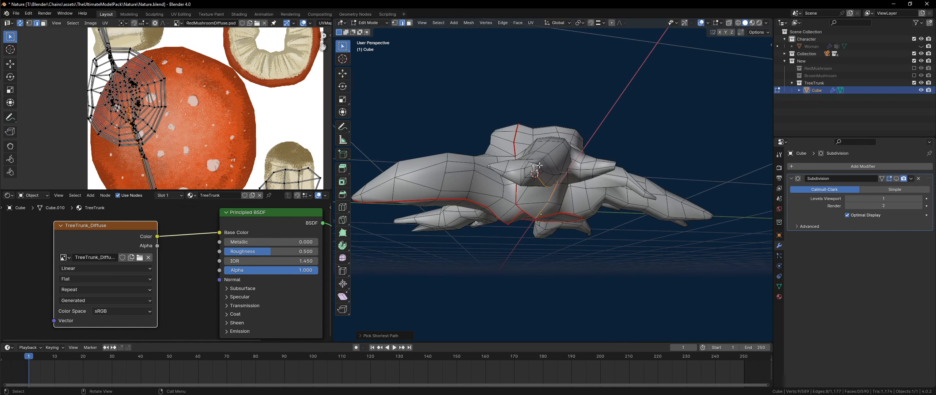
scroll(539, 165, "up", 2)
left_click(503, 150, "shift")
scroll(503, 150, "down", 2)
- Add an edge path from the ring to the tip of another forked root and mark the selected paths as seams
middle_click_drag(479, 210, 526, 199)
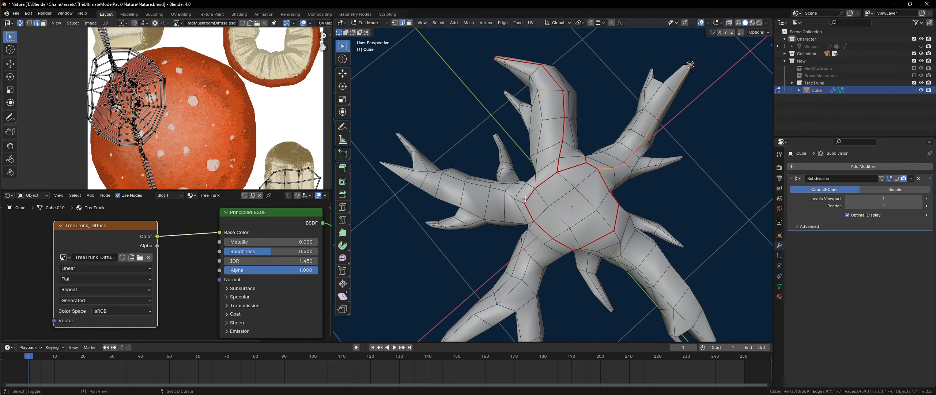
left_click(521, 200, "shift")
scroll(522, 203, "up", 5)
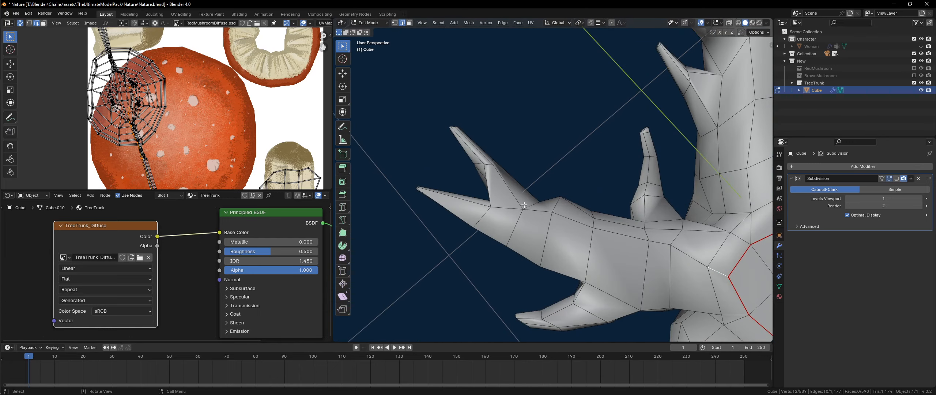
mouse_move(483, 222)
middle_mouse_down()
mouse_move(506, 253)
mouse_move(433, 213)
mouse_move(465, 165)
mouse_move(476, 226)
middle_mouse_up()
left_click(489, 263, "ctrl")
right_click(476, 226)
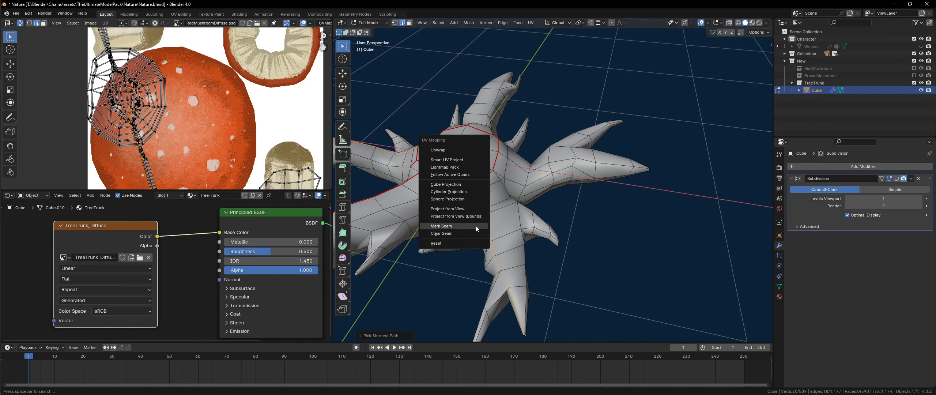
key("Escape")
- Move vertices along the new seam on the forked root to even out its course from base to fork
key("1")
left_click(485, 217)
left_click(481, 211, "shift")
middle_click_drag(482, 211, 485, 189)
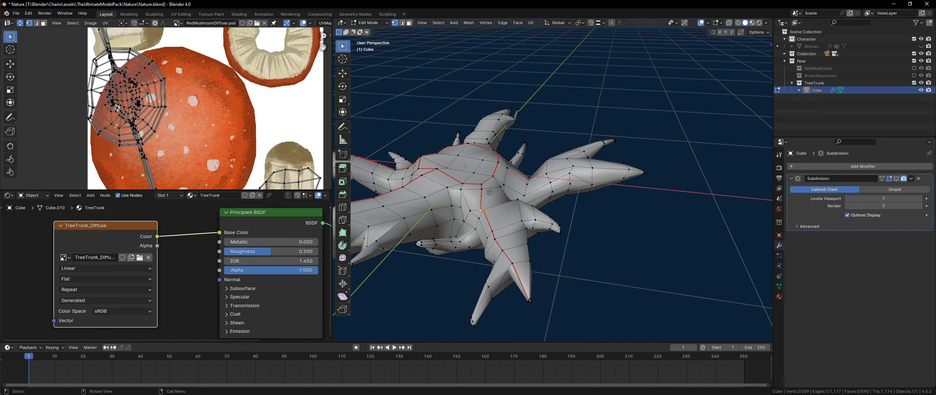
key("g")
left_click(495, 190)
left_click(494, 232)
left_click(495, 239, "shift")
key("g")
left_click(503, 237)
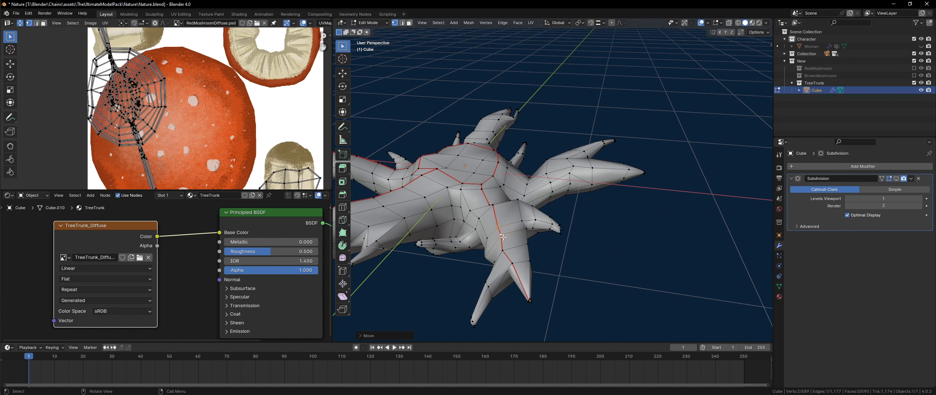
key("g")
left_click(511, 262)
middle_click_drag(511, 263, 511, 185)
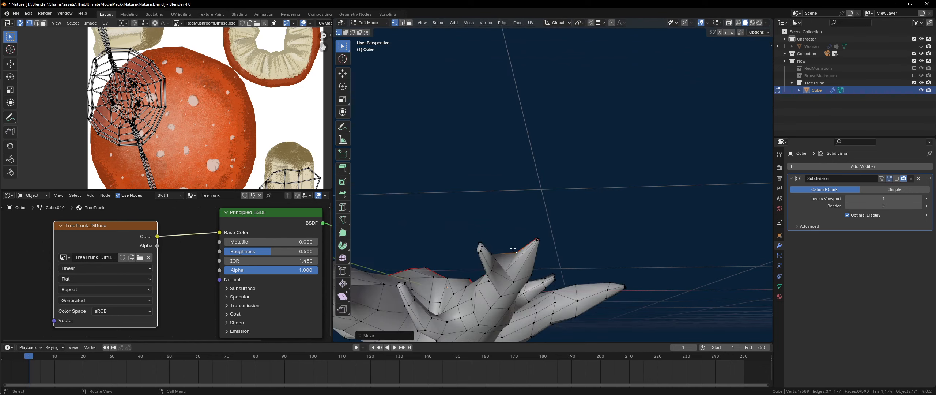
- Adjust the positions of vertices around the forked root's branches near the tips
key("Tab")
middle_click_drag(512, 248, 548, 322)
key("Tab")
left_click(514, 275)
key("g")
middle_click_drag(545, 292, 578, 293)
left_click(534, 269)
left_click(494, 259)
- Set the subdivision to level 1, toggle its viewport display to check the smoothed roots, and save the file
key("Tab")
key("ctrl+1")
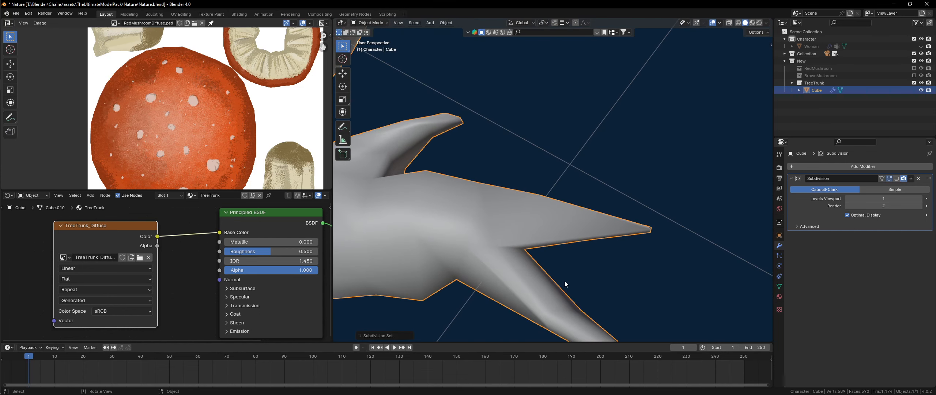
left_click(897, 179)
left_click(898, 180)
scroll(616, 215, "down", 3)
middle_click_drag(616, 215, 481, 245)
key("ctrl+s")
- Add a loop cut around one branch of the forked root, just past the fork
key("Tab")
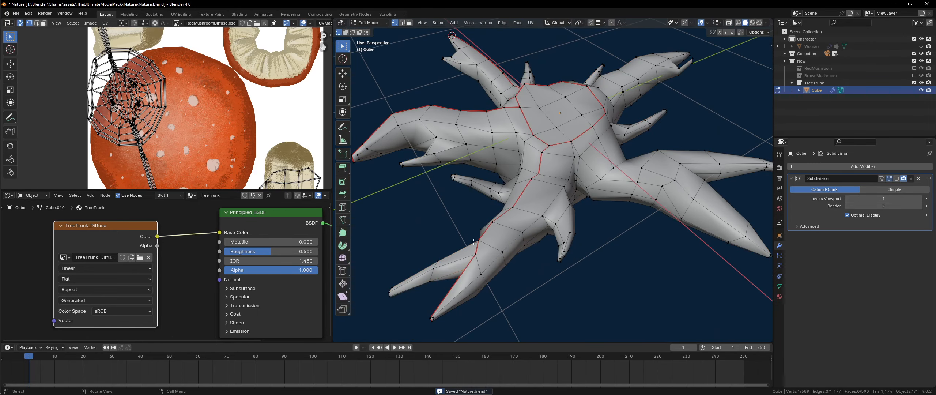
key("ctrl+r")
left_click(460, 255)
left_click(468, 253)
key("Tab")
key("Tab")
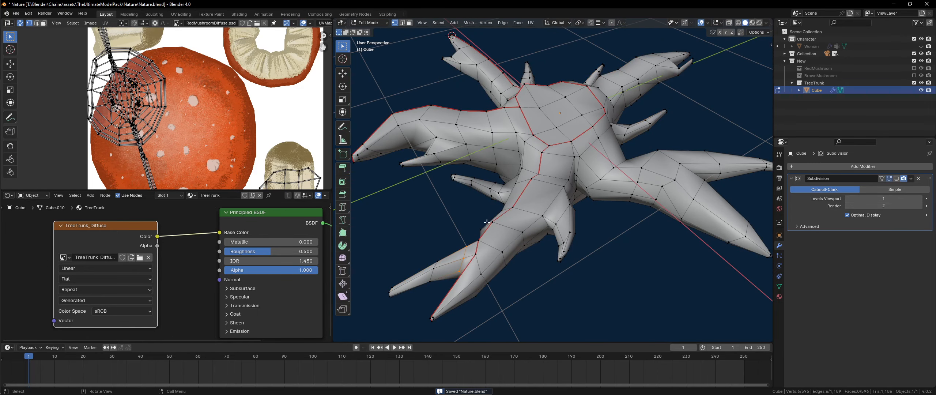
- Add a loop cut around the base of the small side branch on the adjacent root, and save the file
middle_click_drag(468, 252, 464, 278, "shift")
middle_click_drag(465, 176, 437, 197)
key("ctrl+r")
left_click(436, 176)
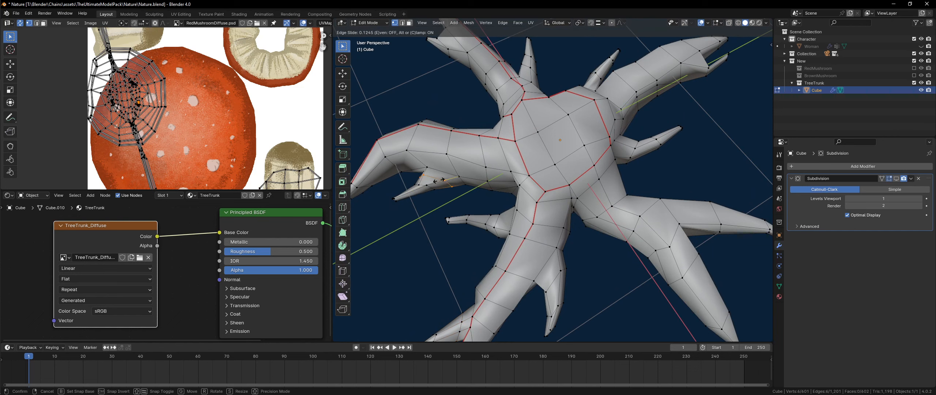
left_click(442, 181)
middle_click_drag(517, 188, 519, 247)
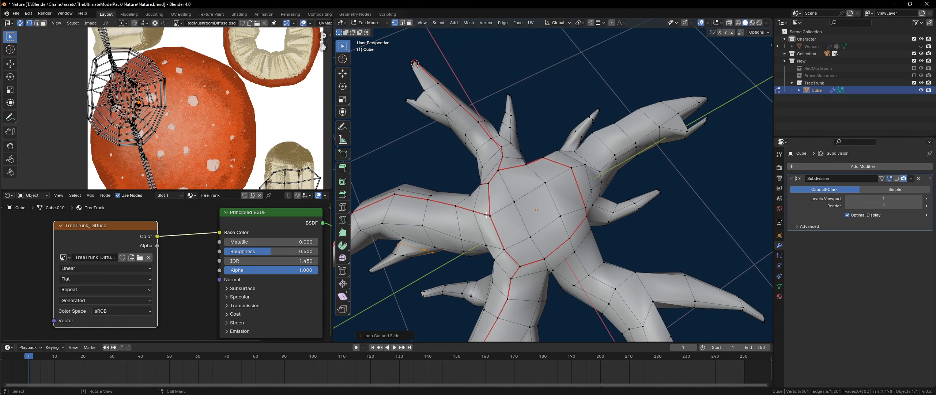
middle_click_drag(487, 214, 563, 184)
key("Tab")
key("ctrl+s")
key("Tab")
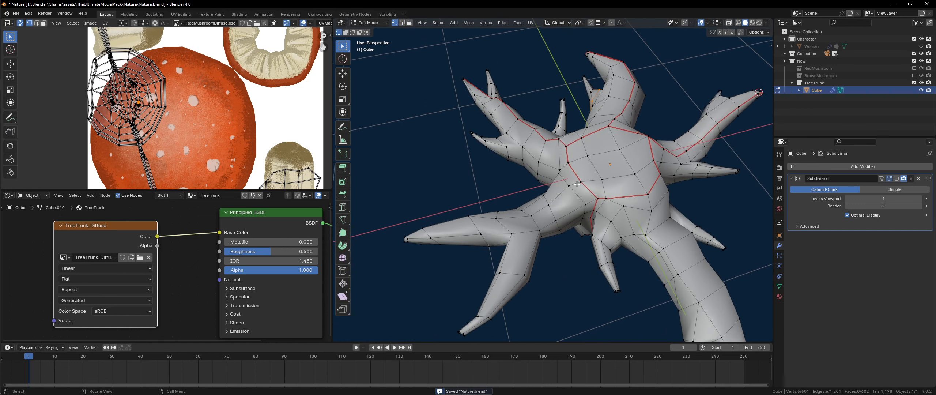
- Mark a seam along the large forked root, from the base ring out to the tips of both branches
key("alt+a")
key("2")
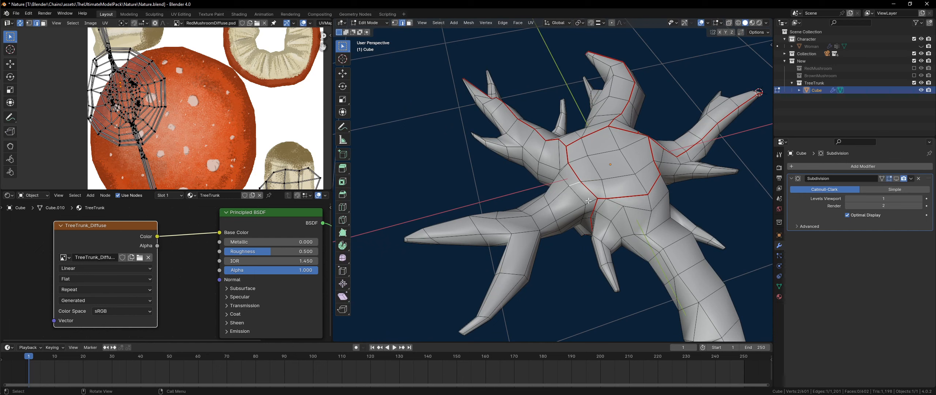
left_click(409, 238, "ctrl")
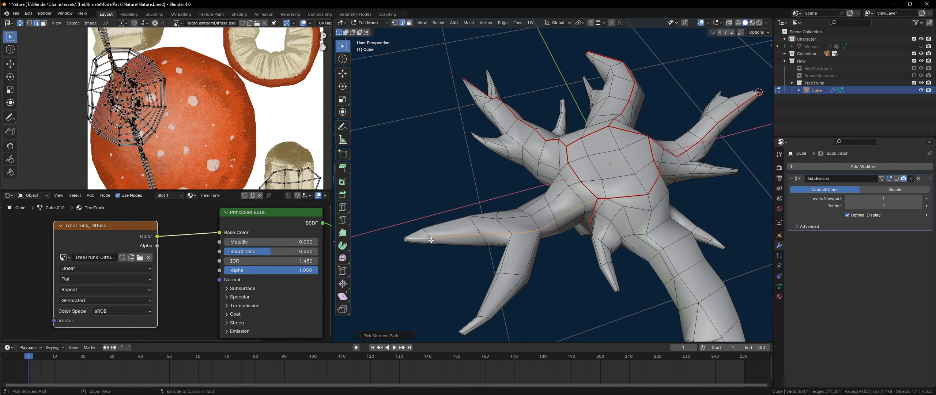
left_click(526, 260, "shift")
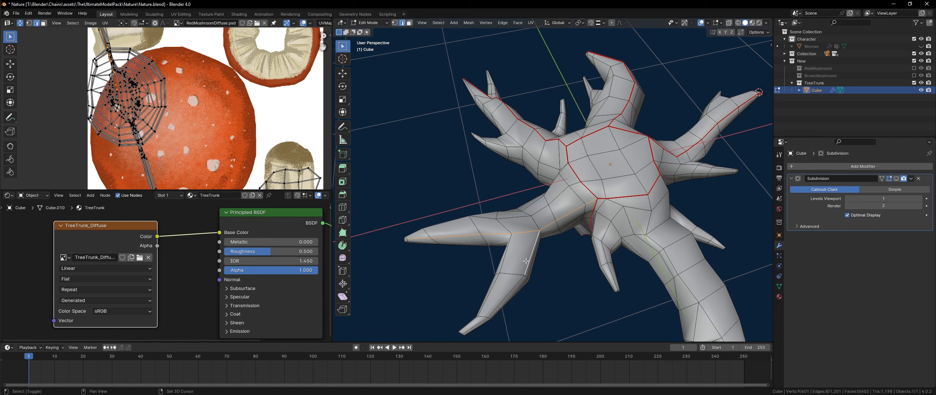
left_click(506, 294, "shift")
left_click(475, 325, "shift")
middle_click_drag(511, 238, 533, 220)
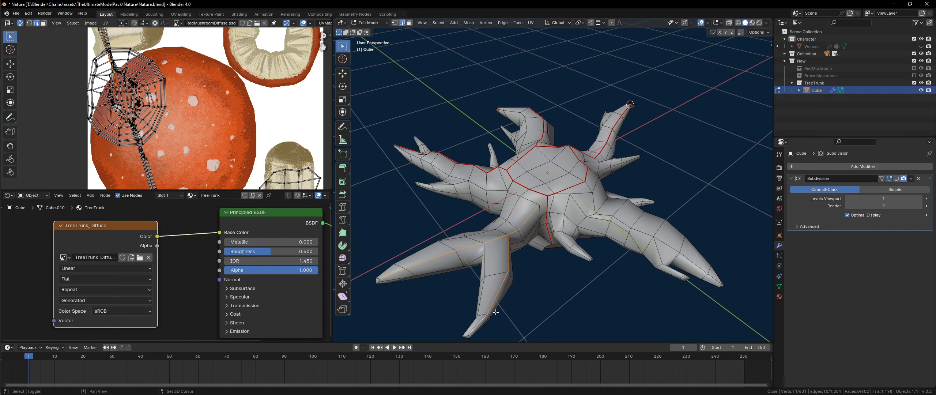
middle_click_drag(482, 290, 503, 251)
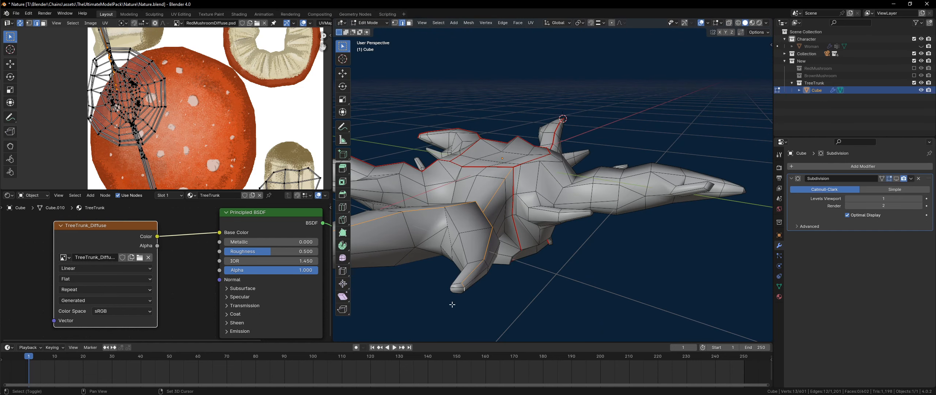
middle_click_drag(453, 303, 586, 252)
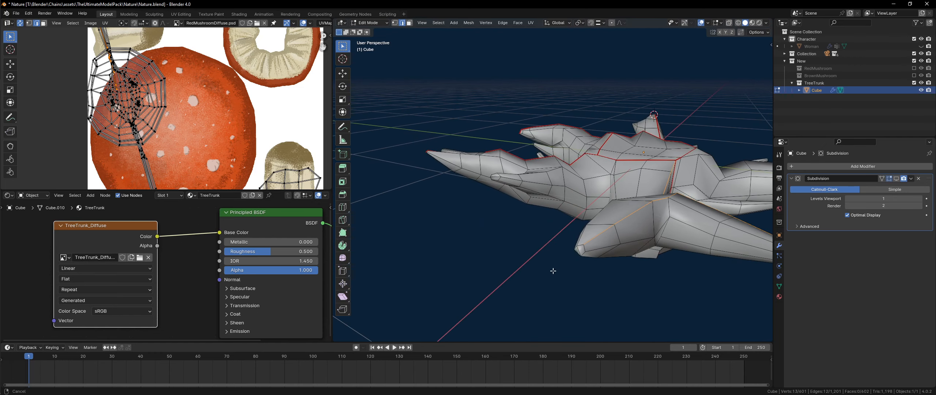
right_click(579, 250)
left_click(580, 250)
- Mark a seam from the adjacent root's existing seam along its curved side branch to the tip
key("alt+a")
middle_click_drag(544, 201, 560, 261)
left_click(555, 192)
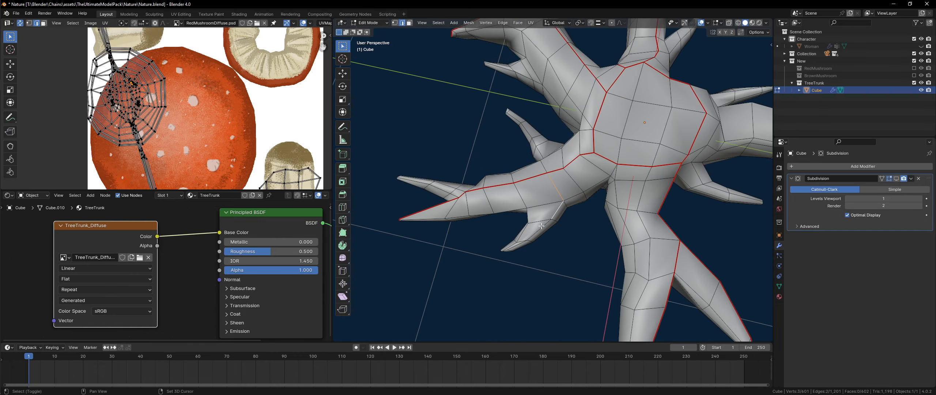
right_click(505, 251)
left_click(507, 256)
- Mark a seam along the short second branch at the end of the neighbouring root, down to its tip
middle_click_drag(508, 257, 556, 229)
left_click(538, 245, "shift")
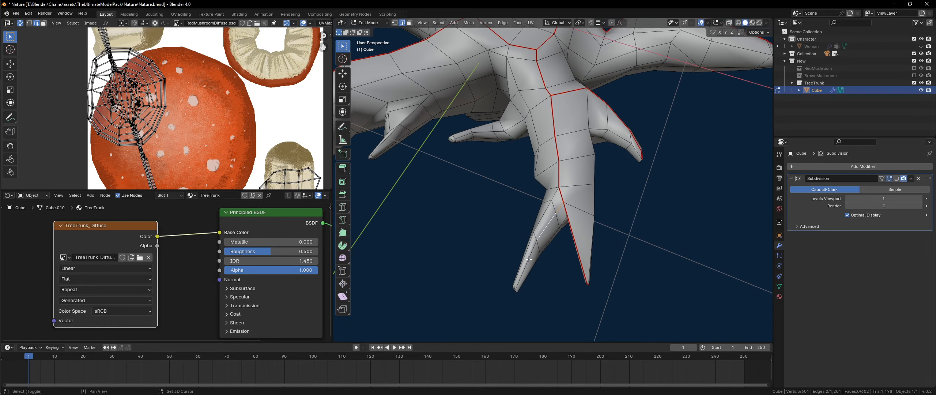
middle_click_drag(529, 259, 528, 280)
left_click(528, 281, "shift")
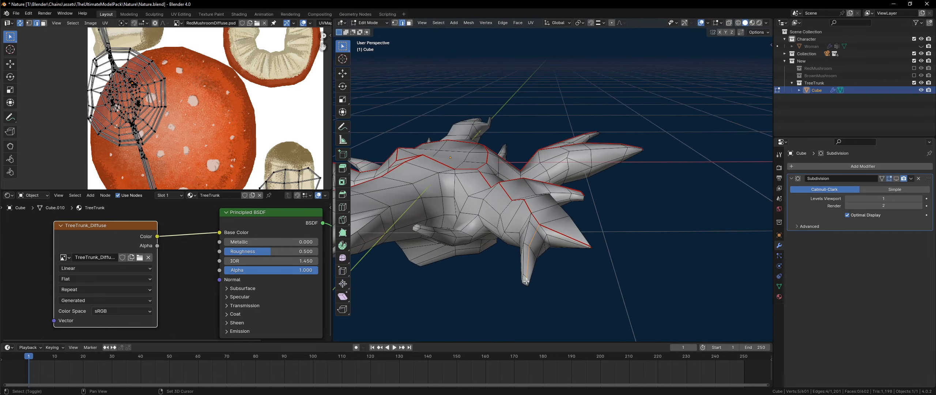
left_click(525, 284, "shift")
right_click(526, 284)
left_click(527, 284)
- Mark a seam connecting the root's existing seam to the tip of the small side root beneath it
middle_click_drag(513, 252, 498, 295)
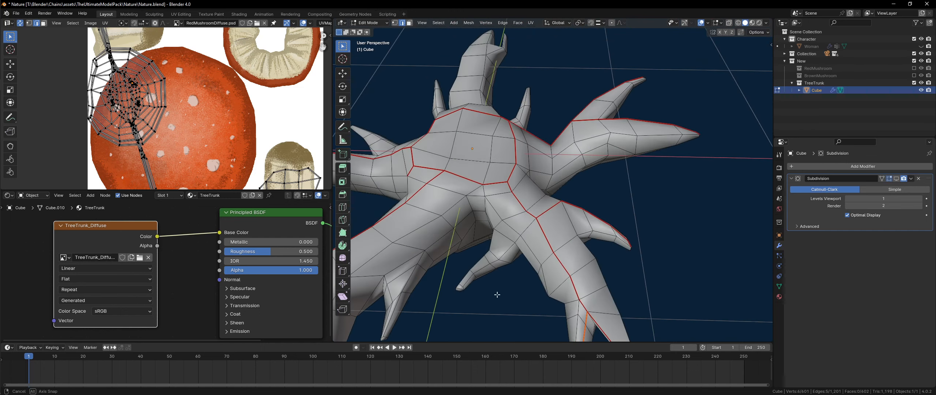
middle_click_drag(476, 261, 503, 225)
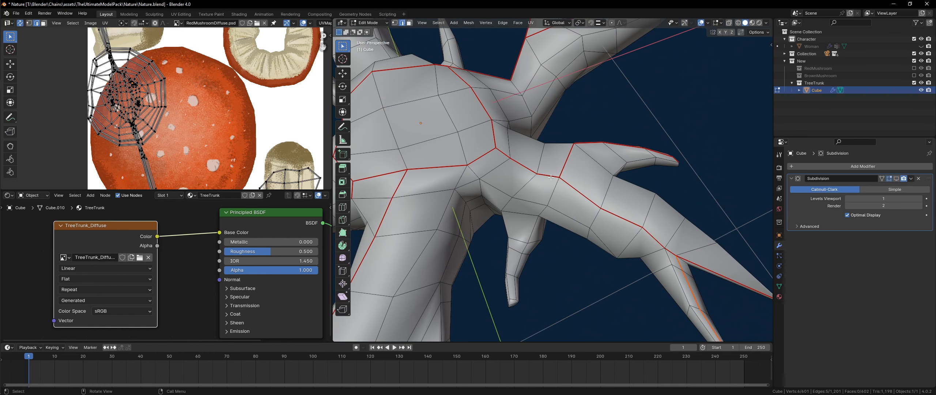
left_click(548, 196)
middle_click_drag(512, 304, 516, 252)
right_click(512, 297)
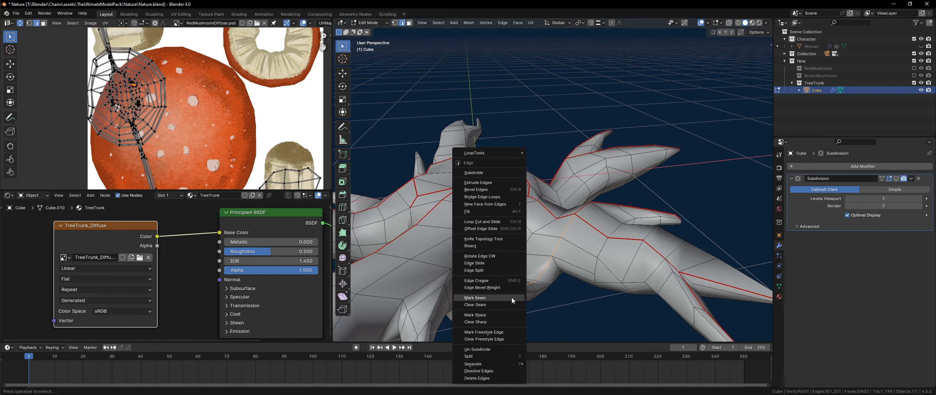
left_click(512, 297)
- Check the trunk in Object Mode and adjust a vertex on the small spike under the bent root
scroll(526, 279, "down", 4)
key("Tab")
middle_click_drag(542, 261, 553, 227)
key("Tab")
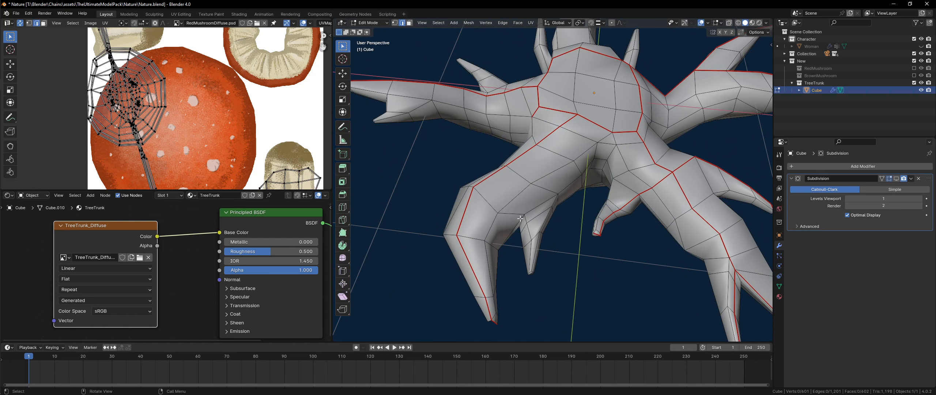
middle_click_drag(498, 205, 519, 229)
key("1")
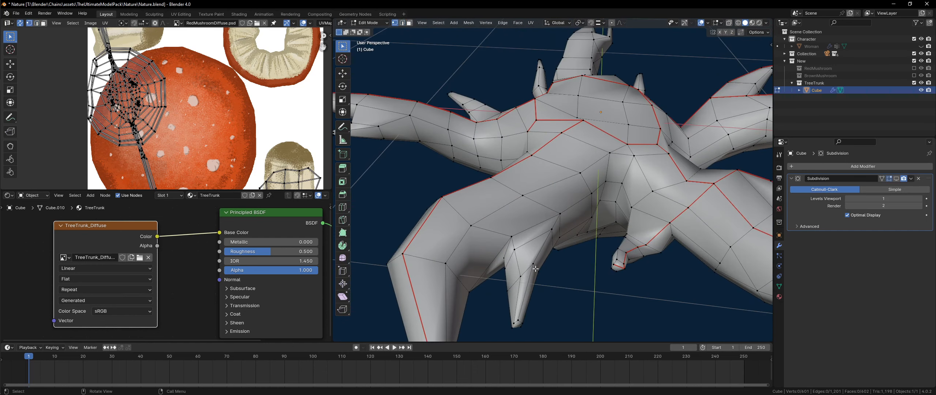
middle_click_drag(521, 272, 536, 311)
left_click(532, 256)
key("g")
left_click(523, 250)
key("2")
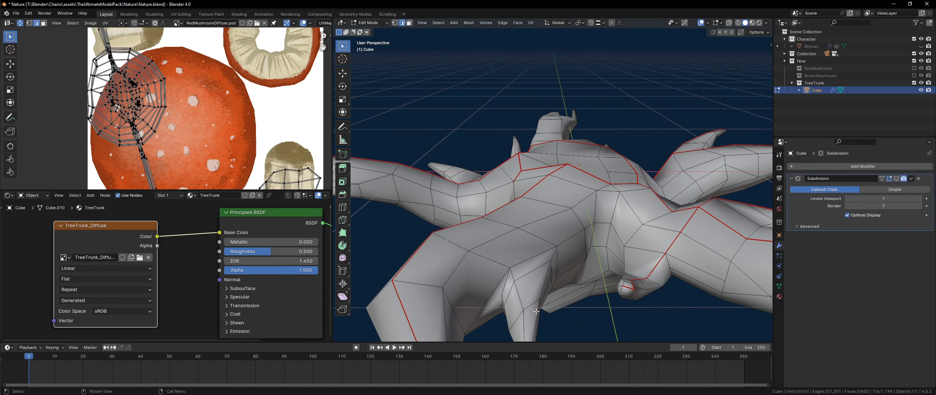
- Mark a seam from the bent root's seam across and along the small spike to its tip
middle_click_drag(536, 282, 529, 285)
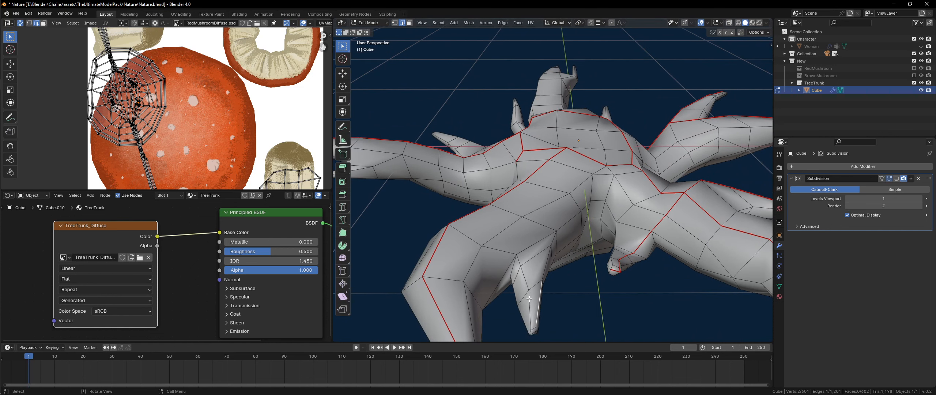
left_click(468, 239, "shift")
middle_click_drag(468, 239, 526, 314)
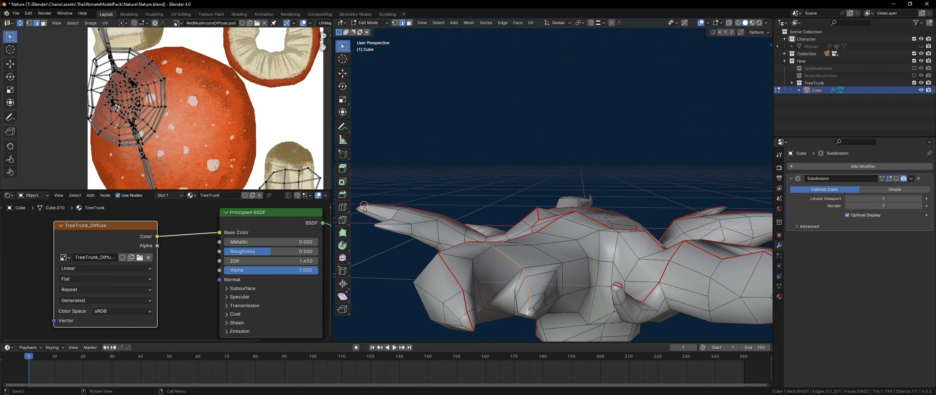
right_click(527, 311)
left_click(527, 312)
- Check the mesh in Object Mode, and mark a seam along the pointed side branch of the long, thin root
key("Tab")
scroll(516, 245, "down", 1)
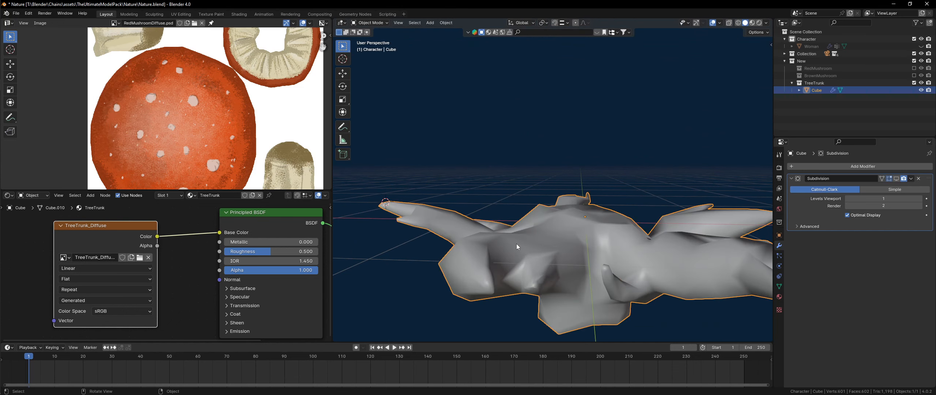
middle_click_drag(517, 244, 540, 272)
key("Tab")
middle_click_drag(518, 210, 567, 202)
scroll(511, 192, "up", 3)
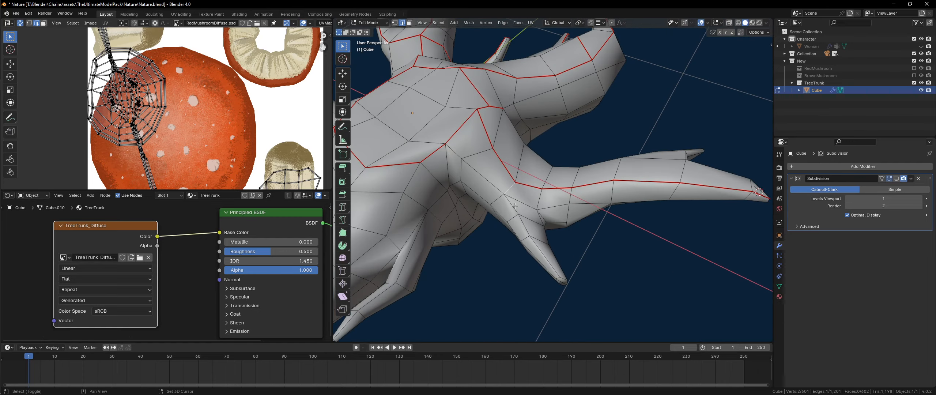
left_click(522, 222, "shift")
left_click(540, 263, "shift")
middle_click_drag(559, 306, 548, 280)
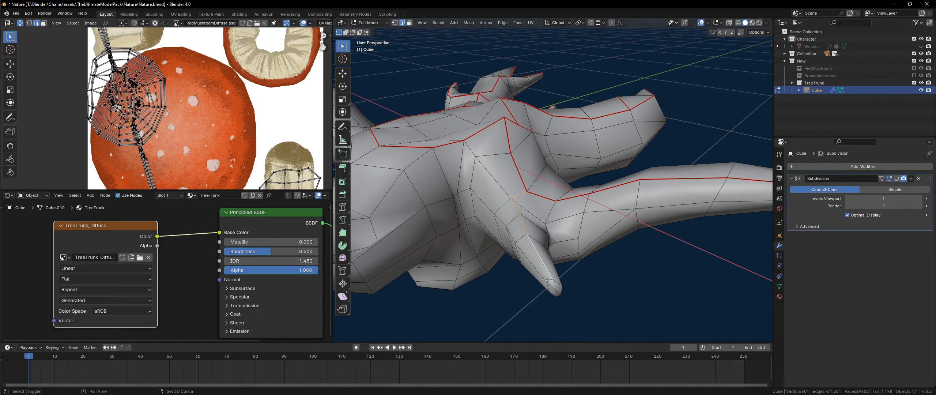
right_click(553, 285)
left_click(552, 285)
- Reposition vertices on the upper side of the thick root that has no seam yet
middle_click_drag(553, 285, 624, 183)
left_click(613, 182)
key("1")
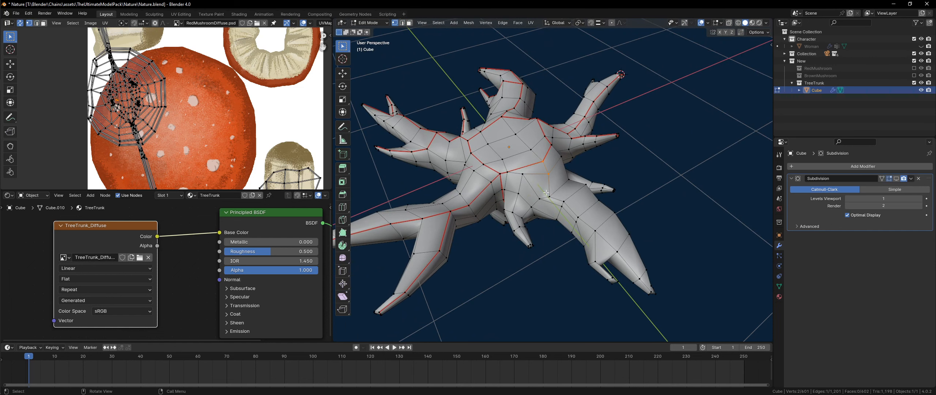
left_click(548, 196)
middle_click_drag(549, 195, 540, 168)
key("g")
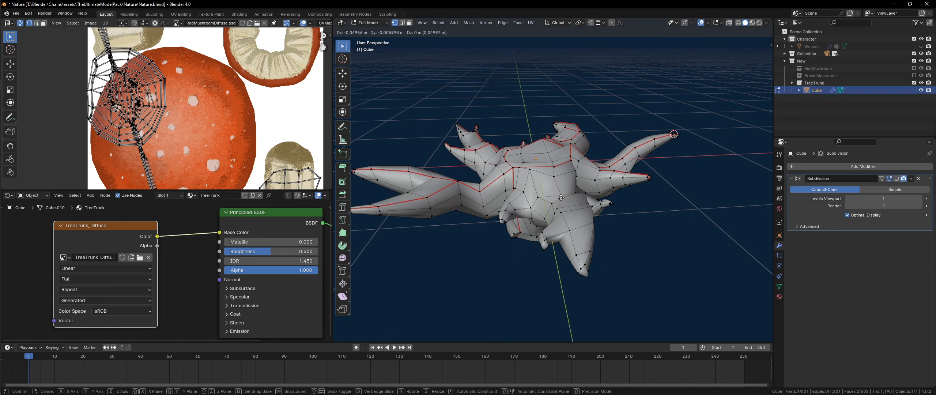
left_click(568, 204)
key("g")
left_click(568, 204)
middle_click_drag(568, 204, 569, 227)
left_click(568, 227)
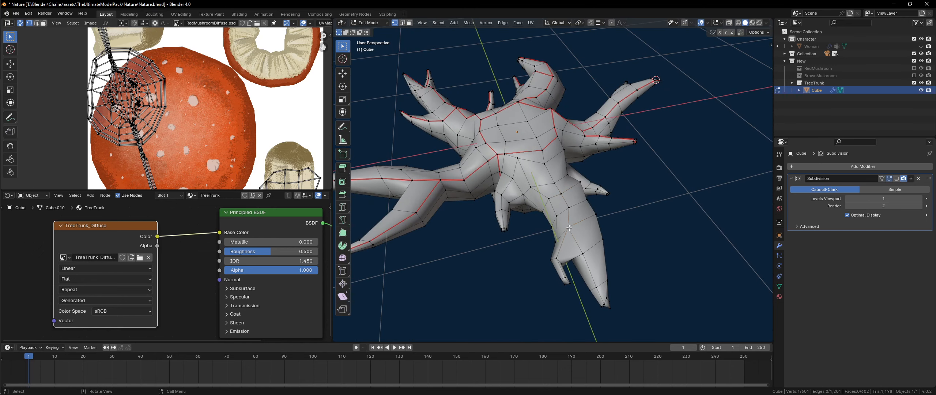
- Mark a seam from the base ring along the thick root to the tip of its small branch
key("2")
left_click(544, 162)
left_click(552, 179, "shift")
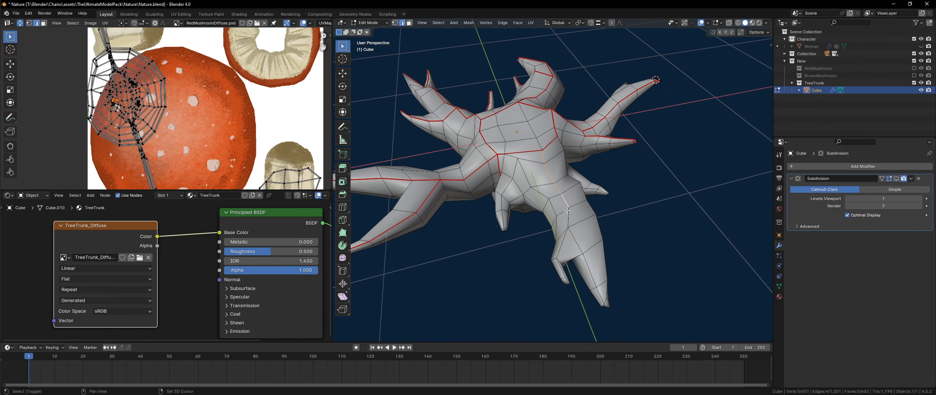
right_click(566, 281)
left_click(566, 281)
- Mark a seam from the small branch's fork along the thick root to its main tip
left_click(576, 240)
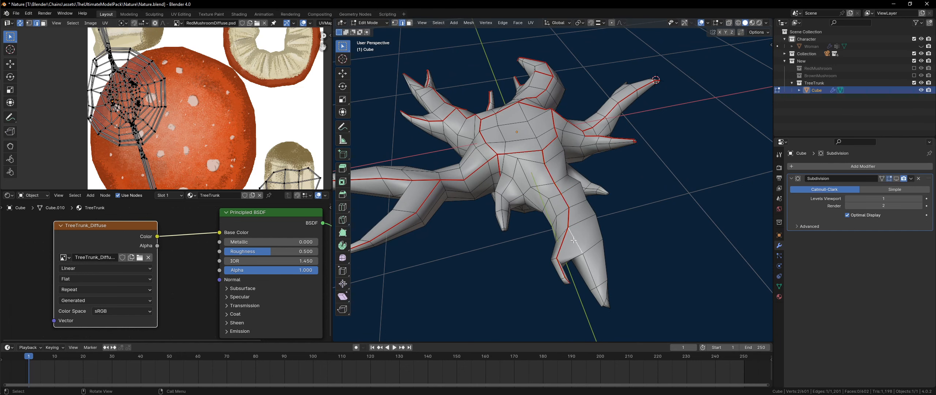
left_click(597, 291, "shift")
left_click(601, 299, "shift")
right_click(600, 298)
- Mark a seam from the thick root's seam around and along one of its side roots to the tip
middle_click_drag(510, 190, 557, 192)
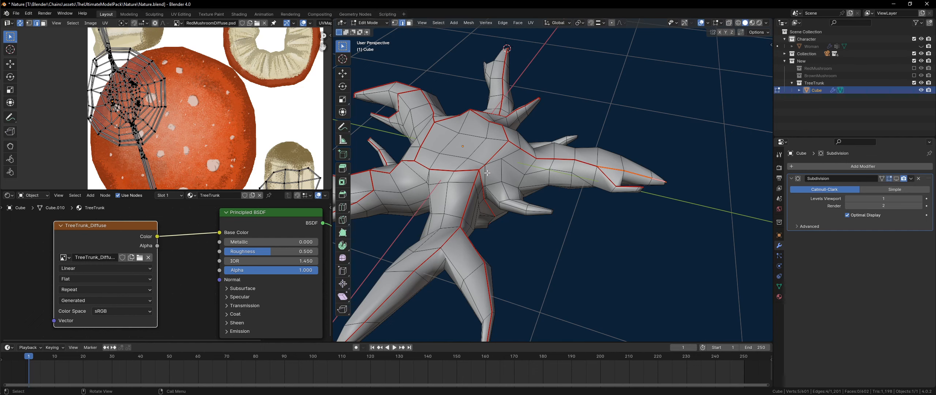
middle_click_drag(487, 173, 544, 208)
middle_click_drag(434, 155, 541, 225)
left_click(550, 246, "shift")
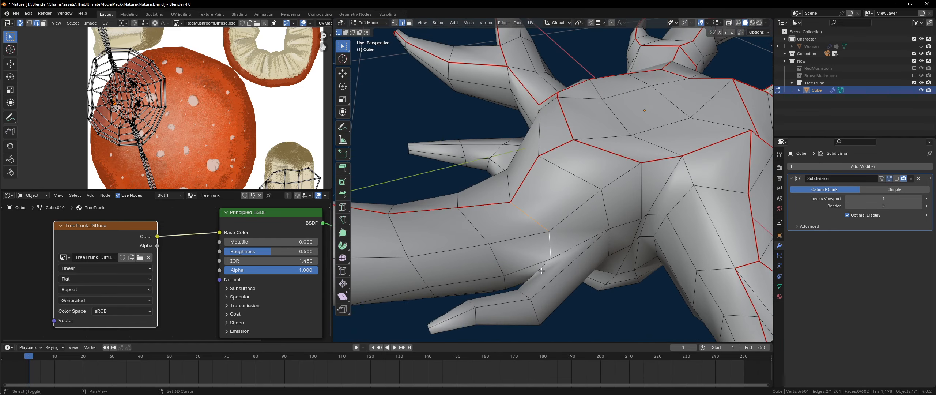
left_click(529, 279, "shift")
key("ctrl+z")
left_click(446, 310, "shift")
middle_click_drag(447, 310, 561, 199)
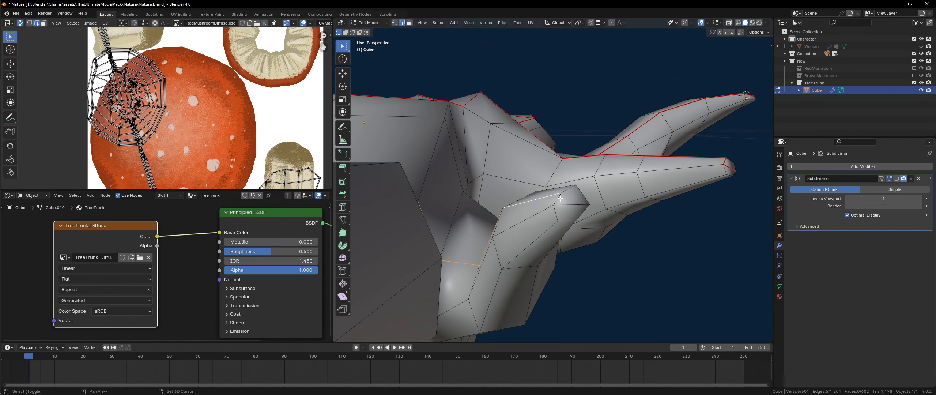
right_click(567, 205)
left_click(567, 207)
scroll(485, 193, "down", 2)
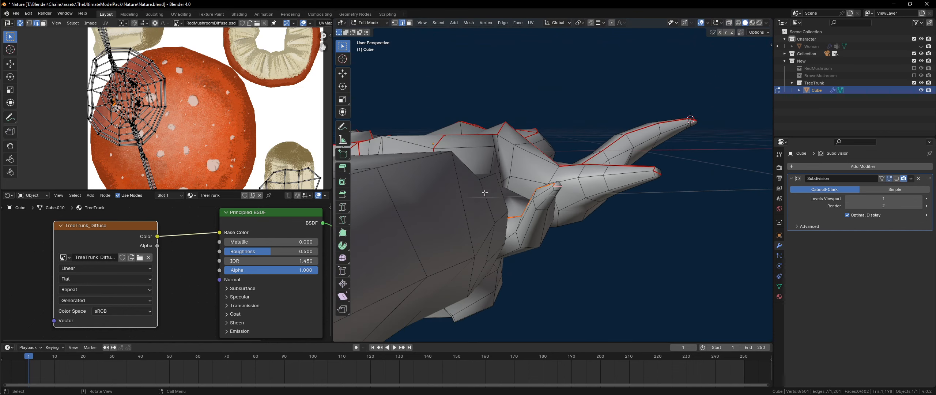
- Mark a seam from the thick root's seam to the tip of the opposite side root, and save the file
middle_click_drag(485, 192, 601, 245)
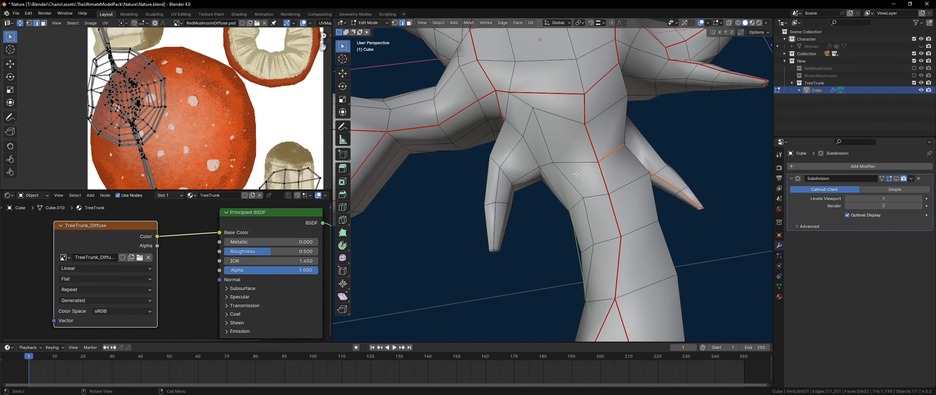
left_click(572, 160)
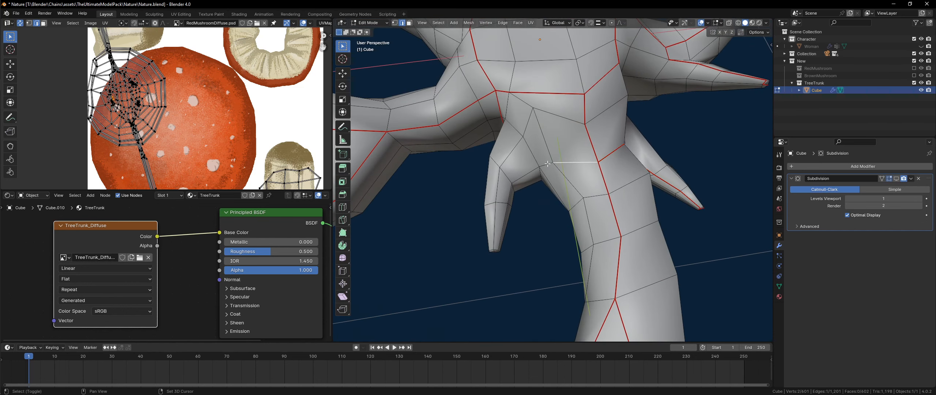
left_click(507, 197, "shift")
middle_click_drag(508, 198, 521, 132)
key("ctrl+e")
left_click(461, 272)
key("ctrl+s")
- Unwrap the entire tree trunk mesh using the marked seams
key("a")
scroll(518, 183, "up", 1)
key("u")
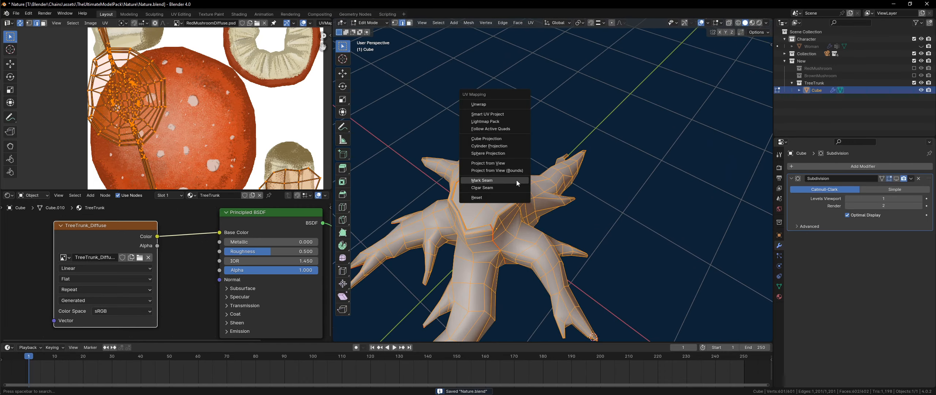
left_click(495, 104)
- Maximize the UV editor, clear the selection, and examine the layout of the unwrapped trunk and root islands
scroll(219, 88, "down", 2)
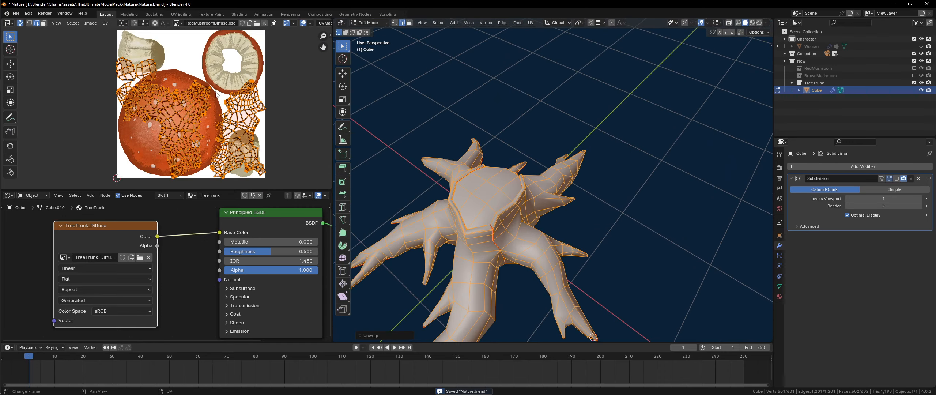
scroll(219, 87, "up", 6)
scroll(219, 88, "down", 2)
key("ctrl+space")
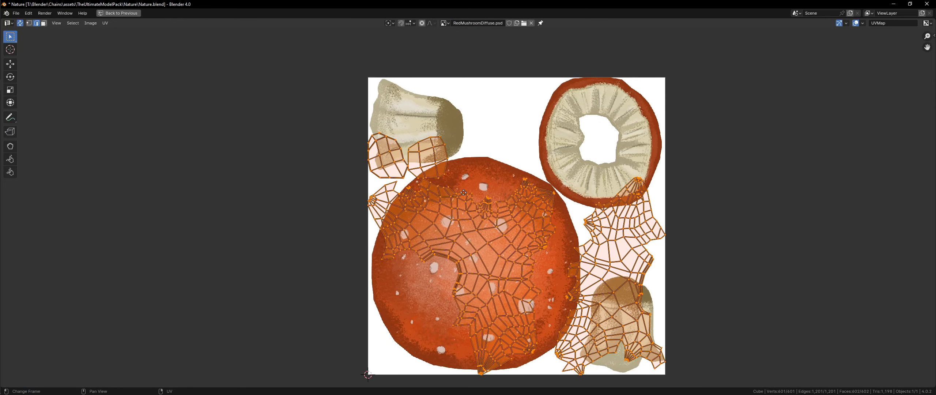
scroll(448, 171, "up", 1)
key("alt+a")
scroll(475, 204, "up", 1)
scroll(420, 205, "down", 2)
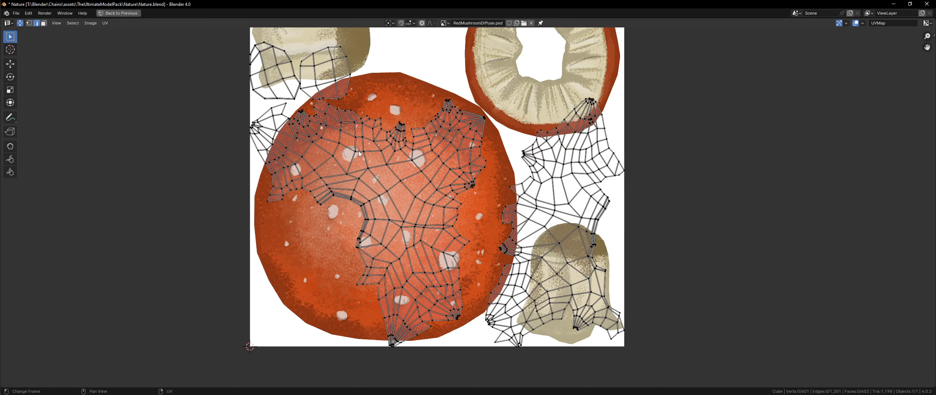
scroll(413, 168, "up", 2)
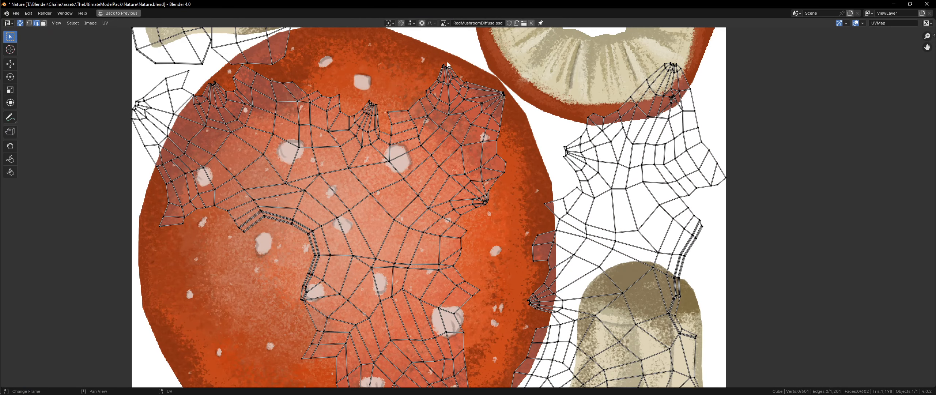
- Try to move the small cap island beside the painted mushroom stem while in edge selection mode
middle_click_drag(347, 182, 412, 237)
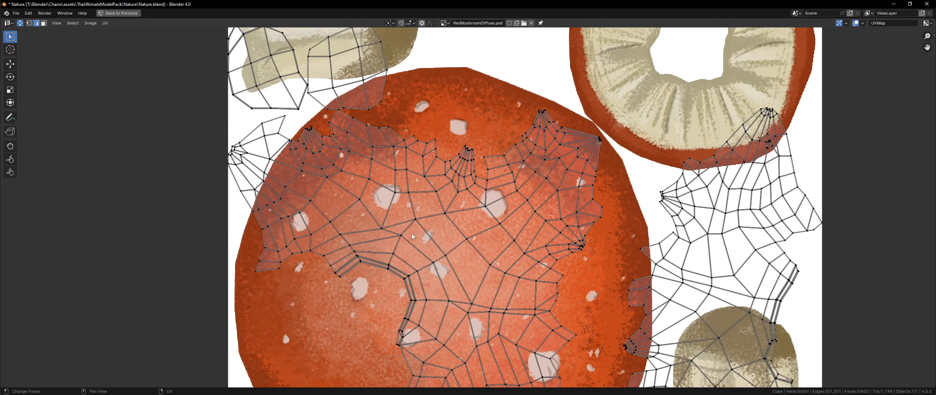
middle_click_drag(453, 348, 396, 187)
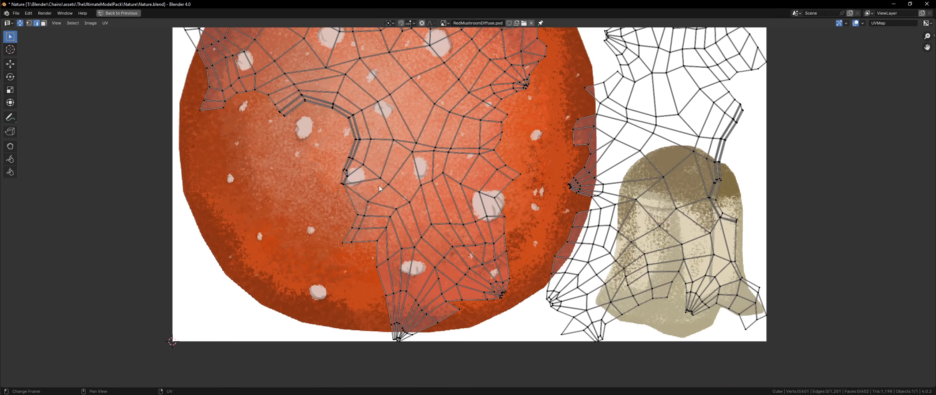
scroll(396, 187, "down", 2)
scroll(400, 134, "up", 2)
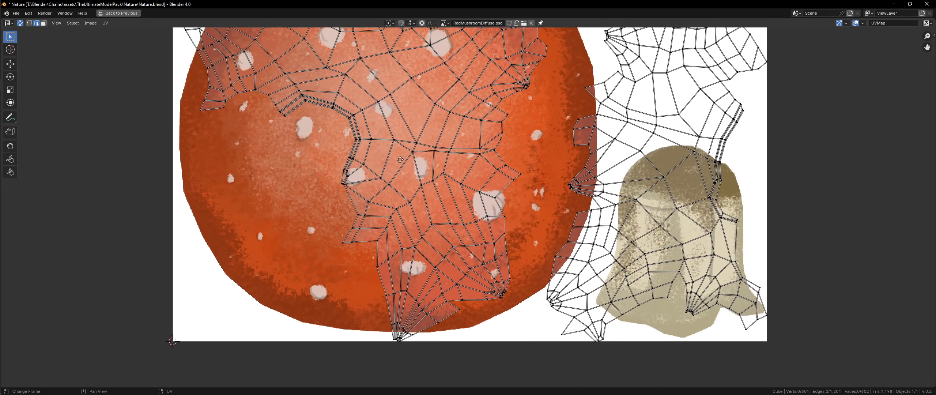
middle_click_drag(410, 125, 363, 228)
scroll(463, 228, "down", 3)
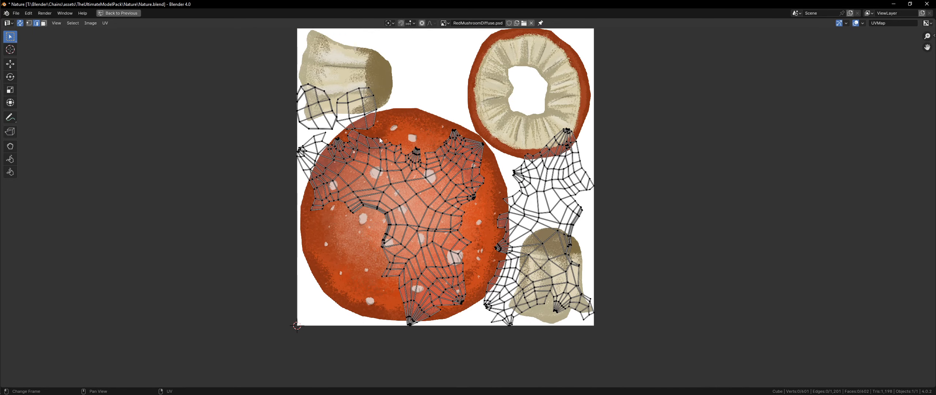
key("l")
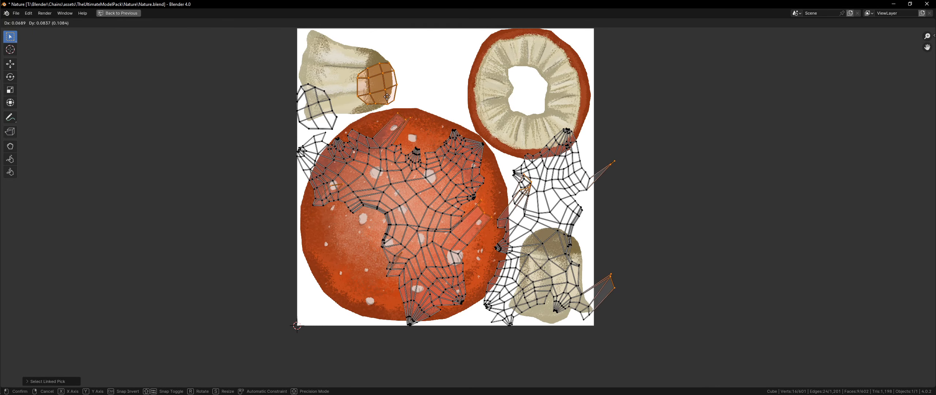
- Switch to face selection and move the small cap island up onto the painted stem, clear of its neighbours
key("3")
key("alt+a")
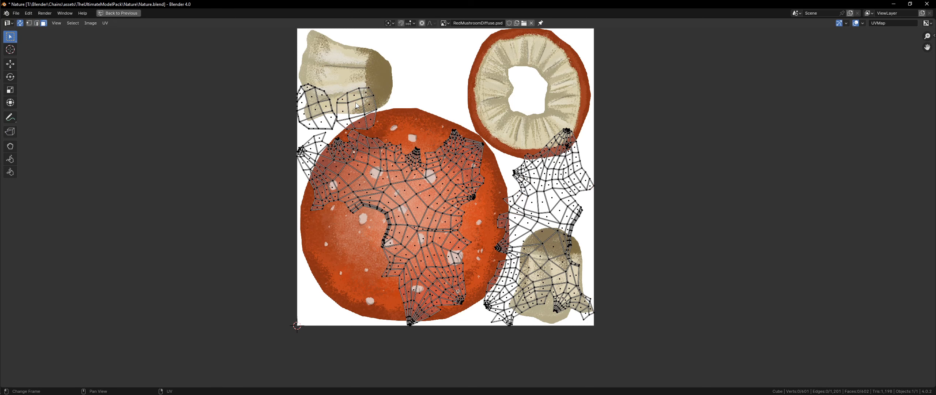
key("l")
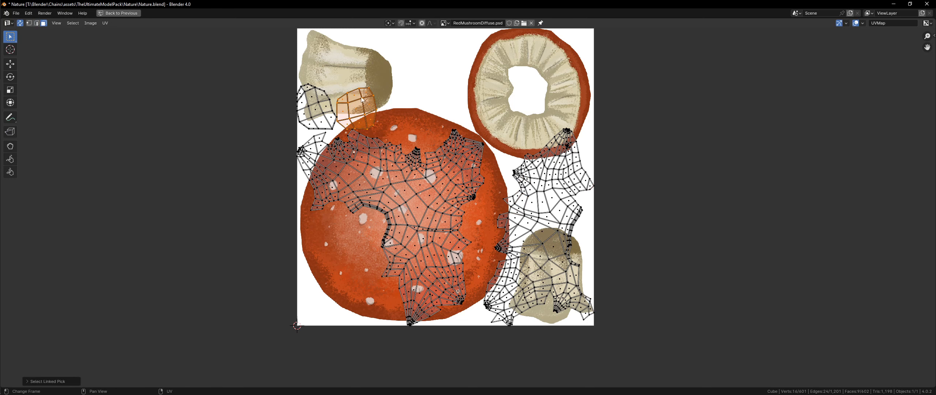
middle_click_drag(361, 99, 397, 162)
key("g")
left_click(377, 134)
key("alt+a")
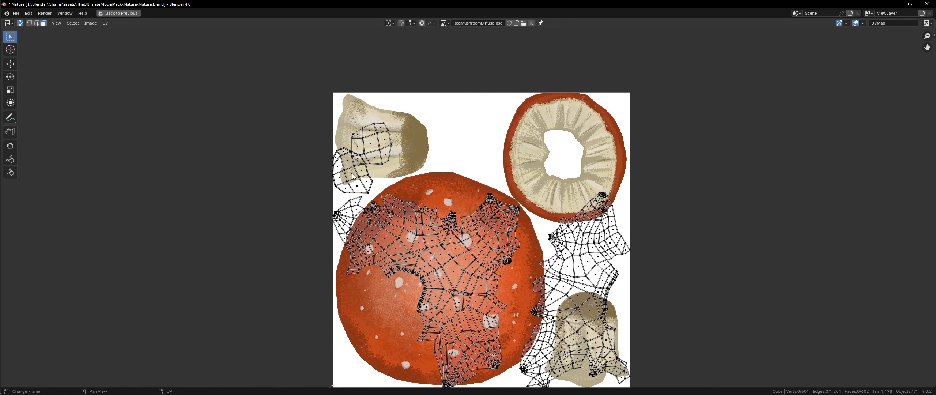
- Move the other small cap island to the top middle of the UV square and the first one into its top-left corner
key("l")
key("g")
left_click(466, 126)
key("alt+a")
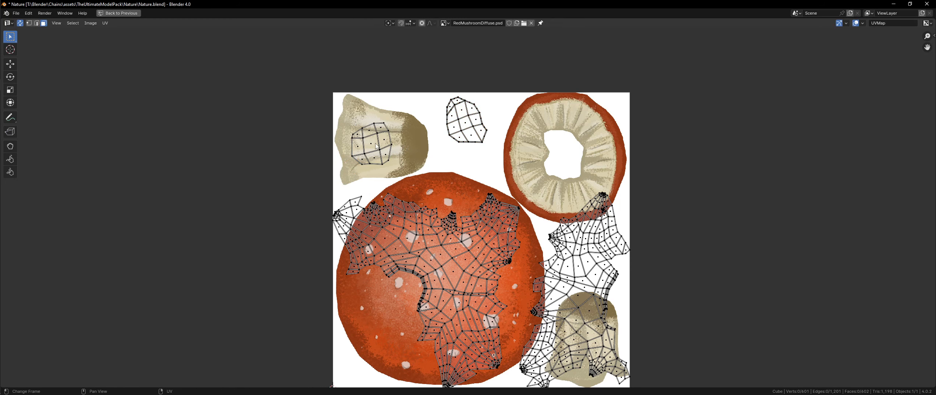
key("l")
key("g")
left_click(381, 130)
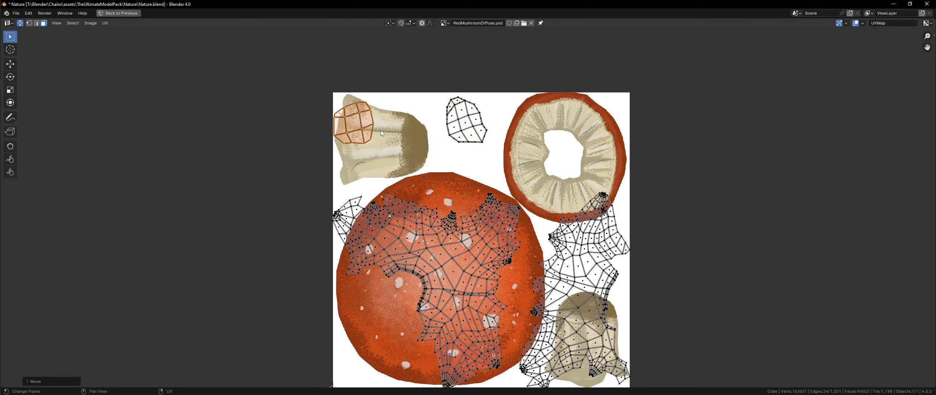
- Restore the full layout and inspect the seams along the trunk's roots in the 3D view
scroll(380, 130, "up", 3)
middle_click_drag(512, 329, 362, 174)
middle_click_drag(455, 215, 468, 104)
key("ctrl+space")
left_click(468, 105)
scroll(470, 109, "down", 3)
middle_click_drag(499, 184, 437, 186)
scroll(448, 170, "up", 4)
scroll(449, 170, "up", 4)
middle_click_drag(452, 251, 504, 169)
key("Tab")
key("Tab")
scroll(551, 221, "up", 2)
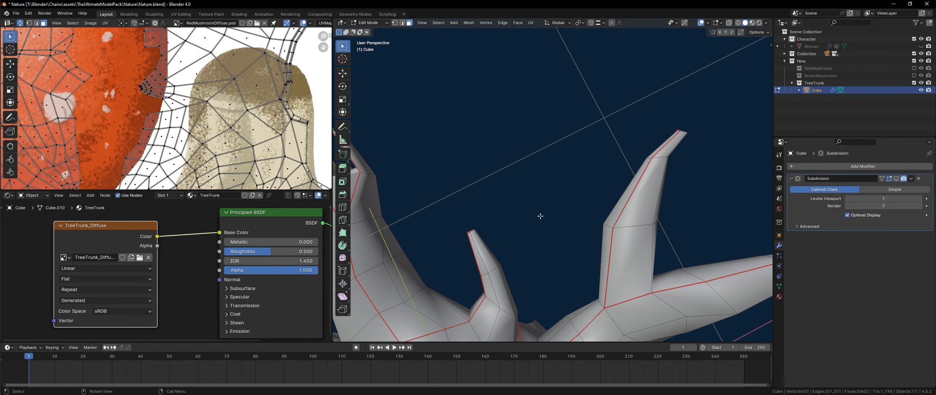
middle_click_drag(541, 216, 512, 249)
middle_click_drag(441, 169, 501, 204)
- Save the file and inspect the seam around the trunk's top rim
key("Tab")
key("ctrl+s")
key("Tab")
middle_click_drag(513, 128, 523, 212, "shift")
scroll(560, 207, "up", 5)
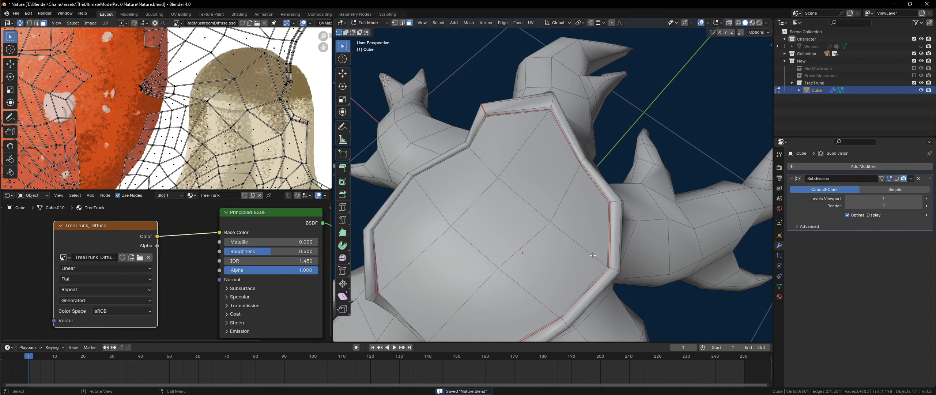
scroll(593, 255, "down", 4)
key("Tab")
middle_click_drag(332, 148, 318, 104)
key("Tab")
key("Tab")
key("Tab")
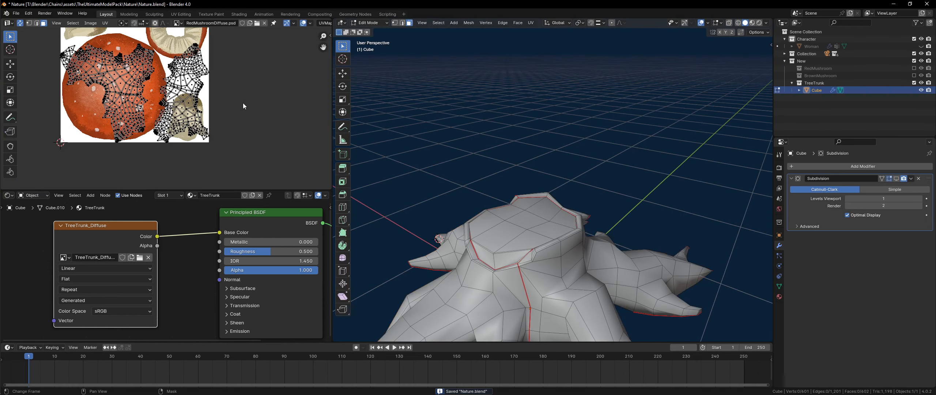
- Maximize the UV editor, rotate the larger trunk island, and move it to the upper part of the UV square
key("ctrl+space")
scroll(436, 177, "up", 5)
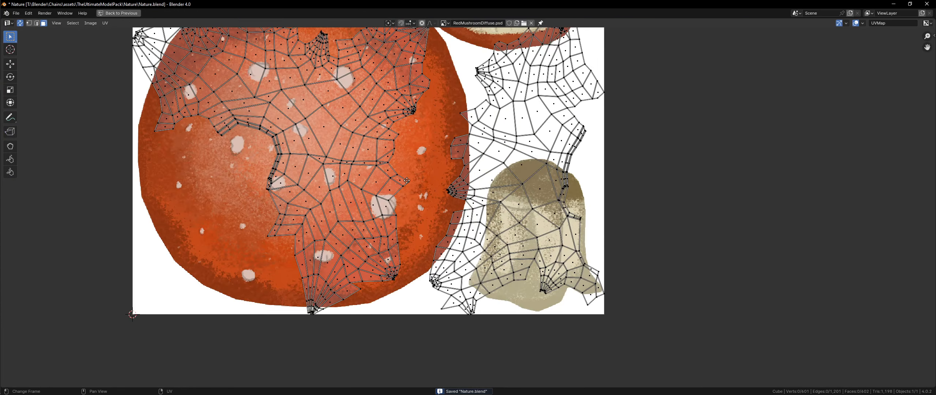
key("l")
scroll(406, 195, "down", 4)
key("r")
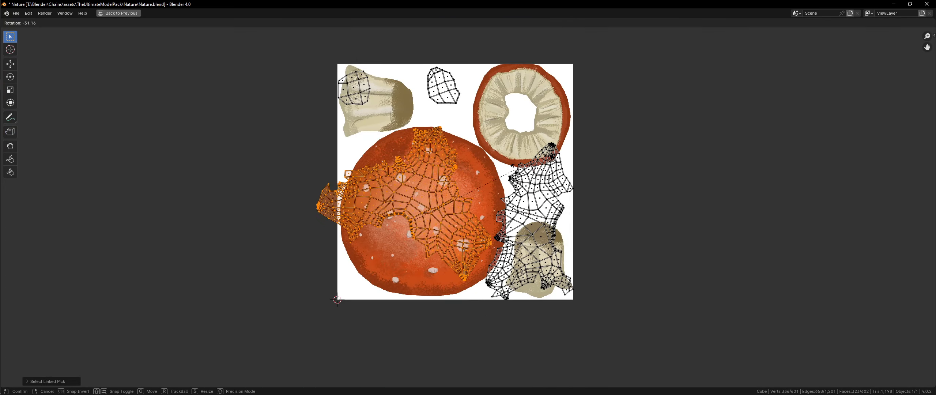
left_click(510, 162)
key("g")
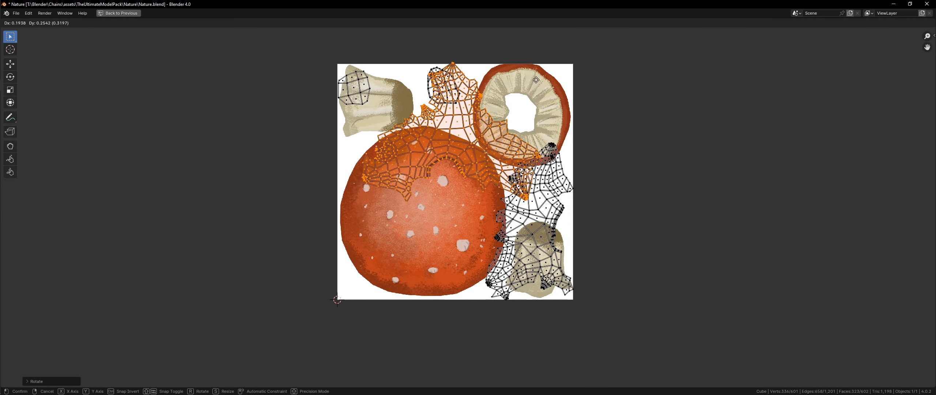
left_click(536, 82)
key("alt+a")
- Rotate the second large trunk island and place it below the first, with their rim edges facing each other
key("l")
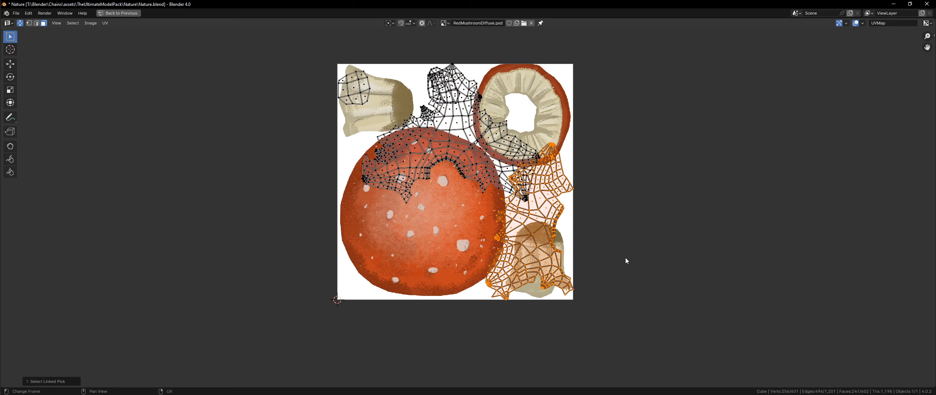
key("t")
key("r")
left_click(592, 124)
key("g")
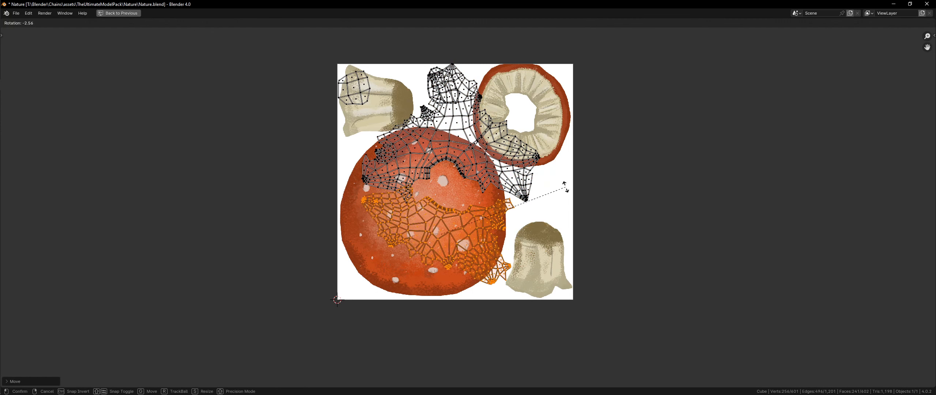
left_click(562, 173)
key("r")
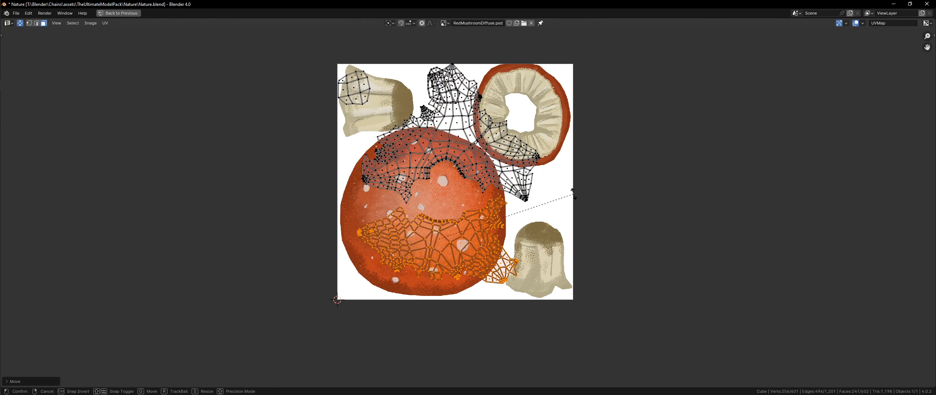
left_click(571, 186)
key("g")
left_click(577, 183)
scroll(450, 223, "up", 3)
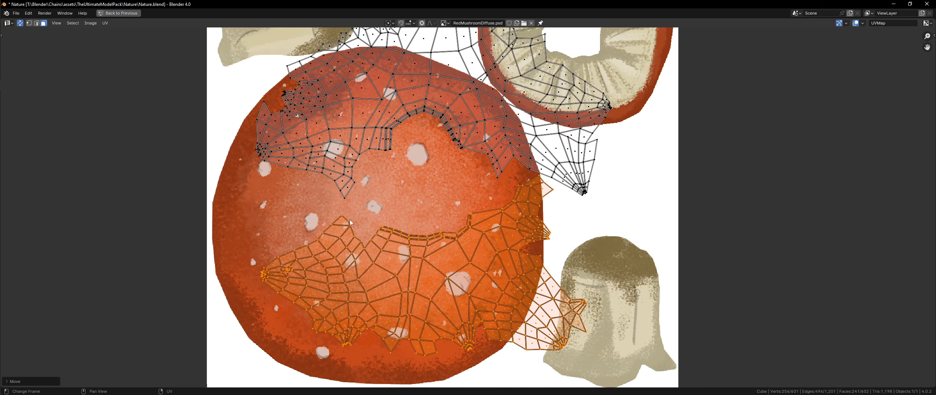
key("alt+a")
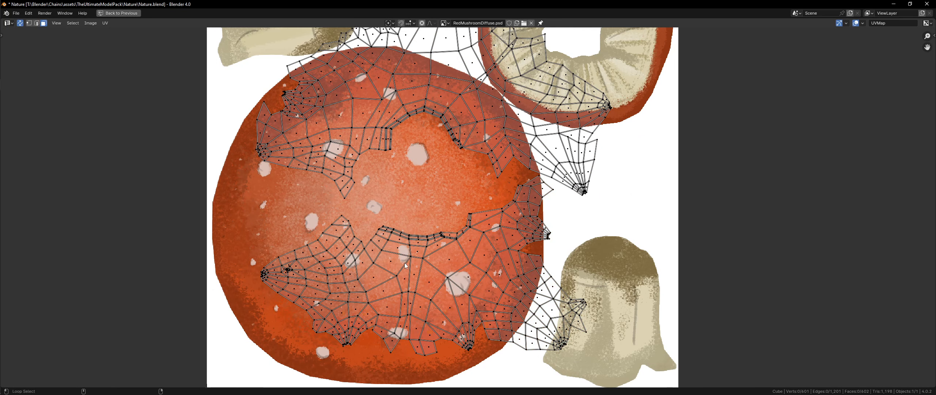
- Select the rim faces on both large islands to compare them, and restore the full layout
left_click(385, 230)
left_click(471, 219, "ctrl")
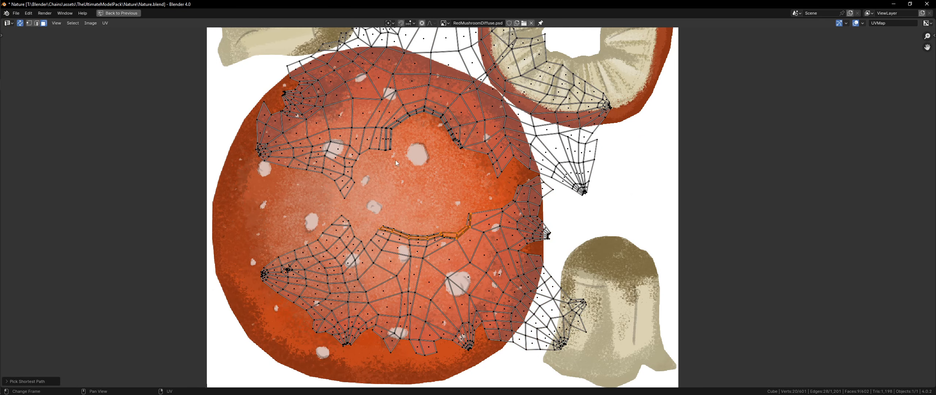
left_click(392, 148)
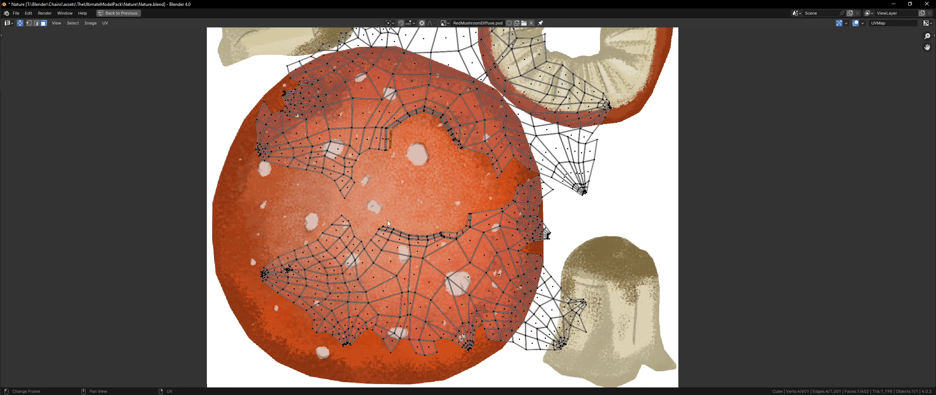
scroll(435, 261, "up", 4)
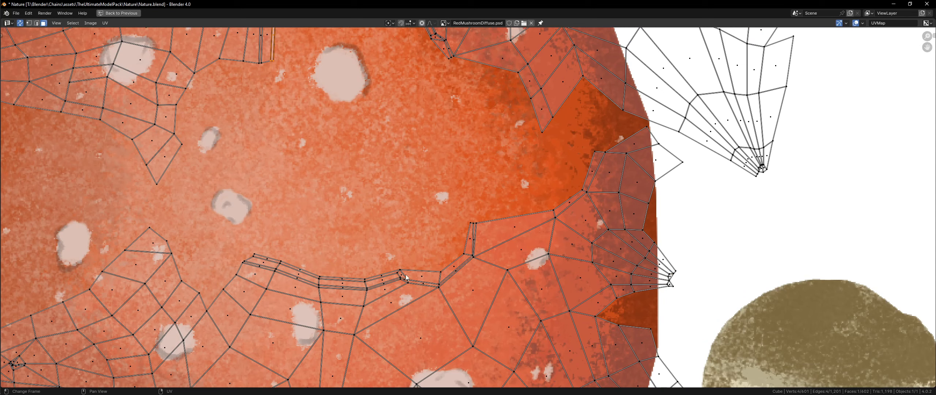
key("ctrl+space")
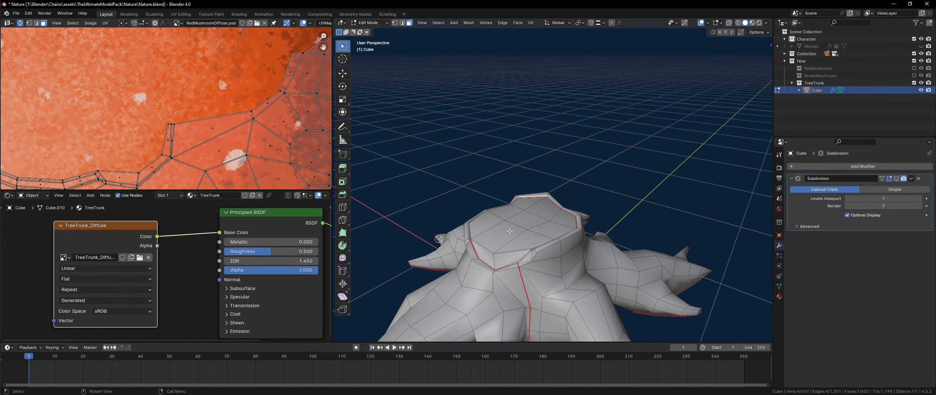
- Try isolating the lower trunk island with the whole mesh selected and UV sync selection turned off
middle_click_drag(474, 236, 542, 276)
key("a")
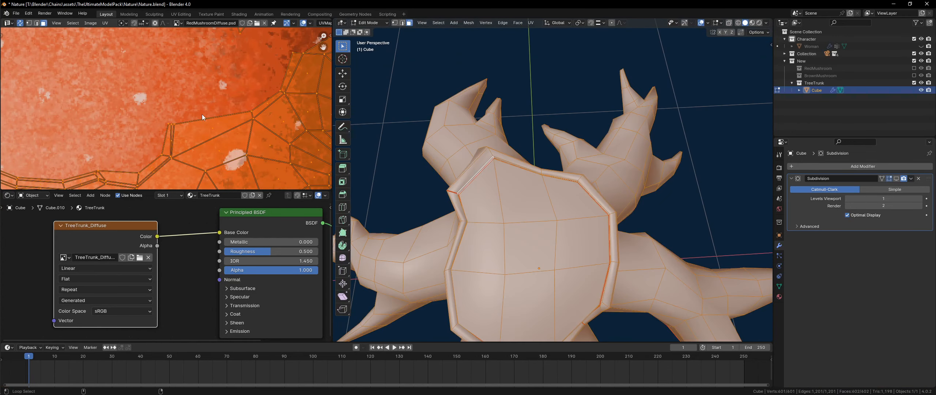
left_click(20, 23)
scroll(165, 108, "down", 6)
key("l")
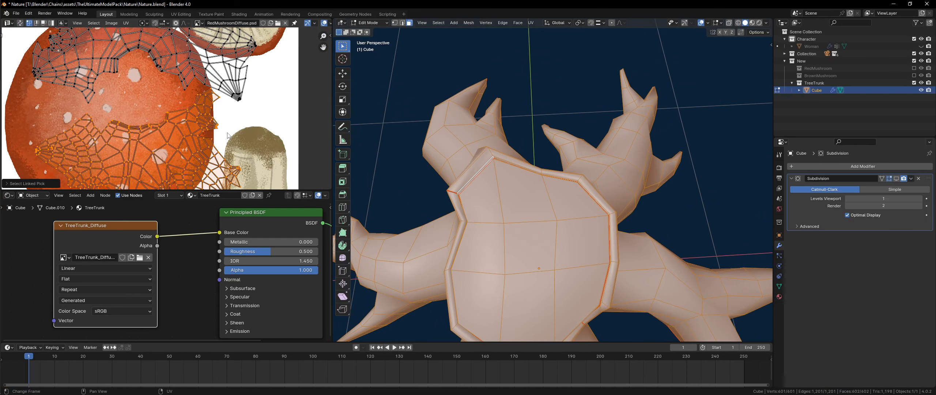
key("alt+a")
key("a")
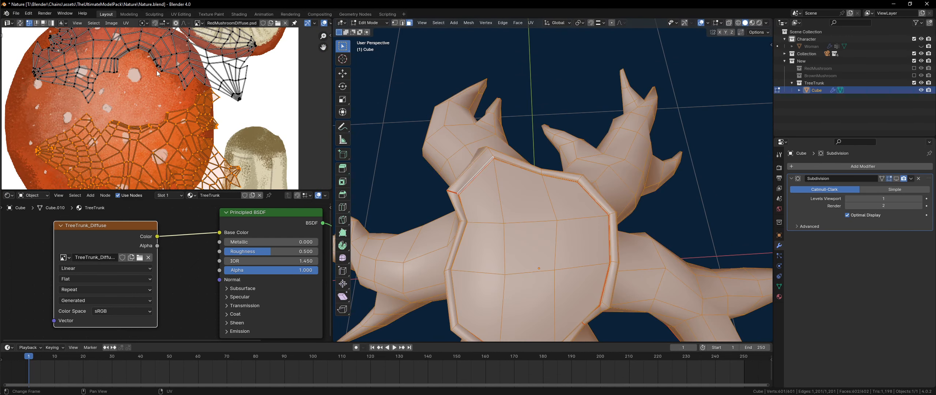
- Turn UV sync selection back on and select only the lower trunk island
left_click(19, 23)
key("alt+a")
key("l")
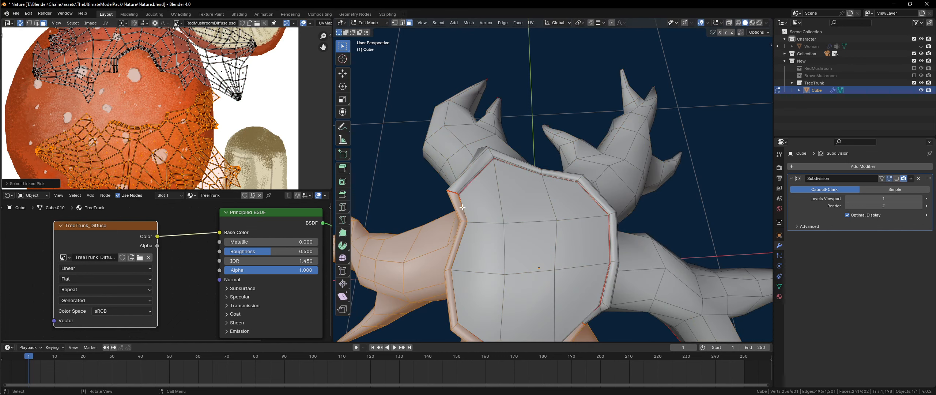
- View the trunk from the top and compare the selected roots with the lower island in the UV editor
middle_click_drag(475, 157, 576, 189)
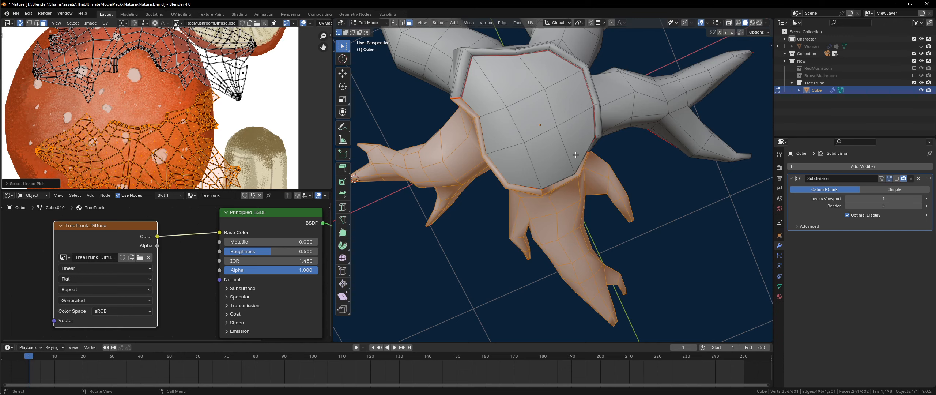
key("KP_7")
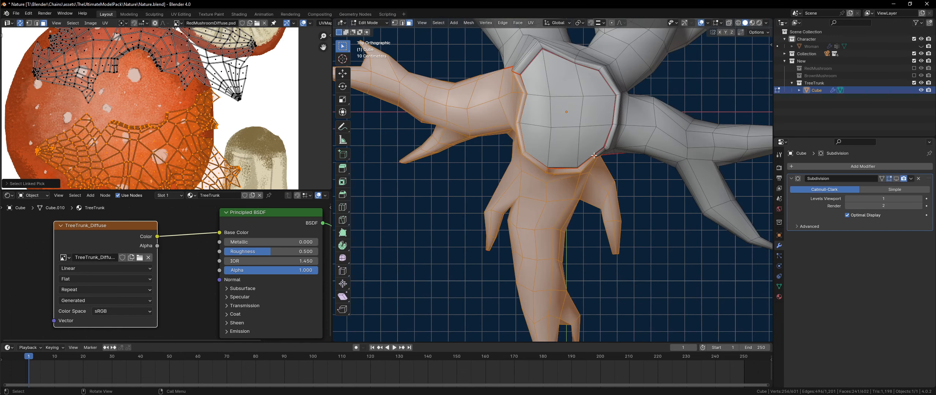
scroll(170, 116, "up", 2)
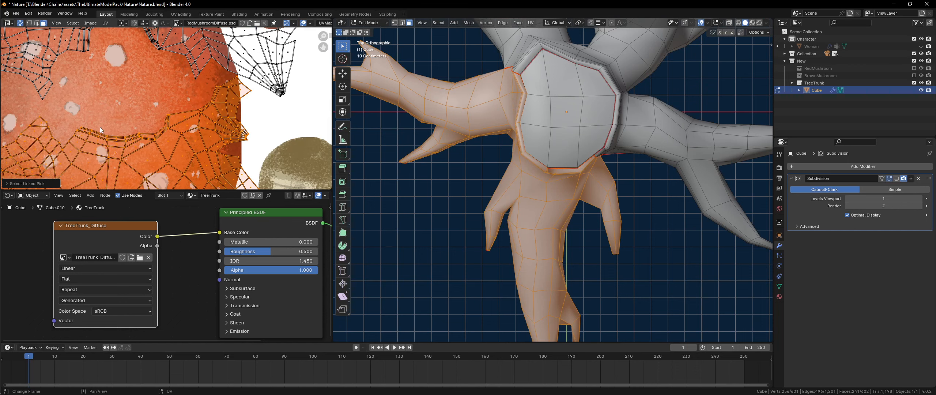
scroll(101, 130, "down", 2)
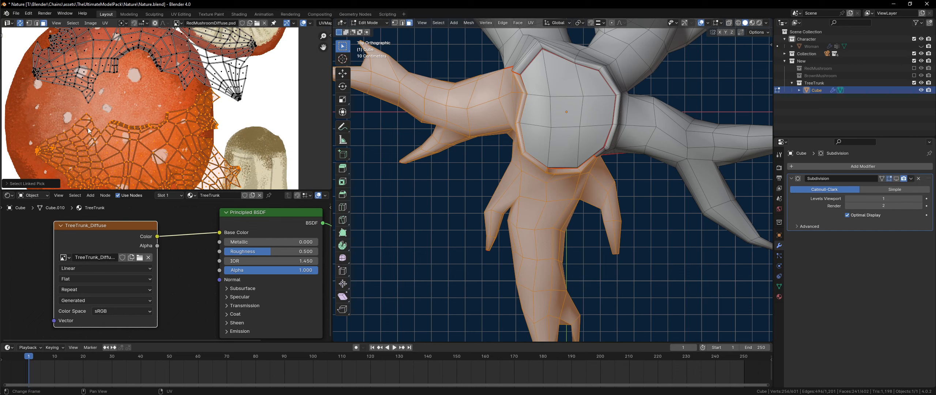
right_click(88, 131)
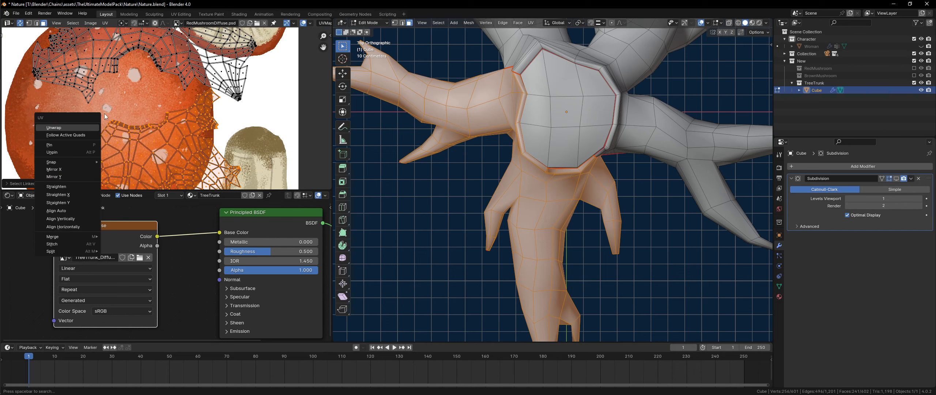
scroll(112, 109, "up", 4)
scroll(123, 89, "down", 3)
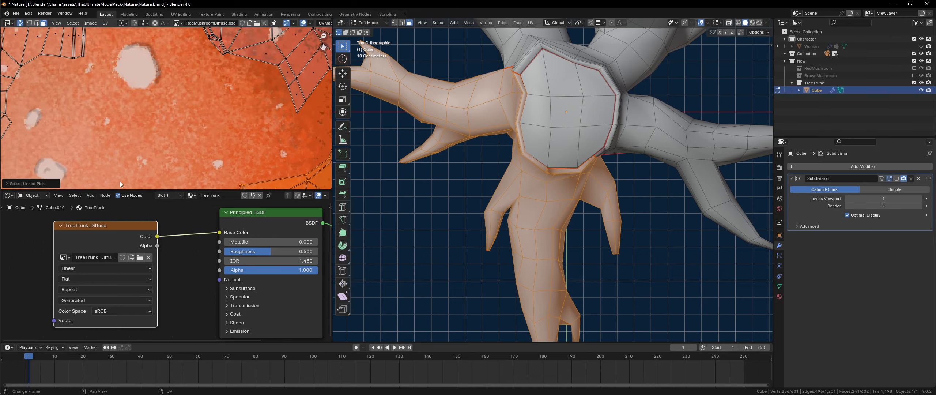
- Switch to vertex selection, turn on proportional editing, and scale the trunk rim vertices on the lower island slightly inward
key("1")
left_click(123, 156)
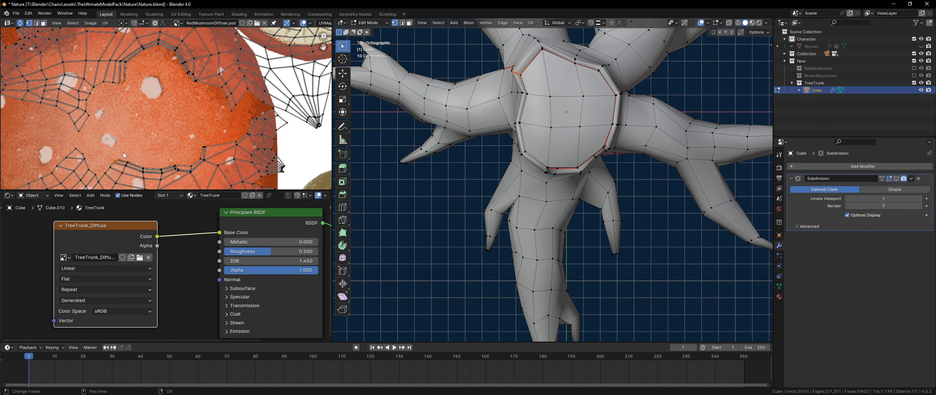
left_click(135, 164, "alt")
key("period")
left_click(192, 114)
key("o")
key("s")
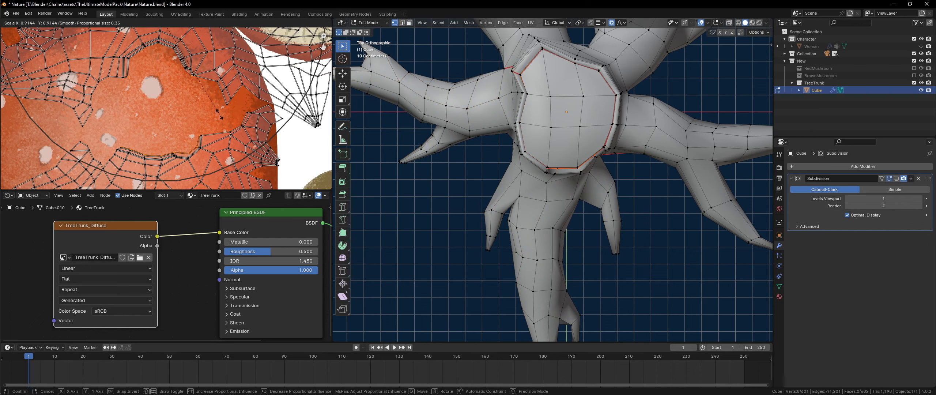
left_click(210, 124)
- Turn off UV sync selection, select the whole trunk mesh, and set the UV editor to face selection
scroll(177, 140, "down", 4)
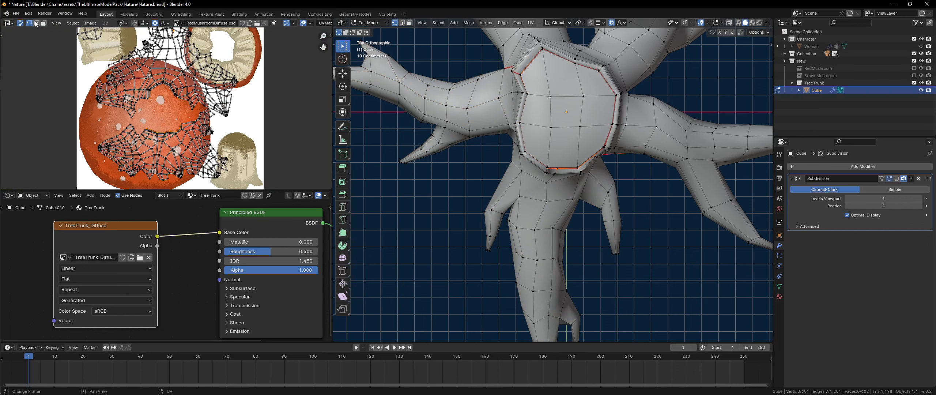
left_click(21, 24)
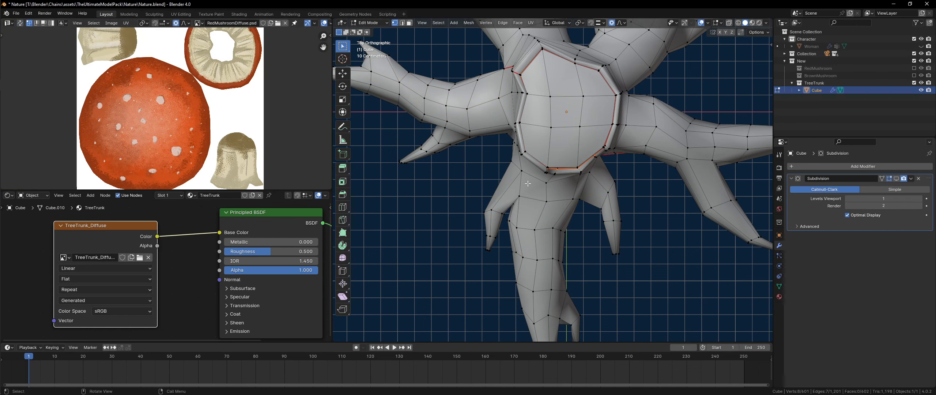
key("a")
scroll(137, 128, "up", 5)
key("3")
- Circle-select the strip of rim faces on the lower island and try to move it
key("c")
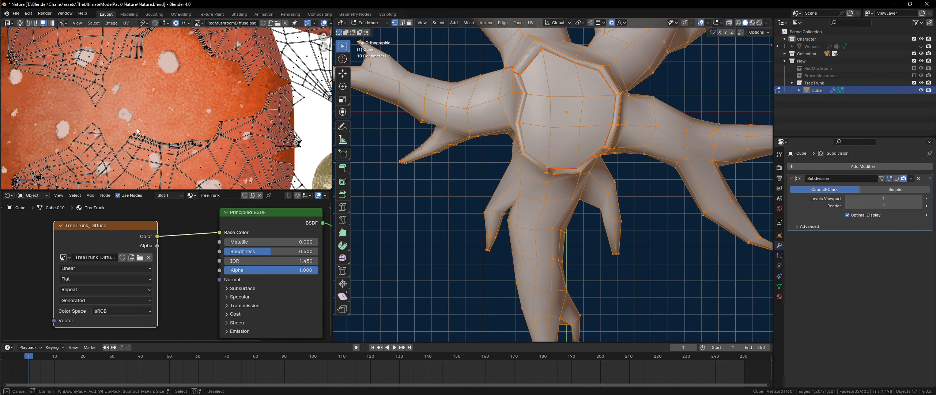
left_click_drag(149, 138, 185, 143)
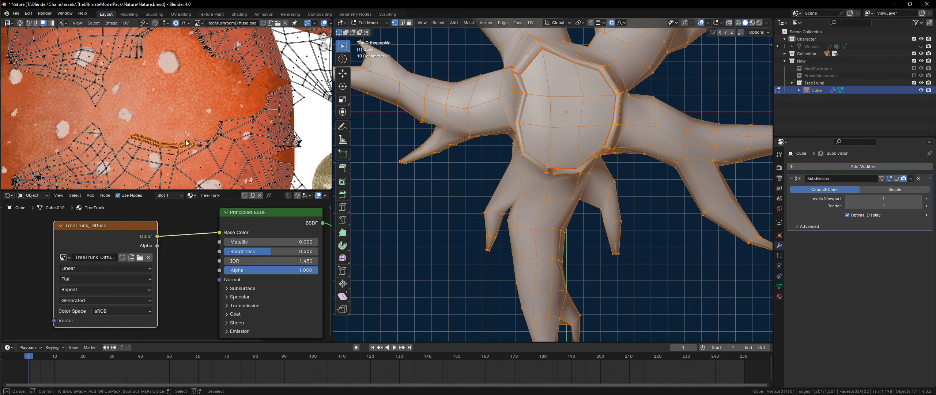
right_click(215, 129)
key("g")
right_click(243, 118)
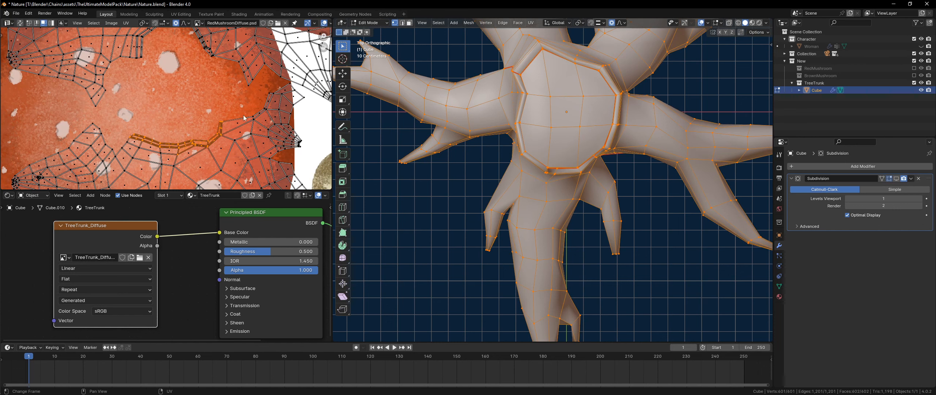
scroll(173, 117, "down", 1)
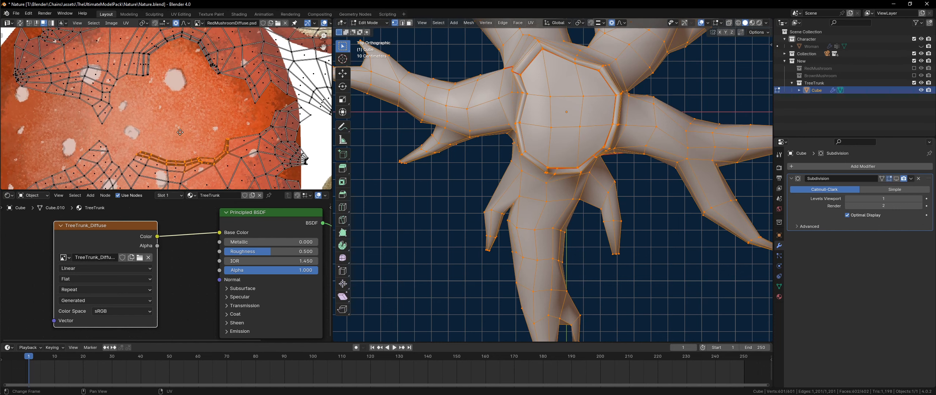
scroll(181, 128, "up", 5)
middle_click_drag(201, 106, 215, 72)
scroll(190, 115, "down", 4)
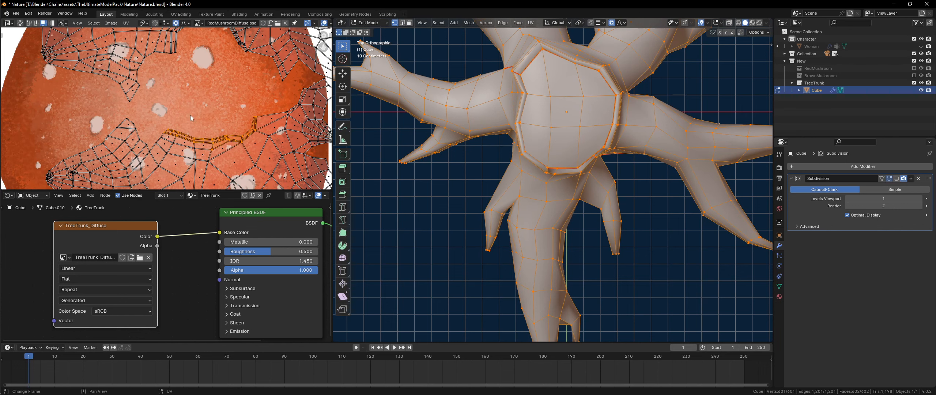
- Try selecting a face loop and linked faces from the lower island's rim, and clear the selection
left_click(173, 123, "alt")
scroll(186, 129, "down", 3)
scroll(186, 130, "up", 4)
scroll(187, 129, "down", 1)
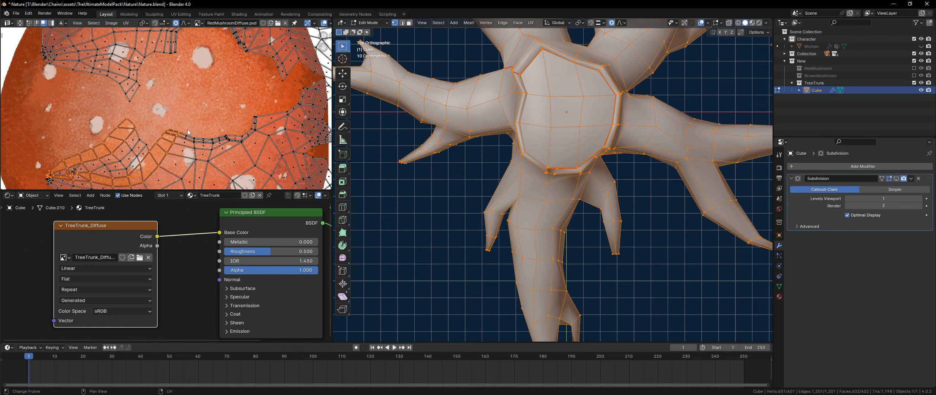
key("l")
key("alt+a")
- Circle-select the arched strip of rim faces on the upper trunk island
middle_click_drag(541, 161, 539, 186)
scroll(282, 100, "down", 2)
key("c")
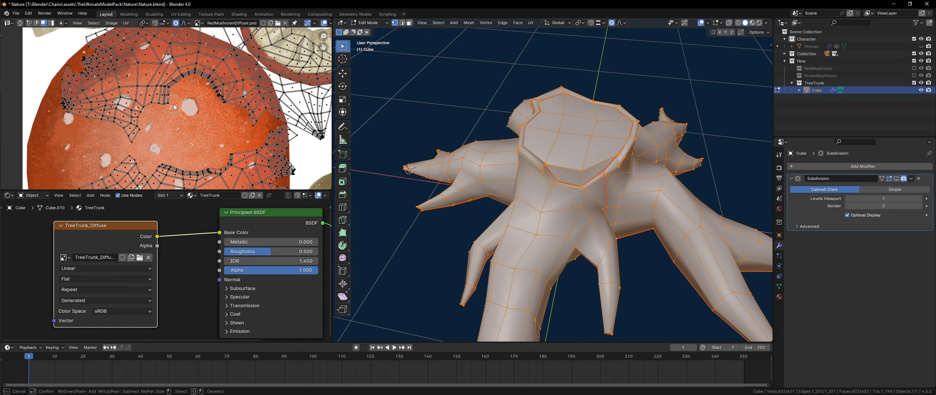
left_click(176, 96)
left_click_drag(176, 97, 189, 80)
mouse_move(170, 102)
left_mouse_down()
mouse_move(193, 75)
mouse_move(208, 92)
left_mouse_up()
key("Escape")
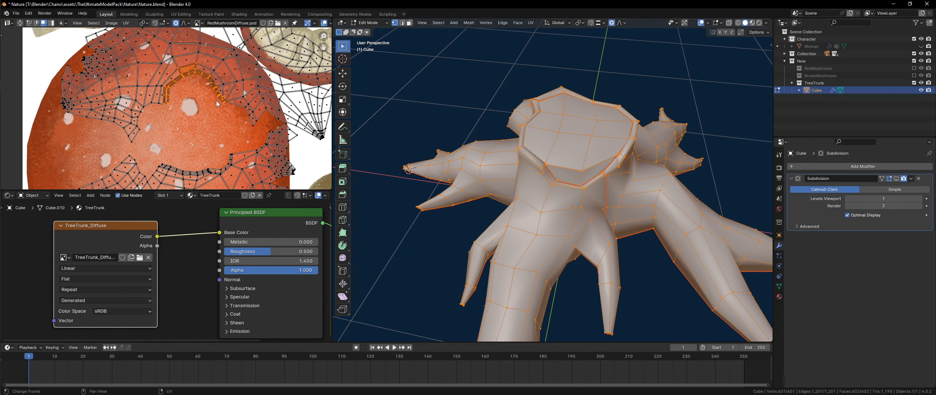
- Try enlarging the upper island's rim strip with proportional editing at different influence sizes
key("s")
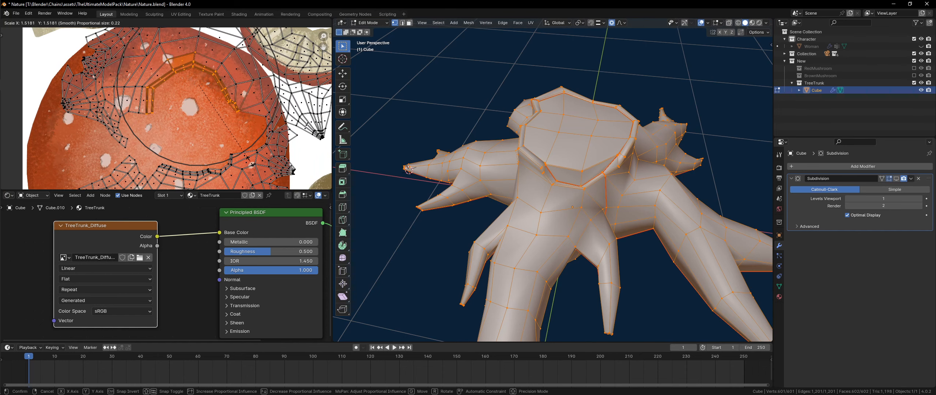
right_click(244, 155)
scroll(526, 256, "down", 3)
scroll(191, 104, "down", 3)
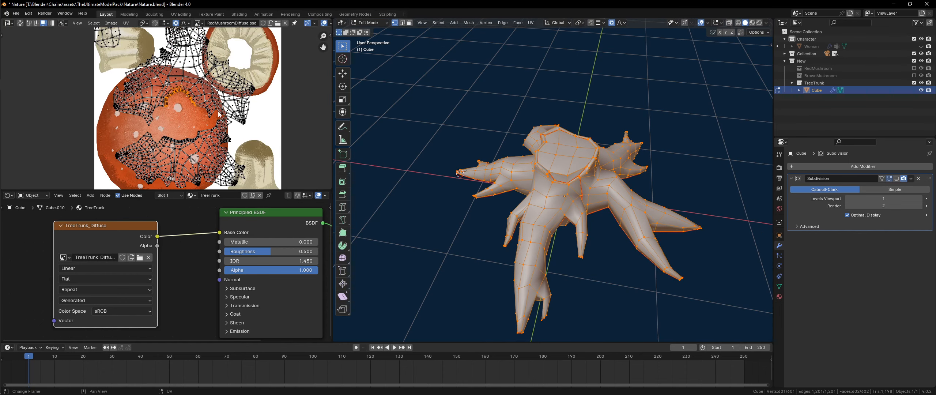
key("s")
scroll(230, 139, "up", 5)
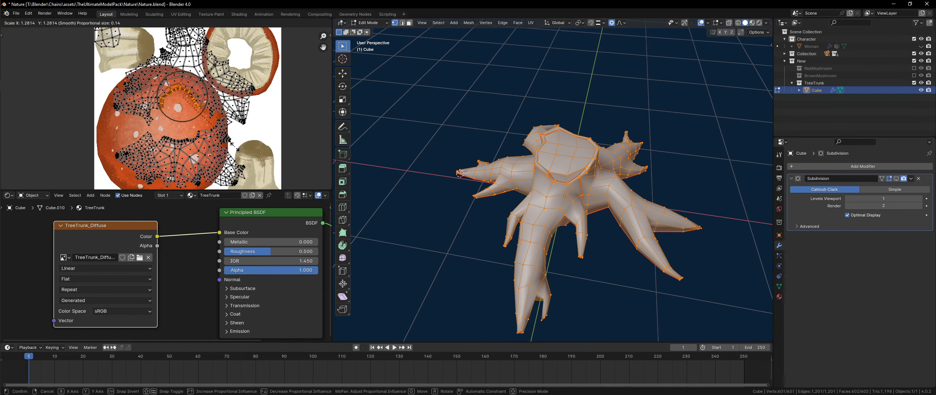
scroll(234, 145, "down", 5)
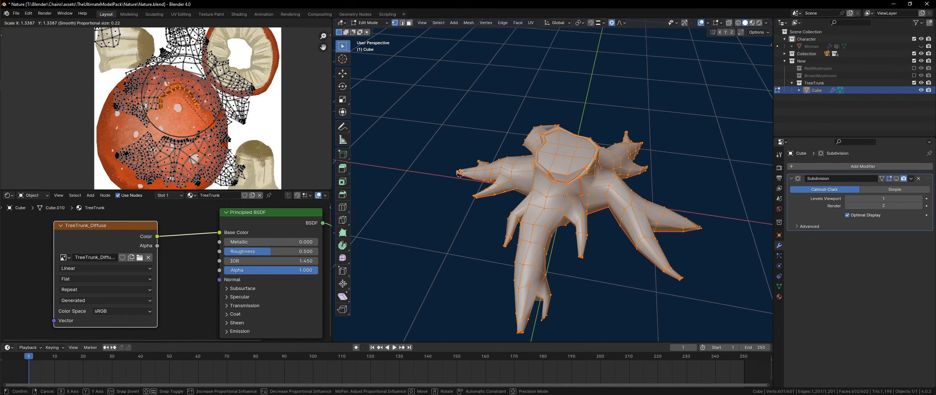
right_click(232, 154)
- Move the far-right root tip and the lower-right root tip of the upper island outward with proportional editing
scroll(212, 95, "up", 4)
middle_click_drag(212, 79, 123, 117)
left_click_drag(242, 87, 227, 110)
scroll(228, 110, "down", 5)
key("g")
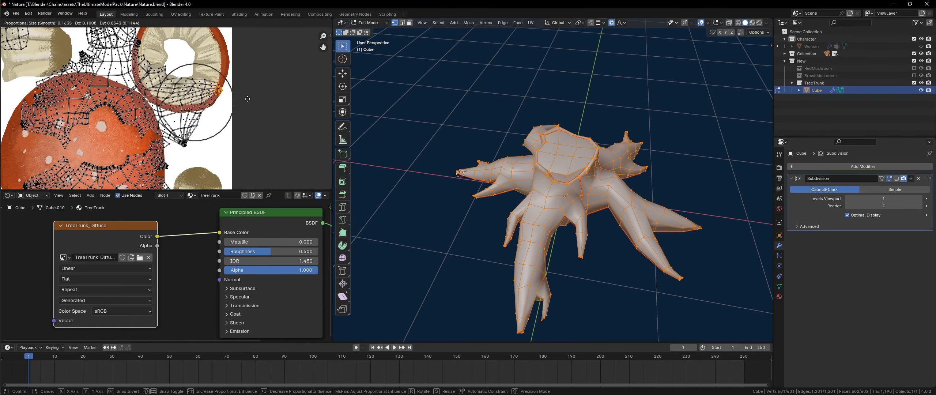
left_click(254, 96)
left_click_drag(196, 152, 180, 140)
key("g")
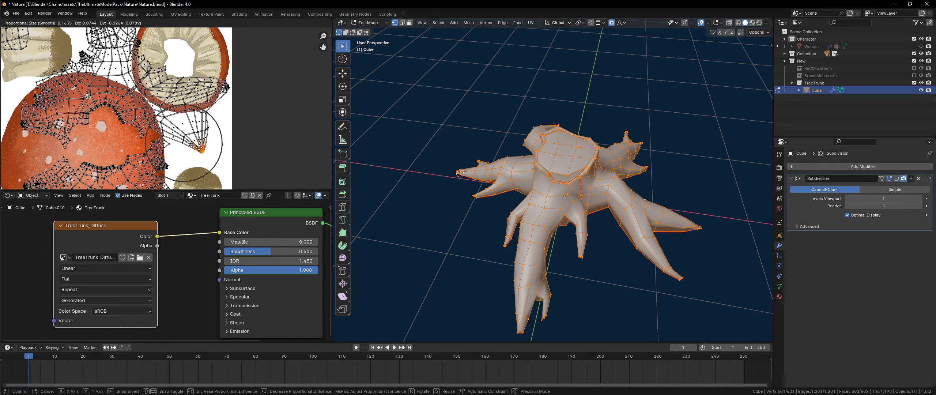
scroll(199, 153, "down", 1)
left_click(186, 158)
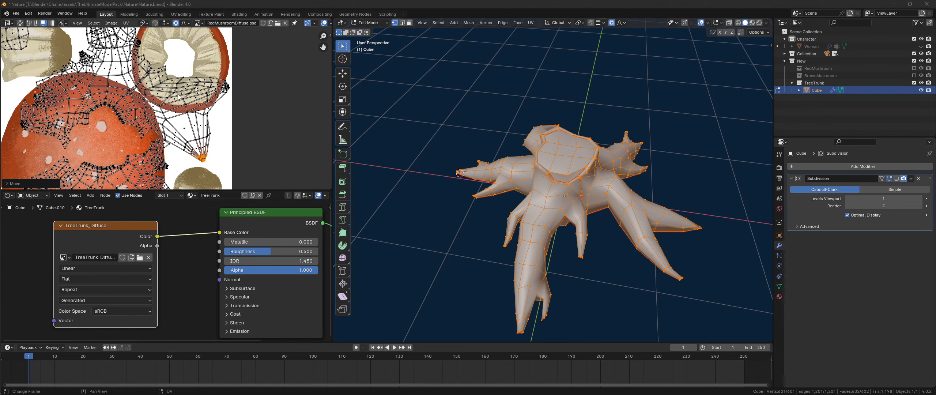
- Switch to vertex selection and pull the boundary vertex beside the upper island's lower-right root outward
scroll(198, 109, "up", 2)
left_click(166, 126)
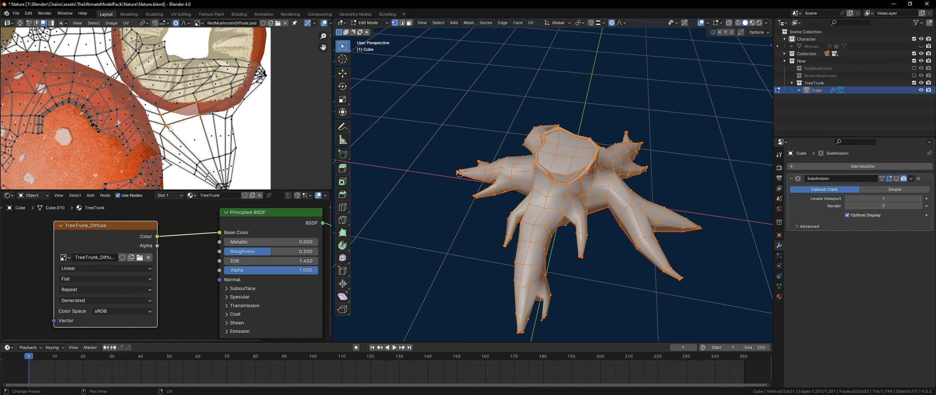
key("1")
key("g")
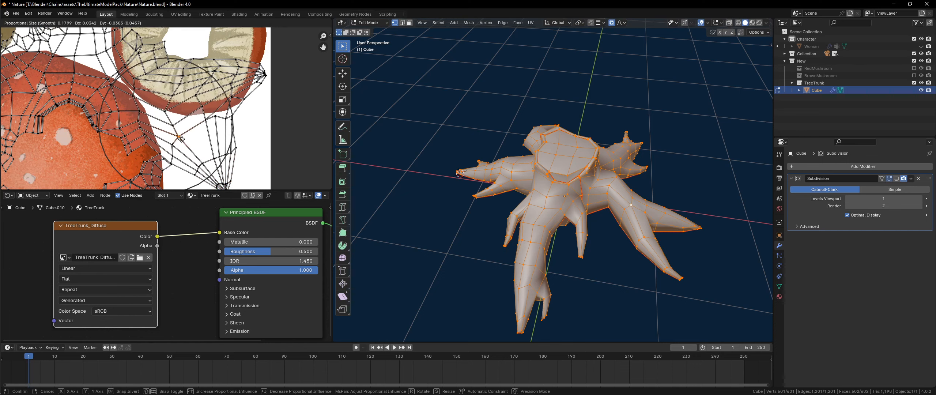
left_click(187, 139)
- Maximize the UV editor and move the lower-right root tip of the lower island outward
key("ctrl+space")
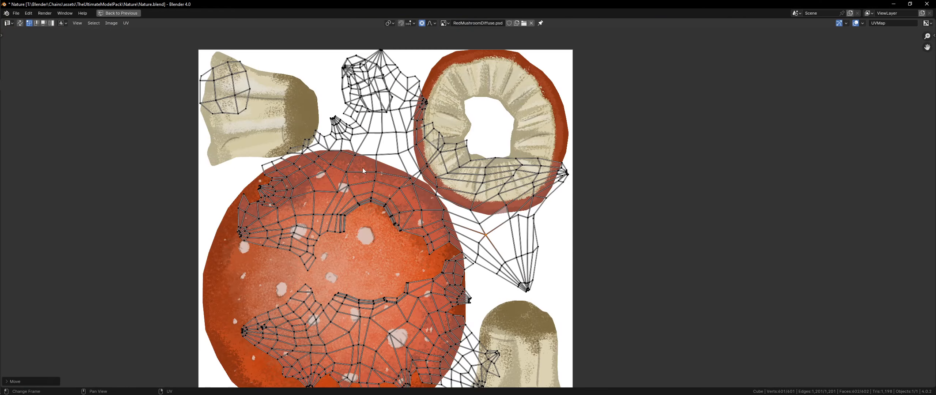
scroll(380, 201, "down", 2)
middle_click_drag(394, 227, 436, 172)
scroll(468, 207, "up", 3)
left_click_drag(553, 347, 573, 317)
key("g")
left_click(590, 336)
- Move the two root tips along the lower island's bottom edge downward to lengthen those roots
left_click(474, 332)
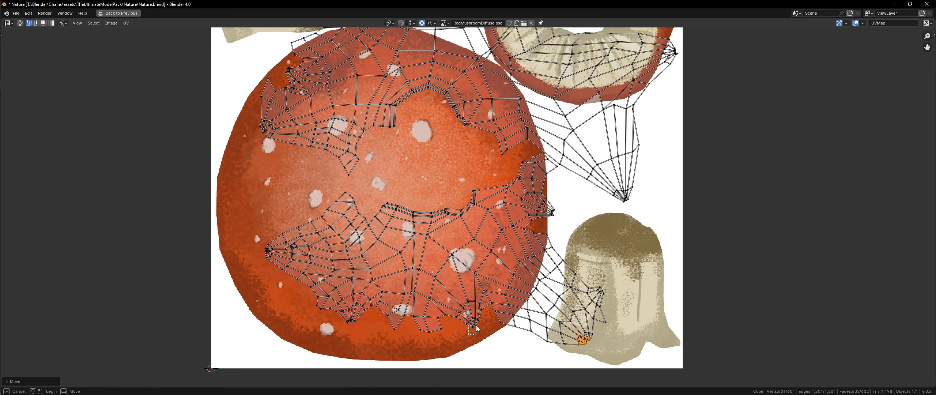
key("g")
left_click(336, 342)
left_click(350, 321)
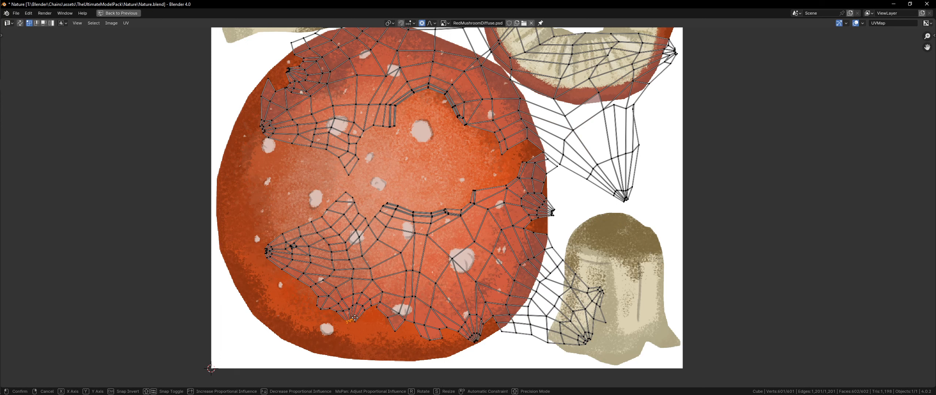
key("g")
left_click(351, 345)
- Move the lower island's left root tip outward and its bottom-left root tip slightly farther down
left_click(267, 249)
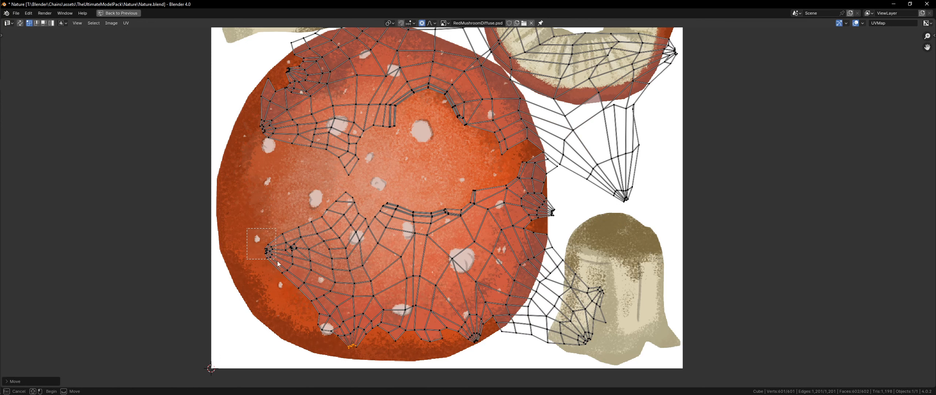
key("g")
left_click(268, 272)
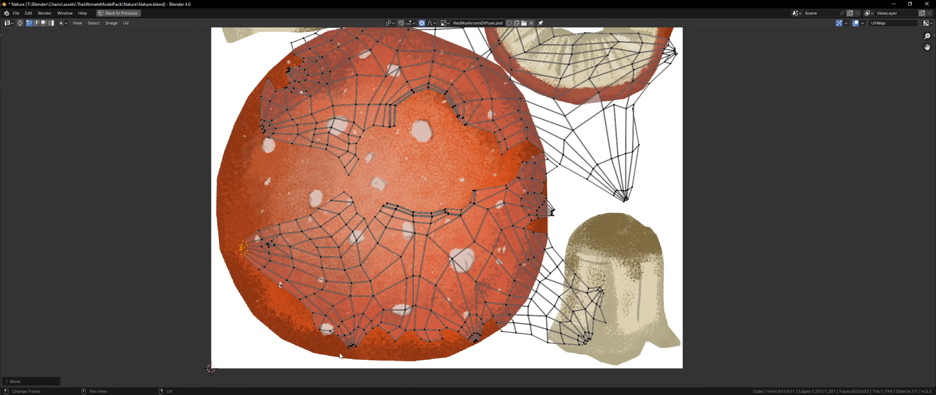
left_click_drag(340, 353, 370, 343)
key("g")
left_click(362, 304)
- Move the upper island's left root tip and the small root tip above it outward
middle_click_drag(331, 192, 371, 238)
scroll(372, 238, "down", 1)
left_click_drag(326, 169, 350, 205)
key("g")
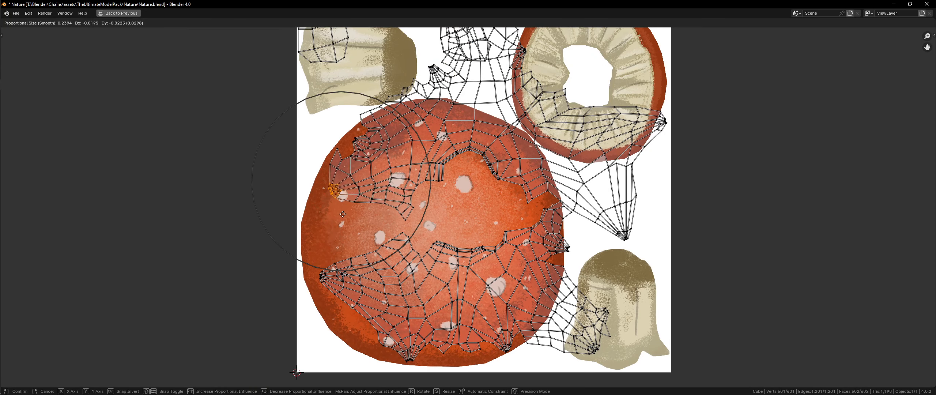
left_click(338, 218)
left_click_drag(341, 129, 360, 147)
key("g")
left_click(383, 113)
- Spread the upper island's small root beside the mushroom stem and the root tip overlapping the mushroom ring
middle_click_drag(383, 114, 349, 210)
scroll(349, 209, "up", 2)
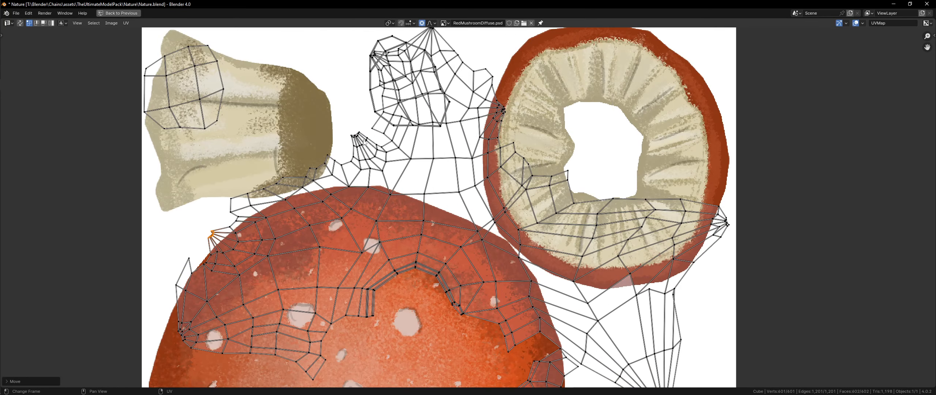
left_click_drag(340, 111, 365, 146)
key("g")
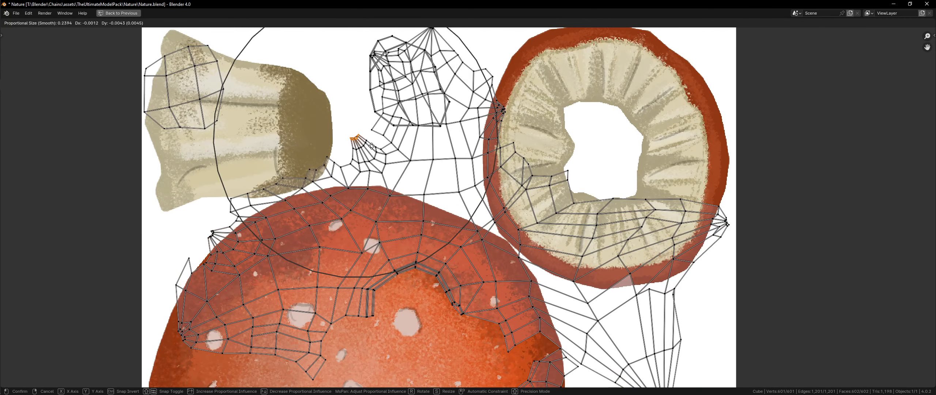
left_click(350, 127)
left_click_drag(519, 106, 498, 117)
key("g")
left_click(518, 107)
- Adjust the two root tips at the top of the upper island, keeping them near the texture's upper edge
middle_click_drag(442, 118, 480, 182)
left_click_drag(420, 110, 406, 123)
key("g")
left_click(401, 123)
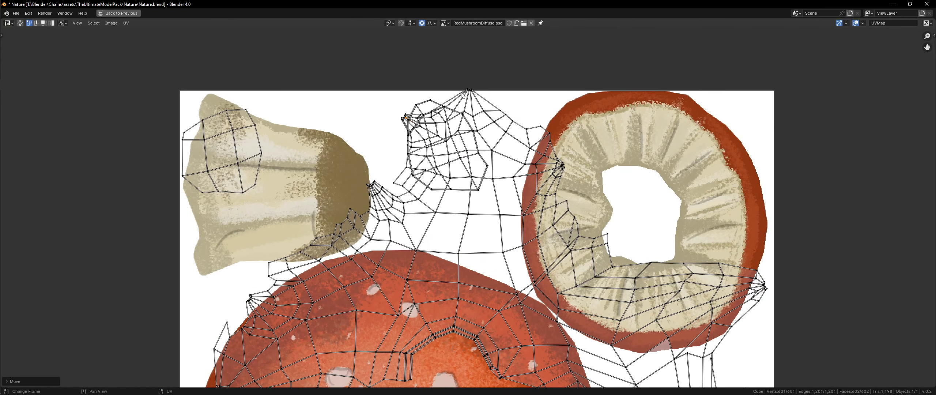
left_click_drag(462, 93, 468, 87)
key("g")
left_click(472, 91)
- Try to widen the thin faces along the upper island's inner rim by scaling them up with proportional editing
scroll(442, 259, "down", 2)
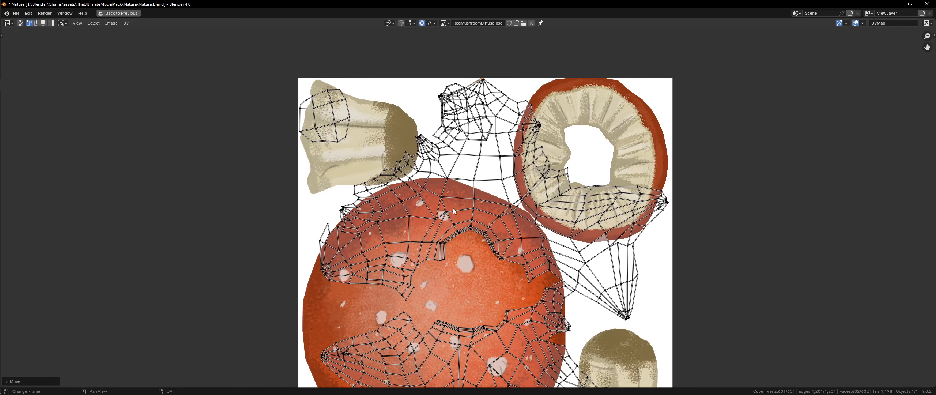
key("3")
scroll(458, 246, "up", 3)
key("c")
left_click(419, 283)
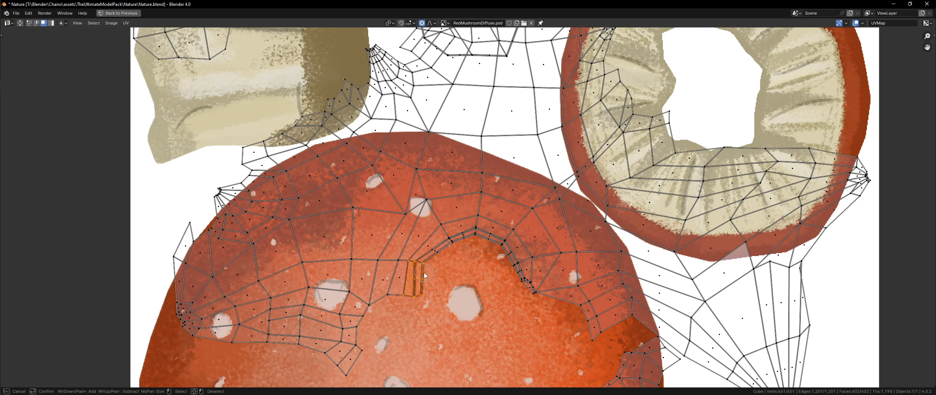
right_click(403, 262)
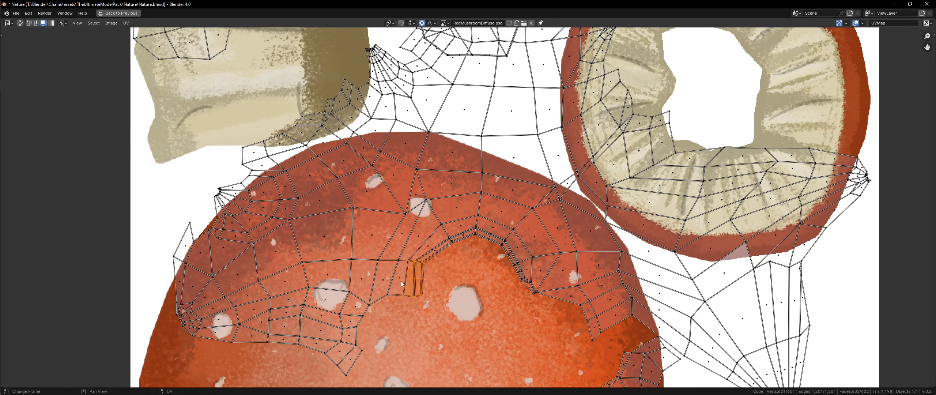
key("alt+a")
key("c")
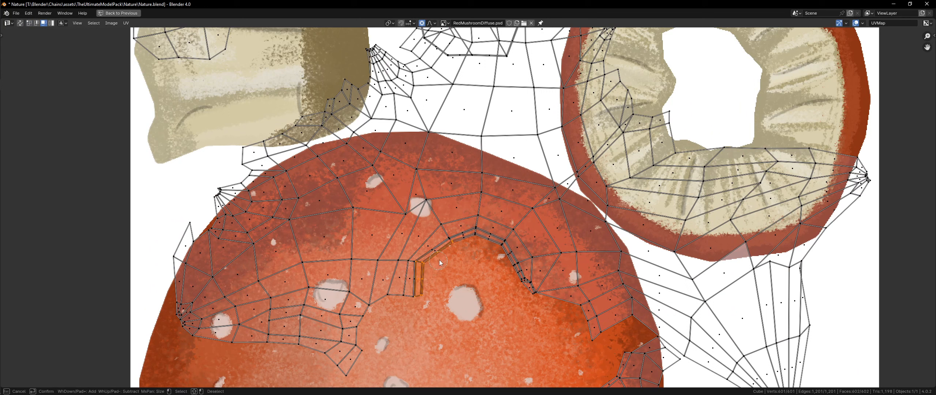
mouse_move(466, 245)
left_mouse_down()
mouse_move(492, 244)
mouse_move(514, 286)
left_mouse_up()
key("Escape")
scroll(512, 275, "down", 2)
key("s")
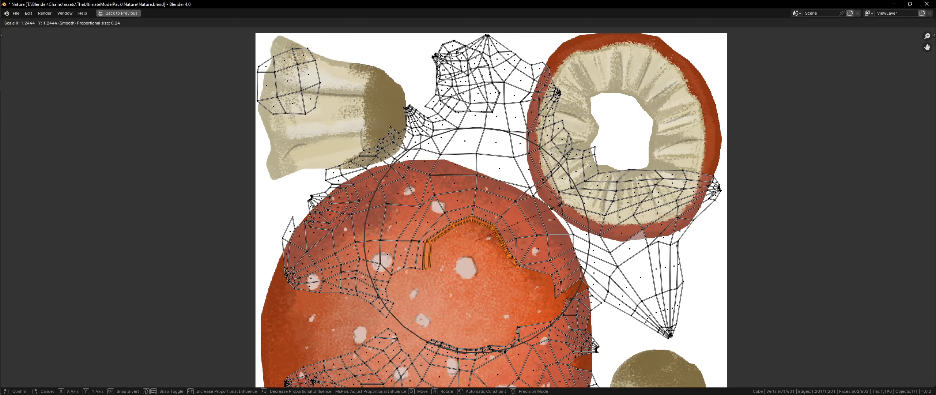
left_click(561, 205)
- Select the edge path along the upper island's inner border and scale it up to about 1.66 with proportional editing
scroll(480, 255, "up", 3)
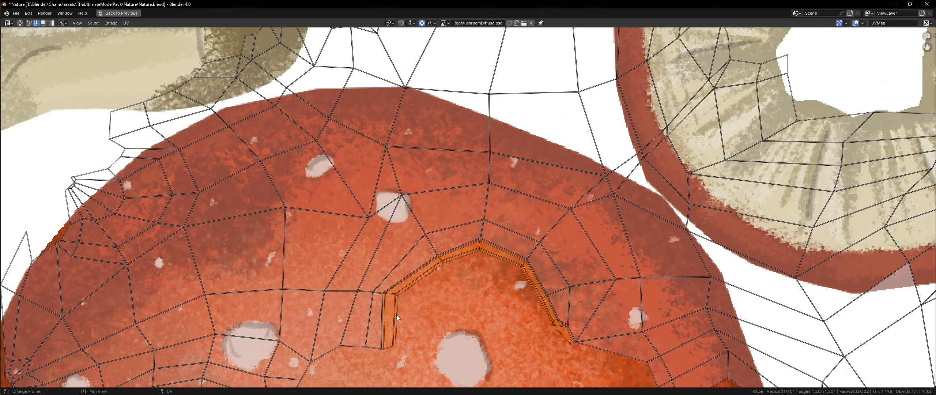
left_click(397, 315)
left_click(541, 313, "ctrl")
key("s")
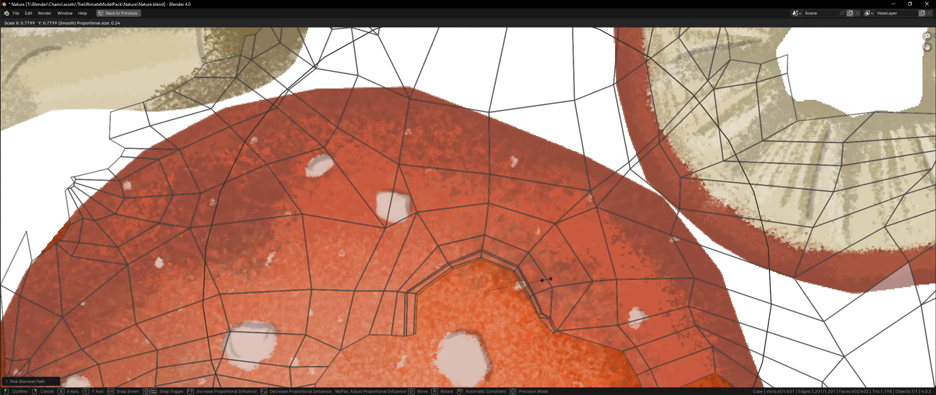
left_click(593, 222)
scroll(563, 249, "down", 5)
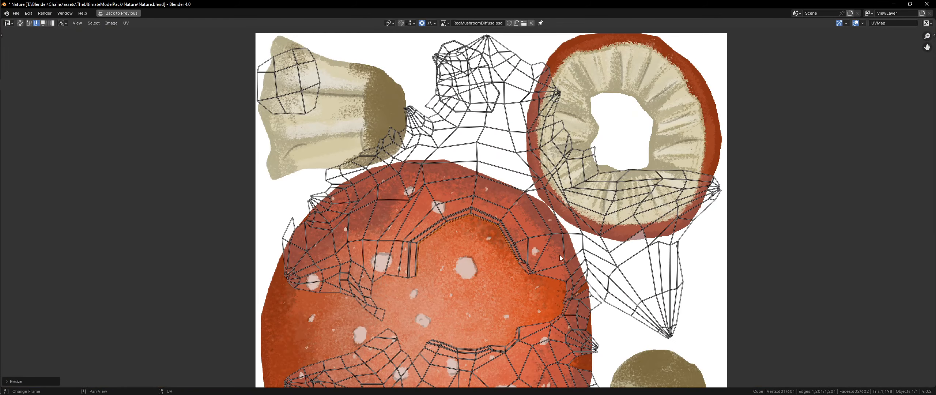
- Scale the upper island's inner border edges to about 0.84 with a smaller proportional influence and move them down
key("s")
scroll(556, 260, "up", 6)
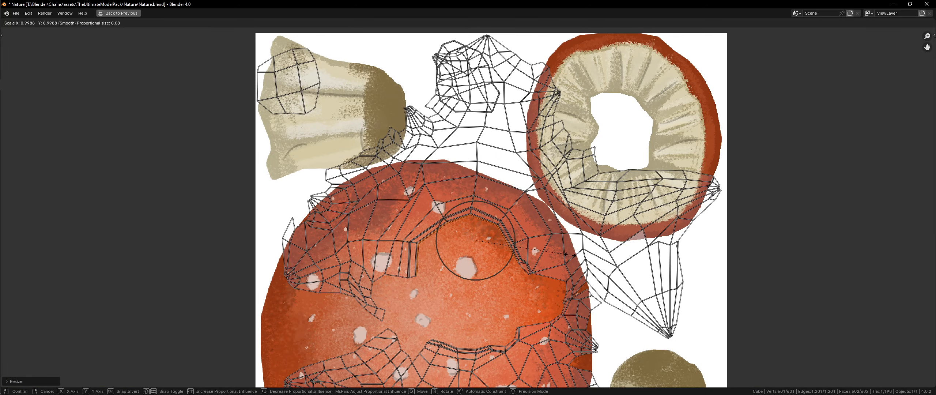
left_click(547, 261)
key("g")
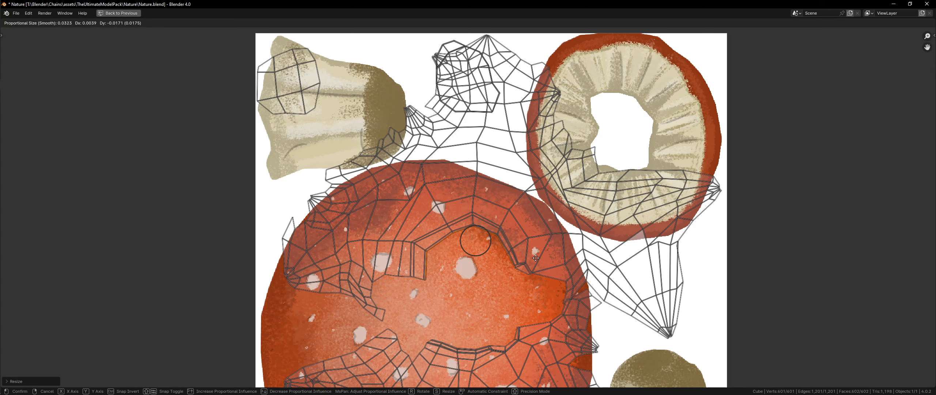
left_click(536, 258)
- Rescale and reposition the upper island's inner border edges, and shift the rim's right part slightly outward to even the strip
key("s")
left_click(525, 270)
key("g")
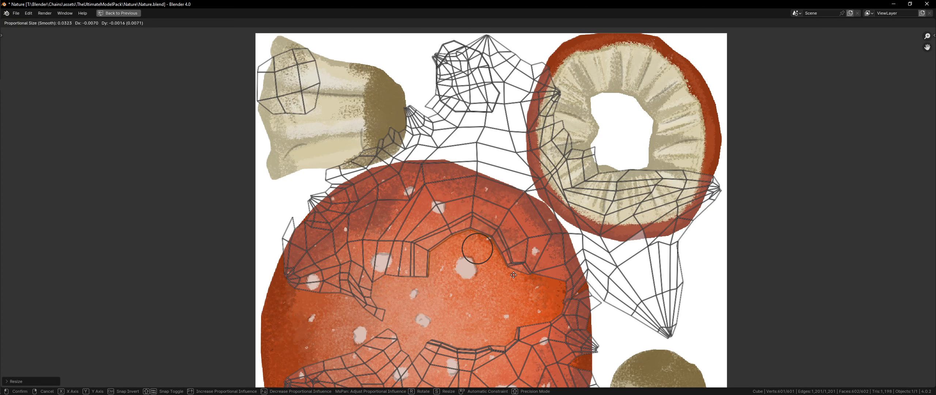
left_click(510, 272)
key("g")
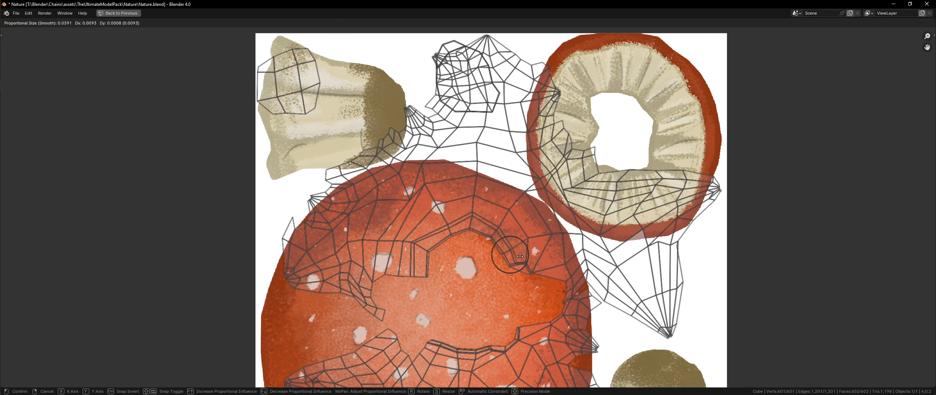
left_click(520, 256)
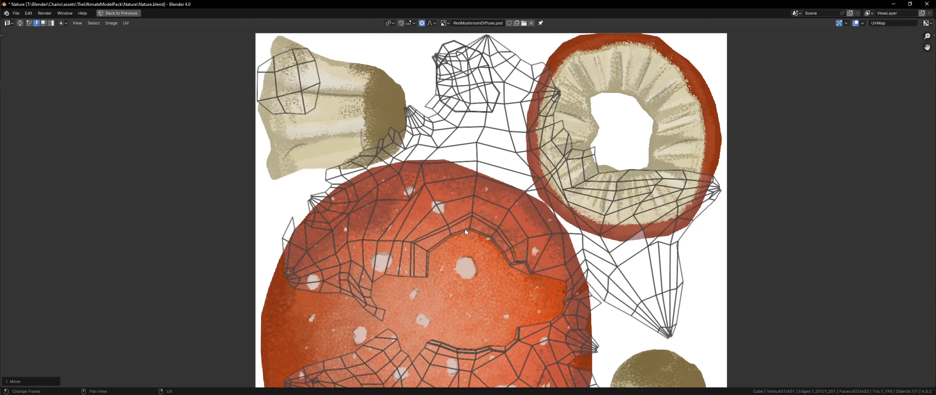
- Adjust the vertices at the right end of the upper island's rim strip to open up its squeezed corner faces
scroll(465, 228, "up", 4)
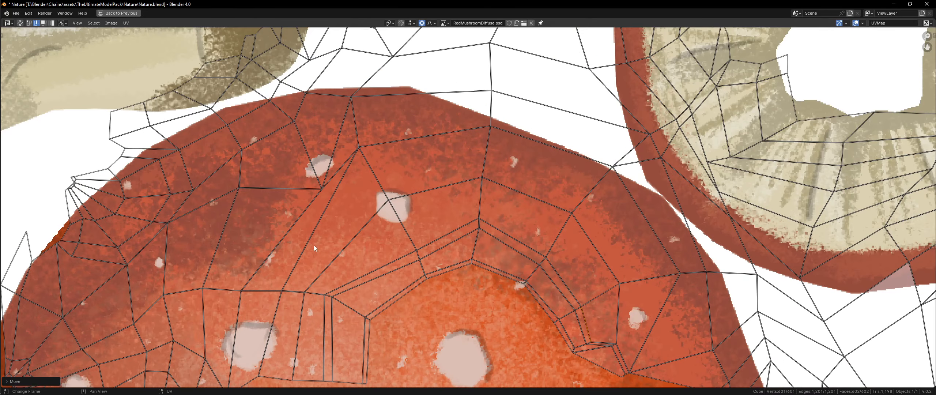
middle_click_drag(378, 329, 342, 237)
key("1")
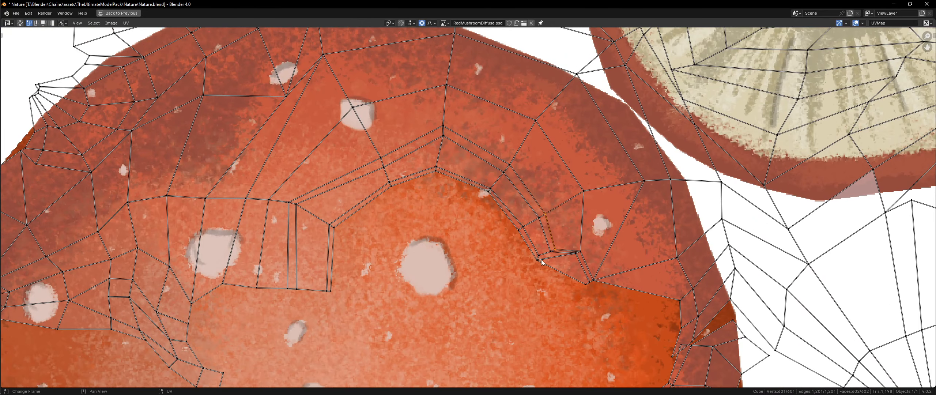
left_click(535, 262)
key("g")
left_click(524, 272)
left_click(549, 253)
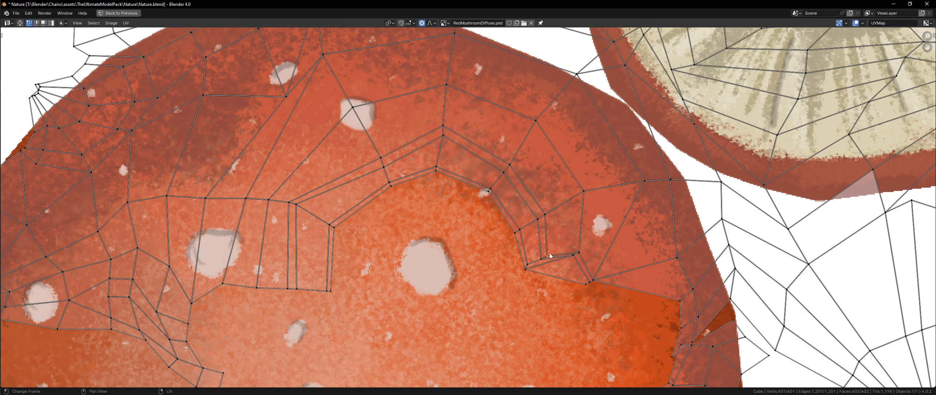
key("g")
left_click(555, 252)
scroll(456, 217, "down", 3)
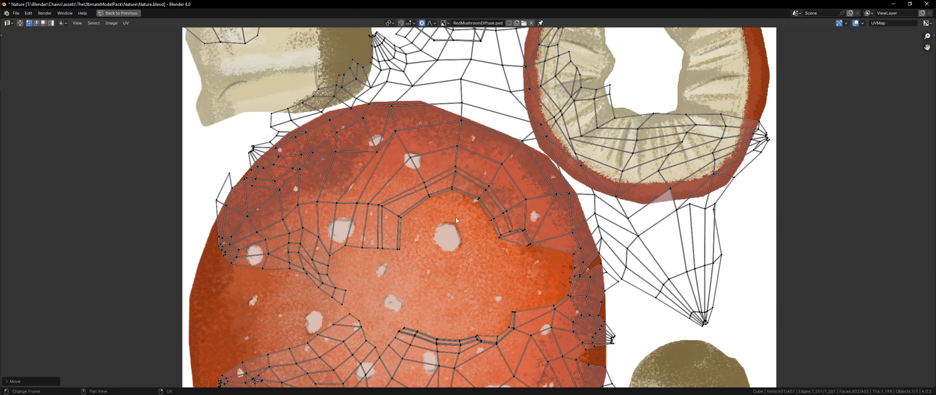
left_click(388, 210)
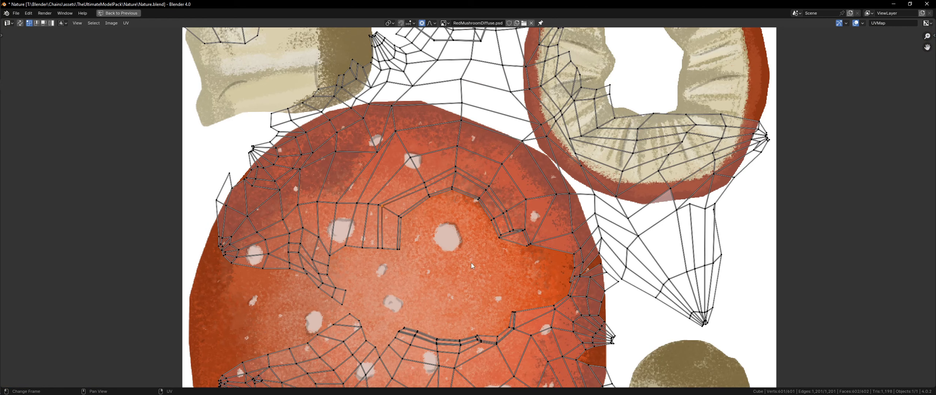
- Select the edge path along the lower island's inner border and scale it up to about 1.31 with proportional editing
scroll(471, 262, "down", 1)
key("2")
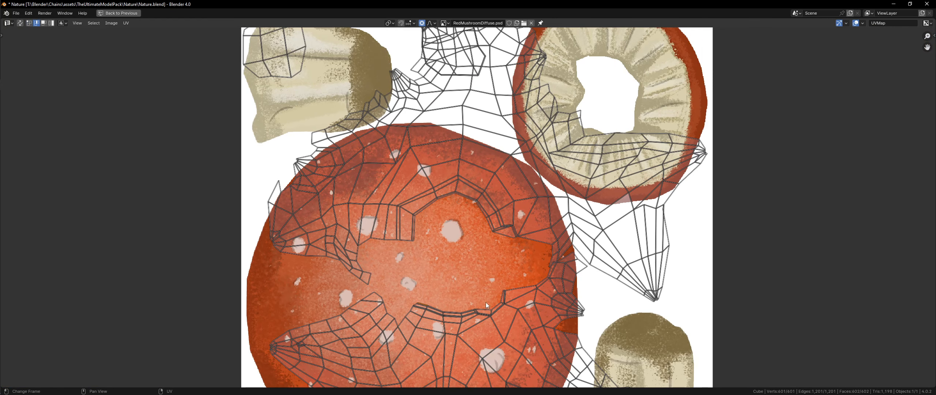
left_click(523, 297, "alt")
left_click(427, 301, "ctrl")
middle_click_drag(458, 296, 460, 239)
scroll(475, 279, "up", 2)
key("s")
scroll(548, 220, "down", 14)
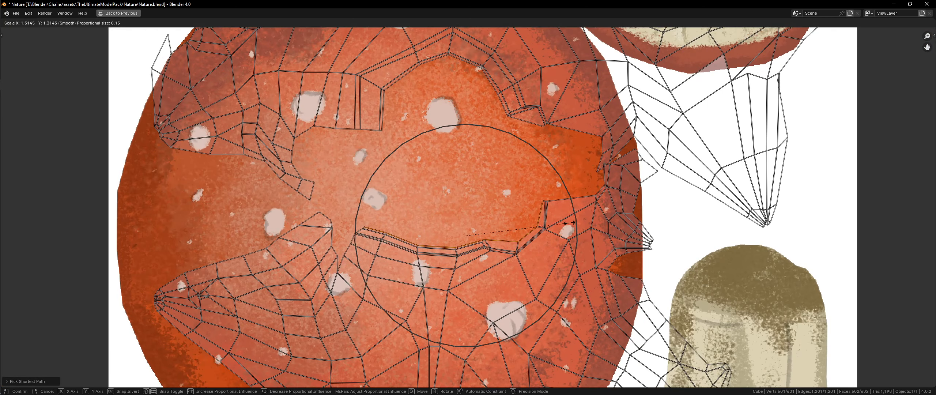
scroll(568, 224, "up", 1)
scroll(572, 222, "down", 2)
left_click(573, 223)
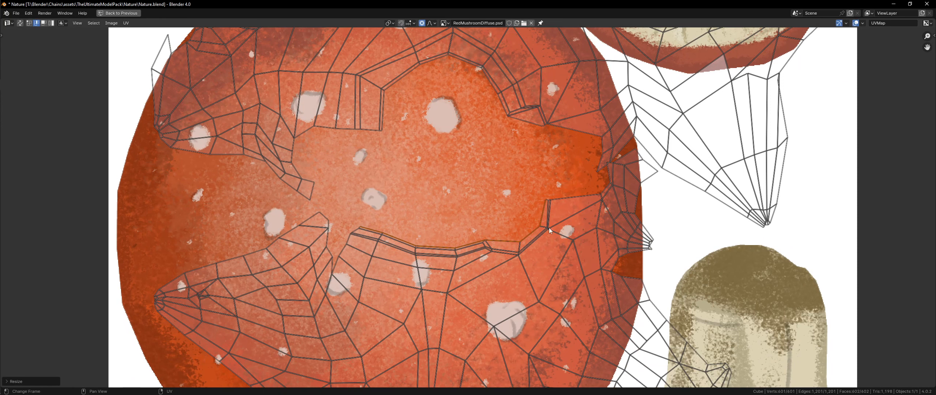
- Reselect the lower island's inner border path and scale it down with a small proportional influence
left_click(379, 225)
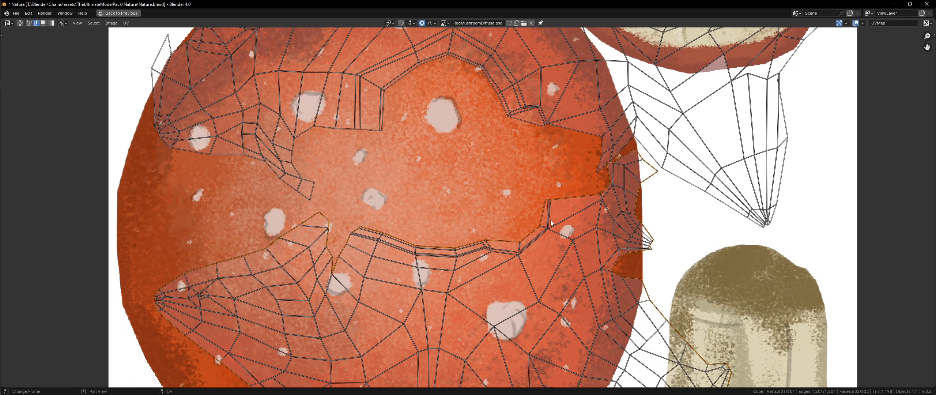
left_click(540, 219, "ctrl")
key("s")
scroll(540, 233, "up", 10)
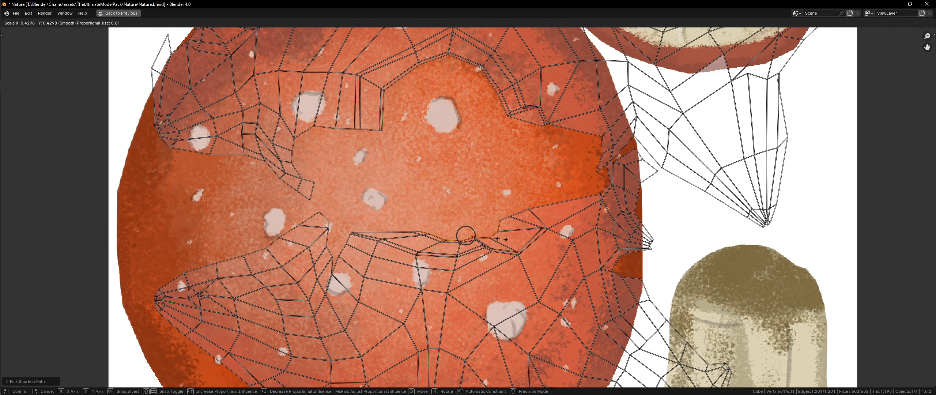
left_click(515, 234)
- Move the lower island's inner border edges up by about 0.018 to widen the rim strip
key("g")
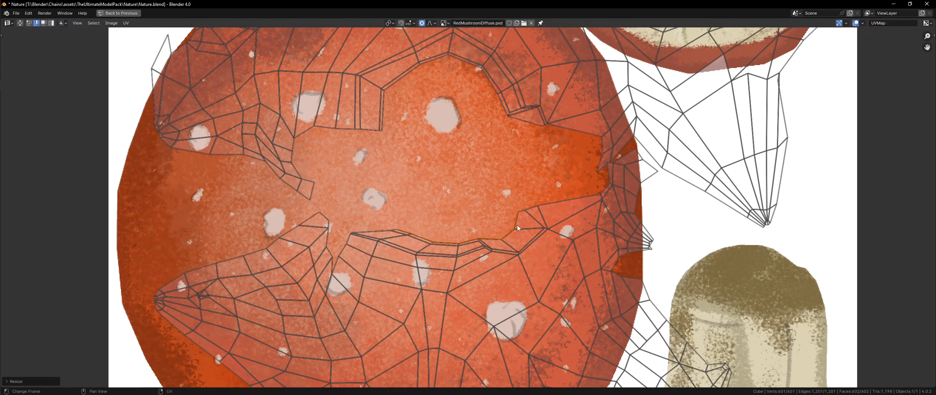
scroll(543, 232, "down", 3)
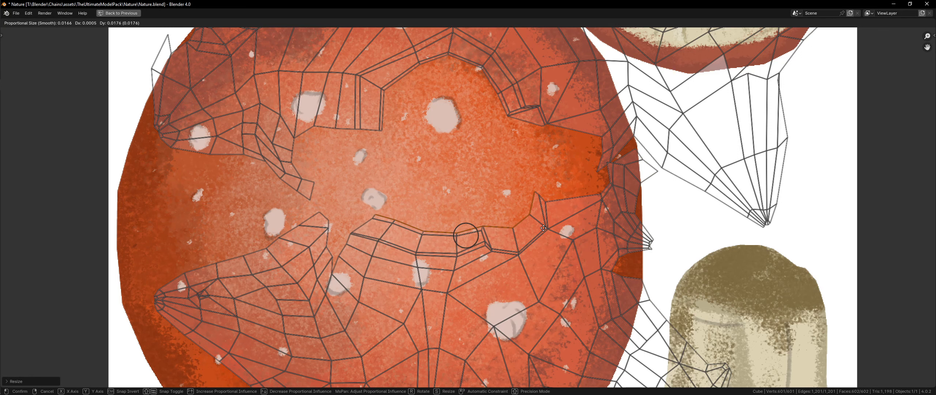
left_click(543, 227)
scroll(541, 230, "up", 2)
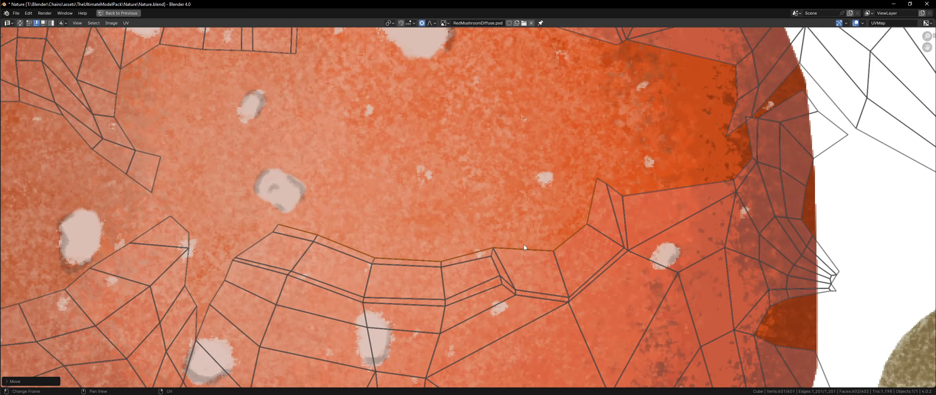
key("g")
key("Escape")
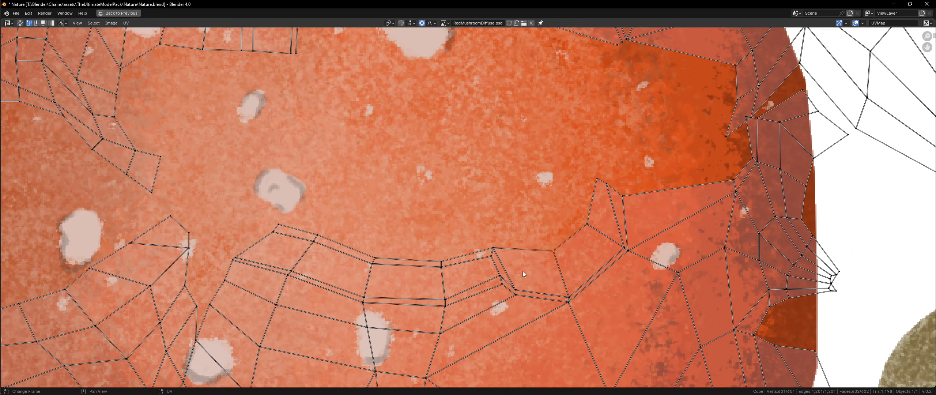
- Bring back the 3D view, synchronize the UV selection with the mesh, and deselect everything
key("3")
left_click(537, 268)
key("ctrl+space")
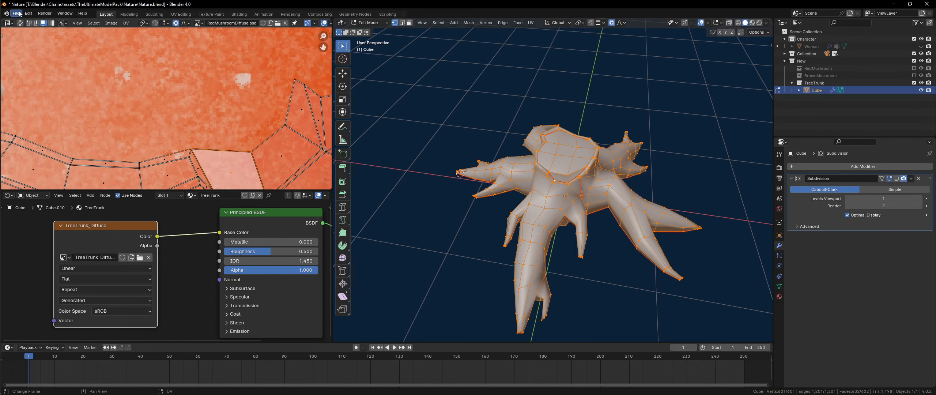
left_click(20, 23)
key("alt+a")
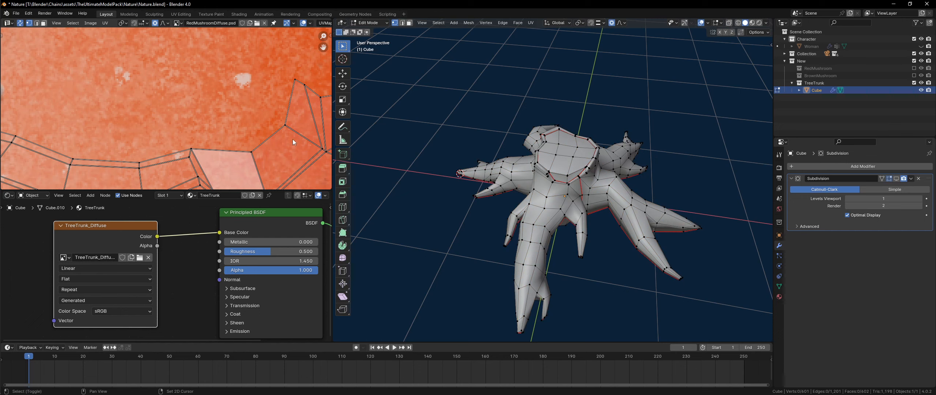
- Check which faces on the trunk's top rim match the UV faces at the right end of the lower island's inner border
key("3")
left_click(292, 151, "shift")
left_click(303, 112, "shift")
scroll(554, 168, "up", 5)
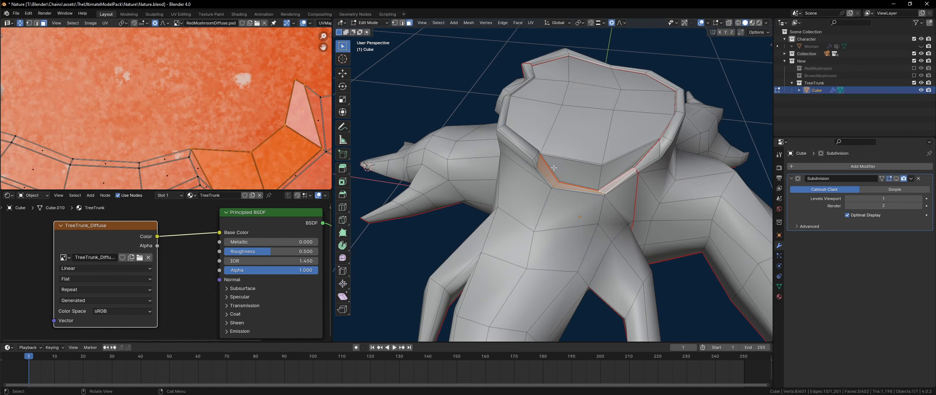
scroll(554, 168, "up", 4)
scroll(252, 163, "down", 1)
left_click(581, 163)
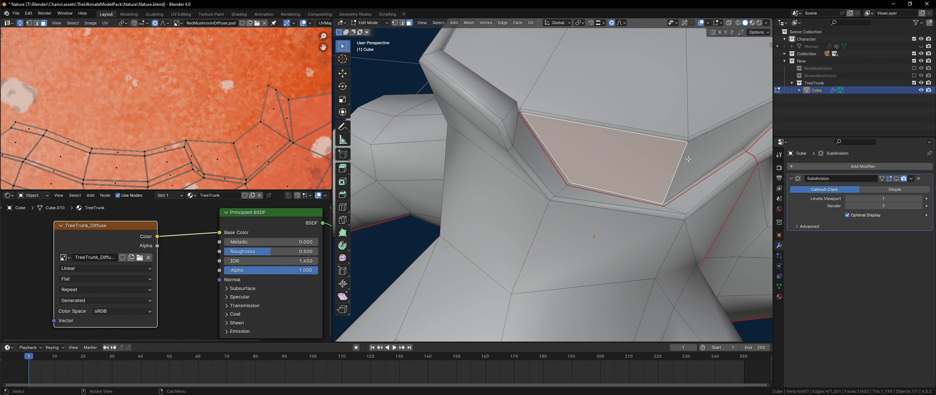
left_click(688, 158)
left_click(220, 159)
left_click(261, 148, "shift")
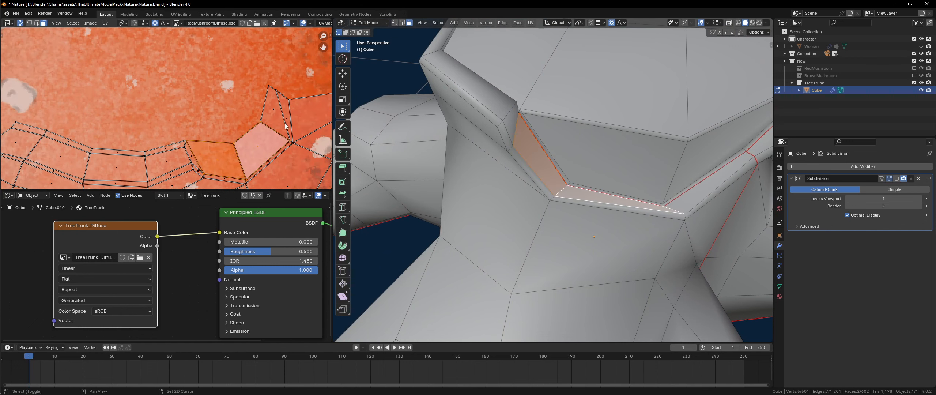
left_click(286, 127, "shift")
- Enlarge the UV editor, disable proportional editing, and reposition the top corner vertex of the narrow face at the lower island's right rim end
left_click(277, 91)
key("ctrl+space")
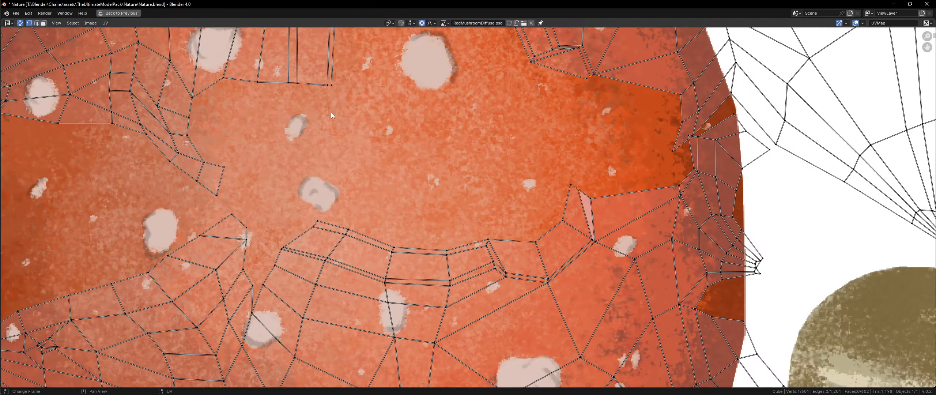
key("g")
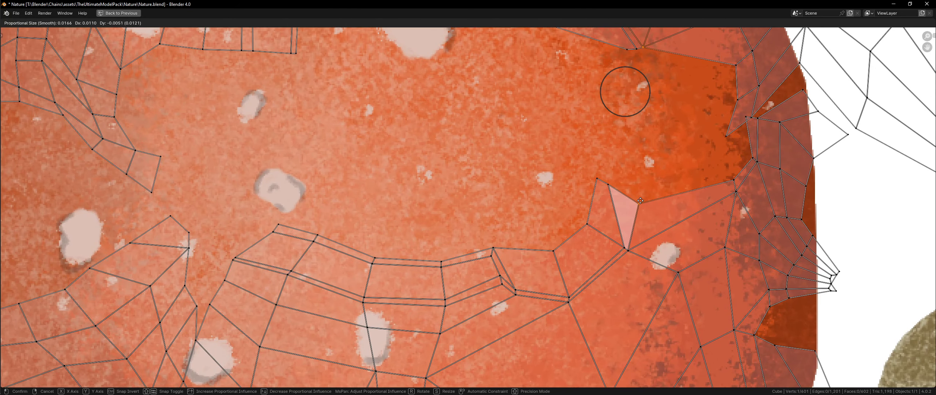
left_click(623, 196)
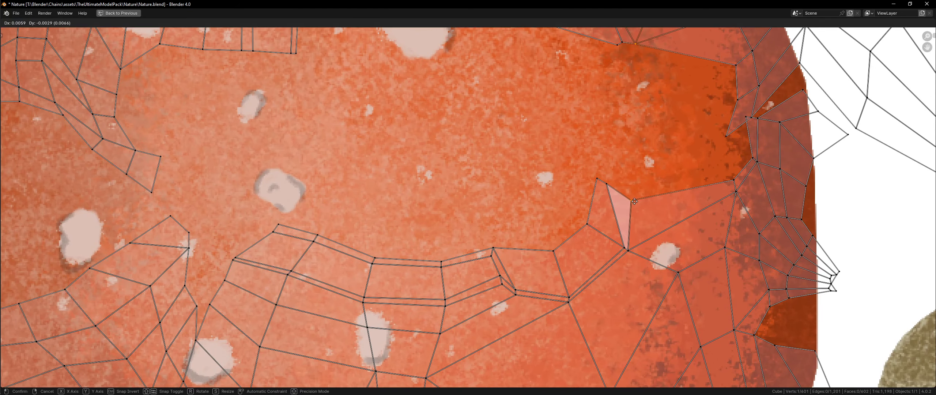
scroll(586, 202, "down", 2)
key("g")
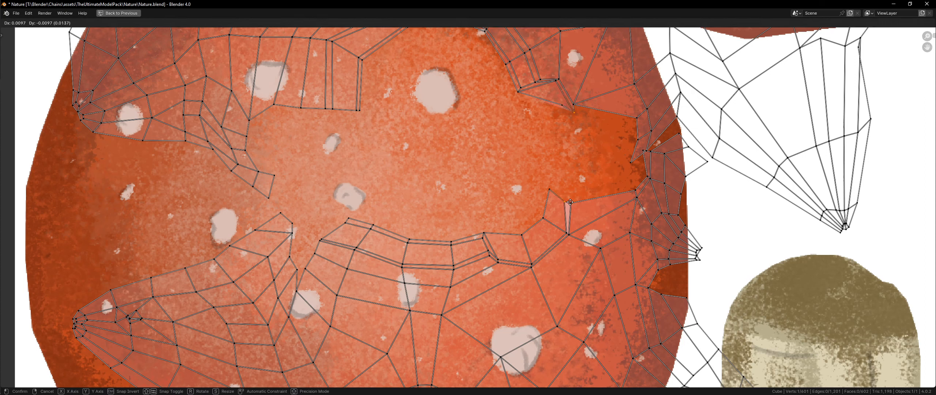
left_click(566, 199)
- Move the adjacent top corner vertex slightly down and the border vertex below it farther down to square up the rim end
left_click(549, 189)
key("g")
left_click(552, 194)
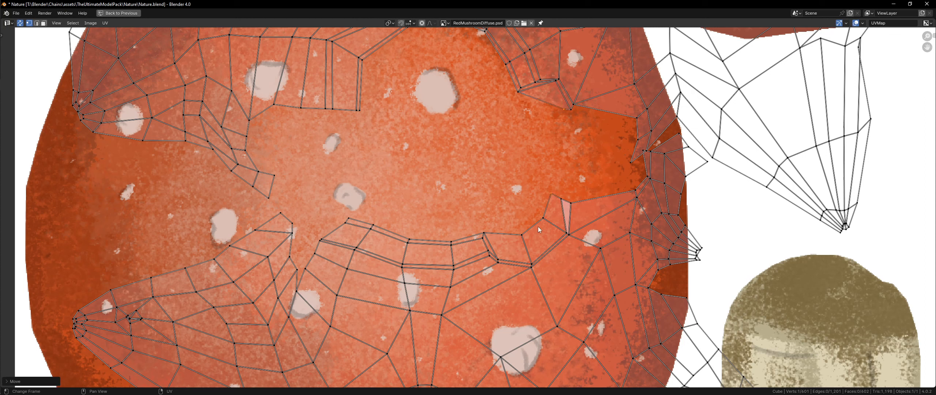
left_click(543, 218)
key("g")
left_click(546, 236)
- Select the next vertex along the lower island's inner border and move it down to smooth the rim outline
scroll(507, 194, "down", 2)
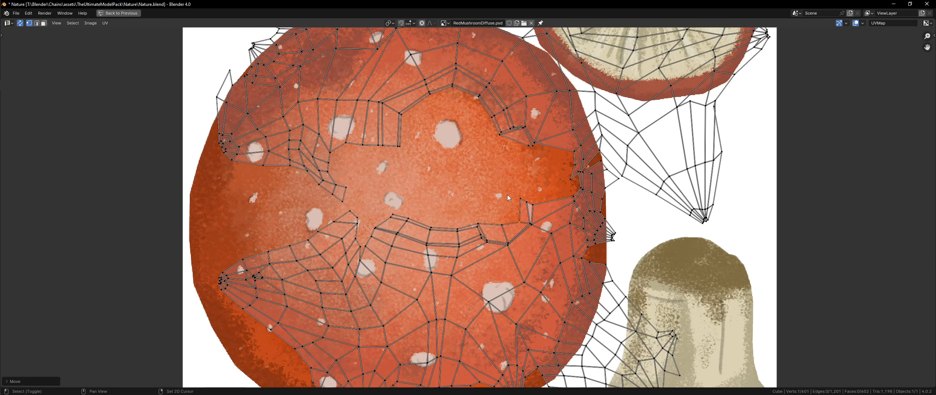
left_click(502, 226)
middle_click_drag(492, 101, 492, 192)
scroll(493, 195, "down", 3)
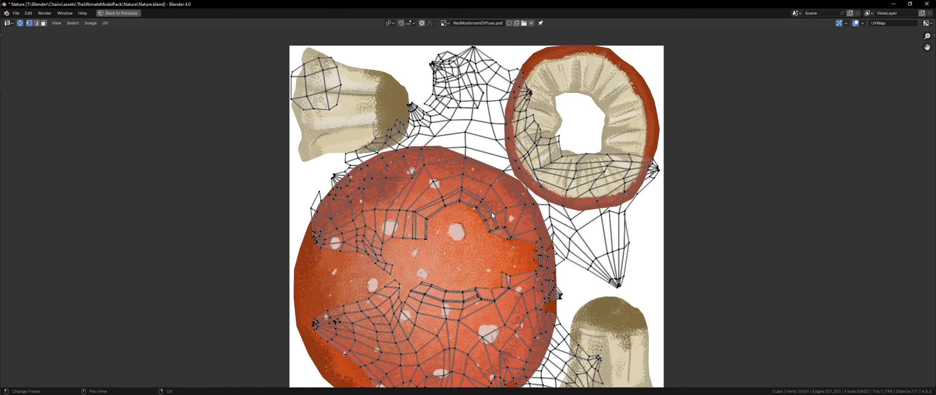
key("g")
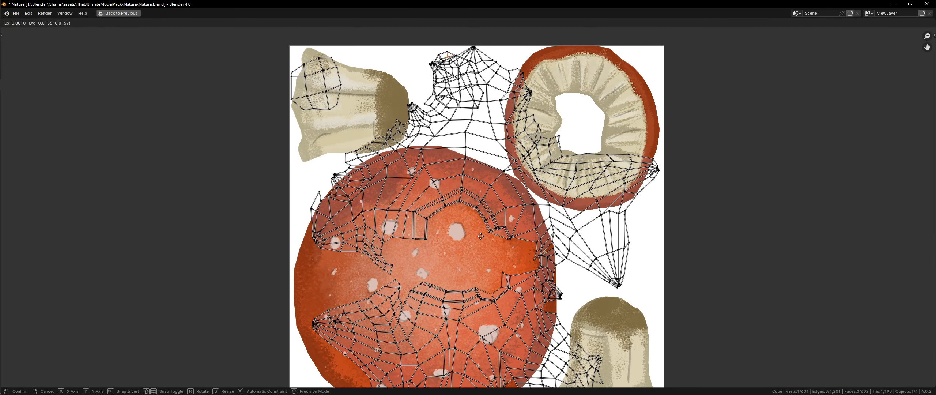
left_click(474, 251)
left_click(499, 288)
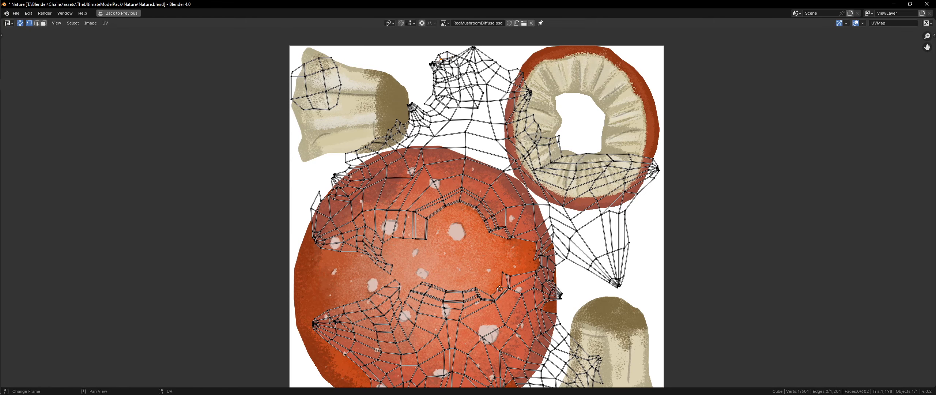
key("g")
right_click(479, 299)
key("g")
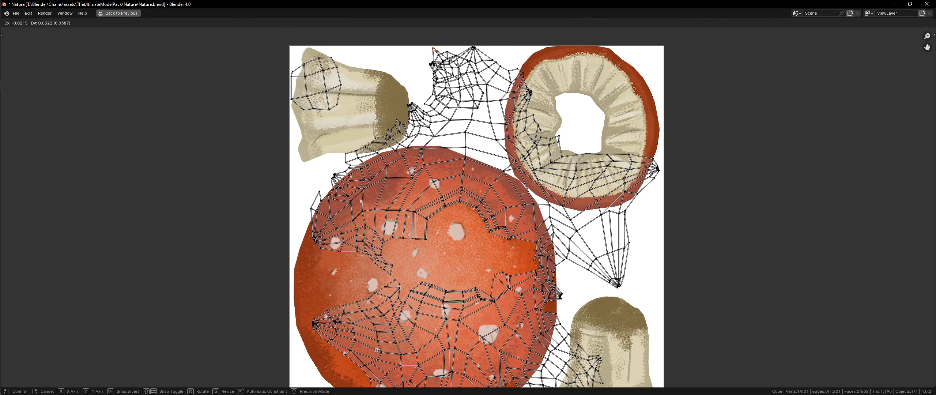
right_click(446, 89)
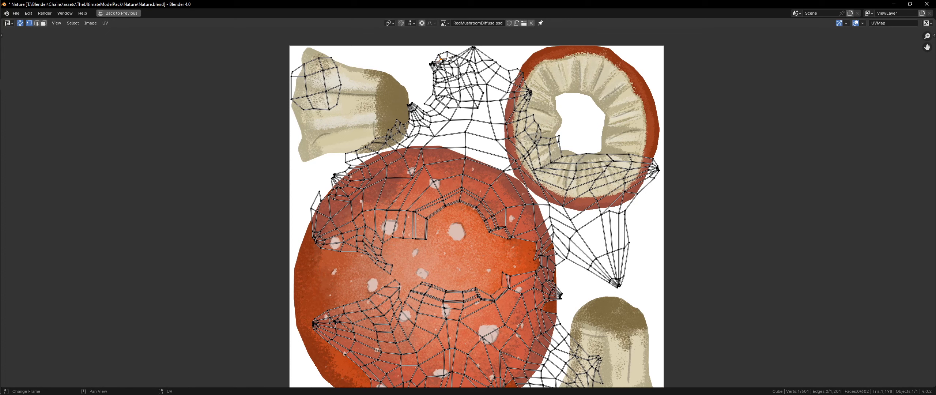
left_click(447, 58, "shift")
key("g")
key("Escape")
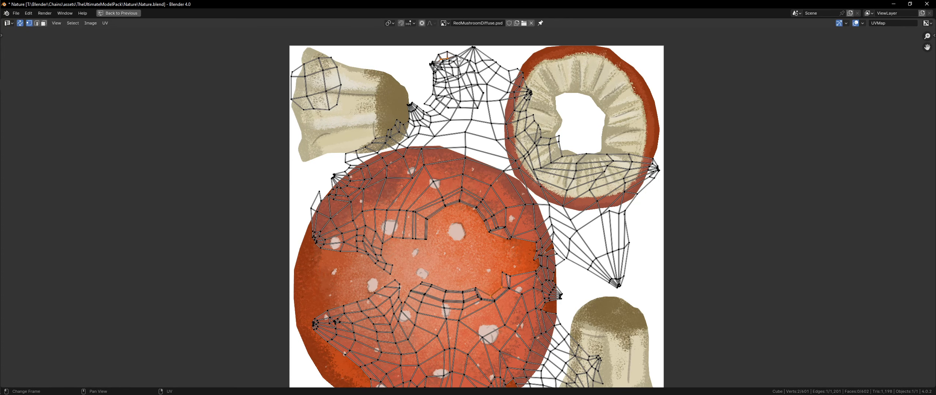
- Move the small linked stump-top UV island across the upper edge of the texture, over the dark end of the beige stem
key("3")
key("l")
key("g")
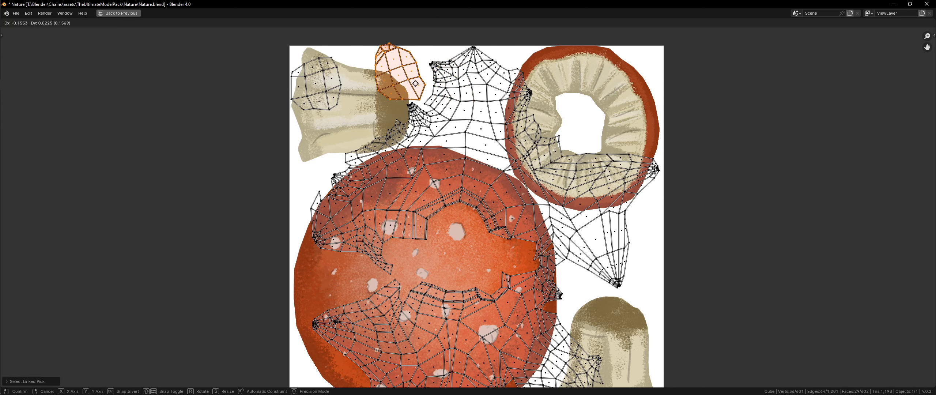
left_click(390, 98)
- Pull the first outer vertices of the folded rim faces out from the upper corner of the moved UV island
scroll(349, 62, "up", 4)
key("1")
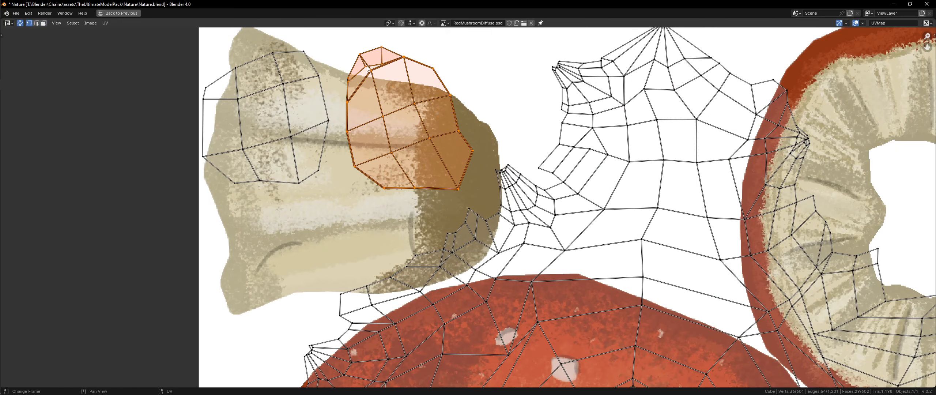
left_click(366, 67)
key("g")
left_click(342, 56)
left_click(350, 78)
key("g")
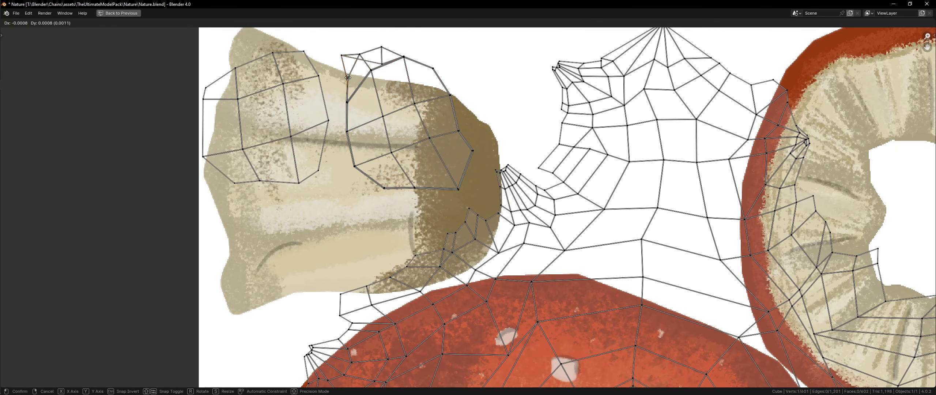
left_click(332, 59)
- Reposition the remaining vertices of the folded rim faces so they unfold outside the island's main outline
left_click(384, 64)
key("g")
left_click(367, 45)
middle_click_drag(368, 48, 395, 129)
key("g")
left_click(404, 122)
left_click(371, 134)
key("g")
left_click(374, 120)
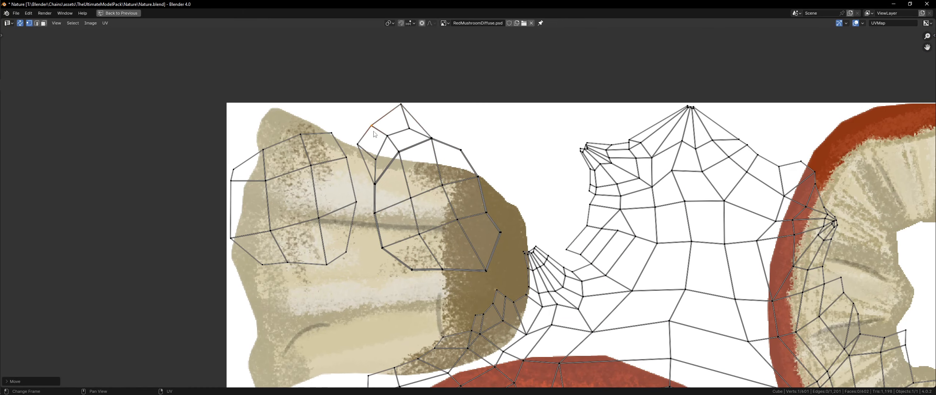
- Select the unfolded rim faces in the UV layout to identify which faces of the stump's notch they belong to
key("3")
left_click(373, 142)
key("ctrl+space")
scroll(517, 180, "down", 1)
scroll(563, 176, "down", 5)
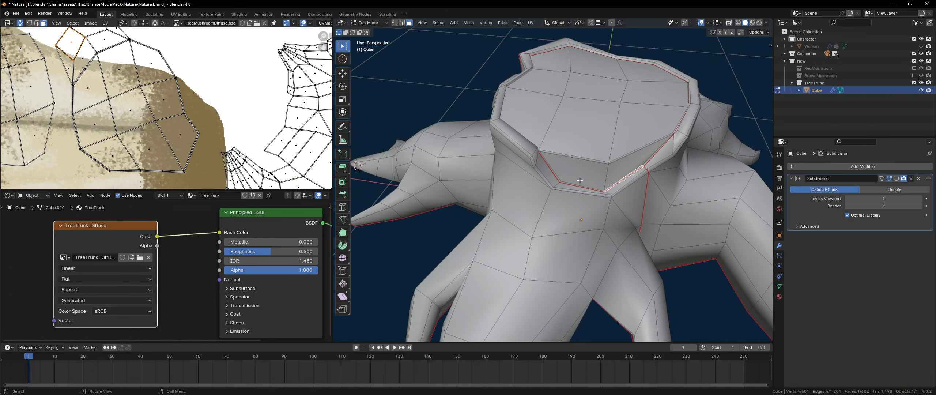
scroll(578, 179, "up", 5)
left_click(88, 58)
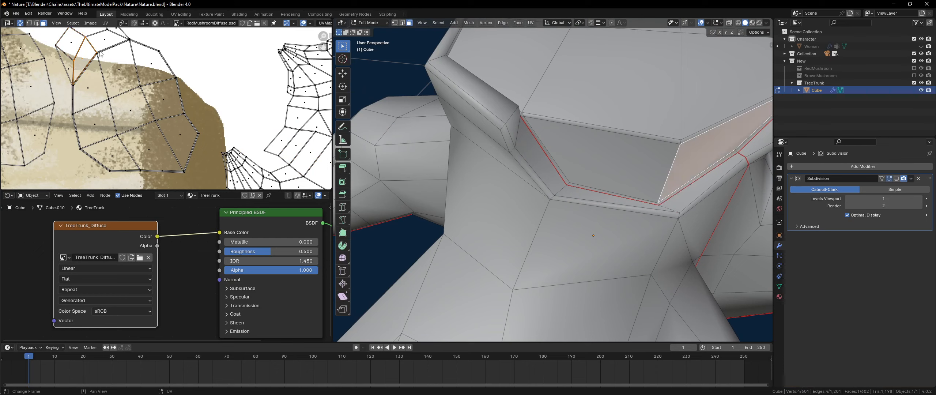
left_click(103, 47)
middle_click_drag(103, 47, 201, 104)
- Move the outer vertices of the notch faces closer to the island's border so they form a narrow strip
key("1")
left_click(149, 103)
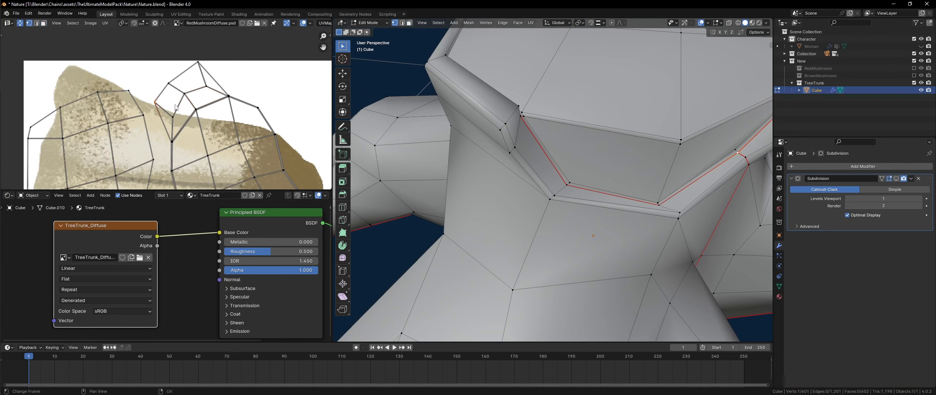
key("g")
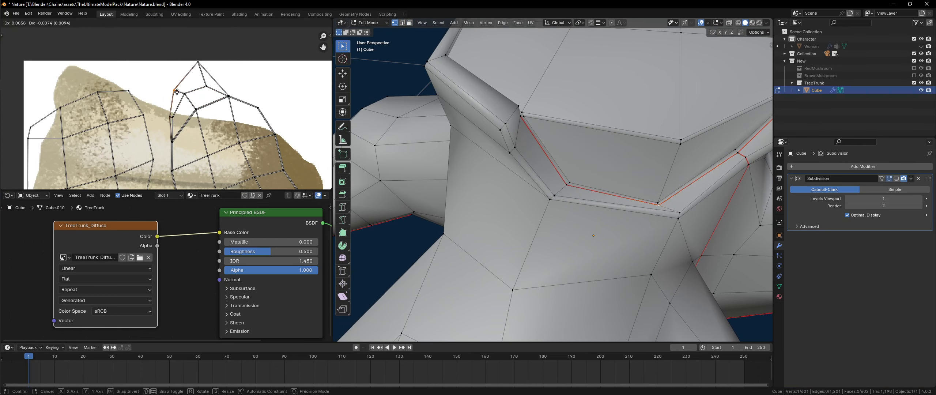
left_click(244, 124)
left_click(200, 65)
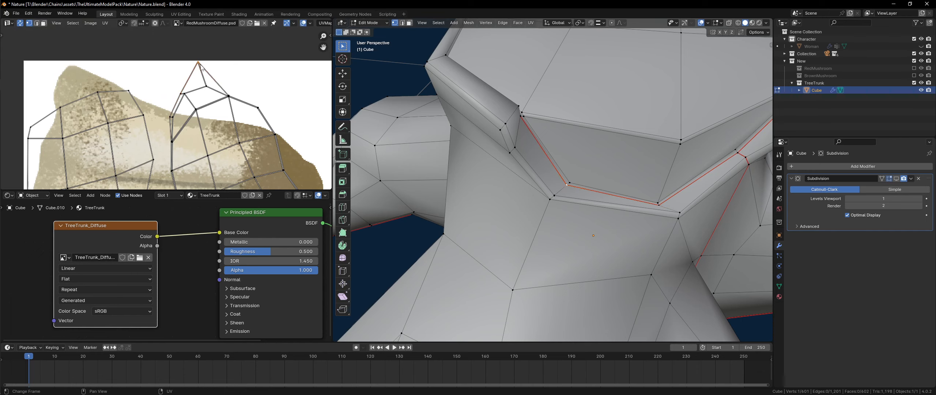
key("g")
left_click(184, 94)
left_click(183, 91)
key("g")
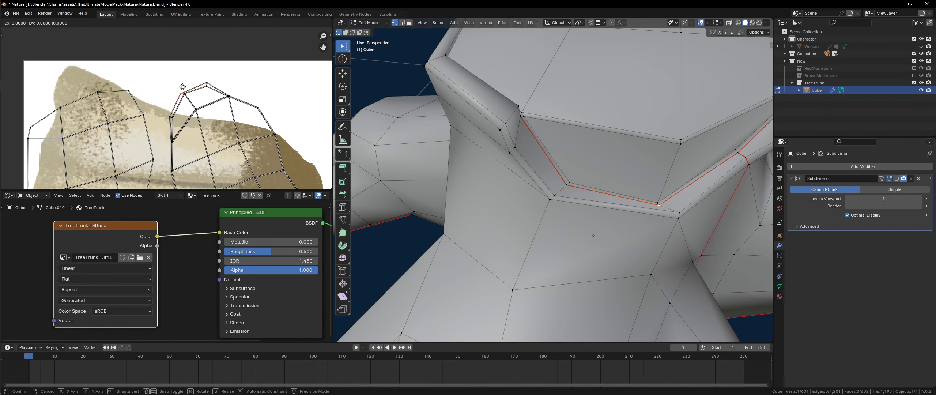
left_click(195, 67)
- Select the two wall faces inside the stump's notch and check where they lie in the UV layout
key("3")
left_click(603, 161)
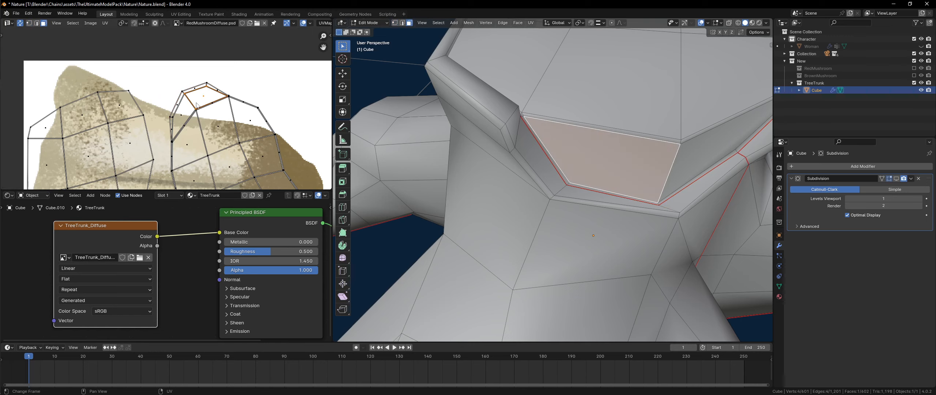
left_click(717, 164, "shift")
middle_click_drag(716, 164, 676, 178)
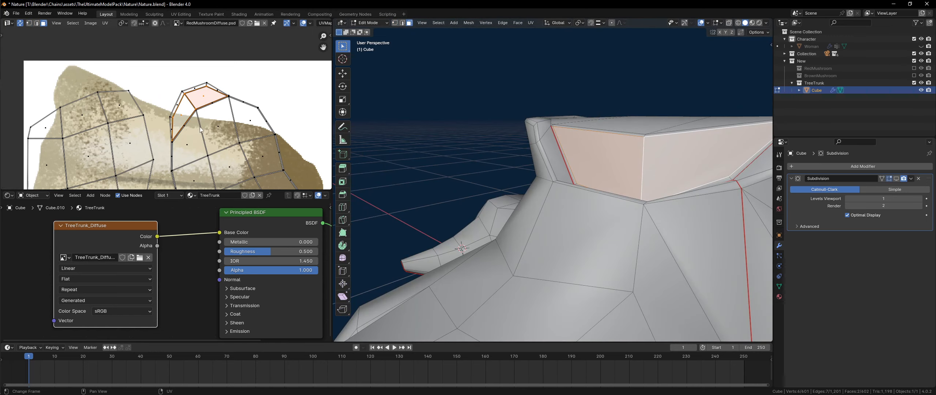
scroll(202, 130, "down", 2)
key("ctrl+space")
scroll(402, 219, "down", 2)
middle_click_drag(509, 309, 362, 157)
scroll(457, 318, "up", 3)
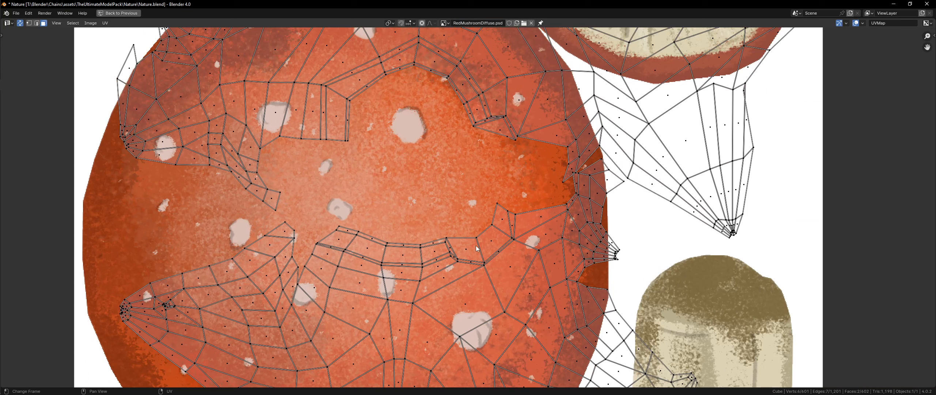
left_click(468, 253)
key("s")
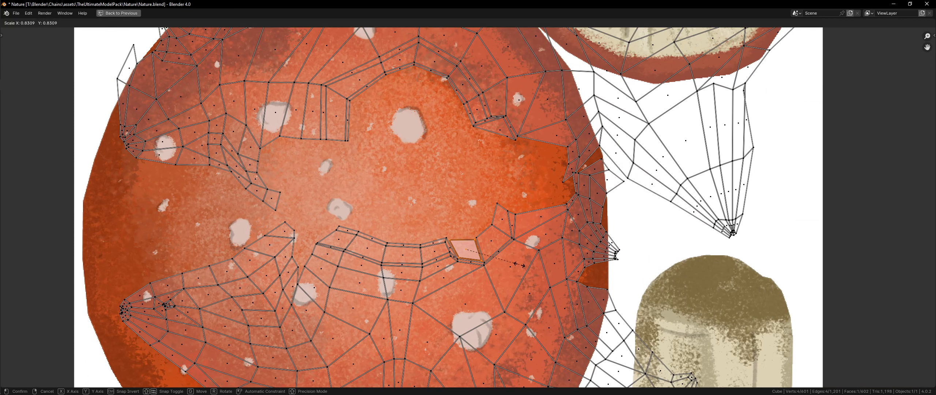
right_click(494, 256)
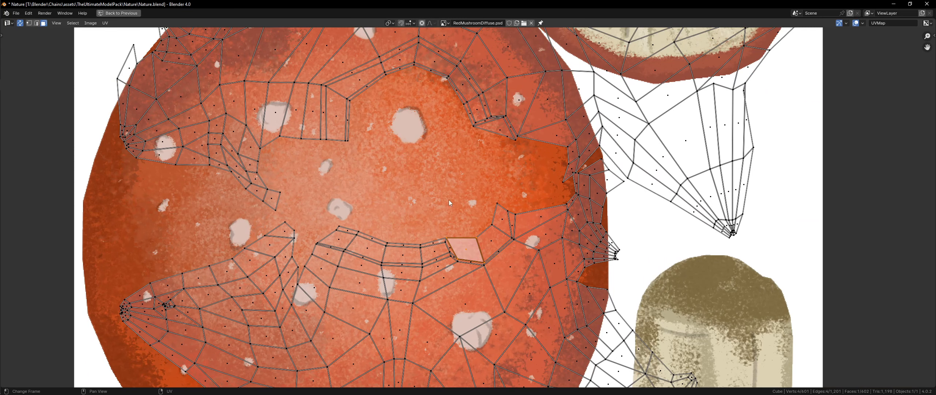
- Try to shift the tightly bunched vertices near the pointed root end of the large lower UV island
scroll(362, 250, "down", 3)
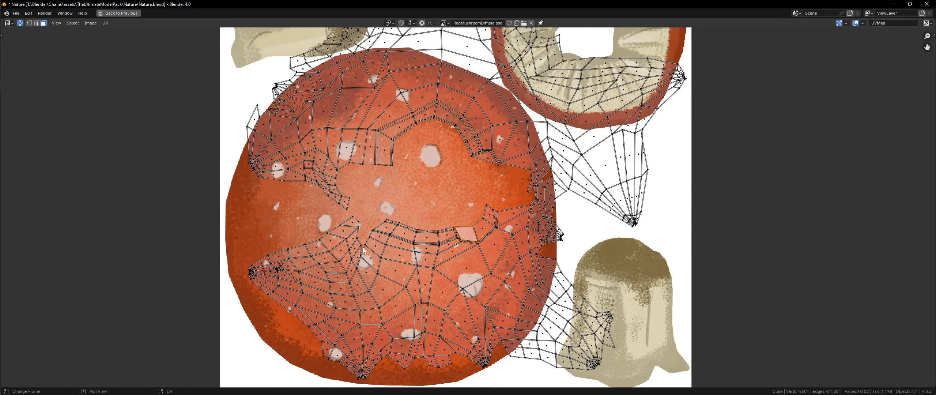
middle_click_drag(372, 268, 500, 213)
scroll(448, 211, "up", 3)
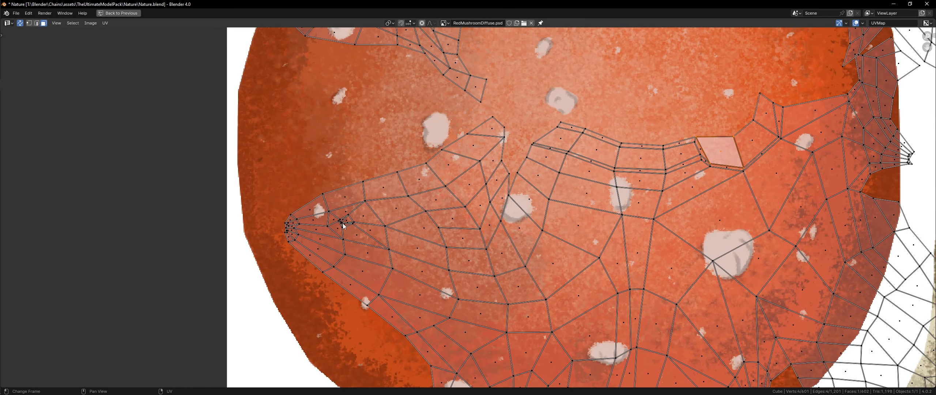
key("1")
left_click(343, 225)
key("g")
left_click(348, 224)
- Locate the faces of the bunched UV cluster on the model and examine the small root branch they form
key("c")
key("Escape")
key("ctrl+space")
scroll(547, 252, "down", 7)
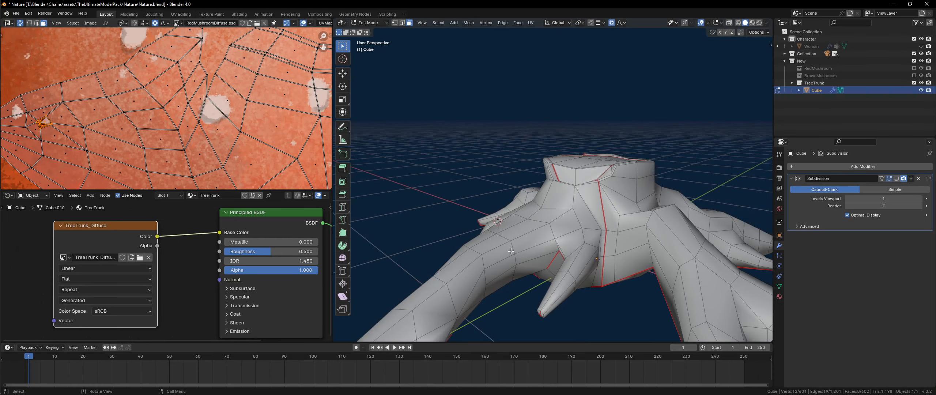
key("KP_Decimal")
scroll(484, 189, "down", 6)
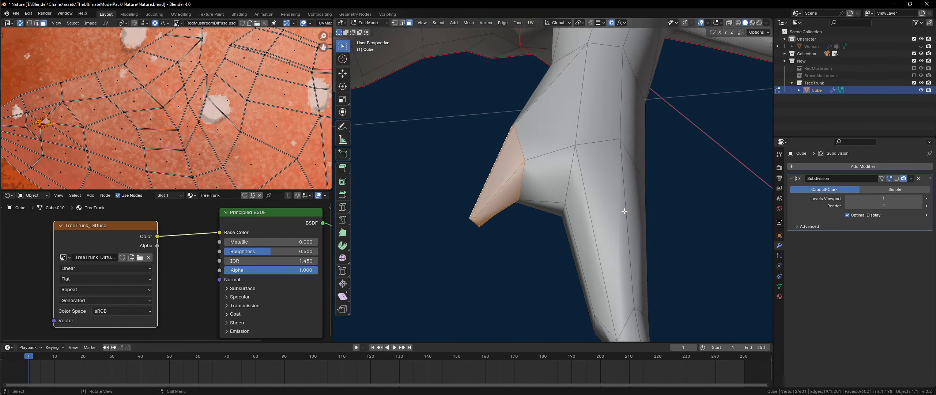
middle_click_drag(530, 214, 515, 156)
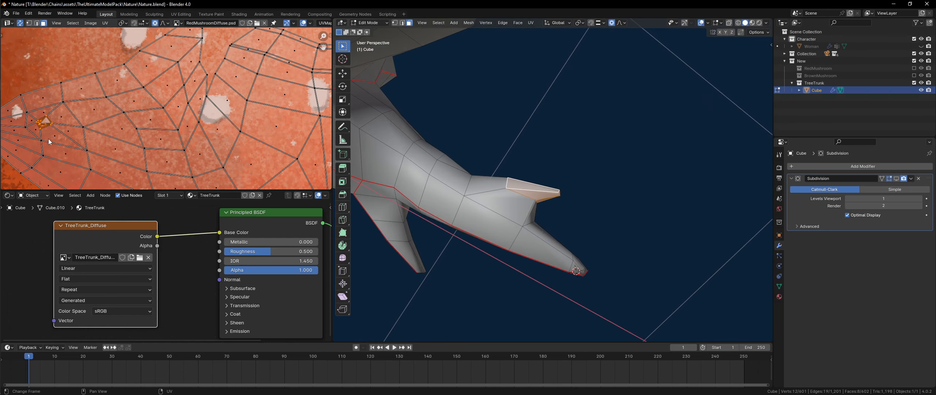
scroll(58, 129, "down", 5)
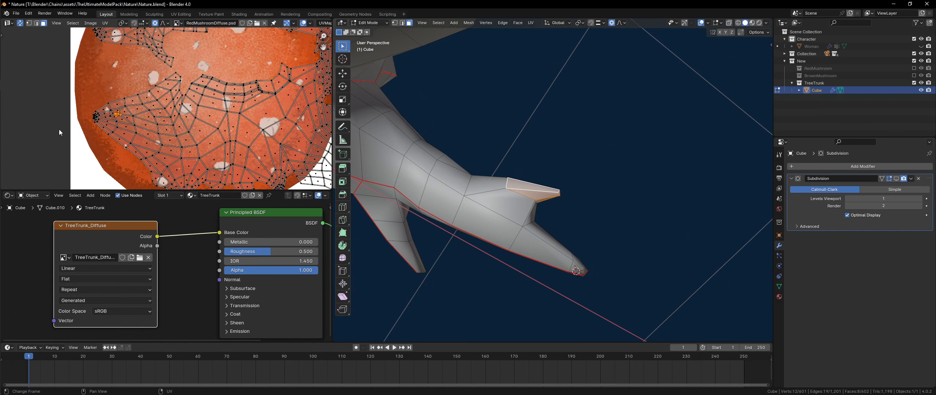
scroll(104, 152, "down", 1)
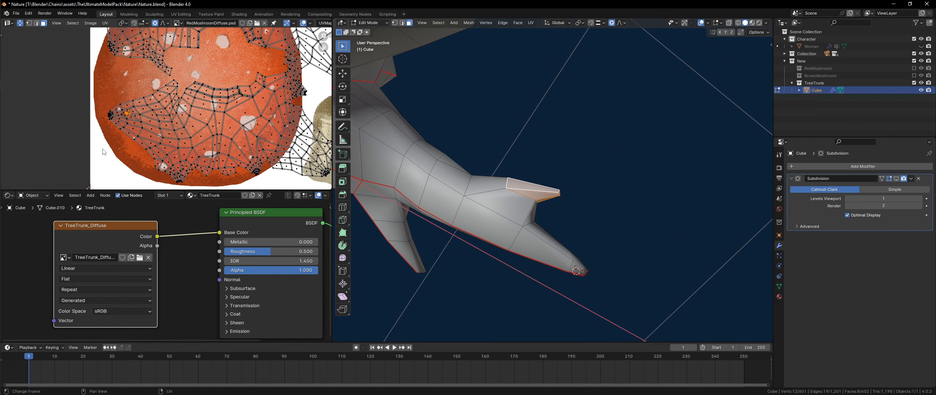
- Mark a seam along the edges running from the root's existing seam to the tip of its small branch
key("2")
left_click(458, 216)
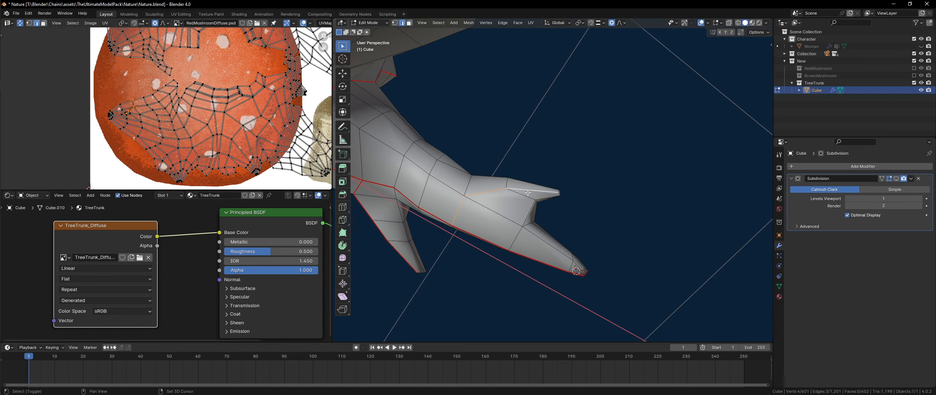
middle_click_drag(558, 203, 526, 253)
right_click(537, 248)
left_click(538, 248)
- Select the whole linked half of the tree trunk bounded by the seams and unwrap it again
key("alt+a")
key("l")
middle_click_drag(493, 213, 566, 254)
key("u")
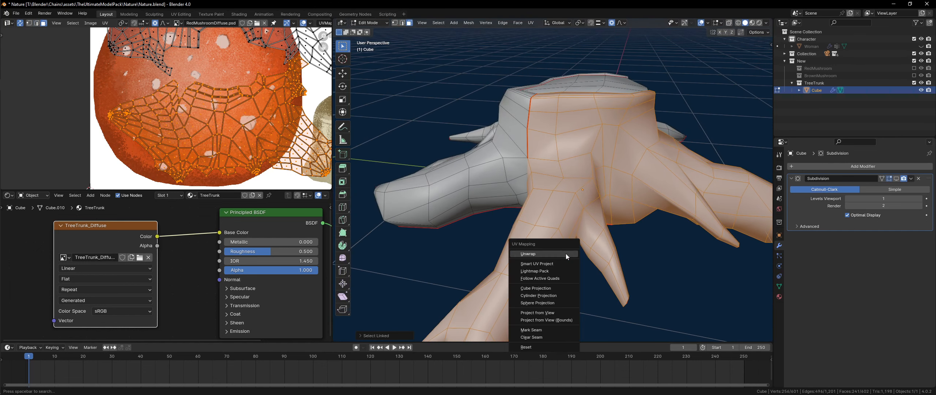
left_click(551, 250)
- Rotate, move and slightly scale down the newly unwrapped trunk island to lie across the lower part of the texture
scroll(229, 114, "down", 2)
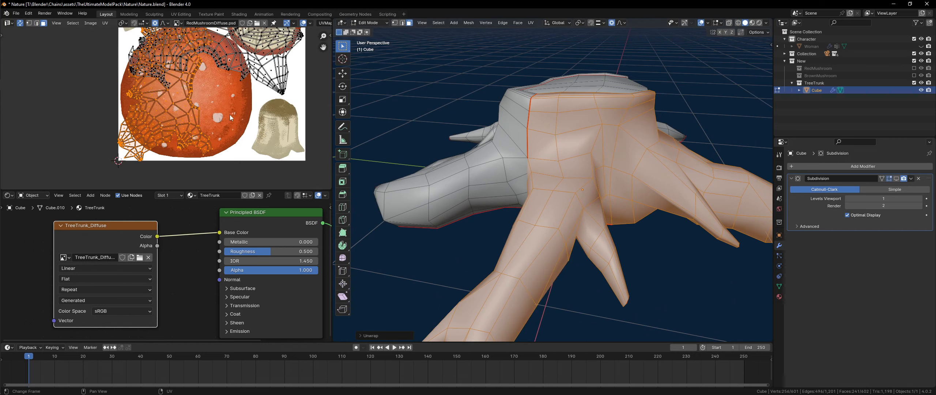
key("r")
left_click(196, 33)
key("g")
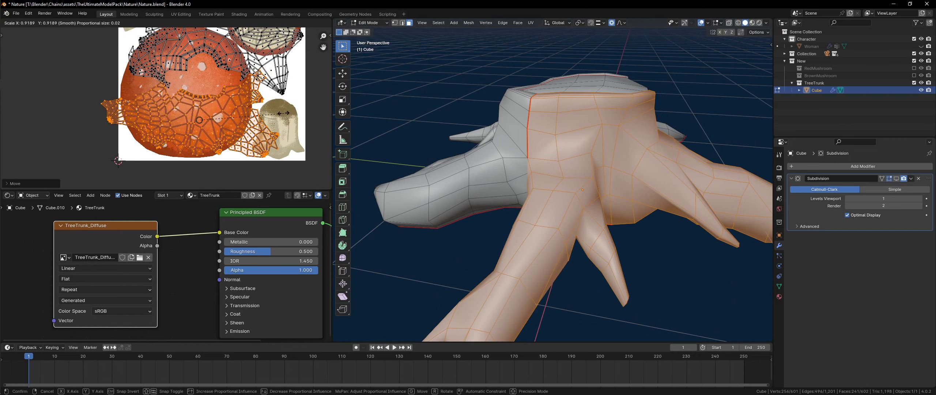
left_click(289, 113)
key("r")
left_click(292, 117)
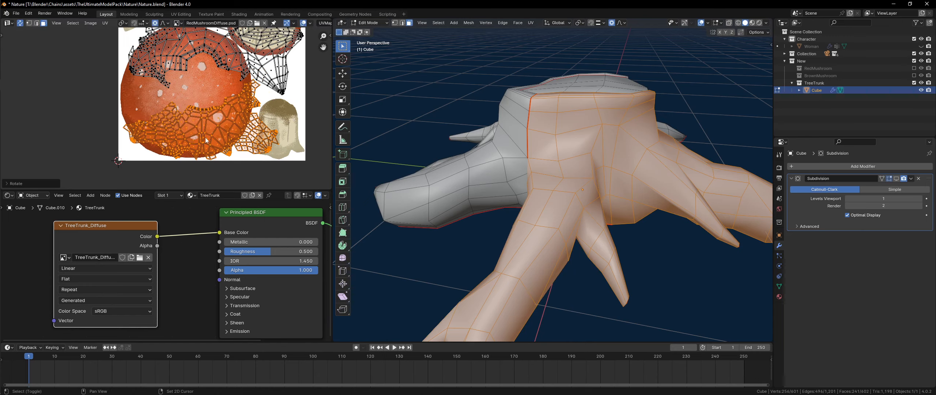
- Move the upper root-tip vertex cluster at the trunk island's outer end upward with smooth proportional falloff to spread its faces
scroll(250, 99, "up", 3)
key("ctrl+space")
scroll(495, 160, "up", 5)
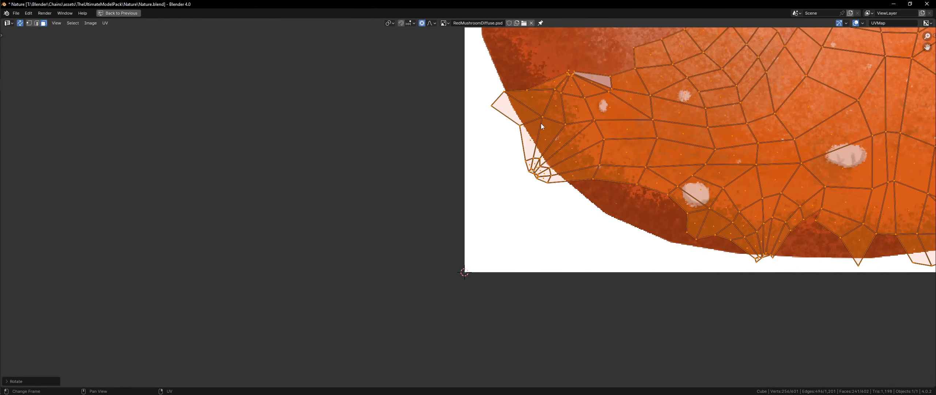
key("1")
left_click_drag(557, 66, 585, 84)
middle_click_drag(597, 85, 545, 177)
key("g")
scroll(540, 163, "down", 17)
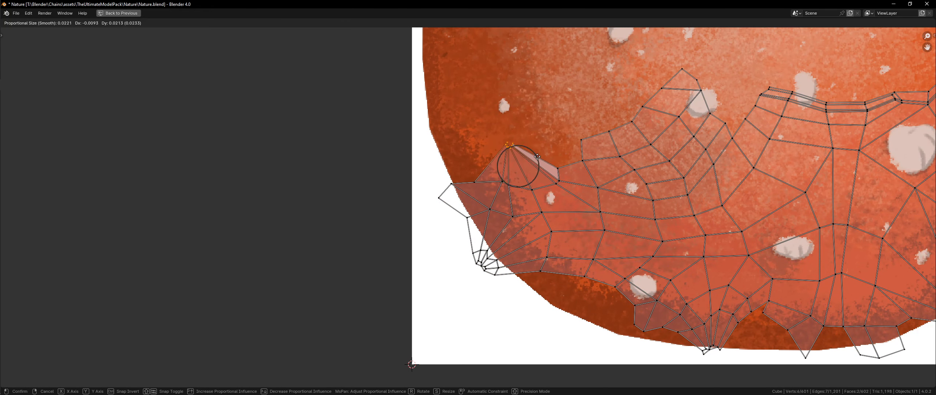
scroll(538, 155, "down", 2)
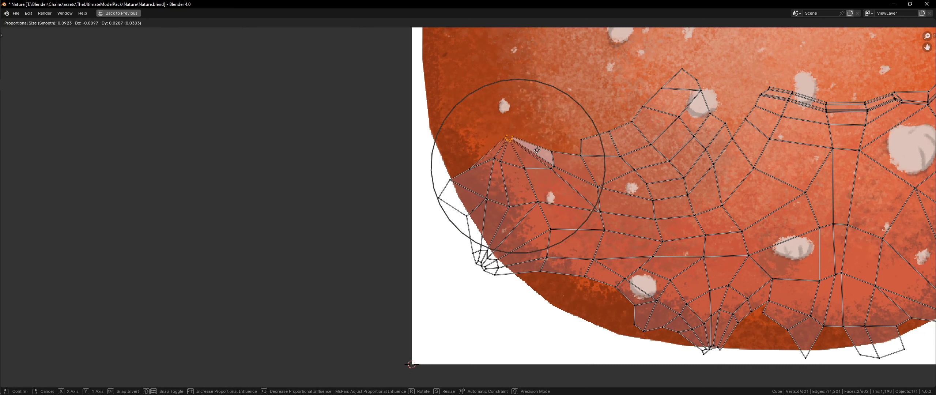
left_click(537, 152)
- Pull the lower root-tip cluster at the same end of the trunk island outward and down with proportional falloff
left_click_drag(443, 247, 510, 293)
key("g")
scroll(498, 318, "down", 5)
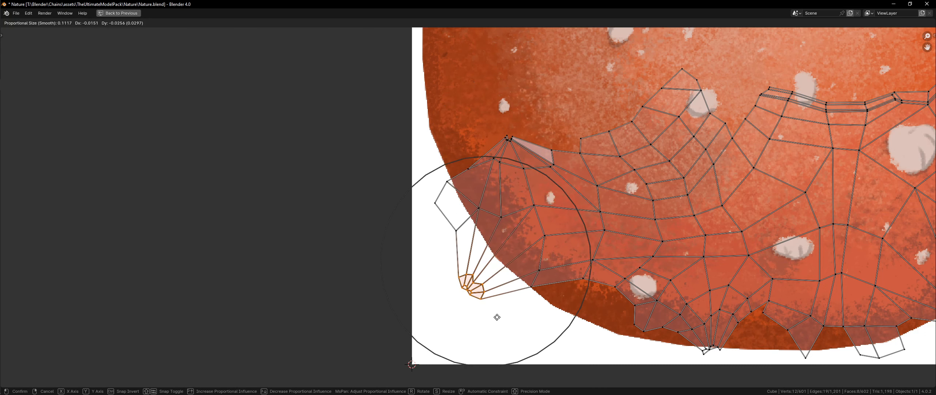
left_click(489, 328)
- Pull the root-tip cluster on the trunk island's lower edge down past the texture border with a wider proportional falloff
middle_click_drag(526, 241, 408, 183, "shift")
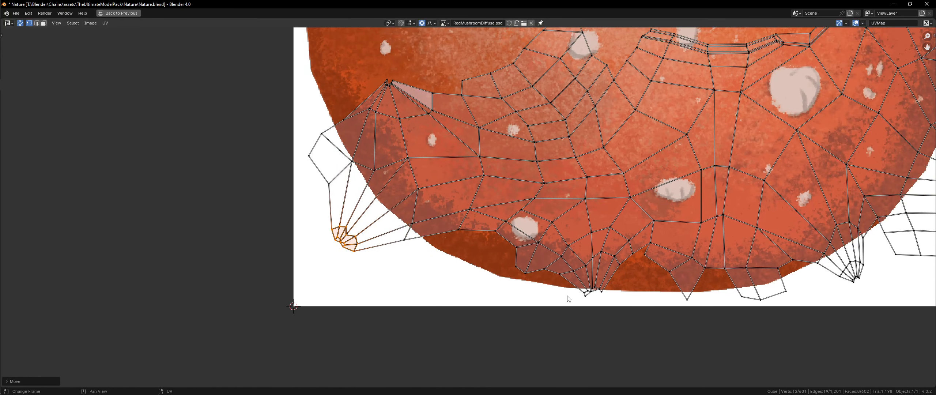
left_click_drag(569, 299, 622, 276)
key("g")
scroll(618, 285, "down", 4)
scroll(612, 309, "up", 3)
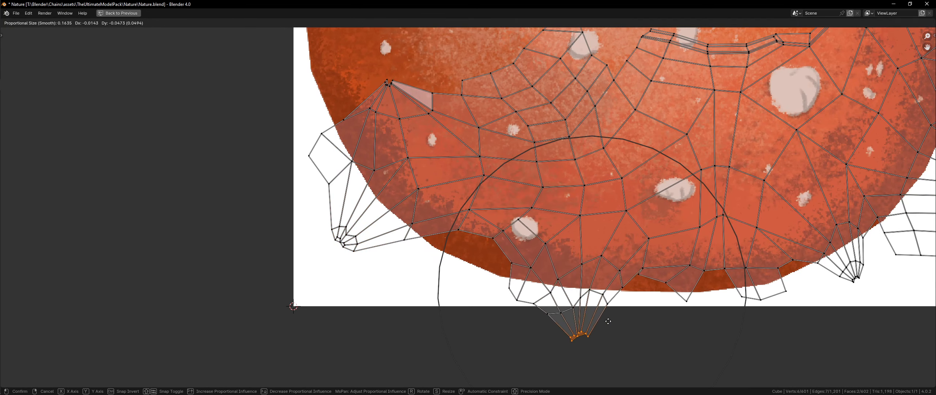
left_click(608, 344)
- Pull the next root-tip cluster on the trunk island's lower edge down past the texture border with a proportional size of about 0.29
middle_click_drag(829, 305, 663, 285)
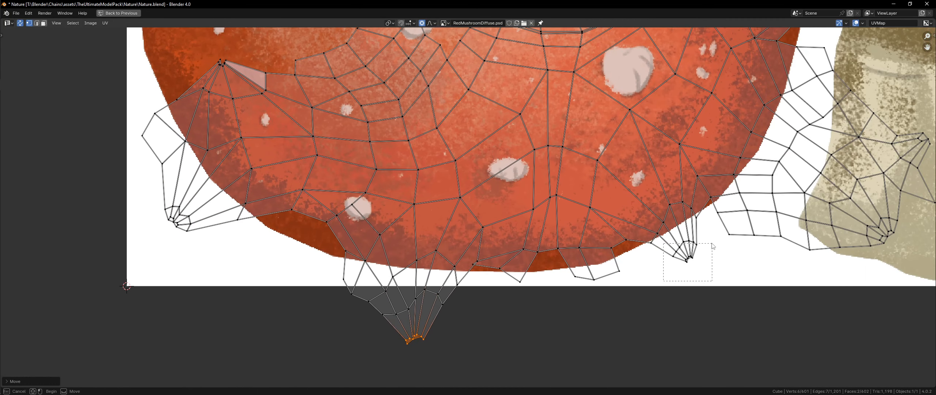
left_click_drag(712, 246, 712, 245)
key("g")
scroll(712, 267, "down", 3)
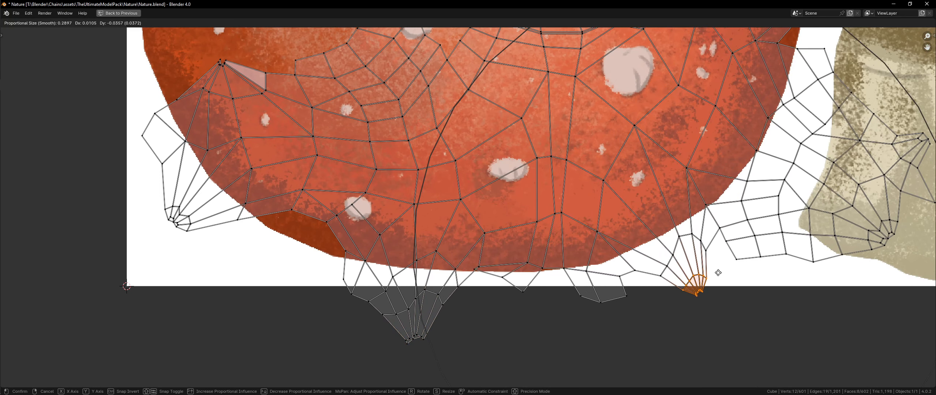
left_click(719, 273)
- Pull the root-tip cluster at the trunk island's lower outer corner down and outward with the same wide proportional falloff
middle_click_drag(718, 272, 428, 282)
left_click_drag(579, 264, 617, 222)
key("g")
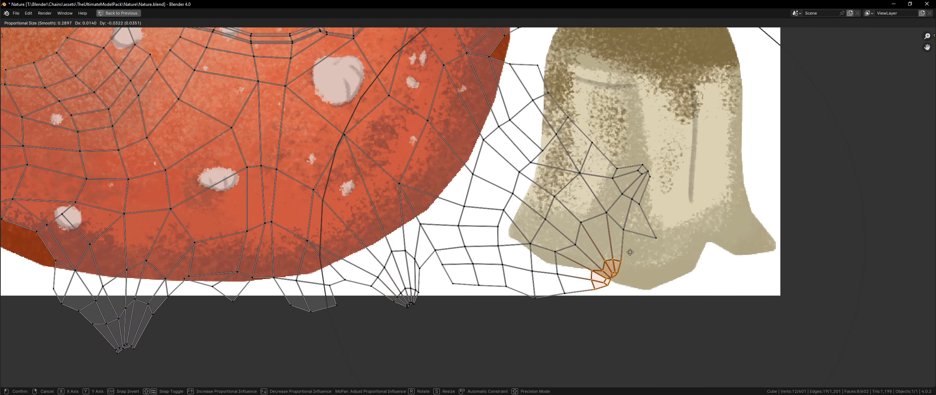
left_click(630, 251)
- Move the root-tip cluster above that corner up and outward with the proportional size reduced to about 0.135
left_click_drag(657, 157, 620, 196)
key("g")
scroll(582, 216, "up", 8)
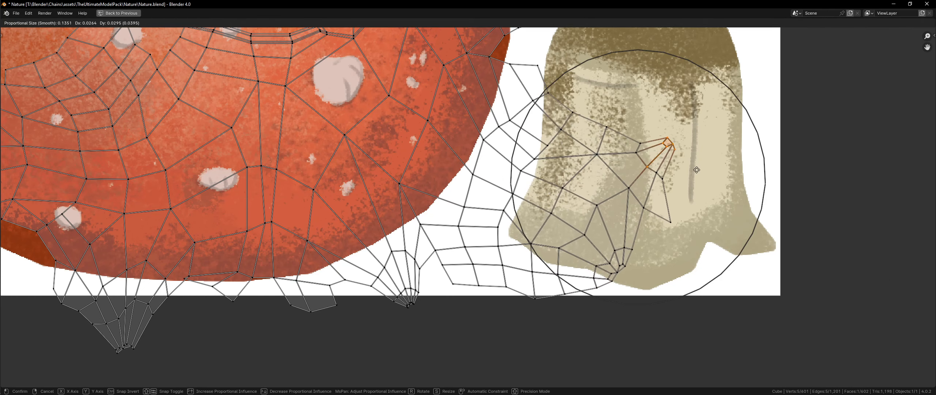
left_click(598, 202)
- Pull the compressed root-tip cluster beside the red cap's outer edge outward over the brown stem top with proportional falloff
middle_click_drag(598, 202, 632, 349)
left_click_drag(536, 145, 616, 205)
key("g")
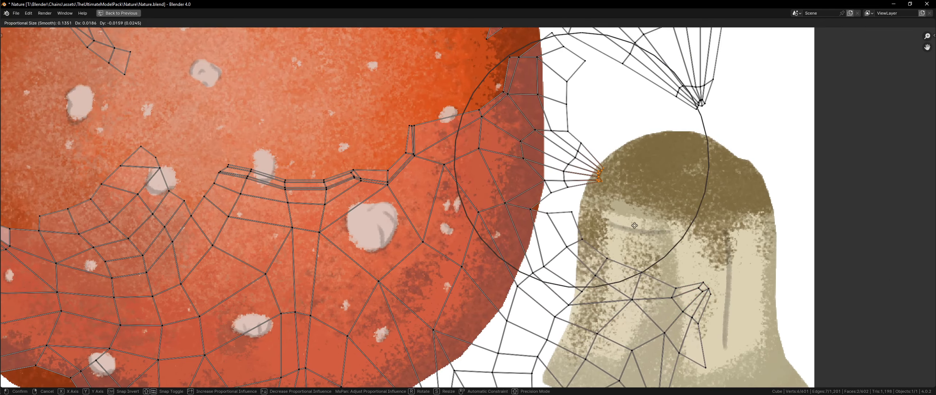
left_click(636, 225)
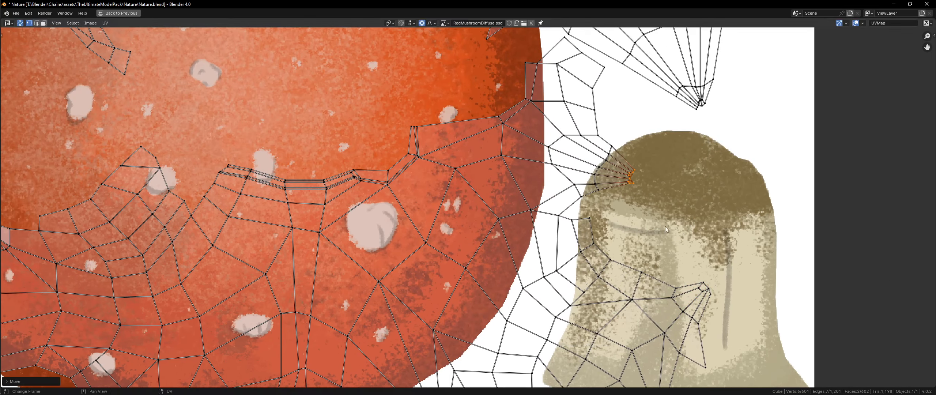
scroll(628, 218, "down", 4)
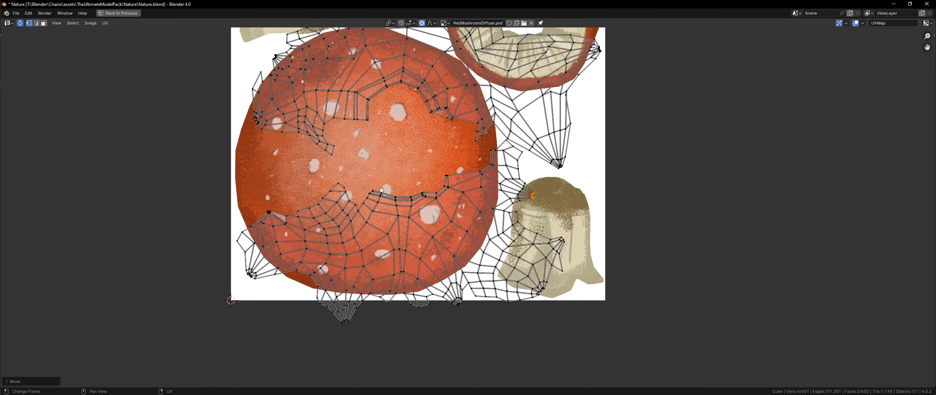
key("alt+a")
scroll(374, 187, "up", 4)
key("2")
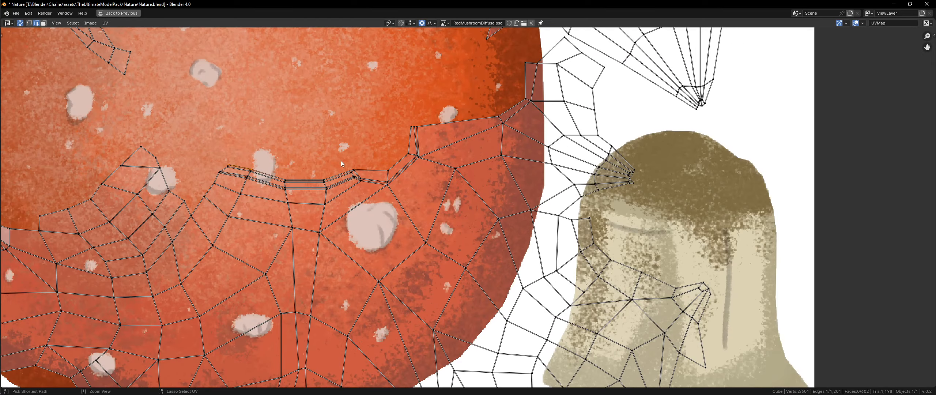
scroll(344, 168, "down", 8)
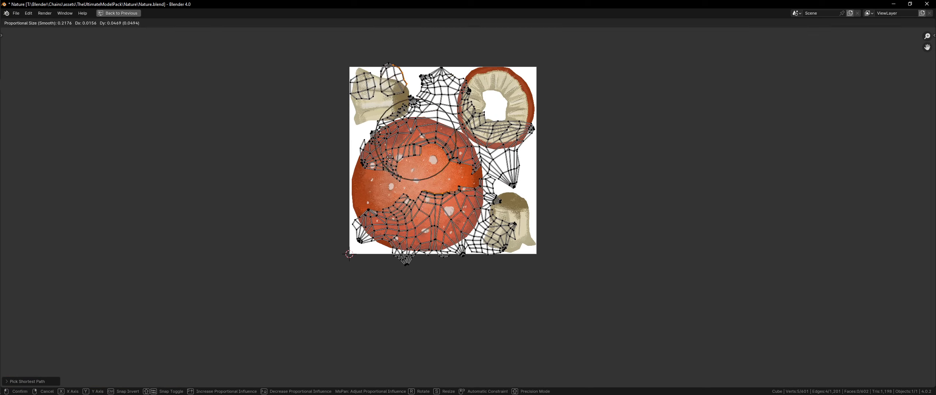
scroll(383, 168, "up", 5)
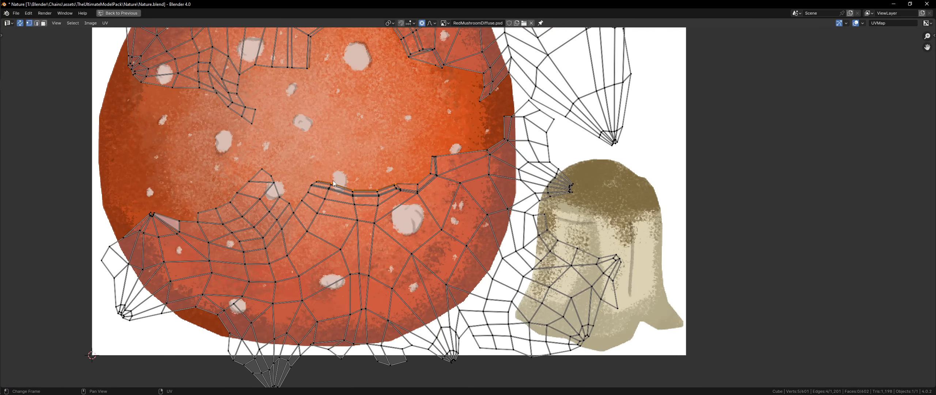
- Select the strip of four thin rim faces along the middle of the trunk island's upper edge in face mode
scroll(316, 172, "up", 3)
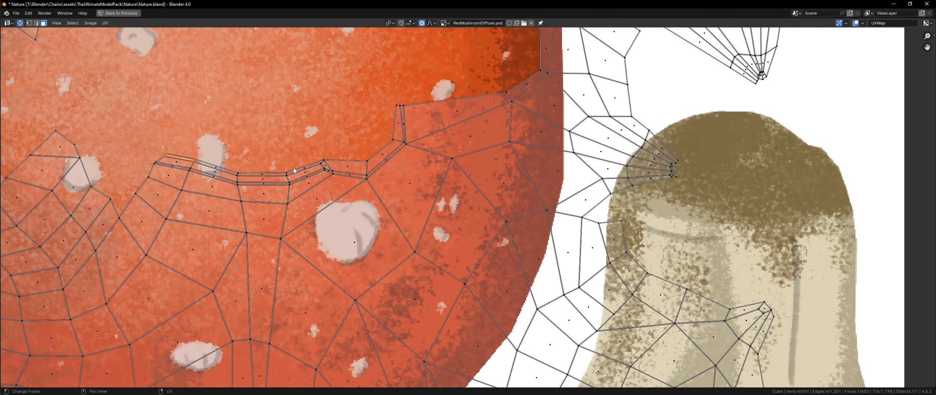
left_click(310, 170, "ctrl")
scroll(301, 163, "down", 8)
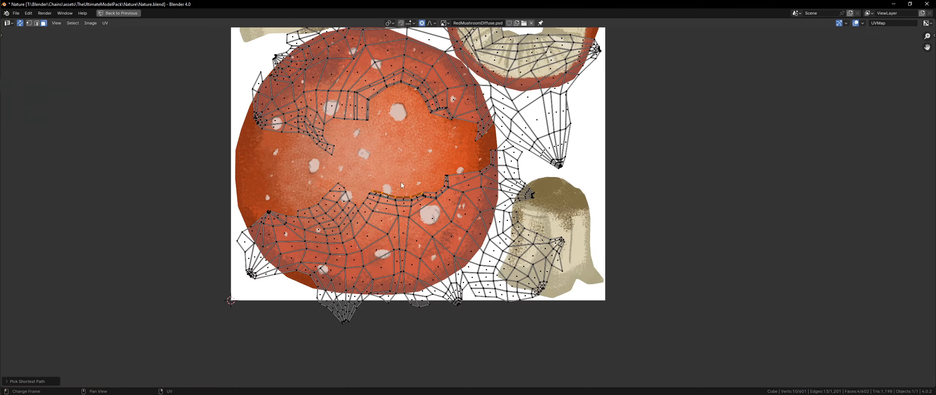
key("s")
key("g")
scroll(418, 167, "up", 6)
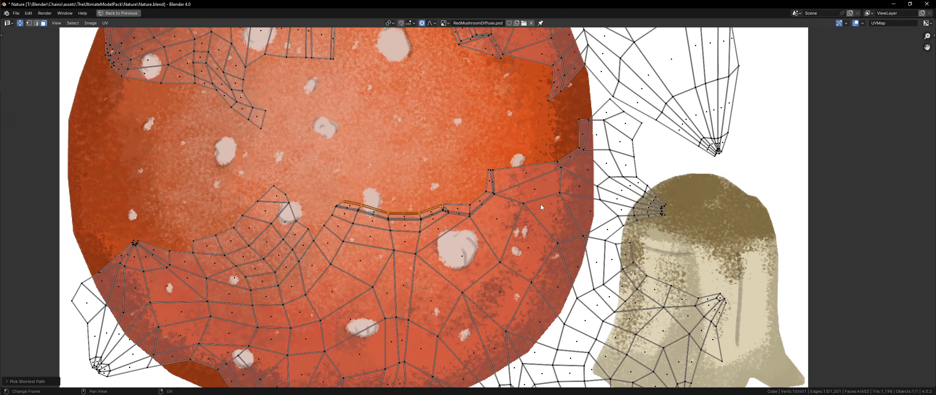
right_click(540, 193)
key("g")
right_click(478, 178)
left_click(431, 25)
left_click(399, 38)
key("g")
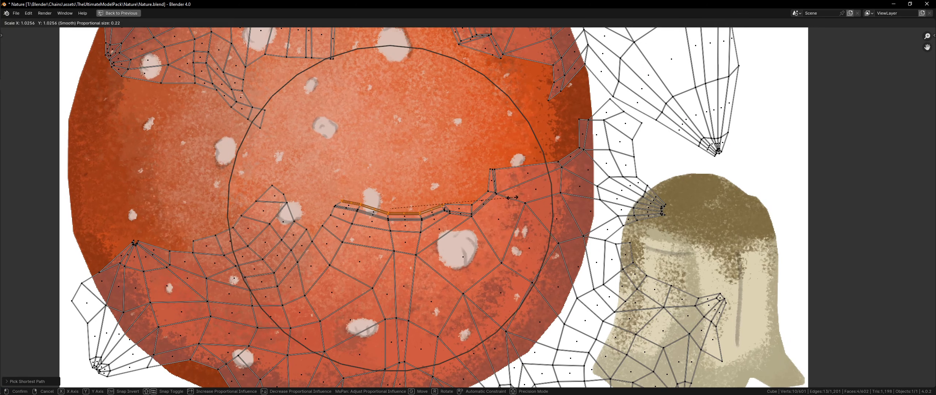
scroll(512, 200, "up", 4)
right_click(512, 201)
key("g")
right_click(522, 201)
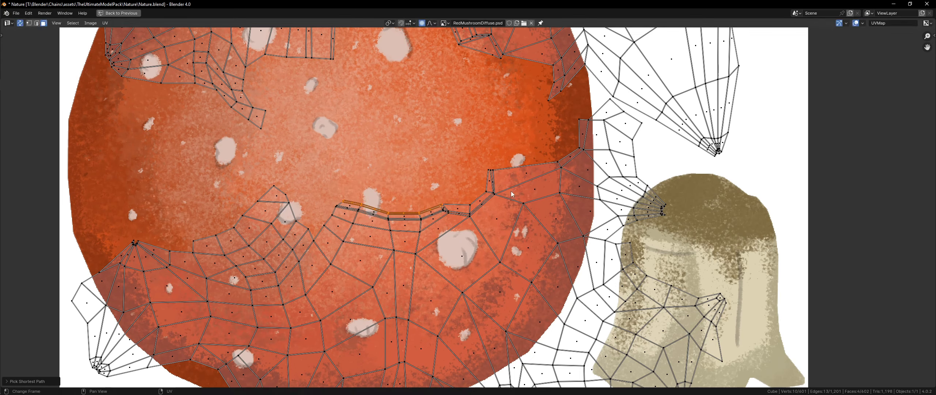
- Scale the thin rim strip up by about 1.16 with a proportional size of 0.24, and widen it further with a smaller falloff
key("s")
scroll(535, 191, "down", 6)
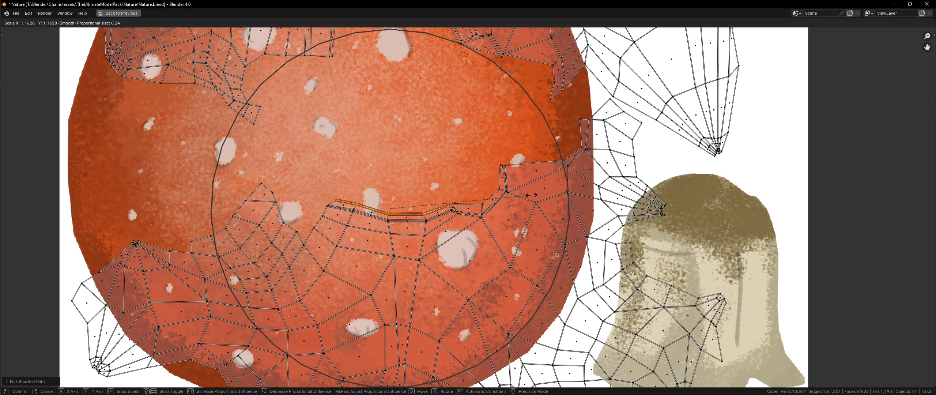
left_click(533, 194)
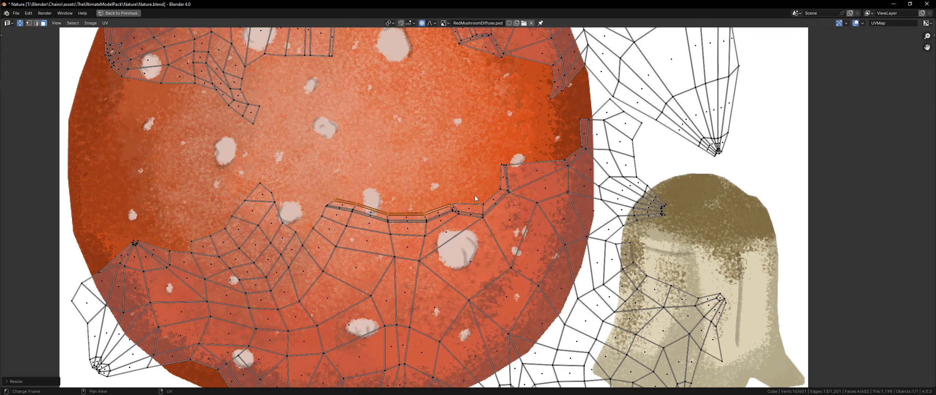
key("s")
scroll(482, 194, "up", 7)
left_click(489, 193)
- Move the rim strip up by about 0.026 with a proportional size of about 0.018 to open the faces below it
key("g")
scroll(488, 187, "up", 1)
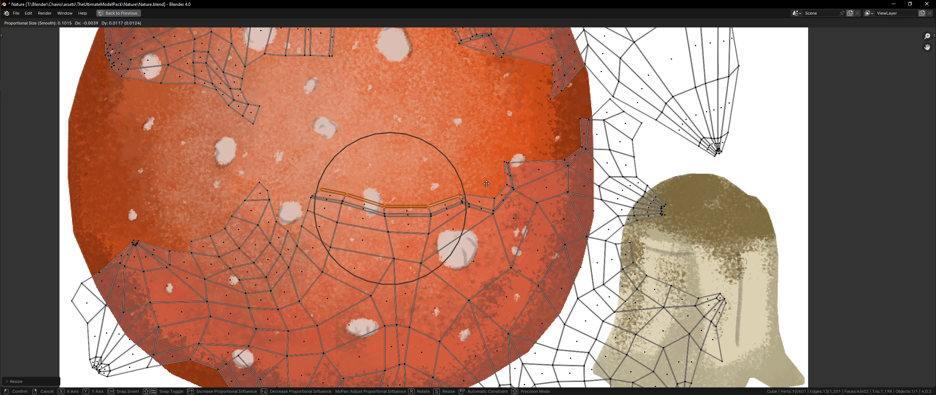
scroll(486, 183, "up", 18)
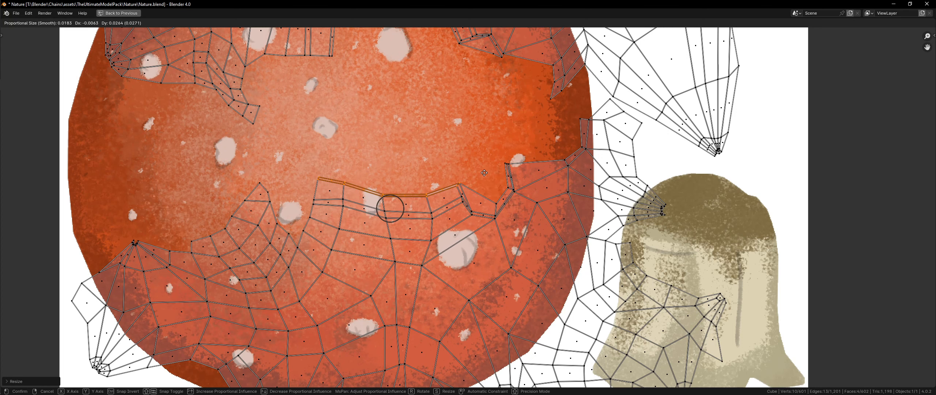
left_click(484, 172)
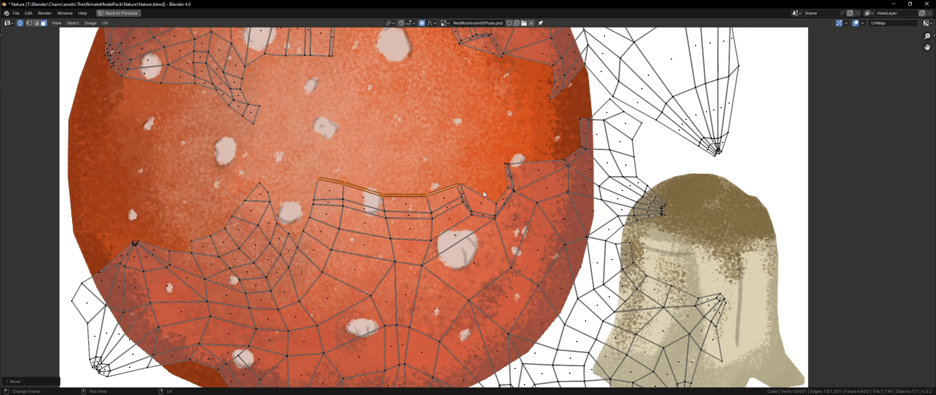
scroll(484, 194, "up", 3)
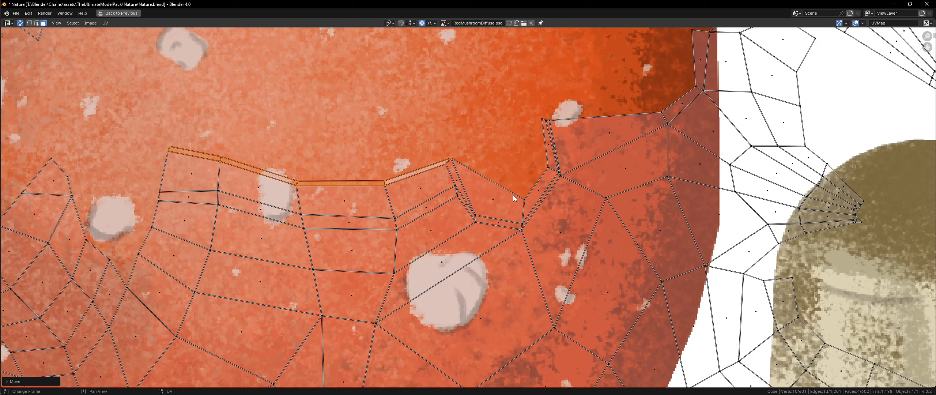
- Restore the full layout and select the narrow rim faces one by one to match the UV notch with the 3D model
left_click(466, 205)
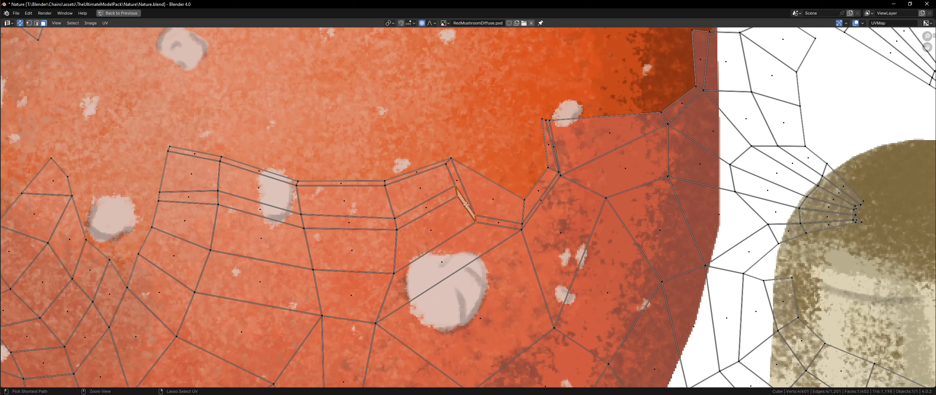
key("ctrl+space")
key("KP_Decimal")
middle_click_drag(467, 206, 568, 191)
scroll(493, 200, "down", 12)
scroll(568, 191, "up", 1)
left_click(567, 192)
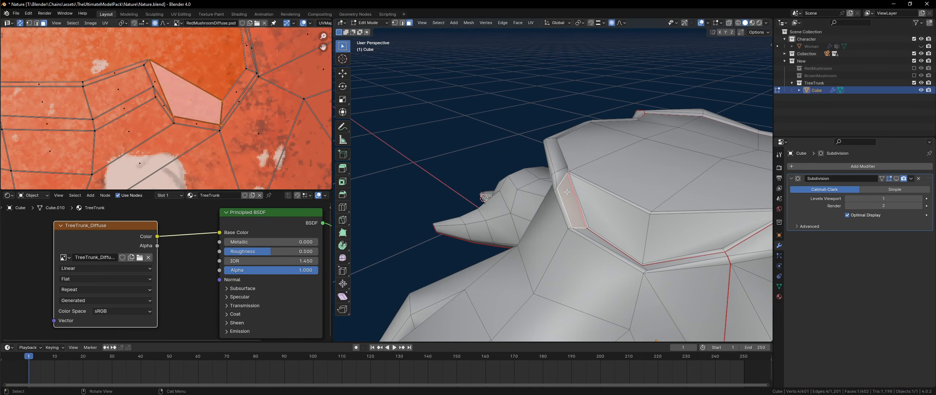
left_click(563, 174)
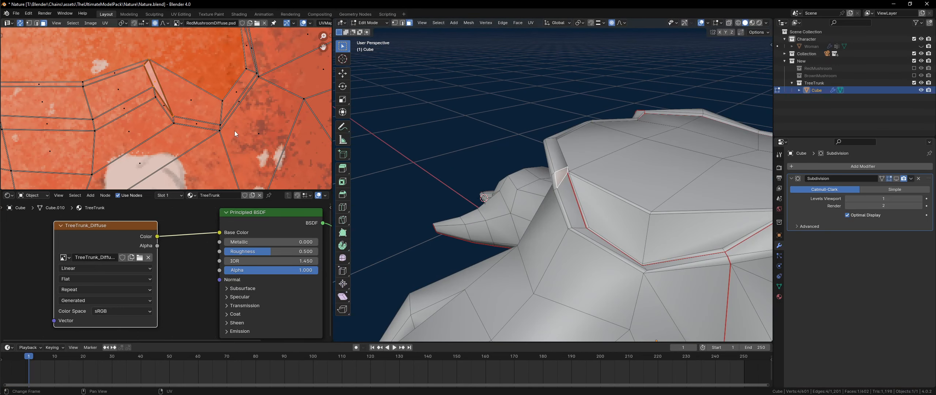
left_click(223, 100)
left_click(589, 238)
- Move two rim vertices beside the notch outward with a tiny proportional falloff to widen the squashed faces
scroll(222, 46, "down", 2)
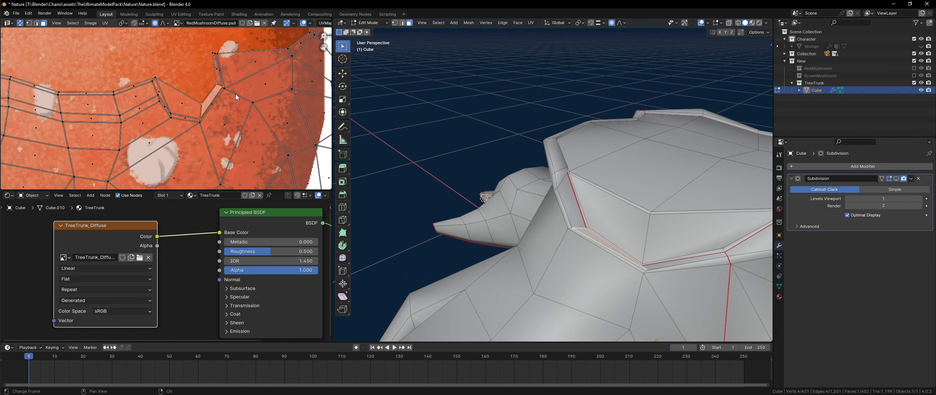
key("g")
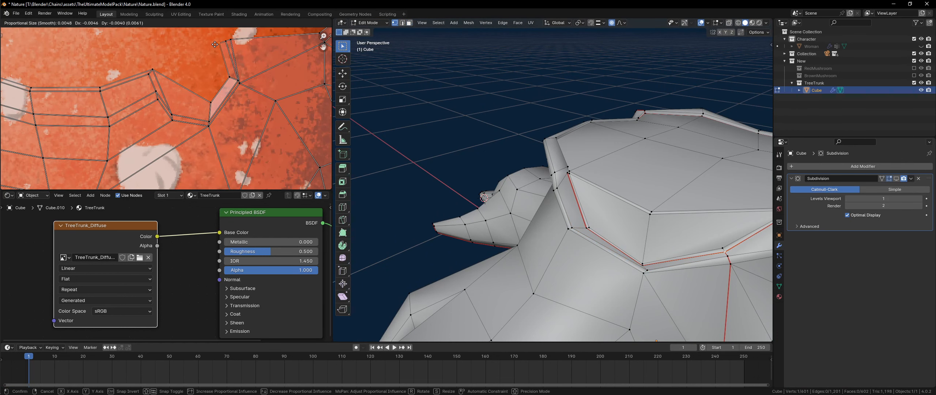
scroll(214, 44, "up", 1)
left_click(214, 44)
left_click(227, 75)
key("g")
left_click(222, 75)
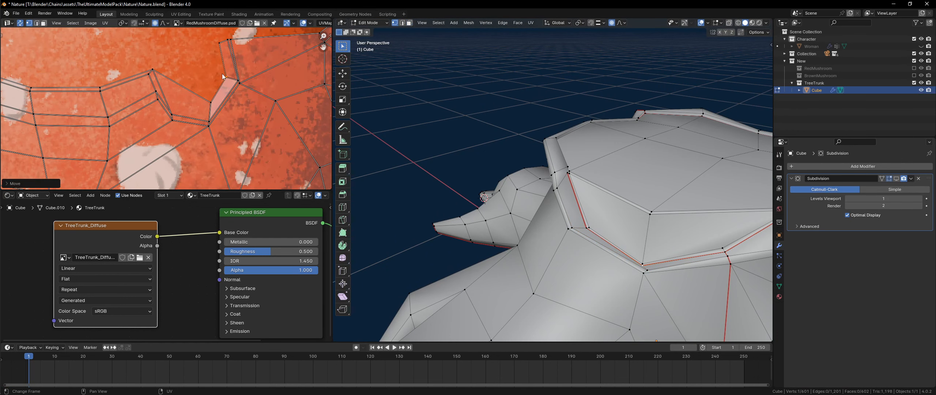
scroll(237, 98, "up", 4)
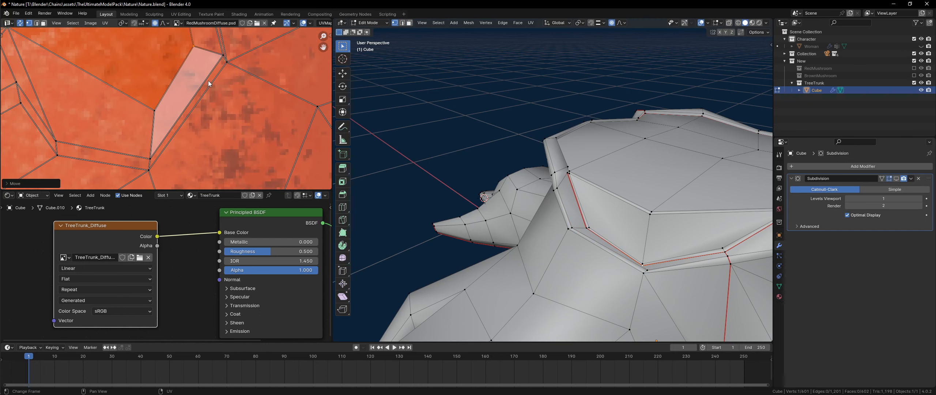
middle_click_drag(402, 162, 350, 199)
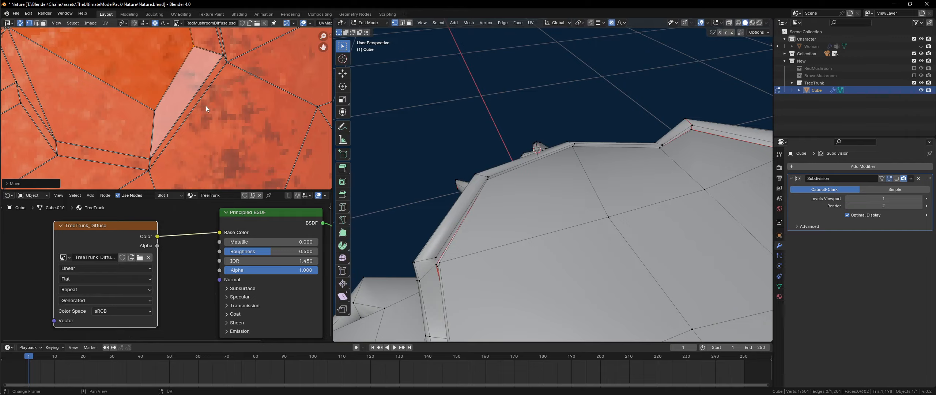
- Maximize the UV editor, frame the whole UV layout and clear the selection
key("ctrl+space")
key("Home")
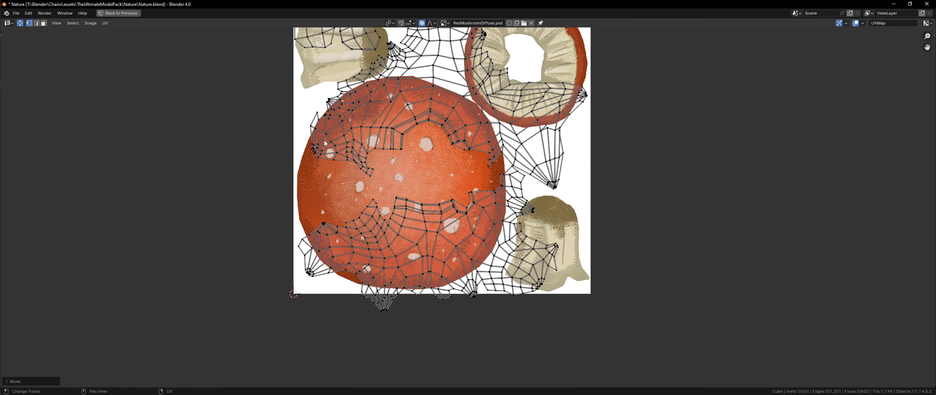
scroll(324, 140, "down", 1)
scroll(324, 141, "up", 3)
key("alt+a")
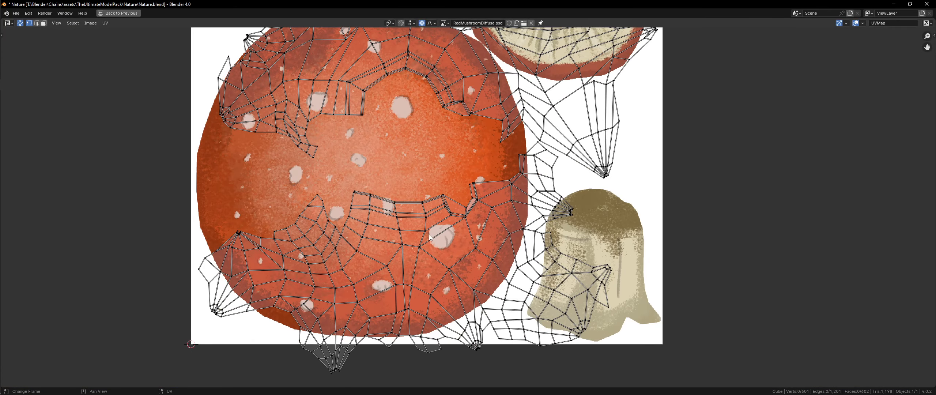
- Select the whole lower trunk island in face mode, move it up and rotate it slightly to fit within the texture border
key("l")
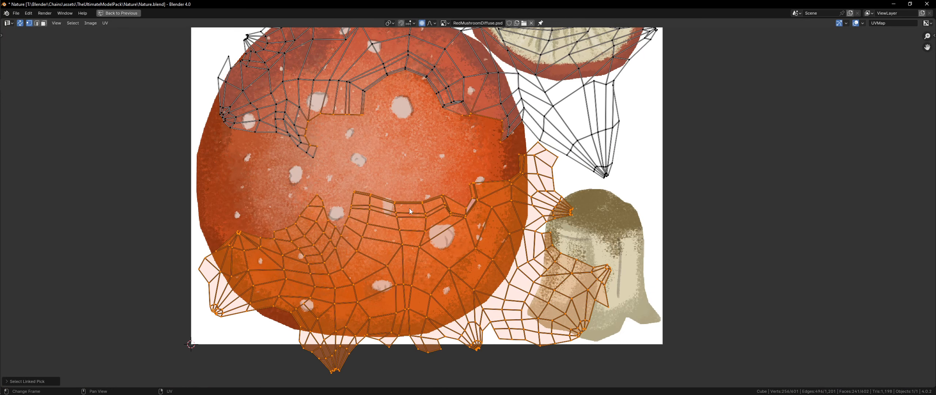
key("3")
key("alt+a")
key("l")
key("g")
left_click(431, 188)
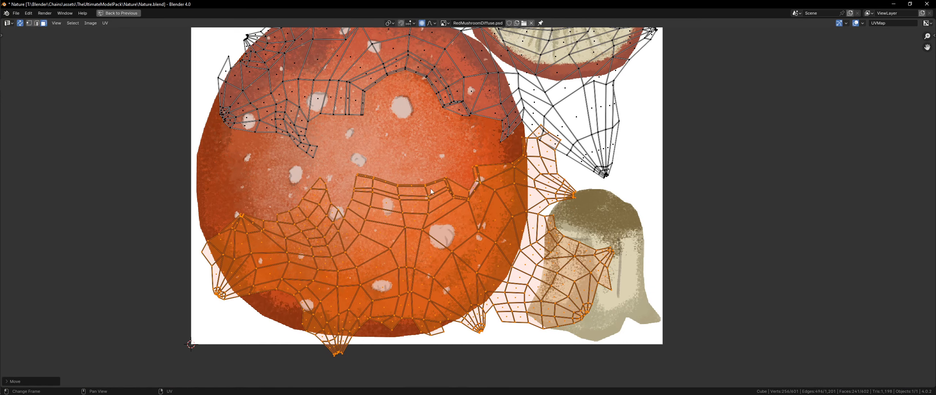
key("r")
left_click(549, 164)
key("g")
left_click(551, 155)
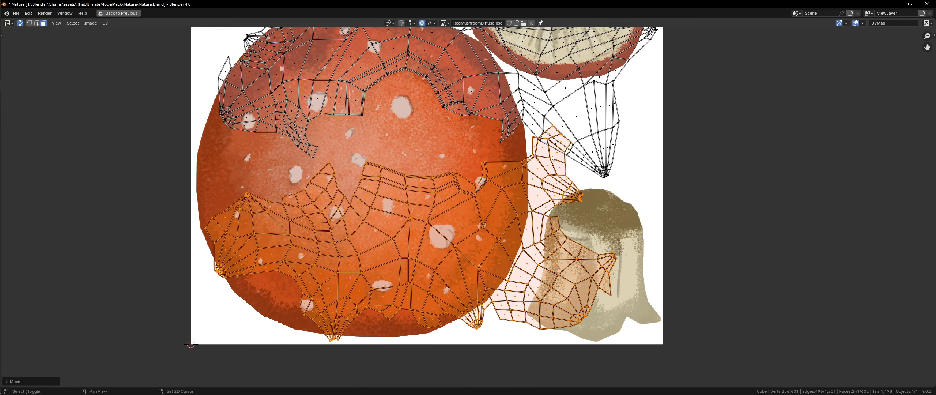
- Clear the island selection and bring the complete UV layout into view
middle_click_drag(551, 155, 565, 259, "shift")
scroll(466, 223, "up", 1)
scroll(466, 223, "down", 2)
key("alt+a")
key("semicolon")
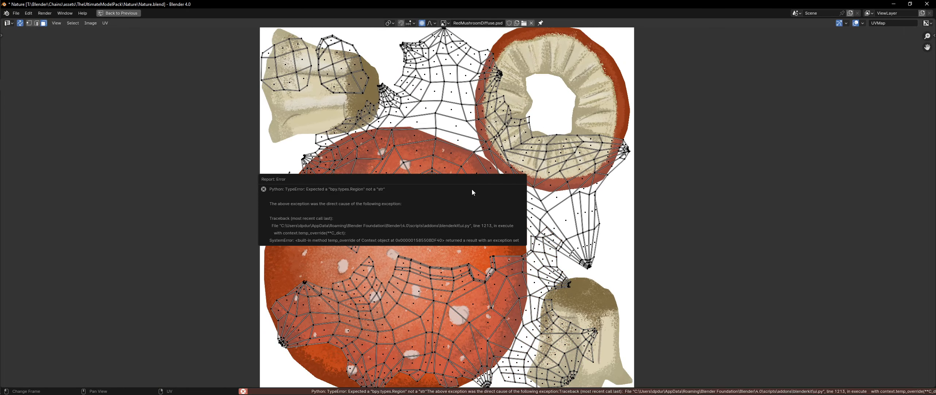
- Select the whole upper trunk island, then rotate it slightly and nudge its position to fit within the texture border
key("l")
key("g")
left_click(555, 184)
middle_click_drag(554, 185, 547, 234)
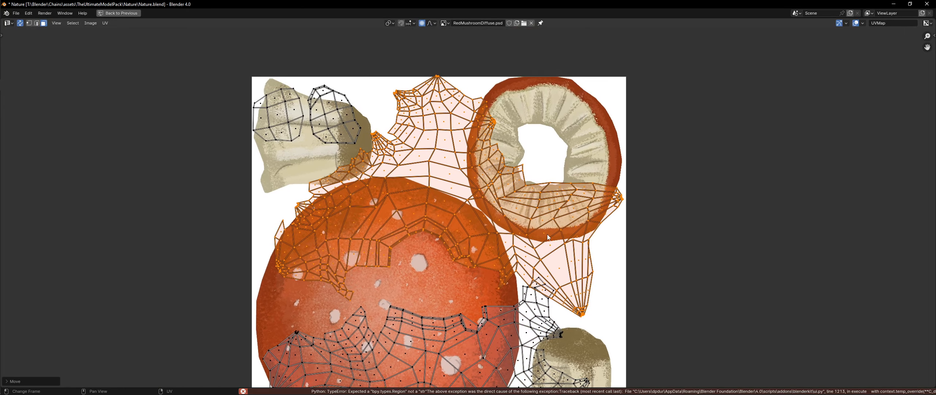
key("r")
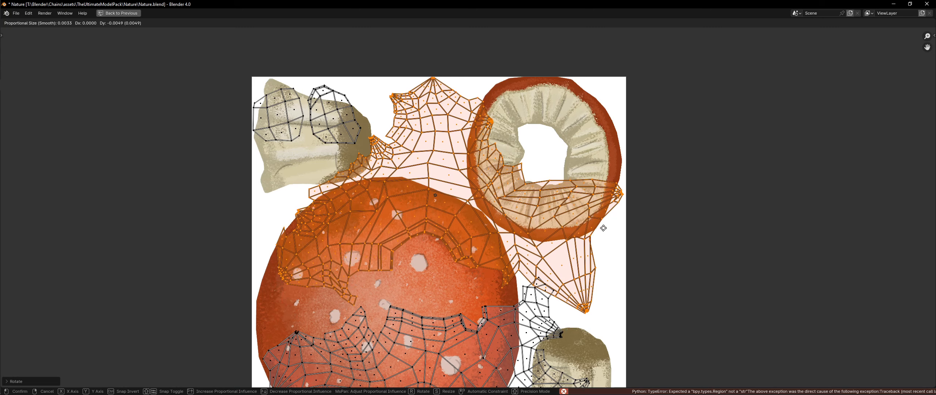
left_click(497, 292)
middle_click_drag(496, 289, 497, 222)
- Select only the whole lower trunk island, then move and rotate it slightly to clear the upper island
key("alt+a")
key("l")
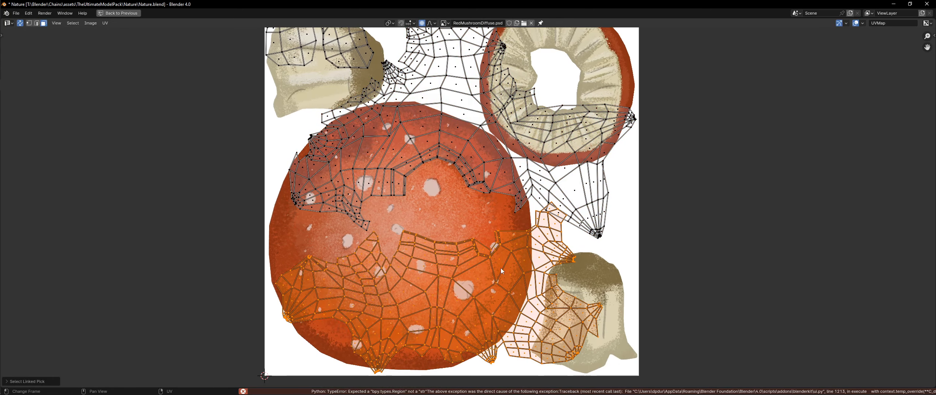
key("g")
left_click(487, 249)
key("r")
left_click(508, 281)
key("g")
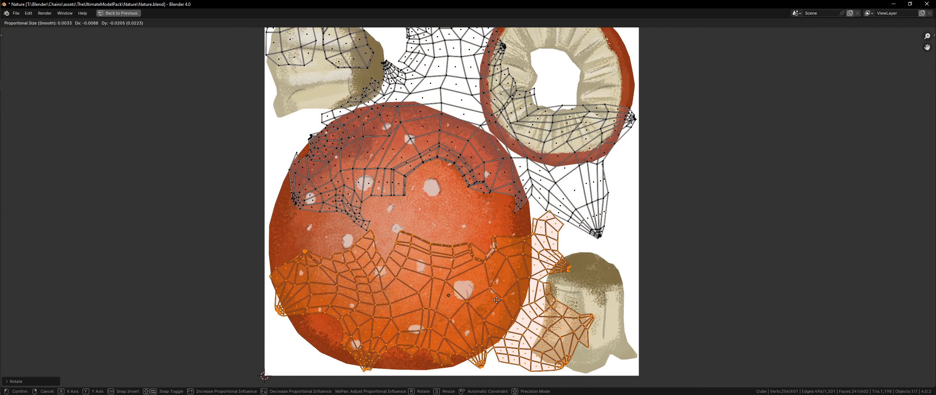
left_click(560, 231)
left_click(555, 221)
key("g")
right_click(552, 219)
key("1")
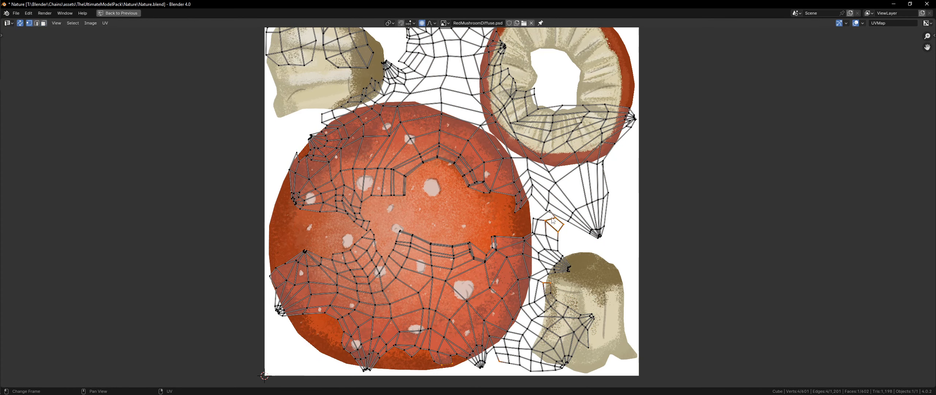
key("3")
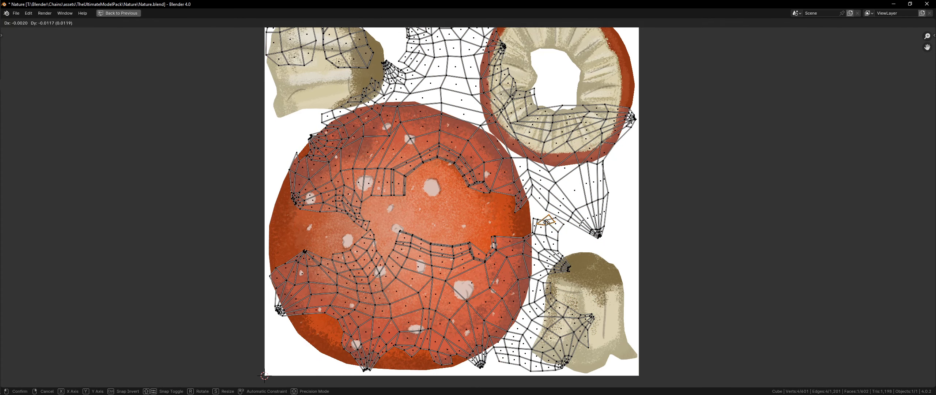
left_click(547, 223)
key("g")
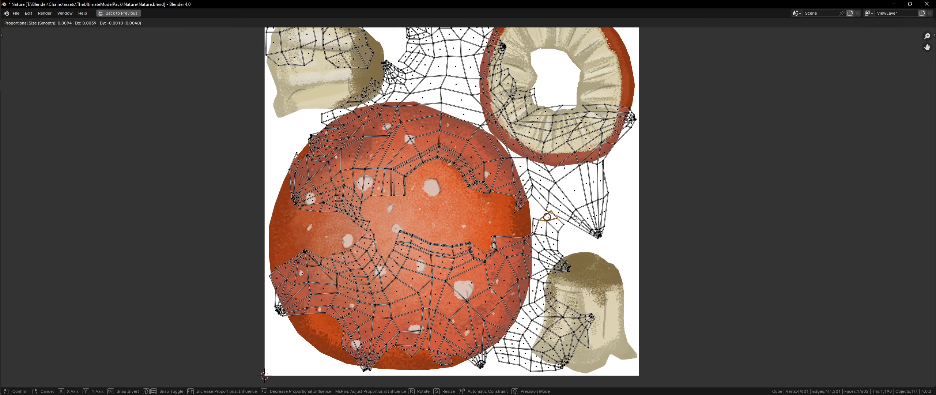
right_click(572, 224)
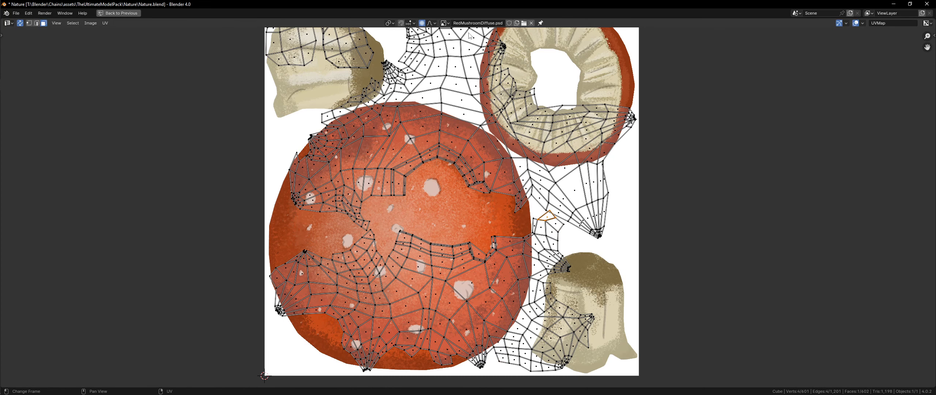
left_click(434, 23)
left_click(420, 40)
key("g")
key("Escape")
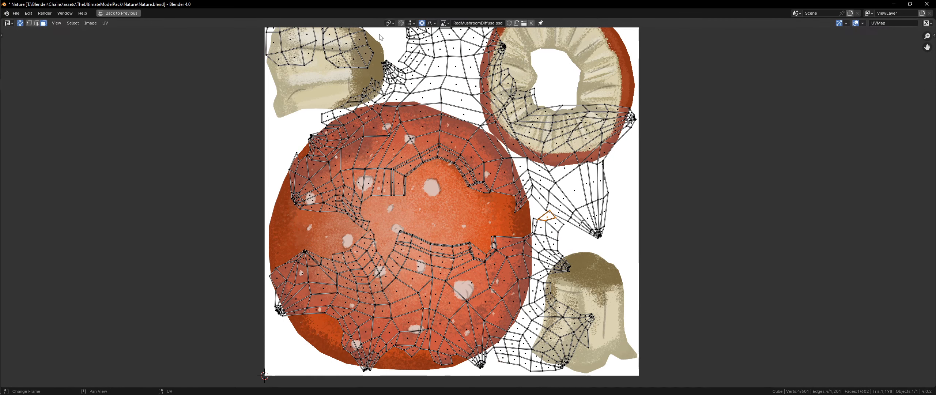
left_click(433, 25)
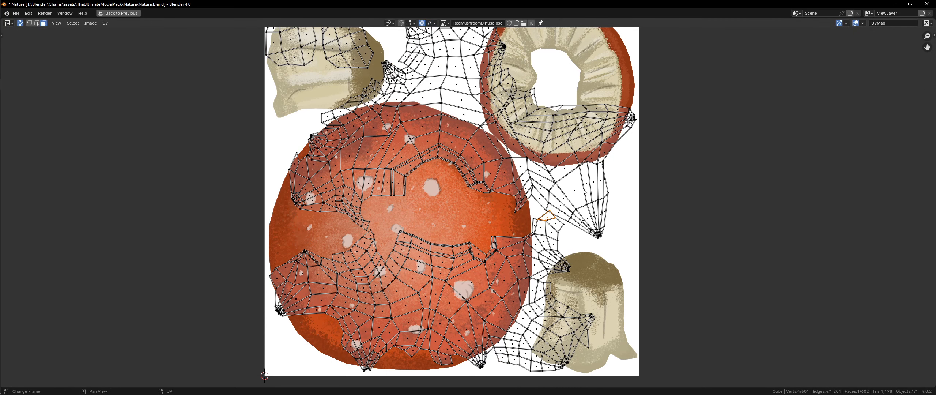
- Hide the upper trunk island and move the lower island's right upper tip face down with a proportional size of about 0.26
key("l")
key("h")
left_click(549, 205)
key("g")
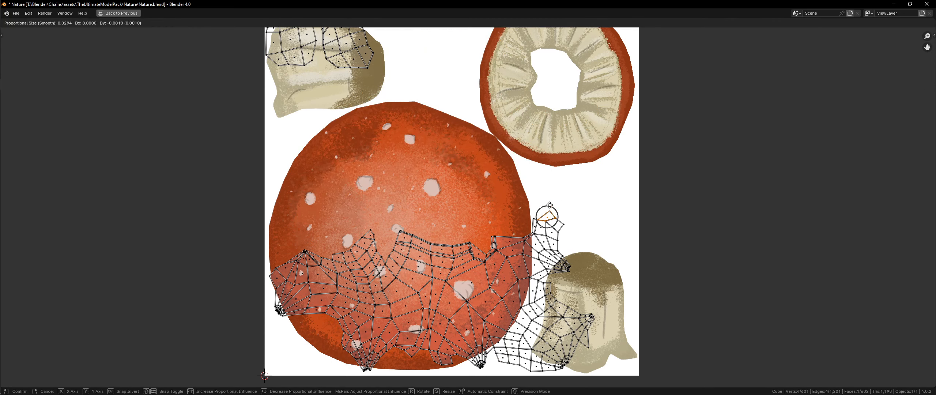
scroll(548, 212, "down", 16)
scroll(546, 219, "down", 6)
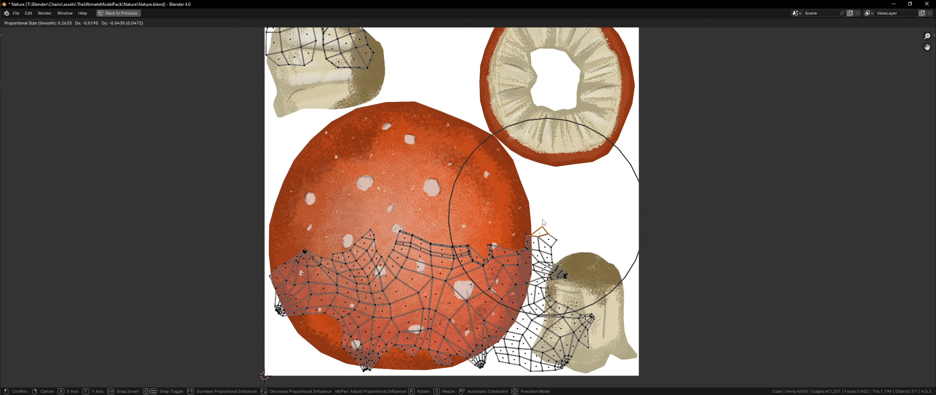
left_click(542, 219)
- Select the rim face strip on the lower island's upper edge, scale it up about 1.41 with proportional falloff and move it slightly up
left_click(462, 237)
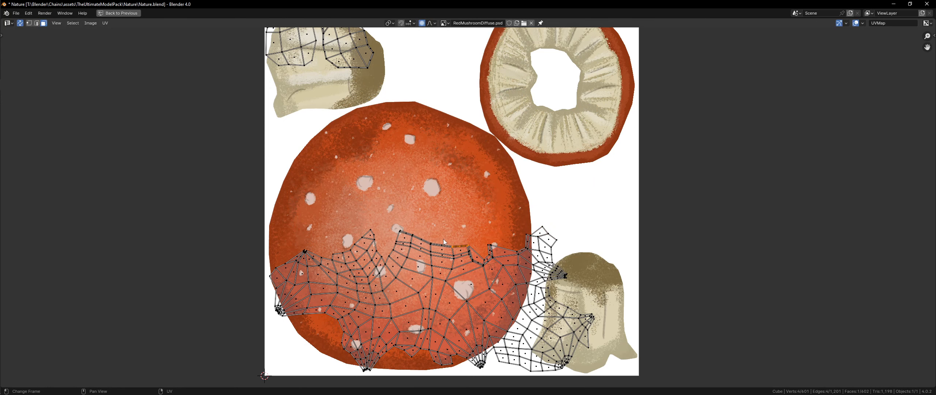
left_click(443, 250)
key("g")
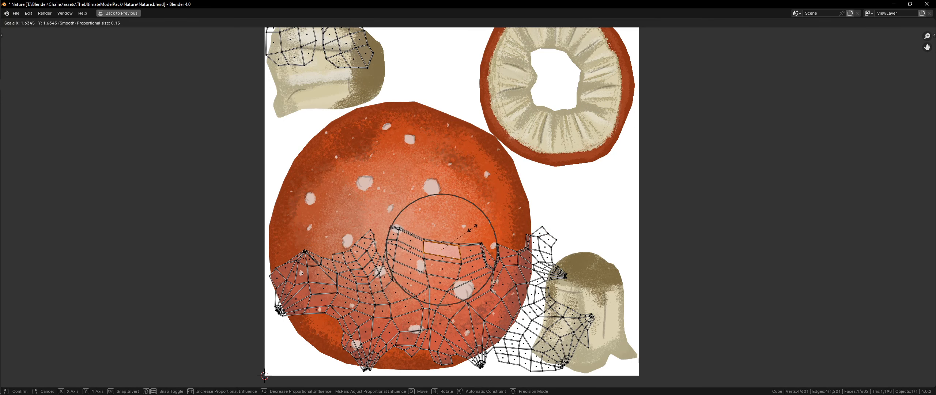
right_click(470, 231)
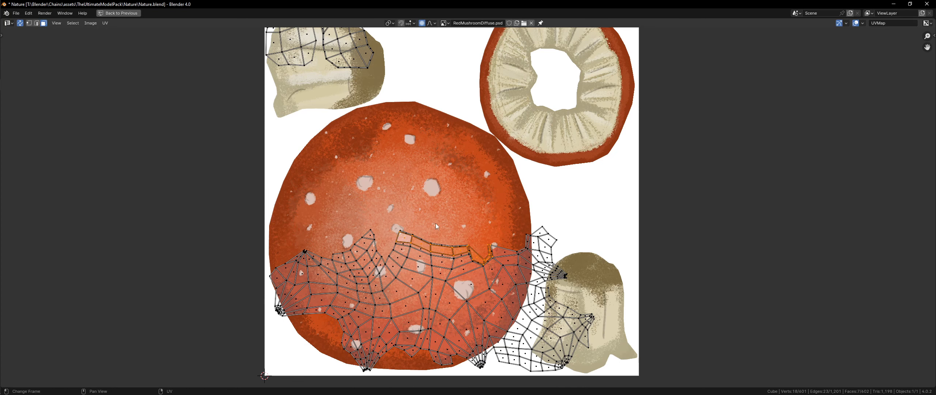
key("s")
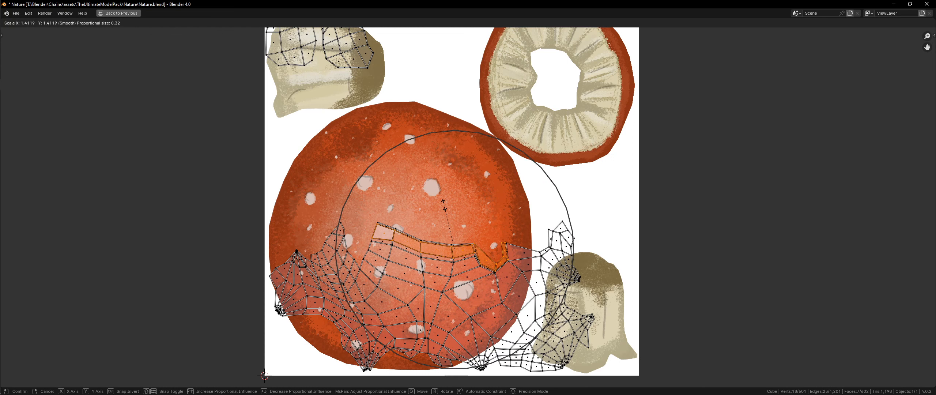
right_click(444, 205)
key("g")
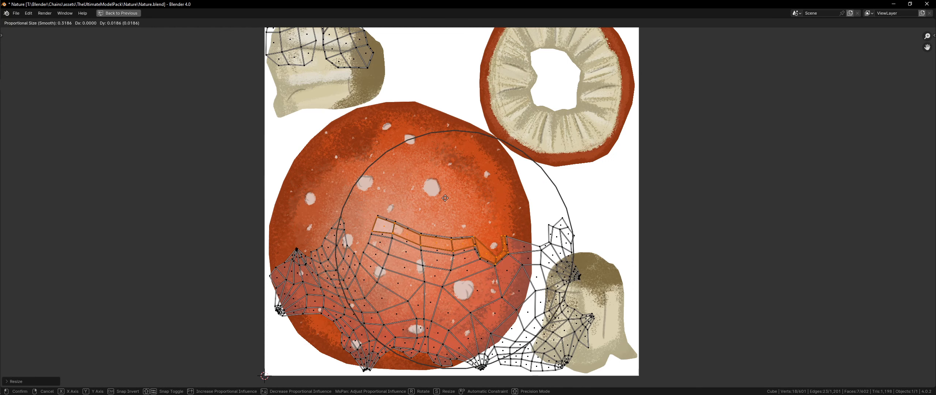
left_click(436, 266)
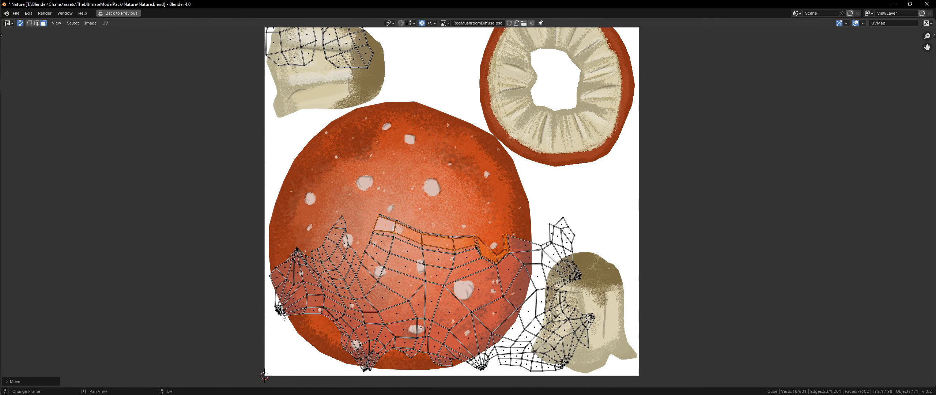
- Move the large face in the middle of the lower island slightly down and left with proportional falloff
left_click(381, 292)
key("g")
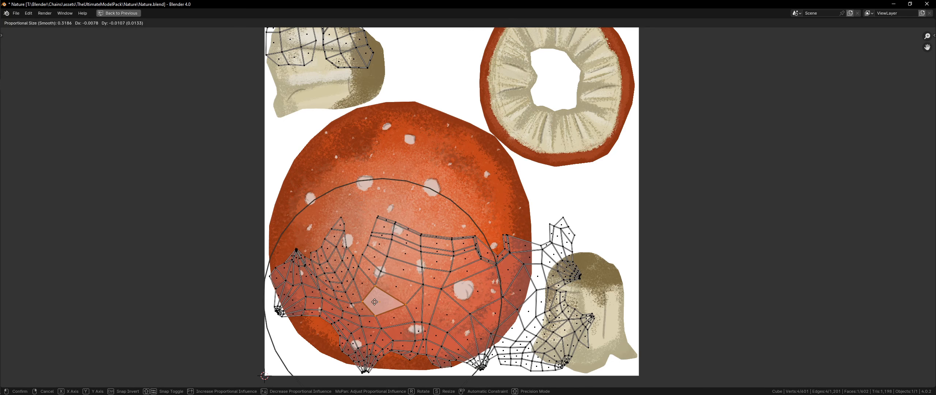
left_click(376, 305)
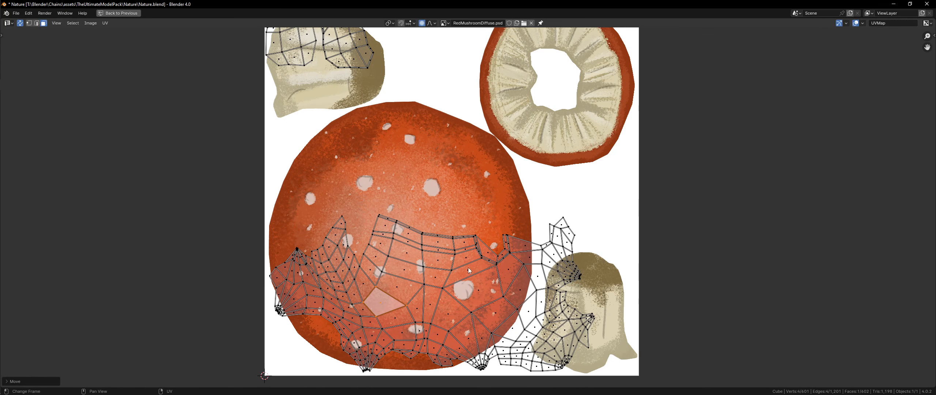
- Reveal the hidden upper trunk island and hide the lower island instead
key("alt+h")
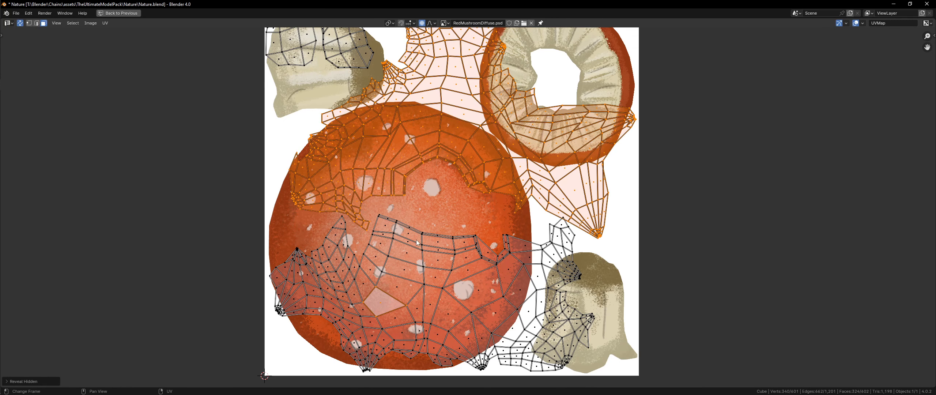
key("alt+a")
key("l")
key("g")
right_click(424, 198)
key("h")
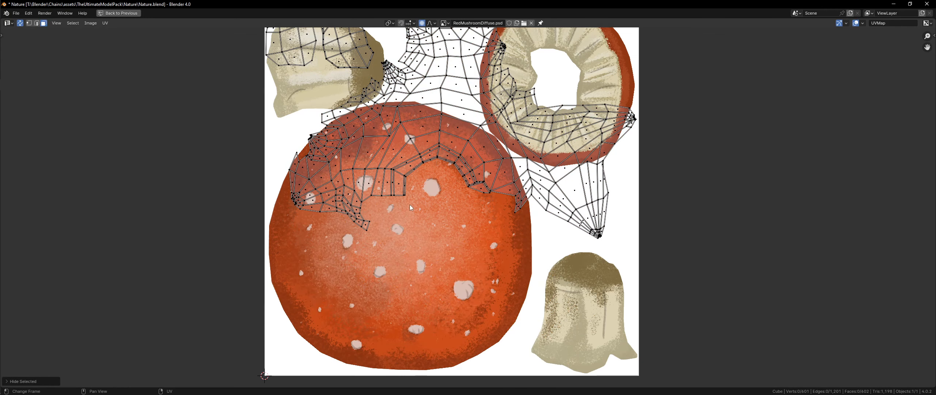
- Select the rim face strip along the upper island's arch, scale it up about 1.44 with proportional falloff and move it down and right
left_click_drag(433, 193, 435, 194)
left_click(399, 179)
left_click(469, 179, "ctrl")
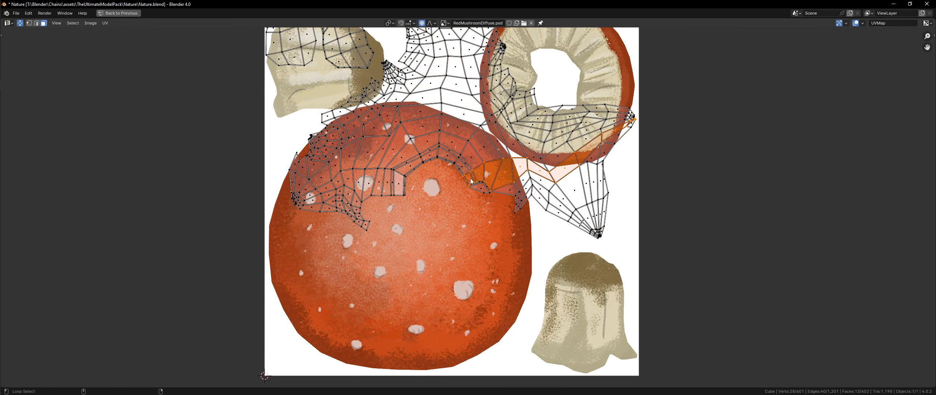
left_click(468, 179)
left_click(401, 180, "ctrl")
key("s")
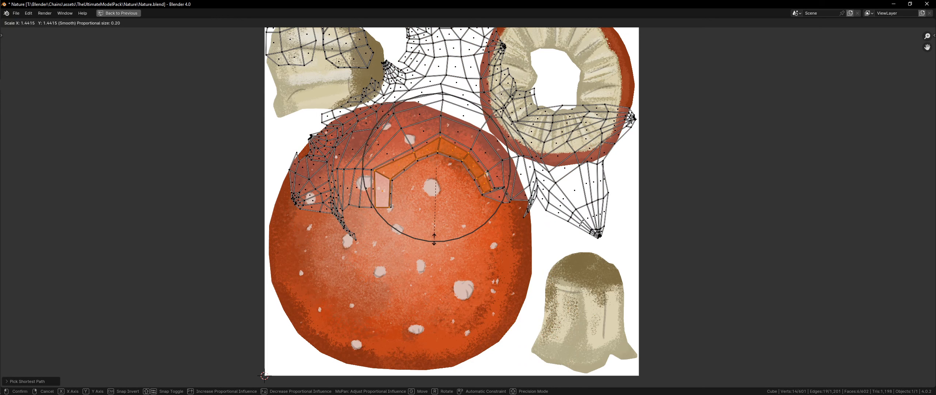
left_click(435, 240)
key("g")
left_click(405, 218)
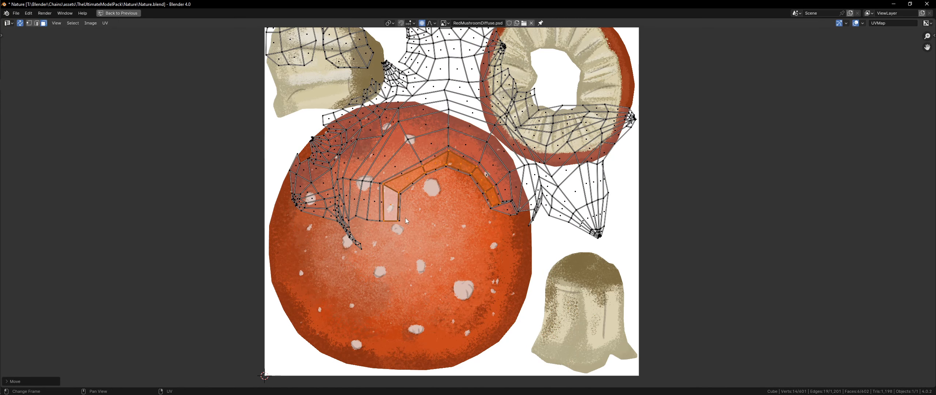
- Select the thin outermost face strip along the upper island's arch and scale it slightly with a small proportional falloff
left_click(399, 208)
left_click(487, 203, "ctrl")
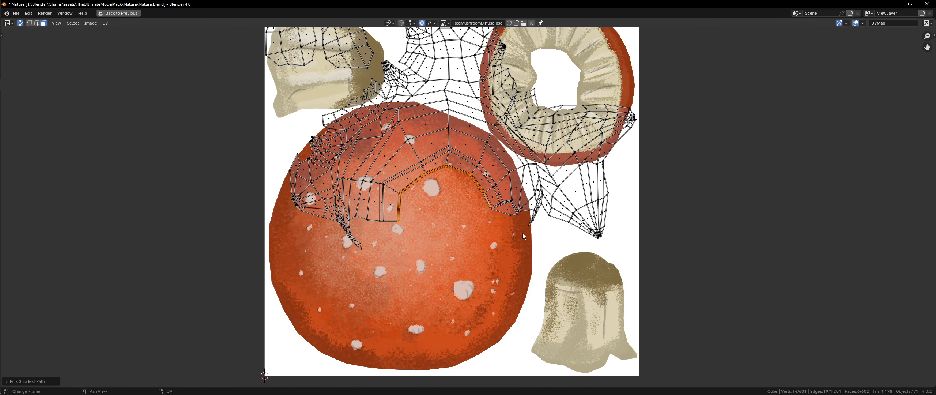
key("s")
left_click(514, 236)
key("g")
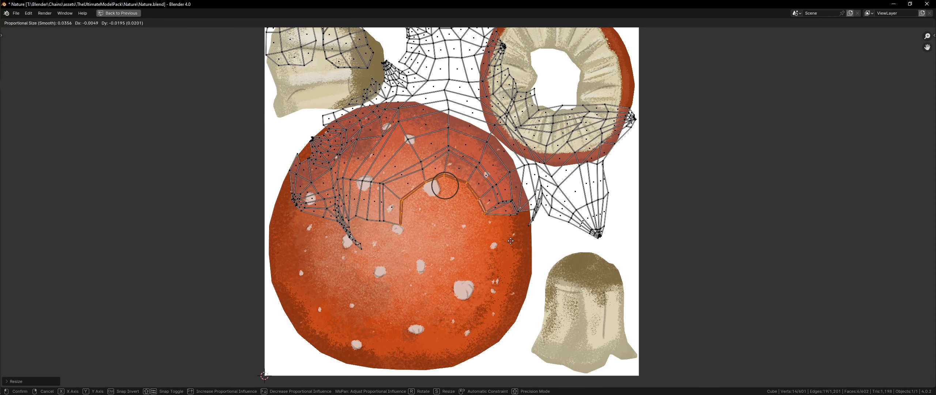
right_click(512, 224)
key("s")
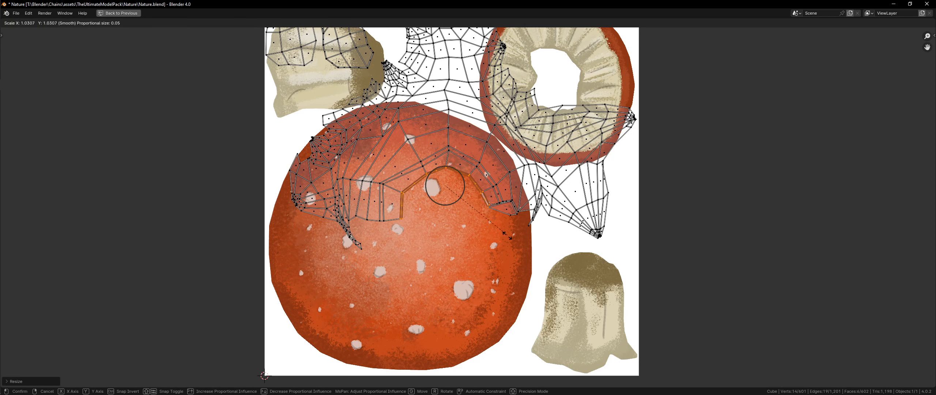
left_click(466, 208)
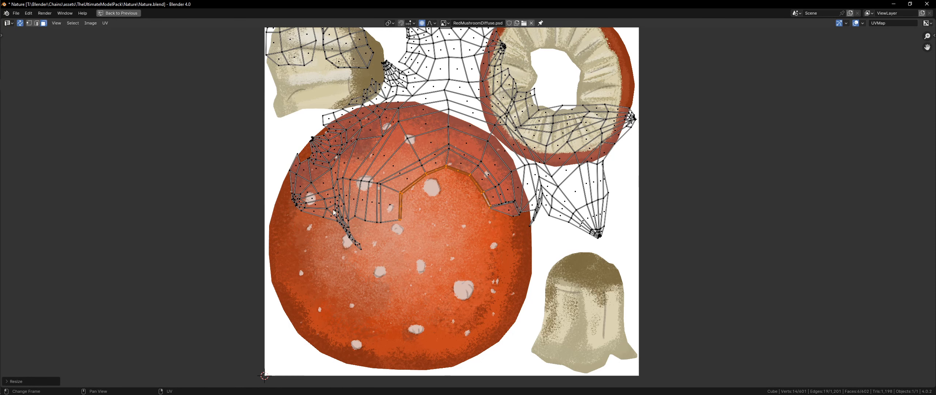
scroll(355, 218, "up", 3)
left_click(443, 217)
key("g")
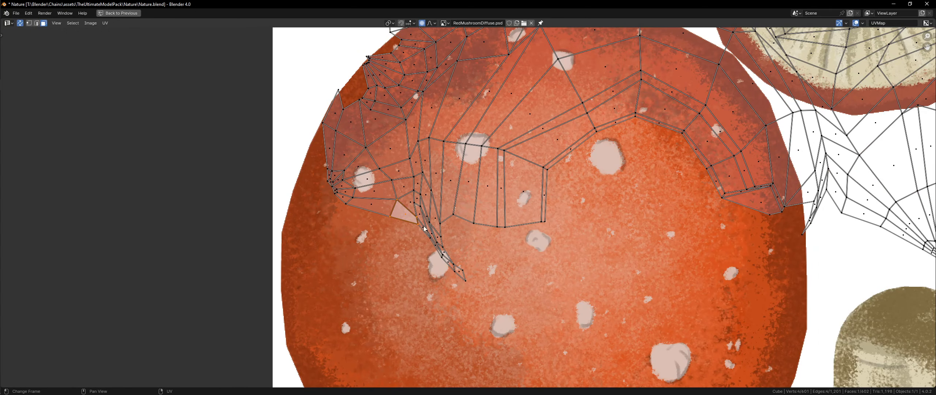
scroll(443, 219, "up", 15)
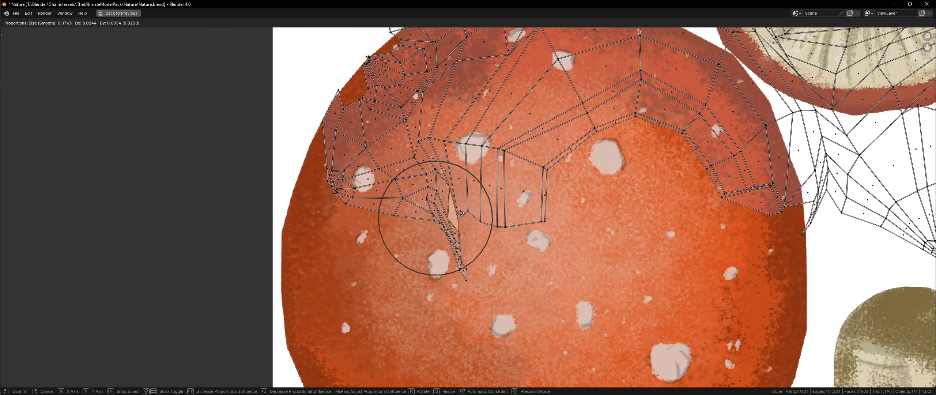
left_click(427, 242)
key("g")
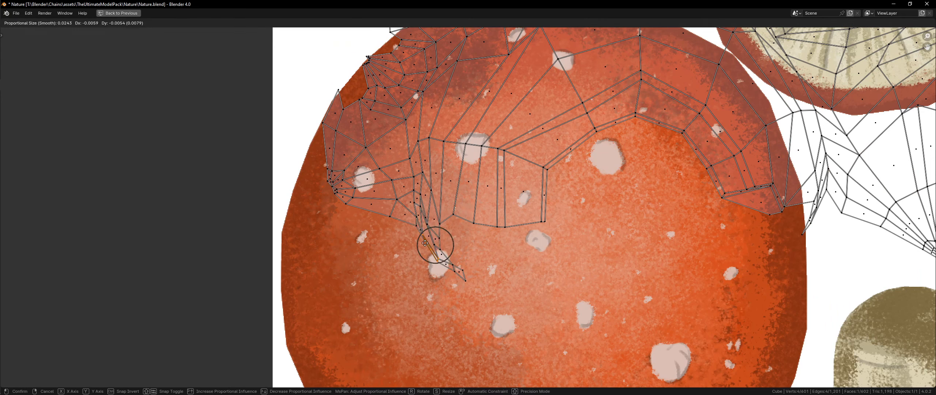
scroll(431, 244, "up", 4)
right_click(421, 251)
scroll(418, 243, "up", 4)
scroll(453, 231, "up", 1)
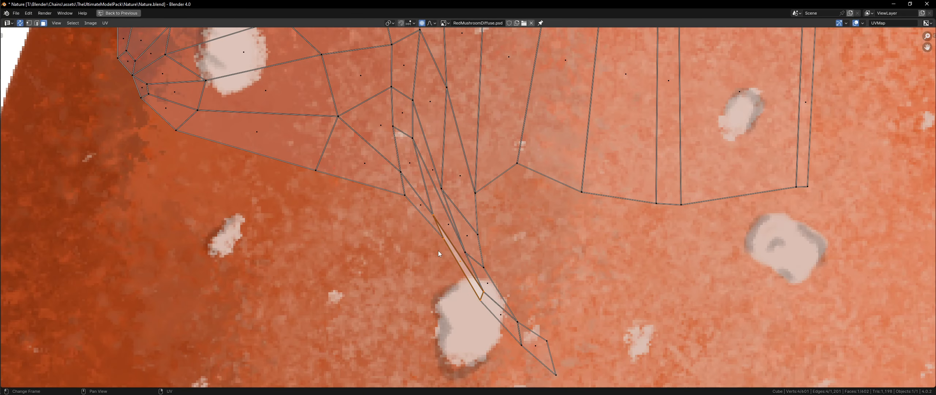
key("g")
right_click(477, 221)
- Circle-select the compressed faces of the upper island's narrow lower tip and scale them up with proportional falloff
scroll(461, 211, "down", 5)
key("c")
left_click_drag(460, 210, 450, 178)
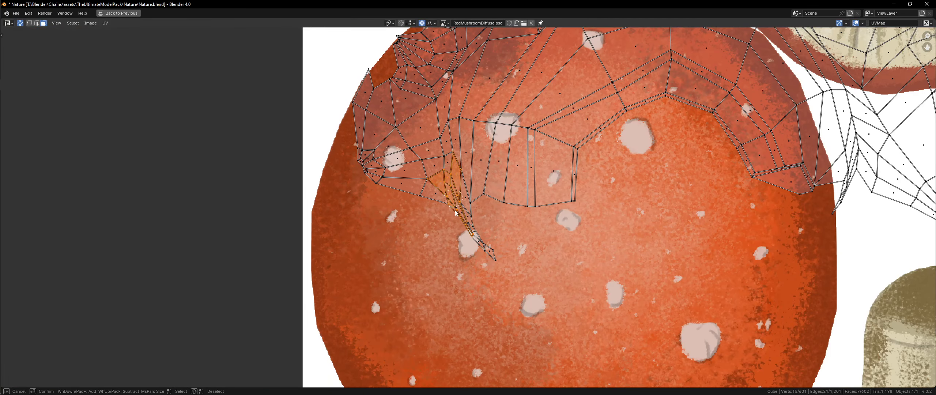
right_click(452, 180)
key("g")
right_click(485, 214)
key("s")
left_click(489, 212)
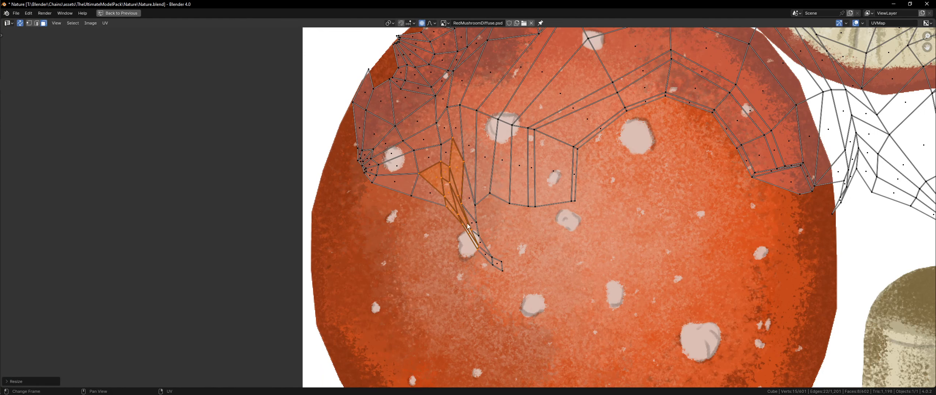
- Switch to vertex selection and move a vertex on the upper island's narrow lower tip slightly down and left with proportional falloff
key("g")
right_click(465, 237)
key("1")
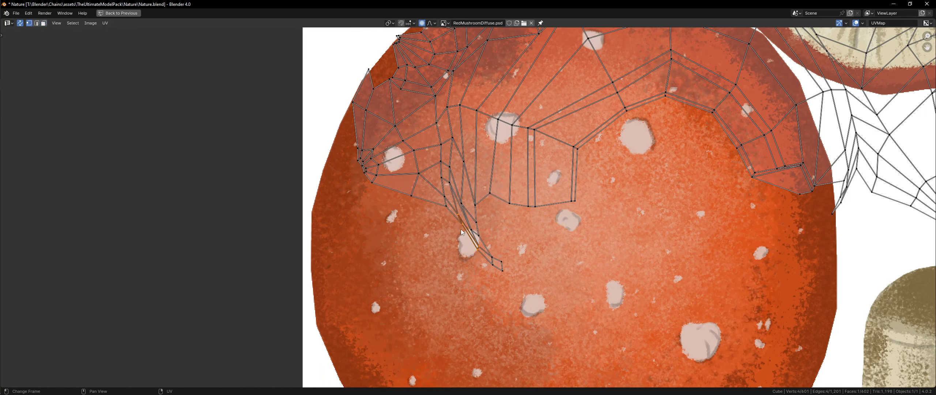
left_click(461, 229)
key("g")
scroll(457, 236, "up", 12)
left_click(457, 237)
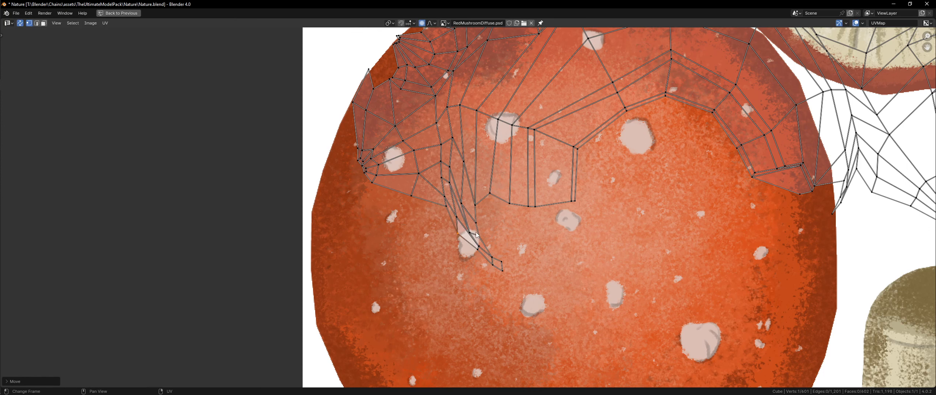
- Adjust individual vertices along the upper island's narrow lower tip and its left outline with a small proportional falloff
left_click(478, 235)
key("g")
right_click(477, 227)
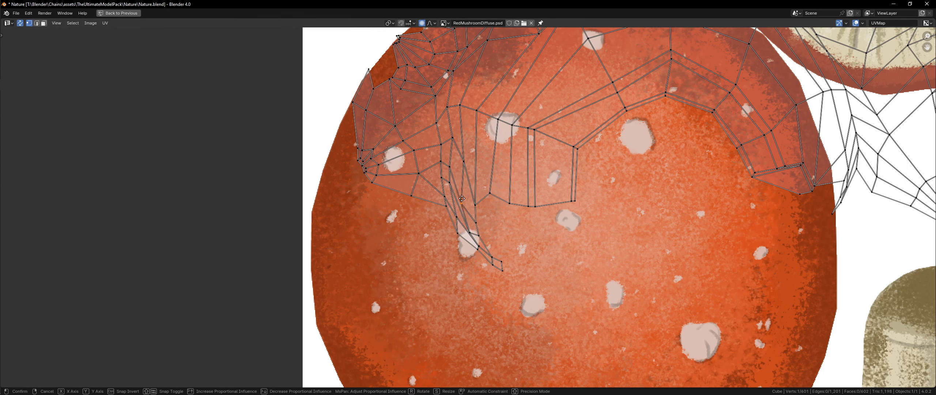
key("g")
left_click(467, 200)
key("g")
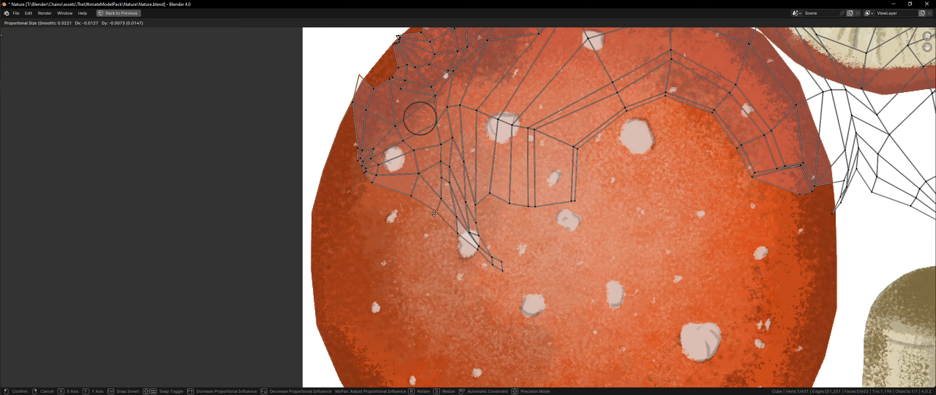
left_click(434, 213)
scroll(496, 162, "down", 4)
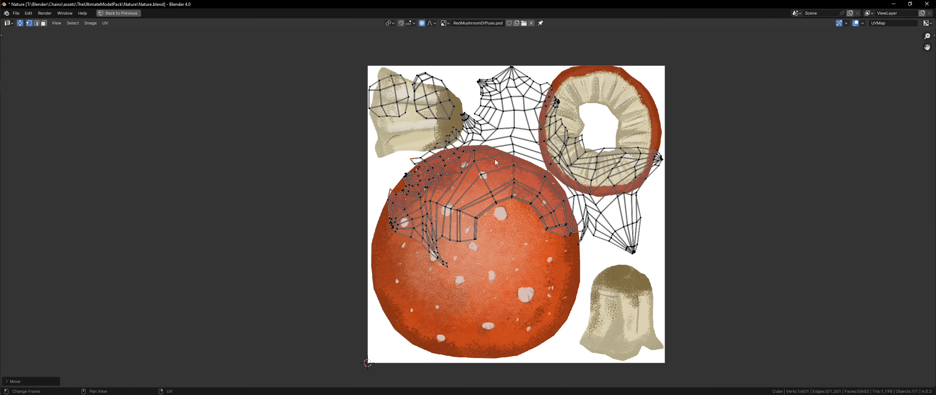
key("l")
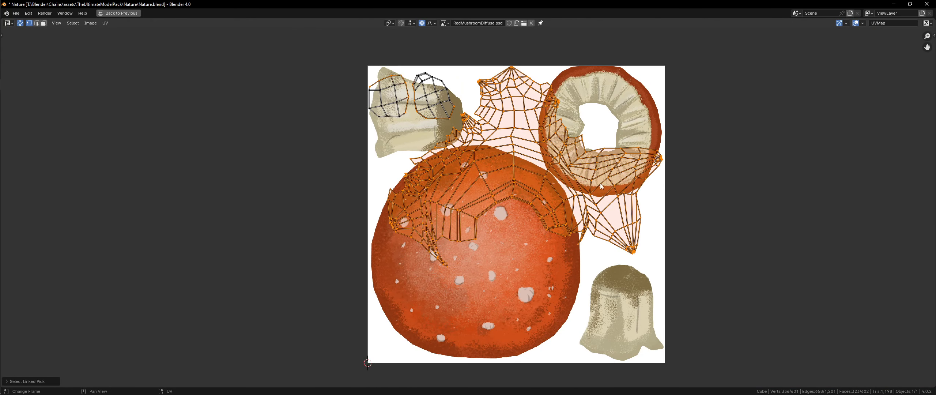
left_click(513, 67)
key("g")
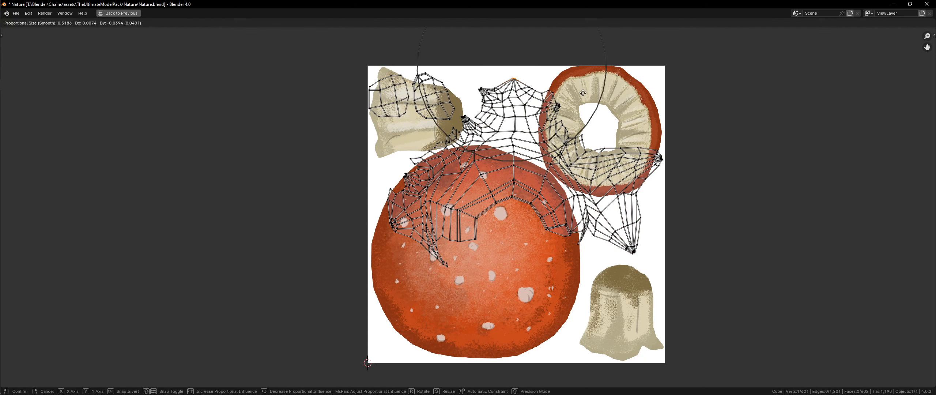
right_click(576, 96)
key("l")
key("l")
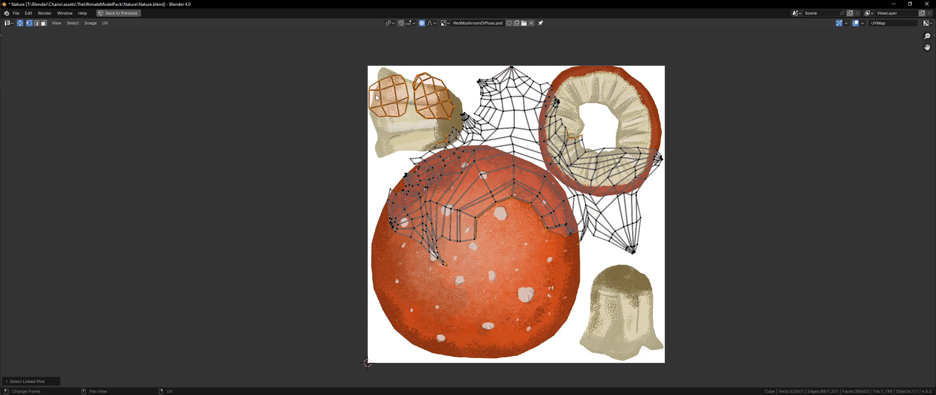
key("h")
key("ctrl+z")
key("ctrl+z")
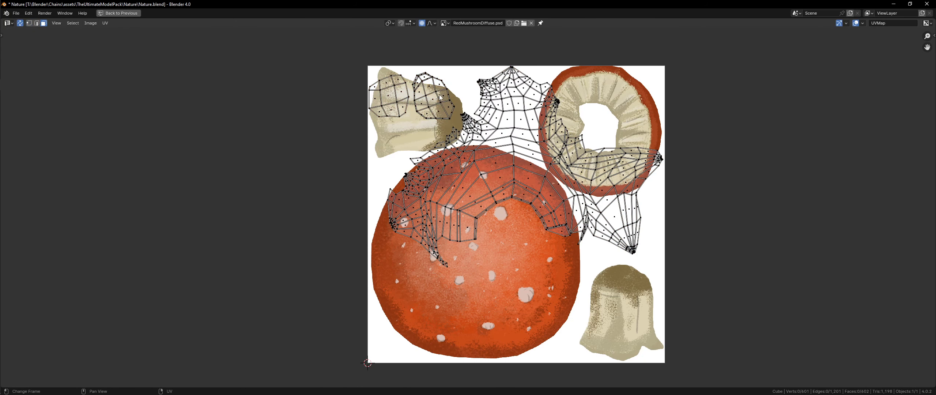
- Select the two small cap islands in the texture's upper left corner as faces and hide them
key("l")
key("l")
key("g")
right_click(479, 77)
key("h")
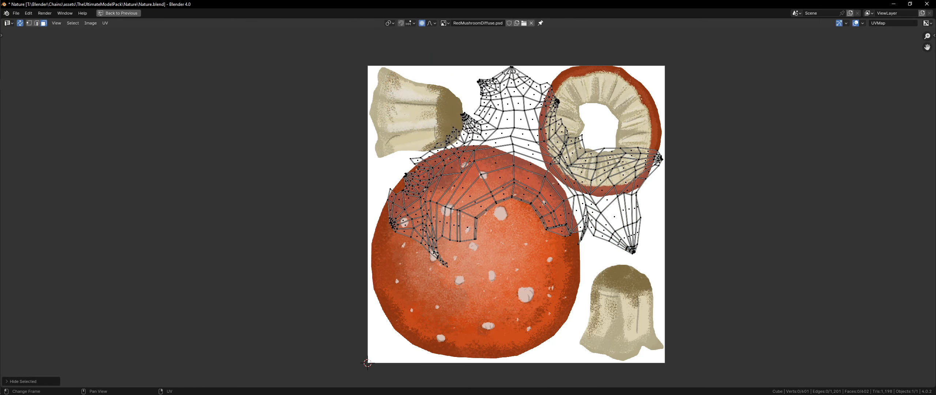
- Pull the upper trunk island's top point down with a wide proportional falloff and shift the whole island up about 0.06
key("g")
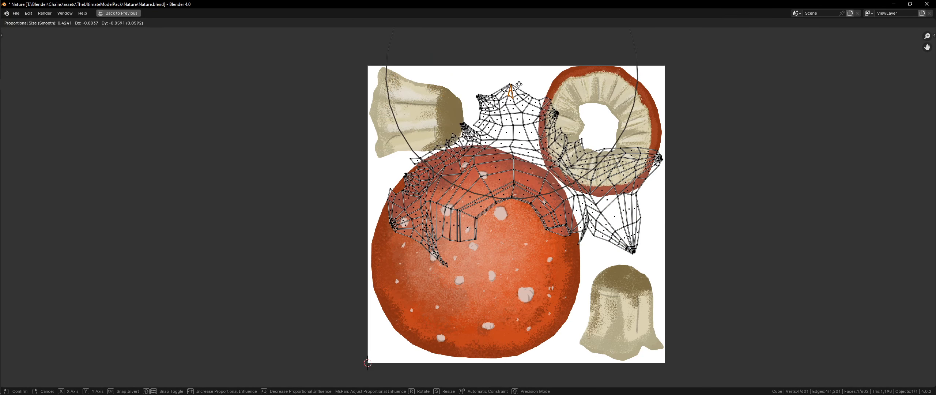
left_click(519, 88)
key("l")
key("g")
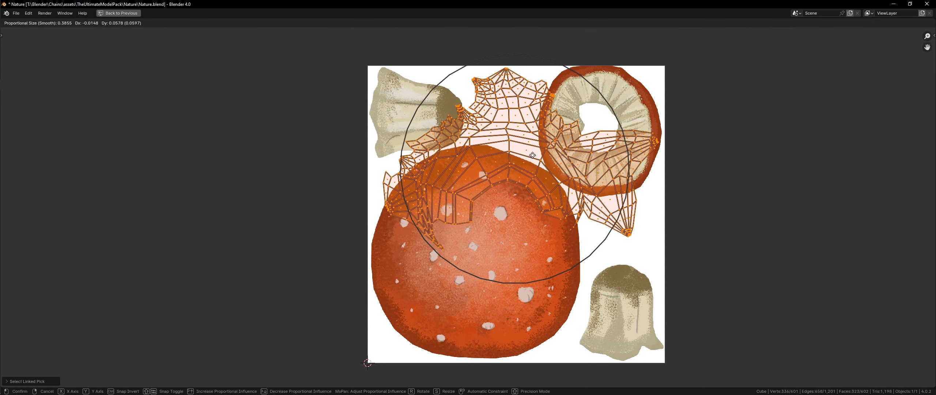
left_click(530, 168)
- Reveal all hidden UV islands and clear the selection
key("alt+h")
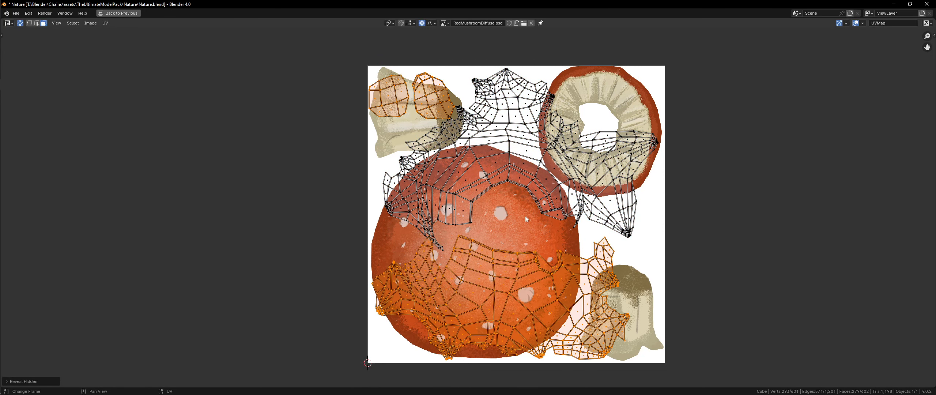
left_click(522, 270)
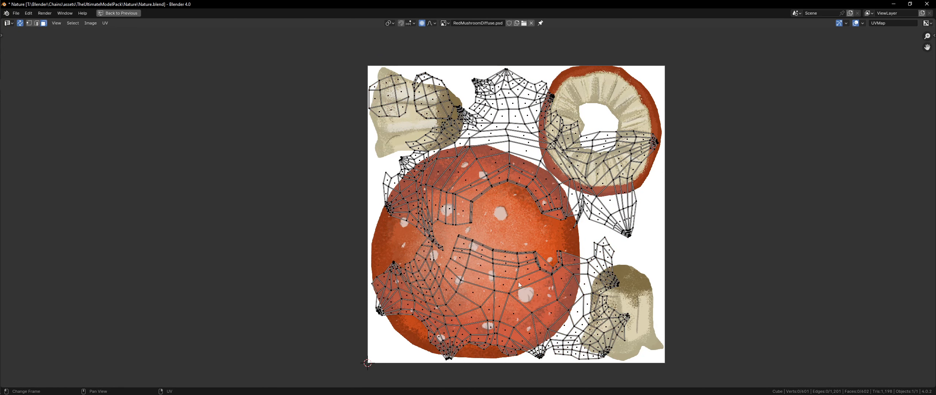
key("l")
key("s")
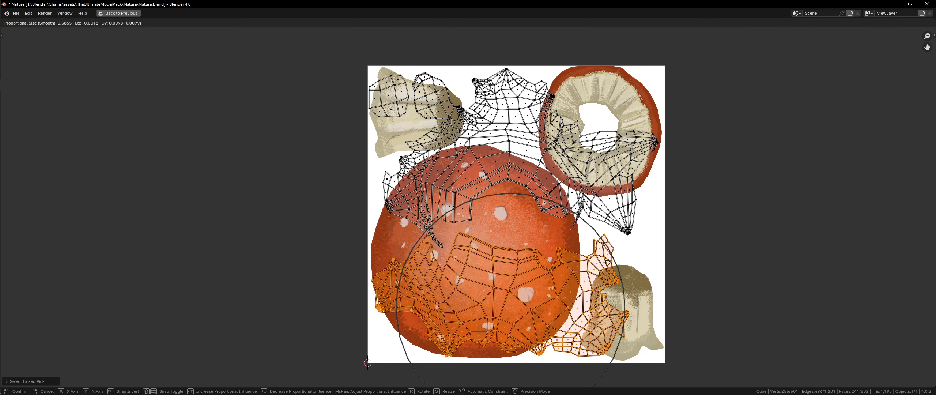
right_click(573, 253)
key("alt+a")
- Move the two small cap islands, without proportional editing, into the gap between the upper and lower trunk islands
key("l")
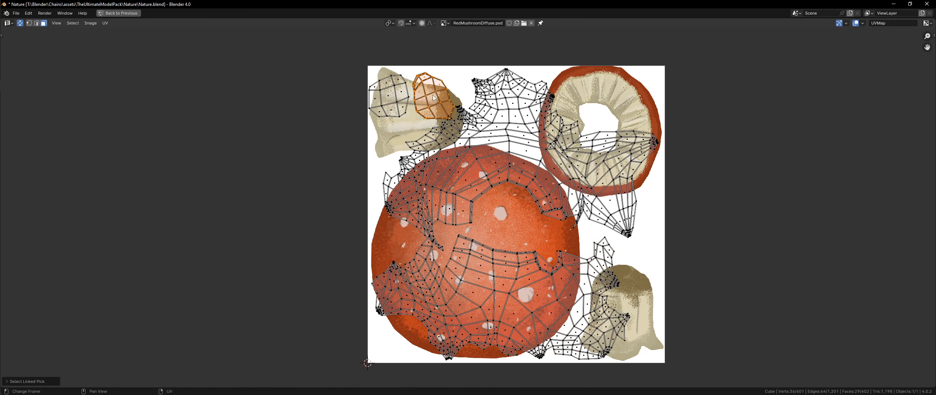
key("g")
left_click(518, 210)
key("alt+a")
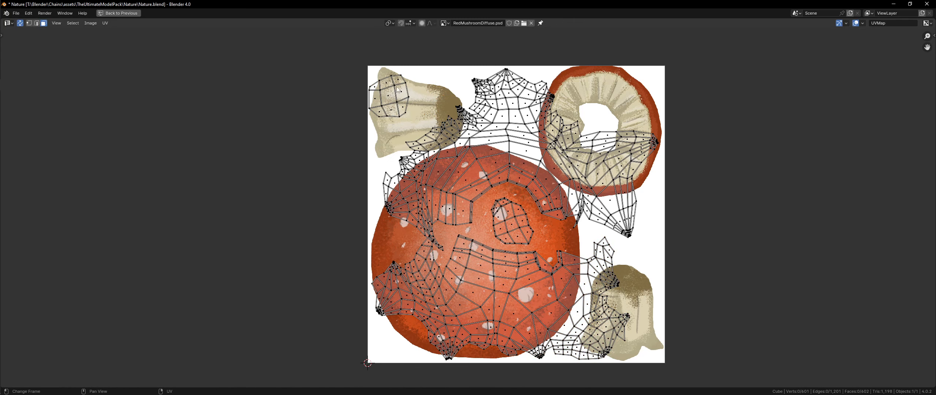
key("l")
key("g")
left_click(548, 207)
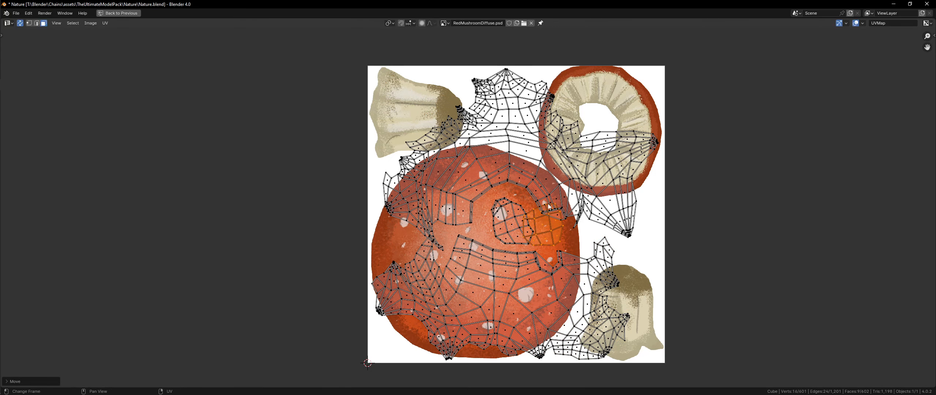
- Move the larger cap island back to the texture's upper left corner, then rotate and enlarge it to fill that corner
key("l")
key("g")
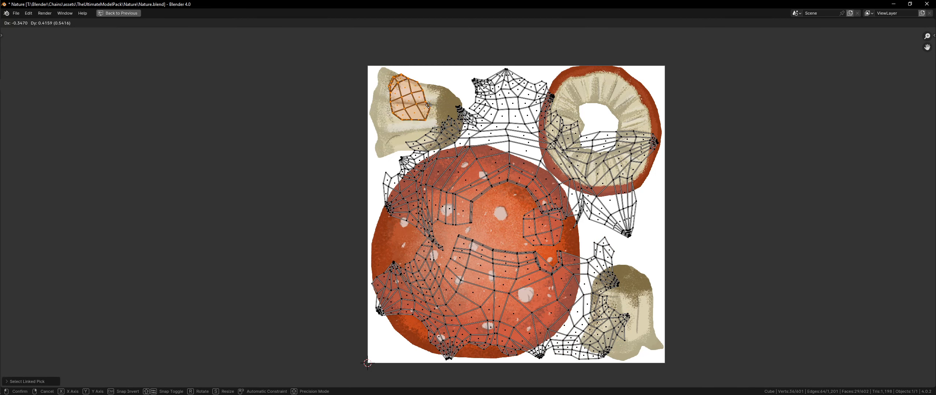
left_click(446, 113)
key("s")
left_click(462, 122)
key("r")
left_click(412, 171)
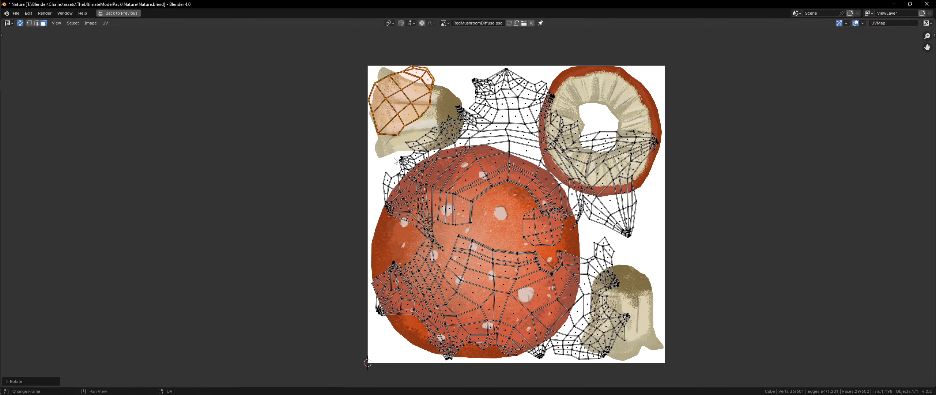
key("g")
left_click(457, 214)
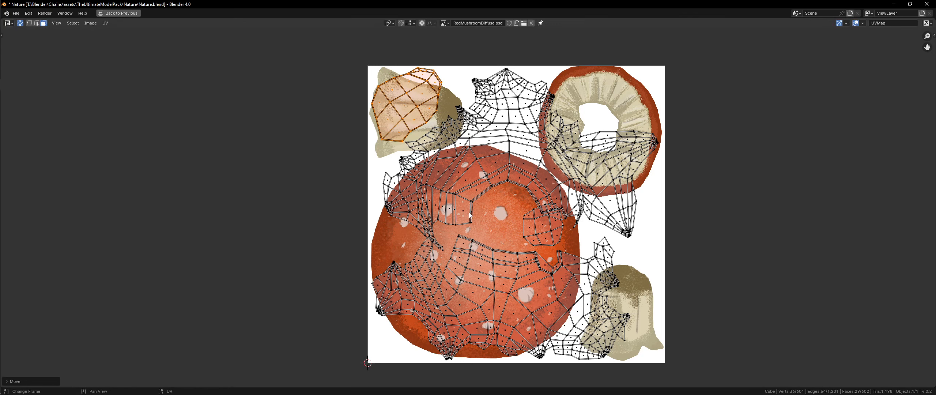
key("s")
left_click(461, 224)
key("alt+a")
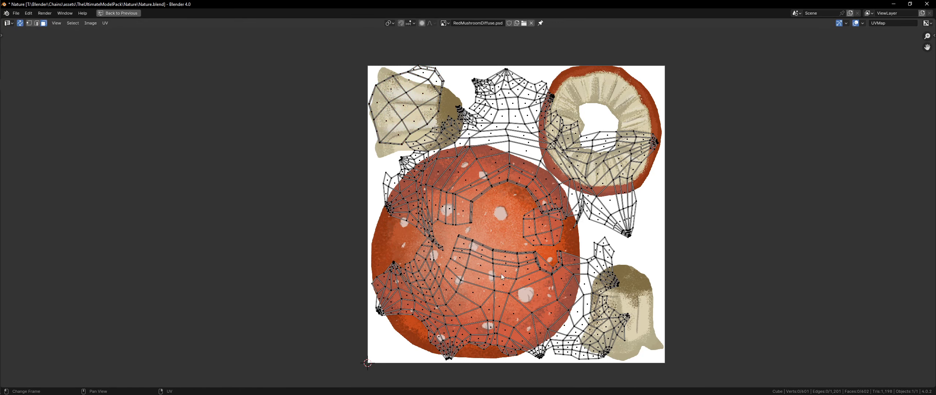
- Shift the lower trunk island right to the texture's edge and place the smaller cap island beneath its left end
key("l")
key("g")
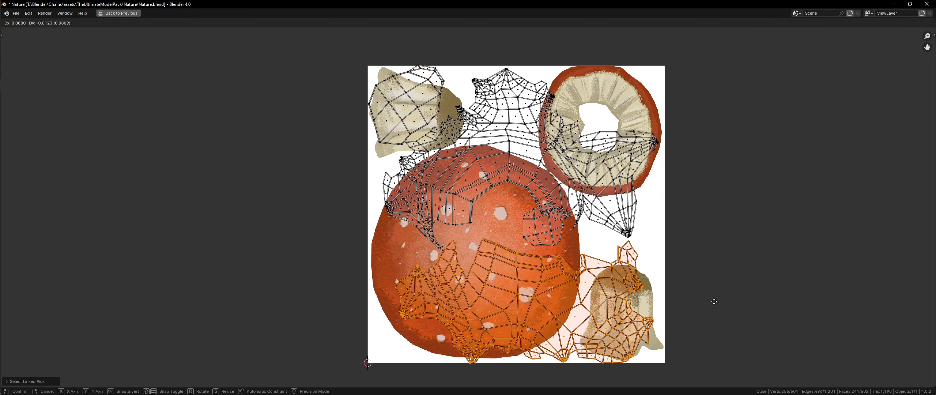
left_click(810, 272)
key("alt+a")
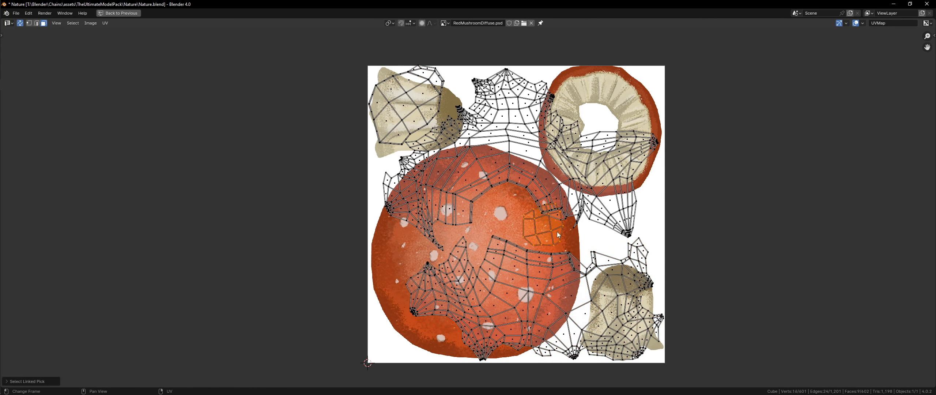
key("g")
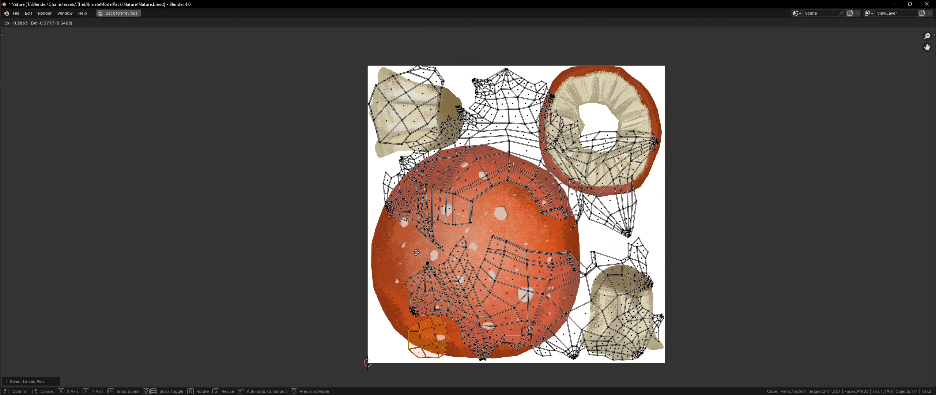
left_click(426, 250)
- Rotate the upper trunk island roughly a quarter turn and move it towards the texture's right edge
key("alt+a")
key("l")
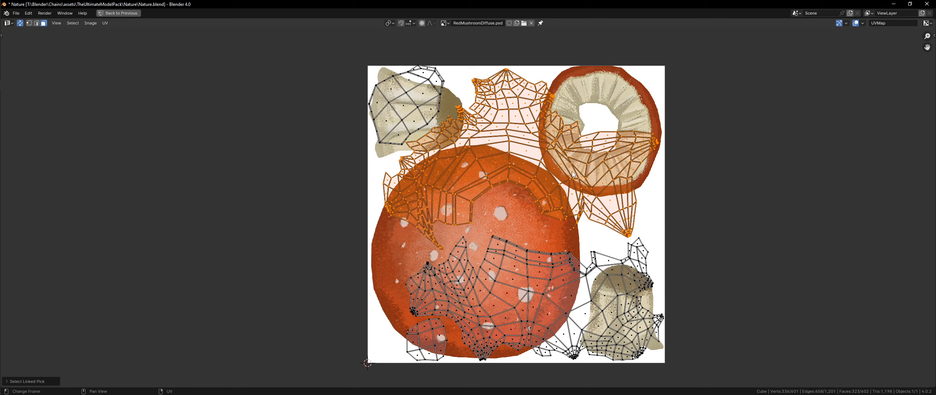
key("g")
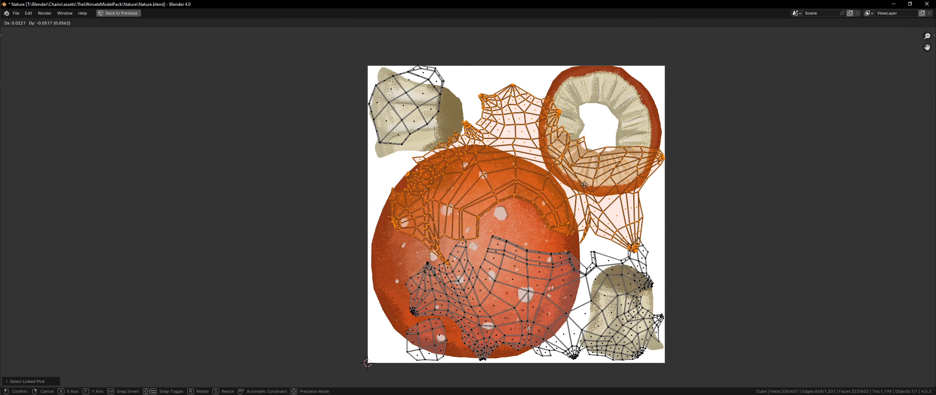
left_click(576, 168)
key("r")
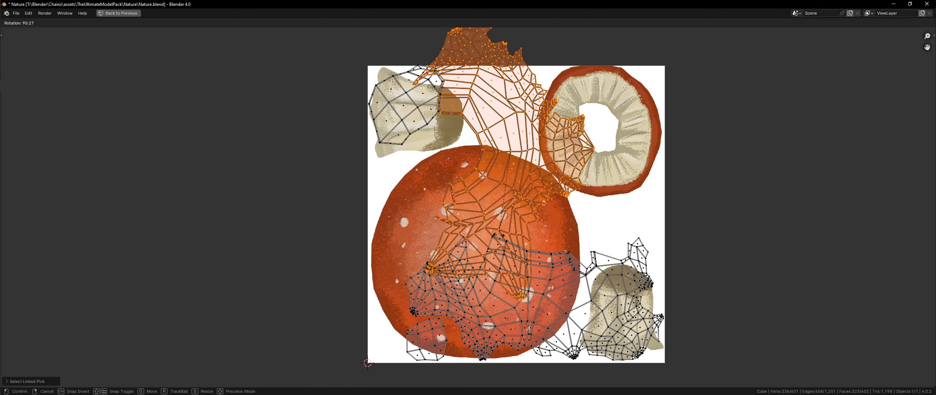
left_click(505, 235)
key("g")
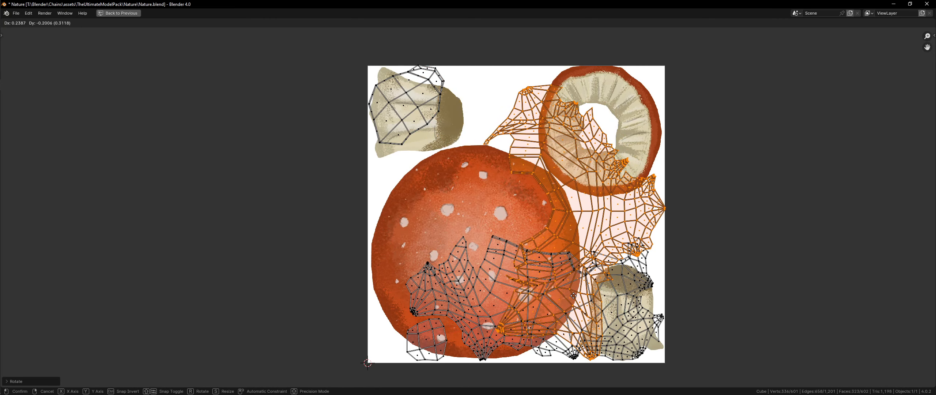
left_click(574, 295)
- Rotate the upper trunk island further and reposition it in the texture's lower right area, with its arch above the lower island
key("r")
left_click(643, 304)
key("g")
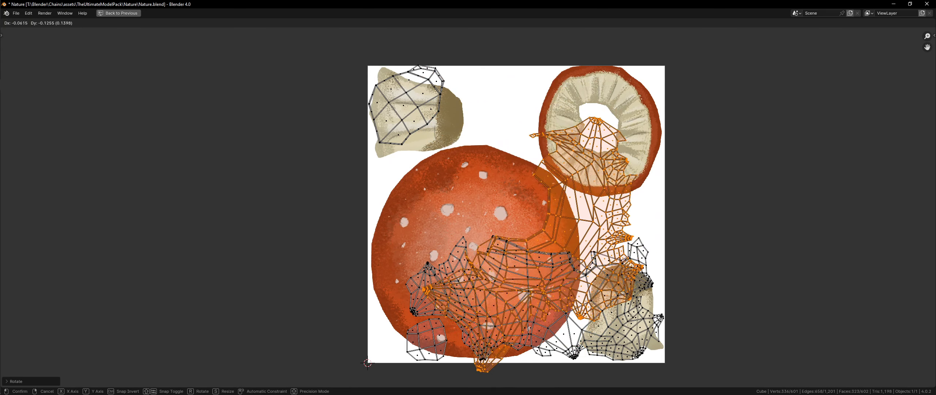
left_click(642, 325)
key("r")
right_click(626, 329)
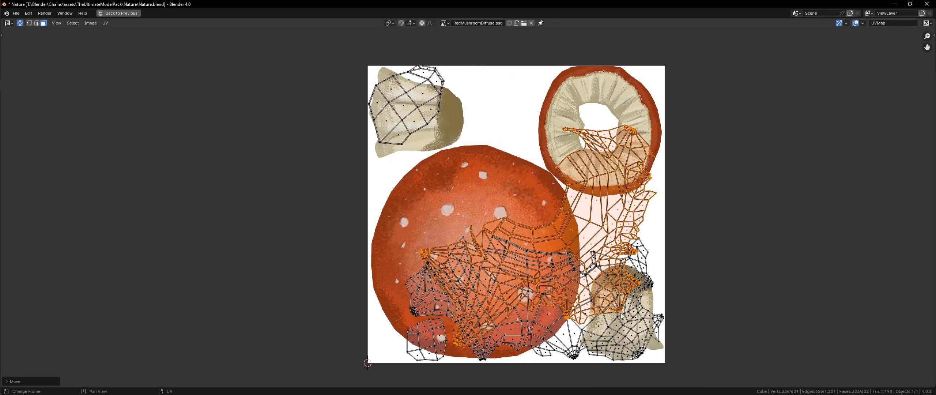
- Switch to vertex selection and turn on proportional editing with Smooth falloff and Connected Only
left_click(621, 312)
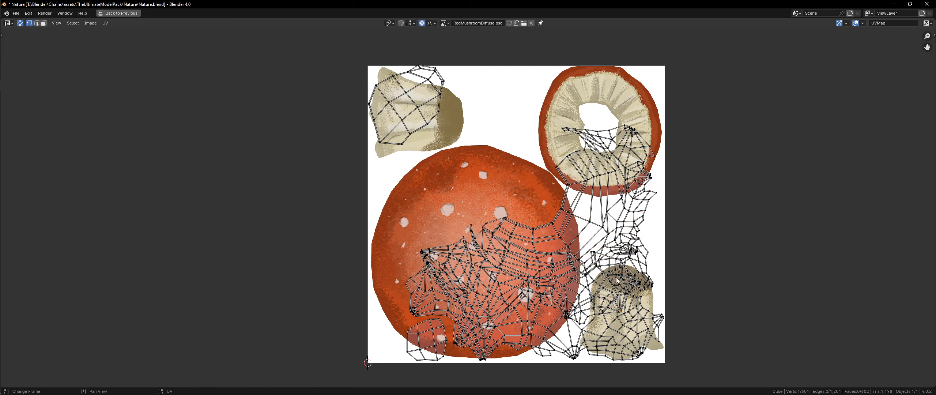
key("g")
right_click(514, 167)
left_click(430, 23)
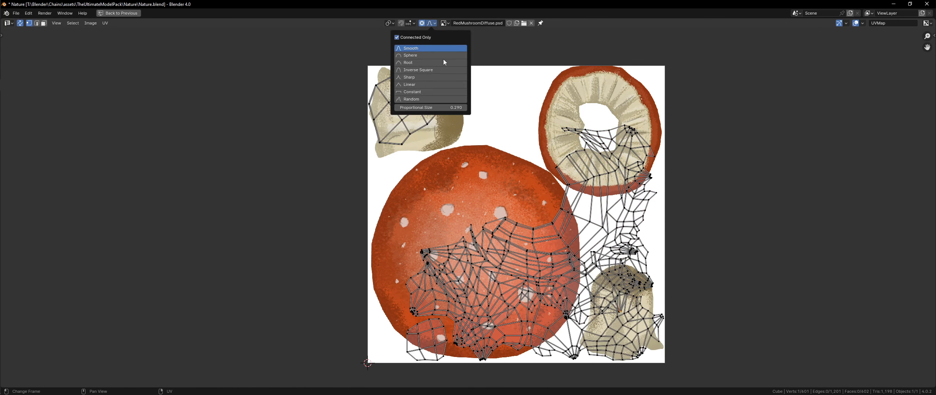
key("g")
right_click(554, 231)
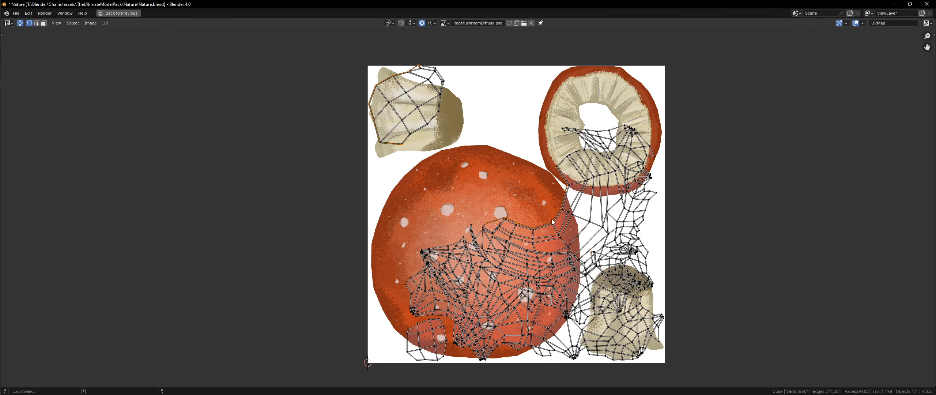
- Try to pull an edge path of the upper trunk island down and right with proportional editing
key("g")
right_click(553, 225)
key("g")
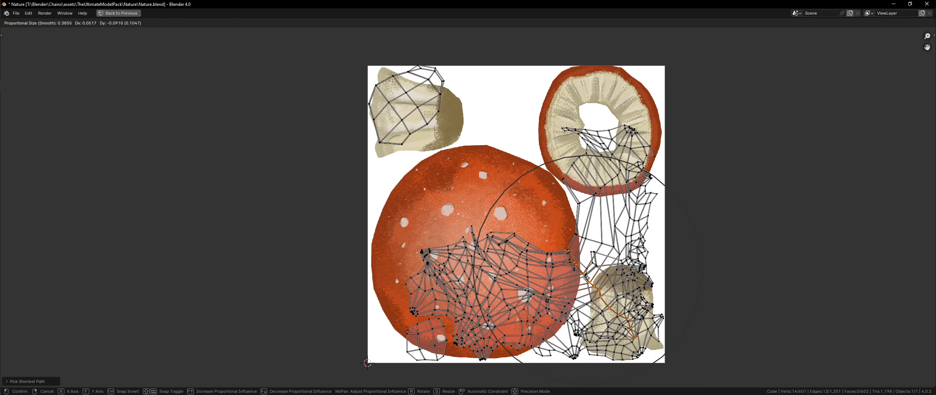
left_click(593, 354)
- Turn off proportional editing and clear the UV selection
key("l")
key("g")
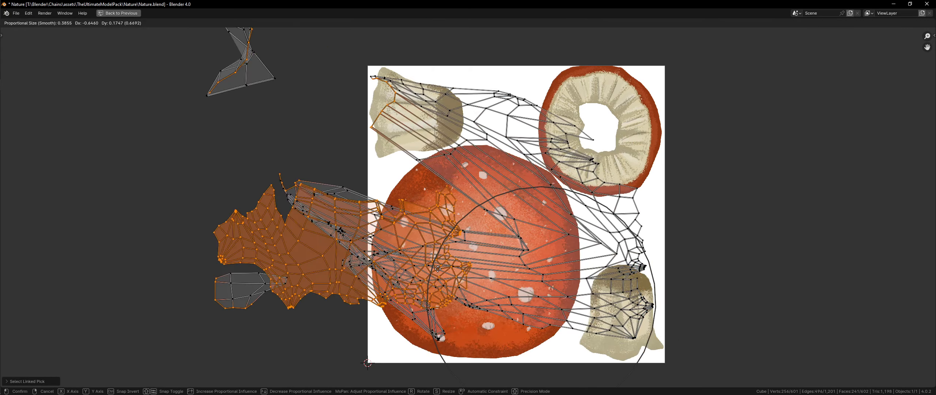
right_click(489, 166)
key("o")
key("alt+a")
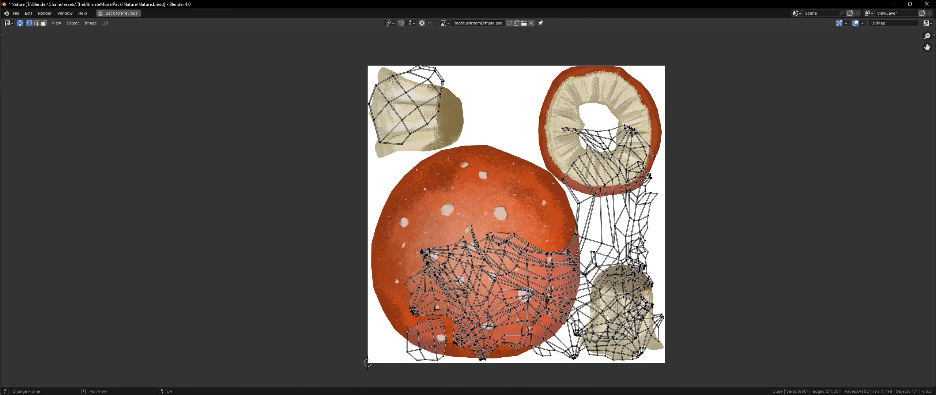
- Move the lower trunk island out past the texture's left side and shift the upper trunk island slightly down
key("l")
key("g")
left_click(315, 273)
key("alt+a")
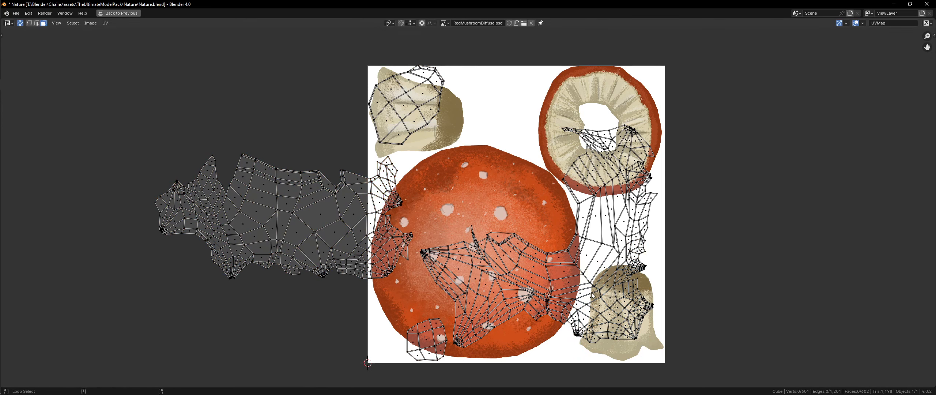
key("l")
key("g")
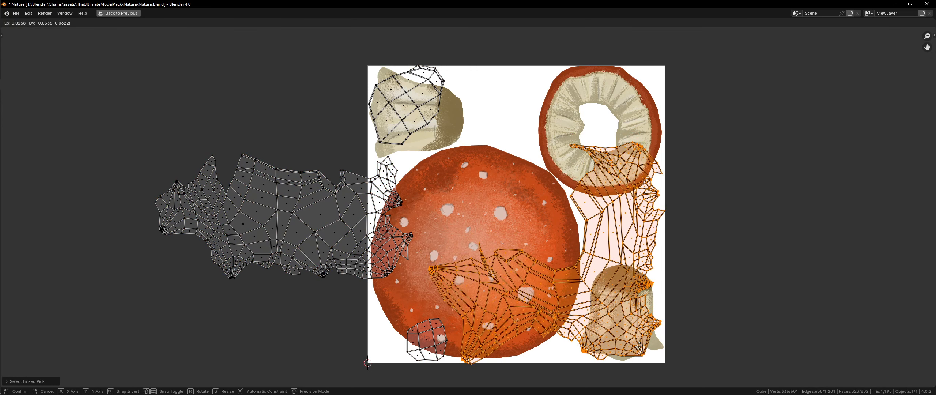
left_click(624, 319)
- Bring the displaced trunk island back over the texture and rotate it roughly a quarter turn
key("alt+a")
key("l")
key("g")
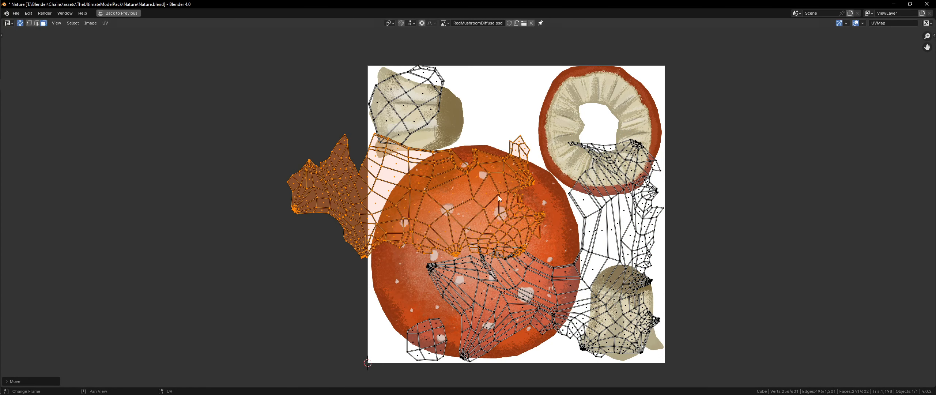
left_click(614, 126)
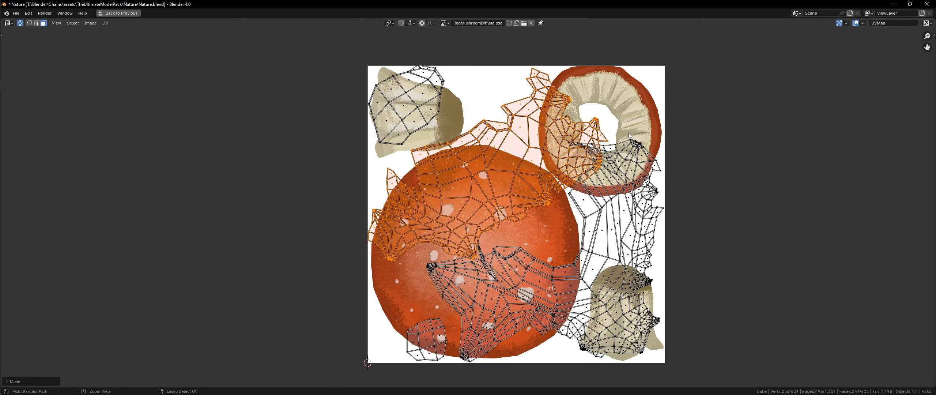
key("r")
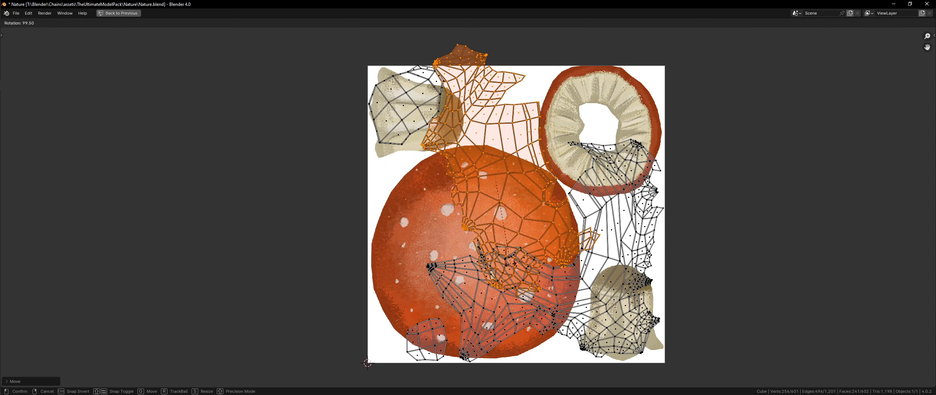
left_click(523, 229)
key("g")
right_click(456, 207)
- Undo the latest trunk island moves and rotations, going back to the arrangement before the proportional edit
key("ctrl+z")
key("ctrl+z")
key("ctrl+z")
key("ctrl+z")
key("ctrl+z")
key("ctrl+z")
key("ctrl+z")
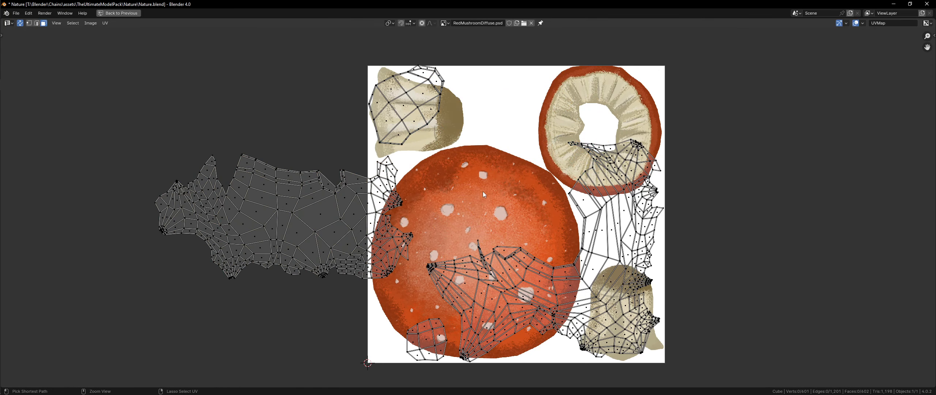
key("ctrl+z")
key("ctrl+z")
key("ctrl+z")
key("ctrl+z")
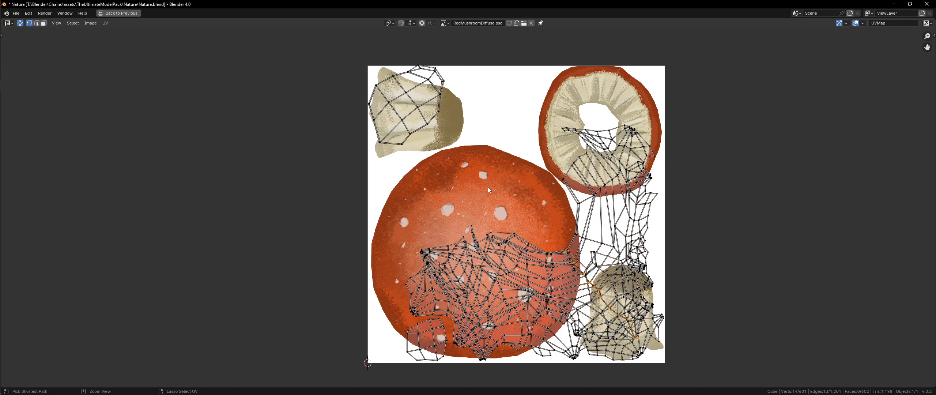
key("ctrl+z")
key("ctrl+z")
key("ctrl+z")
key("ctrl+z")
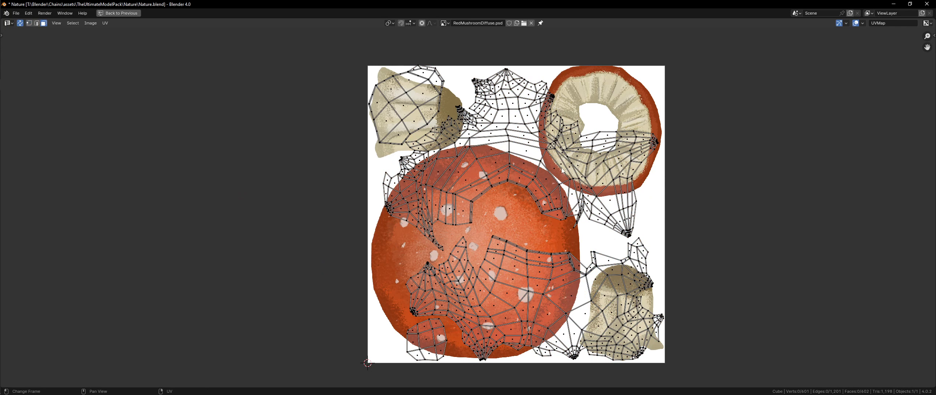
key("ctrl+z")
- Move the upper trunk island across the texture's upper right area, above the lower island, adjusting its rotation slightly
key("g")
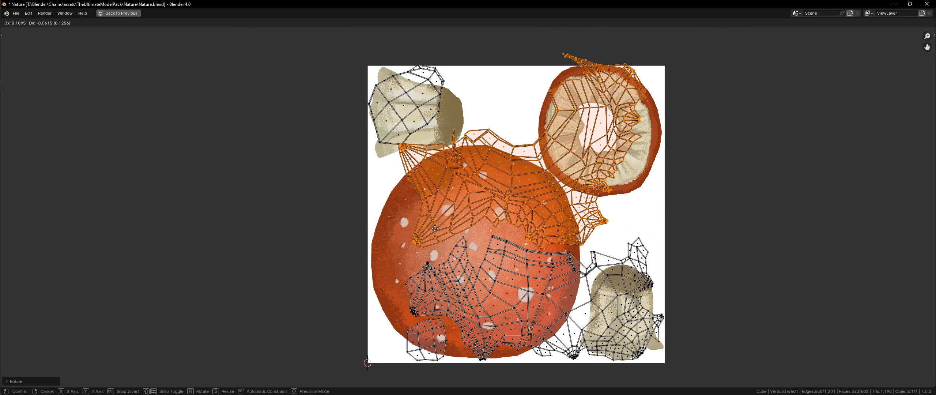
left_click(441, 231)
key("r")
left_click(625, 232)
key("g")
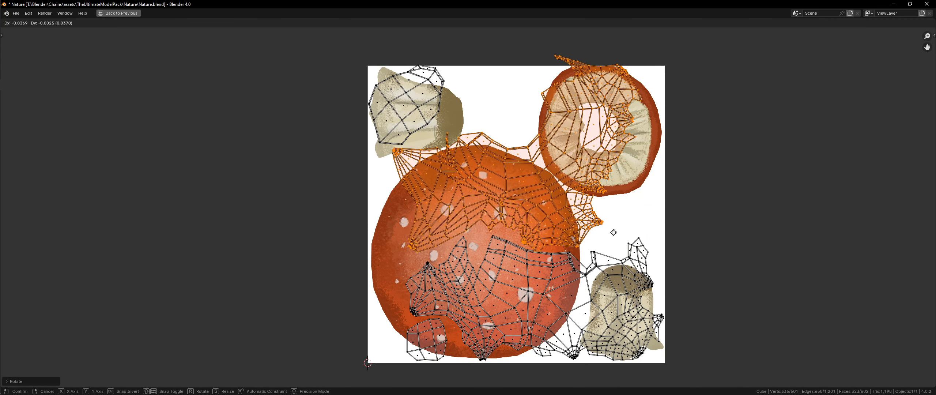
left_click(617, 235)
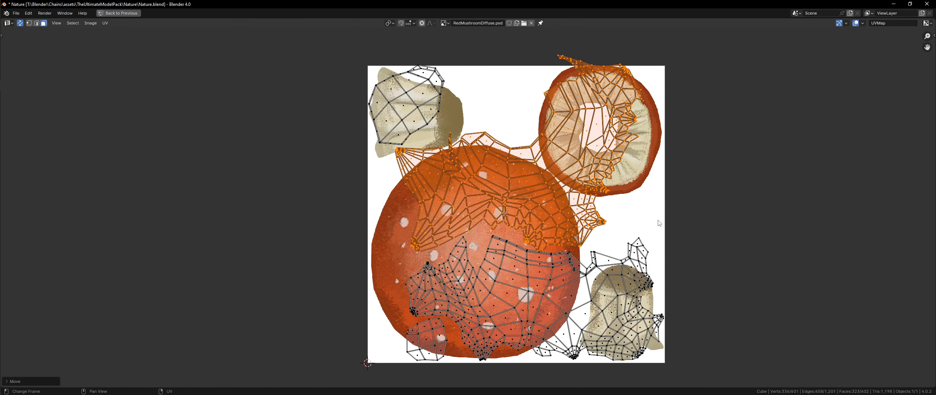
key("g")
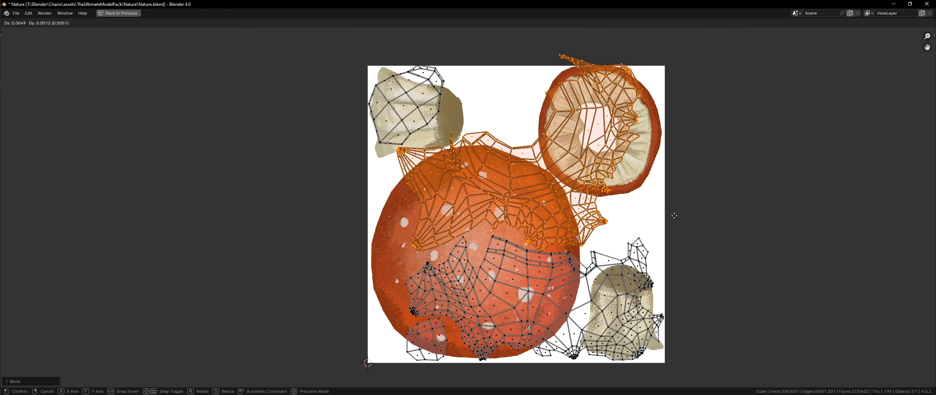
left_click(695, 210, "shift")
- Rotate the upper trunk island slightly and shift it left until its outer tip meets the texture's left edge
key("g")
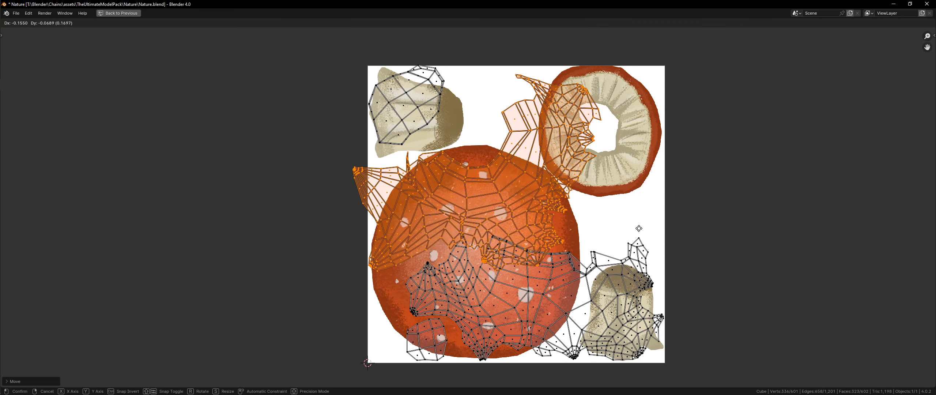
key("r")
left_click(682, 213)
key("r")
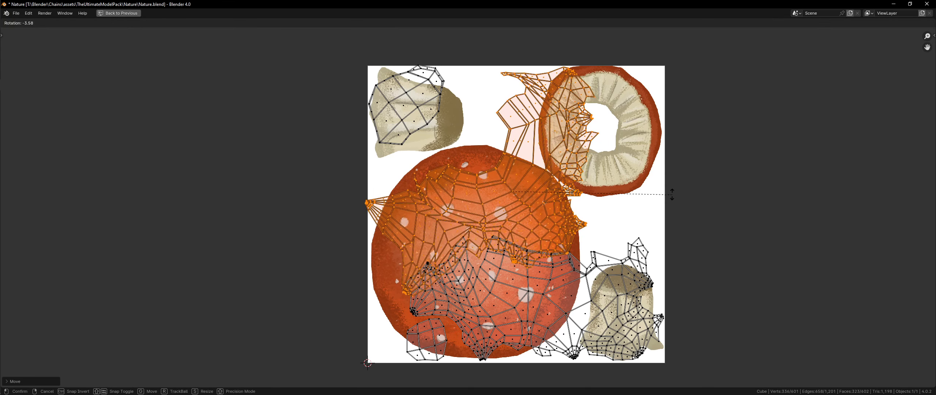
left_click(687, 205)
key("g")
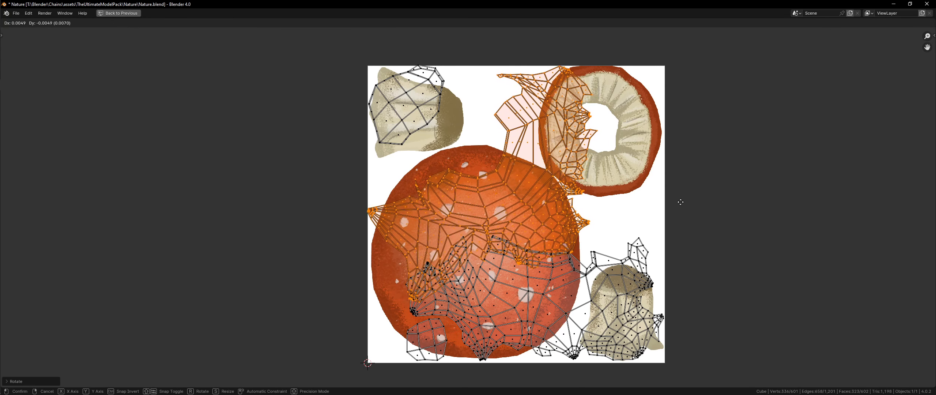
left_click(681, 209, "shift")
key("a")
key("alt+a")
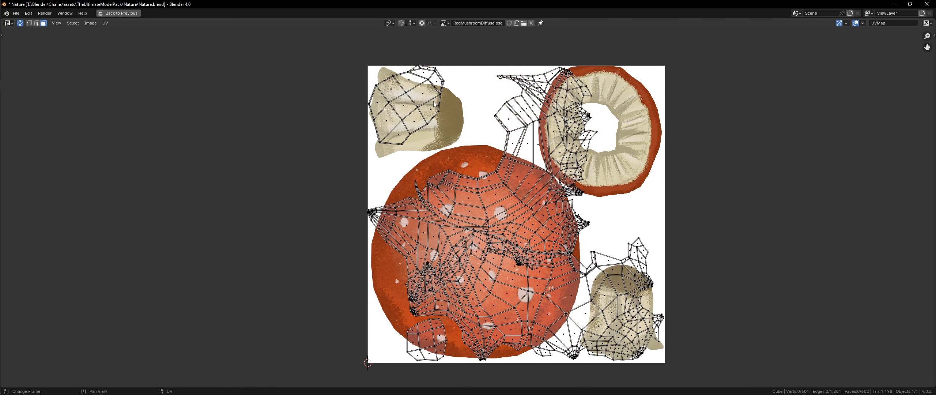
- Enlarge the larger cap island in the texture's upper left corner and shift it to fit the free space
key("l")
key("s")
left_click(517, 121)
key("g")
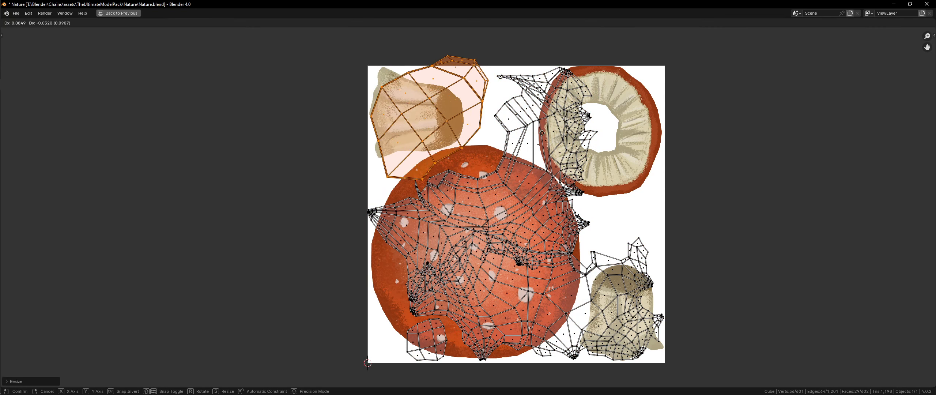
left_click(542, 140)
key("s")
left_click(531, 143)
key("g")
key("Escape")
- Rotate the larger cap island so its narrow end faces right, then shrink and place it in the upper left corner
key("g")
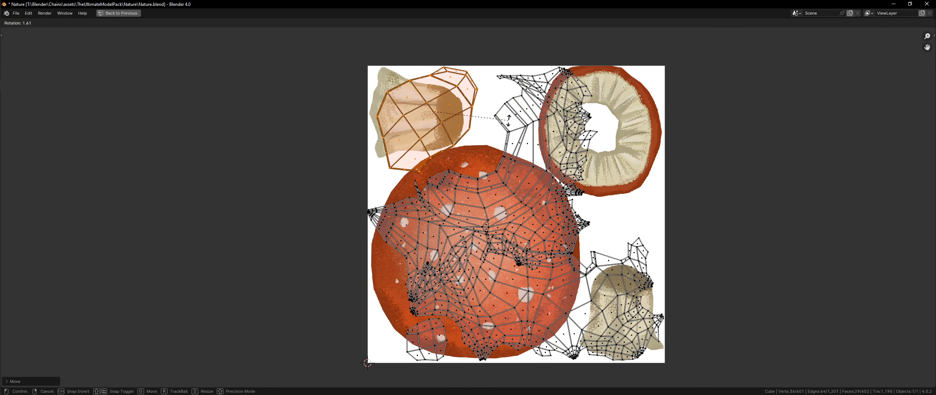
key("Escape")
key("g")
left_click(501, 208)
key("s")
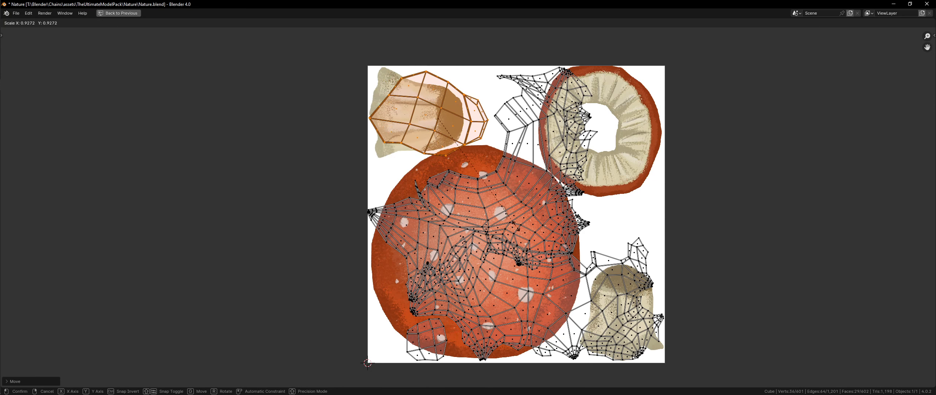
left_click(506, 222)
key("g")
left_click(506, 223)
- Fine-tune the larger cap island's rotation, size and position so it fills the gap above the trunk islands
key("r")
left_click(515, 231)
key("s")
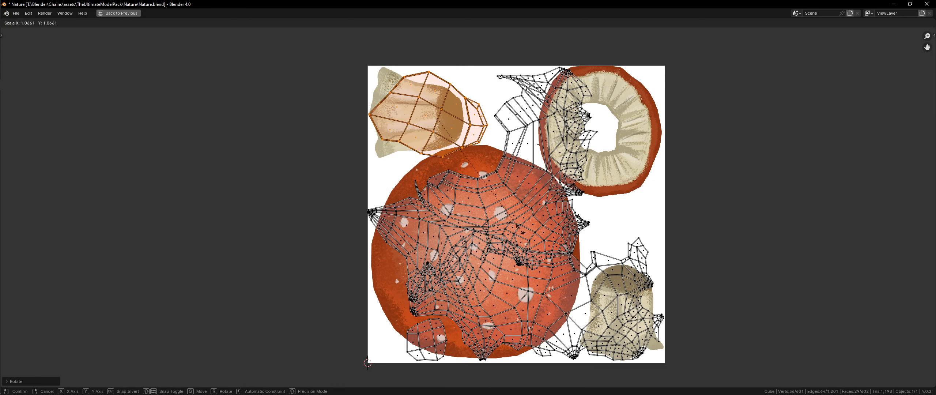
left_click(533, 232)
key("g")
left_click(535, 234)
key("s")
left_click(538, 234)
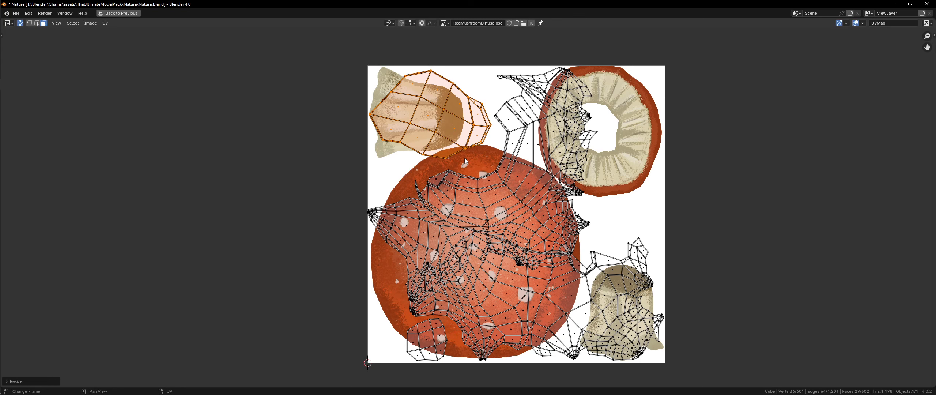
- Try to rotate the lower trunk island, and undo the rotation
key("alt+a")
key("l")
key("s")
right_click(622, 303)
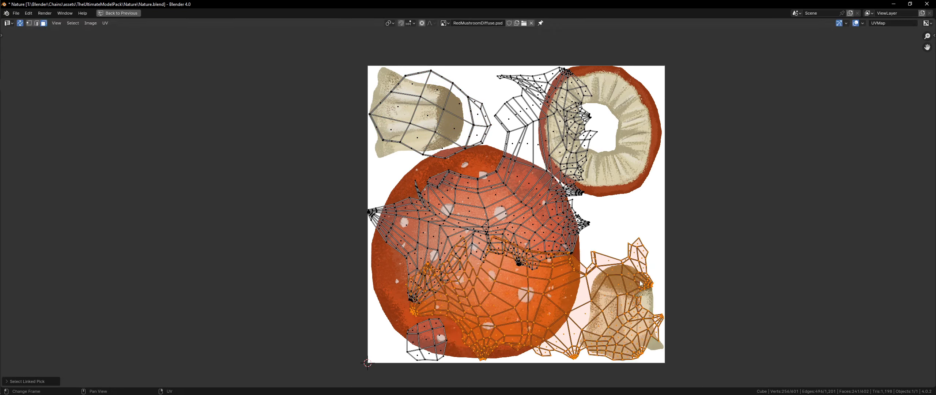
key("r")
left_click(666, 203)
key("ctrl+z")
- Scale the lower trunk island down slightly within the texture's lower right area
key("g")
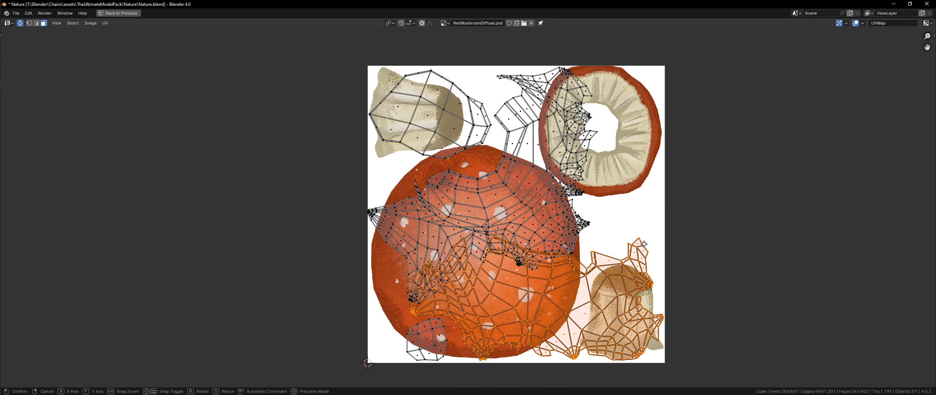
left_click(688, 257)
key("s")
left_click(448, 306)
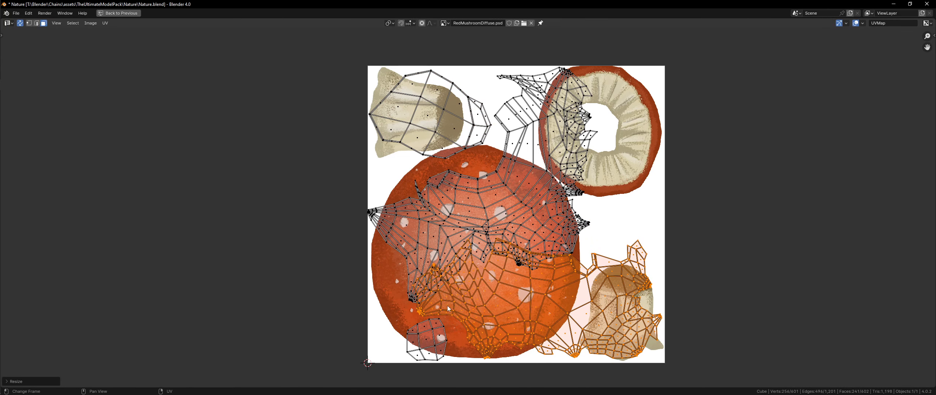
key("g")
right_click(448, 261)
- Move the smaller cap island left into the texture's lower left corner
key("l")
key("g")
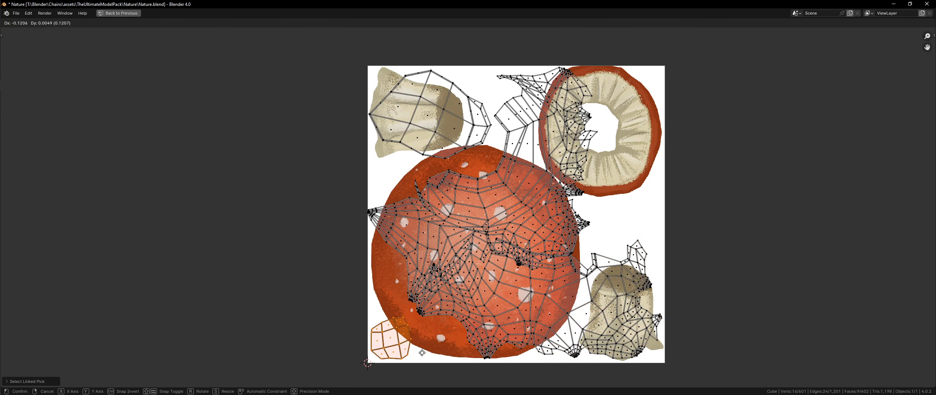
left_click(422, 353)
key("alt+a")
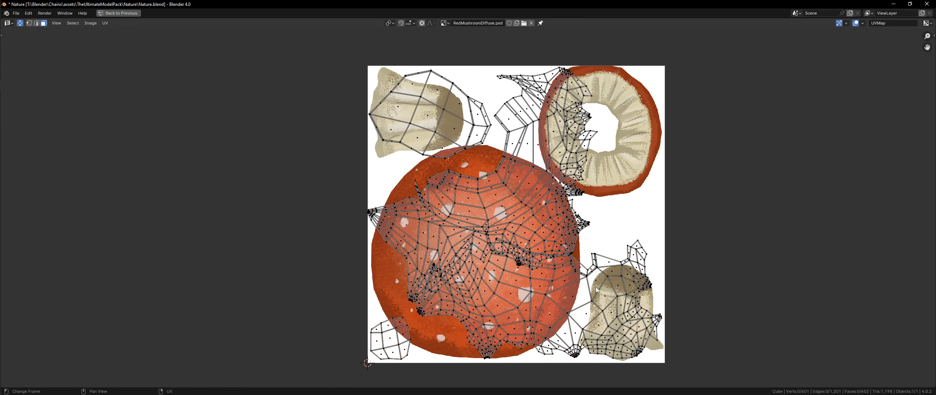
- Reposition the lower trunk island and rotate it slightly so it fits along the texture's bottom and right edges
key("l")
key("g")
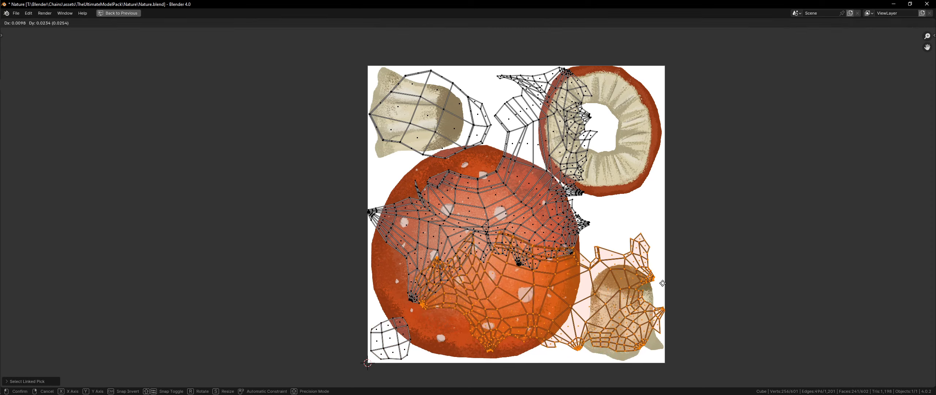
left_click(662, 290)
key("r")
left_click(668, 270)
key("g")
right_click(696, 213)
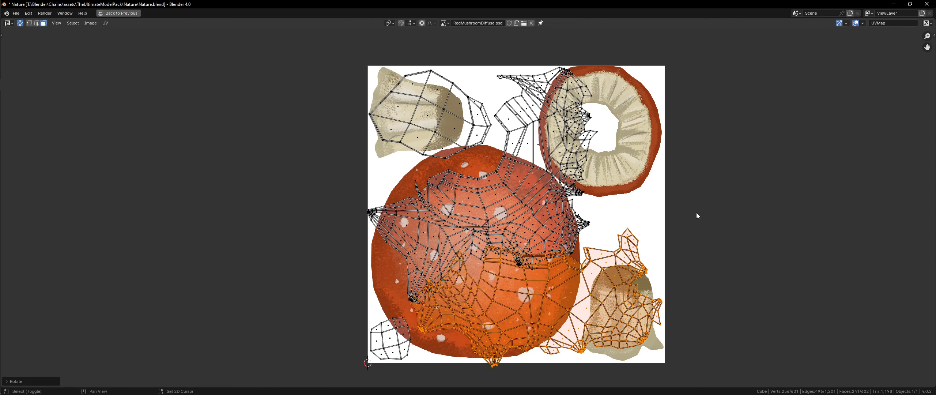
key("r")
left_click(692, 257)
key("alt+a")
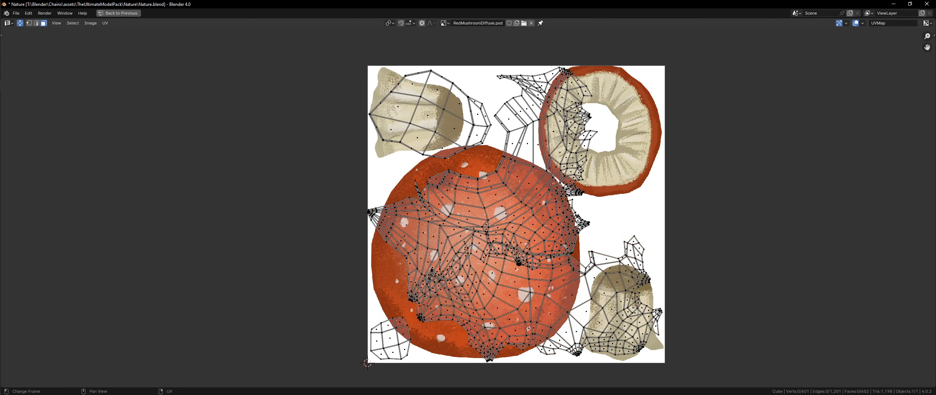
- Nudge the upper trunk island slightly right so its outer tip lies inside the texture's left edge
key("l")
key("r")
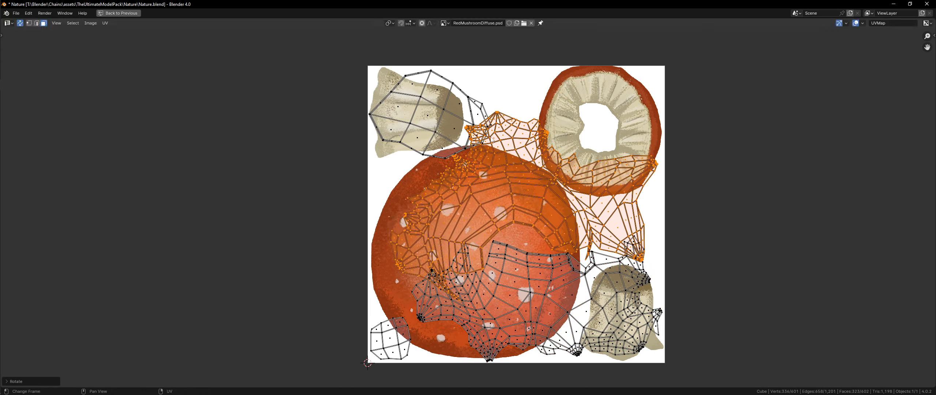
left_click(533, 140)
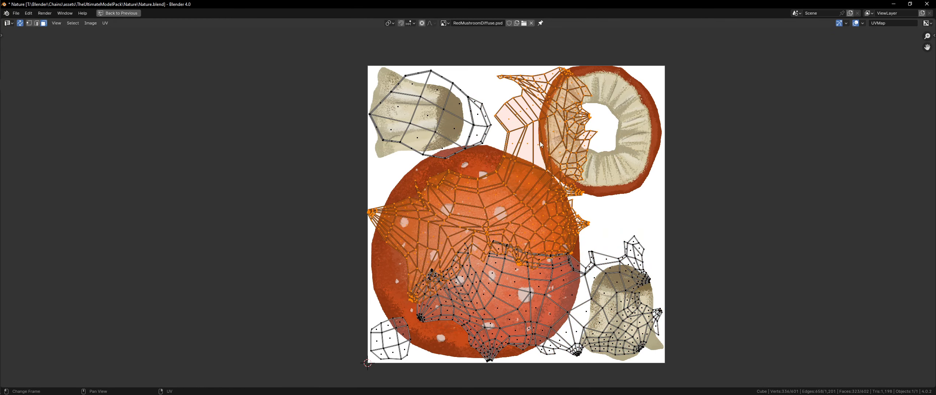
key("g")
left_click(380, 187)
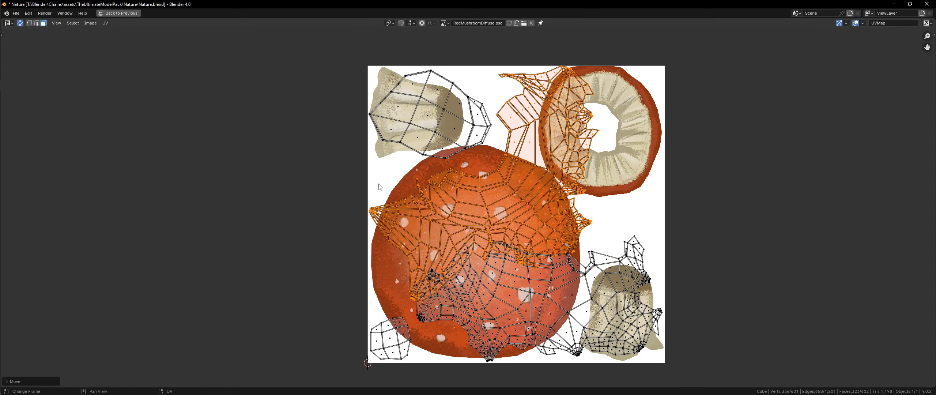
- Nudge the outer tip of the upper trunk island inward from the texture's left edge
left_click_drag(361, 187, 388, 220)
key("g")
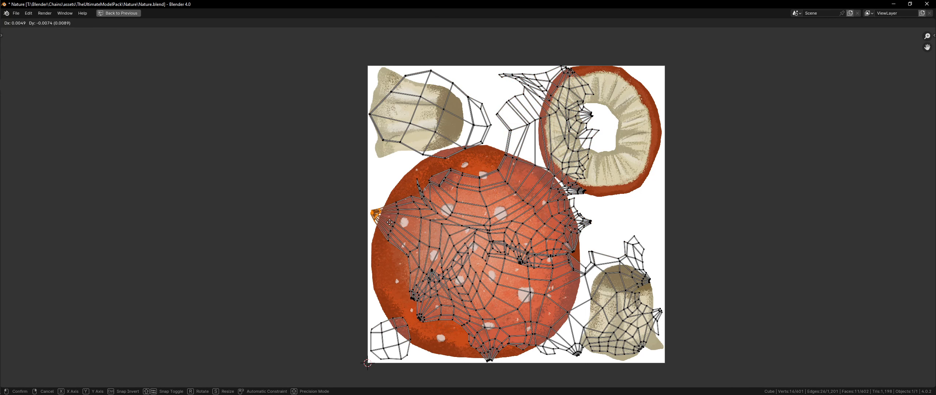
left_click(389, 221)
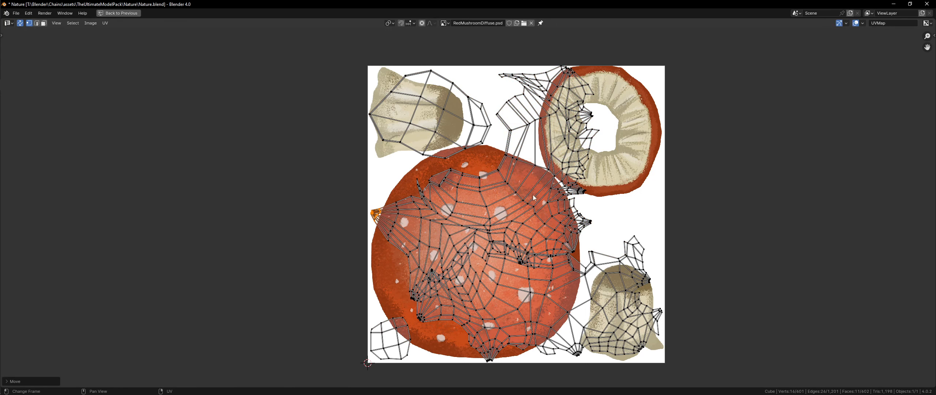
key("ctrl+l")
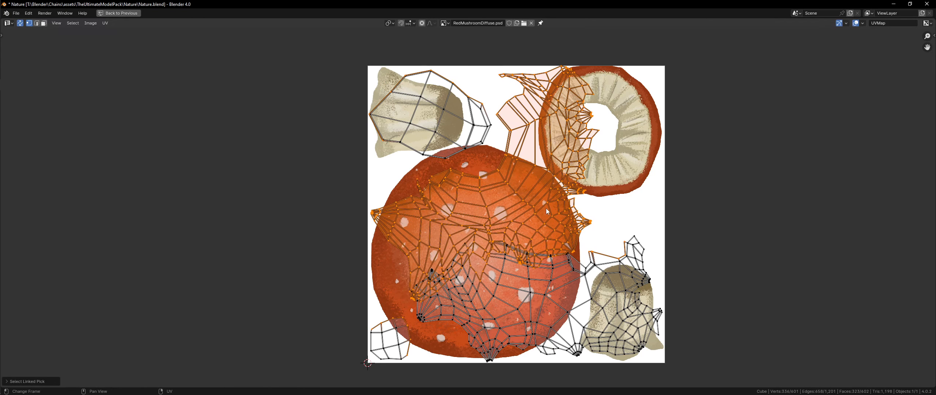
key("3")
key("alt+a")
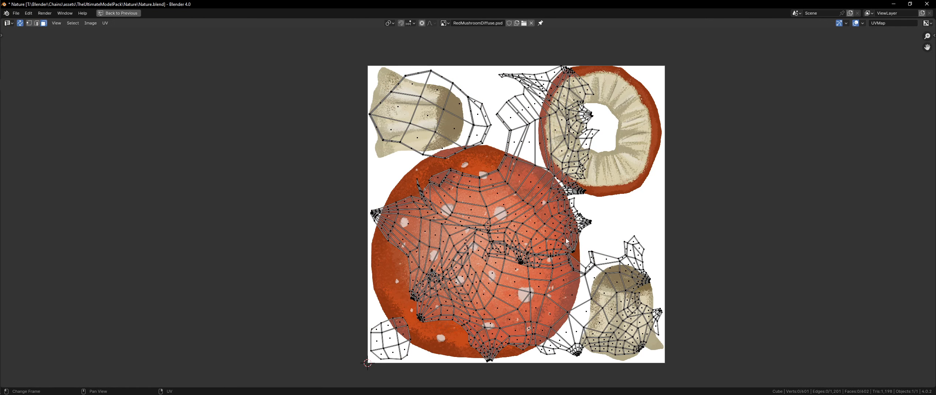
- Try scaling the lower trunk island down to separate it from the upper one
key("l")
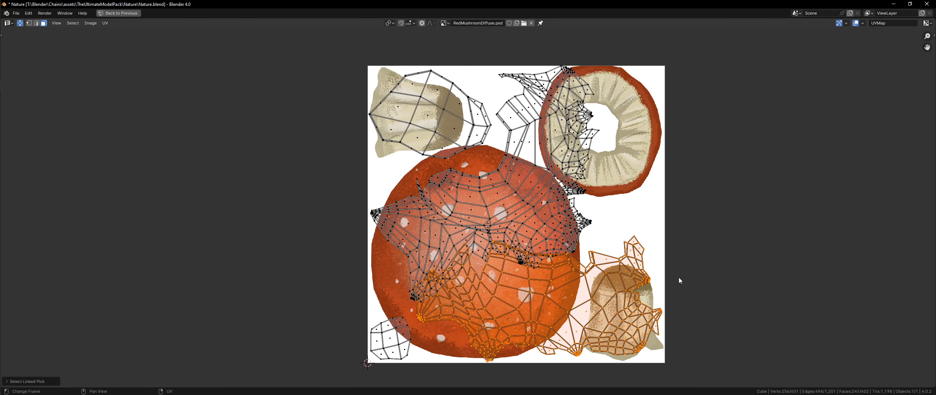
key("g")
right_click(681, 285)
key("s")
left_click(657, 278)
key("g")
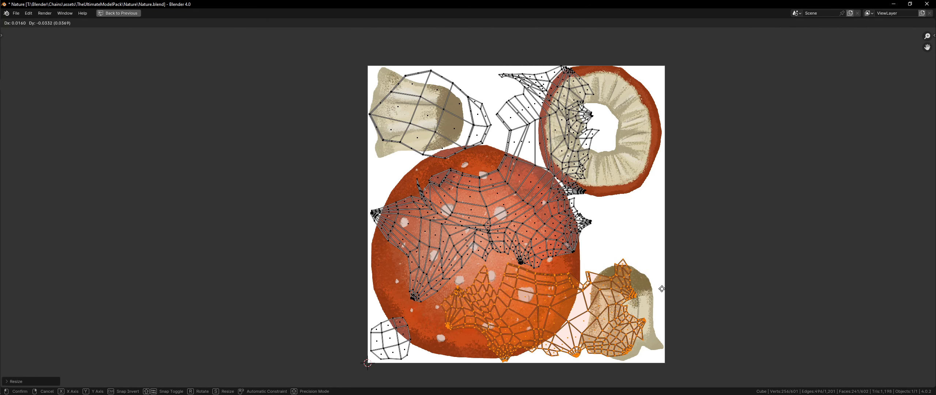
right_click(662, 290)
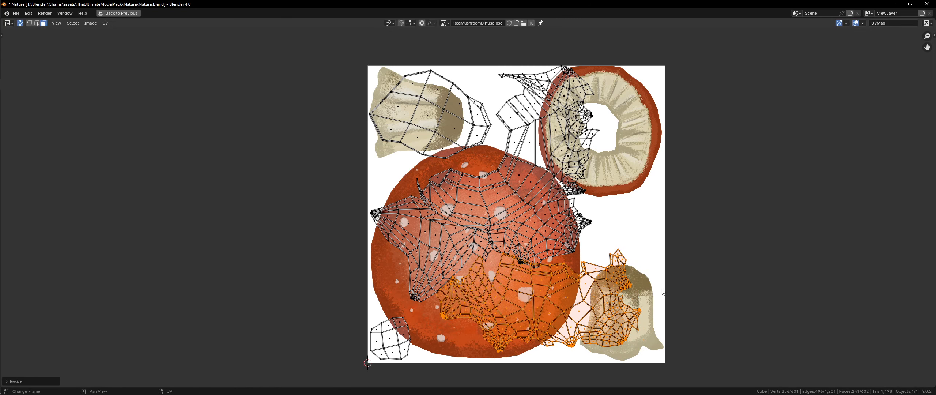
key("ctrl+z")
- Move the whole upper trunk island slightly up and left to widen the gap above the lower trunk island
scroll(652, 284, "up", 3)
scroll(631, 275, "down", 1)
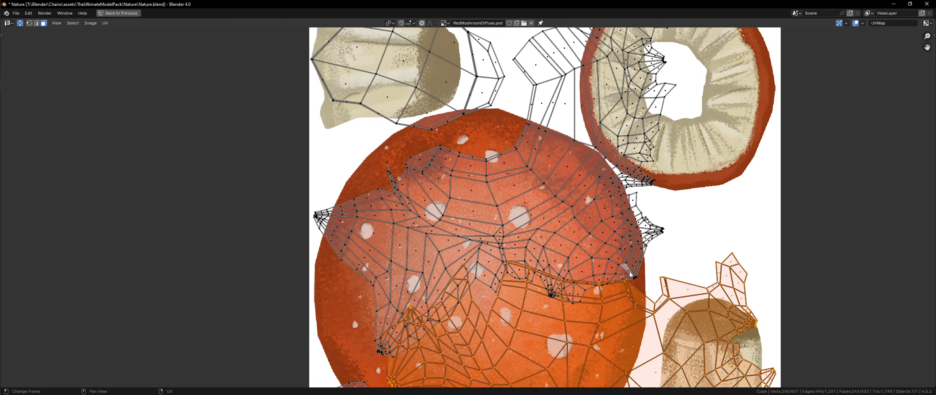
key("alt+a")
key("l")
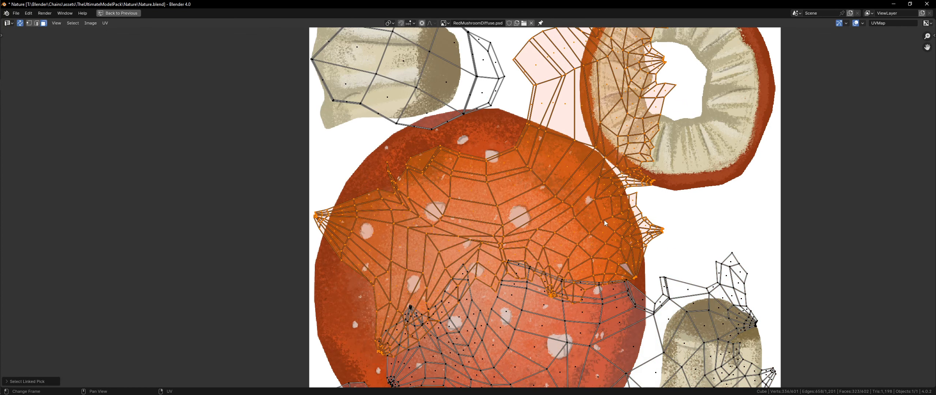
middle_click_drag(604, 220, 621, 287)
key("g")
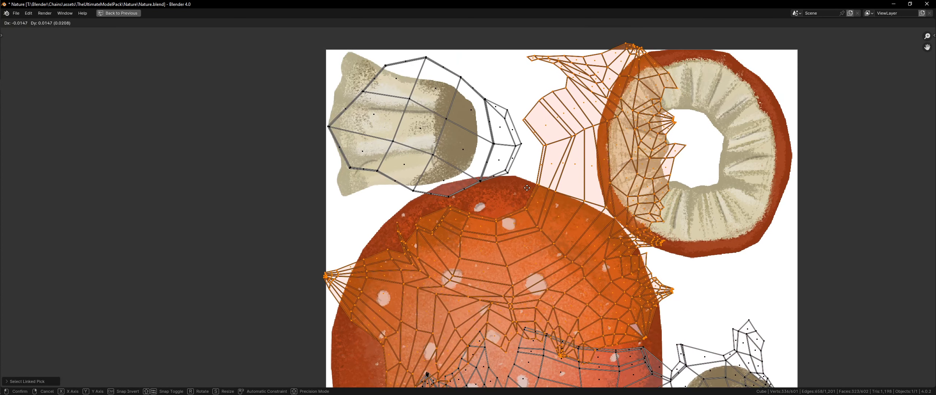
left_click(532, 169)
scroll(317, 231, "down", 1)
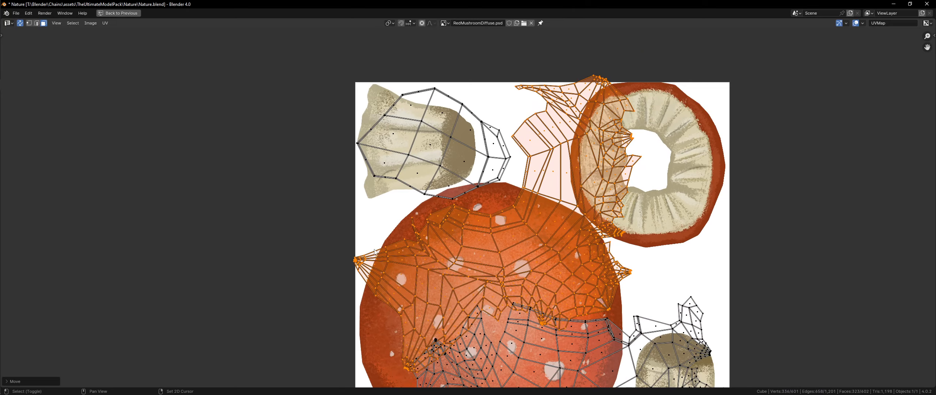
- Nudge the whole lower trunk island slightly down and right, away from the upper trunk island
middle_click_drag(472, 250, 432, 165)
key("alt+a")
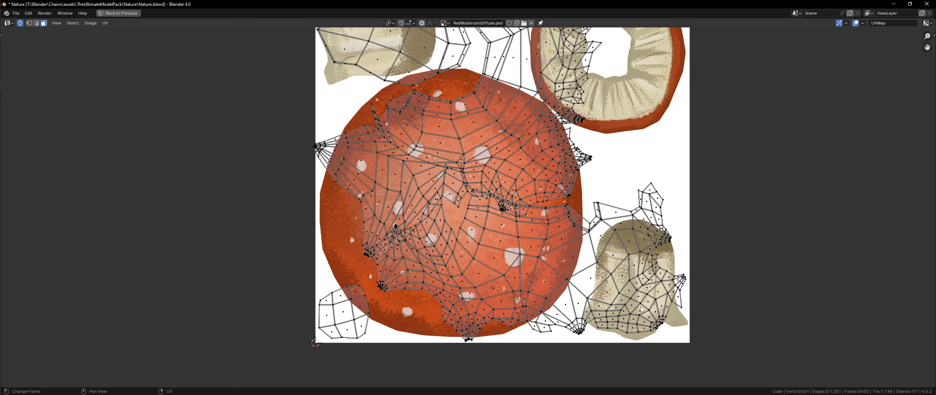
key("l")
key("g")
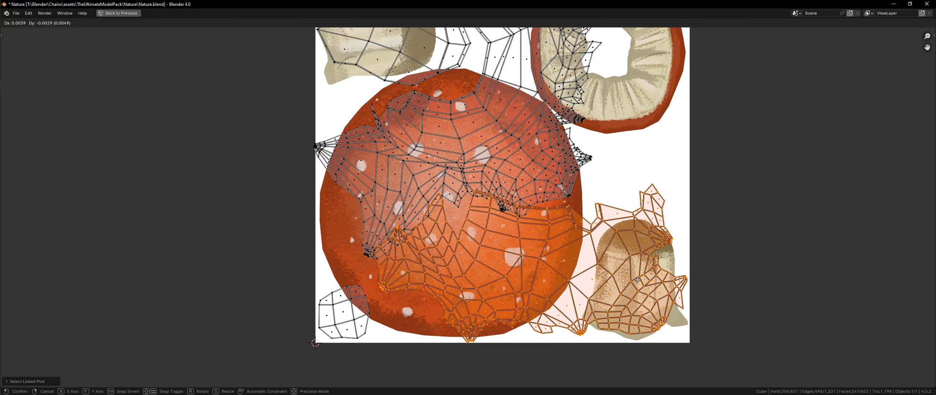
left_click(639, 282)
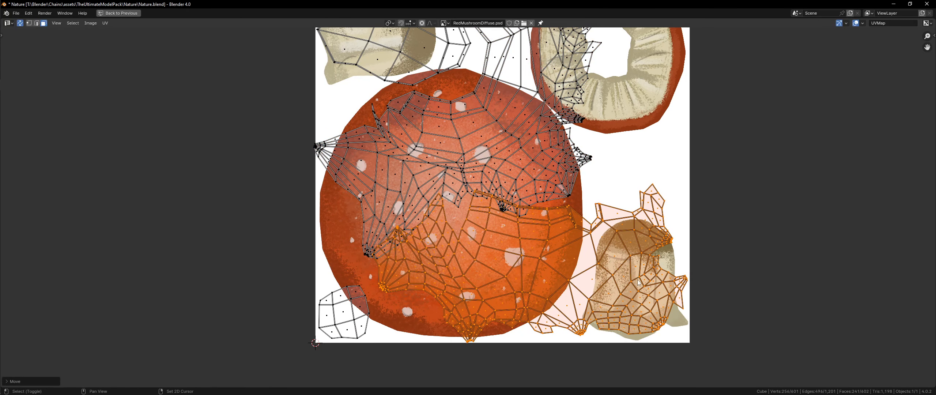
- Enable proportional editing for the UVs and hide the upper trunk island
left_click(445, 203)
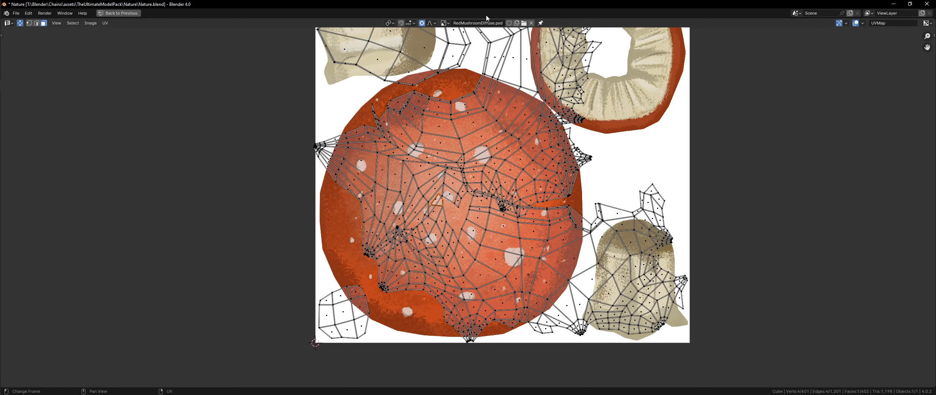
left_click(431, 23)
left_click(431, 23)
key("alt+a")
key("l")
key("h")
- Pull the upper edge of the lower trunk island down with proportional editing, and reveal the hidden upper island
left_click_drag(438, 203, 445, 208)
left_click_drag(396, 240, 397, 250)
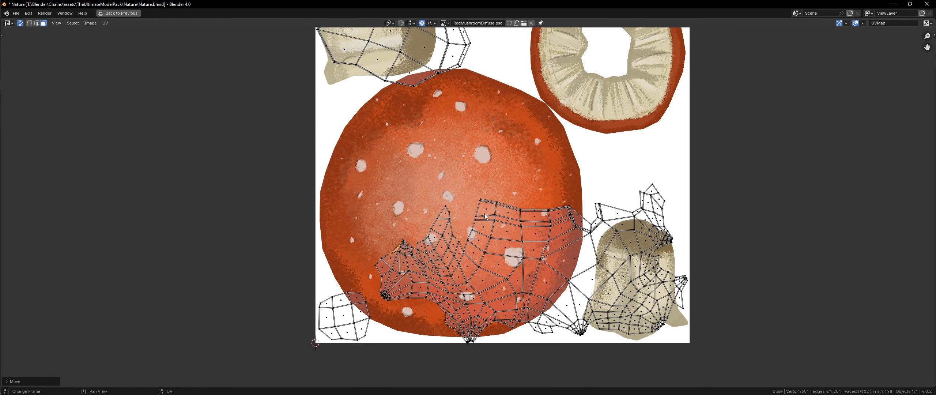
left_click_drag(489, 207, 493, 212)
left_click_drag(553, 215, 519, 226)
key("alt+h")
key("h")
key("alt+h")
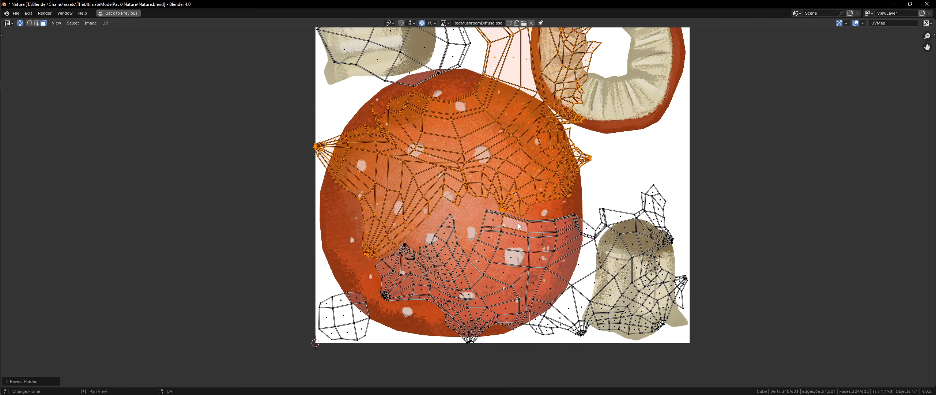
- Move the lower trunk island's bottom tip up inside the texture border with proportional editing
scroll(516, 223, "up", 4)
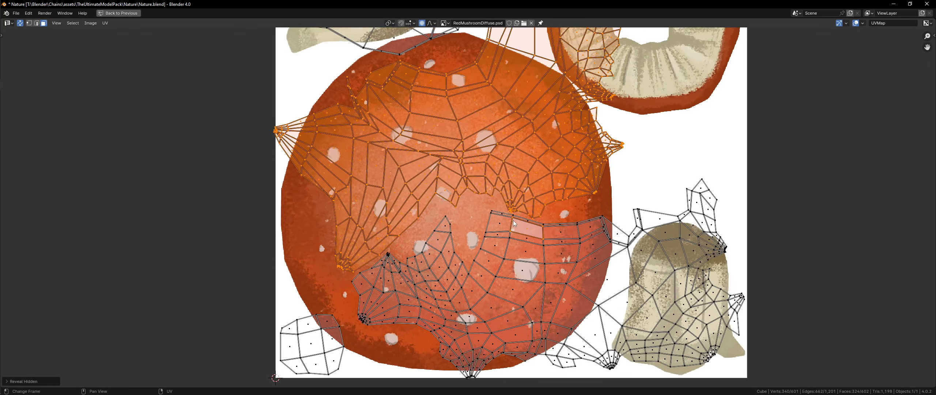
scroll(508, 229, "down", 3)
left_click_drag(454, 381, 489, 365)
key("g")
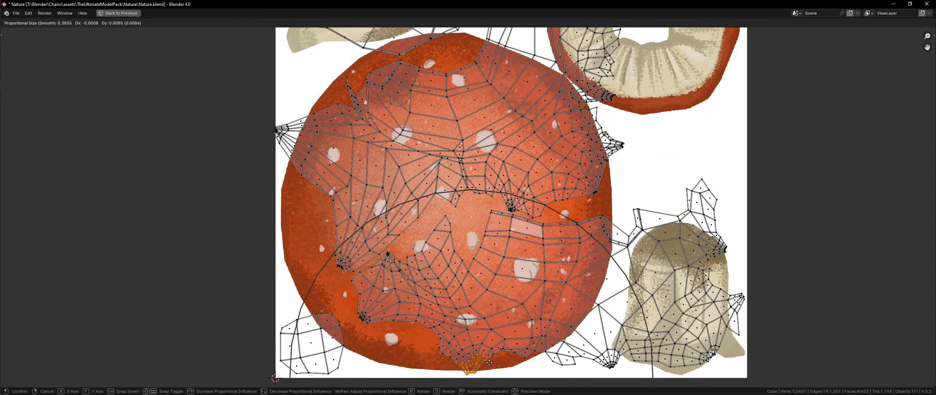
scroll(491, 363, "up", 5)
left_click(491, 363)
- Move the upper trunk island's left tip right so it lies inside the texture border
middle_click_drag(477, 225, 470, 288)
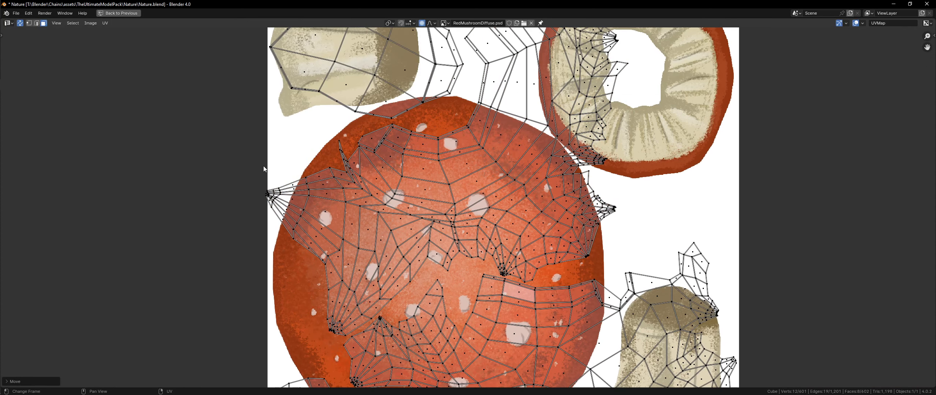
left_click_drag(261, 178, 295, 220)
key("g")
left_click(301, 218)
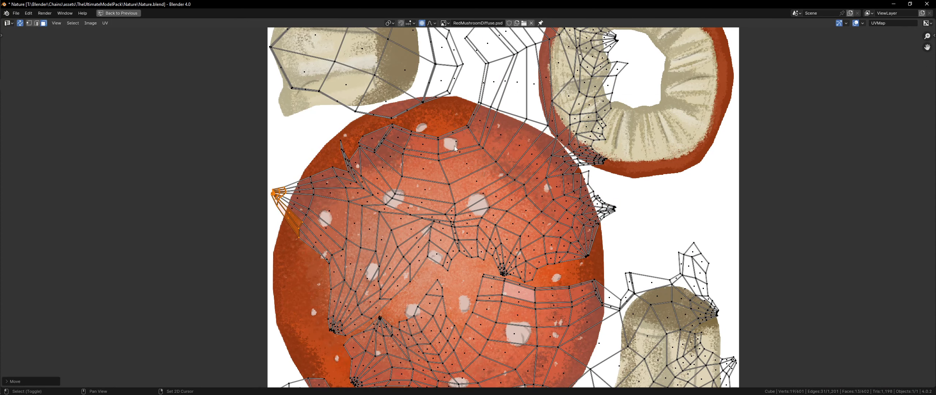
- Move the upper trunk island's top tip down inside the texture's upper border with proportional editing
middle_click_drag(455, 148, 346, 261)
left_click(470, 75)
key("g")
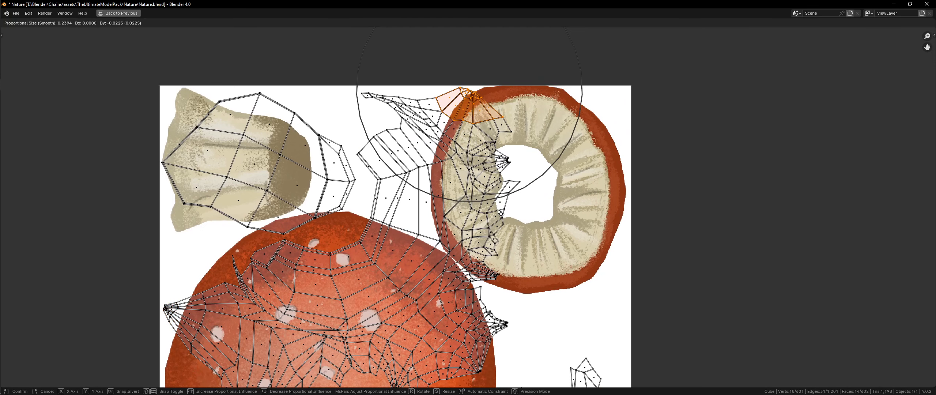
left_click(501, 214)
- Disable proportional editing, move the small cap island to the free area near the texture's right edge, and enlarge it
scroll(380, 271, "down", 3)
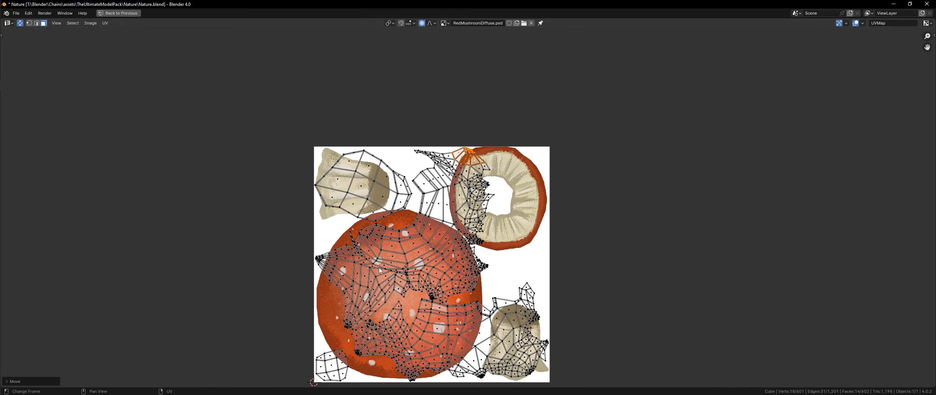
key("l")
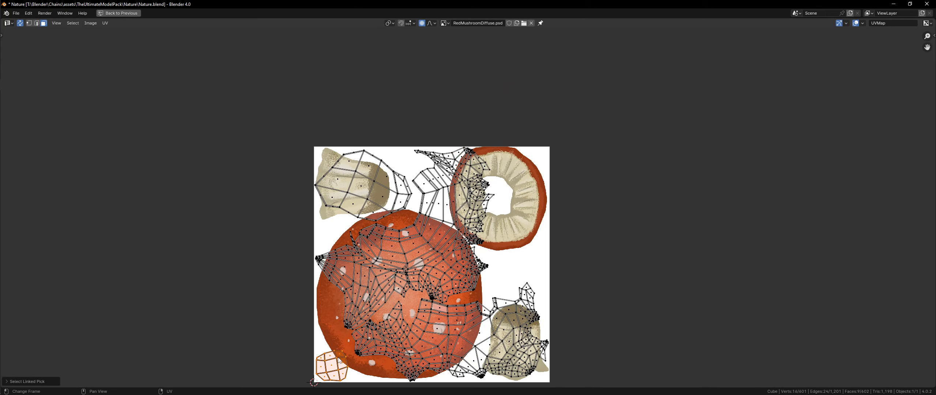
key("o")
key("g")
left_click(530, 234)
key("s")
left_click(560, 240)
key("g")
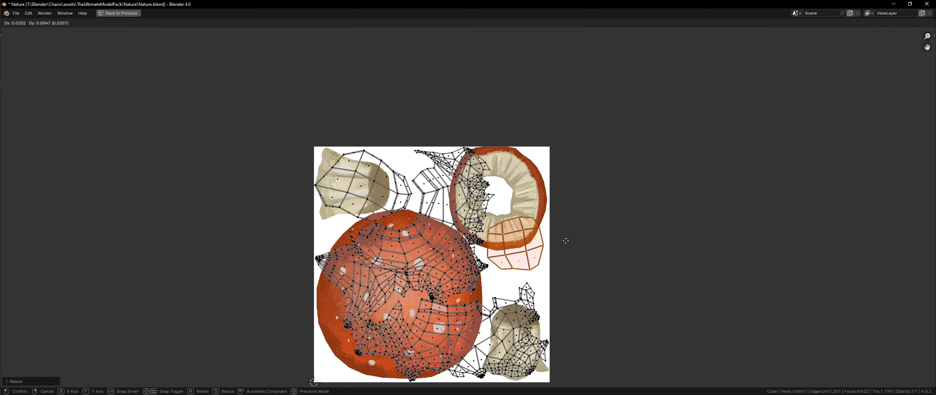
left_click(567, 240)
key("s")
left_click(555, 263)
- Save the rearranged UV layout in Nature.blend
scroll(508, 264, "up", 2)
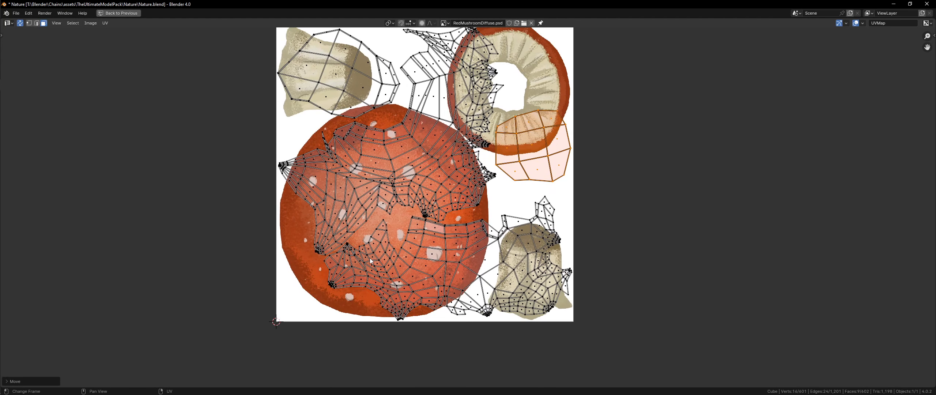
scroll(370, 258, "up", 3)
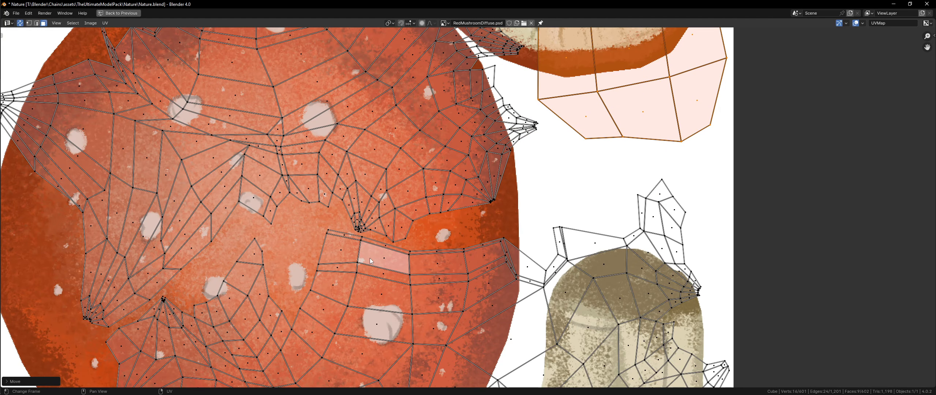
key("ctrl+s")
scroll(370, 260, "down", 3)
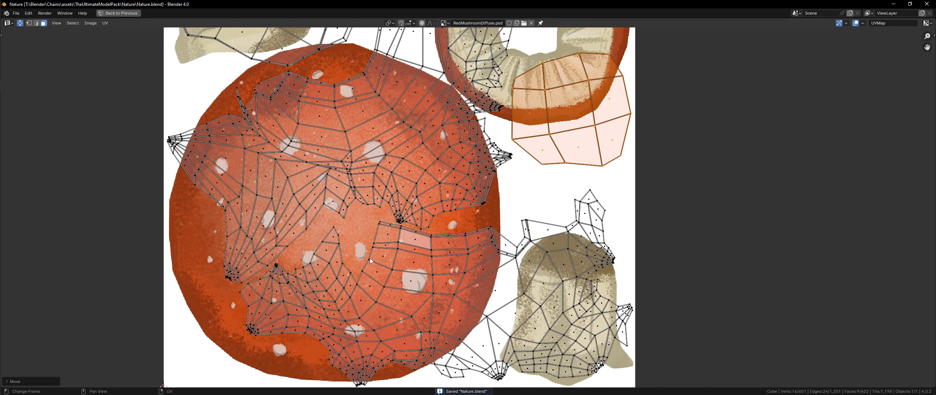
scroll(370, 260, "down", 4)
key("Tab")
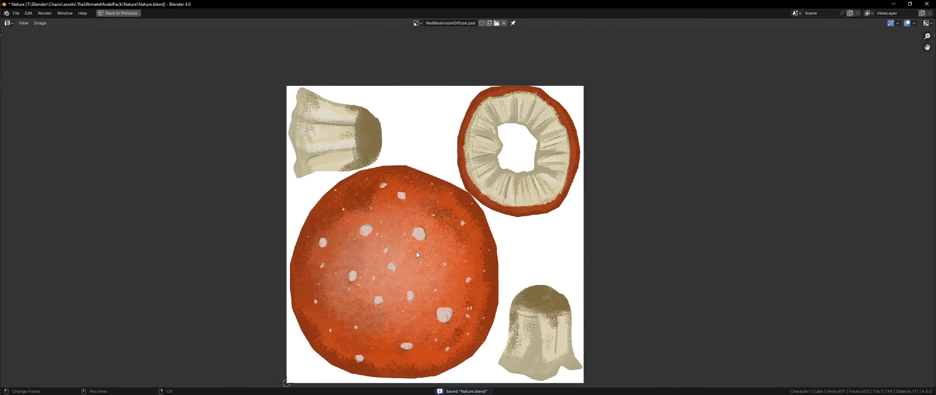
key("Tab")
- Return to the full workspace layout and display the TreeTrunk_Diffuse image behind the UVs
left_click(118, 13)
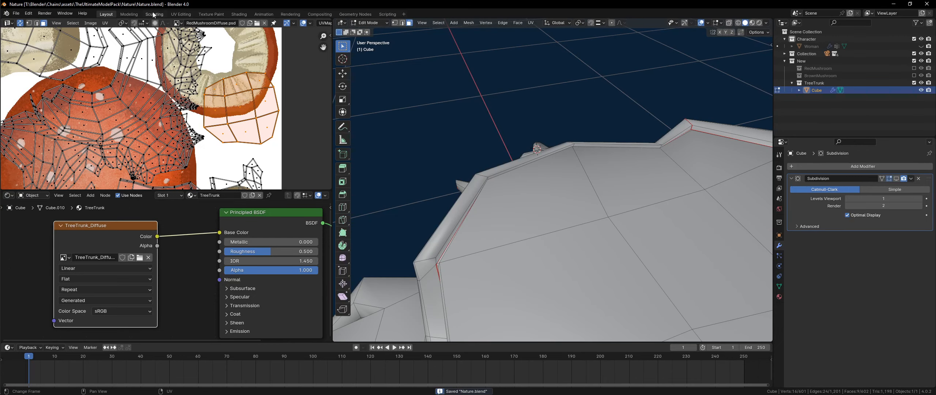
left_click(179, 23)
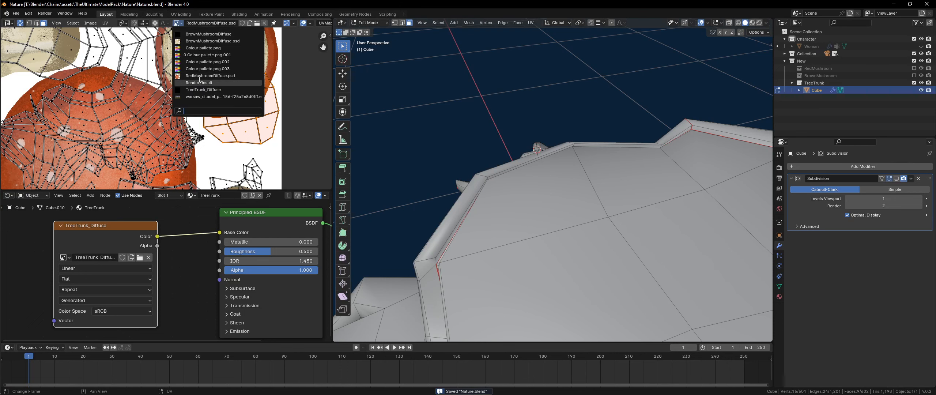
left_click(194, 90)
- Deselect all UVs and examine the spacing between the trunk and cap islands on the TreeTrunk_Diffuse image
scroll(193, 90, "down", 4)
key("alt+a")
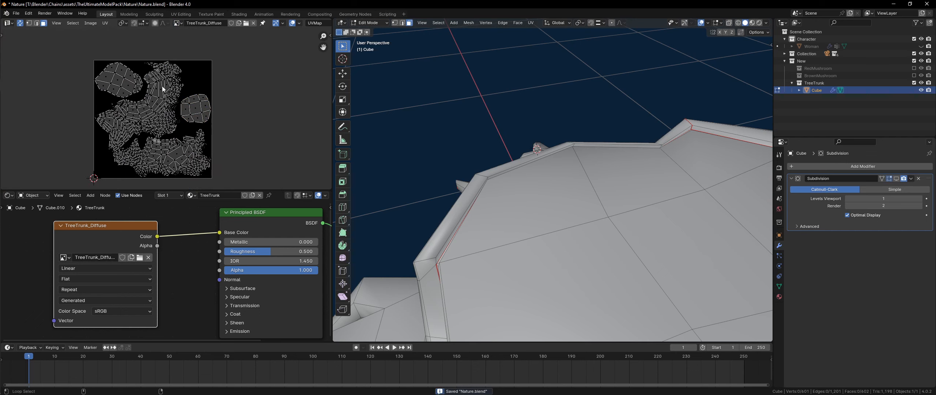
scroll(143, 100, "up", 4)
middle_click_drag(163, 90, 229, 41)
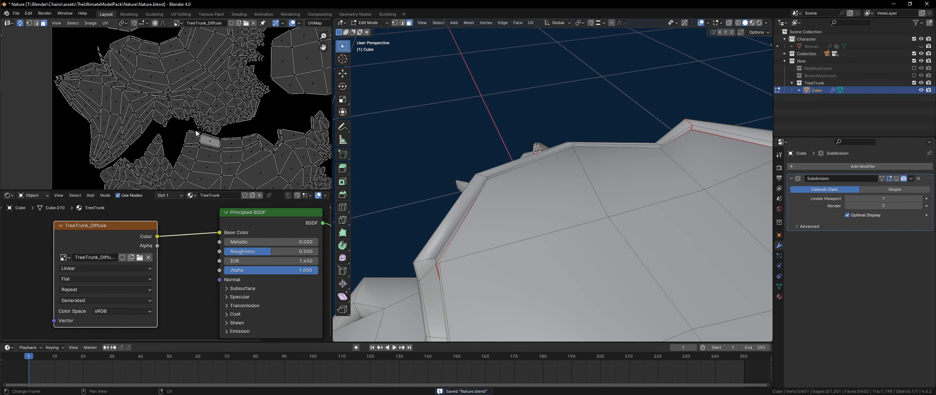
scroll(218, 159, "up", 4)
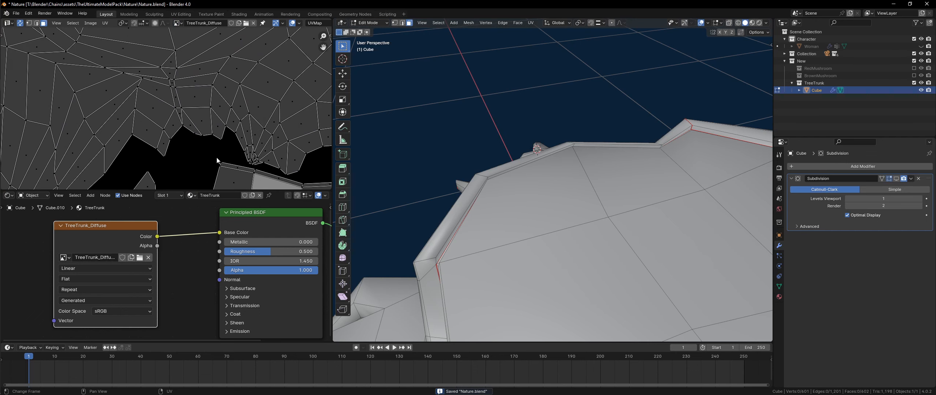
scroll(217, 159, "down", 5)
scroll(211, 141, "up", 6)
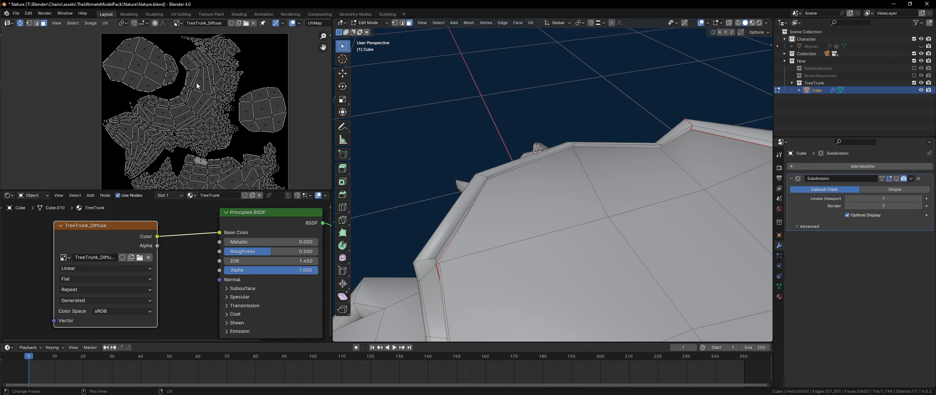
- Start exporting the trunk's UV layout and create a TreeTrunk folder inside the Nature folder
scroll(167, 128, "down", 4)
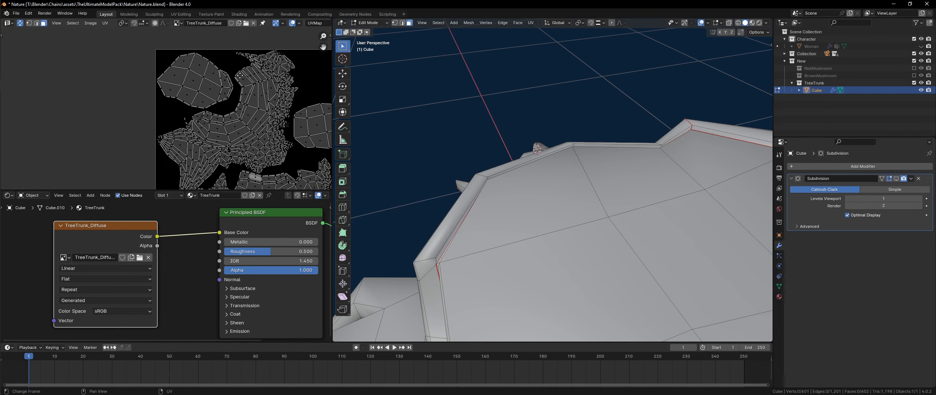
scroll(202, 125, "up", 6)
scroll(201, 125, "down", 4)
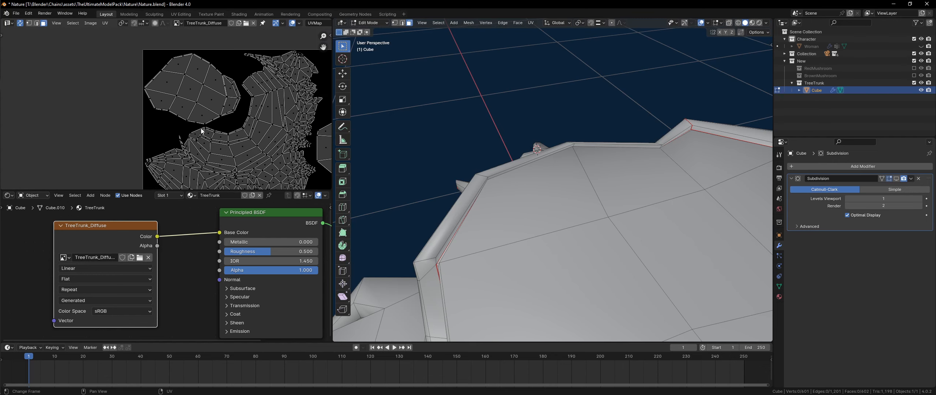
scroll(207, 73, "up", 3)
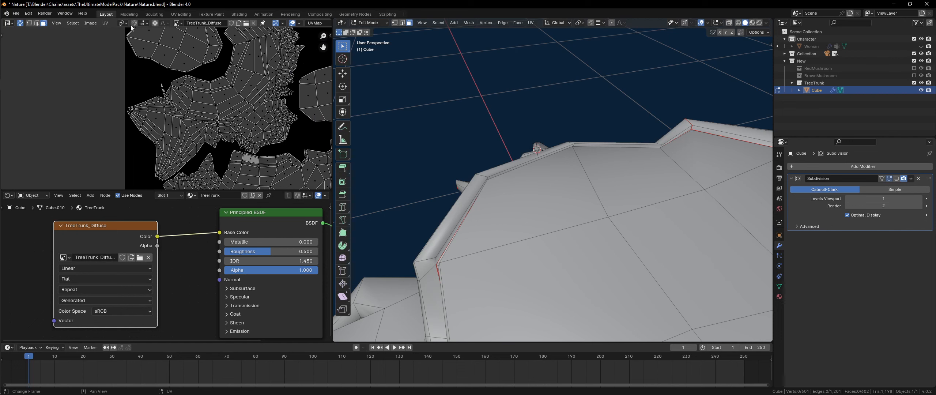
left_click(105, 23)
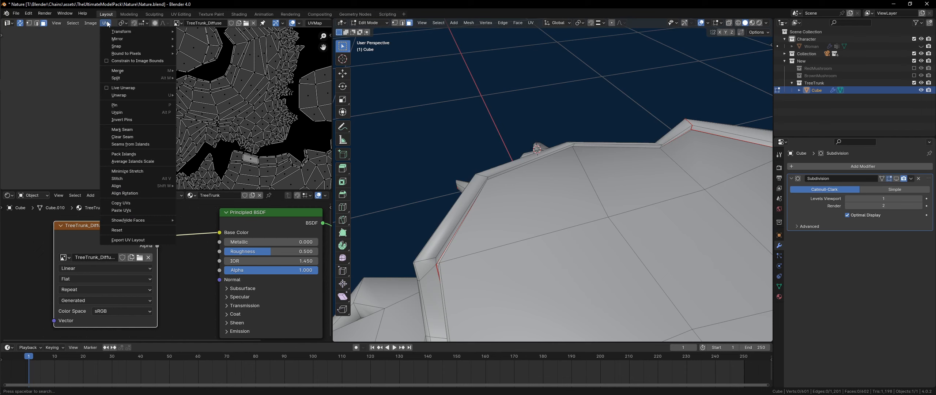
left_click(146, 240)
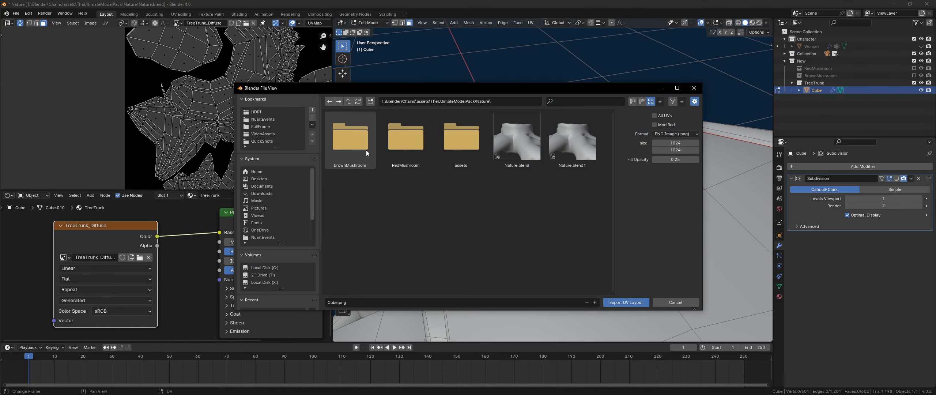
left_click(370, 102)
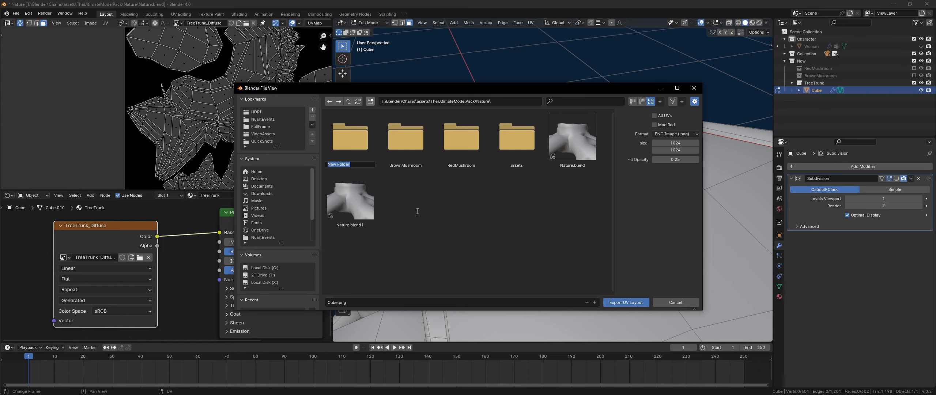
type("TreeTrunk")
key("Return")
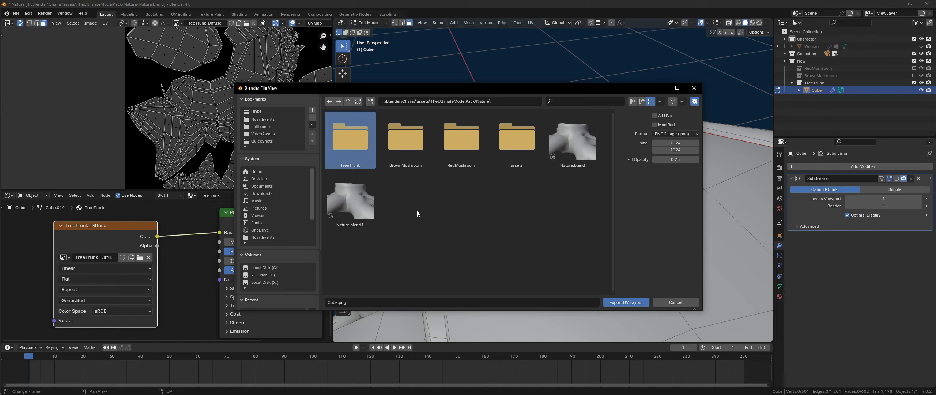
- Export the UV layout as TreeTrunkUV.png into the TreeTrunk folder, in PNG format at 1024 by 1024
double_click(363, 150)
left_click(356, 302)
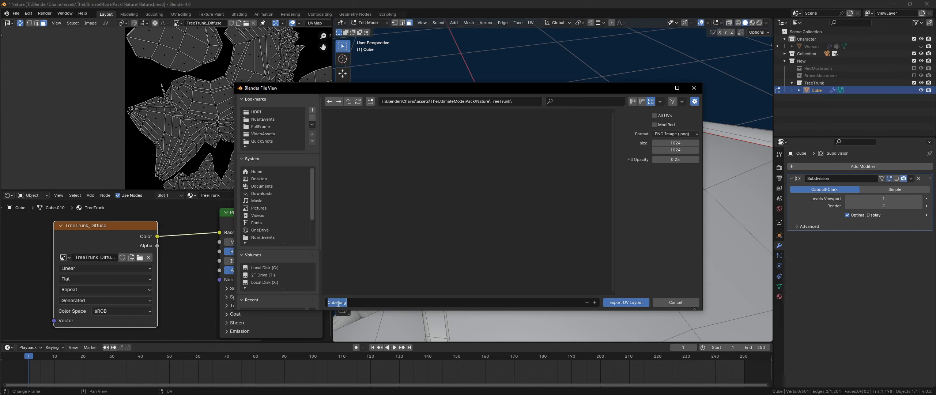
type("TreeTrunkUV")
key("shift+Home")
key("ctrl+c")
key("Return")
left_click(626, 302)
- Rename the Cube object in the TreeTrunk collection as TreeTrunk
double_click(822, 90)
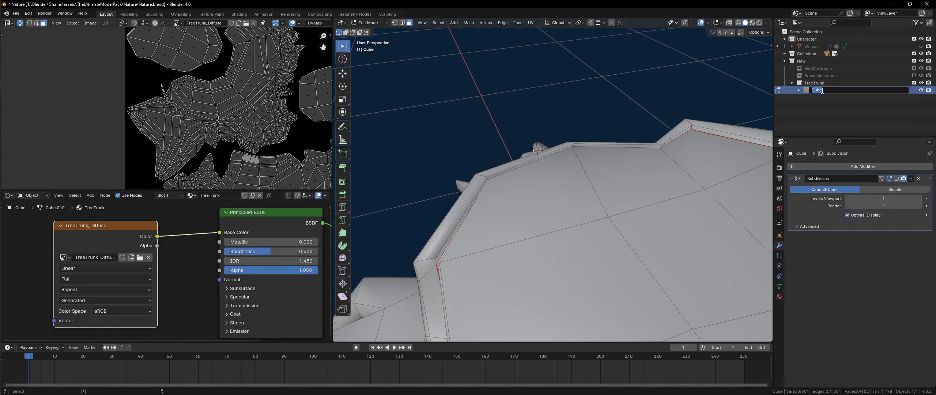
key("ctrl+v")
key("Return")
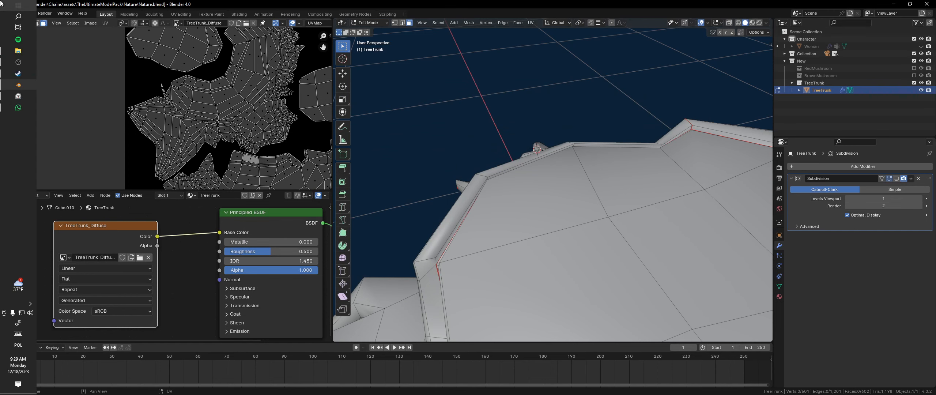
- Launch Adobe Photoshop and open the TheUltimateModelPack/Nature/TreeTrunk folder in File Explorer
left_click(1, 2)
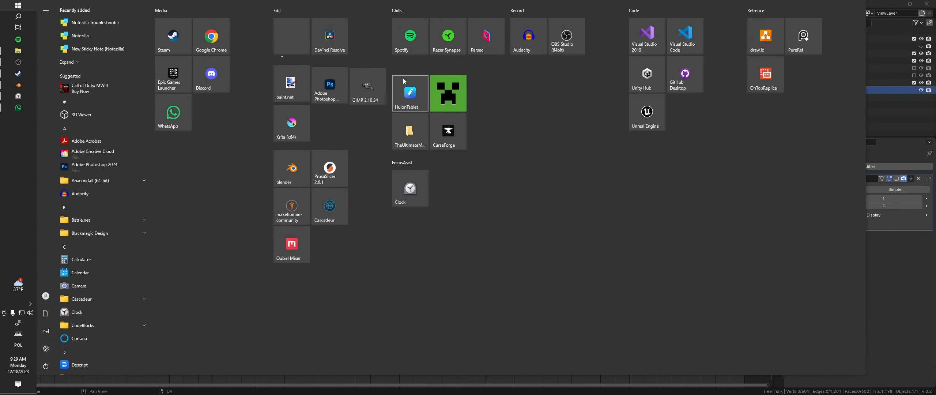
left_click(333, 88)
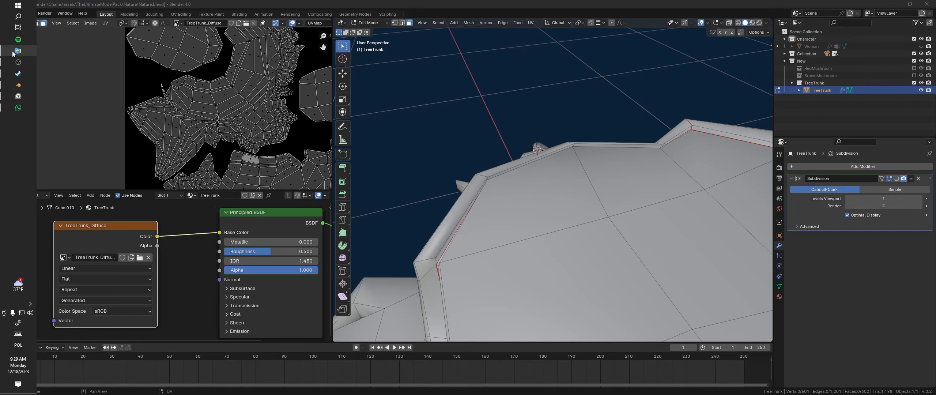
left_click(13, 53)
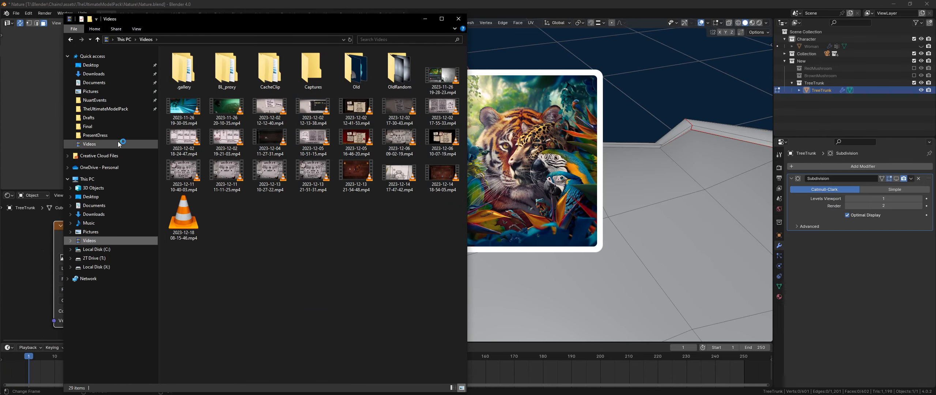
left_click(147, 106)
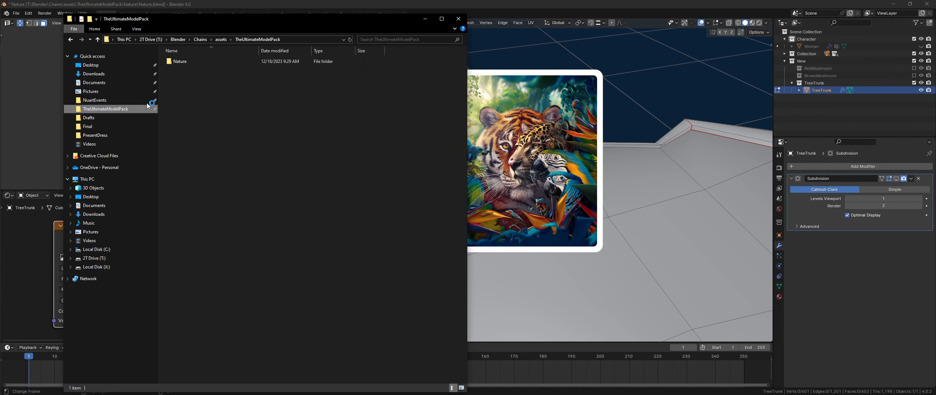
double_click(187, 61)
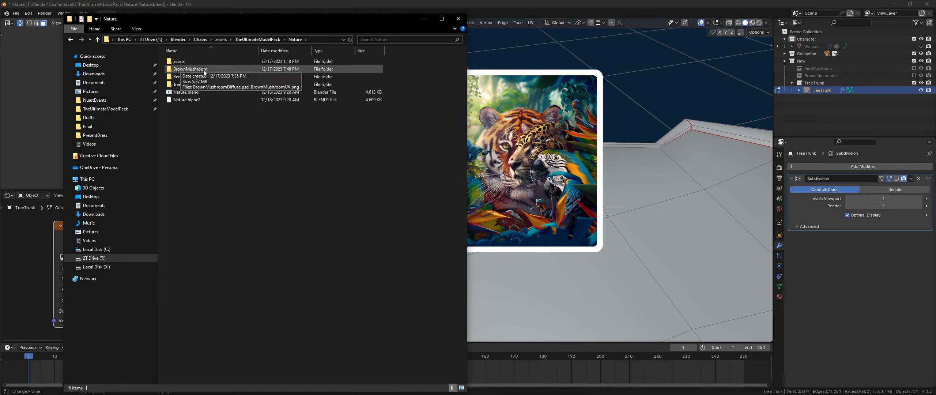
double_click(193, 84)
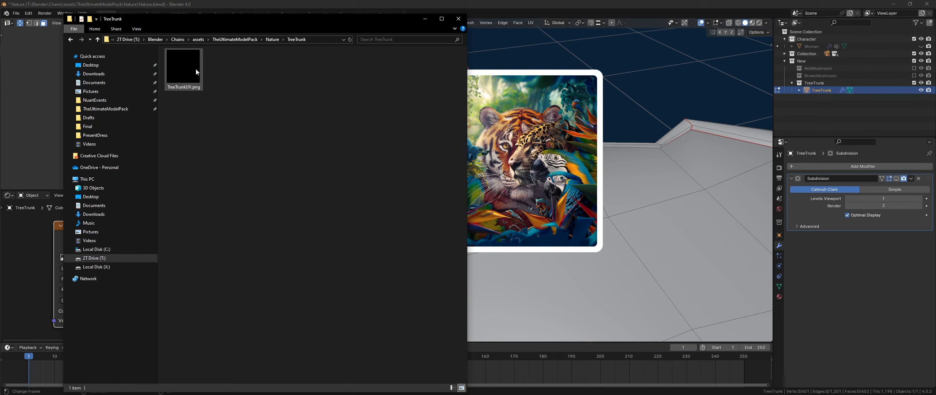
- View the exported TreeTrunkUV.png to check its contents, and return to the trunk model in Blender
double_click(196, 69)
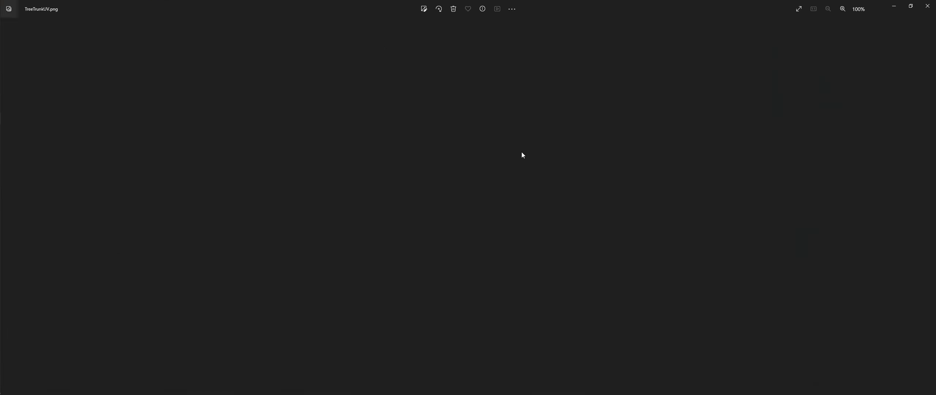
left_click(928, 5)
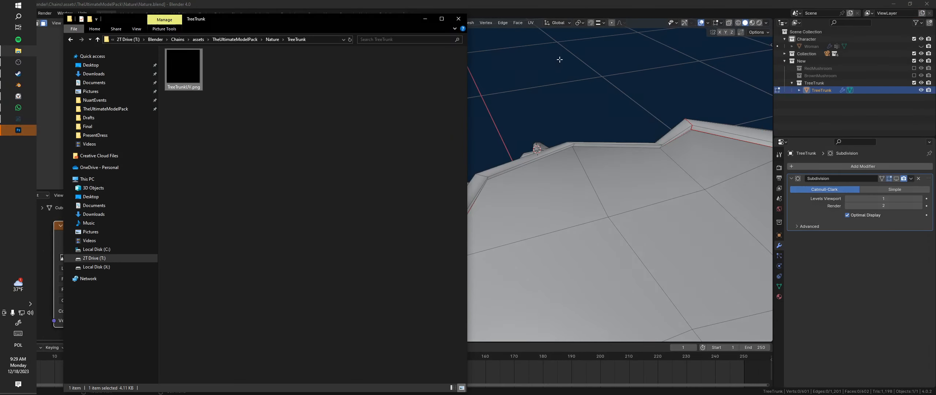
left_click(425, 18)
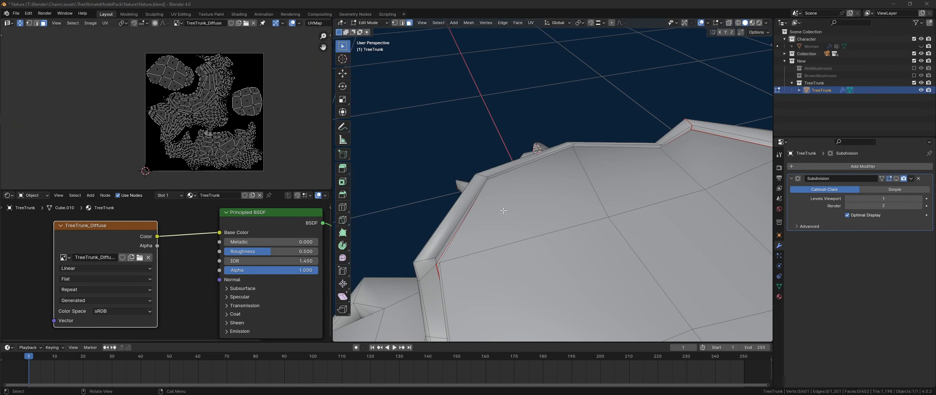
- Select the whole trunk mesh and export its UV layout again, overwriting TreeTrunkUV.png in the TreeTrunk folder
middle_click_drag(503, 211, 529, 203)
key("a")
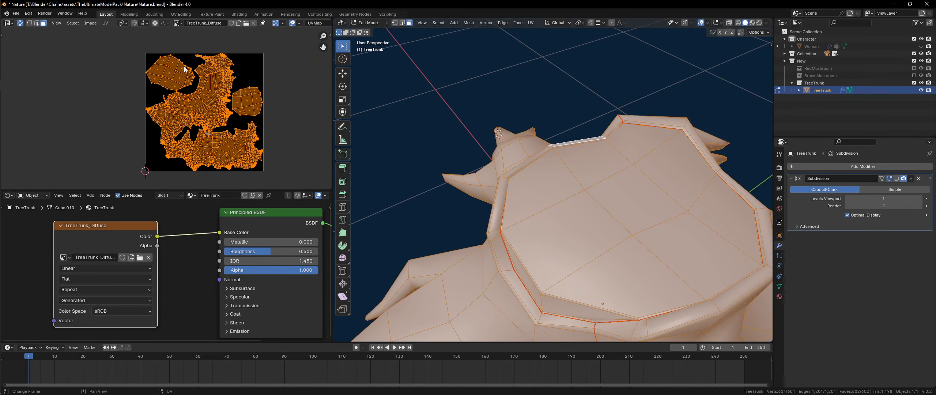
left_click(105, 22)
left_click(132, 241)
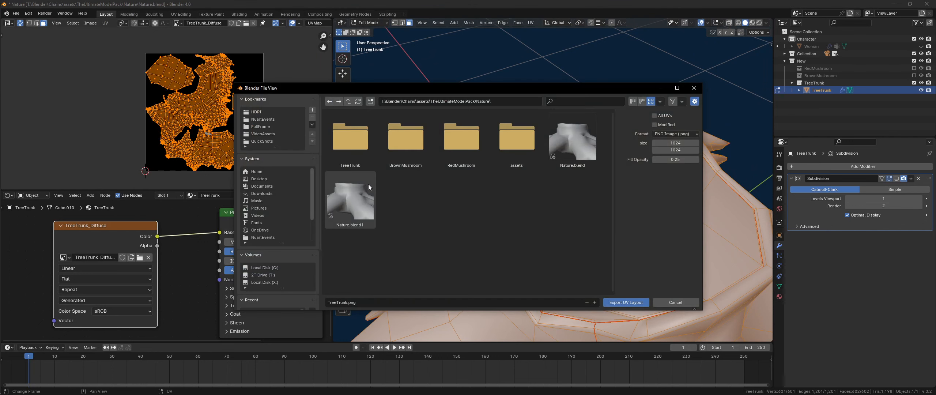
double_click(351, 150)
left_click(365, 148)
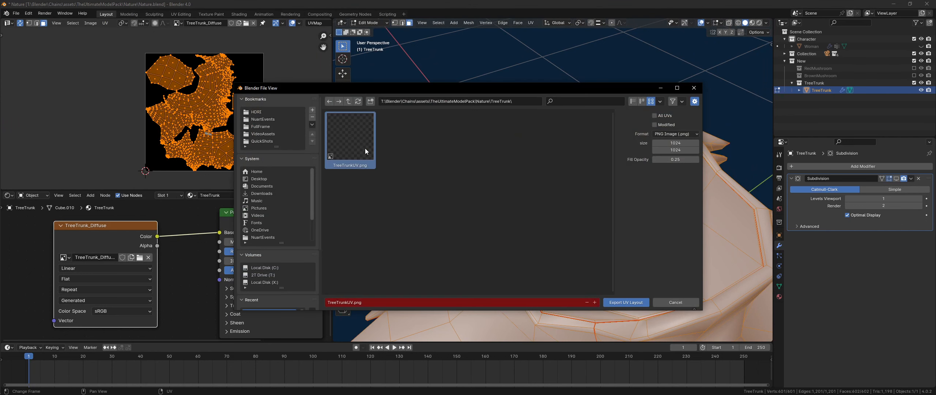
left_click(629, 300)
- Switch to File Explorer and examine the UV islands in the re-exported TreeTrunkUV.png
key("alt+Tab")
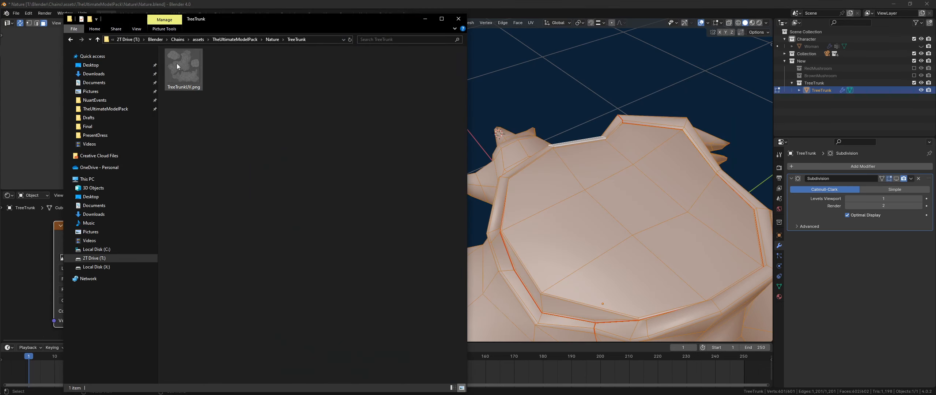
double_click(179, 63)
scroll(467, 250, "up", 3)
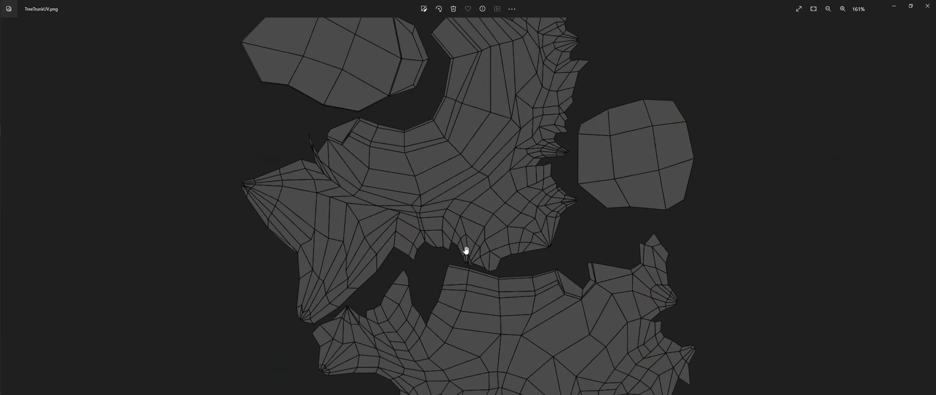
left_click_drag(444, 110, 374, 238)
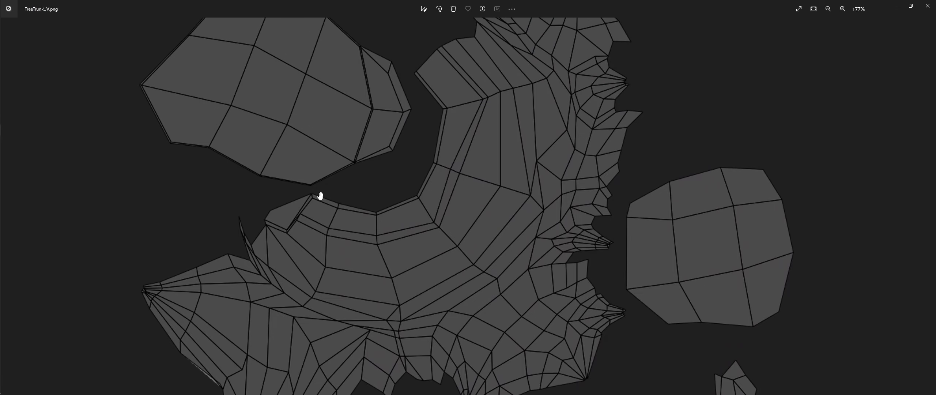
scroll(376, 246, "down", 5)
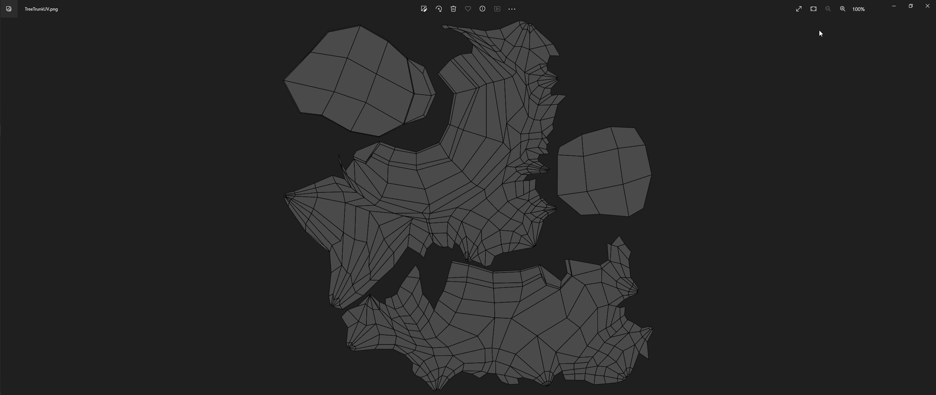
left_click(928, 5)
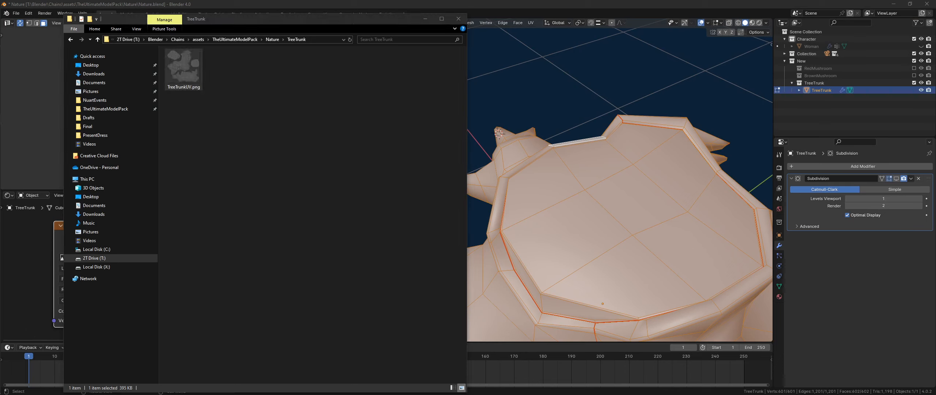
mouse_move(2, 140)
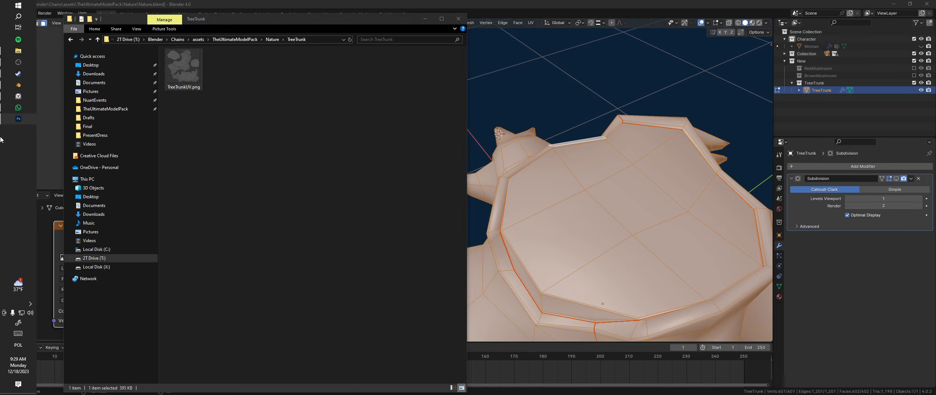
mouse_move(22, 77)
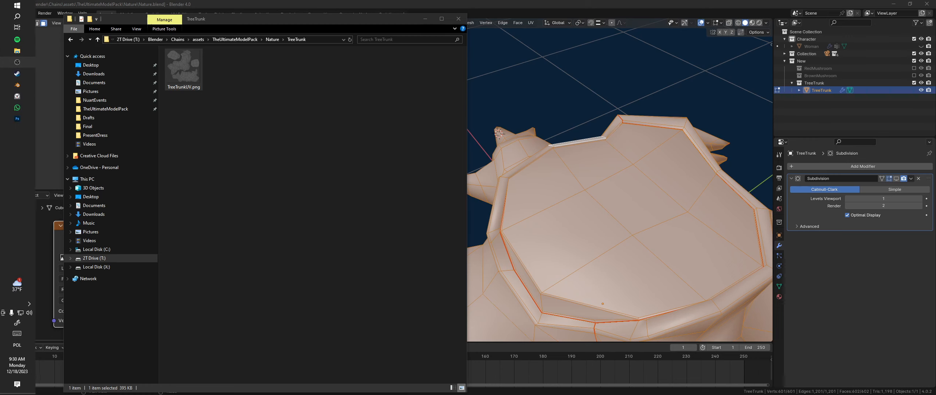
left_click(354, 265)
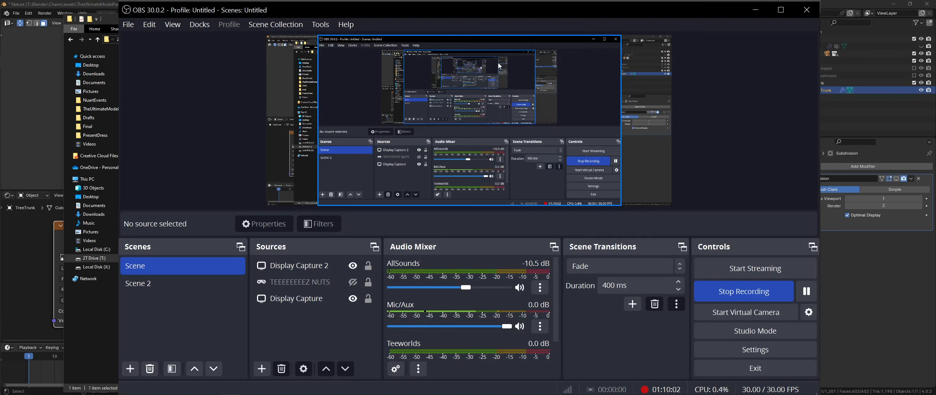
left_click_drag(501, 16, 673, 1)
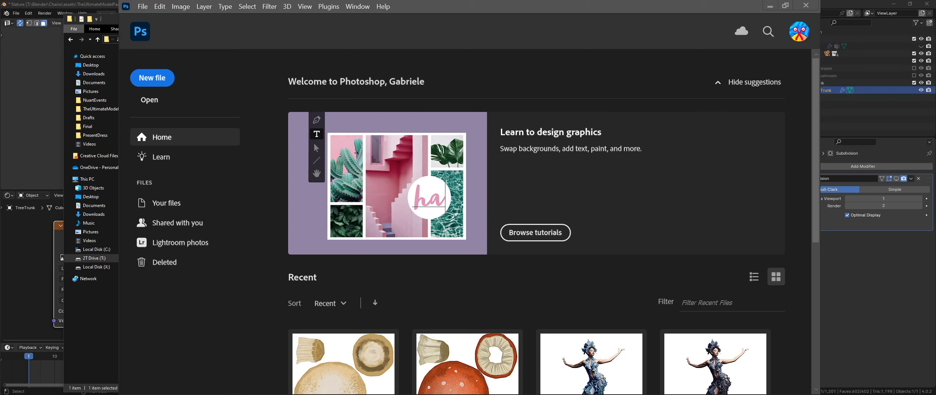
- In Photoshop, create a 1024 × 1024 px document, place TreeTrunkUV.png in it, and move the window to uncover part of Blender
scroll(230, 163, "down", 5)
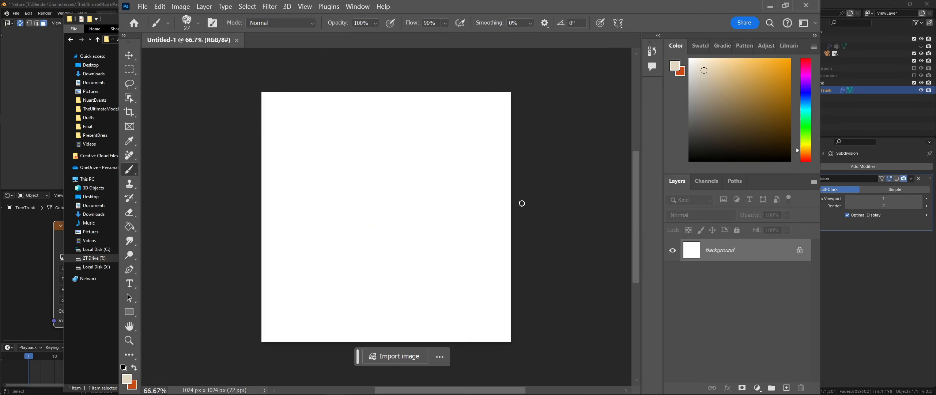
left_click_drag(536, 64, 380, 185)
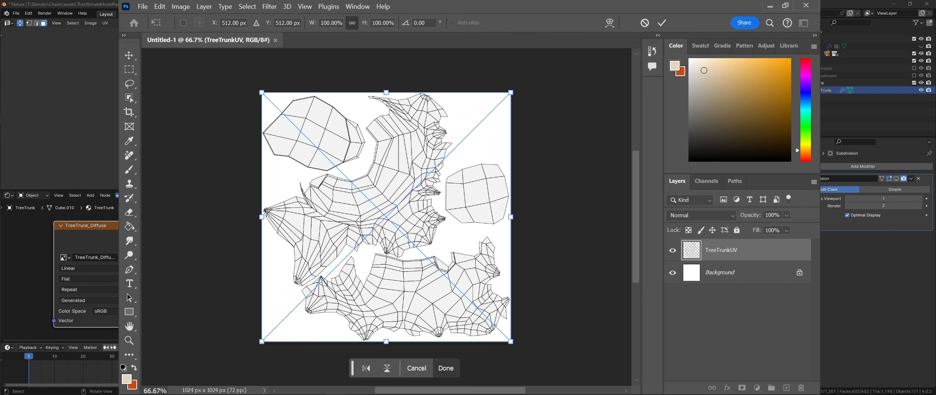
left_click_drag(512, 6, 393, 6)
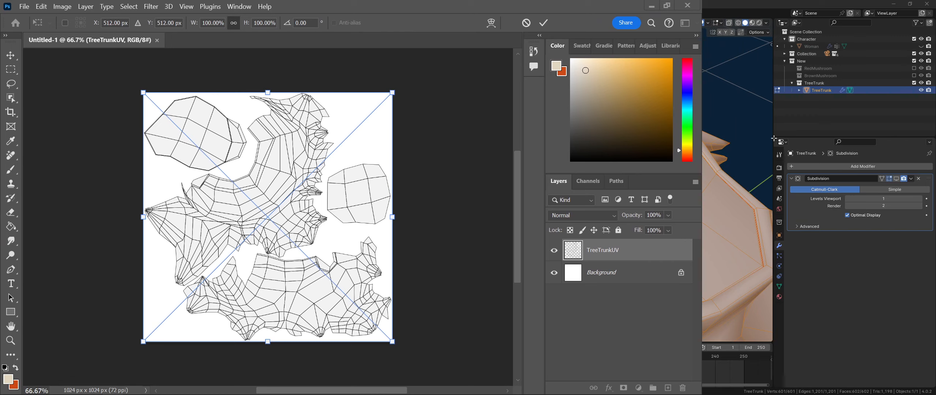
- In Blender, split the Properties editor into two side-by-side areas and deselect the whole trunk mesh
left_click_drag(772, 136, 838, 145)
key("alt+a")
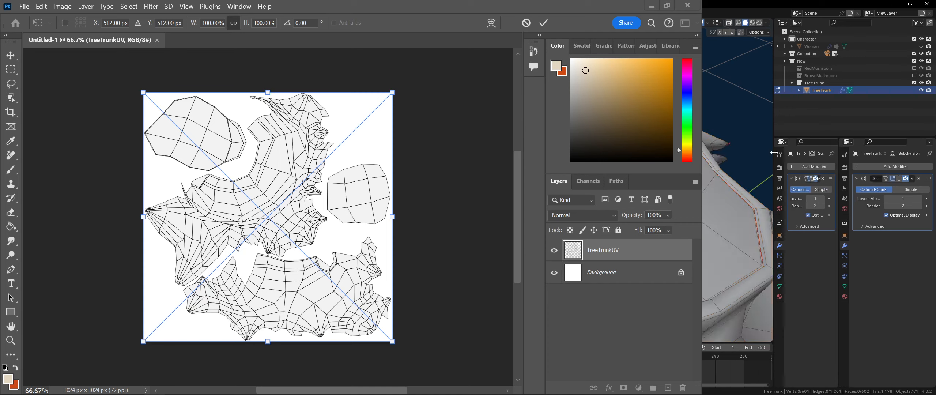
- Merge the two Properties areas, return the trunk to Object Mode, and widen the 3D viewport by narrowing the Outliner and Properties editors
left_click_drag(840, 139, 795, 143)
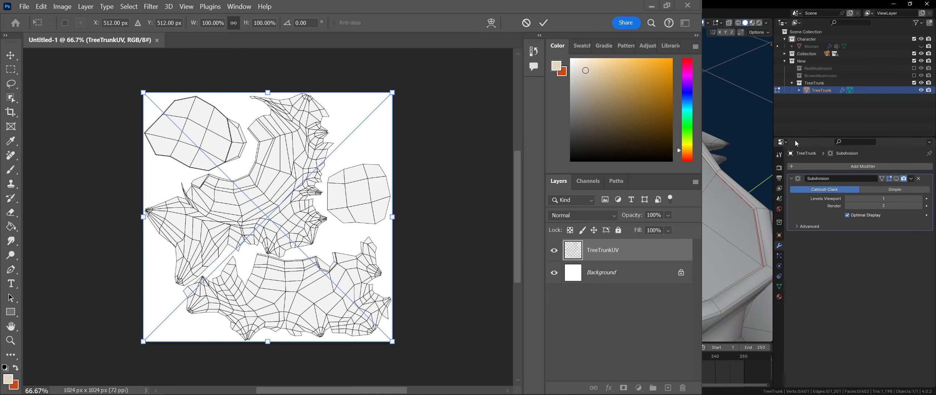
key("Tab")
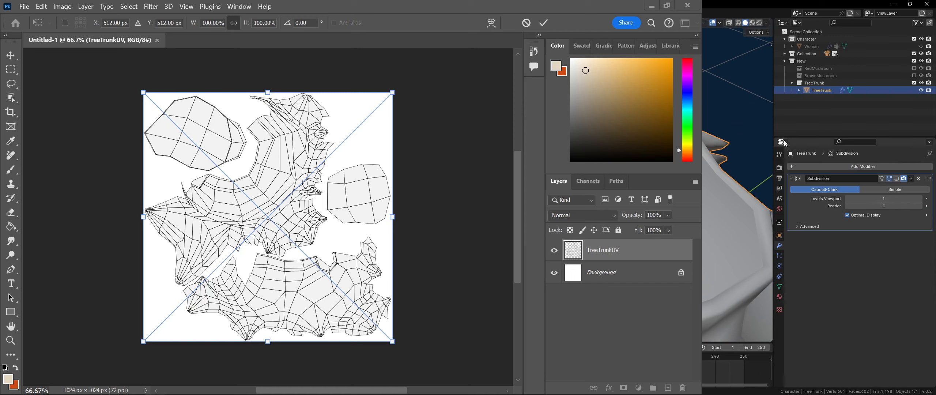
left_click_drag(772, 126, 924, 126)
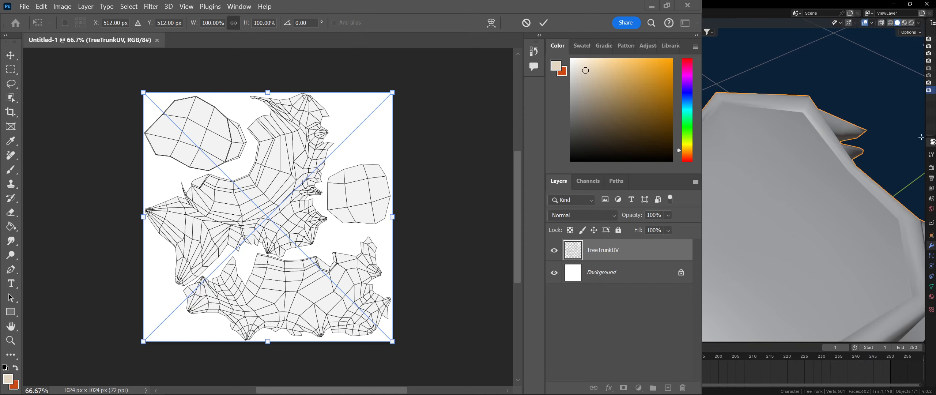
key("super+Right")
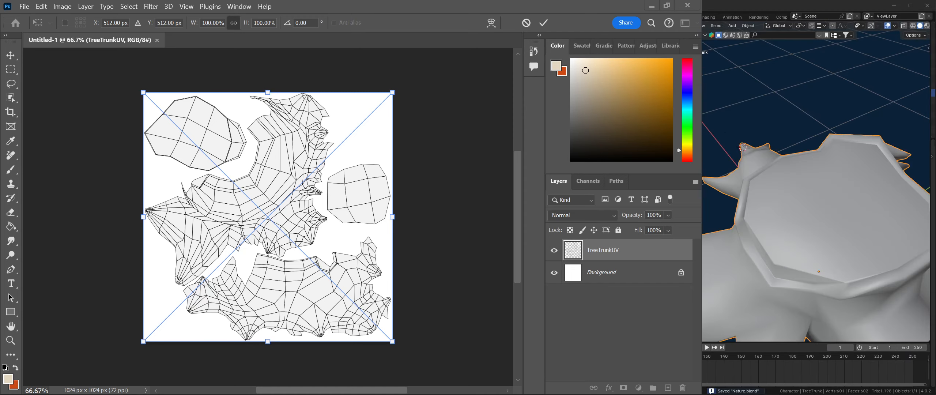
- Frame the tree trunk and its roots beside the UV layout, save Nature.blend, and switch back to Photoshop
scroll(753, 203, "down", 6)
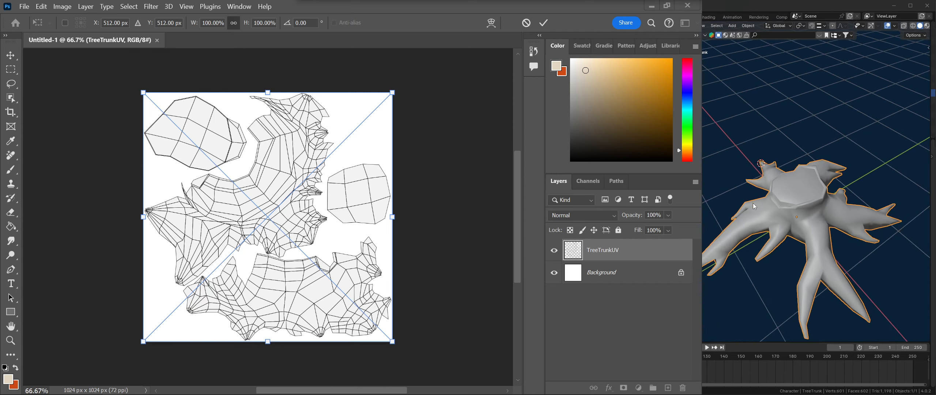
middle_click_drag(753, 203, 779, 186)
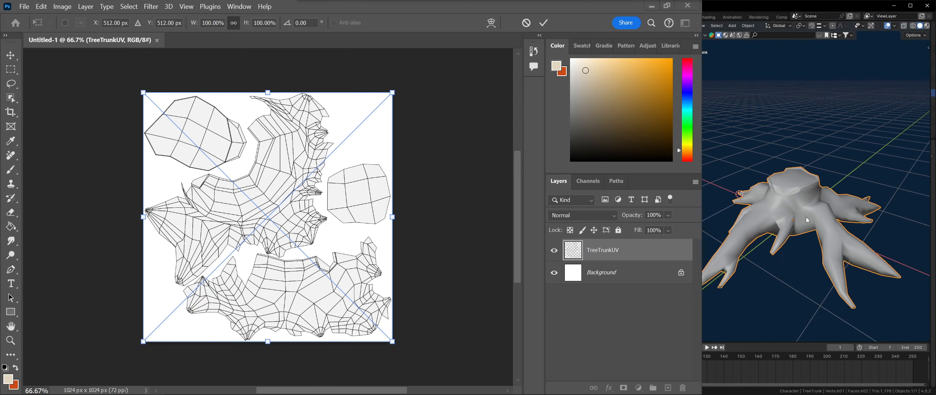
scroll(807, 220, "up", 5)
key("ctrl+s")
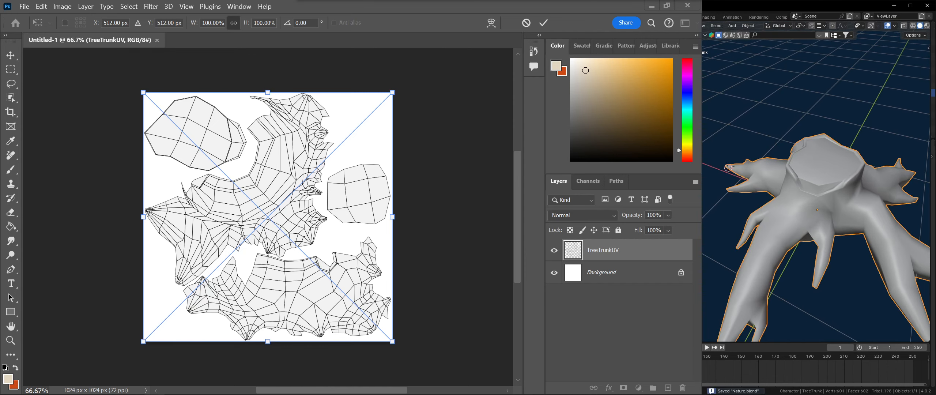
key("alt+Tab")
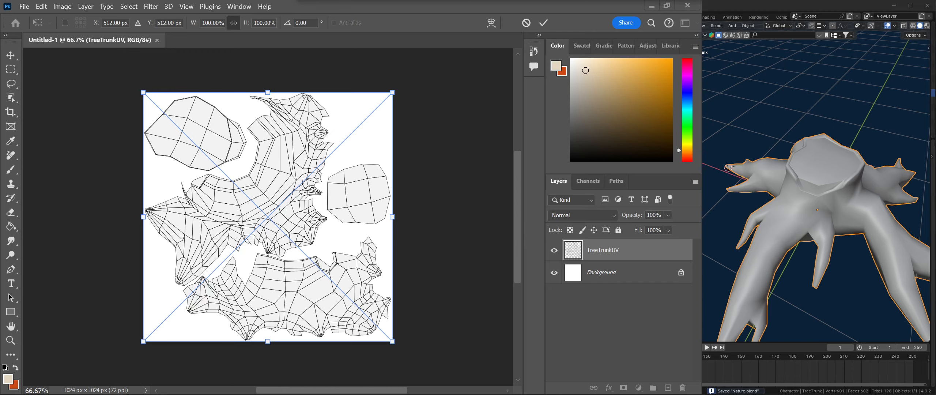
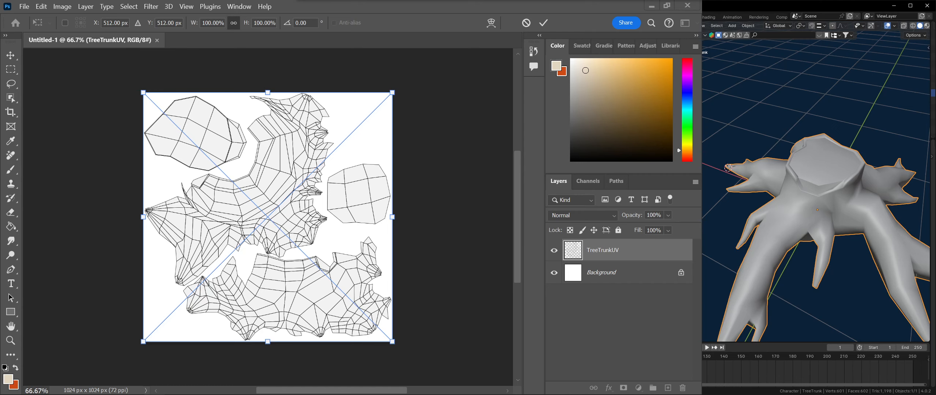
- Toggle the Display Capture 2 source's visibility in OBS, minimize OBS, and maximize the Blender window
left_click(157, 307)
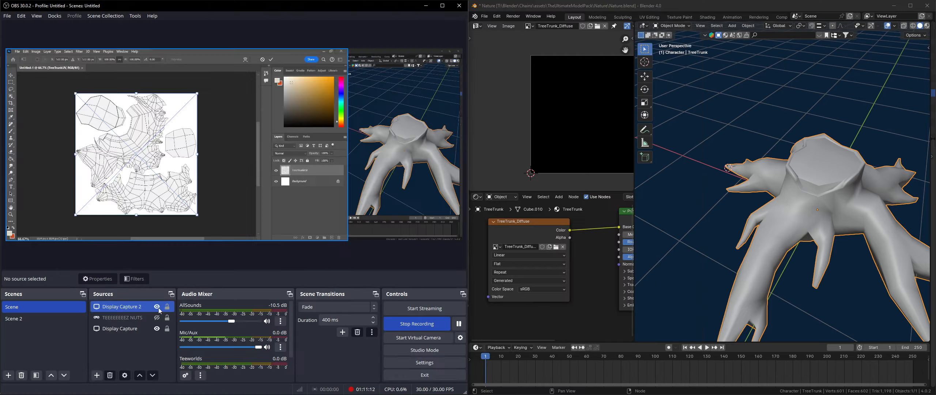
left_click(428, 5)
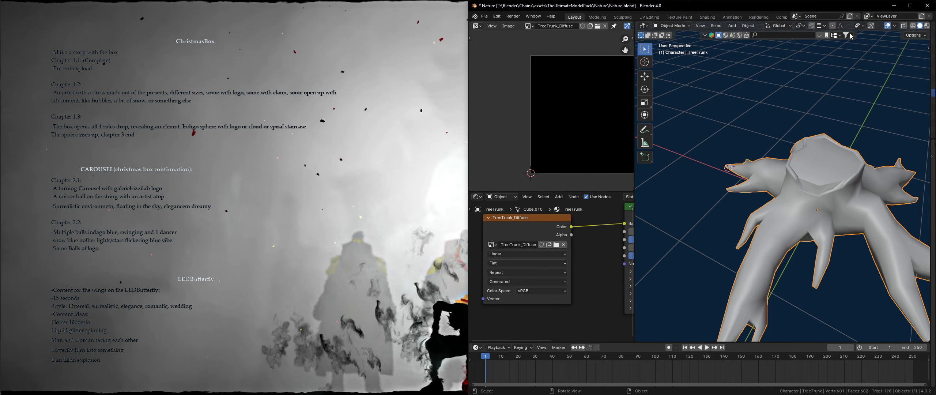
key("super+Up")
middle_click_drag(220, 261, 244, 260)
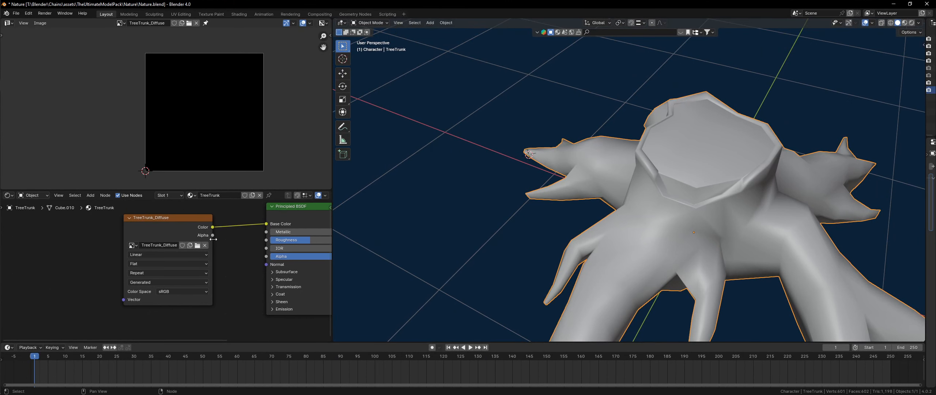
- Bring up the TreeTrunk folder in File Explorer and move its window toward the middle of the Blender workspace
mouse_move(2, 110)
left_click(18, 51)
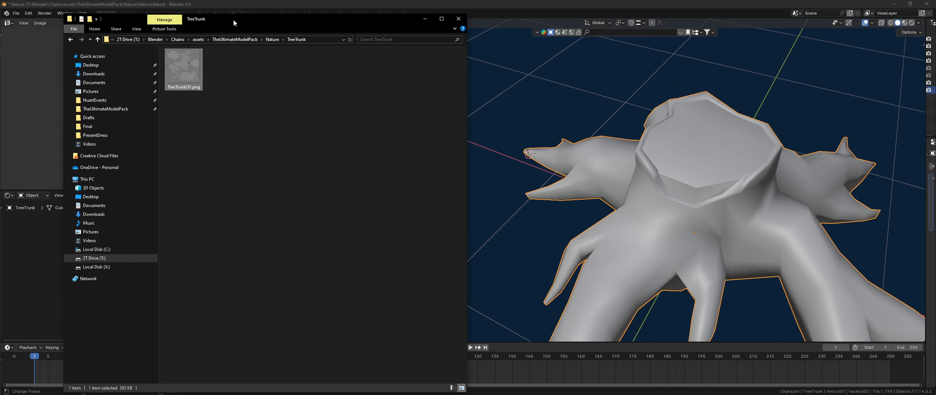
left_click_drag(234, 19, 405, 30)
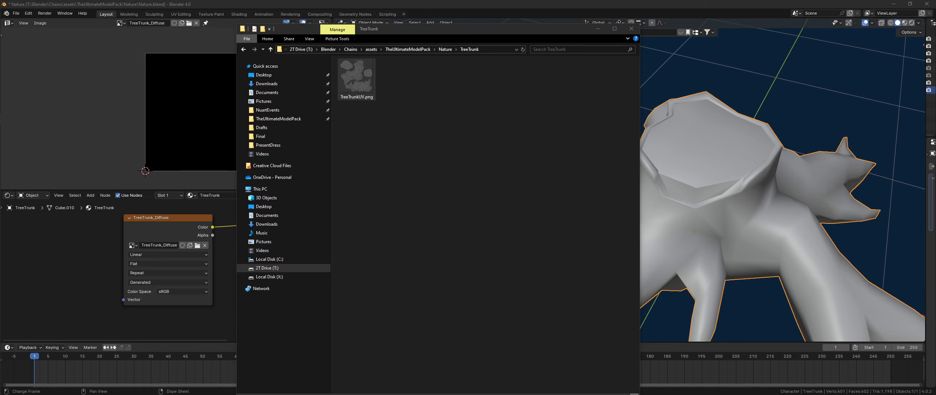
- Save the Photoshop document as TreeTrunk_Diffuse.psd in the Nature/TreeTrunk folder, with Maximize Compatibility enabled
left_click_drag(131, 394, 540, 131)
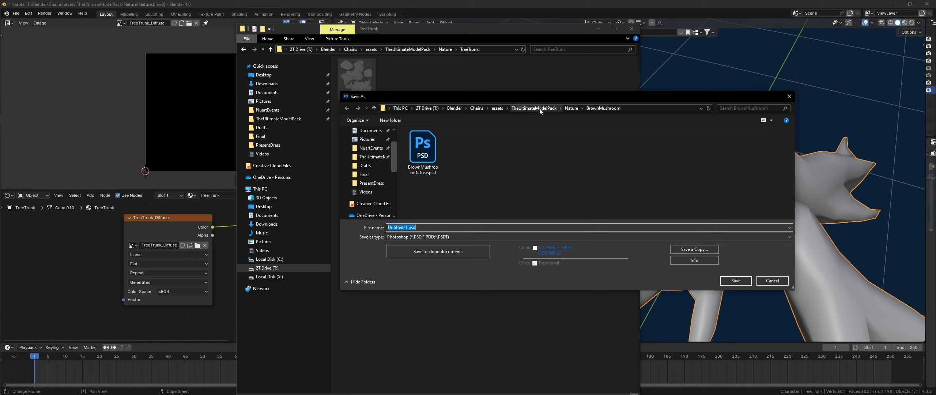
left_click(572, 110)
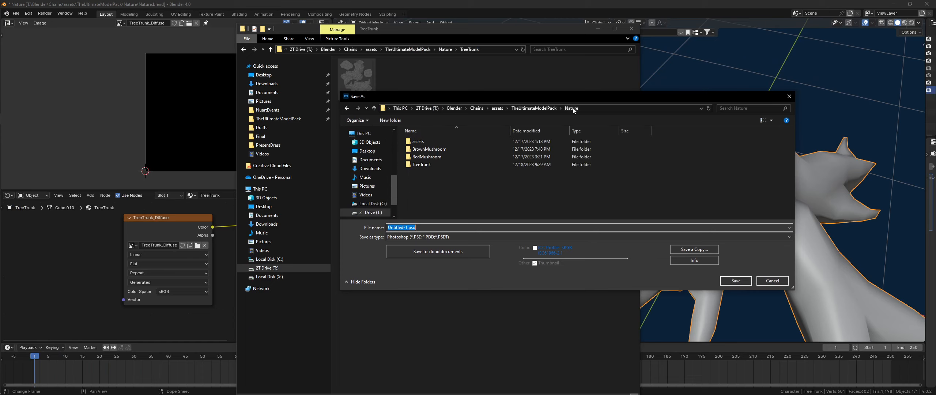
double_click(421, 164)
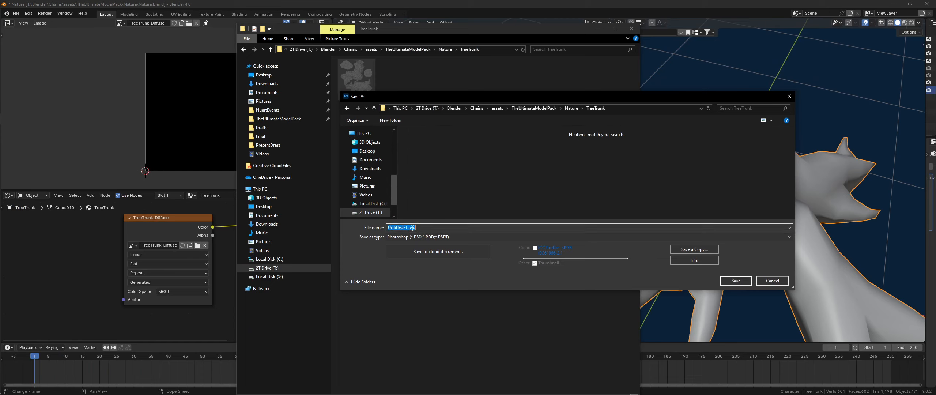
type("Trtee")
key("BackSpace")
key("BackSpace")
type("eeTrun")
key("Return")
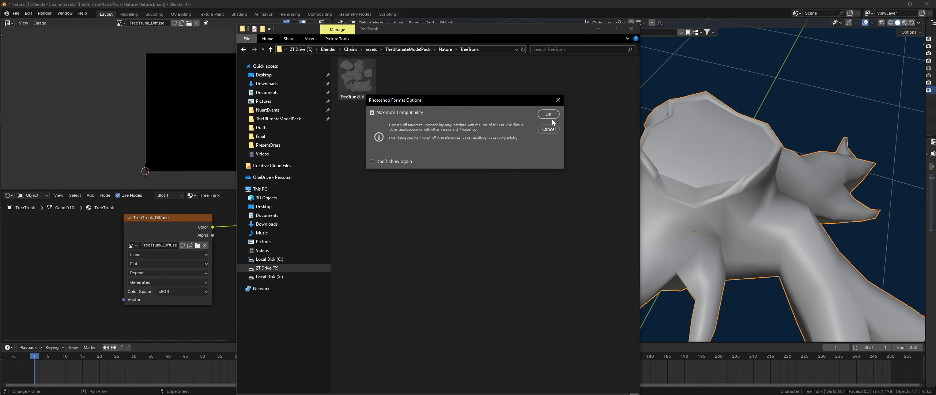
left_click(548, 115)
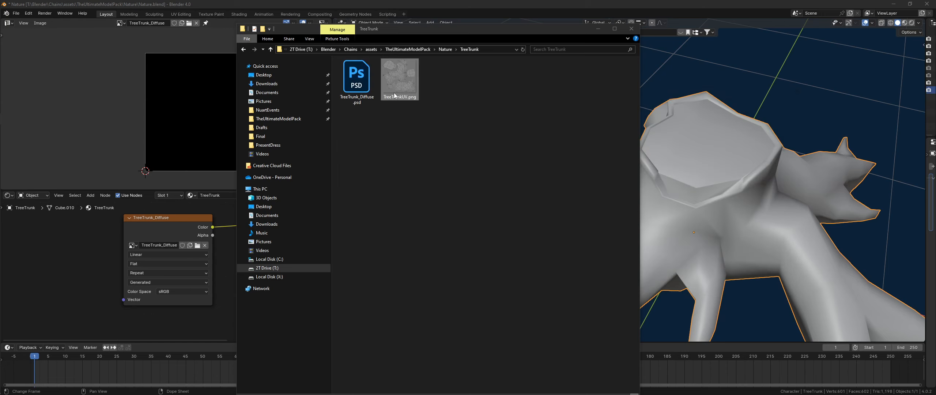
- Add TreeTrunk_Diffuse.psd to Blender's shader nodes, connect its Color to Base Color, and delete the old TreeTrunk_Diffuse image node
left_click_drag(356, 79, 89, 284)
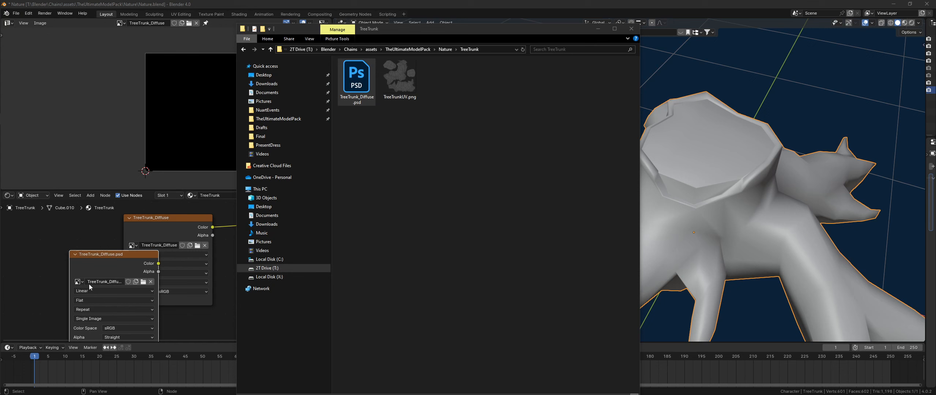
left_click(205, 276)
left_click_drag(158, 263, 266, 224)
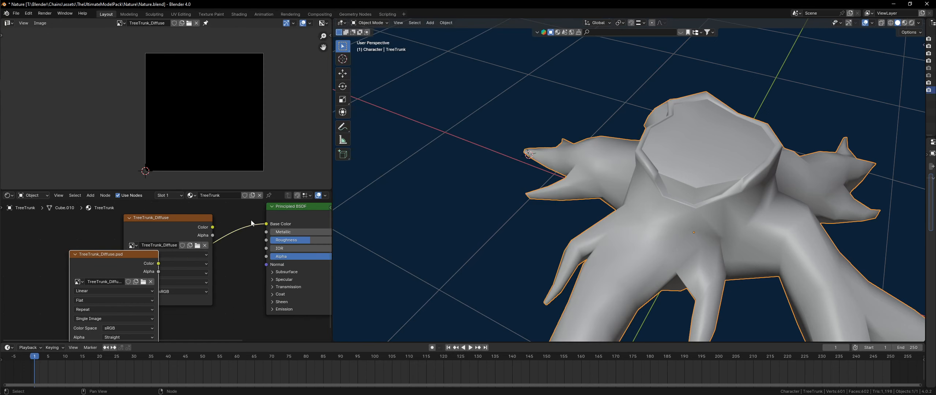
left_click(189, 228)
key("x")
left_click_drag(116, 268, 167, 230)
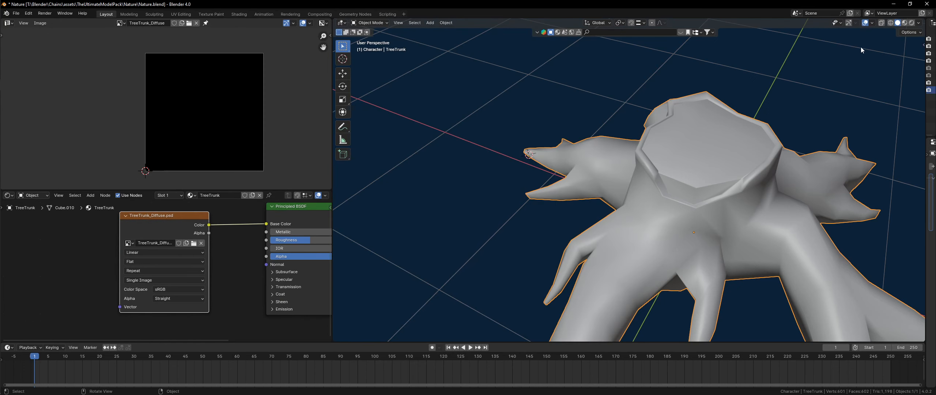
- Switch the 3D viewport to Rendered shading and save Nature.blend
left_click(912, 23)
key("ctrl+s")
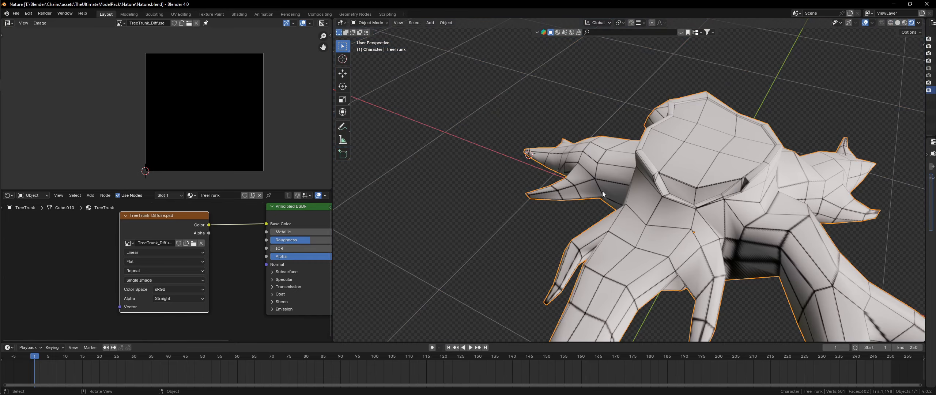
- Examine the UV wireframe texture around the trunk and roots for stretched or distorted areas
mouse_move(705, 197)
middle_mouse_down()
mouse_move(687, 208)
mouse_move(653, 203)
mouse_move(571, 177)
mouse_move(553, 191)
middle_mouse_up()
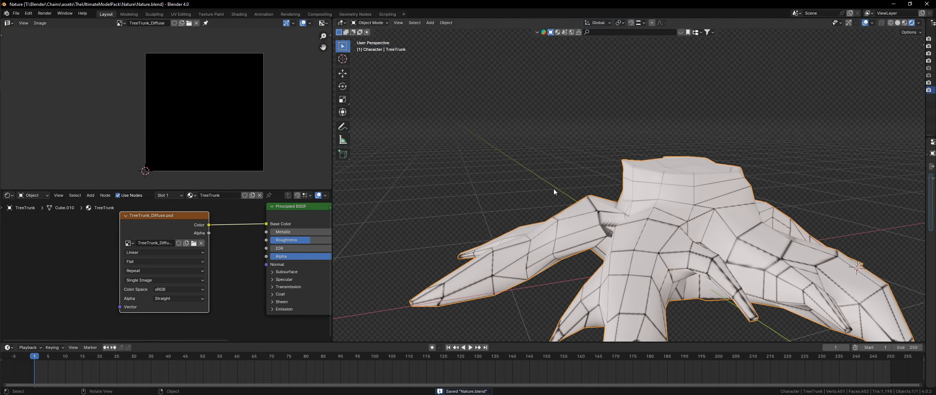
middle_click_drag(667, 255, 610, 223)
scroll(583, 252, "up", 5)
middle_click_drag(582, 252, 522, 245)
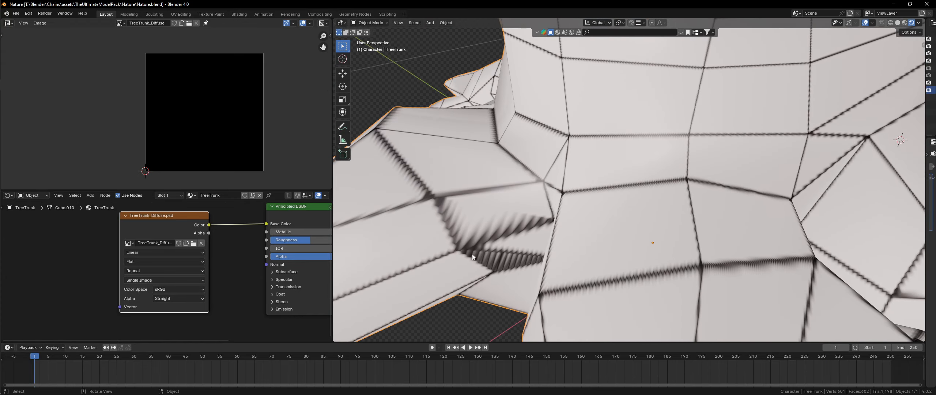
scroll(472, 253, "down", 4)
middle_click_drag(477, 205, 683, 182)
scroll(683, 182, "down", 2)
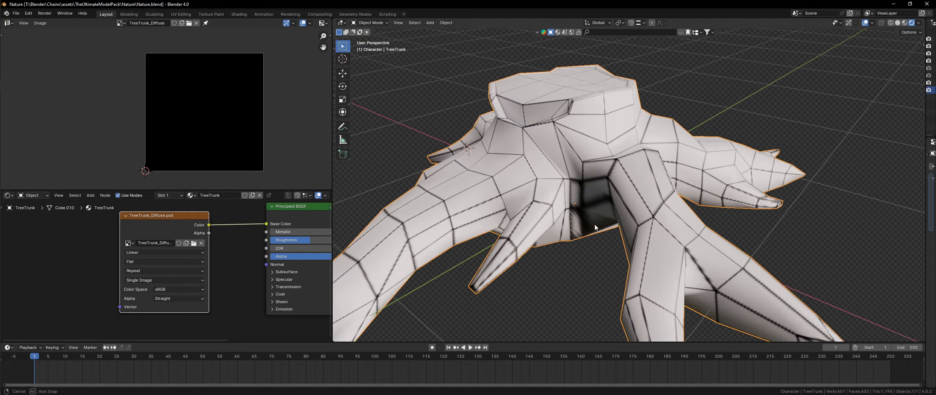
middle_click_drag(589, 292, 573, 229)
middle_click_drag(489, 219, 615, 236)
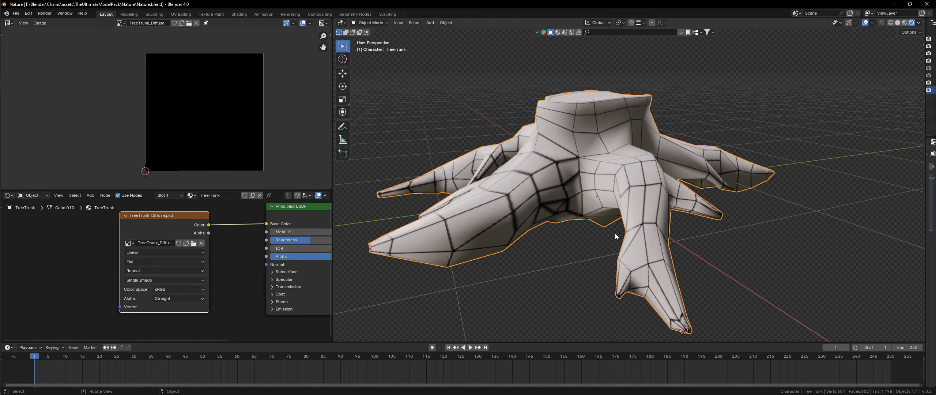
middle_click_drag(616, 236, 598, 314)
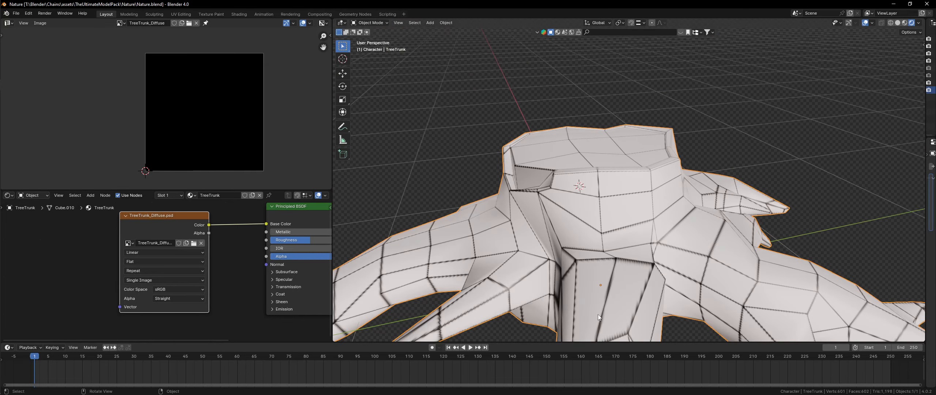
middle_click_drag(609, 263, 560, 236)
scroll(560, 235, "down", 5)
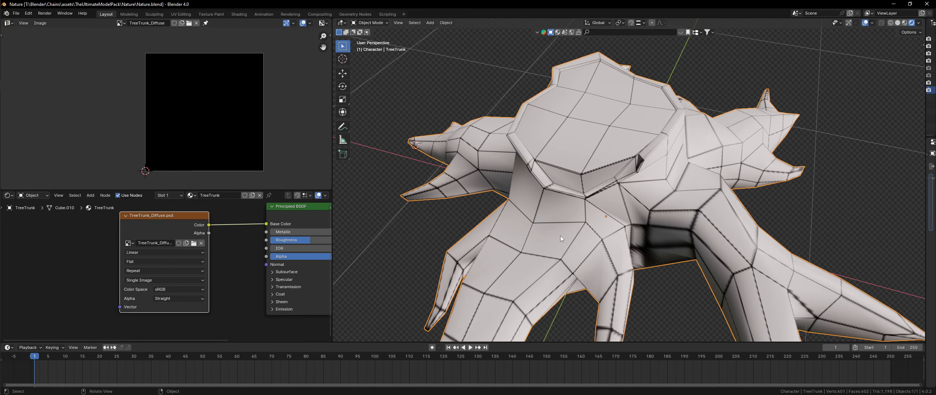
- Put the trunk in Edit Mode and select the two darkly textured faces in the gap between the roots
right_click(618, 226)
key("Tab")
left_click(670, 256)
left_click(669, 237, "shift")
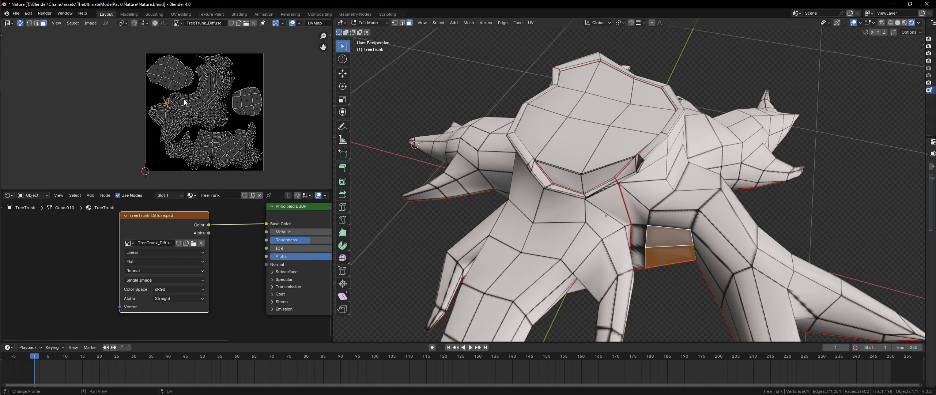
scroll(185, 102, "up", 8)
key("1")
left_click(181, 86)
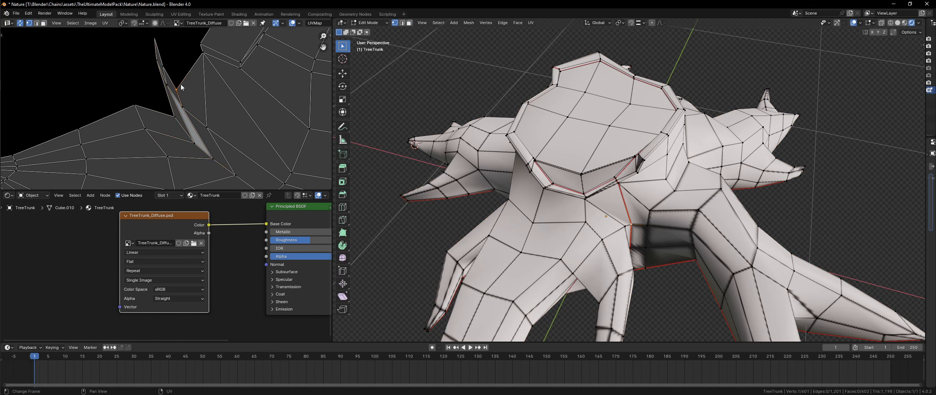
key("g")
right_click(187, 96)
scroll(184, 103, "down", 6)
scroll(192, 110, "up", 4)
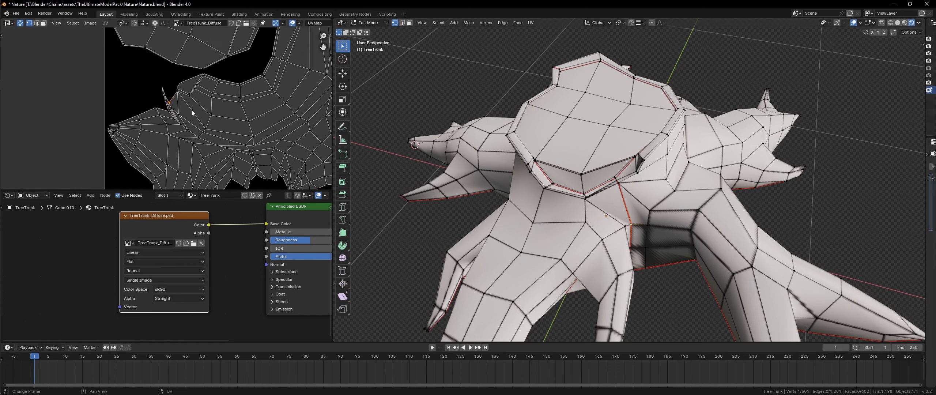
- Select the narrow UV face beside the thin spike on the trunk's island and enable proportional editing
scroll(191, 109, "up", 2)
key("3")
left_click(180, 101)
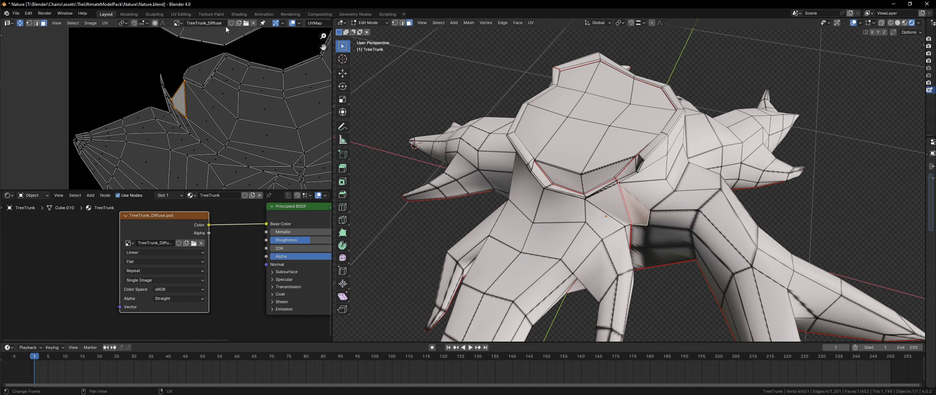
left_click(165, 23)
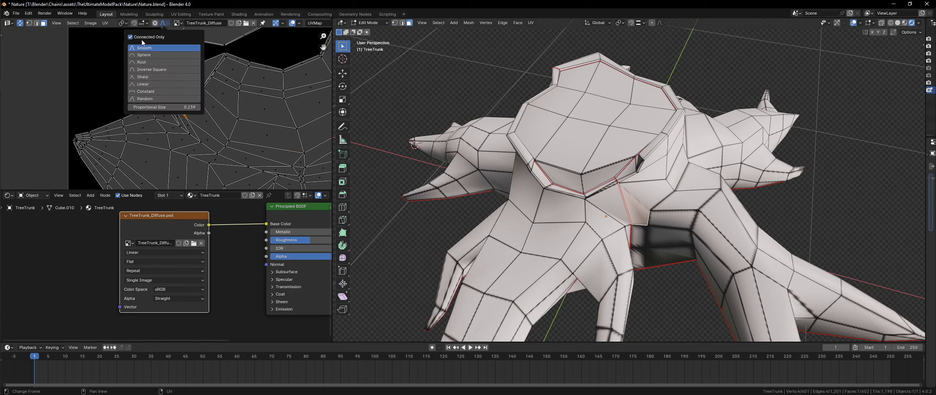
left_click(155, 23)
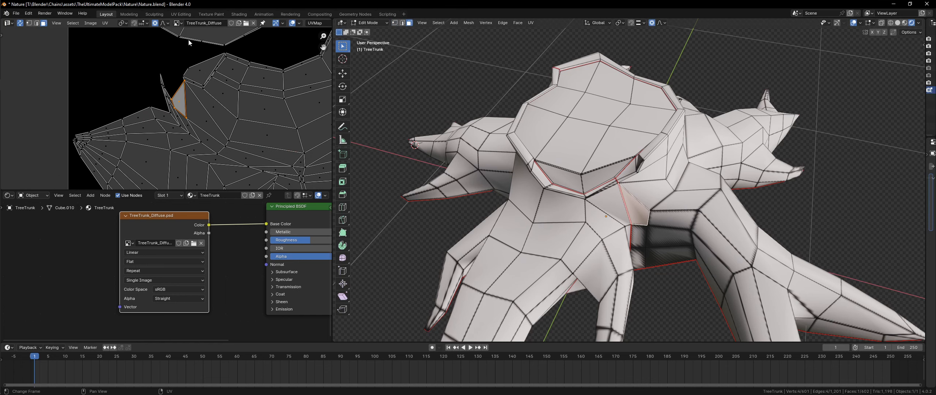
left_click(164, 23)
- Resize and reposition the selected UV face using smooth proportional editing with a size of about 0.018
key("s")
scroll(234, 114, "up", 7)
key("g")
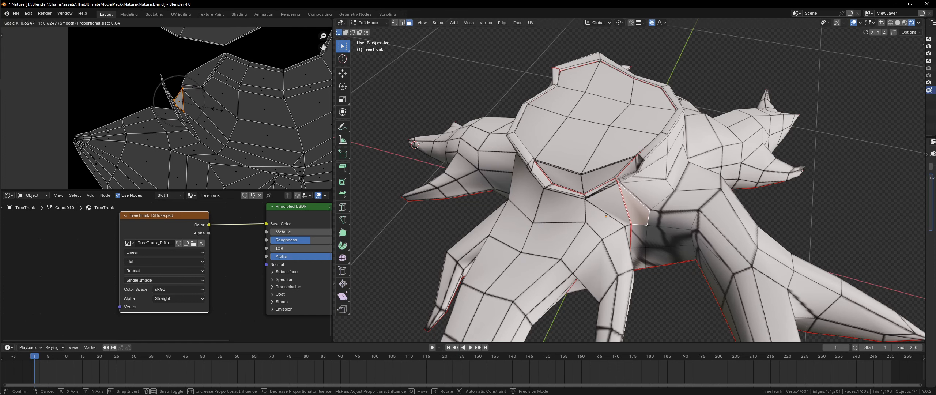
scroll(227, 115, "down", 15)
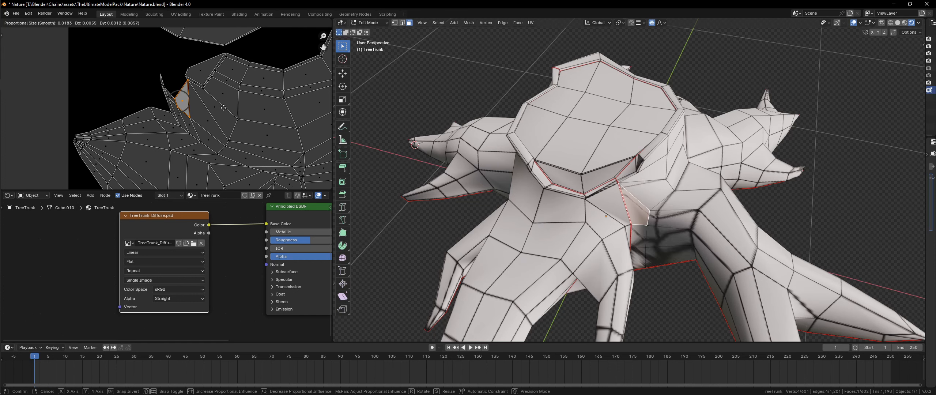
key("s")
key("g")
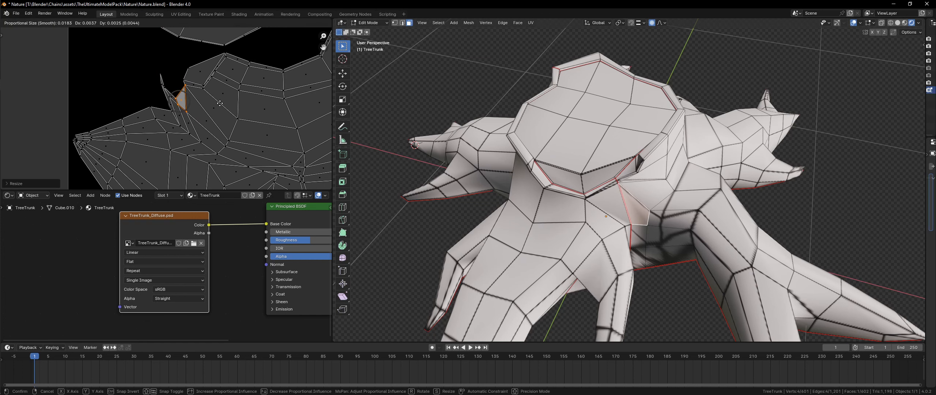
left_click(219, 104)
scroll(164, 97, "up", 5)
middle_click_drag(167, 51, 176, 99)
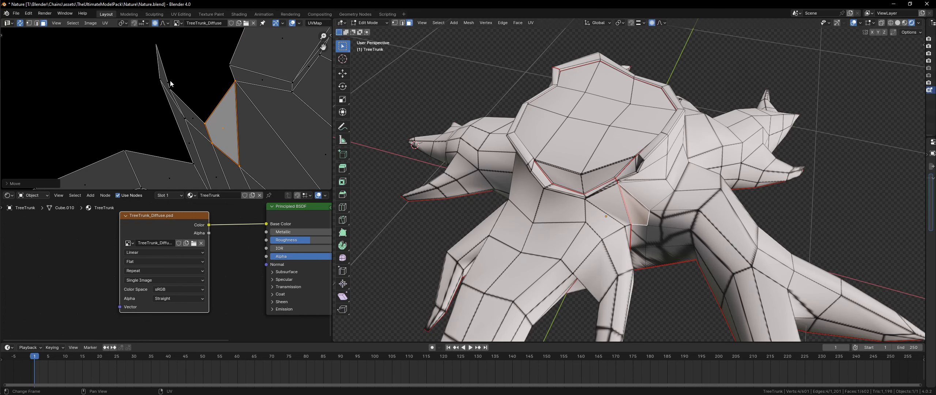
left_click(170, 81)
key("g")
right_click(215, 93)
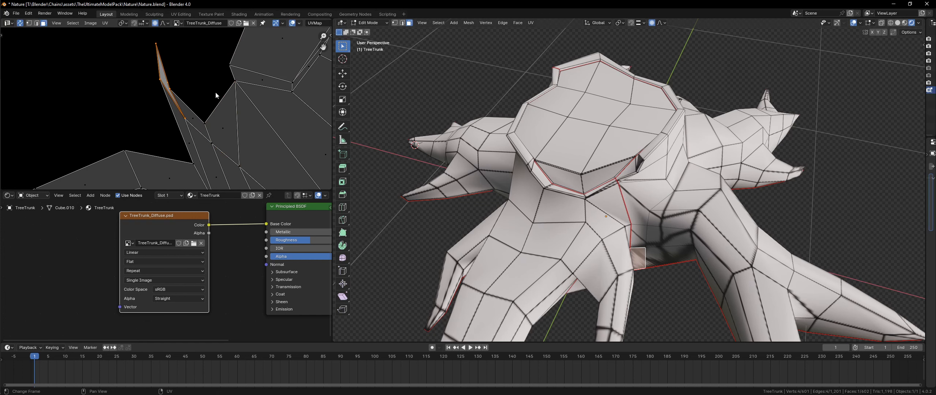
- Widen the thin UV spike by moving one vertex on each of its two long sides outward
key("1")
left_click(171, 90)
key("g")
left_click(183, 86)
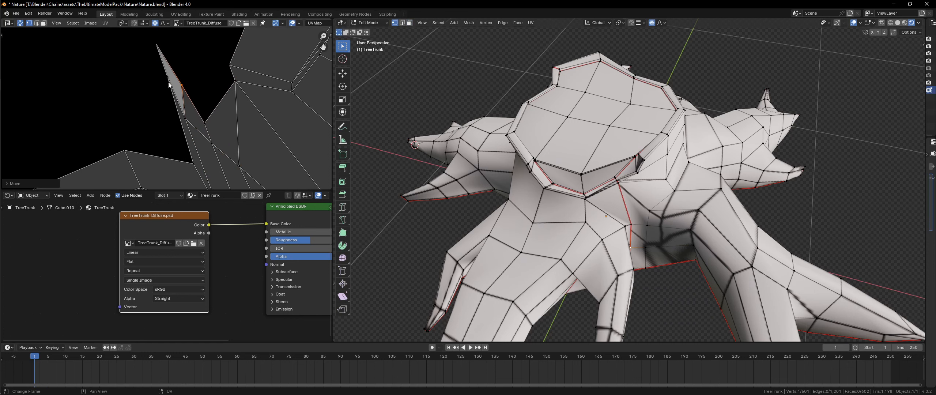
left_click(167, 77)
key("g")
left_click(158, 84)
- Enlarge the UV face at the spike's tip with proportional scaling
key("3")
left_click(174, 83)
key("s")
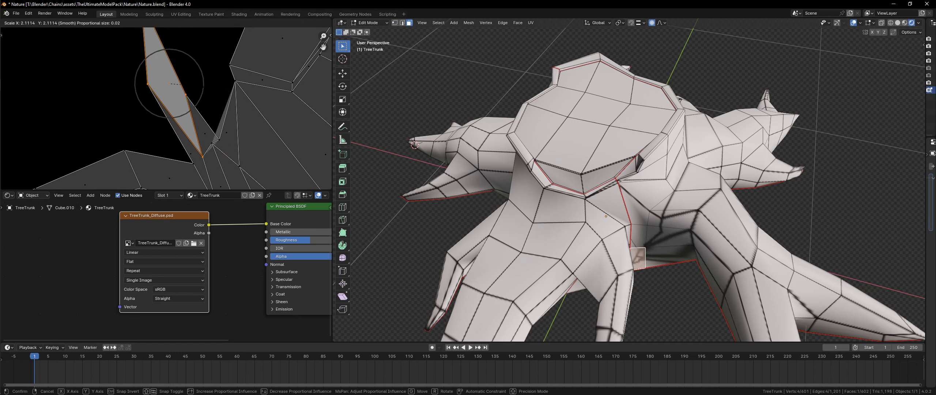
left_click(192, 93)
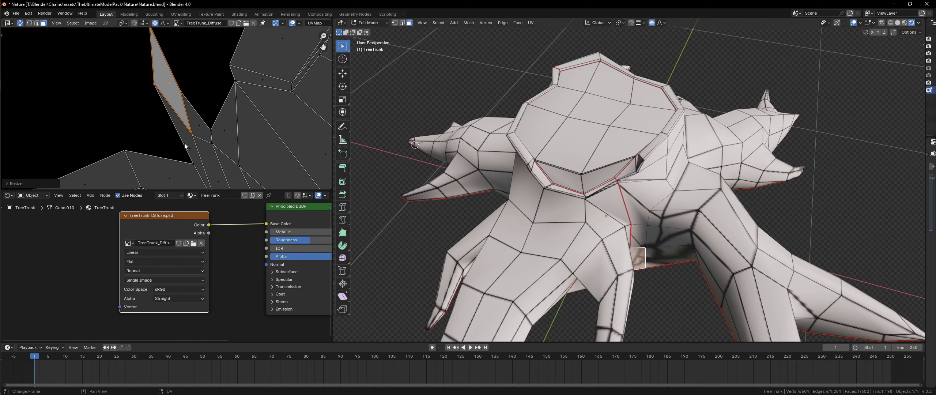
- Select the UV faces around the spike's base and enlarge them with smooth proportional scaling at a size of about 0.03
scroll(216, 137, "down", 2)
scroll(188, 143, "down", 1)
key("a")
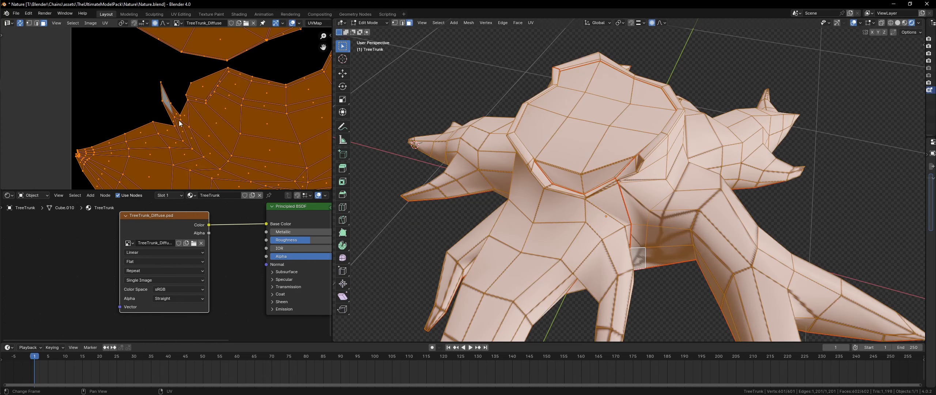
key("alt+a")
key("c")
left_click(175, 117)
left_click(175, 117)
key("Escape")
key("s")
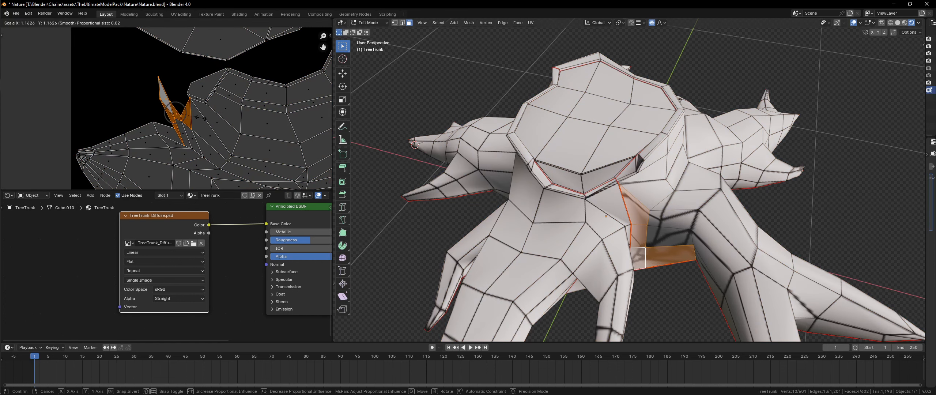
left_click(203, 117)
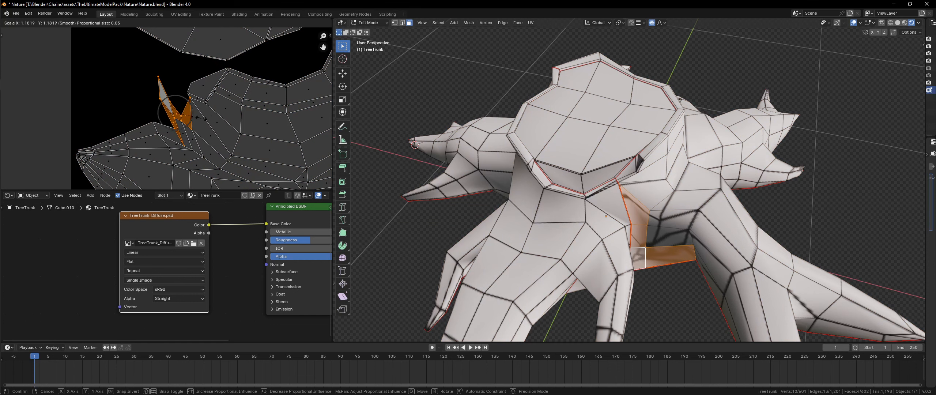
key("Tab")
key("Tab")
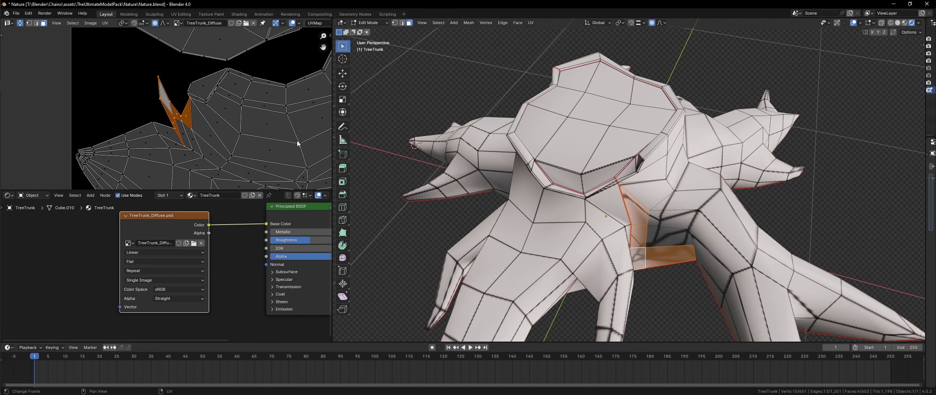
- Select the narrow face on the notch in the trunk's cut rim and enlarge its UVs with proportional scaling at size 0.02
left_click(640, 162)
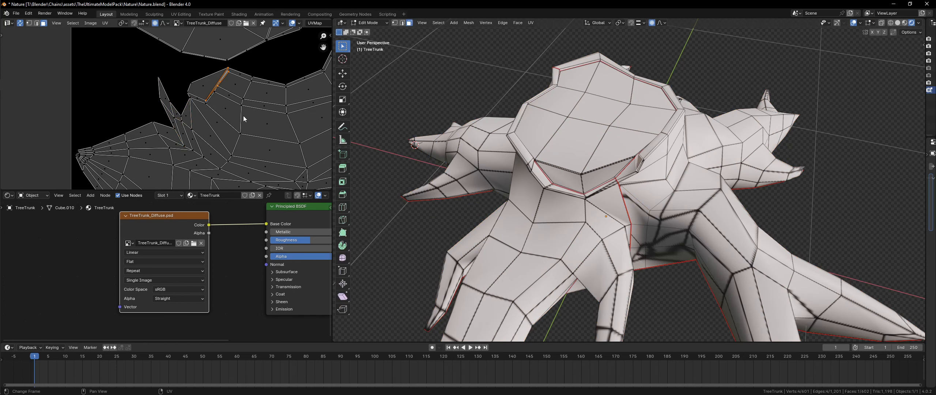
key("KP_Decimal")
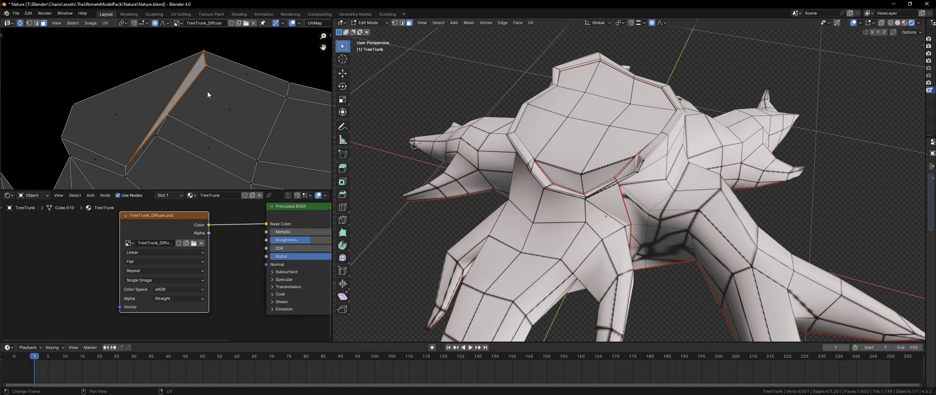
key("s")
scroll(204, 91, "up", 3)
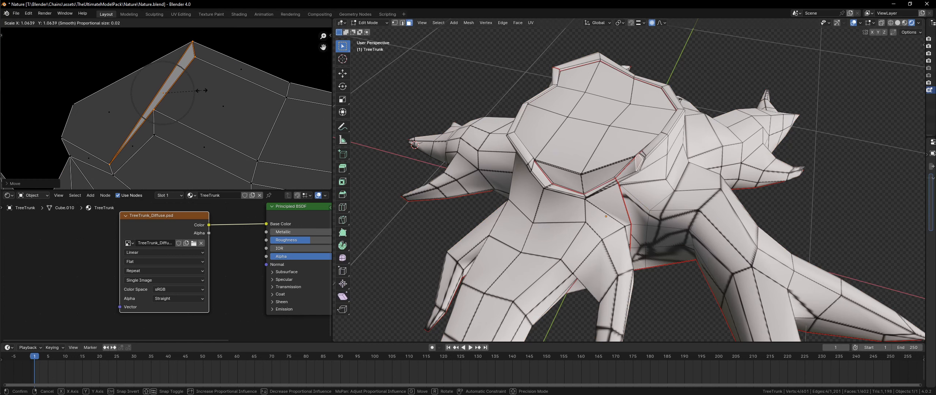
left_click(203, 92)
- Widen the narrow rim face in the UV layout by moving its side corner vertex outward
key("1")
left_click(108, 164)
key("g")
right_click(160, 117)
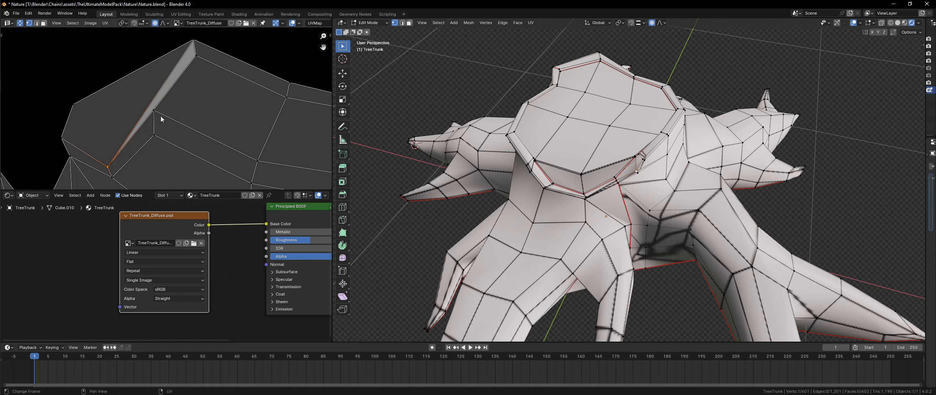
left_click(158, 114)
key("g")
left_click(167, 130)
key("g")
left_click(169, 133)
- Save the file and export the full UV layout as a 1024 by 1024 PNG, overwriting TreeTrunkUV.png in the TreeTrunk folder
scroll(207, 121, "down", 11)
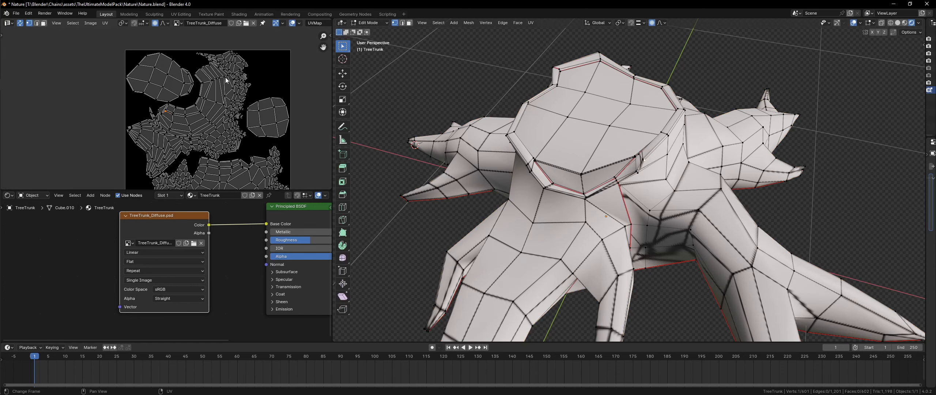
key("a")
key("ctrl+s")
left_click(105, 23)
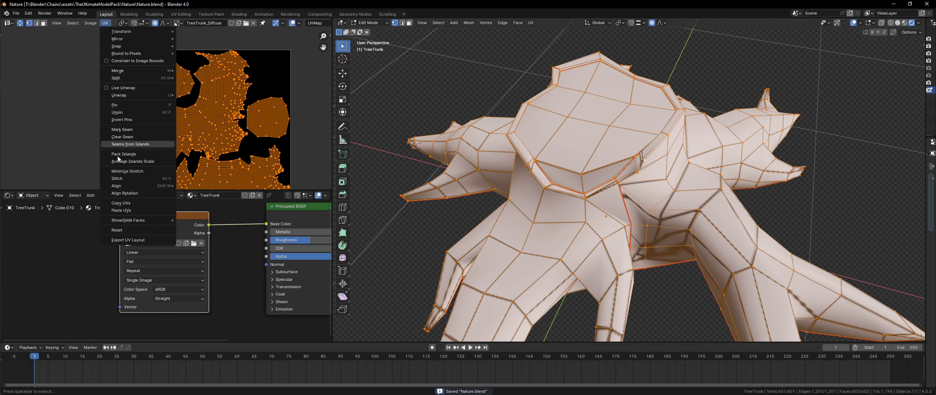
left_click(122, 240)
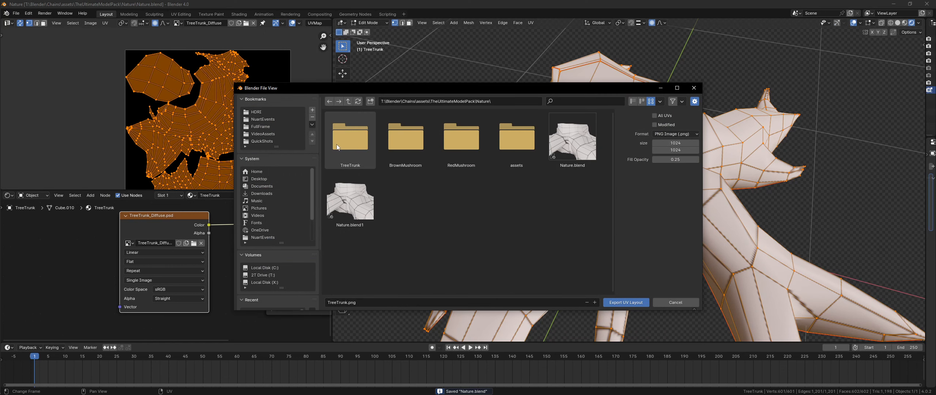
double_click(367, 150)
left_click(406, 154)
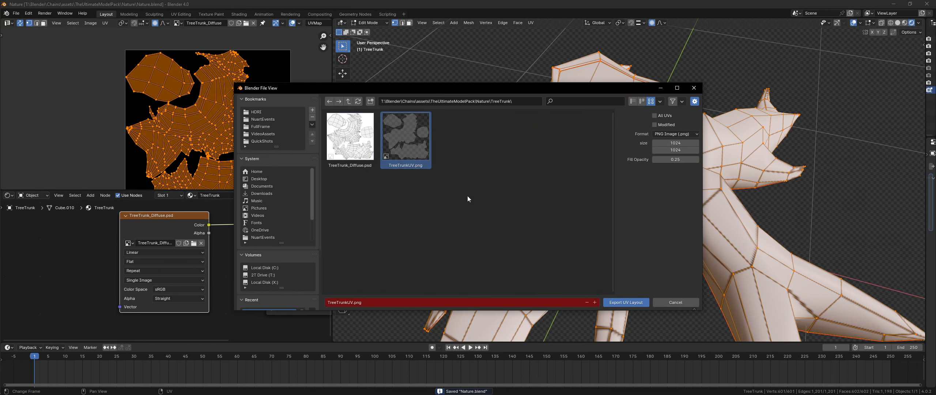
left_click(626, 302)
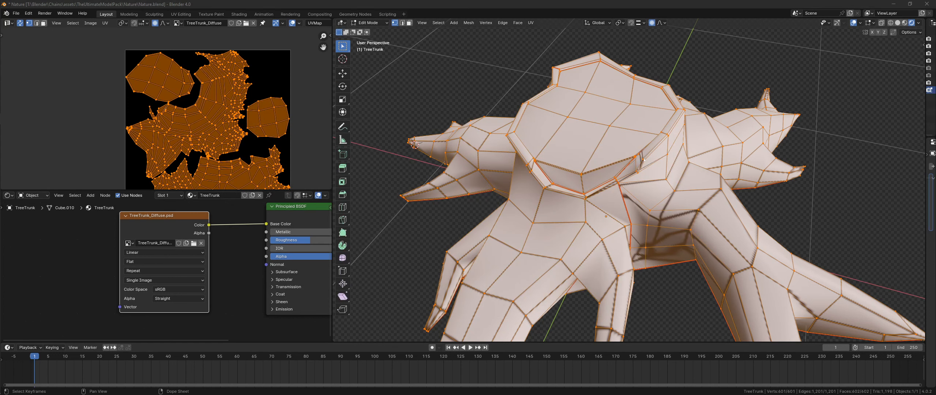
- Bring TreeTrunkUV.png from the TreeTrunk folder into the Photoshop document
mouse_move(1, 74)
left_click(21, 51)
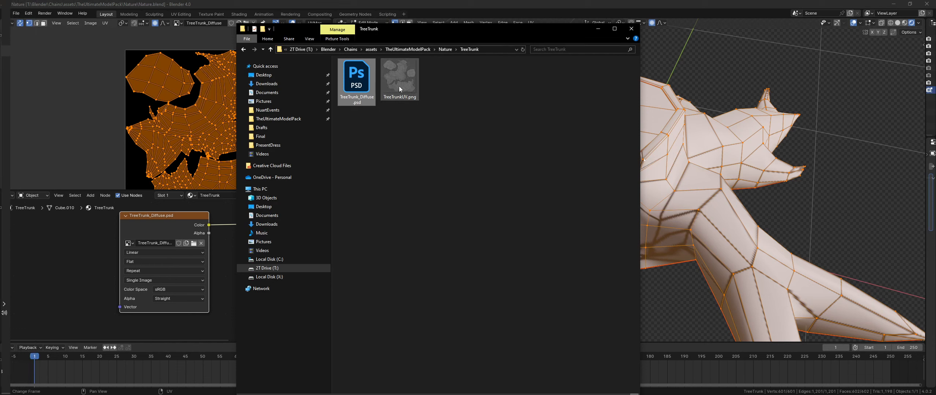
left_click_drag(400, 87, 935, 110)
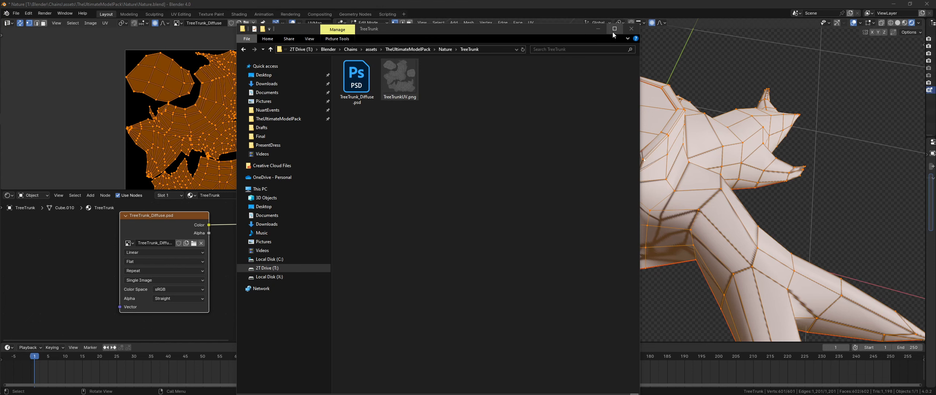
left_click(595, 31)
- Return the trunk to Object Mode, reload TreeTrunk_Diffuse.psd in its image texture node, and inspect the updated texture
middle_click_drag(570, 58, 579, 59)
key("Tab")
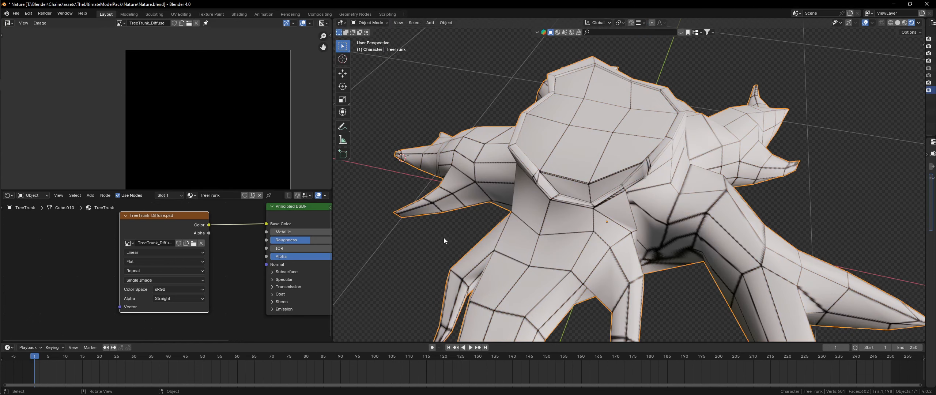
left_click(194, 243)
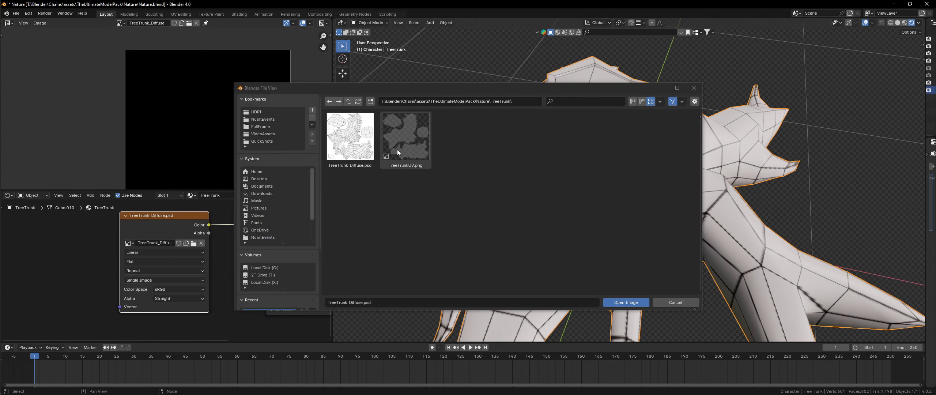
double_click(364, 142)
middle_click_drag(601, 221, 727, 257)
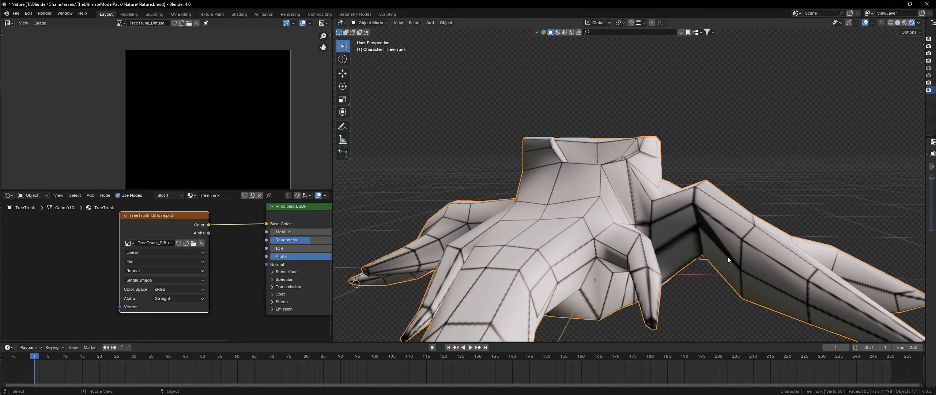
middle_click_drag(662, 250, 661, 217)
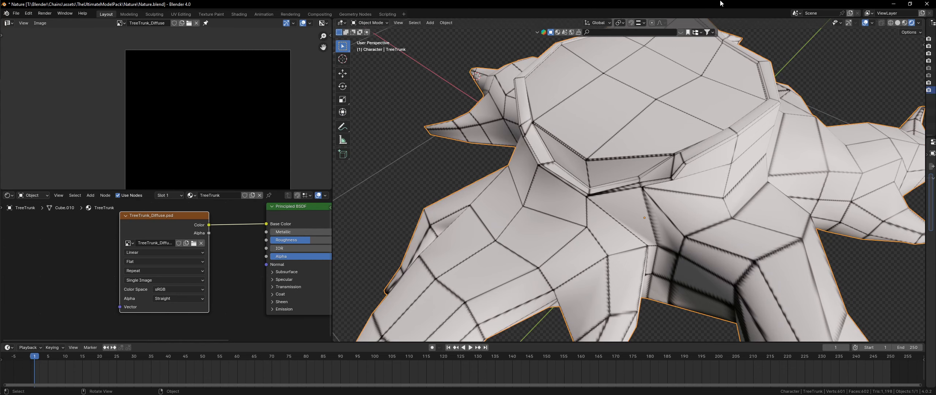
- Place the Blender window beside OBS and make the Display Capture 2 source visible in the scene
left_click_drag(720, 1, 935, 92)
left_click(122, 194)
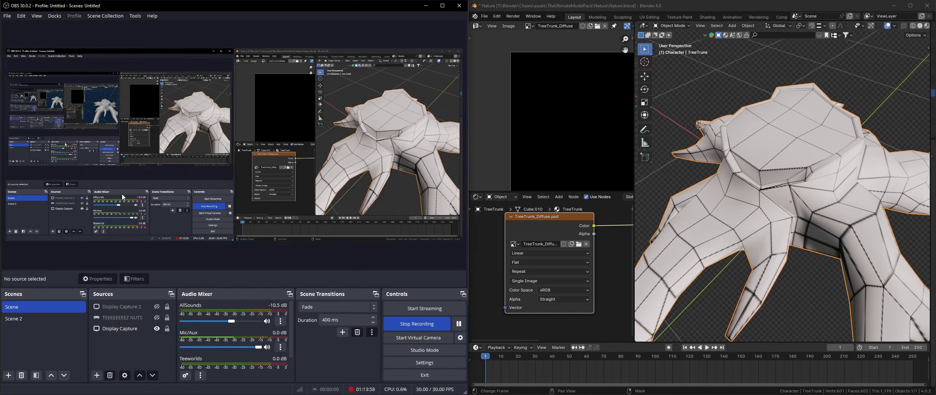
left_click(158, 307)
- Bring the whole tree trunk into view and save the file
scroll(725, 202, "down", 4)
middle_click_drag(726, 203, 774, 193)
key("ctrl+s")
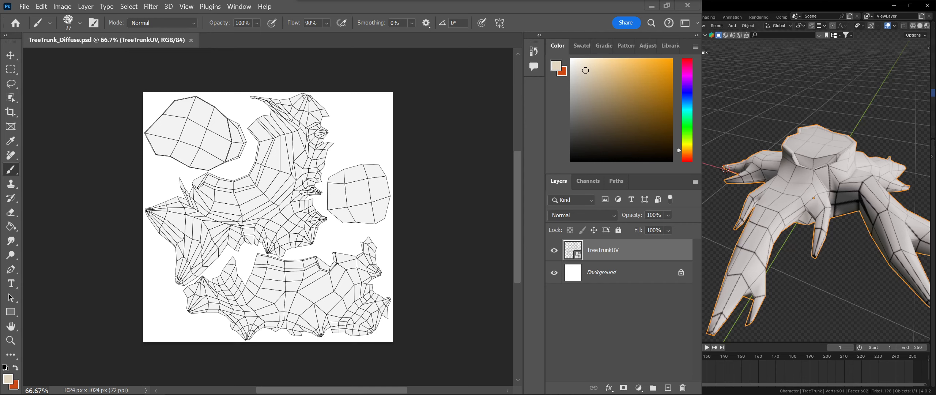
- In Photoshop, create a layer group below the TreeTrunkUV layer and add a layer named Bark-R inside it
left_click(404, 262)
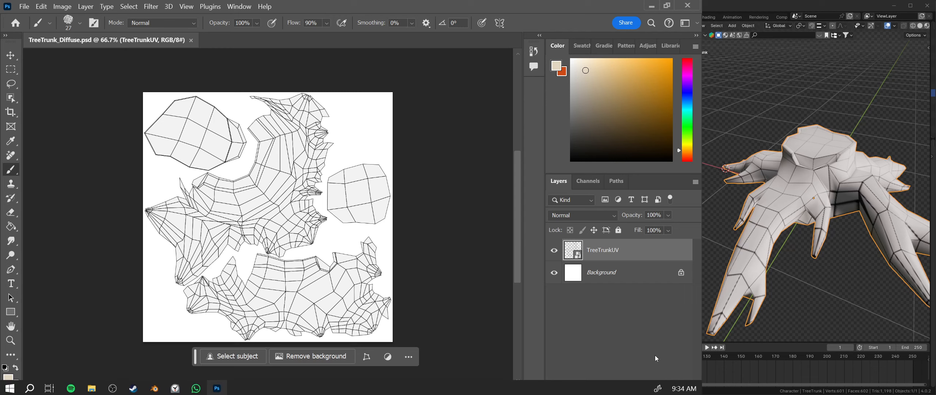
left_click(653, 387)
left_click_drag(617, 265, 596, 240)
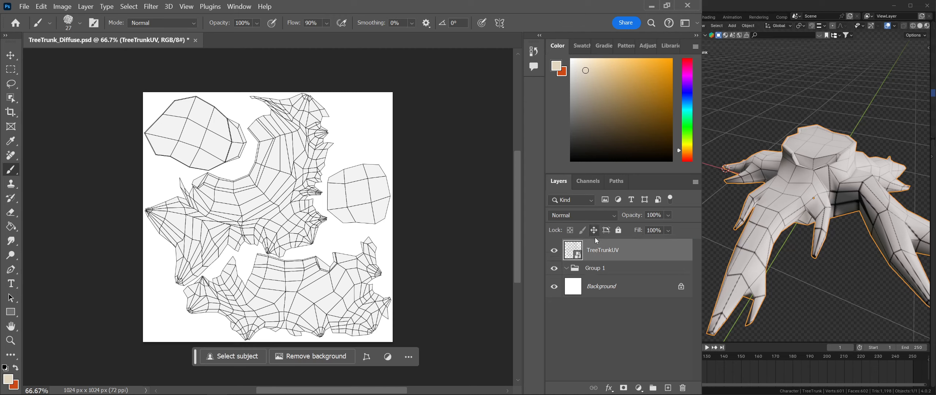
left_click(593, 273)
left_click(668, 388)
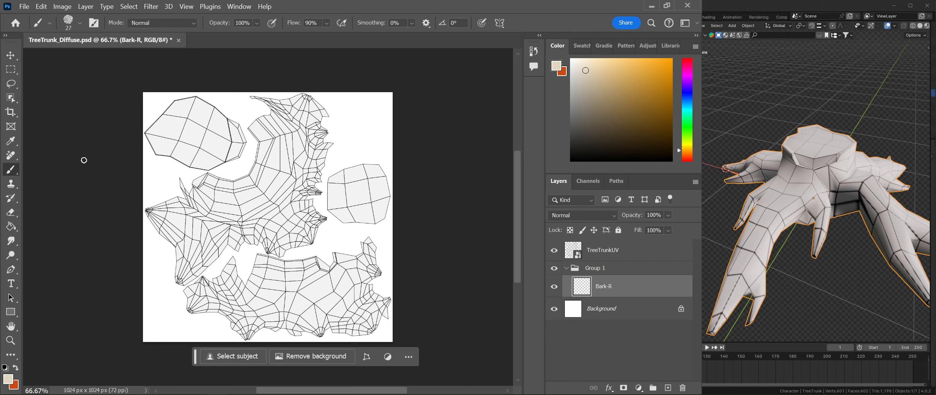
- On the TreeTrunkUV layer, select the large upper bark island with the Object Selection tool, adding its missed root and spike areas
left_click(13, 100)
left_click_drag(154, 289, 339, 92)
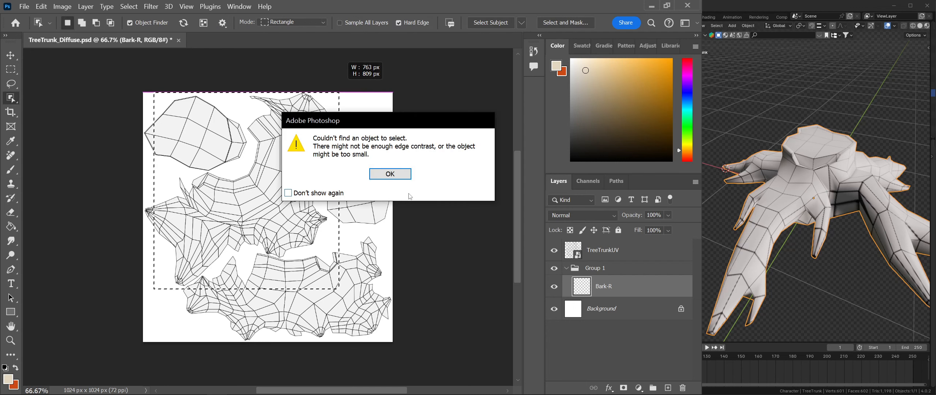
left_click(400, 176)
left_click(628, 257)
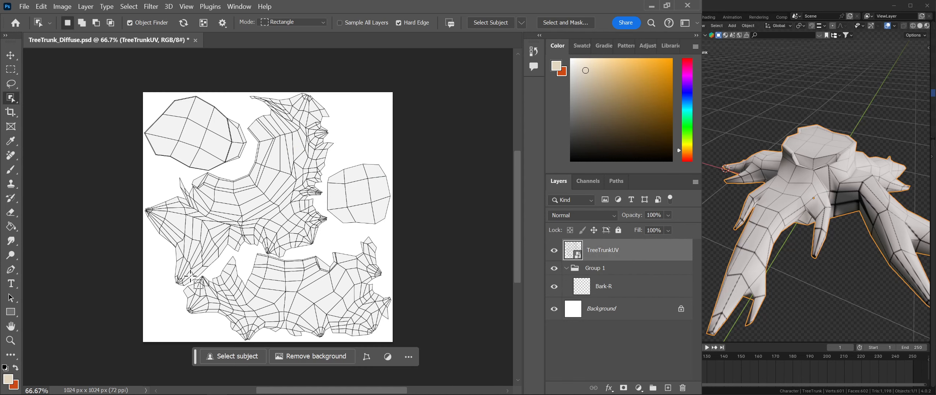
left_click_drag(174, 276, 335, 93)
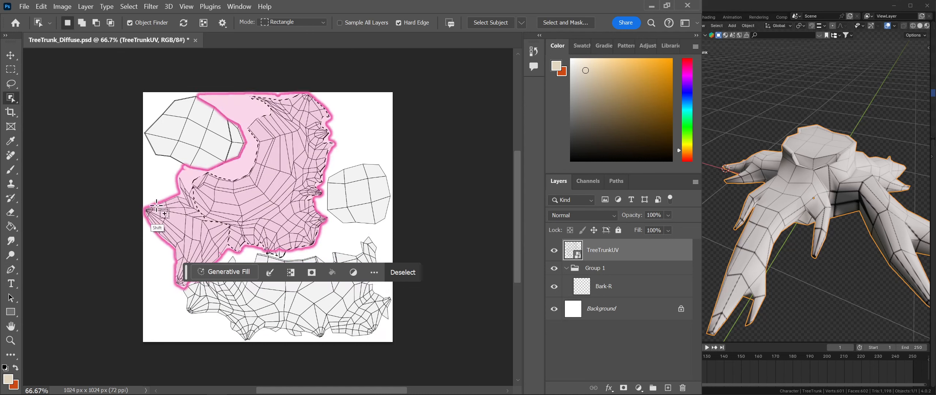
left_click_drag(143, 185, 237, 288, "shift")
left_click_drag(169, 176, 200, 205, "shift")
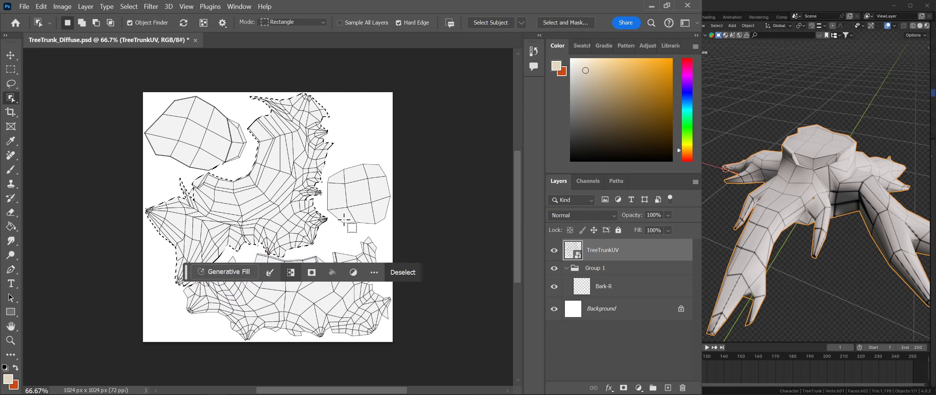
- Subtract the stray strip along the round cap island's lower edge from the bark selection
left_click_drag(318, 242, 381, 237)
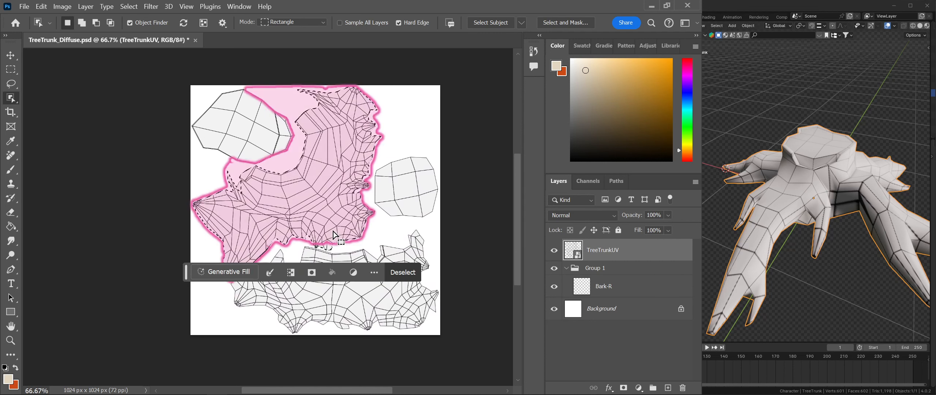
key("alt+space")
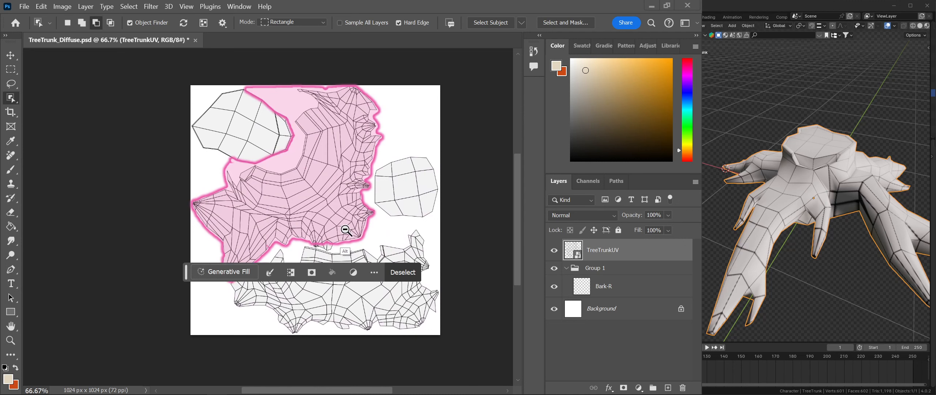
left_click(340, 230)
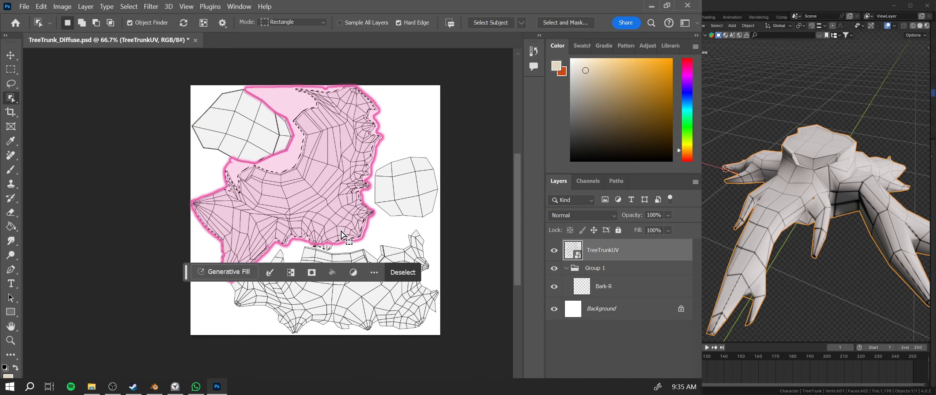
scroll(327, 224, "up", 5, "alt")
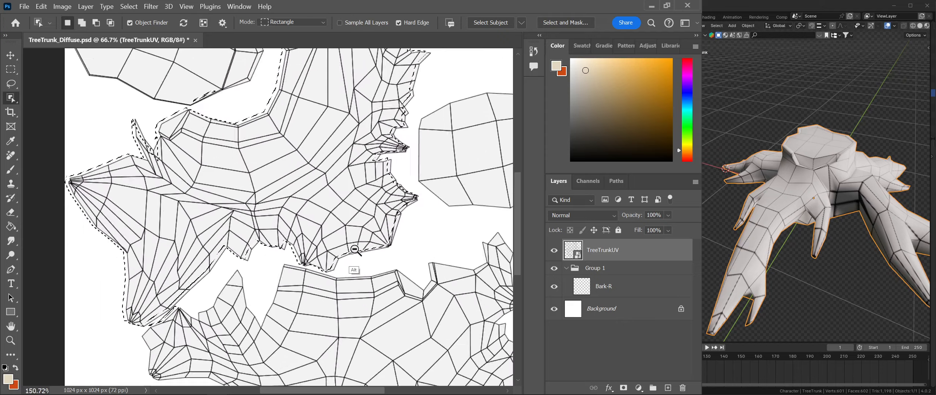
left_click_drag(261, 197, 294, 230)
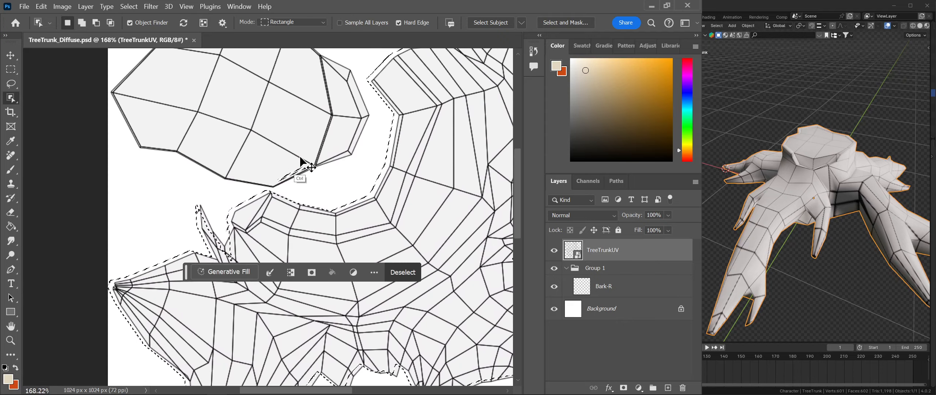
left_click_drag(319, 152, 273, 185, "alt")
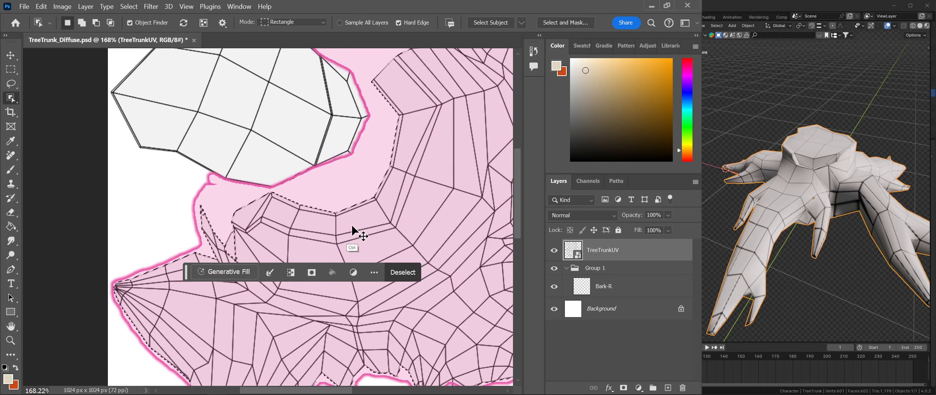
left_click_drag(345, 215, 355, 201)
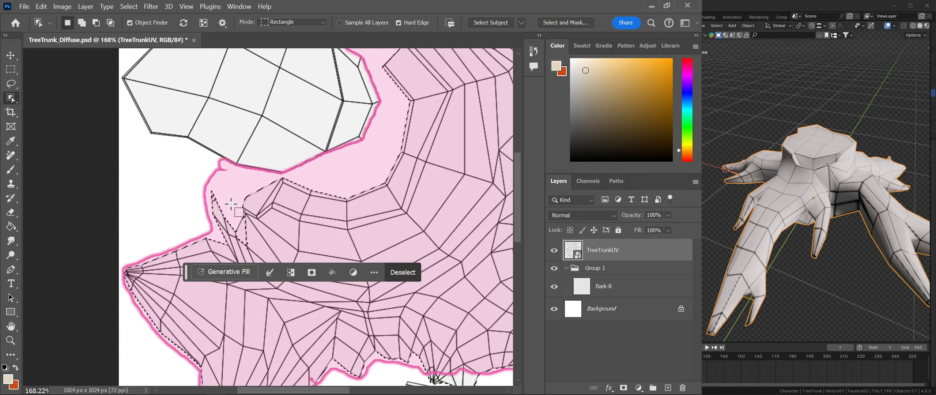
- Try to refine the upper bark island's selection around the concave edge beside the round cap with the Quick Selection tool
key("shift+w")
mouse_move(240, 210)
left_mouse_down("shift")
mouse_move(298, 182)
mouse_move(306, 162)
mouse_move(316, 176)
mouse_move(339, 171)
left_mouse_up("shift")
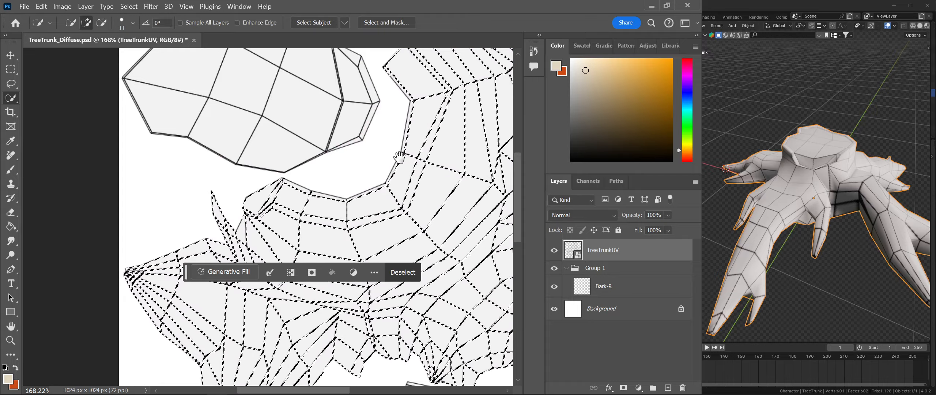
left_click_drag(398, 157, 364, 205)
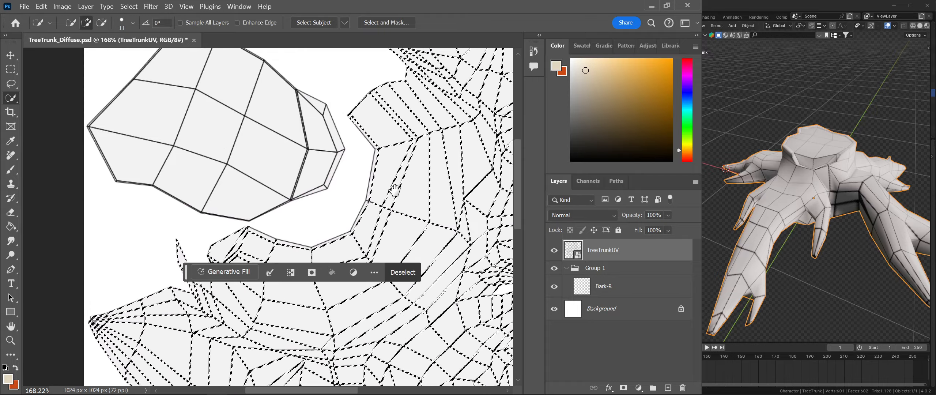
scroll(376, 222, "up", 2)
scroll(376, 223, "right", 2)
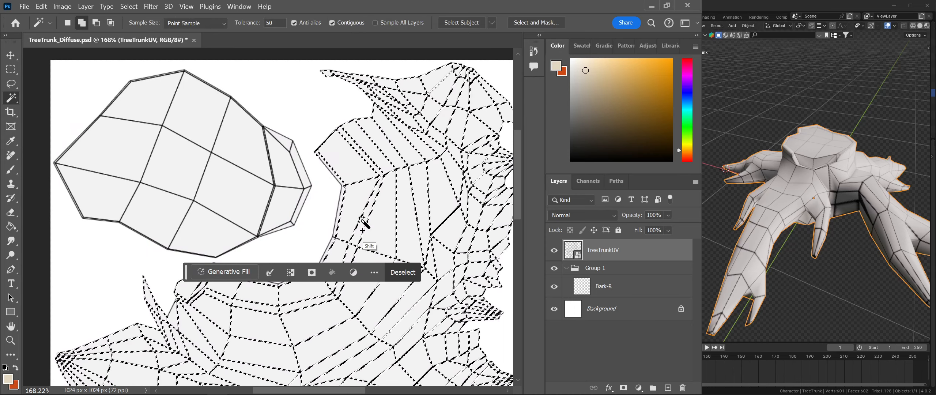
- Try to add the bark areas along the concave edge facing the round cap with the Object Selection tool
key("shift+w")
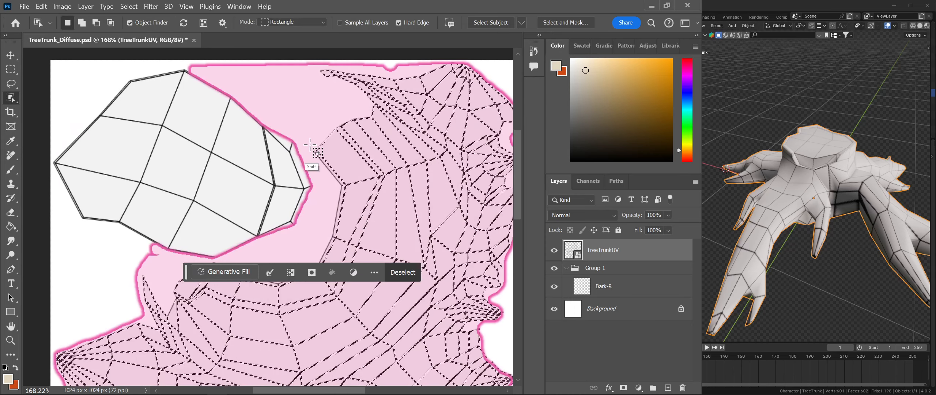
left_click_drag(388, 137, 343, 185, "shift")
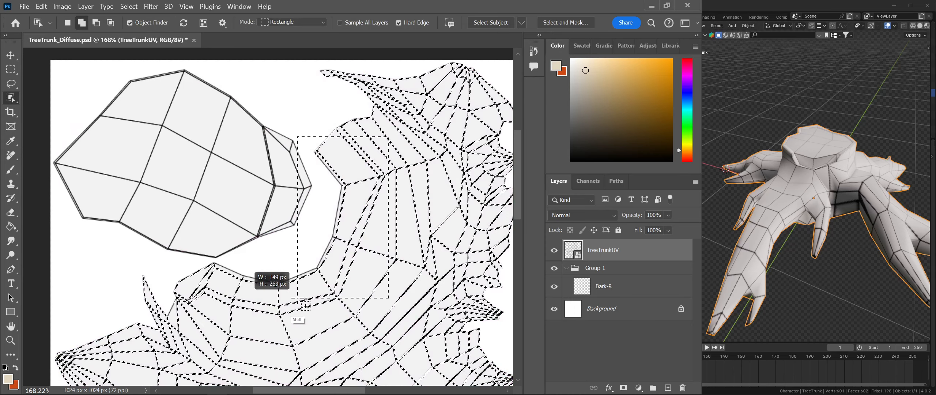
left_click_drag(298, 298, 299, 298, "shift")
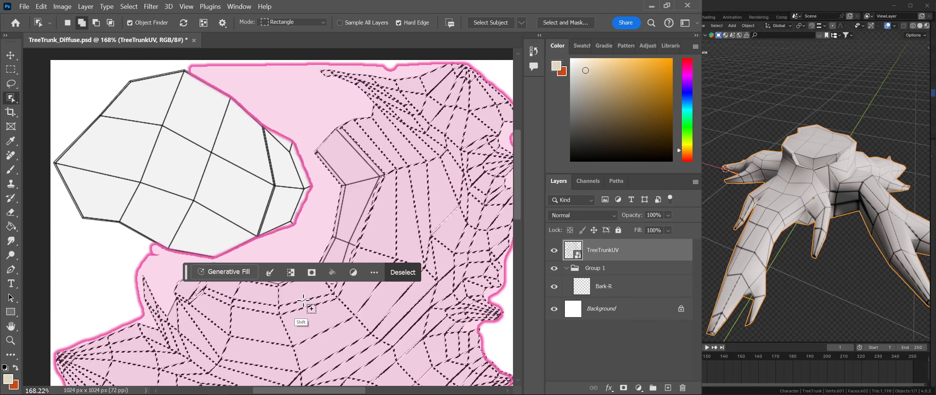
left_click_drag(156, 351, 226, 298, "shift")
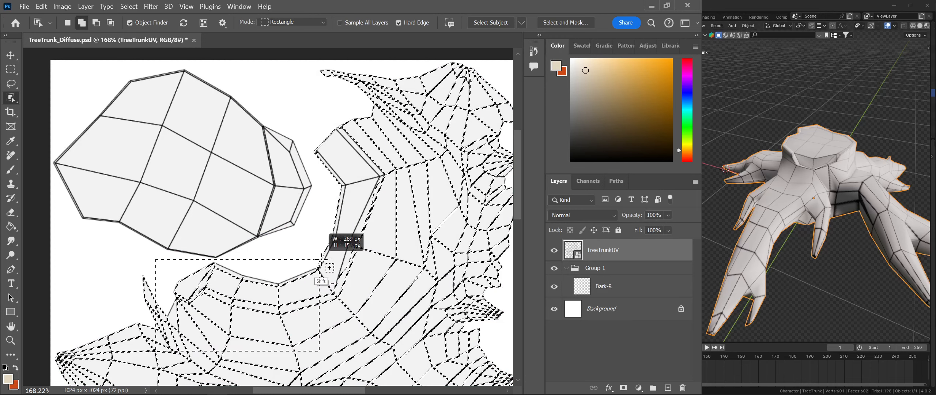
left_click_drag(331, 260, 329, 260, "shift")
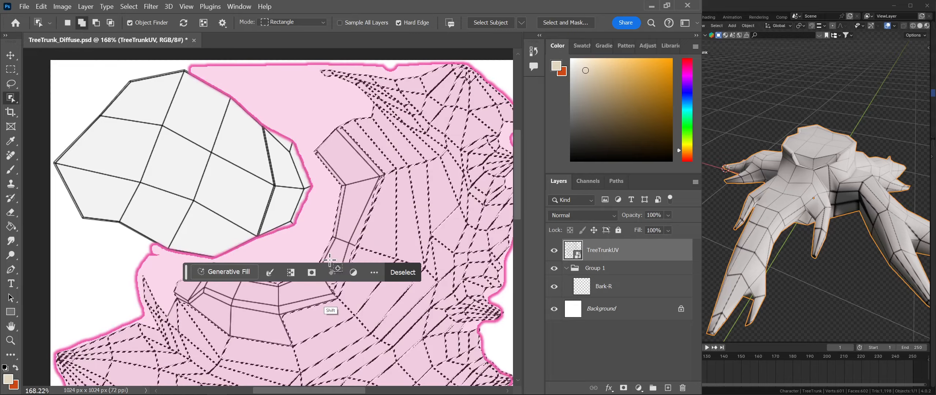
- Try to clean up the bark selection by enclosing the whole upper island and its lower root with the Object Selection tool
scroll(318, 313, "down", 5)
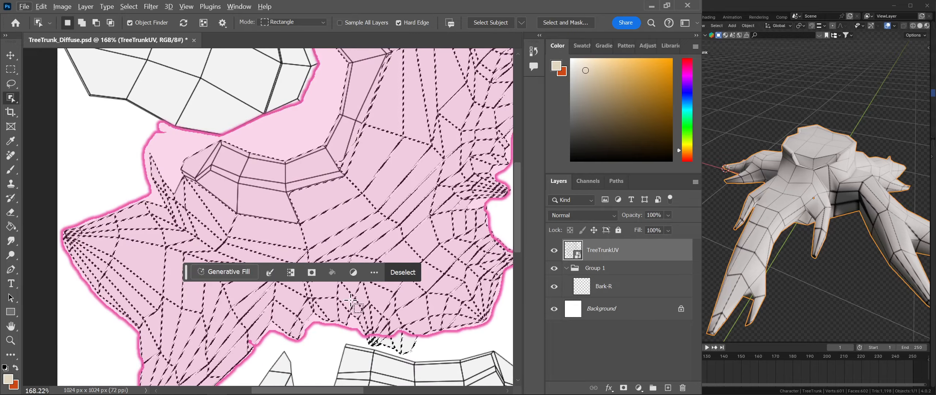
key("alt+space")
key("Escape")
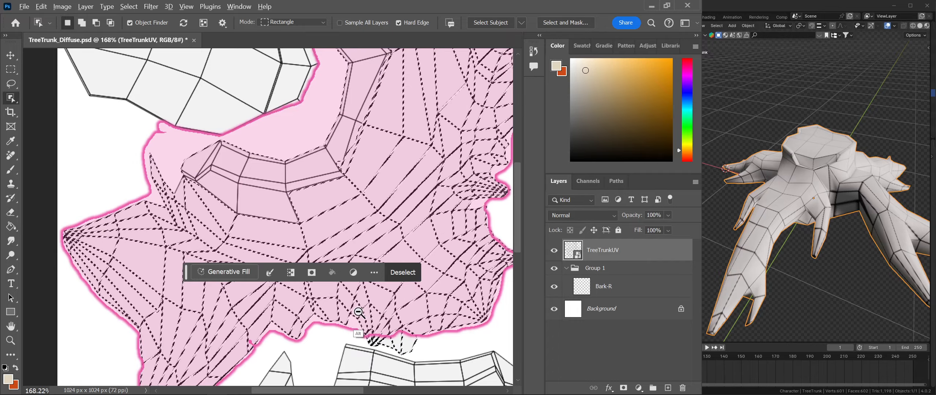
scroll(359, 312, "down", 4, "alt")
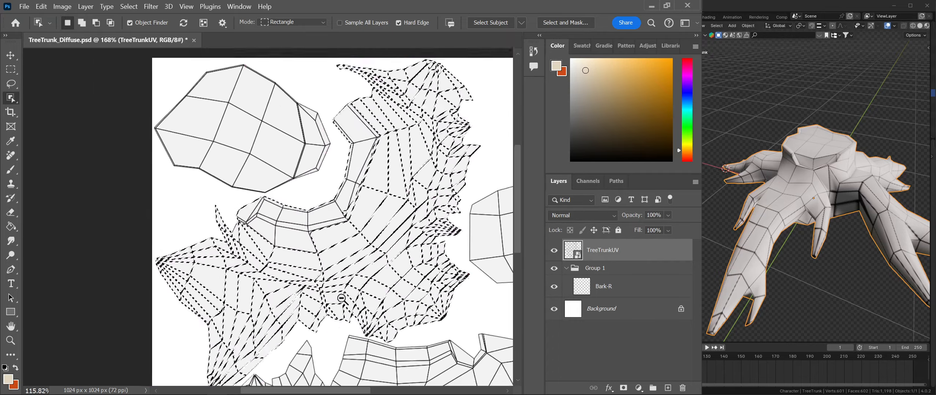
left_click_drag(365, 308, 329, 259)
scroll(373, 307, "down", 2, "alt")
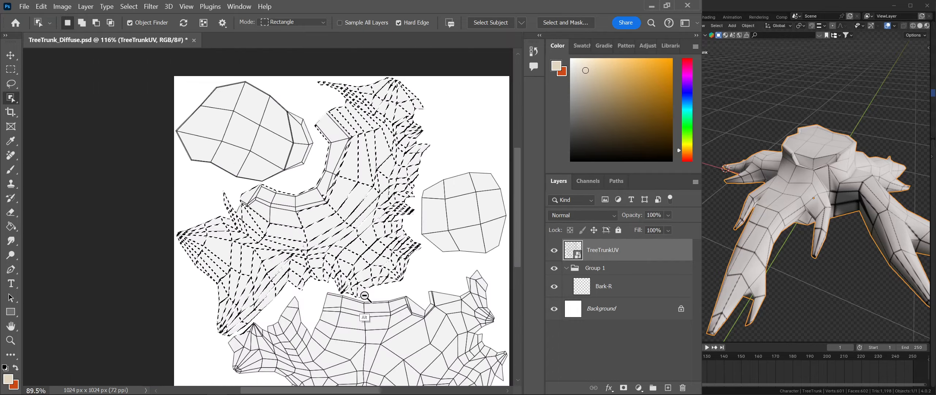
left_click_drag(445, 90, 273, 282, "shift")
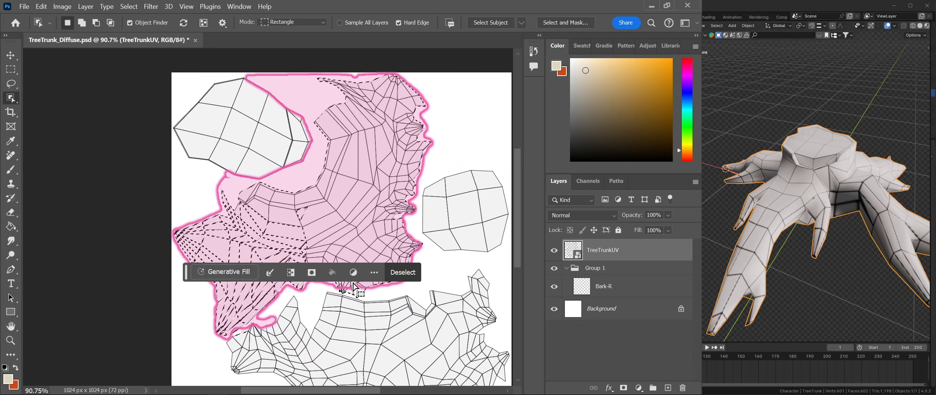
left_click_drag(235, 333, 326, 183, "shift")
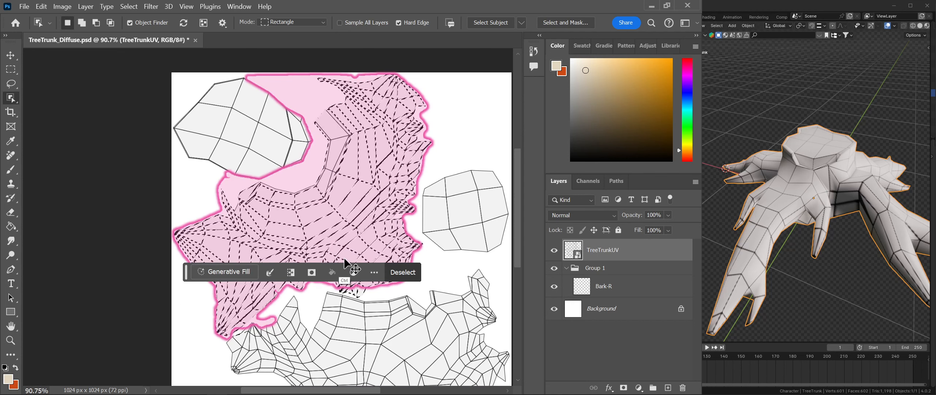
- Clear the selection, reselect the upper bark island with the Object Selection tool, and try to add its missed lower root
key("ctrl+d")
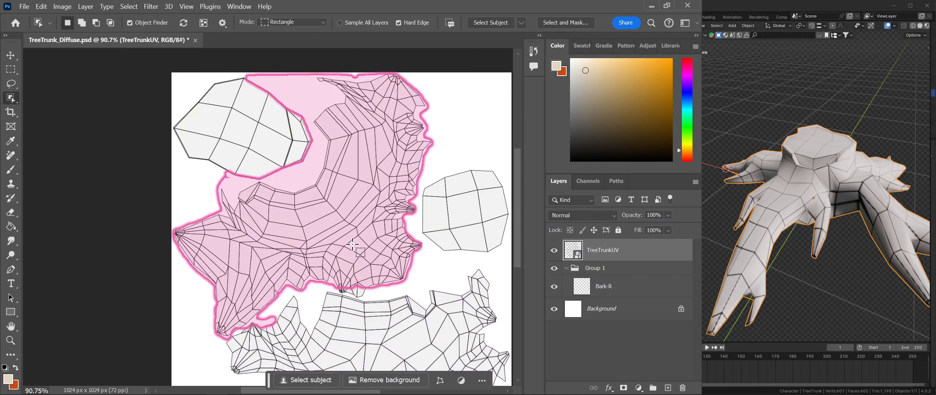
left_click_drag(446, 79, 165, 334)
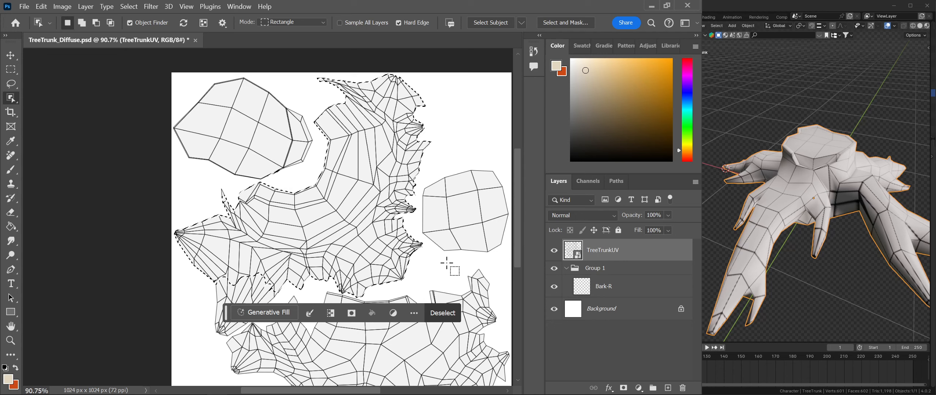
key("space")
left_click_drag(418, 269, 449, 226)
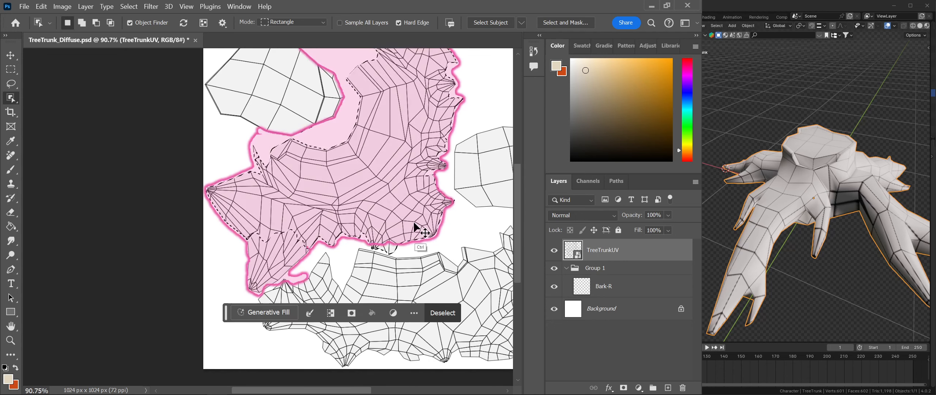
left_click_drag(240, 141, 264, 167)
left_click_drag(209, 222, 323, 293)
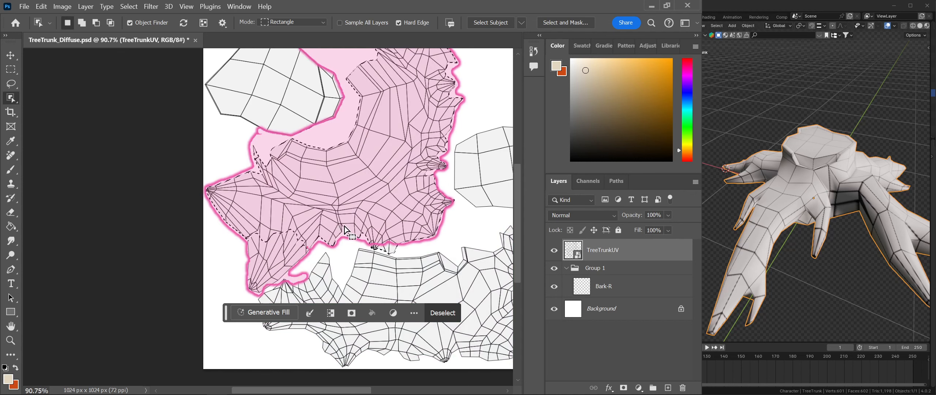
- Clear the selection and select the entire upper bark island, including its lower root, with the Object Selection tool
key("ctrl+d")
left_click_drag(382, 196, 367, 227)
left_click_drag(470, 57, 180, 322, "shift")
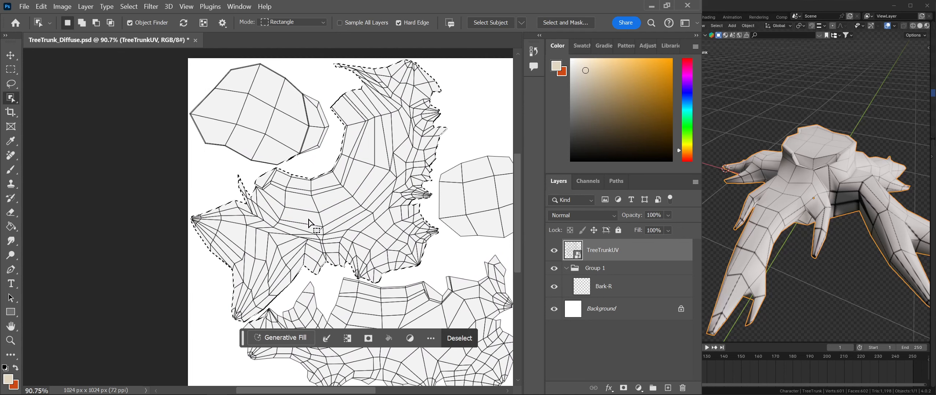
- Try to adjust the bark island's selection with the Quick Selection tool, then undo the change
key("shift+w")
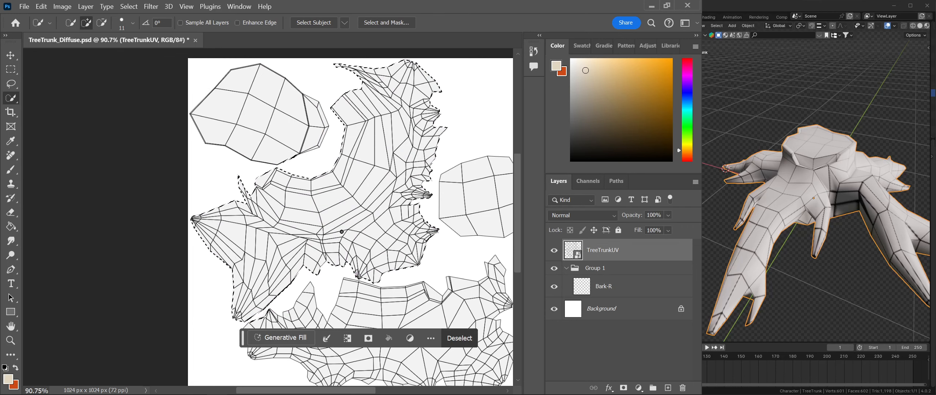
key("alt")
key("ctrl+z")
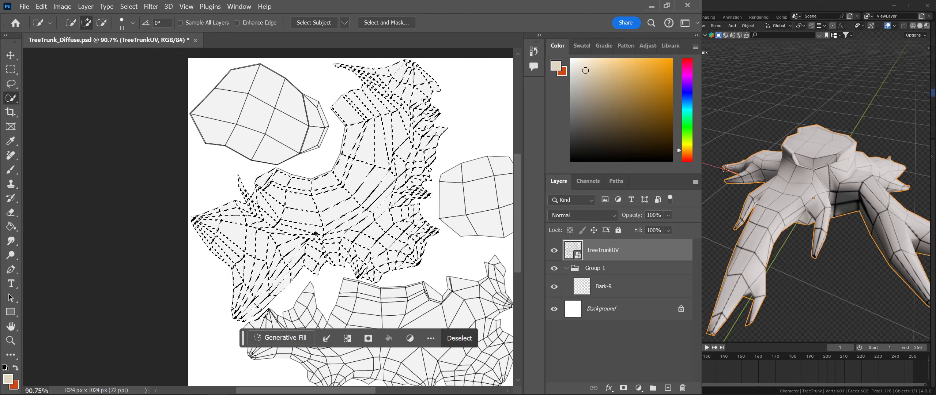
mouse_move(314, 263)
left_mouse_down()
mouse_move(340, 188)
mouse_move(360, 212)
left_mouse_up()
left_click(374, 191)
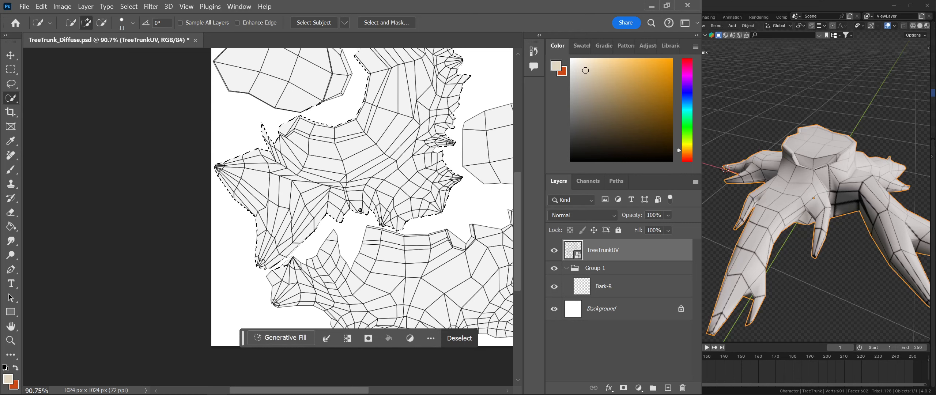
- Subtract the stray area between the lower root tip and the neighbouring island from the selection with the Rectangular Marquee and Lasso tools
key("shift+w")
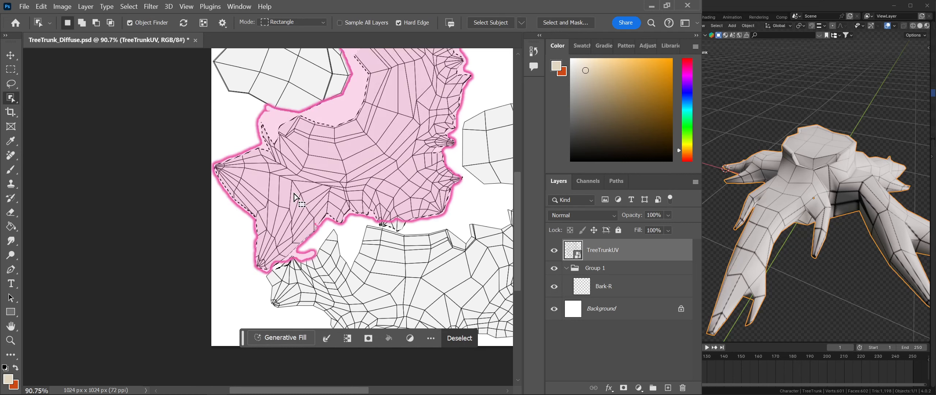
key("m")
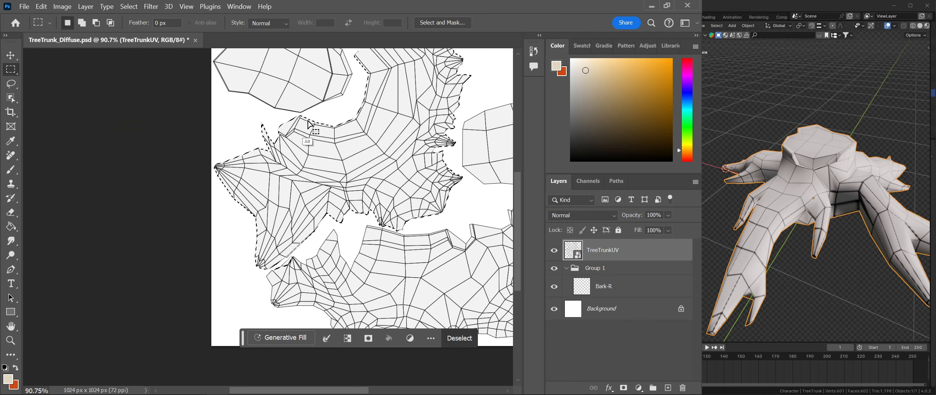
left_click_drag(326, 208, 330, 182)
left_click_drag(276, 259, 299, 242, "alt")
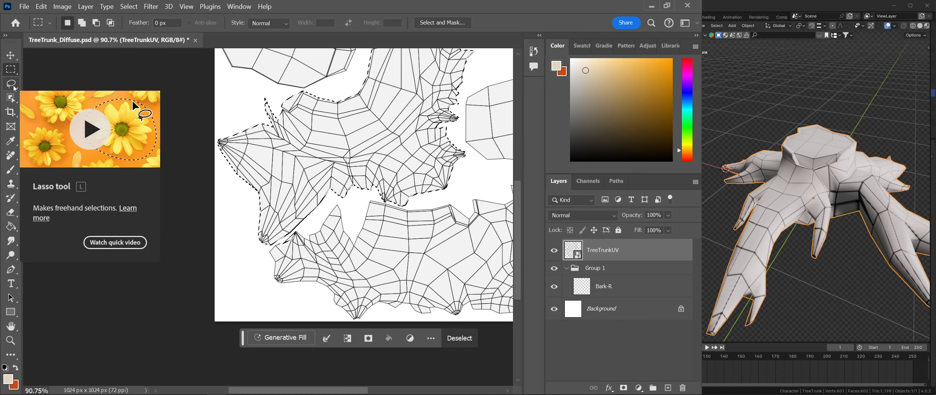
key("l")
left_click_drag(297, 234, 293, 231, "alt")
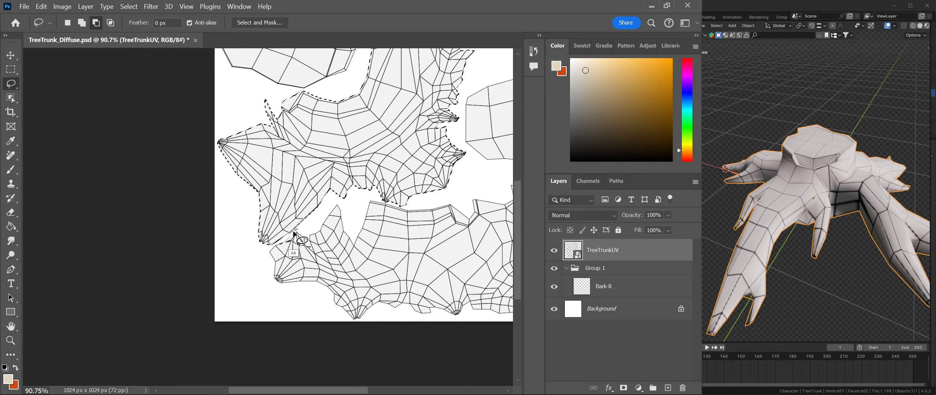
left_click_drag(287, 258, 293, 252, "alt")
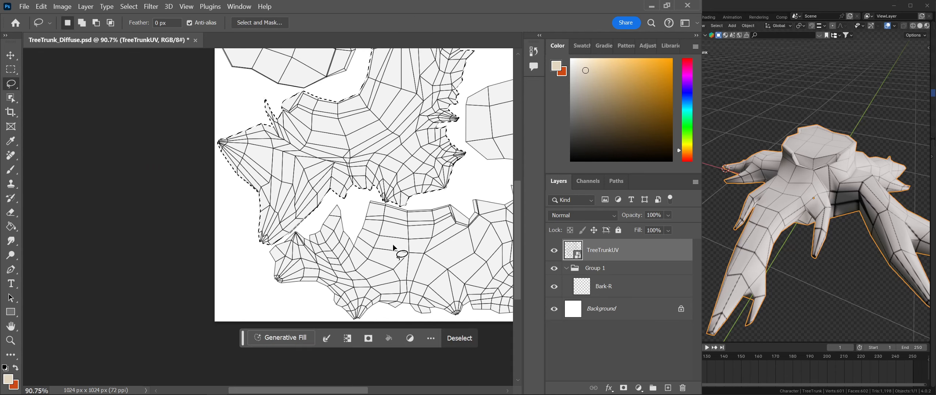
left_click_drag(379, 244, 372, 243)
left_click_drag(398, 193, 346, 263)
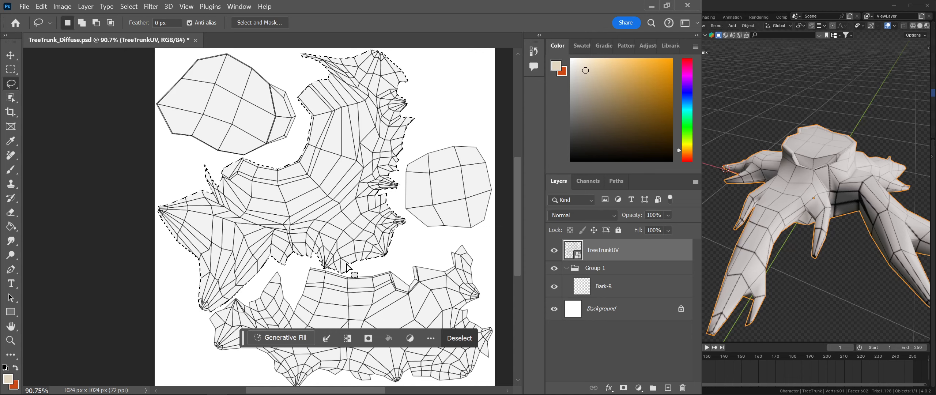
- Make Bark-R the active layer, try expanding the bark selection by 5 pixels, and undo the expansion
left_click(626, 294)
left_click(326, 337)
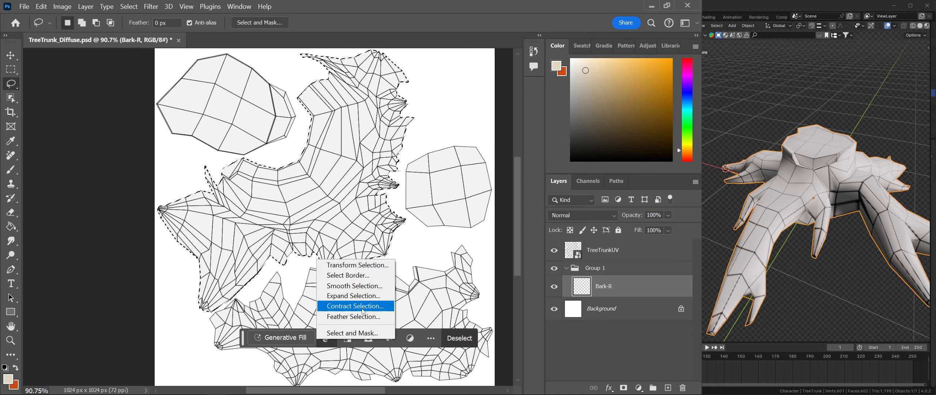
left_click(362, 296)
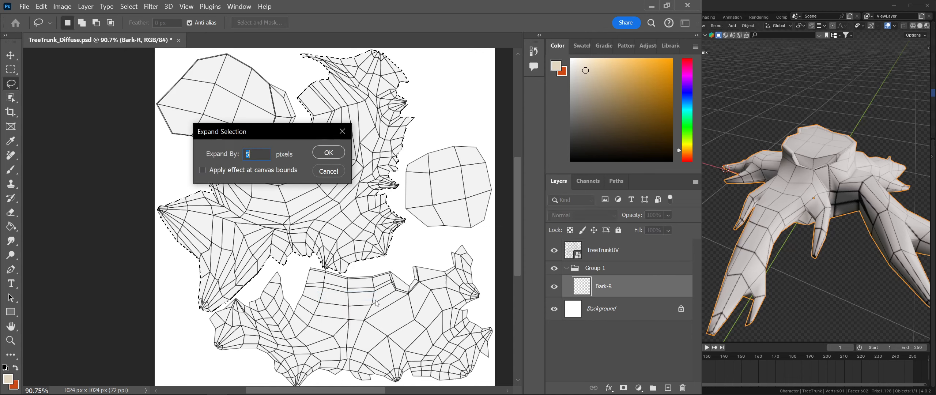
left_click(328, 152)
key("ctrl+z")
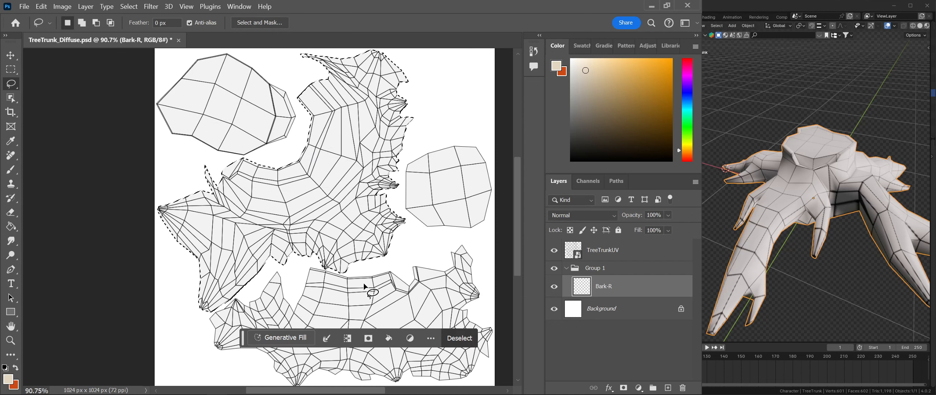
- Expand the upper bark island's selection by 2 pixels
left_click(327, 338)
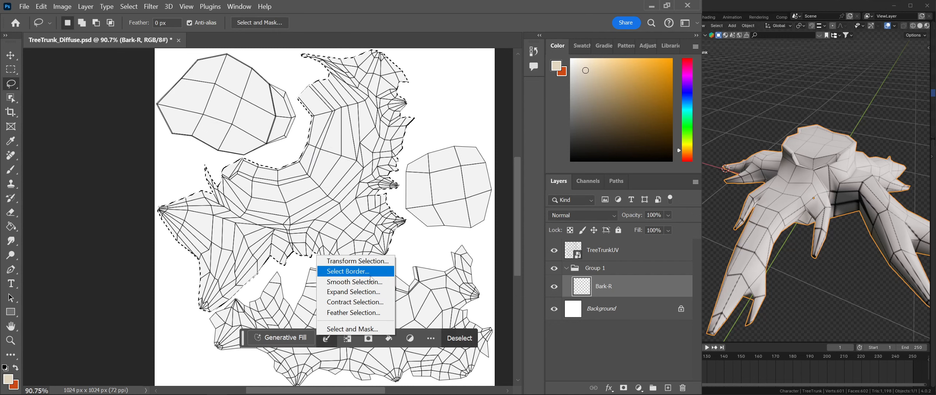
left_click(365, 292)
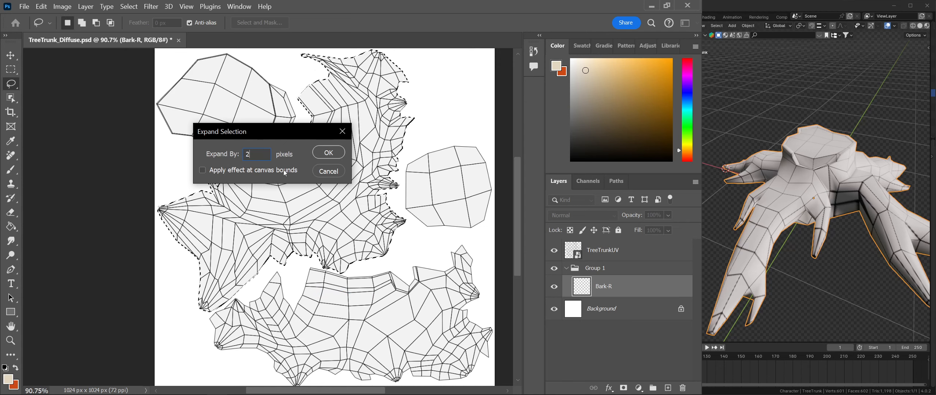
left_click(324, 153)
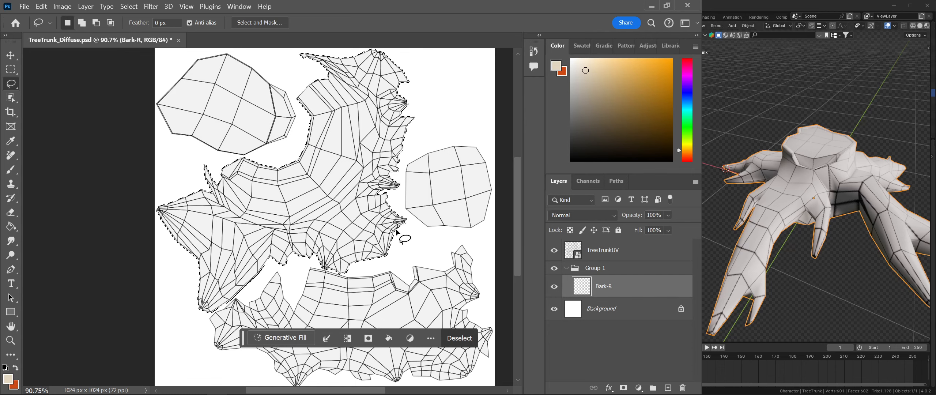
scroll(404, 225, "down", 3, "alt")
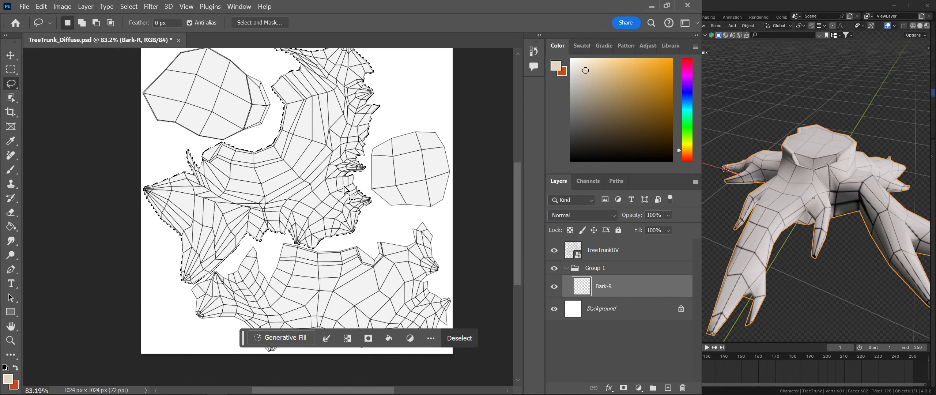
- Mask the Bark-R layer with the current selection and add a new layer above it named Bark-L
left_click(624, 388)
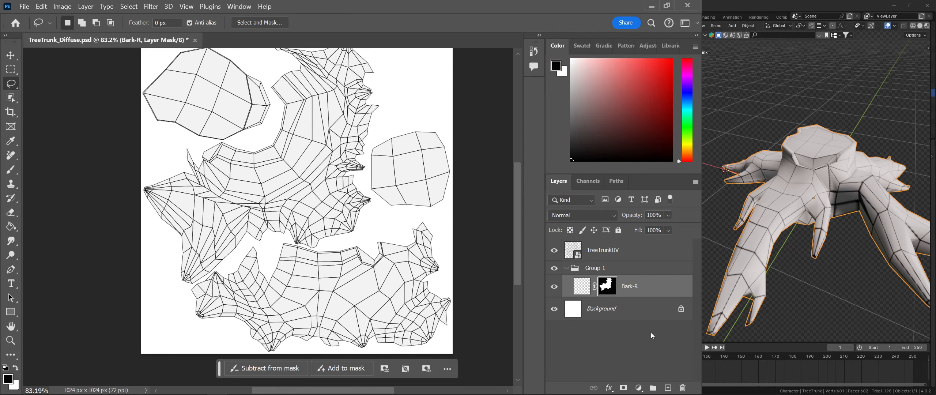
left_click(667, 388)
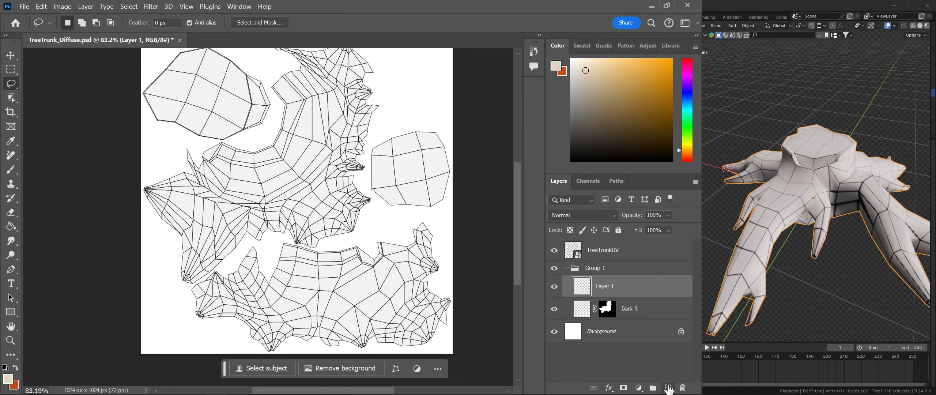
double_click(616, 286)
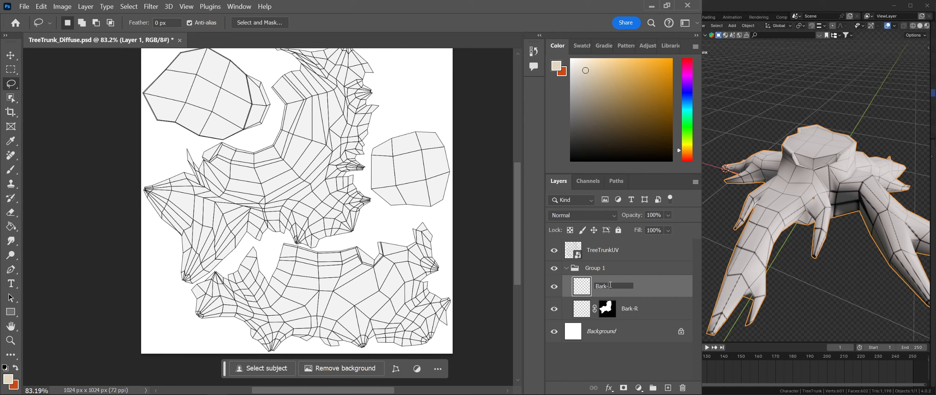
key("Return")
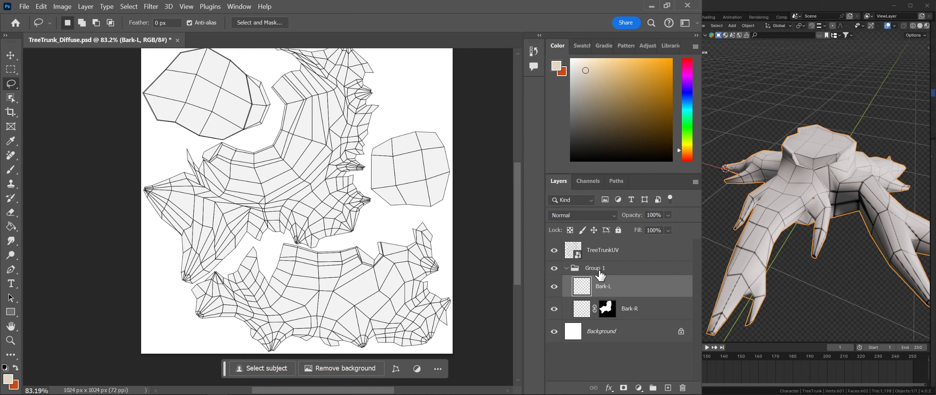
- Select the lower bark island on the TreeTrunkUV layer with the Object Selection tool
left_click(15, 98)
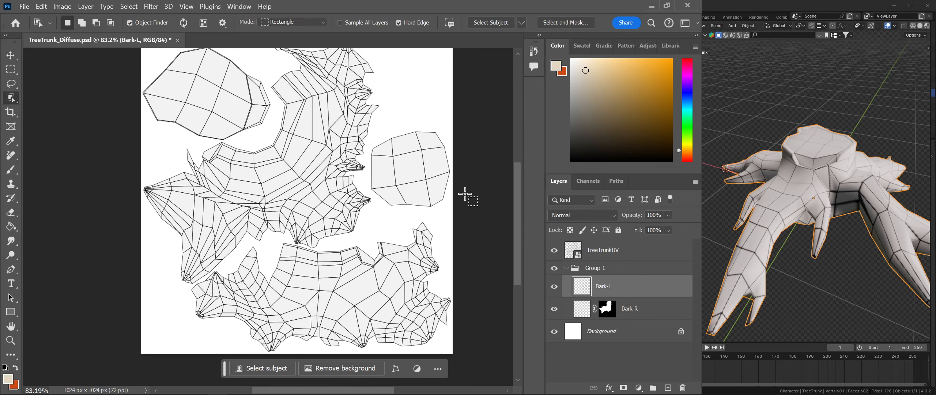
left_click_drag(474, 219, 185, 354)
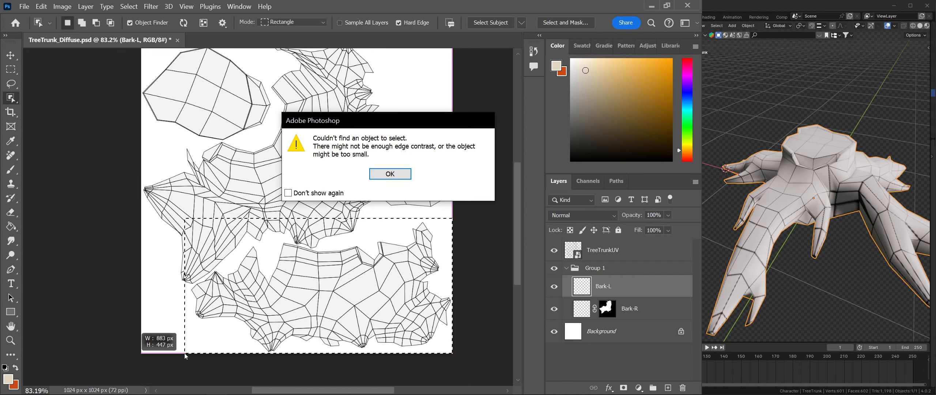
left_click(390, 174)
left_click(634, 253)
left_click_drag(455, 219, 183, 354)
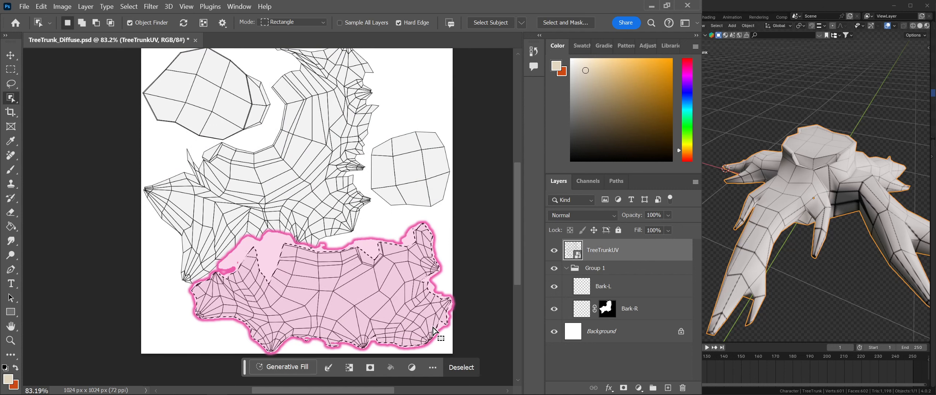
- Expand the lower bark island's selection by 2 pixels and use it as the Bark-L layer's mask
left_click(329, 367)
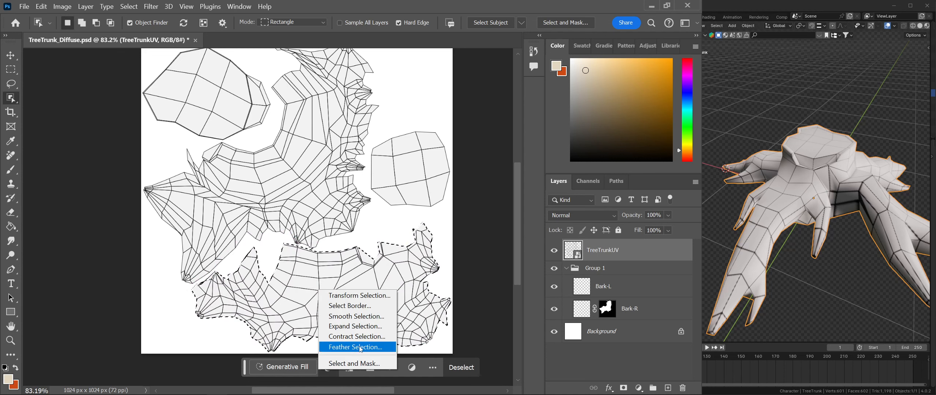
left_click(354, 326)
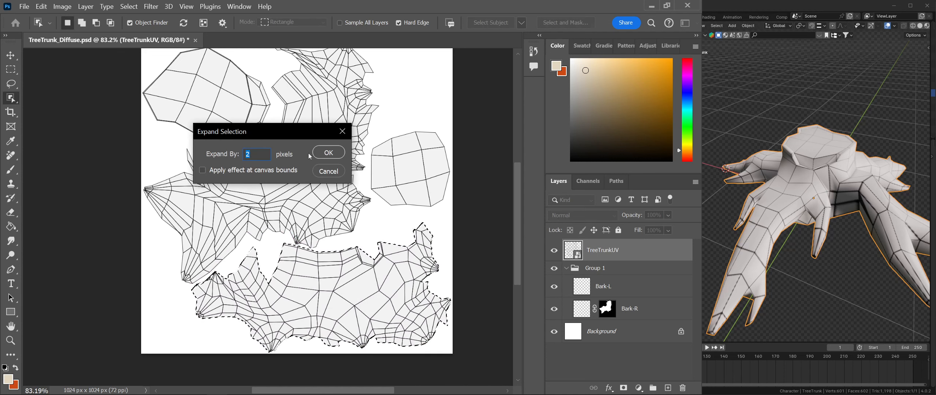
left_click(328, 152)
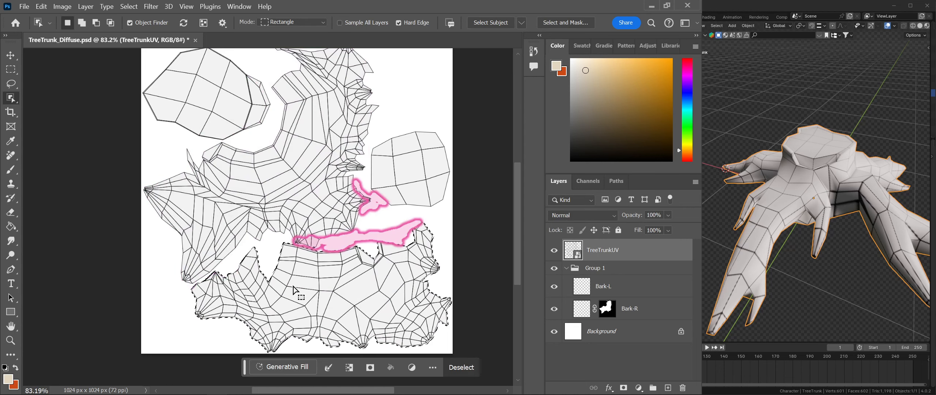
left_click(629, 286)
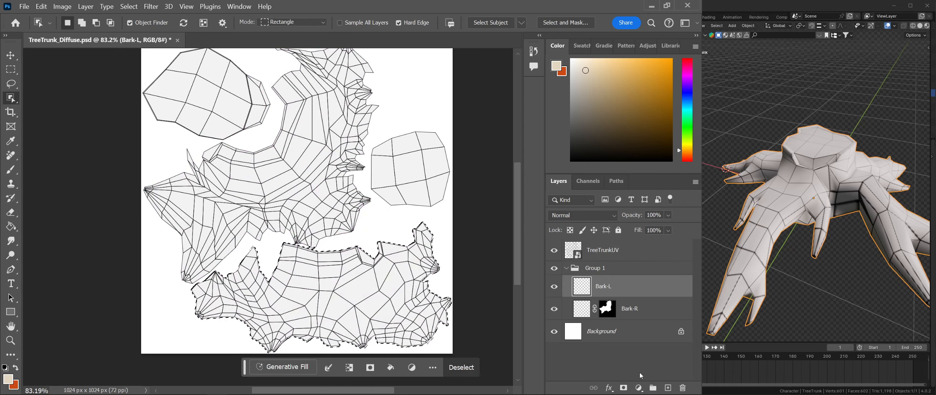
left_click(623, 387)
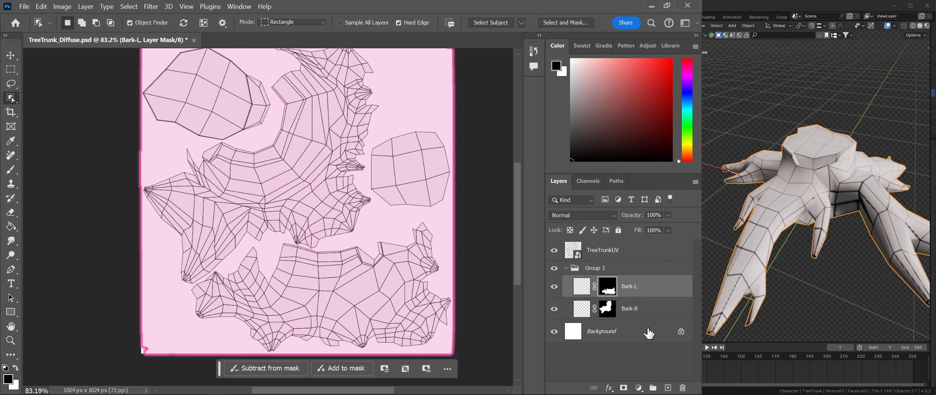
- Add two new layers above Bark-L, named TreeTrunkTop and reeTrunkBottom
left_click(668, 387)
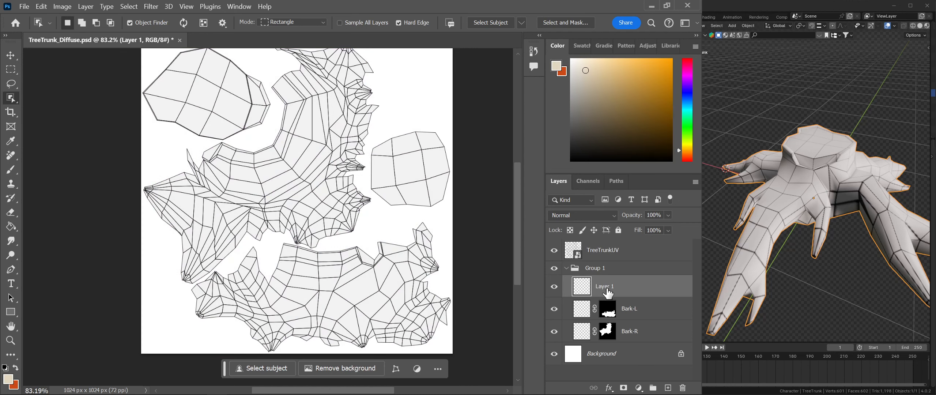
double_click(606, 286)
type("TreeTrunkTop")
key("Return")
left_click(668, 388)
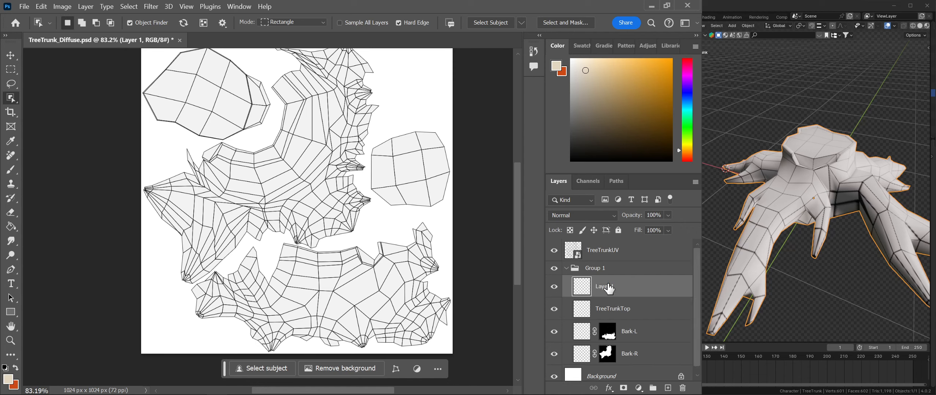
double_click(609, 286)
key("Return")
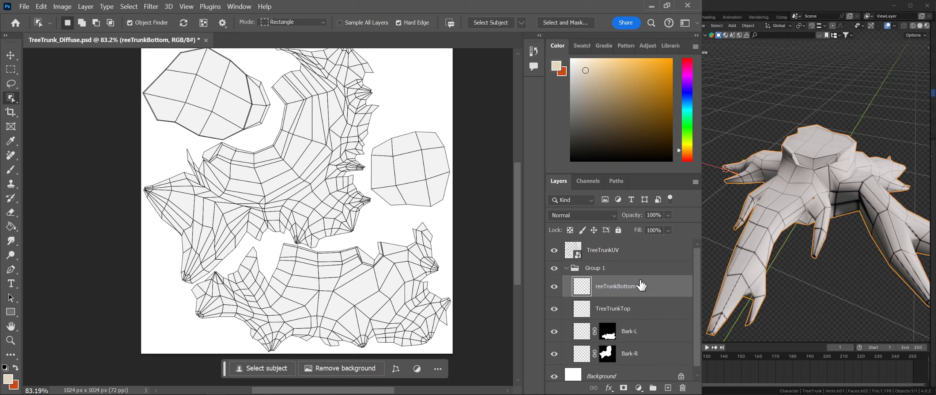
- Select the large rounded island beside the upper bark on the TreeTrunkUV layer with the Object Selection tool
left_click(634, 252)
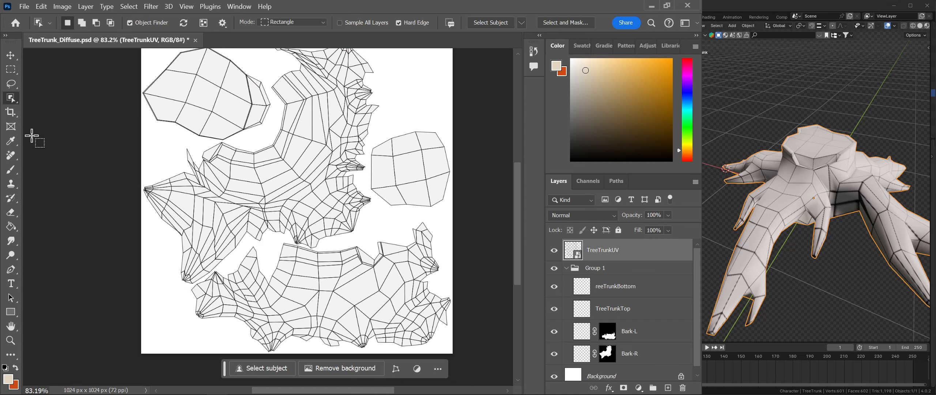
left_click_drag(198, 106, 200, 102)
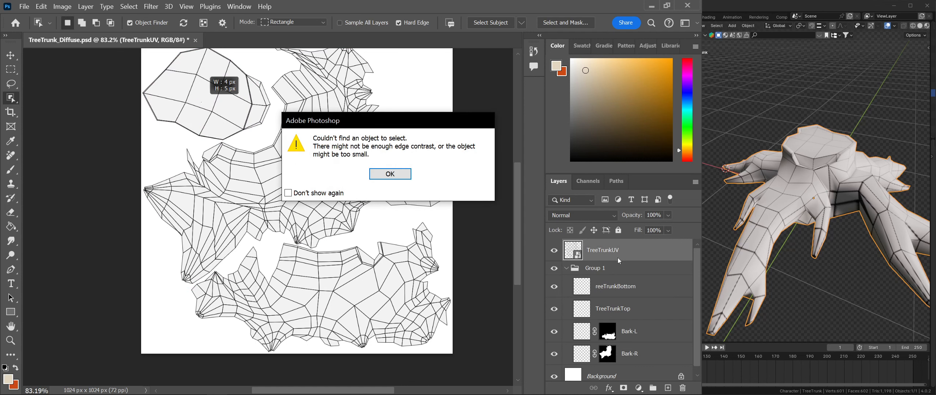
left_click(388, 174)
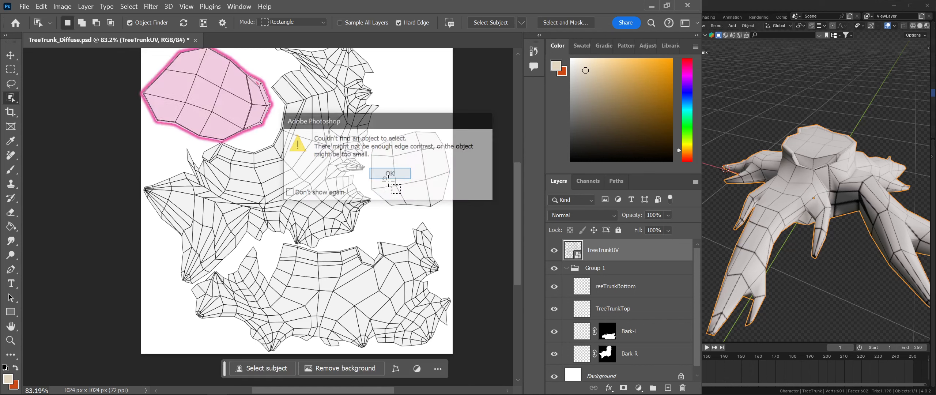
left_click(241, 114)
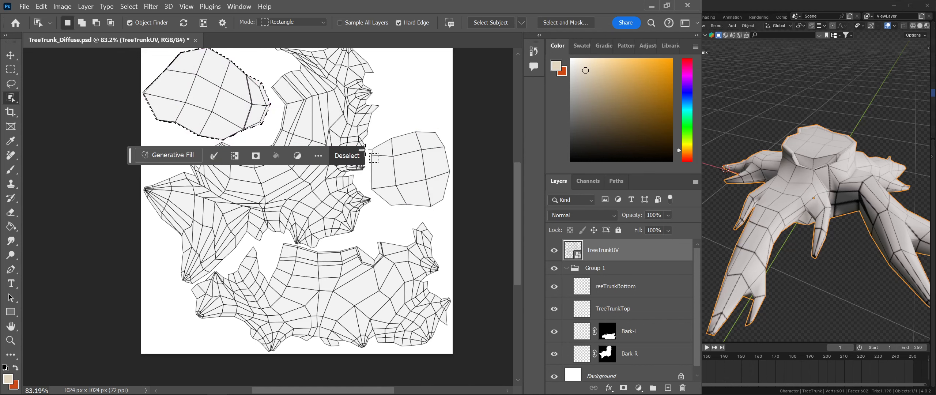
- Expand the large rounded island's selection by 2 pixels and use it as the TreeTrunkTop layer's mask
scroll(304, 219, "up", 1)
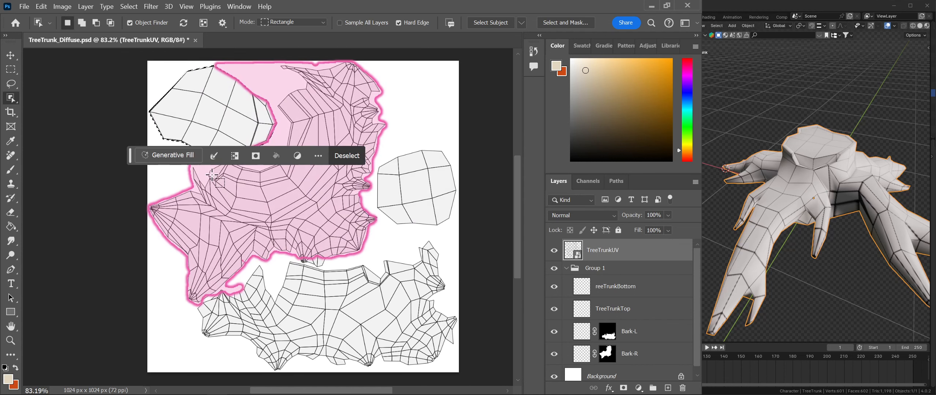
left_click(214, 155)
left_click(252, 201)
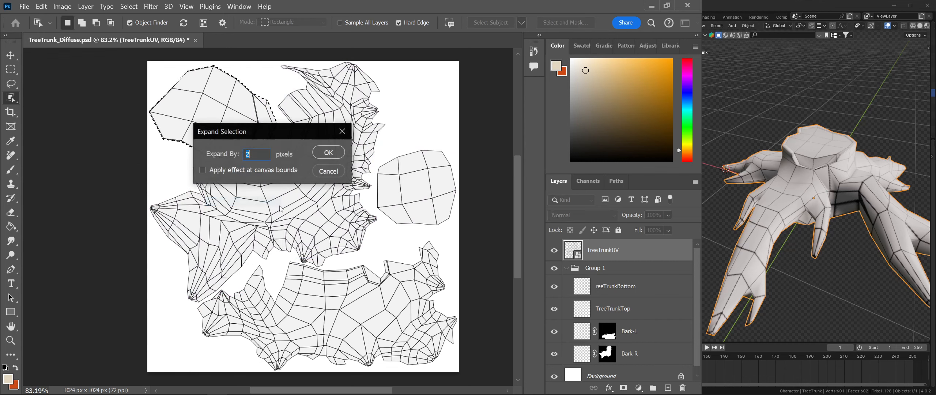
left_click(339, 154)
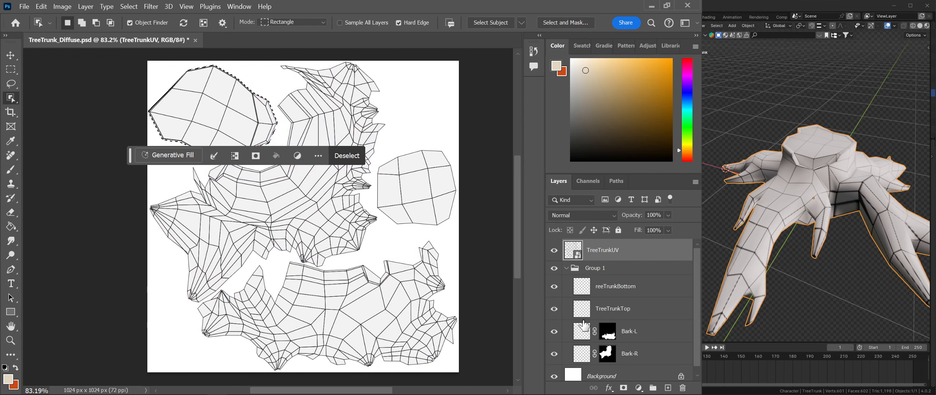
left_click(653, 313)
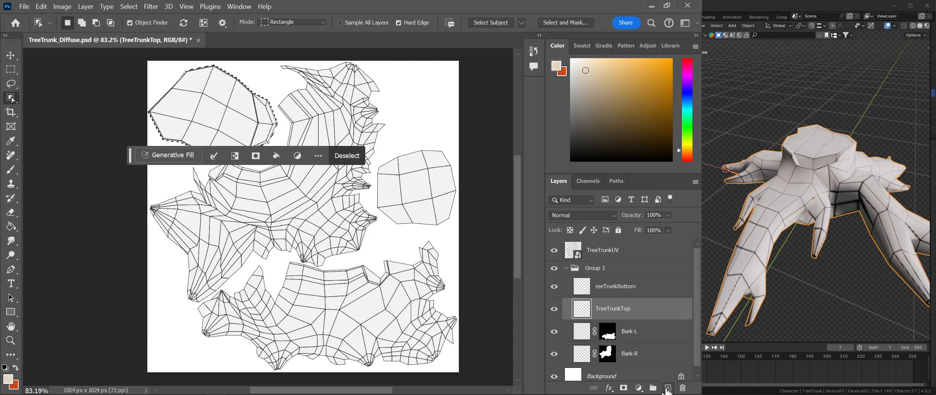
left_click(256, 156)
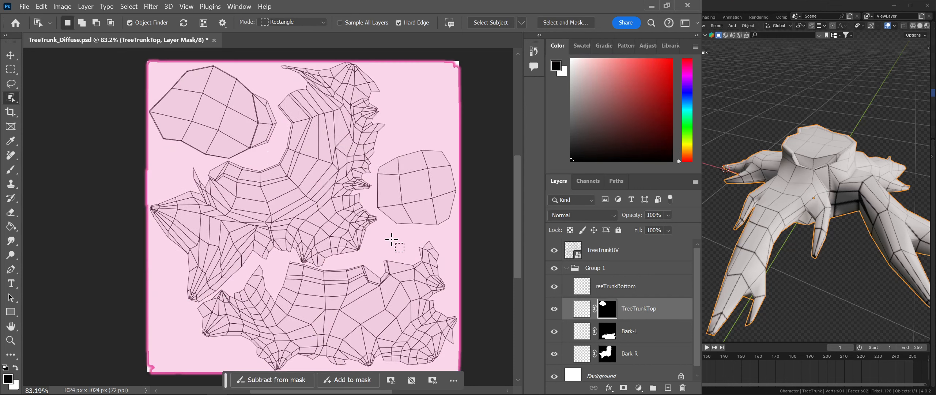
key("backslash")
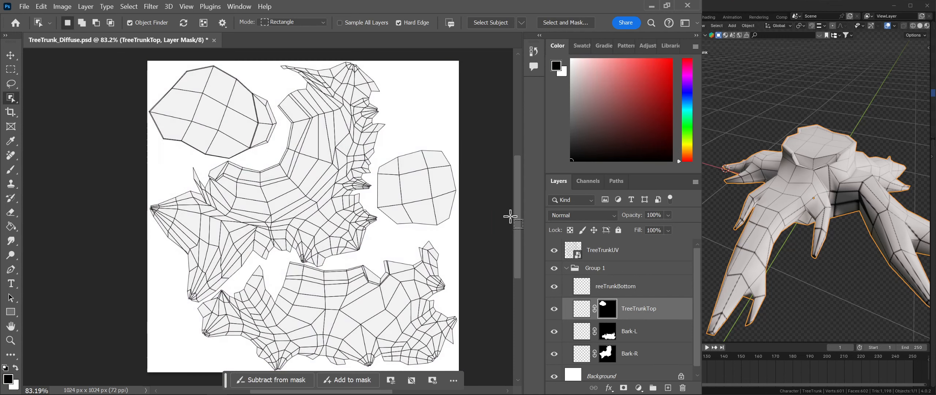
- Select the smaller rounded island on the TreeTrunkUV layer with the Object Selection tool
left_click(629, 289)
left_click(614, 250)
left_click_drag(424, 199, 426, 200)
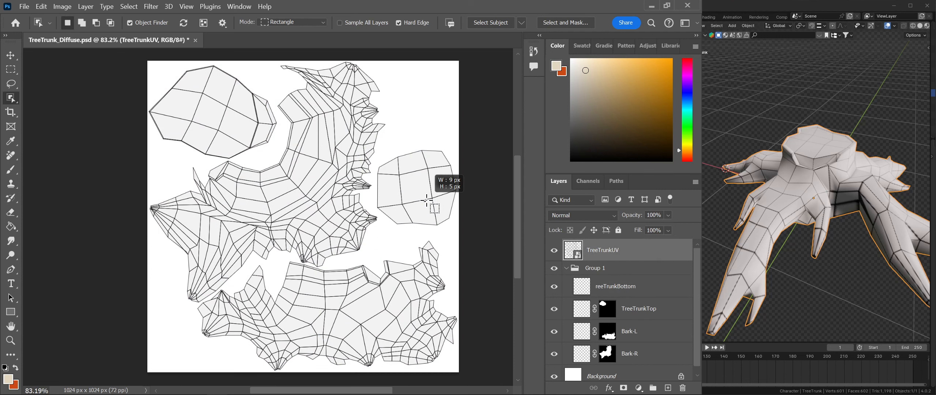
left_click(397, 176)
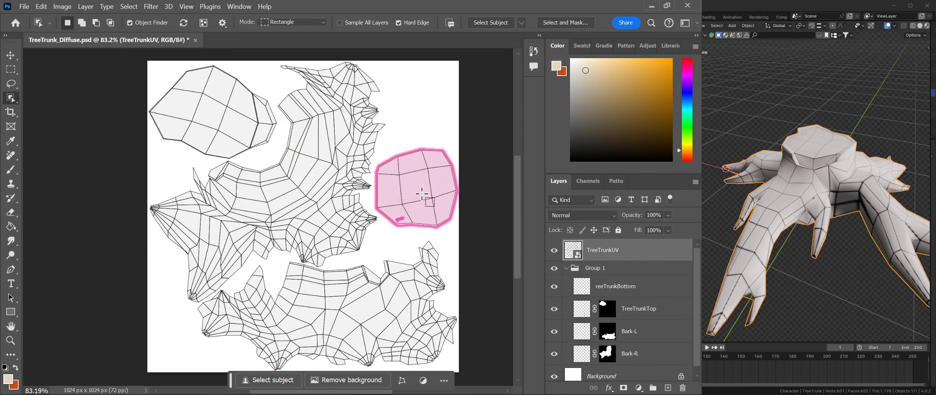
left_click(419, 192)
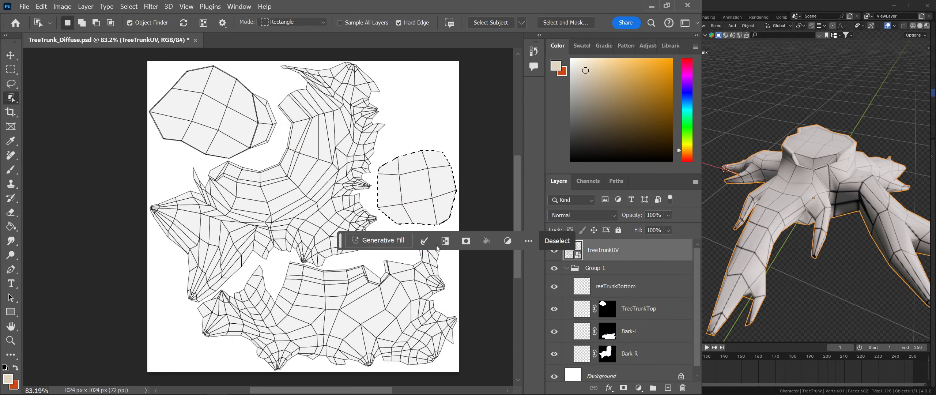
- Expand the smaller rounded island's selection by 2 pixels and use it as the reeTrunkBottom layer's mask
left_click(424, 241)
left_click(438, 287)
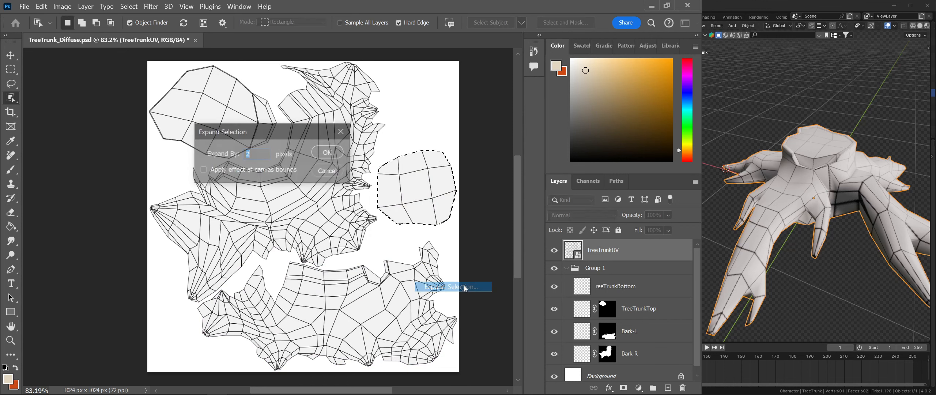
left_click(328, 152)
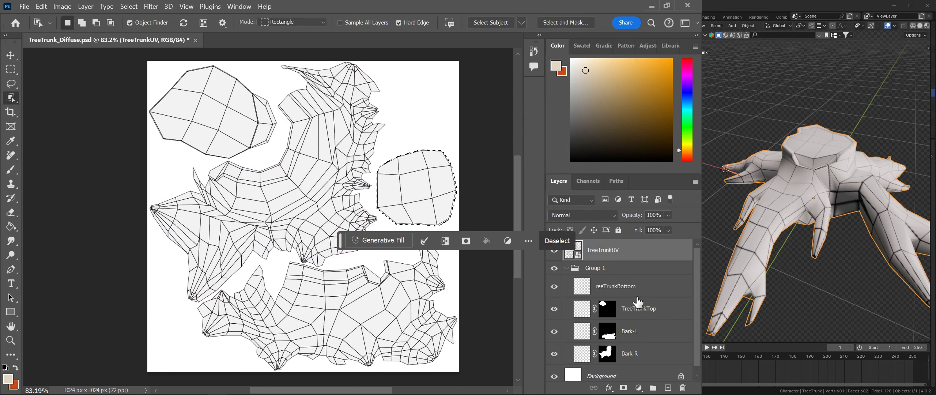
left_click(592, 291)
left_click(467, 240)
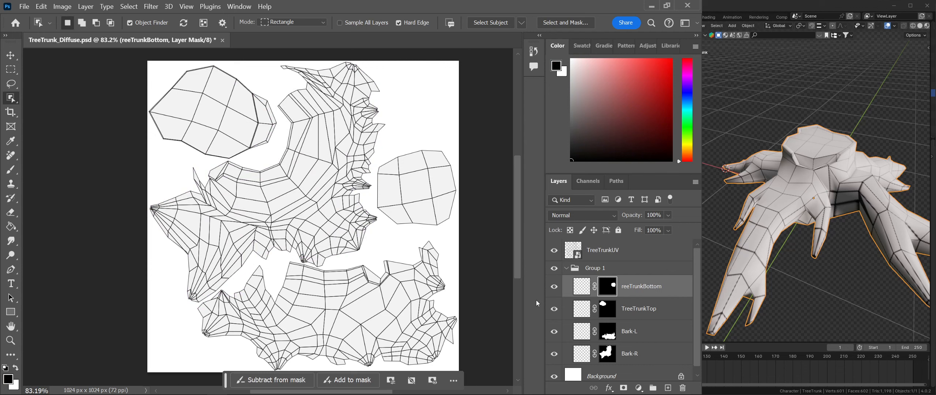
- Make the Bark-R layer's image active rather than its mask and set the Brush tool's size to 228
left_click(584, 291)
left_click(590, 357)
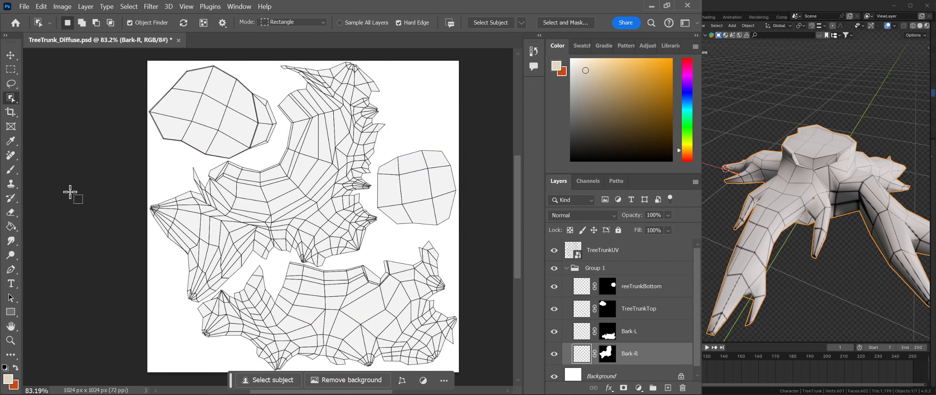
key("b")
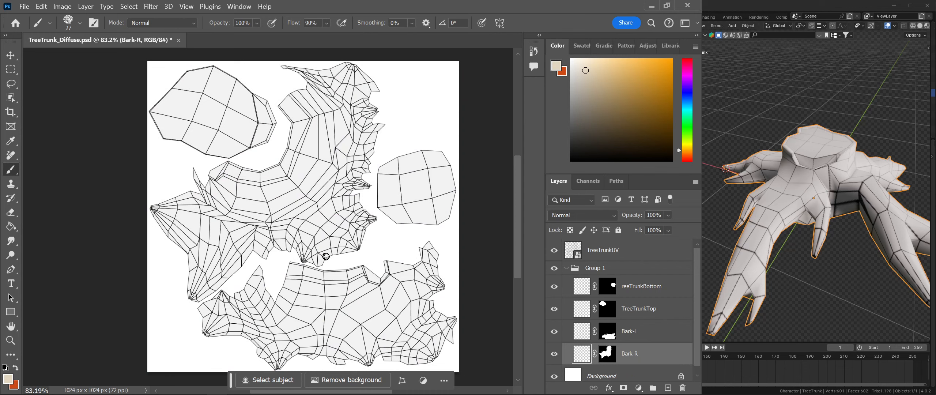
mouse_move(325, 260)
right_mouse_down("alt")
mouse_move(353, 281)
mouse_move(352, 309)
mouse_move(344, 264)
right_mouse_up("alt")
mouse_move(314, 208)
right_mouse_down("alt")
mouse_move(348, 224)
mouse_move(369, 219)
right_mouse_up("alt")
- Paint over the whole upper bark island on Bark-R in a tan brown base colour
left_click(615, 69)
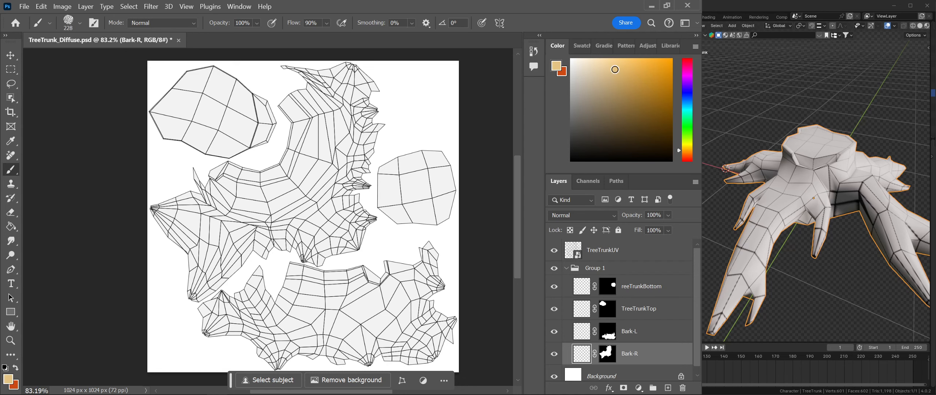
mouse_move(362, 197)
left_mouse_down()
mouse_move(343, 243)
mouse_move(318, 205)
mouse_move(229, 218)
mouse_move(241, 190)
left_mouse_up()
left_click(630, 94)
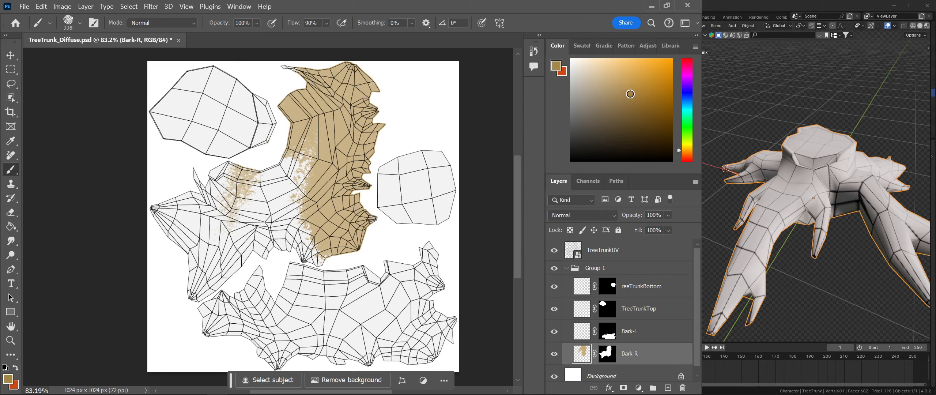
mouse_move(366, 234)
left_mouse_down()
mouse_move(387, 208)
mouse_move(397, 105)
mouse_move(322, 49)
mouse_move(366, 73)
mouse_move(219, 261)
mouse_move(209, 156)
mouse_move(294, 208)
mouse_move(369, 161)
mouse_move(402, 161)
left_mouse_up()
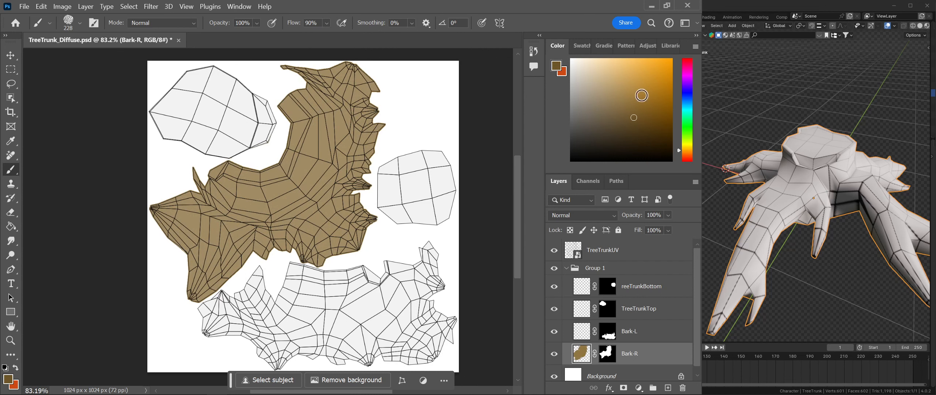
- Repaint the upper bark island on Bark-R in a darker, less saturated brown until it covers the tan base
mouse_move(342, 240)
left_mouse_down()
mouse_move(390, 126)
mouse_move(355, 79)
mouse_move(240, 170)
mouse_move(219, 271)
left_mouse_up()
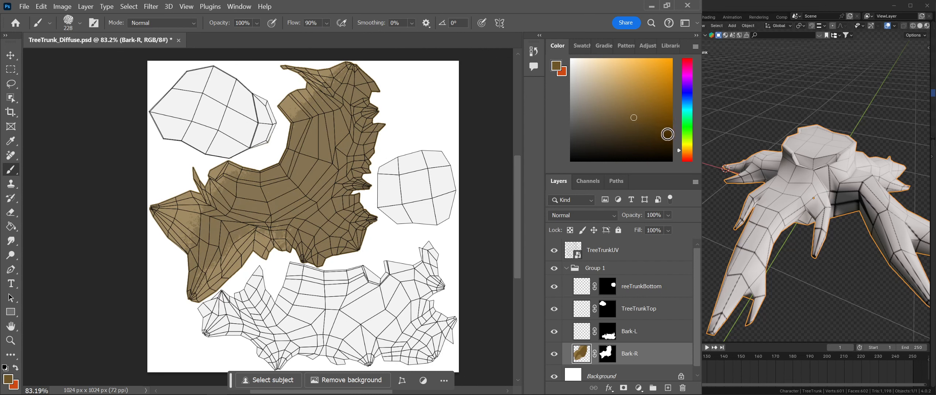
left_click(632, 128)
left_click(622, 117)
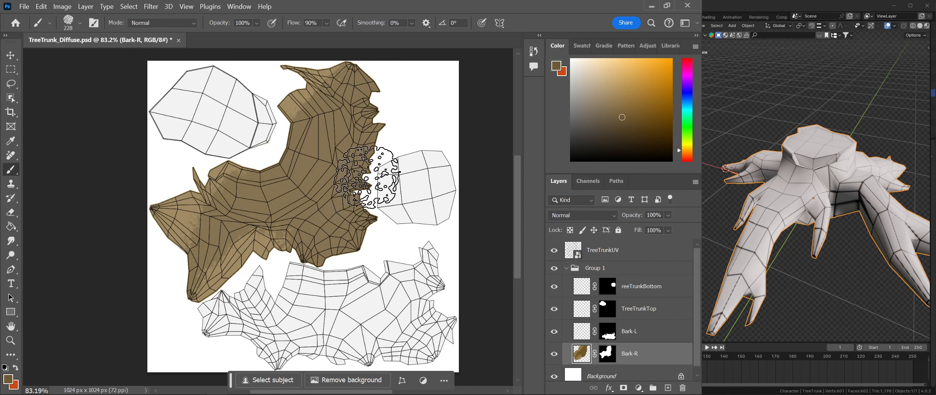
mouse_move(367, 174)
left_mouse_down()
mouse_move(376, 101)
mouse_move(202, 314)
left_mouse_up()
left_click(624, 126)
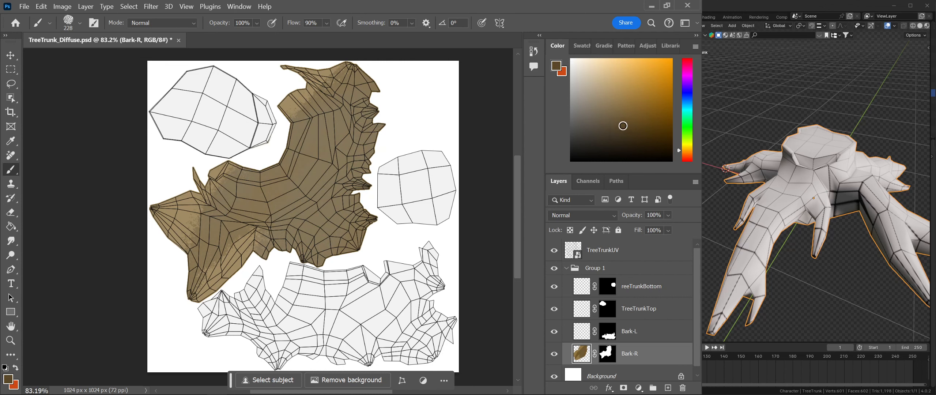
mouse_move(320, 239)
left_mouse_down()
mouse_move(358, 148)
mouse_move(311, 88)
mouse_move(184, 216)
mouse_move(260, 228)
mouse_move(154, 252)
left_mouse_up()
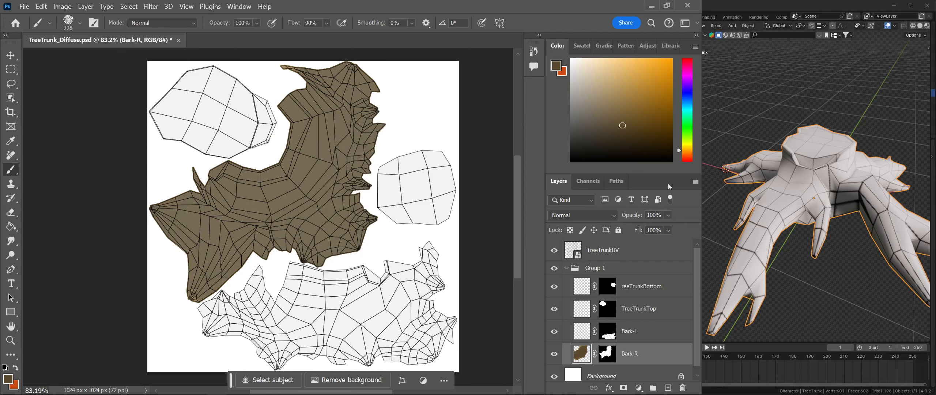
- Paint the lower bark island on Bark-L and the smaller rounded island on reeTrunkBottom in the same brown
left_click(587, 338)
mouse_move(393, 361)
left_mouse_down()
mouse_move(428, 334)
mouse_move(449, 272)
mouse_move(418, 244)
mouse_move(373, 263)
mouse_move(343, 370)
mouse_move(388, 304)
mouse_move(316, 287)
mouse_move(272, 314)
mouse_move(230, 313)
mouse_move(188, 335)
mouse_move(218, 289)
left_mouse_up()
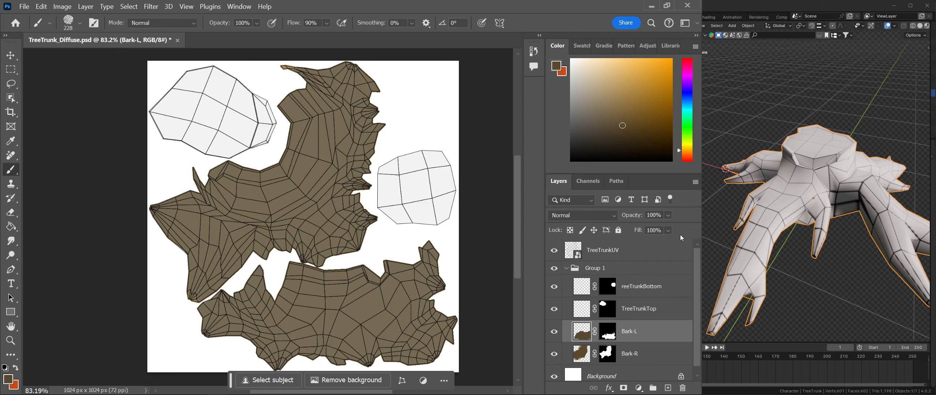
left_click(660, 312)
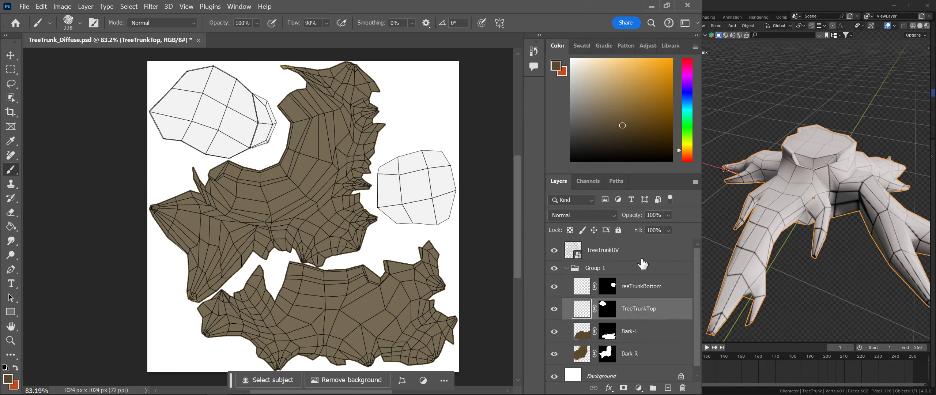
left_click(654, 292)
mouse_move(471, 219)
left_mouse_down()
mouse_move(439, 198)
mouse_move(430, 139)
mouse_move(381, 183)
mouse_move(387, 220)
left_mouse_up()
- Make the TreeTrunkTop layer active, save the texture, and check the bark colour on the stump in Blender from several sides
left_click(641, 315)
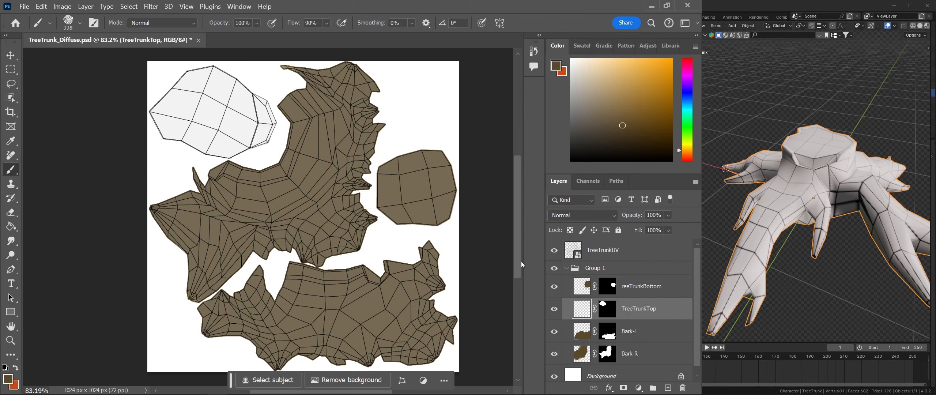
key("ctrl+s")
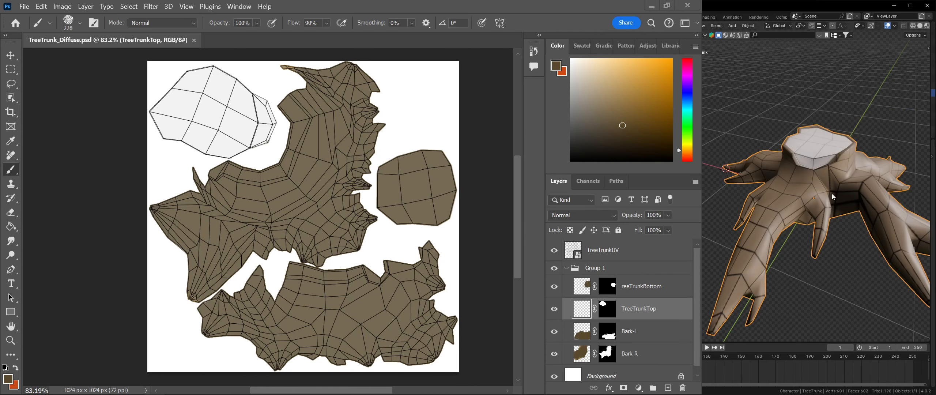
middle_click_drag(778, 189, 859, 196)
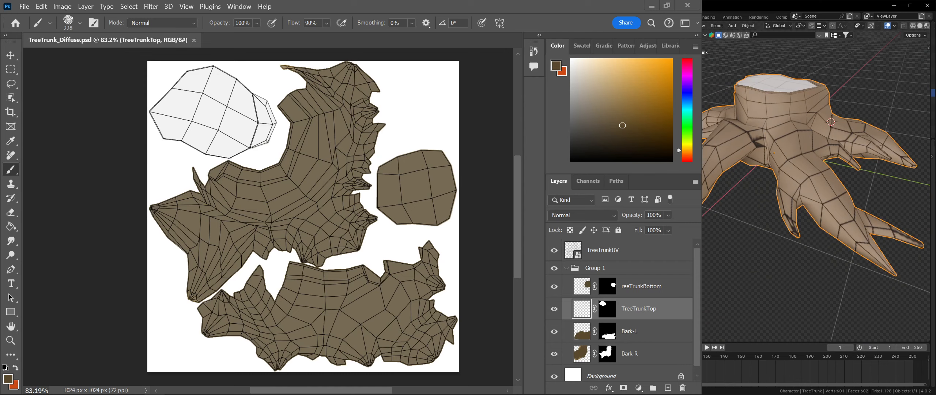
left_click(737, 251)
middle_click_drag(756, 201, 841, 229)
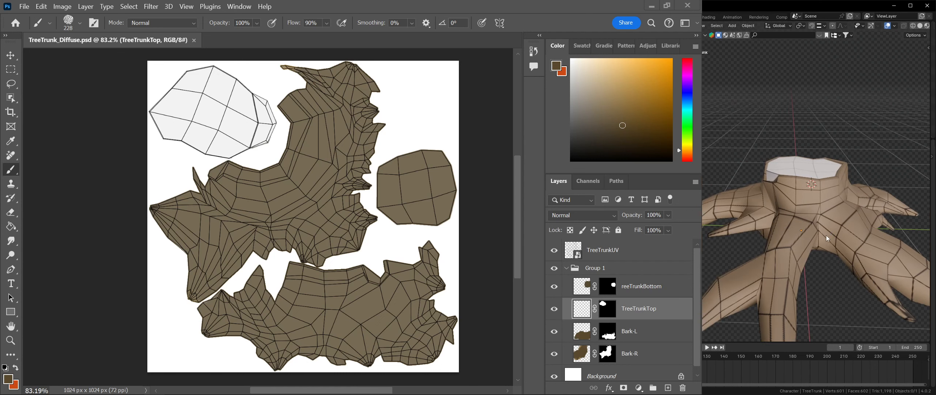
key("ctrl+s")
left_click(449, 299)
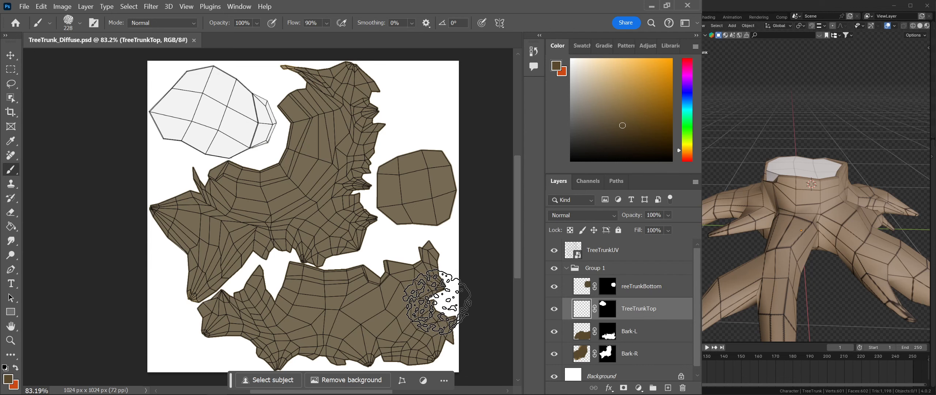
- Hide the TreeTrunkUV overlay to check paint coverage, fill the missed upper tip on Bark-R, and show the overlay again
left_click(555, 250)
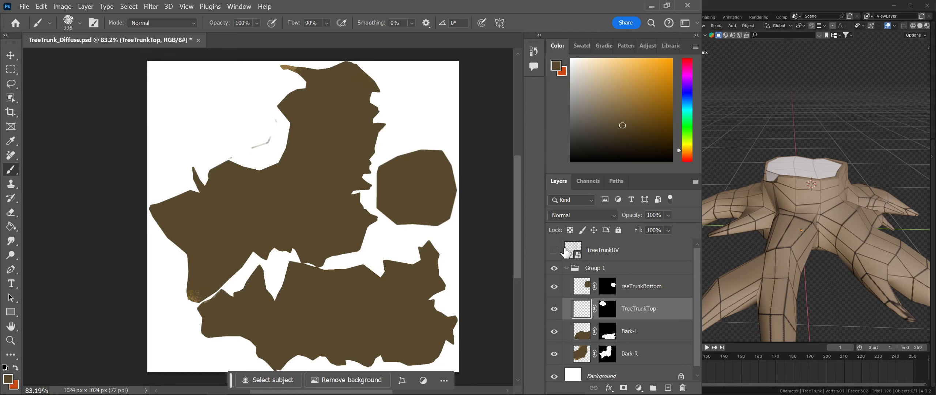
left_click(554, 251)
left_click(556, 250)
left_click(556, 251)
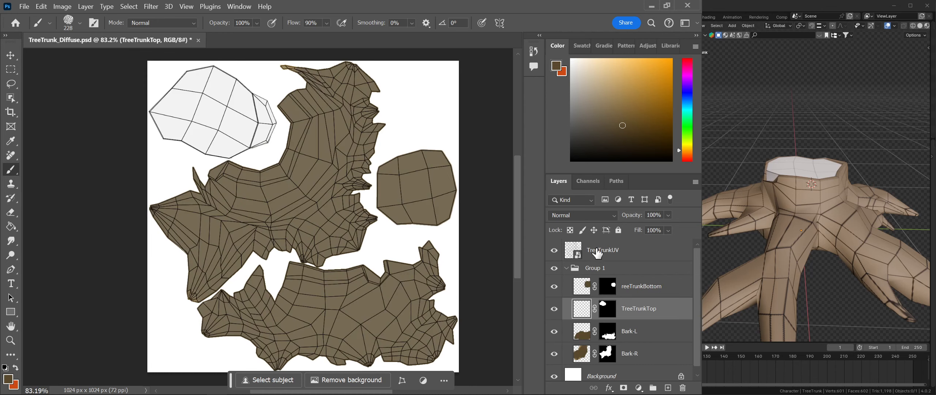
left_click(648, 357)
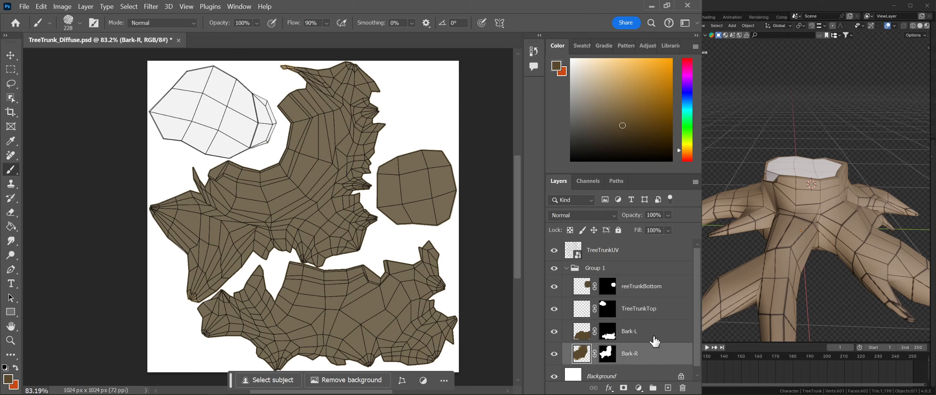
mouse_move(311, 87)
left_mouse_down()
mouse_move(312, 74)
mouse_move(305, 80)
left_mouse_up()
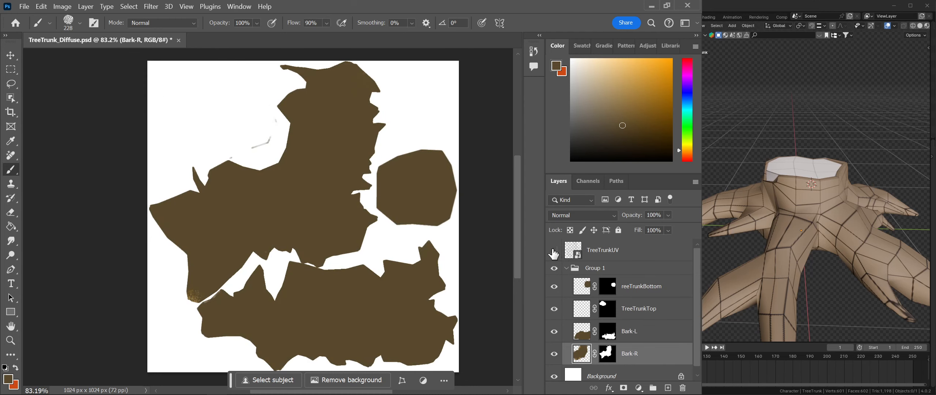
left_click(554, 251)
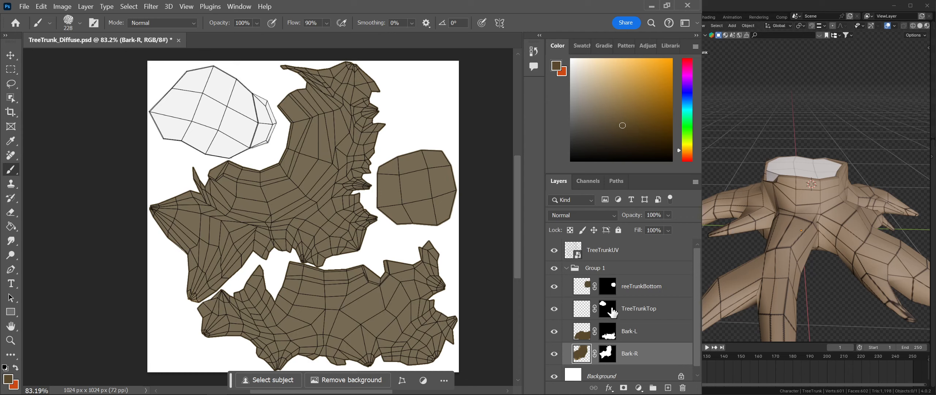
- With Bark-R active, choose a darker brown for shading and set the brush size to 137 px
left_click(641, 333)
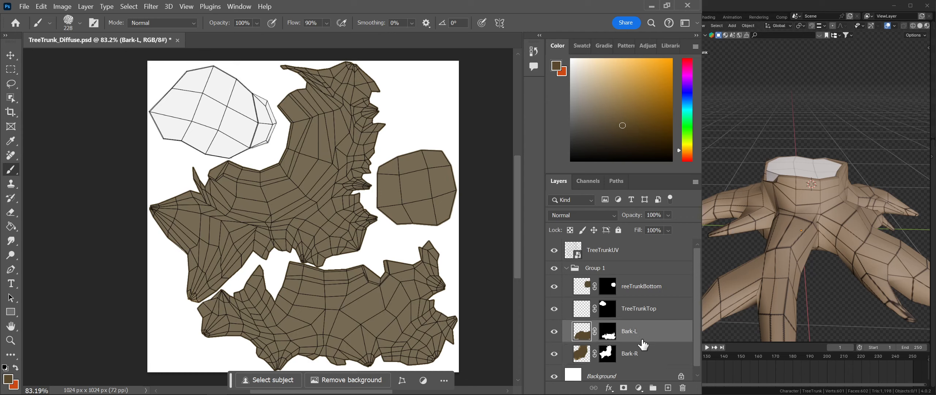
left_click(646, 355)
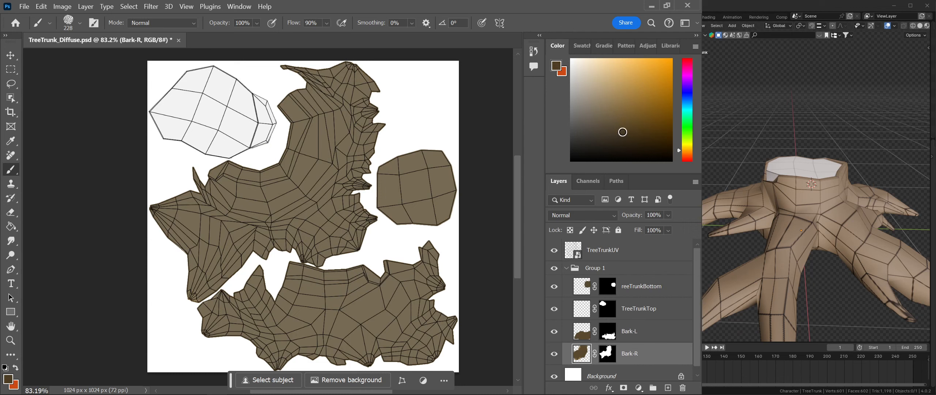
mouse_move(230, 287)
left_mouse_down()
mouse_move(207, 274)
mouse_move(249, 322)
left_mouse_up()
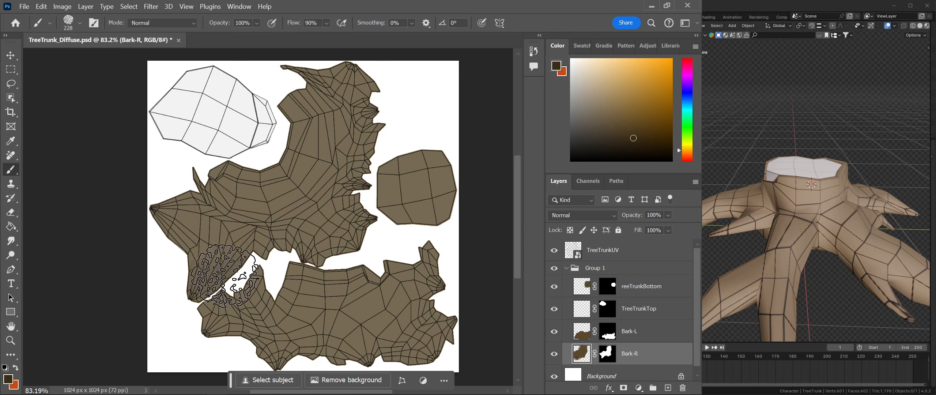
key("f")
left_click_drag(269, 290, 310, 256)
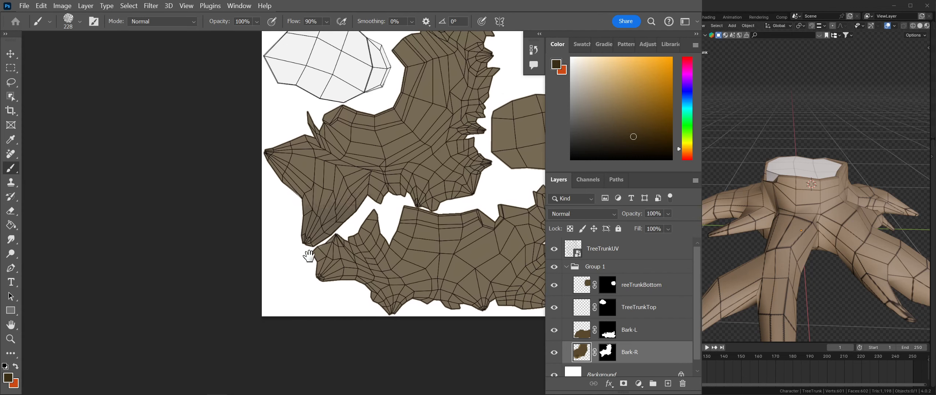
right_click_drag(309, 257, 317, 279, "alt")
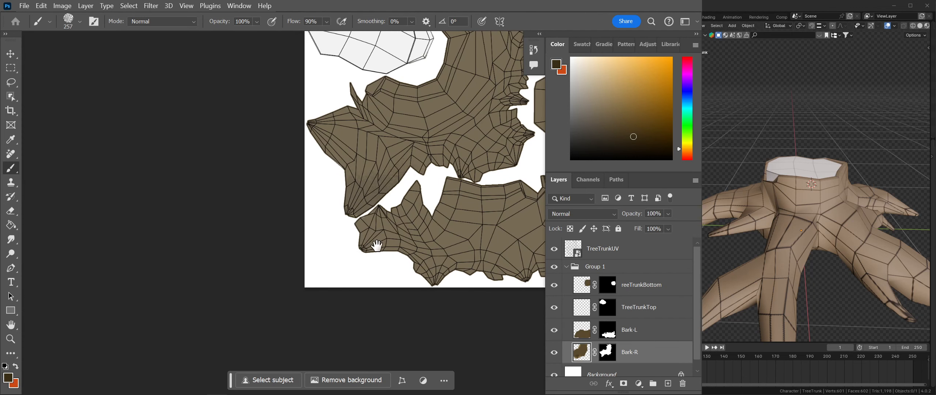
scroll(382, 244, "up", 3, "alt")
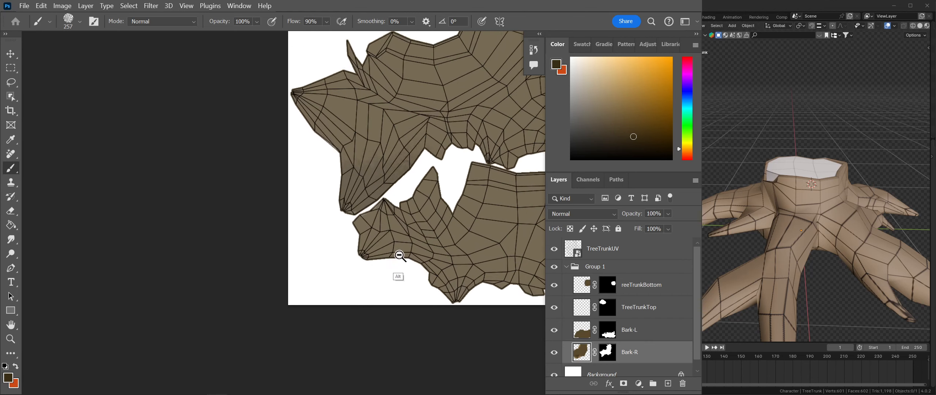
left_click_drag(388, 226, 359, 298)
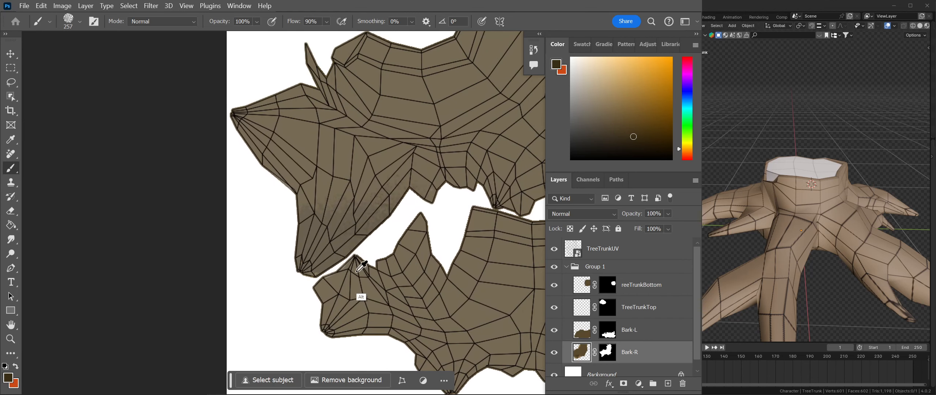
right_click_drag(334, 272, 329, 278, "alt")
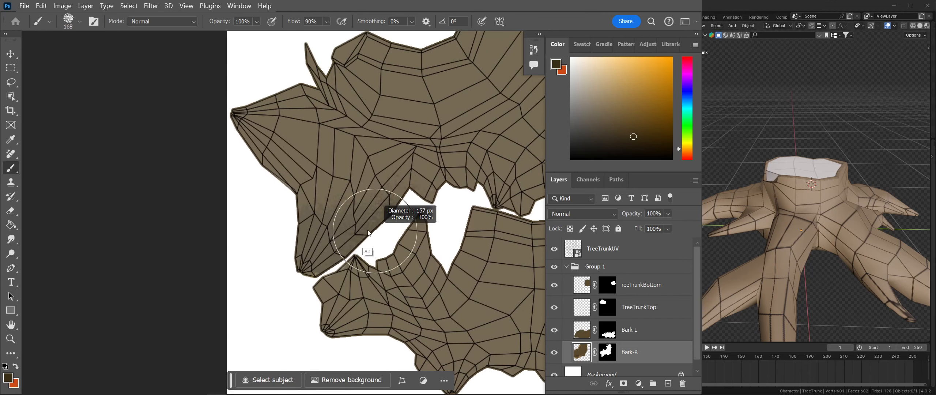
right_click_drag(368, 233, 357, 233, "alt")
- Shade the root tips around the edges of the Bark-R island with soft strokes of the darker brown
mouse_move(311, 233)
left_mouse_down()
mouse_move(304, 282)
mouse_move(345, 250)
mouse_move(234, 143)
mouse_move(298, 94)
mouse_move(240, 100)
mouse_move(302, 177)
mouse_move(309, 241)
mouse_move(284, 282)
left_mouse_up()
left_click_drag(488, 270, 442, 276)
mouse_move(437, 244)
left_mouse_down()
mouse_move(367, 215)
mouse_move(446, 252)
mouse_move(408, 267)
mouse_move(403, 215)
mouse_move(477, 261)
mouse_move(523, 197)
mouse_move(495, 146)
mouse_move(532, 188)
mouse_move(486, 260)
mouse_move(539, 209)
mouse_move(508, 136)
mouse_move(498, 150)
left_mouse_up()
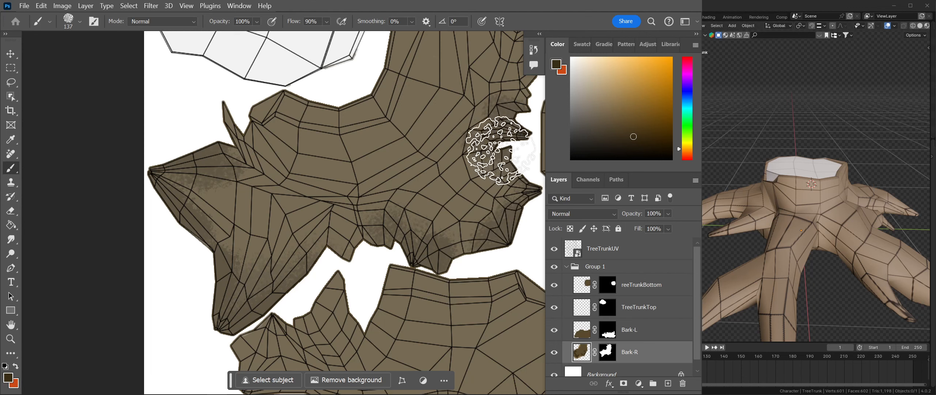
left_click_drag(464, 214, 340, 344)
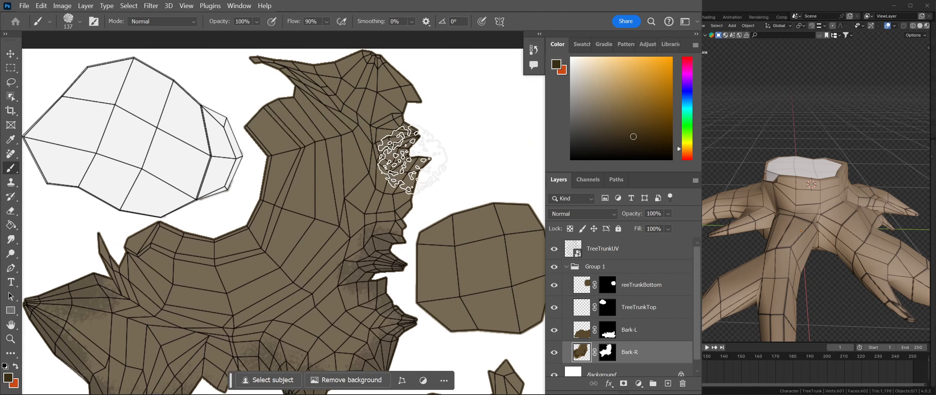
mouse_move(412, 159)
left_mouse_down()
mouse_move(390, 84)
mouse_move(418, 152)
mouse_move(423, 131)
mouse_move(364, 54)
mouse_move(376, 60)
mouse_move(395, 47)
mouse_move(362, 112)
mouse_move(354, 69)
mouse_move(311, 77)
left_mouse_up()
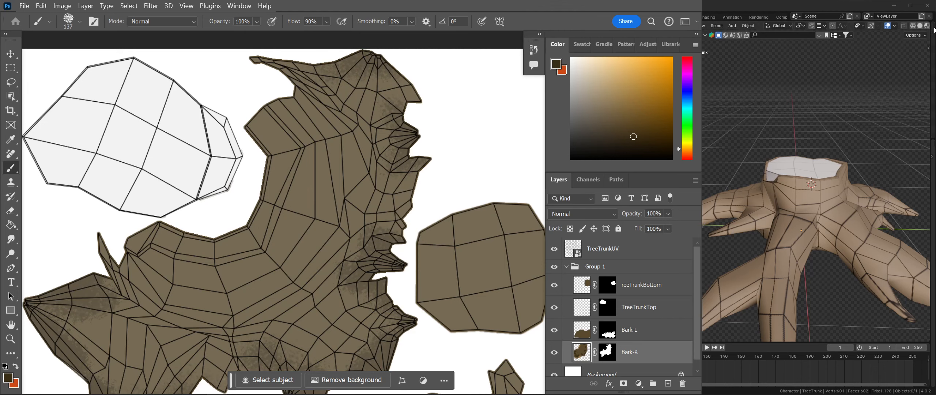
- Orbit the stump in Blender for reference, and extend the dark shading along the roots of the Bark-R island in Photoshop
key("alt+Tab")
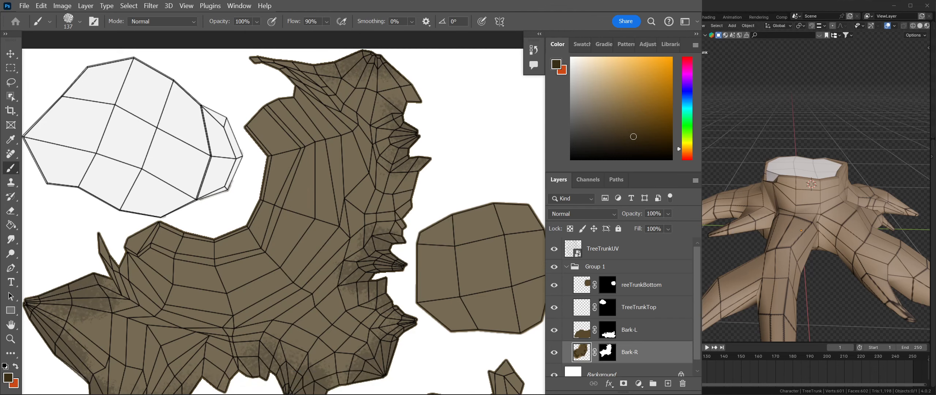
key("Return")
scroll(818, 247, "down", 1)
middle_click_drag(818, 247, 772, 260)
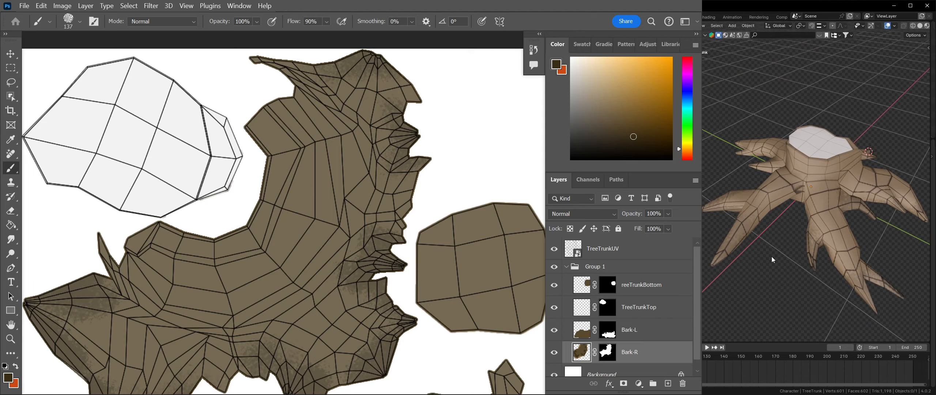
mouse_move(398, 287)
left_mouse_down()
mouse_move(405, 237)
mouse_move(343, 262)
mouse_move(400, 221)
mouse_move(333, 269)
mouse_move(387, 272)
mouse_move(406, 119)
mouse_move(389, 133)
mouse_move(421, 157)
mouse_move(387, 105)
mouse_move(404, 103)
mouse_move(334, 38)
mouse_move(386, 83)
mouse_move(377, 109)
mouse_move(302, 76)
left_mouse_up()
left_click_drag(402, 247, 427, 175)
mouse_move(391, 250)
left_mouse_down()
mouse_move(418, 234)
mouse_move(348, 315)
mouse_move(322, 311)
mouse_move(217, 345)
mouse_move(154, 338)
mouse_move(94, 303)
mouse_move(106, 230)
mouse_move(134, 231)
left_mouse_up()
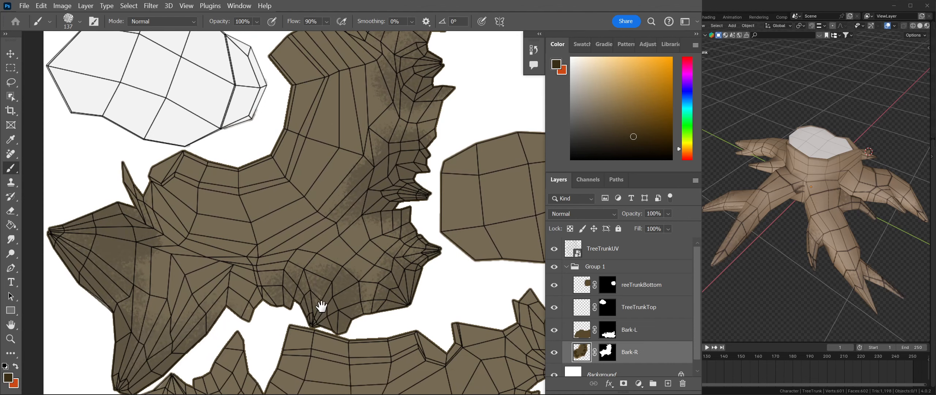
- Activate the Bark-L layer and shade the root tips along the island's lower and outer edges with the darker brown
left_click_drag(324, 309, 380, 126)
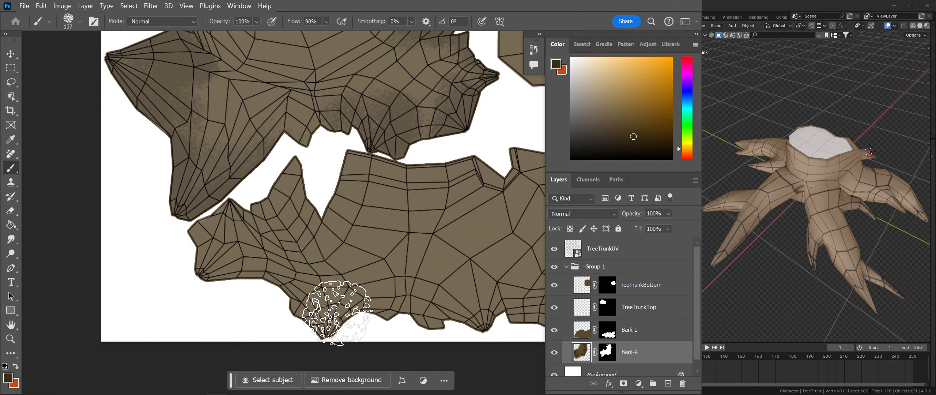
left_click(645, 334)
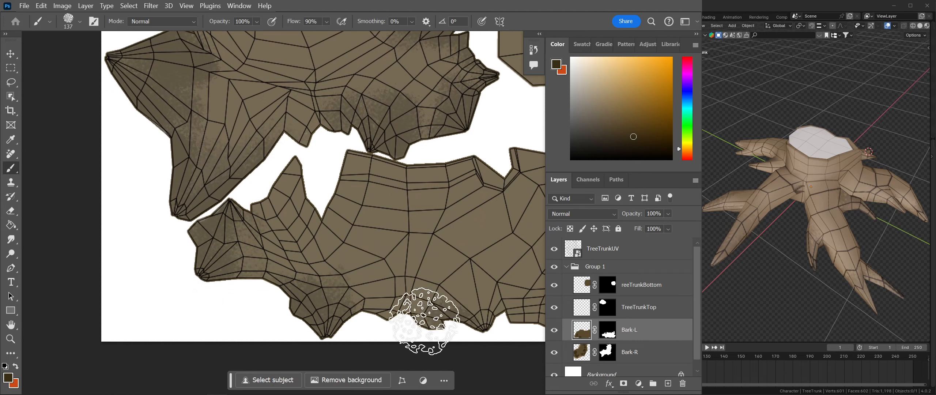
mouse_move(423, 321)
left_mouse_down()
mouse_move(468, 289)
mouse_move(495, 329)
mouse_move(493, 291)
left_mouse_up()
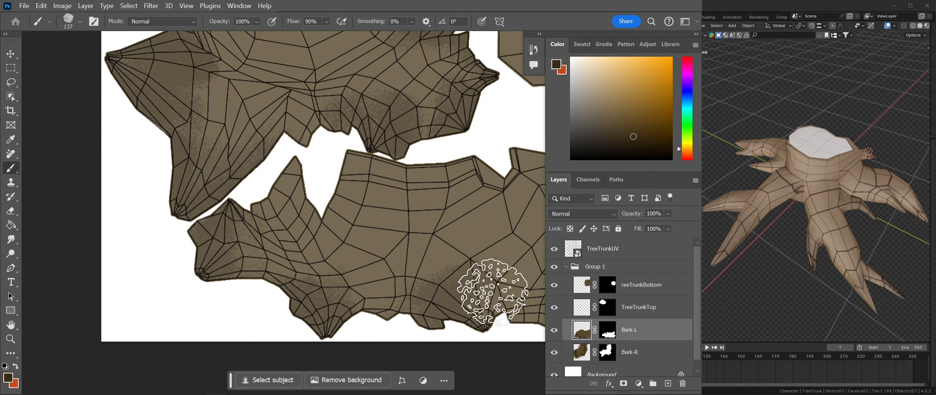
left_click_drag(511, 317, 296, 281)
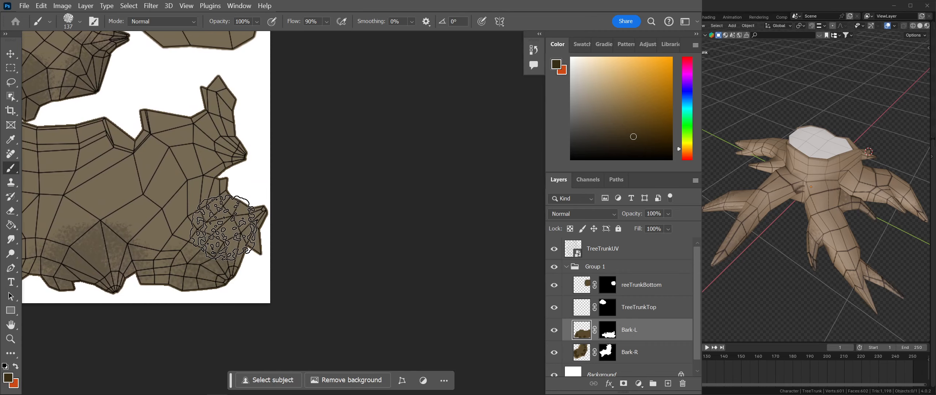
mouse_move(224, 227)
left_mouse_down()
mouse_move(220, 275)
mouse_move(247, 183)
mouse_move(237, 226)
left_mouse_up()
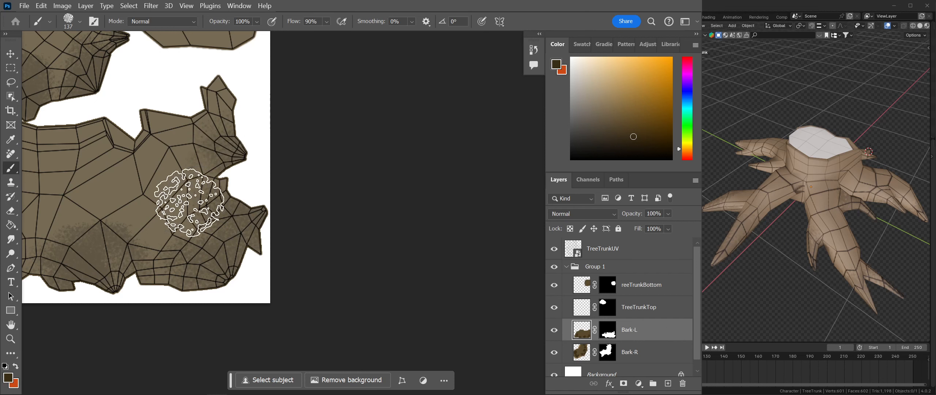
left_click_drag(260, 245, 452, 269)
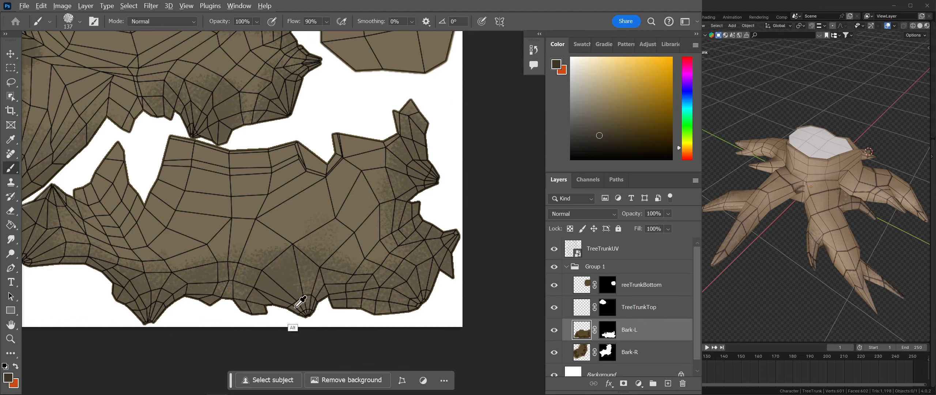
- Sample the shaded brown on the Bark-L island and try a 91 px brush stroke over its lower shading
mouse_move(224, 291)
left_mouse_down()
mouse_move(232, 269)
mouse_move(297, 269)
left_mouse_up()
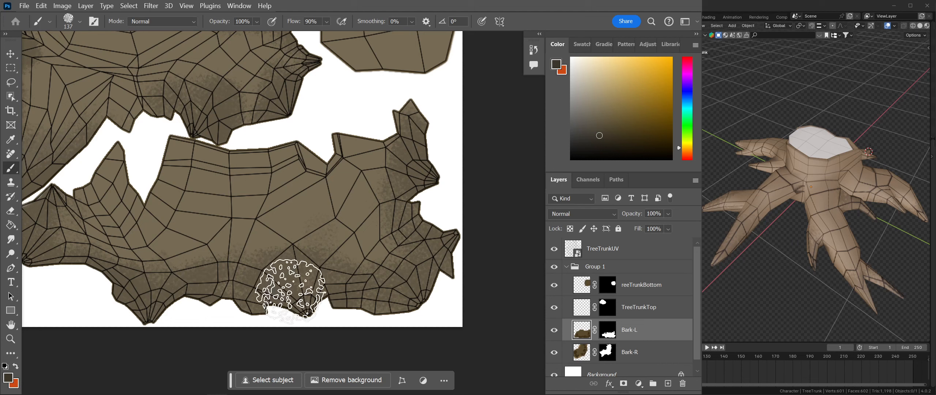
key("i")
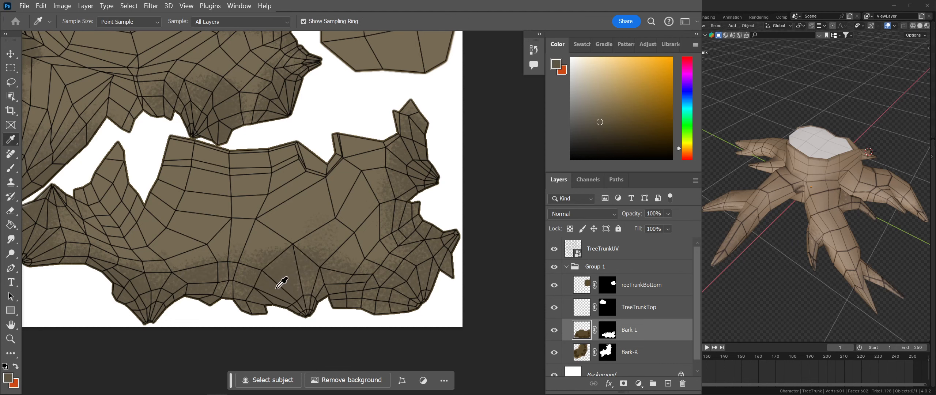
key("b")
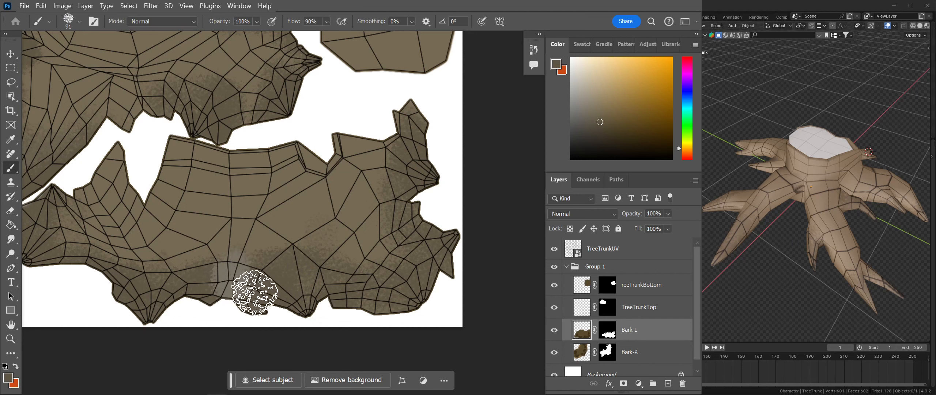
mouse_move(227, 271)
left_mouse_down()
mouse_move(260, 311)
mouse_move(334, 286)
mouse_move(323, 261)
left_mouse_up()
- Resample the shading brown from the dark area around the lower middle root of Bark-L and return to the Brush tool
key("i")
left_click(331, 264)
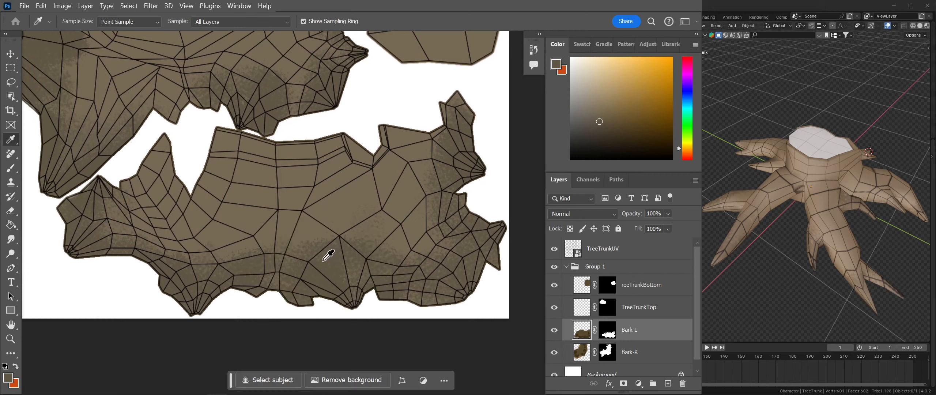
left_click(322, 260)
key("b")
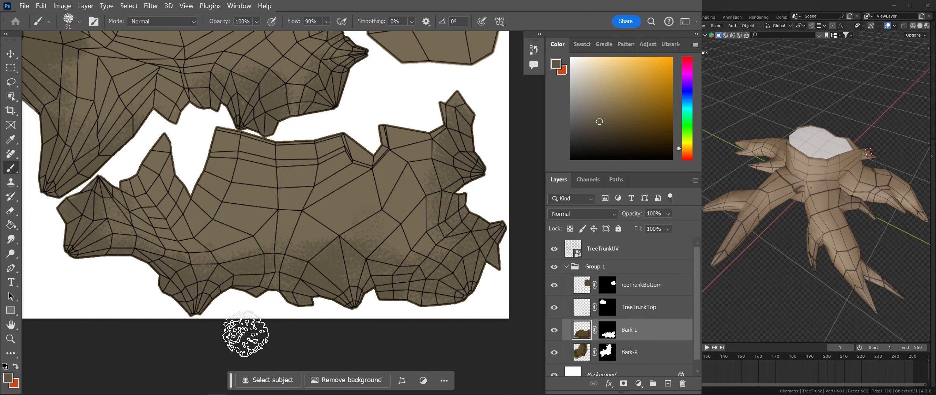
key("i")
left_click(320, 280)
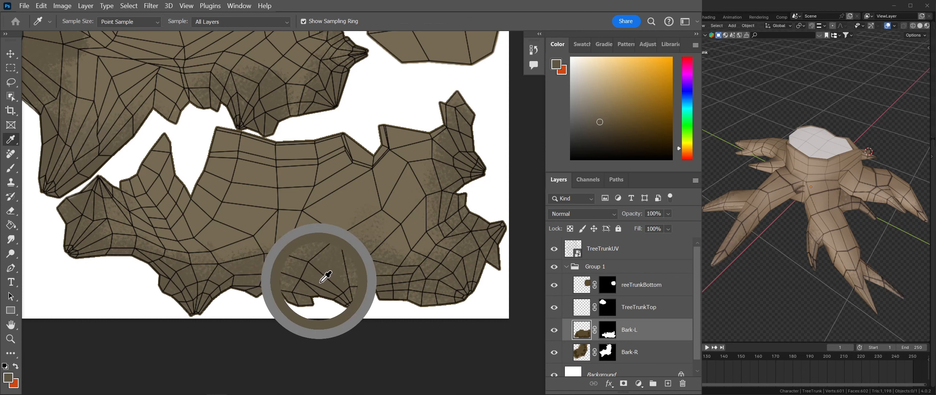
left_click(322, 274)
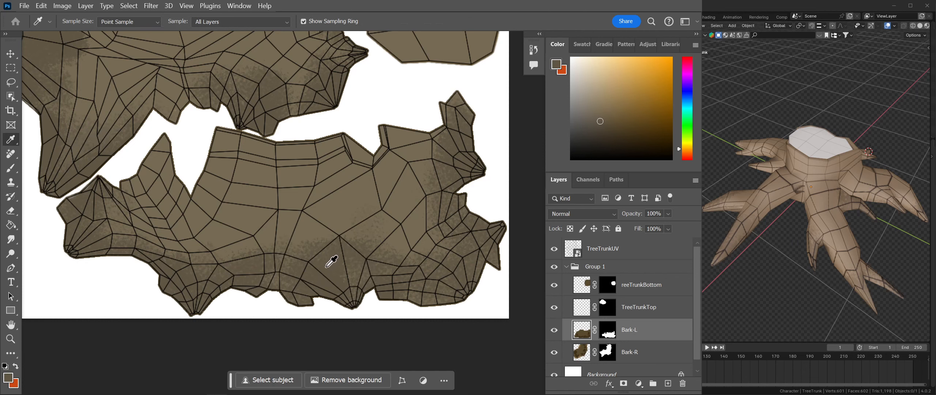
left_click(328, 266)
key("b")
- Activate Bark-R, sample the shading brown from its lower root as the foreground colour, and try a short brush stroke there
left_click(649, 353)
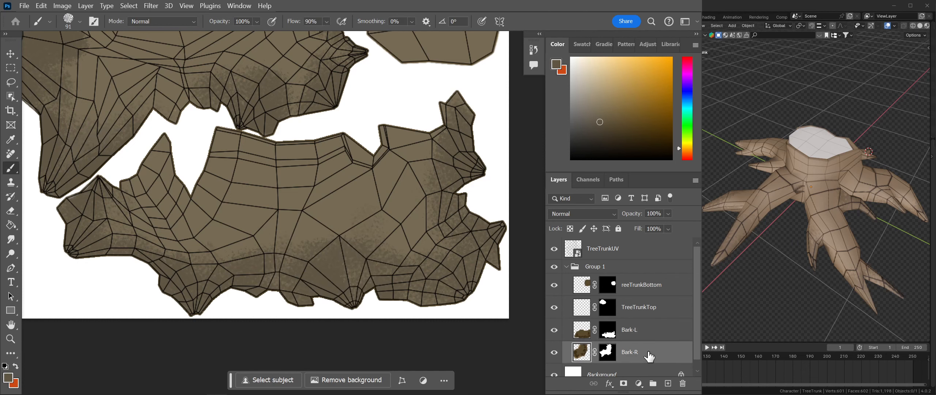
left_click(272, 118, "alt")
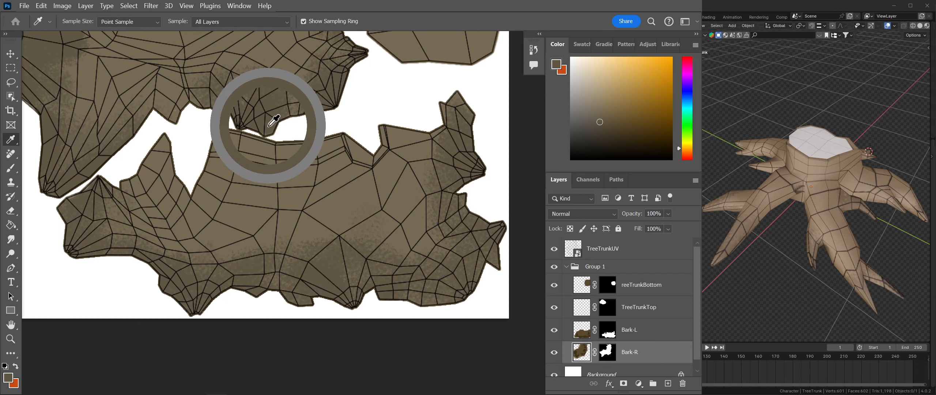
left_click(562, 69)
key("i")
left_click(270, 121)
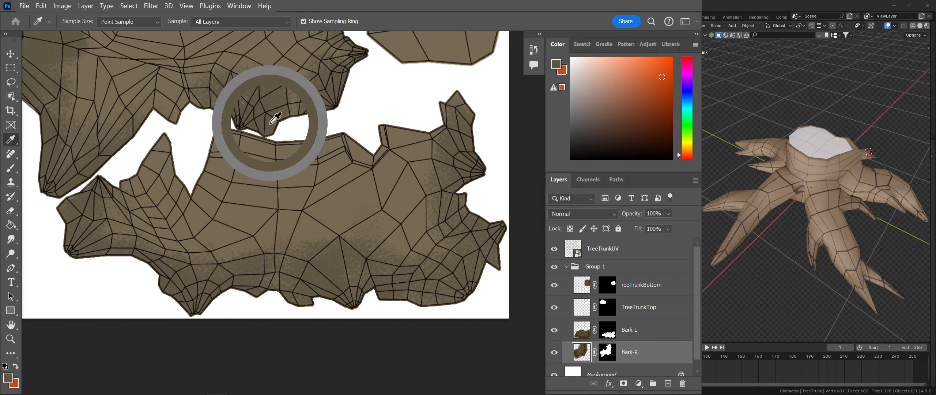
left_click(275, 117)
left_click(561, 70)
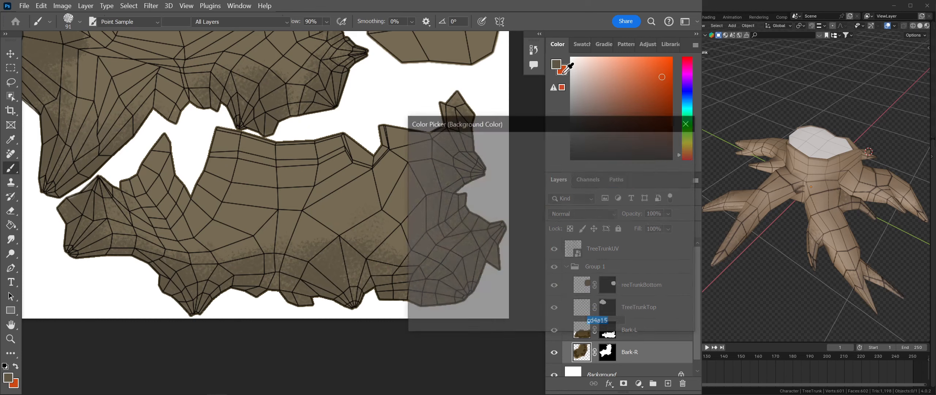
left_click(661, 143)
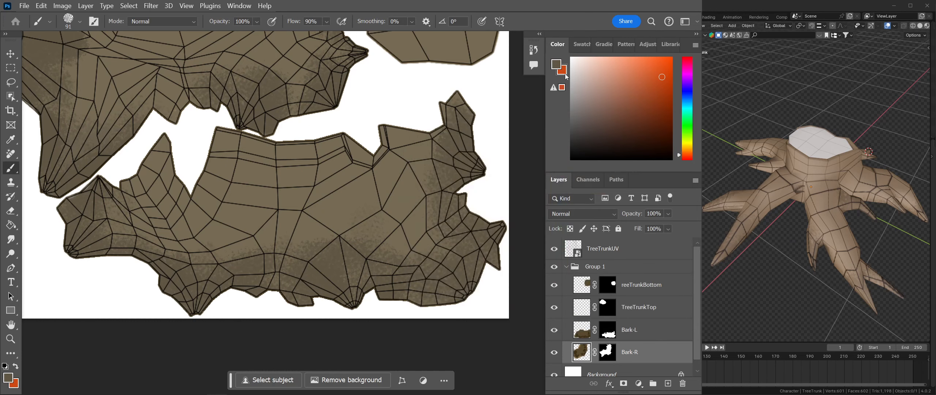
key("b")
left_click(556, 65)
left_click_drag(274, 111, 267, 118, "alt")
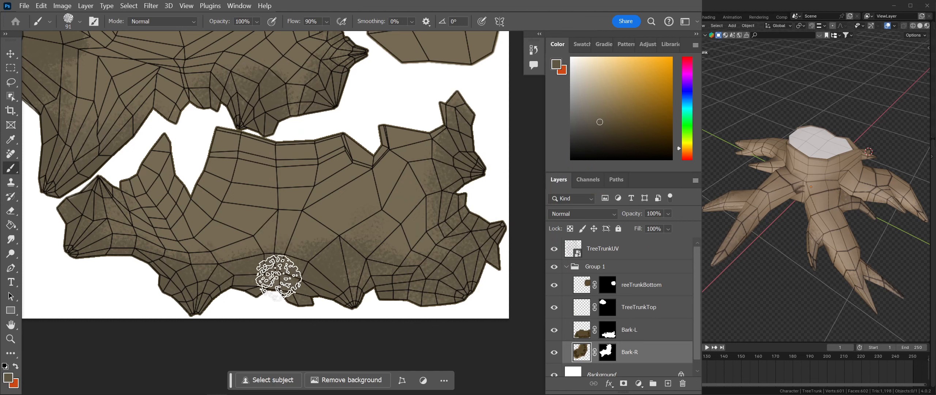
- Try a 91 px stroke on the lower part of Bark-L and undo it
left_click(615, 332)
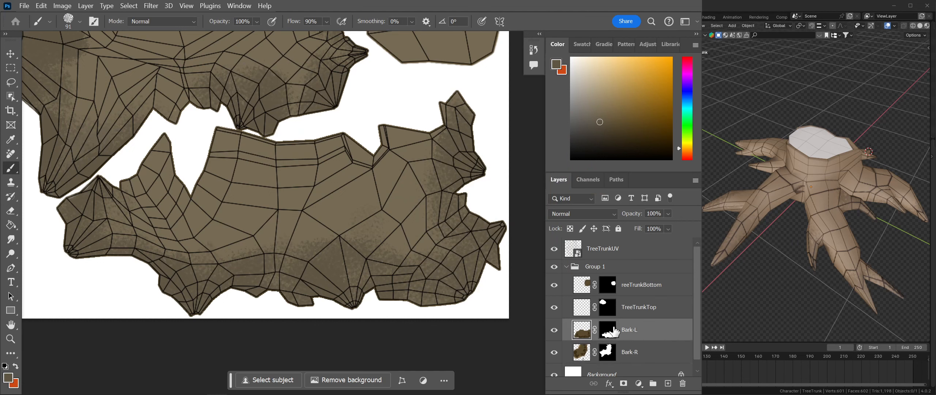
mouse_move(271, 262)
left_mouse_down()
mouse_move(272, 322)
mouse_move(403, 319)
left_mouse_up()
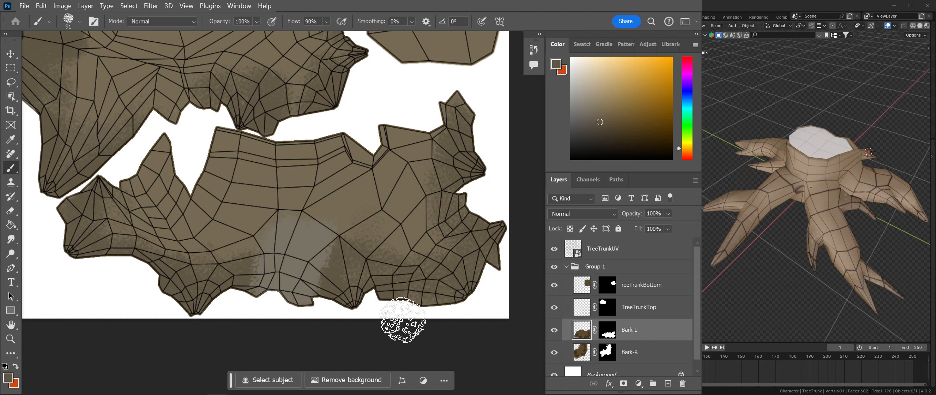
key("ctrl+z")
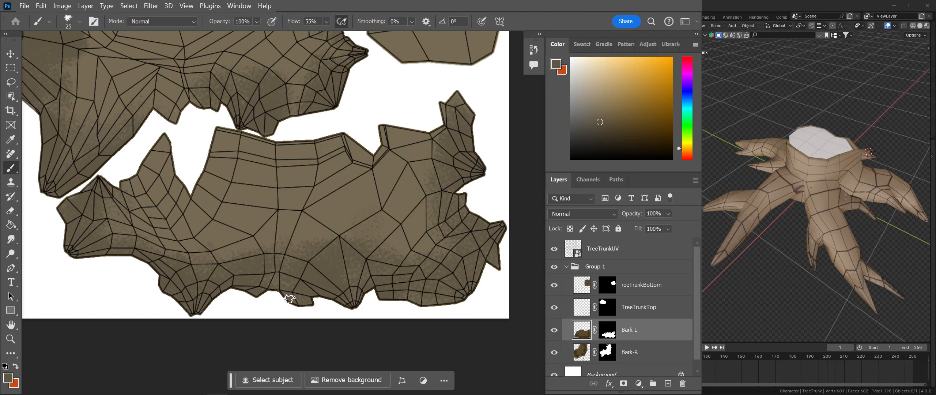
- Try the KYLE Ultimate Pencil Hard and Kyle's Drawing Box - Happy HB brush presets for the Bark-L shading
right_click(289, 299)
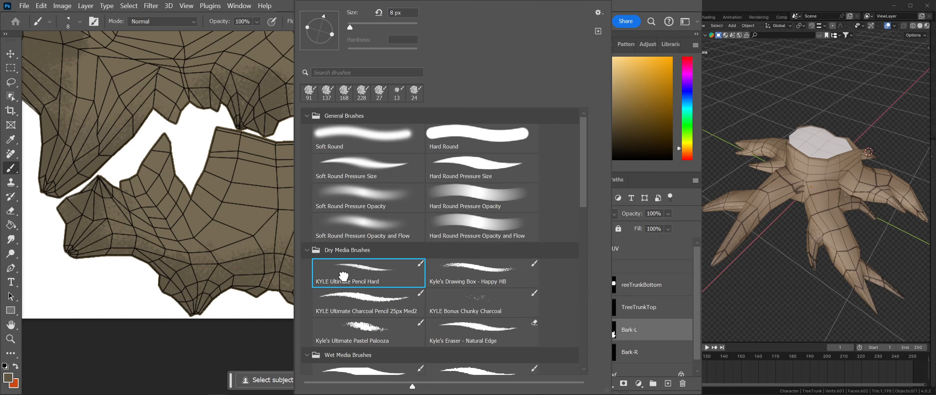
left_click(286, 319)
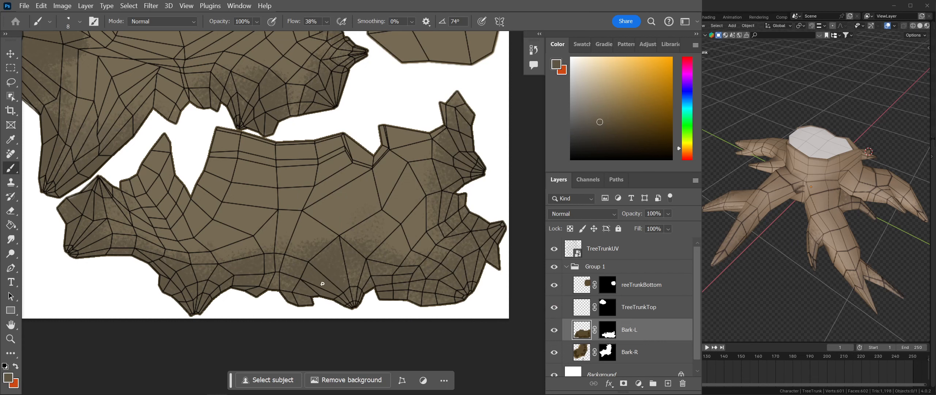
right_click(322, 284)
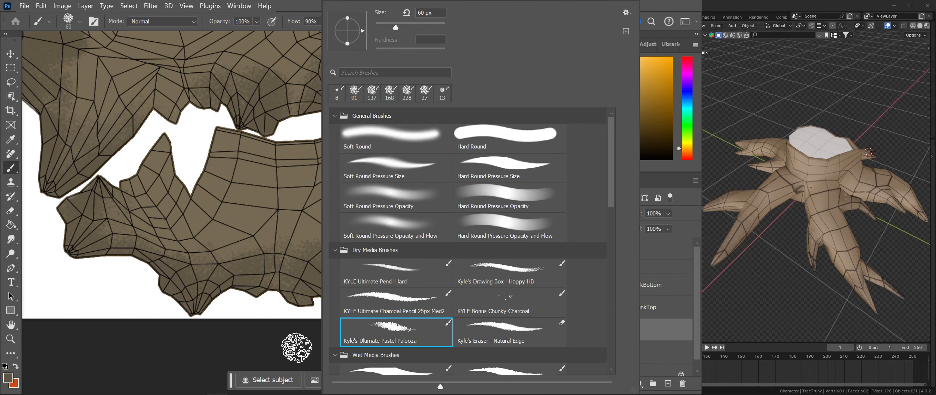
left_click(516, 331)
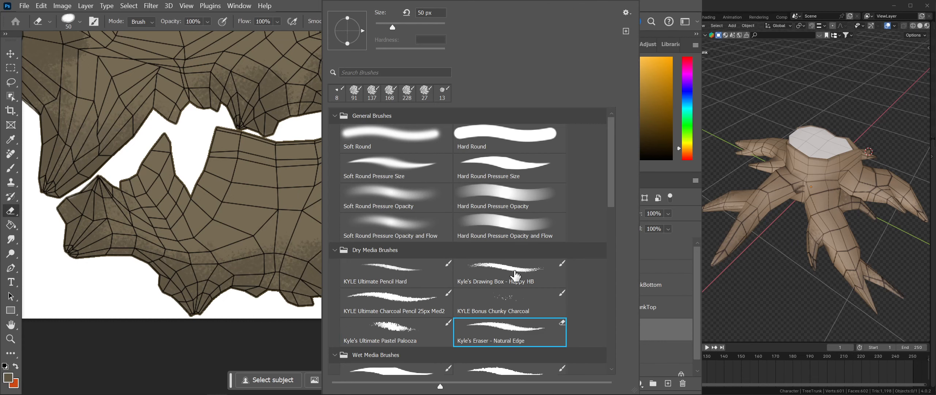
left_click(511, 276)
left_click(327, 291)
- Try the KYLE Ultimate Charcoal Pencil 25px Med2 brush at 131 px on the lower middle root of Bark-L
right_click(350, 294)
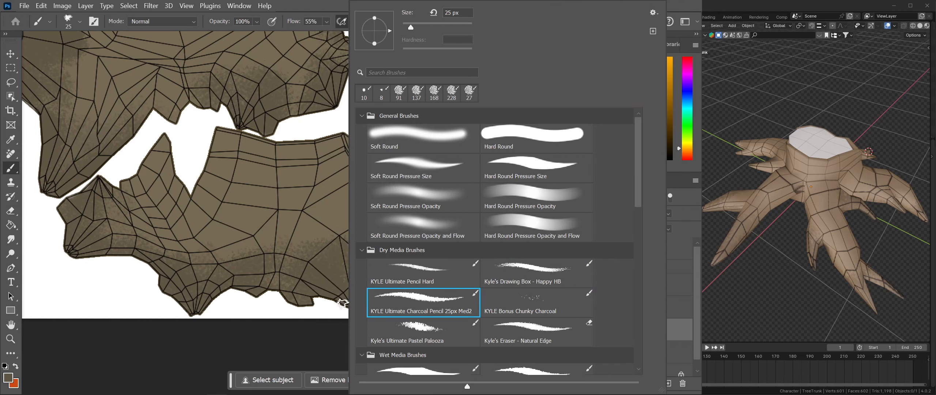
left_click(343, 303)
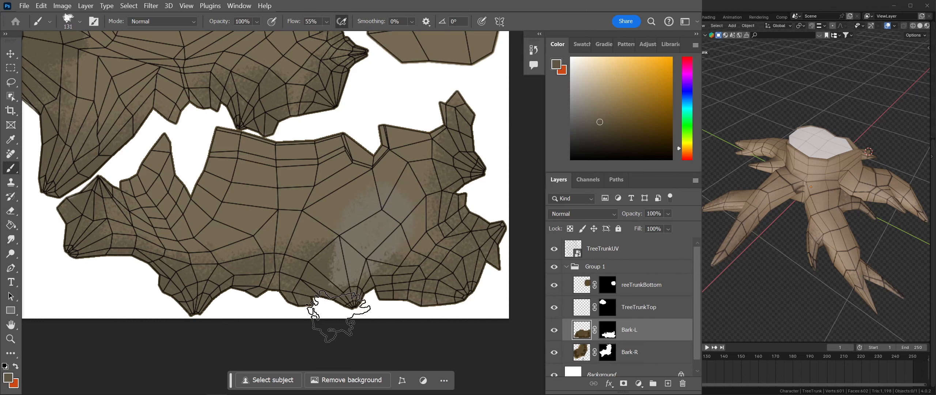
left_click_drag(338, 316, 343, 298)
- Switch to the KYLE Ultimate Pencil Hard brush, enlarge it to 127 px, and try it near the lower middle root
right_click(342, 285)
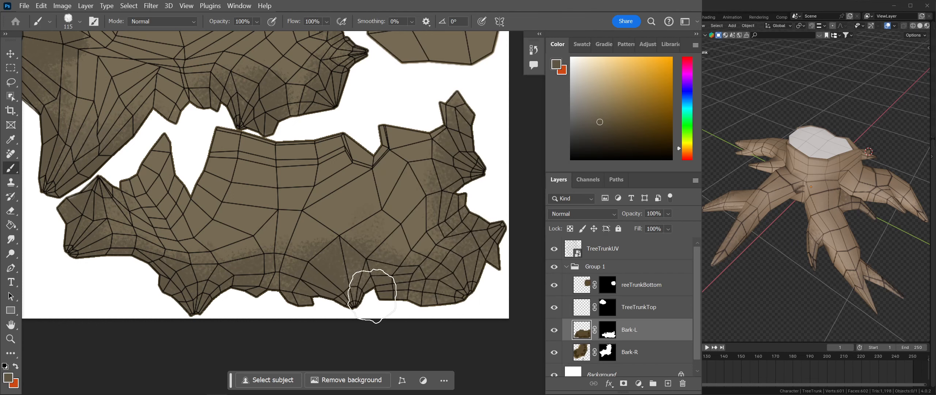
right_click(375, 289)
left_click(446, 279)
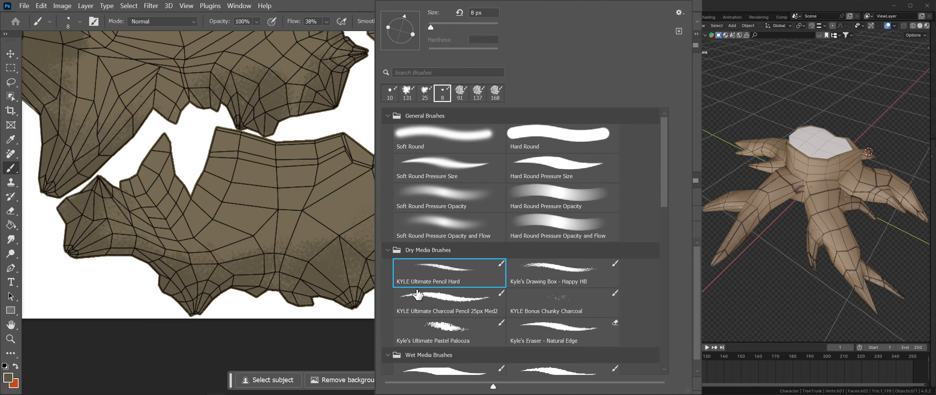
left_click(352, 298)
mouse_move(369, 303)
right_mouse_down("alt")
mouse_move(387, 288)
mouse_move(351, 287)
right_mouse_up("alt")
- Choose the Kyle's Ultimate Pastel Palooza brush at 60 px
right_click(359, 284)
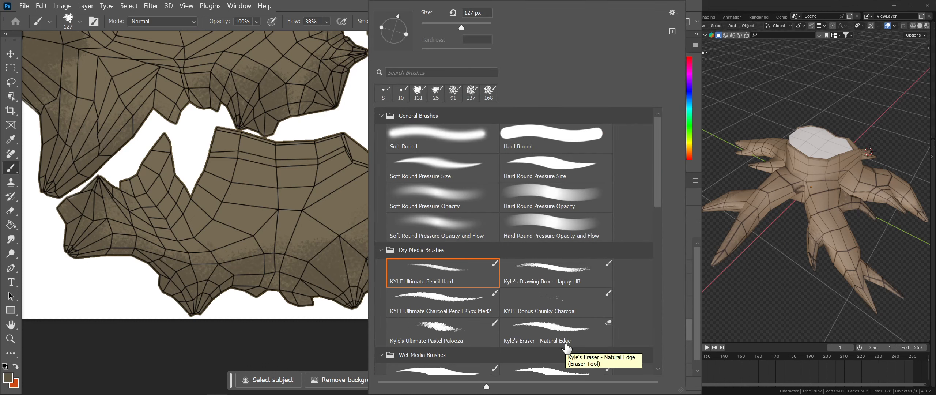
double_click(454, 339)
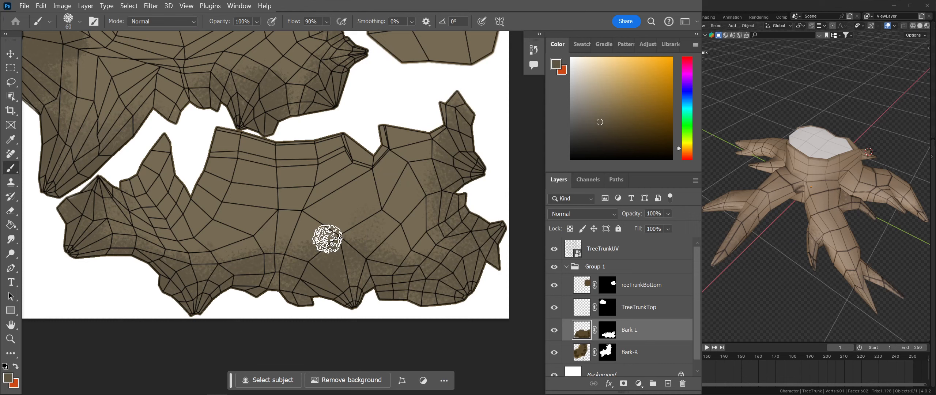
- Place a 1 × 4 px rectangle shape just beyond the lower edge of the canvas
left_click(133, 361)
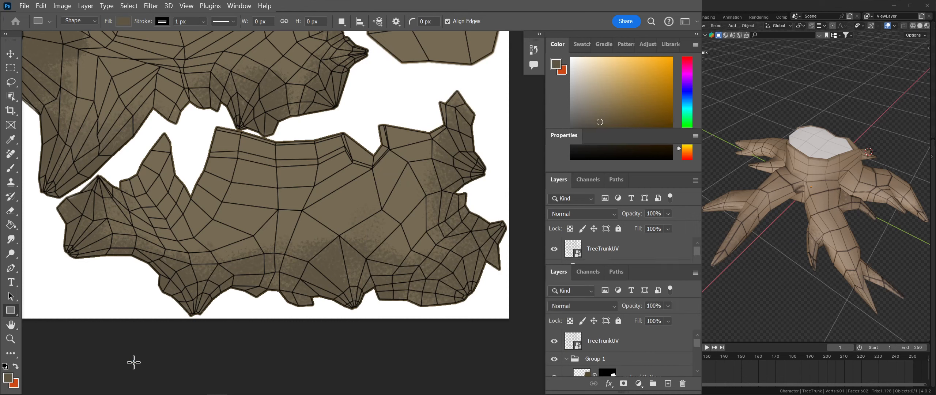
right_click(269, 283)
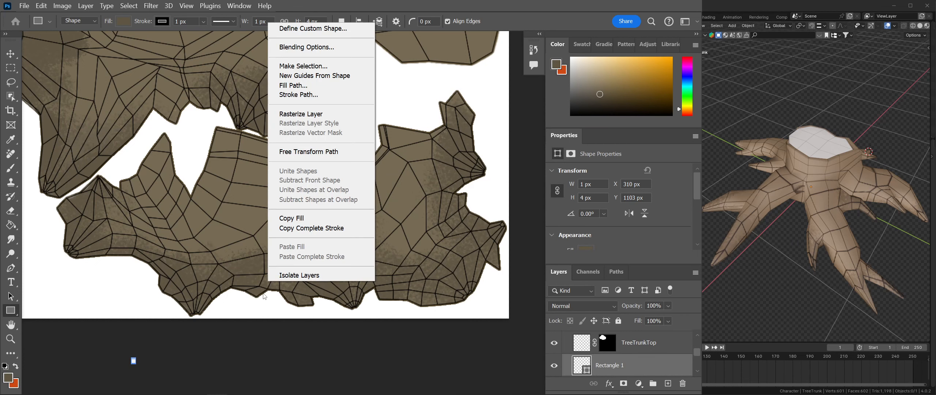
left_click(263, 294)
- Paint a 60 px brush stroke on the pixel layer beneath the rectangle, across the lower middle of the Bark-L island
key("b")
key("alt+bracketleft")
left_click_drag(276, 294, 340, 201)
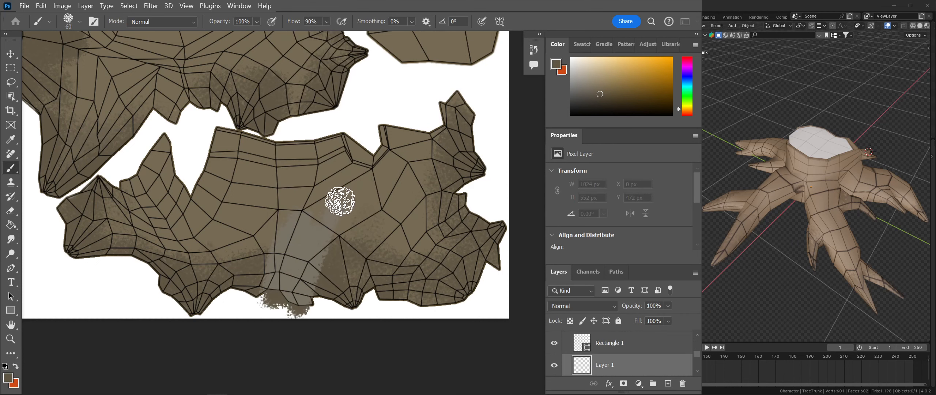
mouse_move(251, 345)
left_mouse_down()
mouse_move(240, 313)
mouse_move(274, 348)
left_mouse_up()
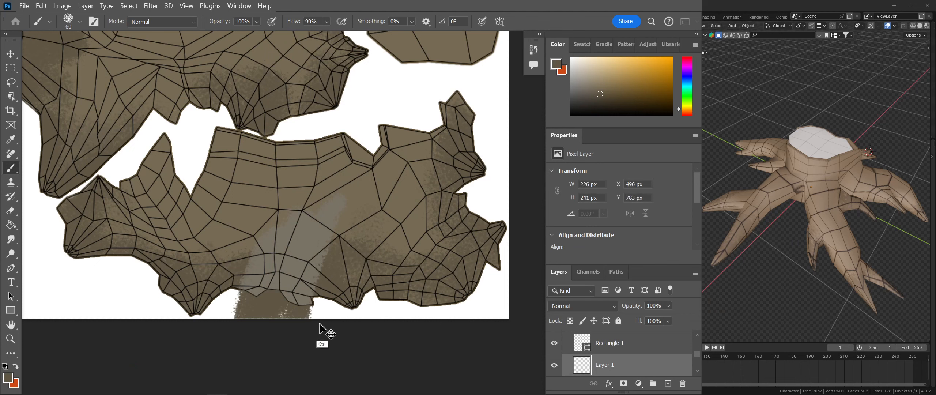
key("ctrl+z")
key("ctrl+z")
key("ctrl+z")
left_click_drag(315, 262, 306, 269)
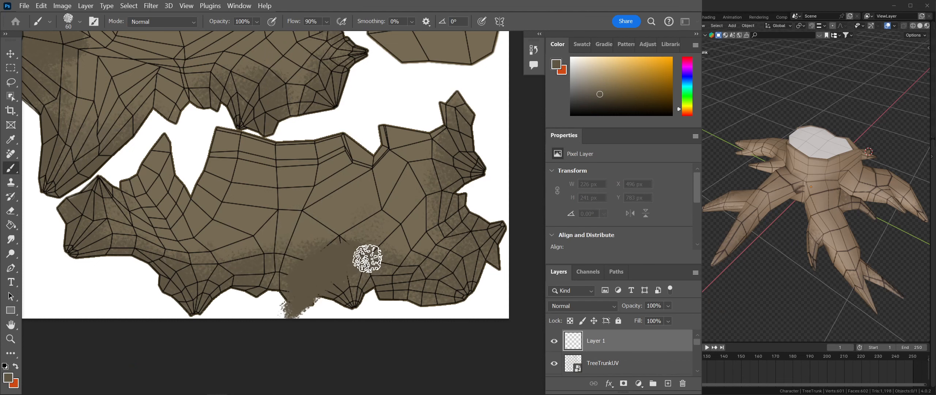
key("ctrl+z")
key("ctrl+z")
key("ctrl+z")
key("ctrl+z")
key("ctrl+z")
key("ctrl+z")
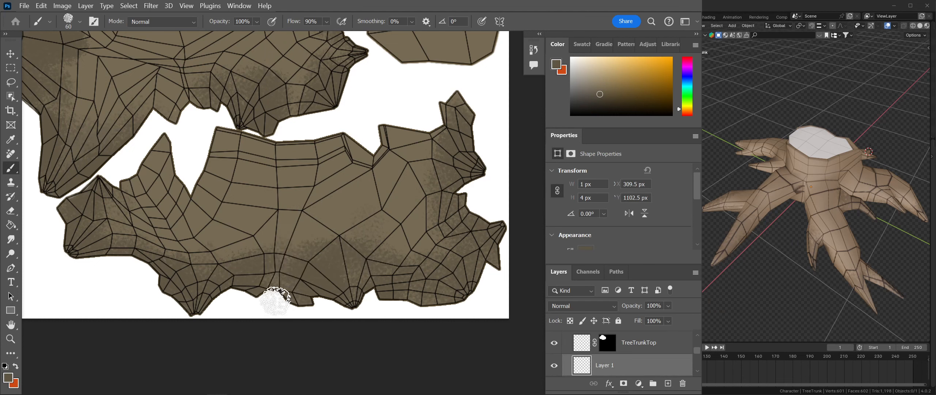
key("ctrl+z")
left_click_drag(274, 307, 260, 287)
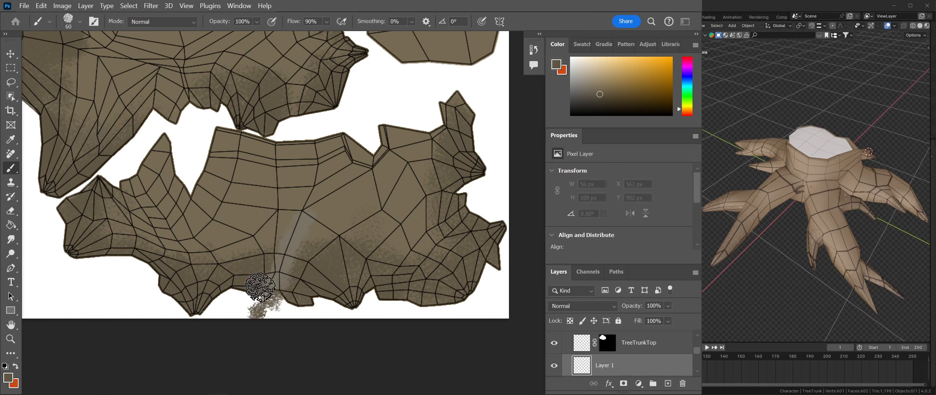
key("ctrl+z")
key("ctrl+z")
key("ctrl+z")
key("ctrl+z")
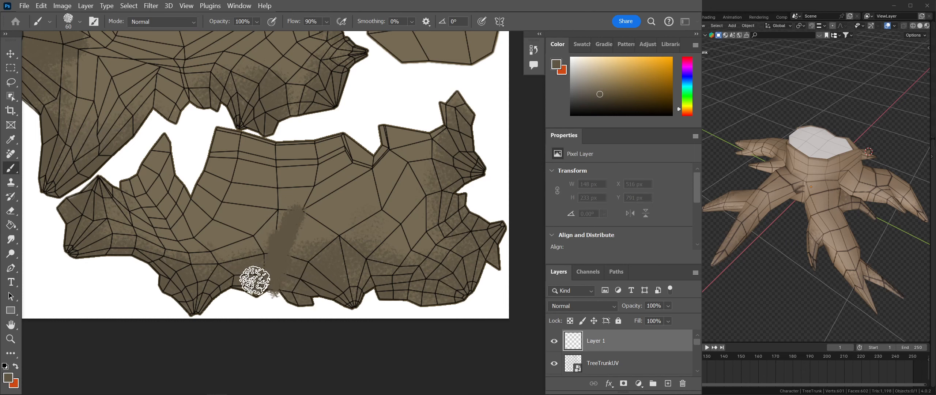
key("ctrl+z")
left_click_drag(314, 224, 313, 261)
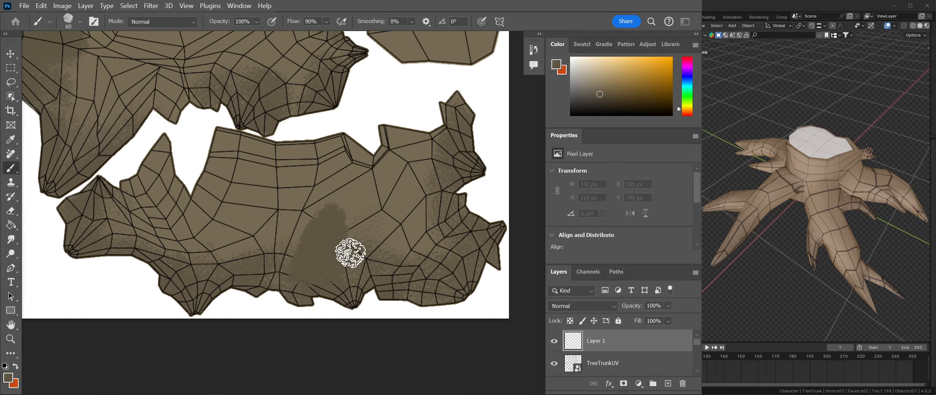
key("ctrl+z")
key("ctrl+z")
key("ctrl+z")
- Set the pastel brush size to 112 px
right_click_drag(325, 278, 351, 278, "alt")
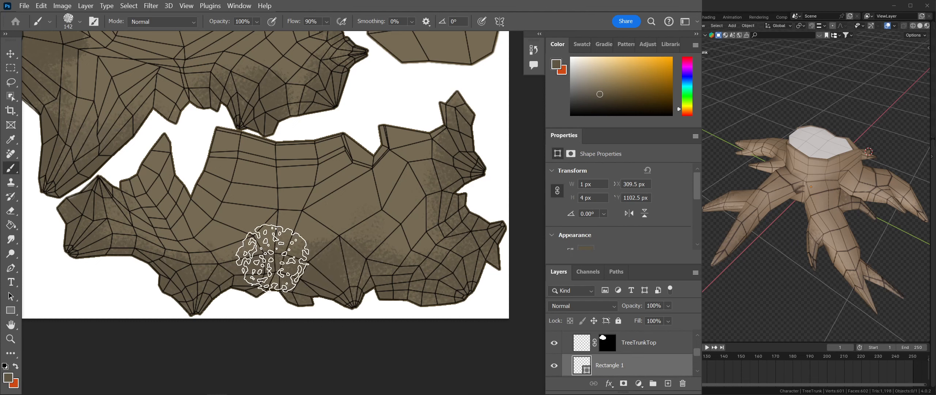
key("ctrl+shift+z")
key("ctrl+shift+z")
key("ctrl+shift+z")
key("ctrl+z")
key("ctrl+z")
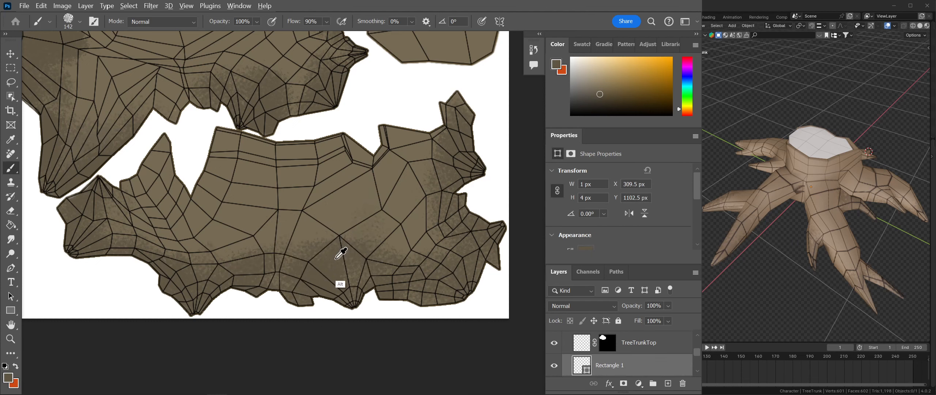
right_click_drag(322, 268, 320, 267, "alt")
- Undo the trial stroke across the lower middle root and delete the Rectangle 1 layer
left_click_drag(269, 310, 333, 211)
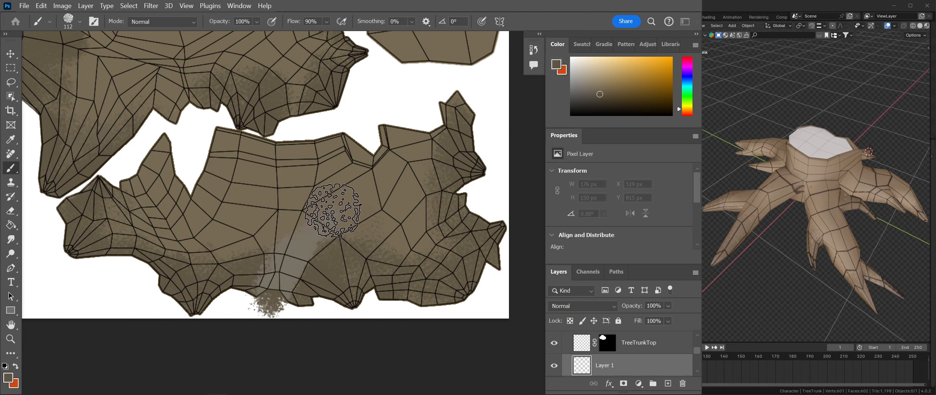
key("ctrl+z")
key("ctrl+z")
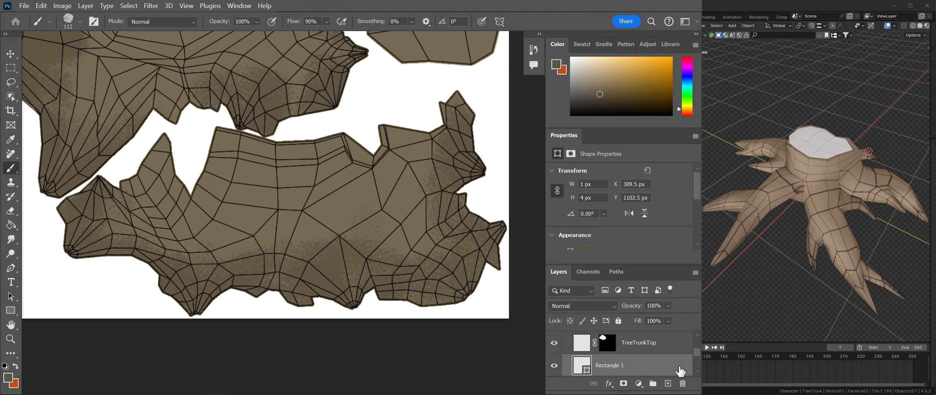
left_click(682, 383)
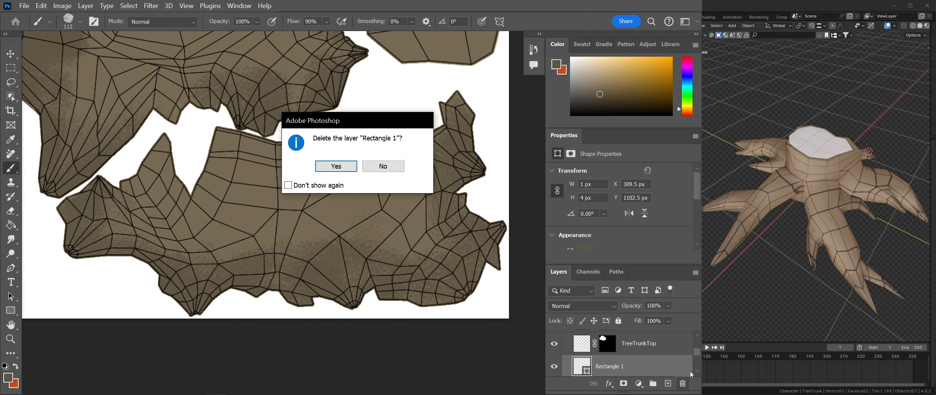
left_click(354, 167)
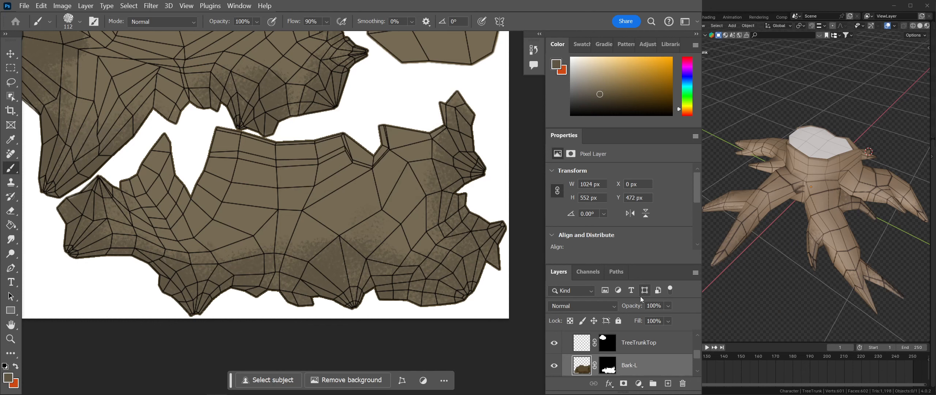
- Dock the Properties panel into the Color panel group and enlarge the Layers panel to show the whole layer stack
left_click_drag(696, 358, 696, 365)
left_click_drag(638, 264, 649, 203)
left_click_drag(580, 128, 620, 46)
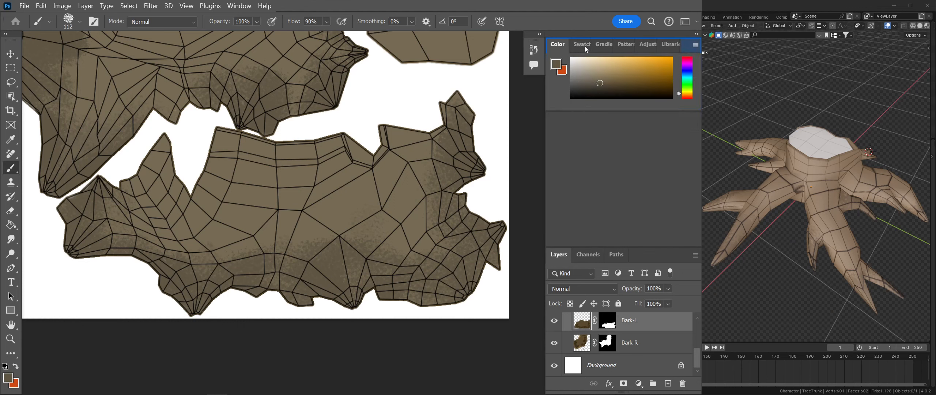
left_click(554, 45)
left_click_drag(619, 216, 620, 157)
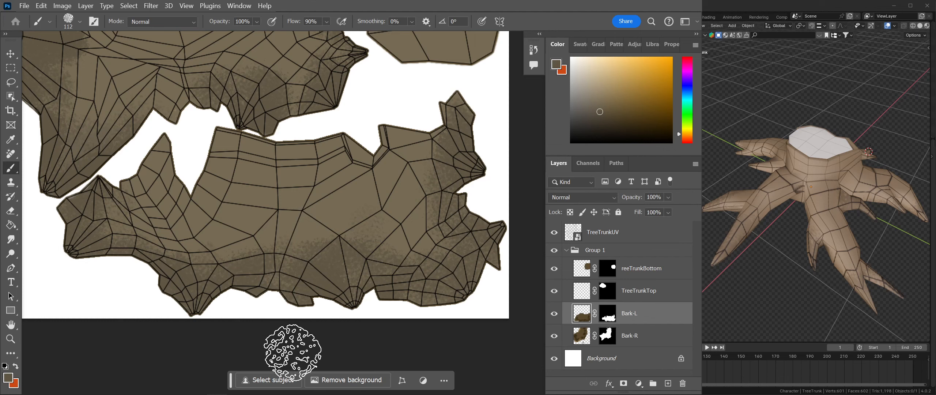
- Sample a brown from the canvas and try a 112 px stroke across the middle of the Bark-L island
left_click(293, 308)
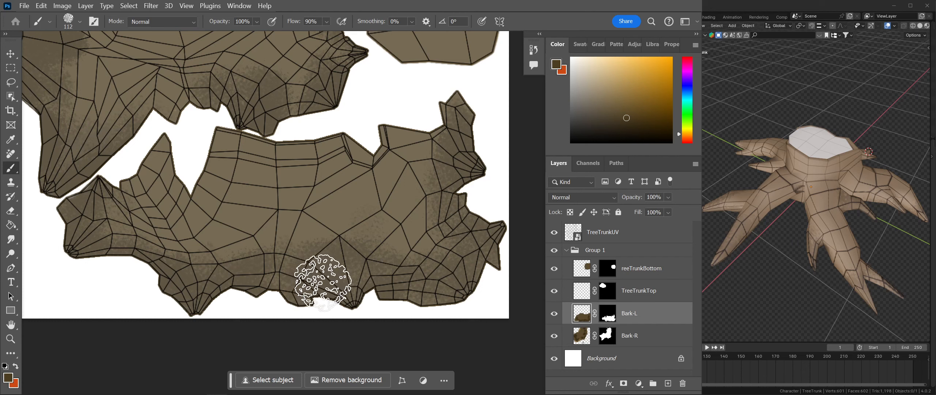
left_click(338, 205, "alt")
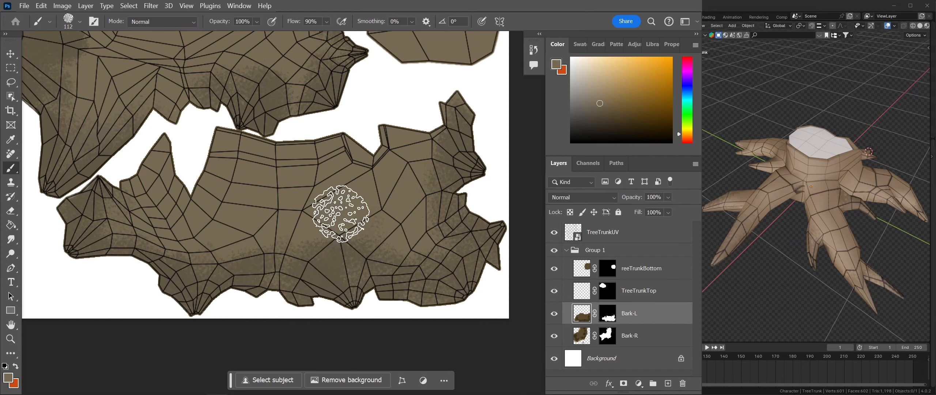
left_click_drag(340, 191, 256, 252)
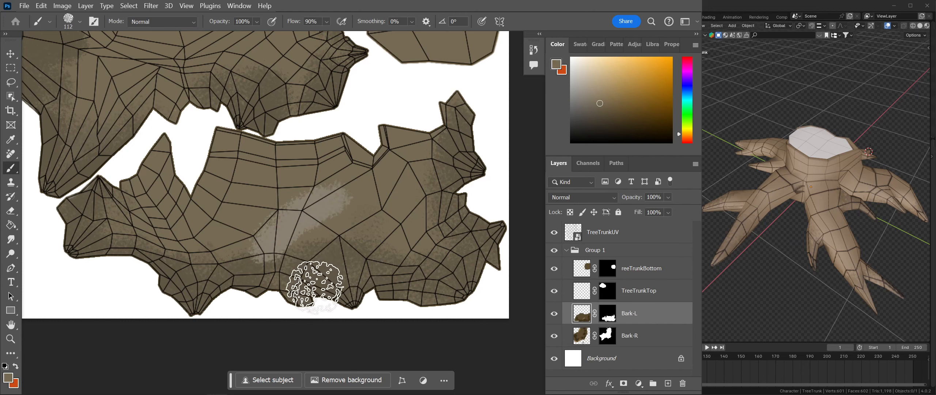
key("ctrl+z")
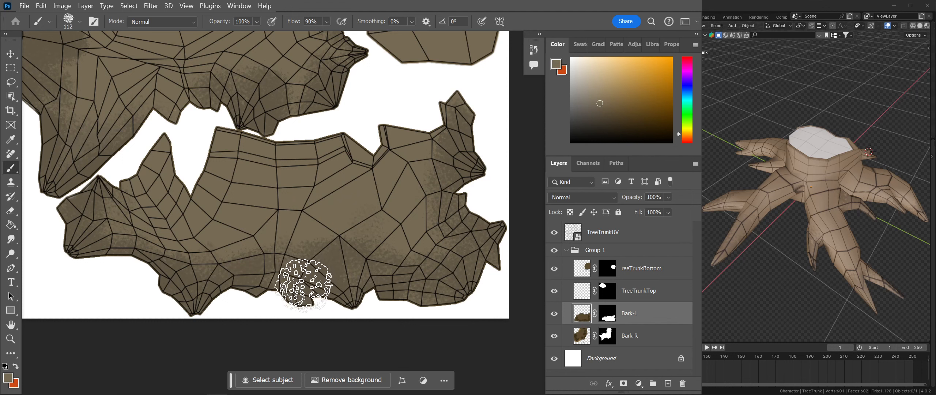
- Hide the TreeTrunkUV overlay to compare the bark colours, and inspect the textured stump and its roots in Blender
left_click(554, 232)
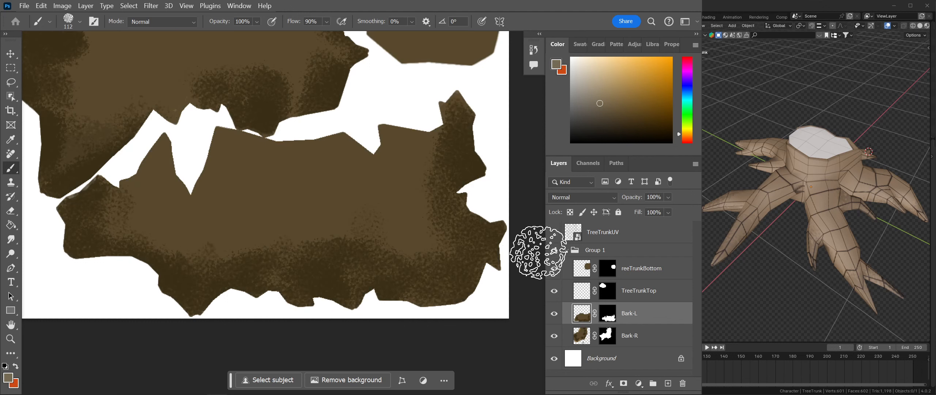
left_click(555, 233)
left_click(554, 233)
left_click(554, 232)
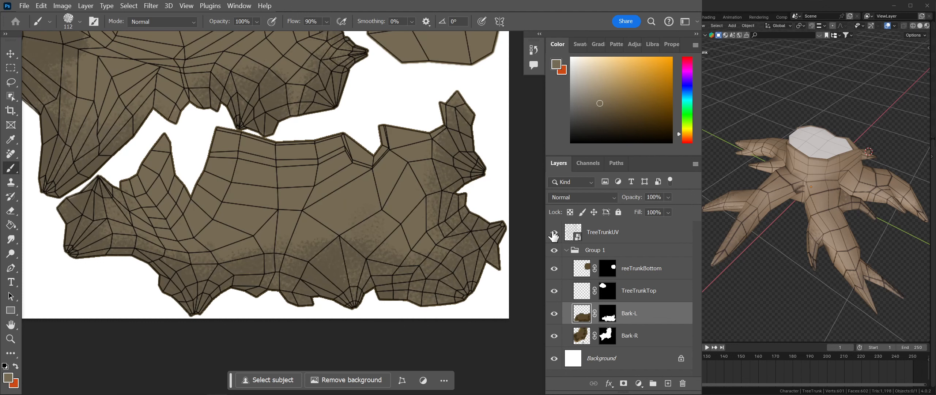
left_click(554, 233)
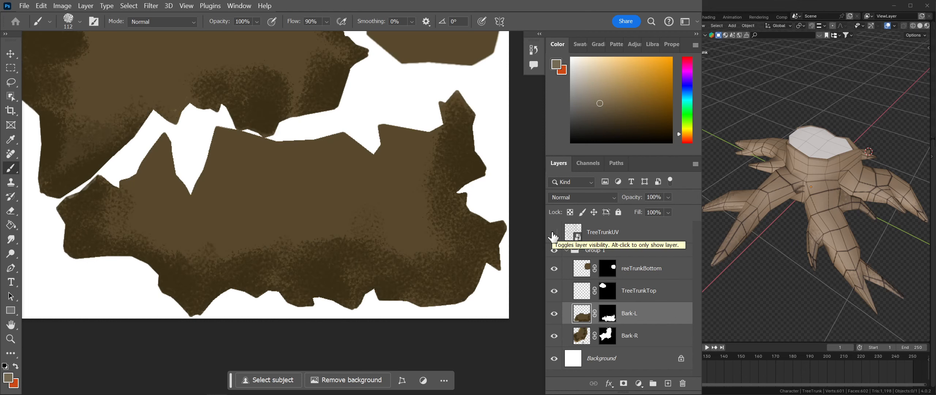
left_click(554, 234)
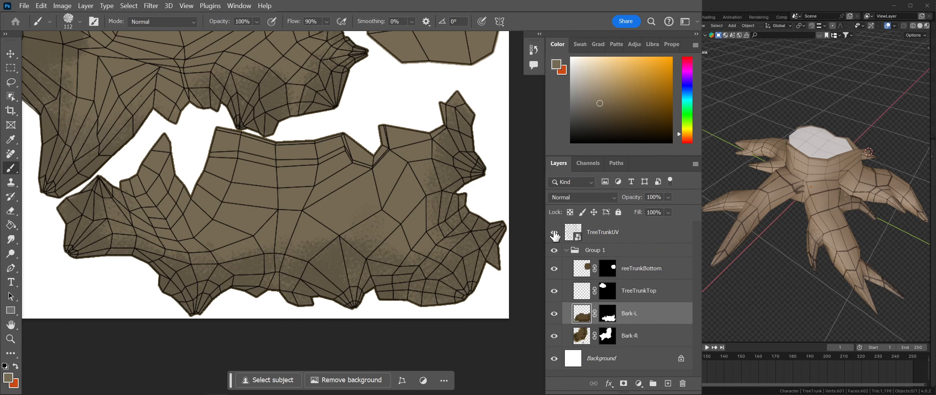
left_click(554, 233)
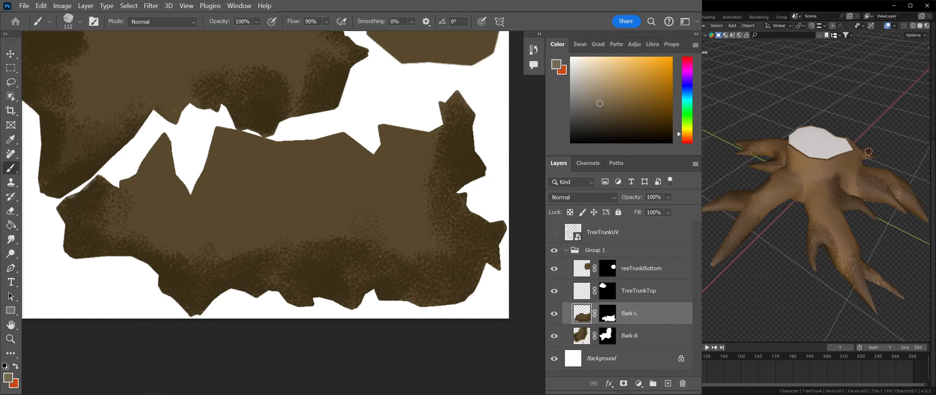
middle_click_drag(799, 217, 846, 202)
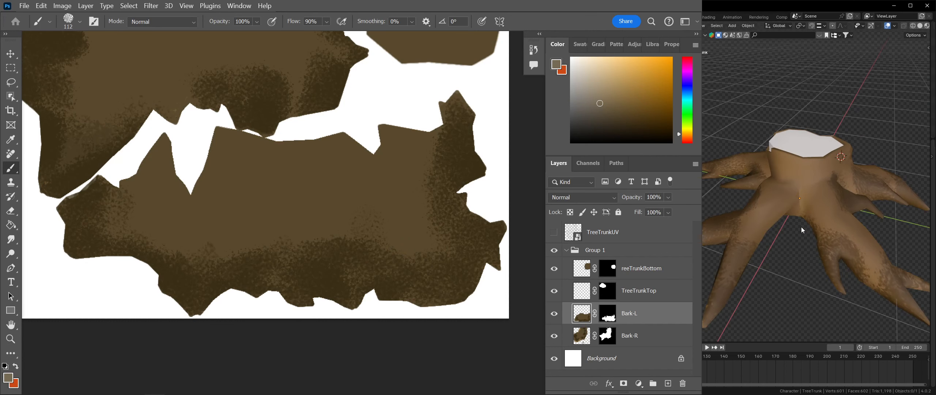
left_click(360, 325)
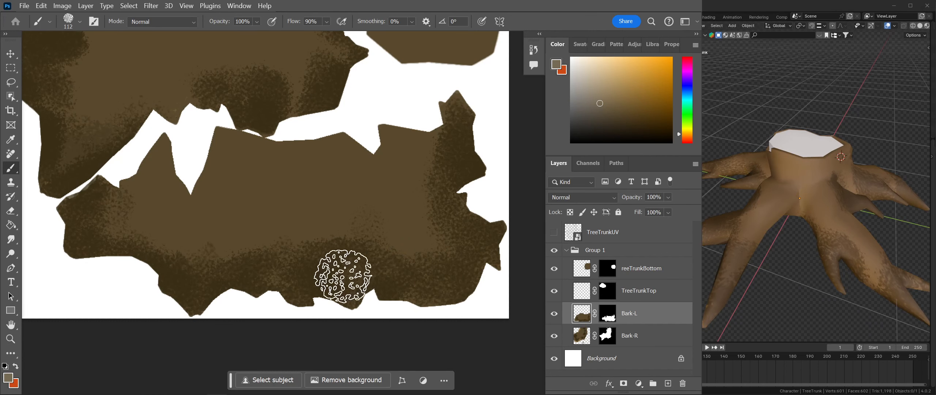
- Show the TreeTrunkUV layer and lower its opacity until the wireframe is only a faint overlay
left_click_drag(351, 280, 372, 294)
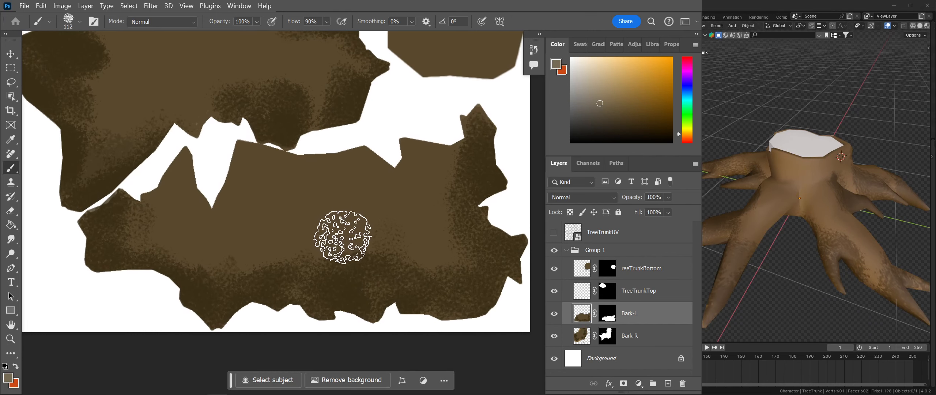
left_click(554, 232)
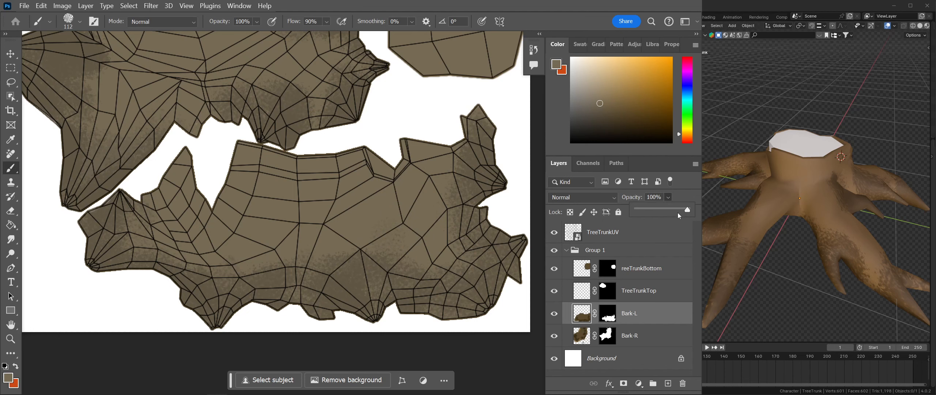
left_click_drag(642, 219, 702, 207)
left_click(613, 235)
left_click(668, 197)
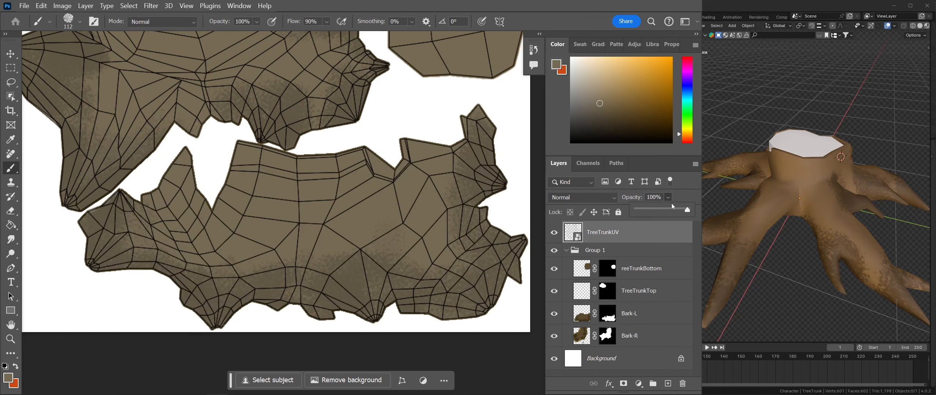
left_click_drag(683, 213, 649, 215)
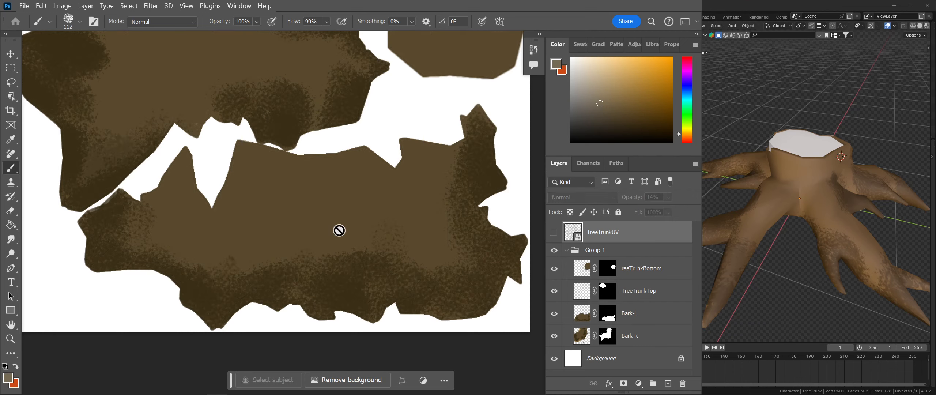
- Select the Bark-L layer and sample the dark brown root shading as the brush colour
left_click(587, 315)
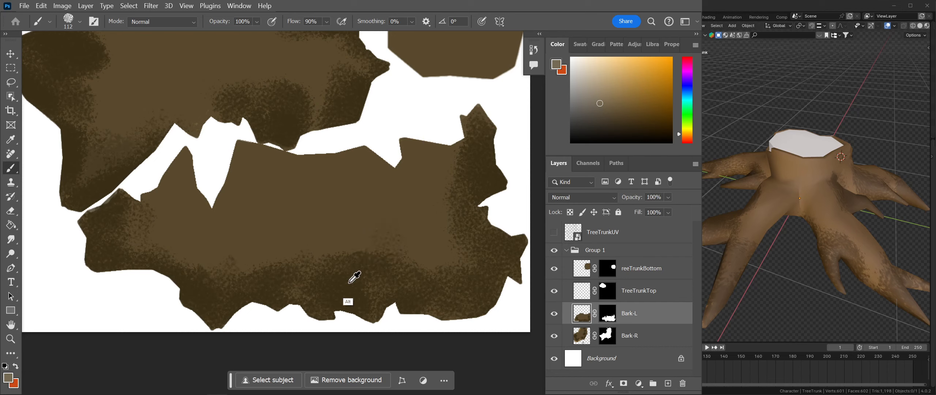
key("i")
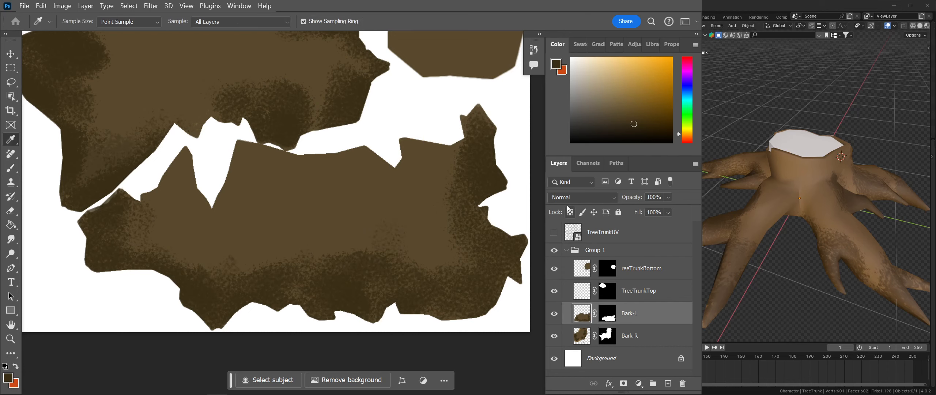
key("b")
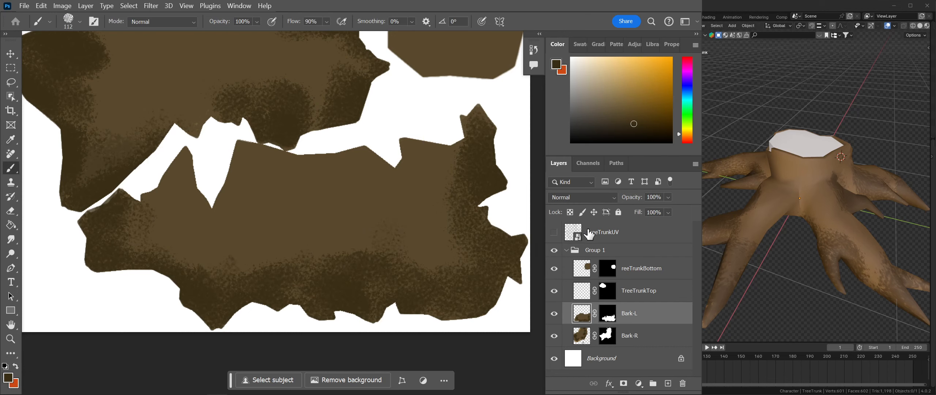
- Paint dark brown 112 px shading along the lower roots and side edges of the Bark-L island
mouse_move(292, 307)
left_mouse_down()
mouse_move(299, 284)
mouse_move(298, 302)
left_mouse_up()
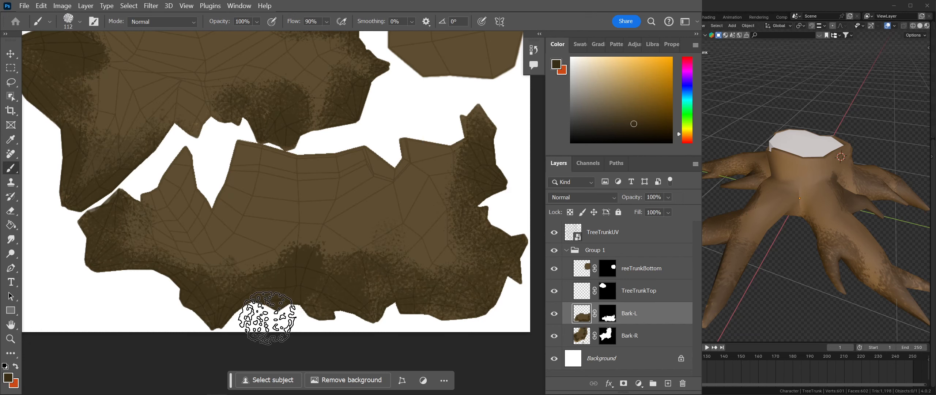
mouse_move(156, 263)
left_mouse_down()
mouse_move(139, 256)
mouse_move(97, 309)
mouse_move(135, 219)
mouse_move(142, 222)
left_mouse_up()
left_click_drag(201, 283, 217, 299)
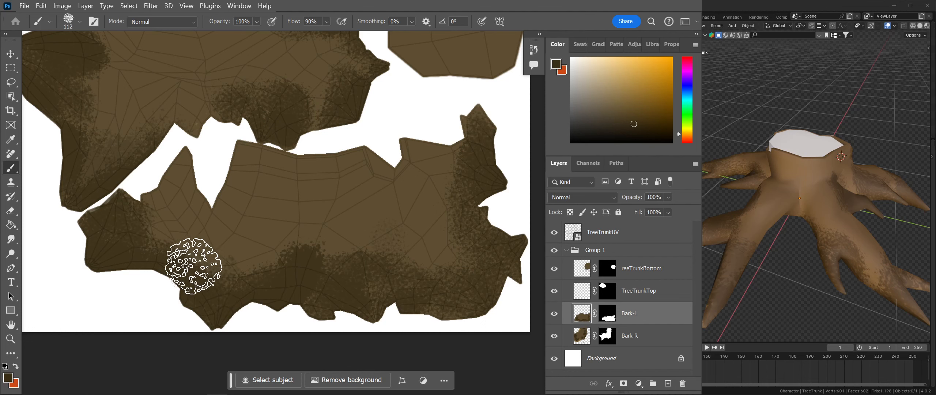
mouse_move(311, 260)
left_mouse_down()
mouse_move(345, 246)
mouse_move(157, 199)
mouse_move(152, 209)
mouse_move(221, 196)
left_mouse_up()
mouse_move(391, 306)
left_mouse_down()
mouse_move(363, 319)
mouse_move(397, 303)
mouse_move(501, 292)
mouse_move(467, 323)
mouse_move(498, 282)
mouse_move(414, 299)
mouse_move(380, 259)
mouse_move(399, 270)
mouse_move(440, 221)
mouse_move(451, 282)
left_mouse_up()
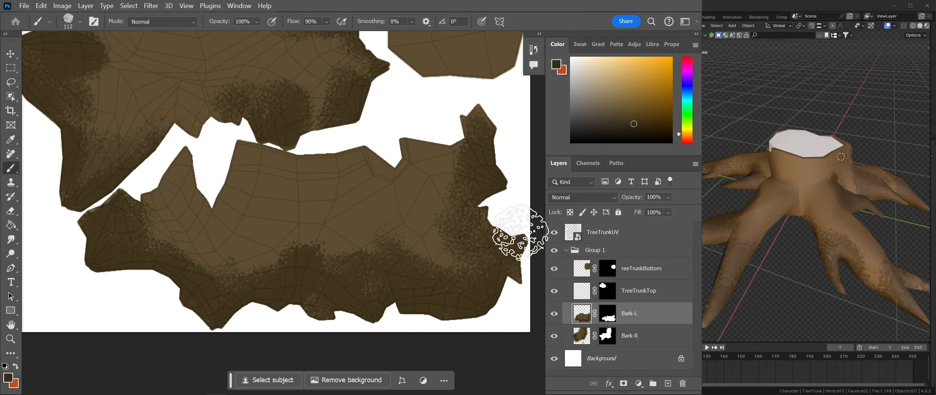
- Select the Bark-R layer and paint dark brown 112 px shading along the island's lower roots, outer right edge and uppermost root
left_click_drag(304, 165, 476, 244)
left_click_drag(311, 179, 426, 227)
left_click(582, 335)
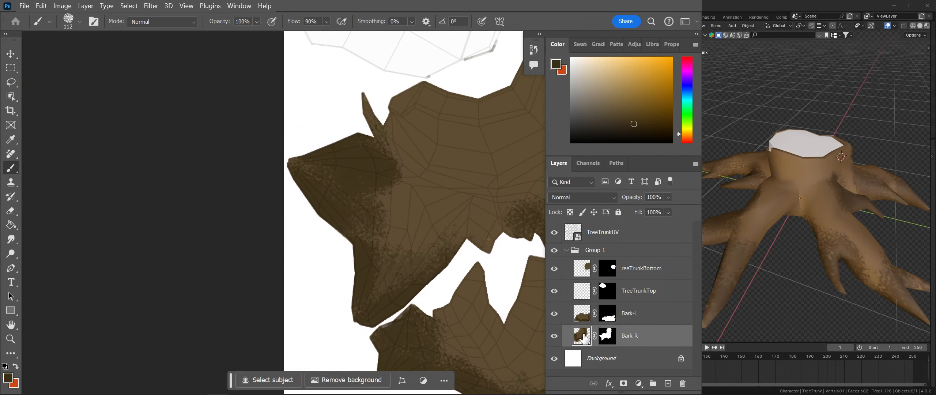
left_click_drag(475, 310, 411, 313)
mouse_move(413, 228)
left_mouse_down()
mouse_move(354, 274)
mouse_move(310, 221)
left_mouse_up()
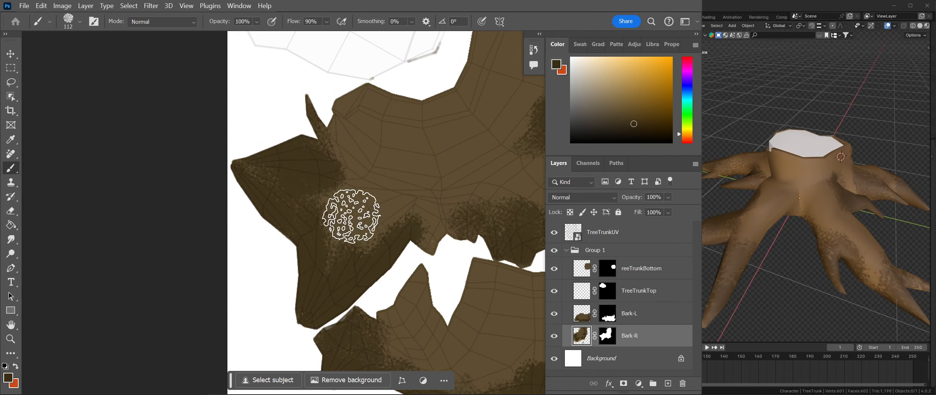
left_click_drag(395, 279, 293, 289)
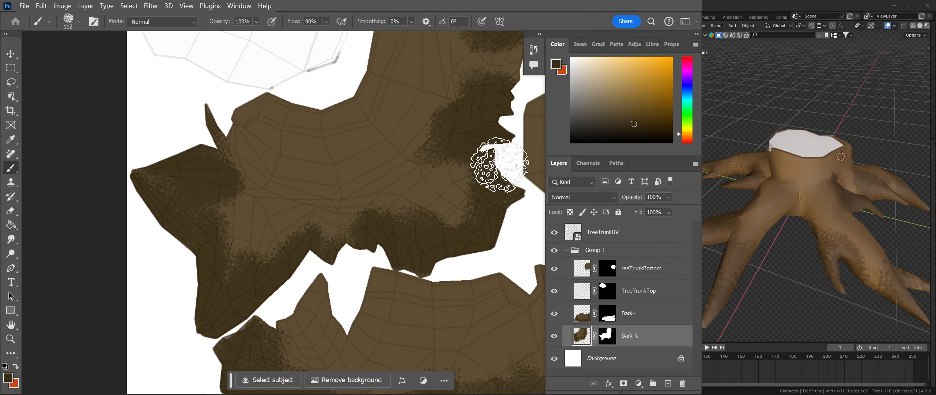
mouse_move(462, 159)
left_mouse_down()
mouse_move(456, 132)
mouse_move(455, 188)
mouse_move(425, 236)
mouse_move(342, 160)
mouse_move(334, 255)
mouse_move(324, 202)
mouse_move(313, 292)
mouse_move(377, 236)
left_mouse_up()
left_click_drag(437, 215, 361, 319)
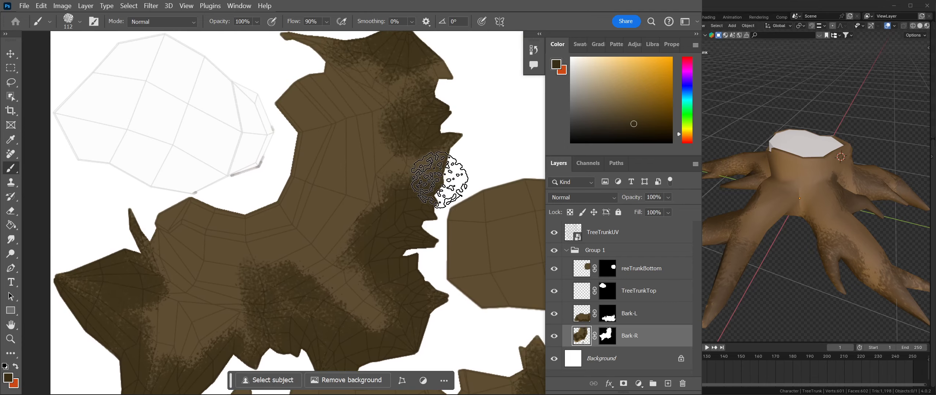
mouse_move(398, 198)
left_mouse_down()
mouse_move(341, 161)
mouse_move(372, 211)
left_mouse_up()
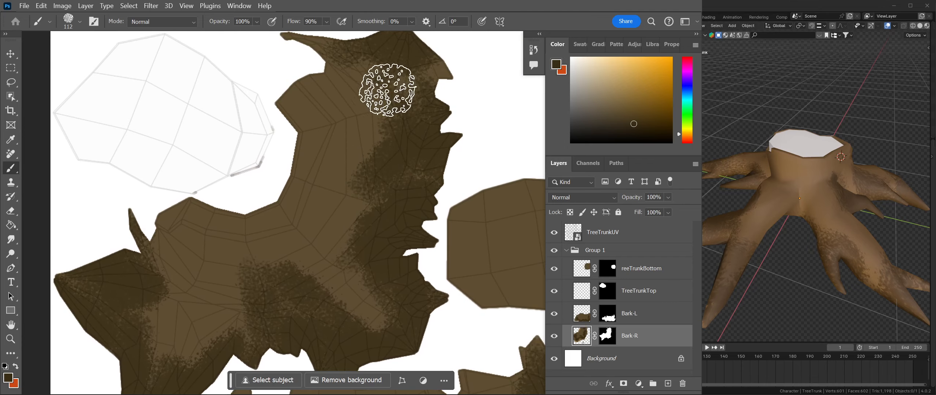
mouse_move(410, 101)
left_mouse_down()
mouse_move(355, 53)
mouse_move(376, 58)
mouse_move(314, 94)
mouse_move(327, 108)
mouse_move(293, 96)
left_mouse_up()
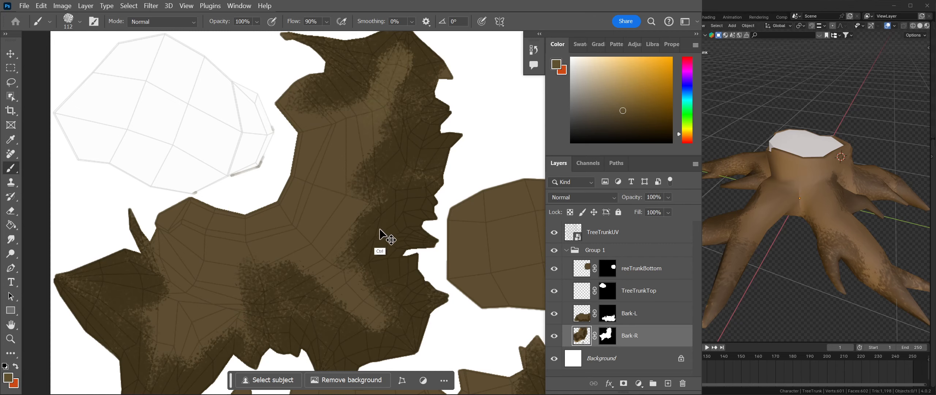
- Undo the light brown stroke and blend a slightly darker mid brown over the Bark-R shading edges, reducing the brush to 84 px
key("ctrl+z")
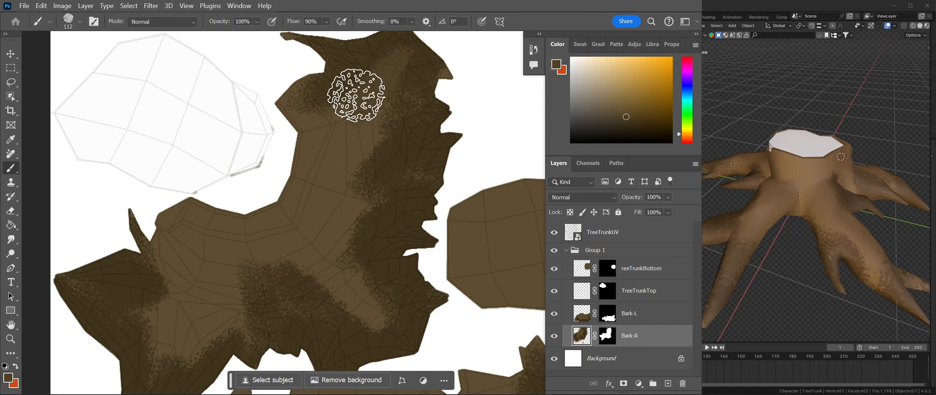
left_click_drag(378, 140, 376, 171)
right_click_drag(371, 169, 350, 180, "alt")
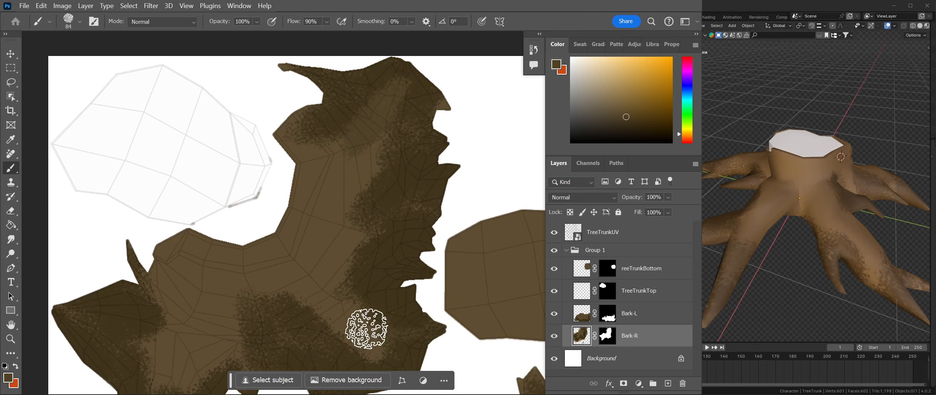
left_click_drag(437, 308, 434, 227)
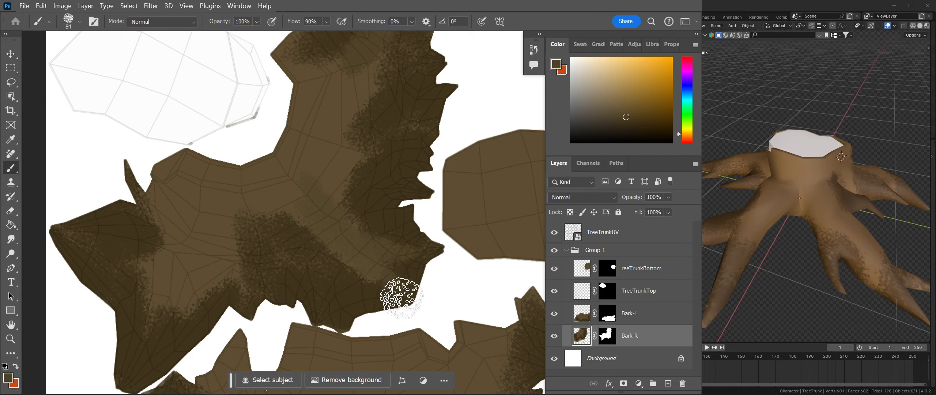
left_click_drag(374, 183, 398, 188)
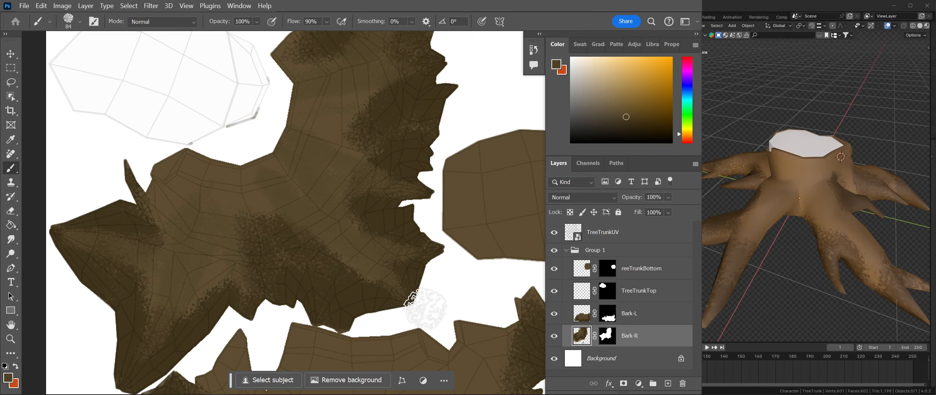
- Select the Bark-L layer and blend the same mid brown from its dark lower roots up into the trunk with the 84 px brush
left_click_drag(409, 309, 433, 80)
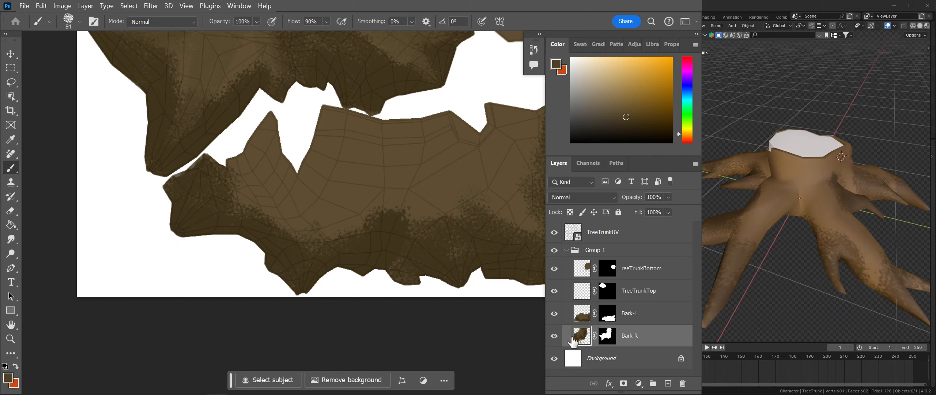
left_click(582, 313)
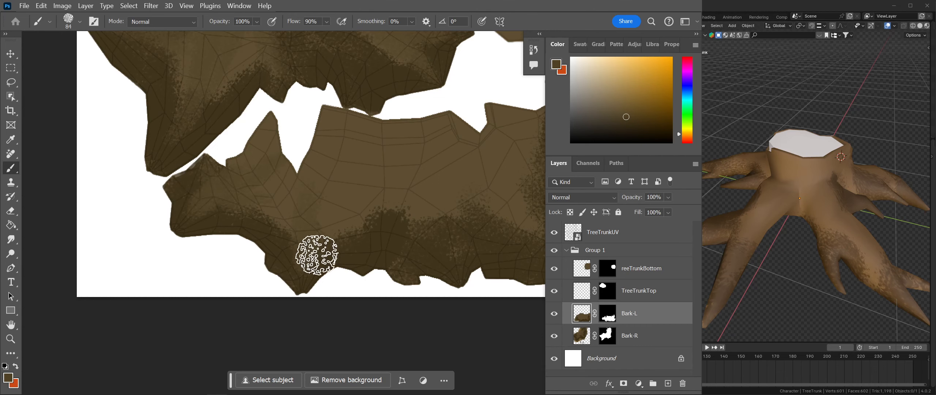
mouse_move(475, 266)
left_mouse_down()
mouse_move(449, 267)
mouse_move(440, 190)
left_mouse_up()
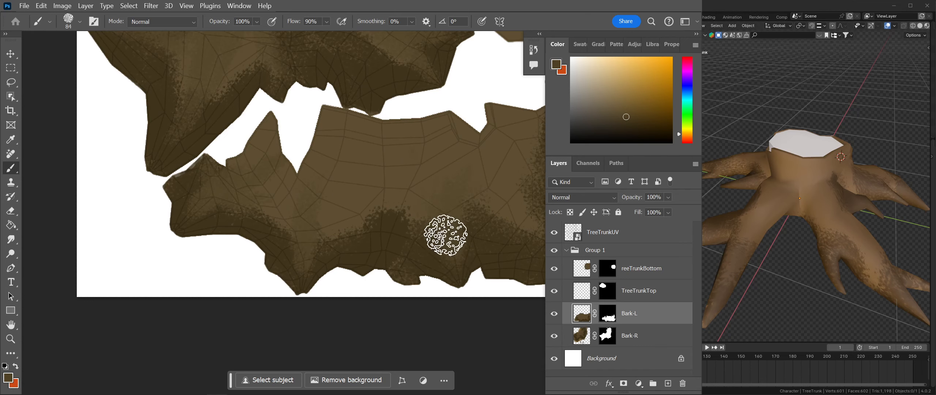
left_click_drag(446, 234, 424, 116)
left_click_drag(422, 288, 236, 271)
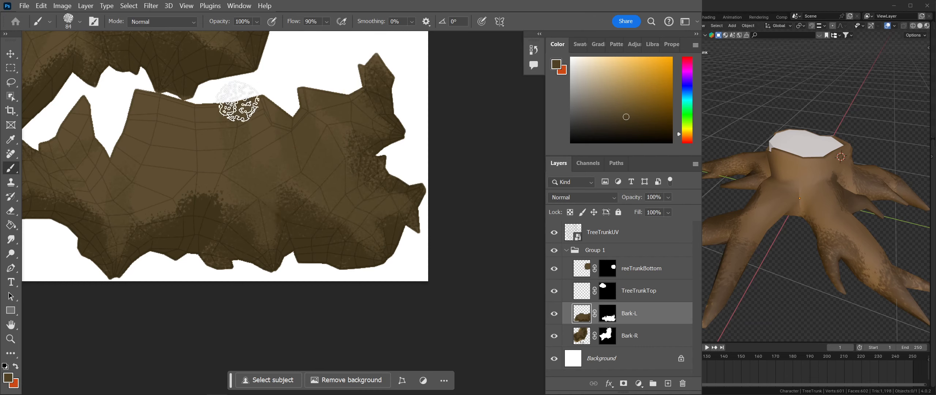
left_click_drag(227, 203, 295, 224)
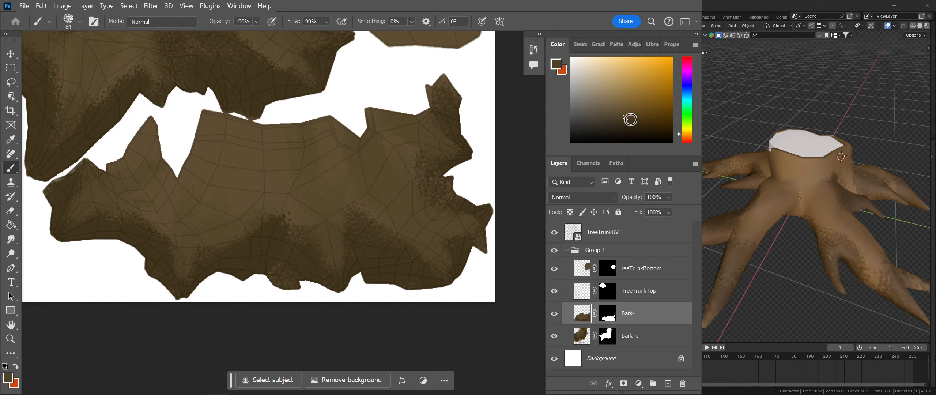
- Choose a darker brown and deepen the grooves between the roots on the Bark-L island with the 84 px brush
mouse_move(231, 233)
left_mouse_down()
mouse_move(267, 192)
mouse_move(299, 224)
mouse_move(236, 224)
mouse_move(271, 232)
mouse_move(220, 240)
mouse_move(255, 194)
mouse_move(278, 251)
mouse_move(283, 174)
left_mouse_up()
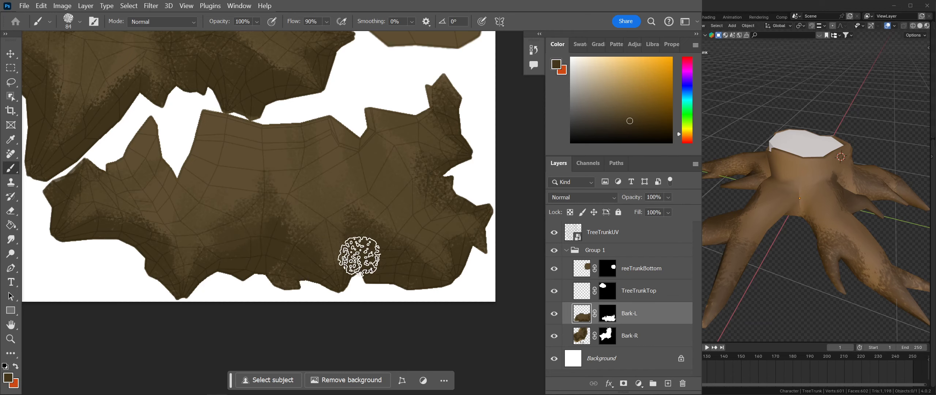
mouse_move(349, 218)
left_mouse_down()
mouse_move(335, 206)
mouse_move(353, 277)
mouse_move(374, 206)
left_mouse_up()
mouse_move(441, 258)
left_mouse_down()
mouse_move(416, 190)
mouse_move(403, 228)
mouse_move(447, 205)
mouse_move(433, 170)
left_mouse_up()
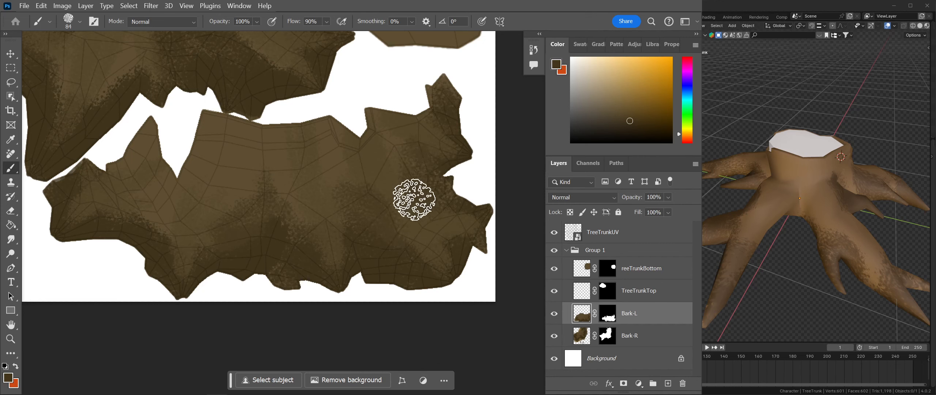
mouse_move(152, 198)
left_mouse_down()
mouse_move(163, 220)
mouse_move(161, 158)
mouse_move(177, 165)
mouse_move(185, 264)
left_mouse_up()
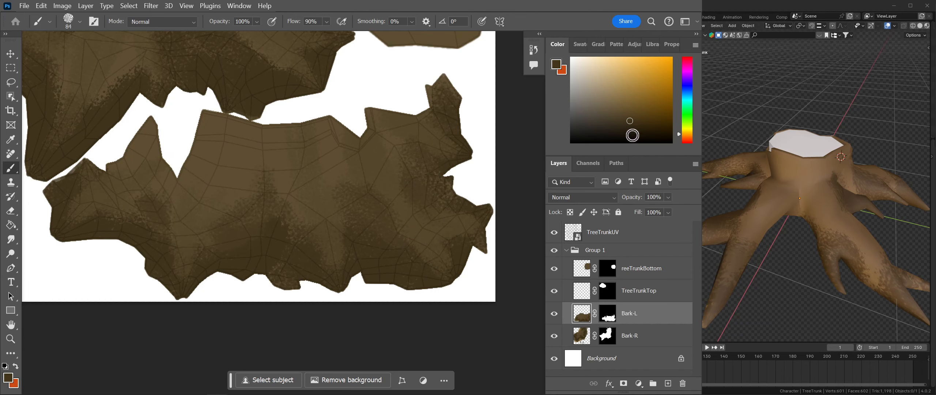
- Choose a near-black brown and paint deep shadows in the root gaps of Bark-L, reducing the brush from 84 px to 75 px
left_click(265, 264)
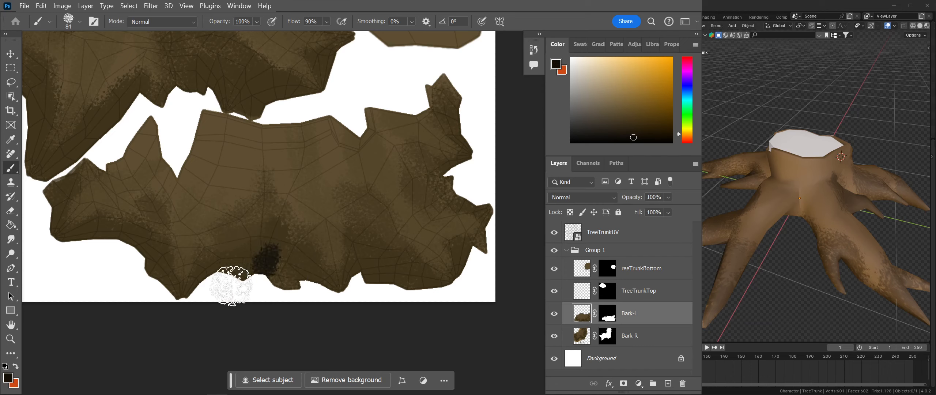
mouse_move(258, 219)
left_mouse_down()
mouse_move(246, 267)
mouse_move(260, 246)
mouse_move(274, 253)
mouse_move(271, 310)
left_mouse_up()
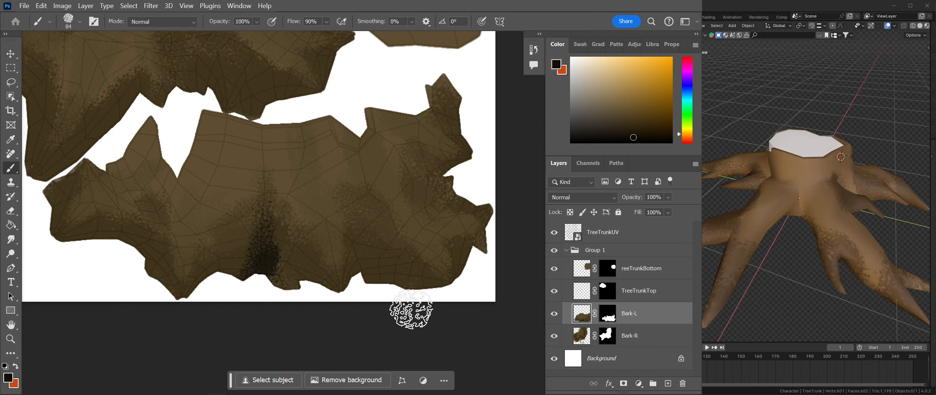
left_click_drag(354, 289, 384, 314)
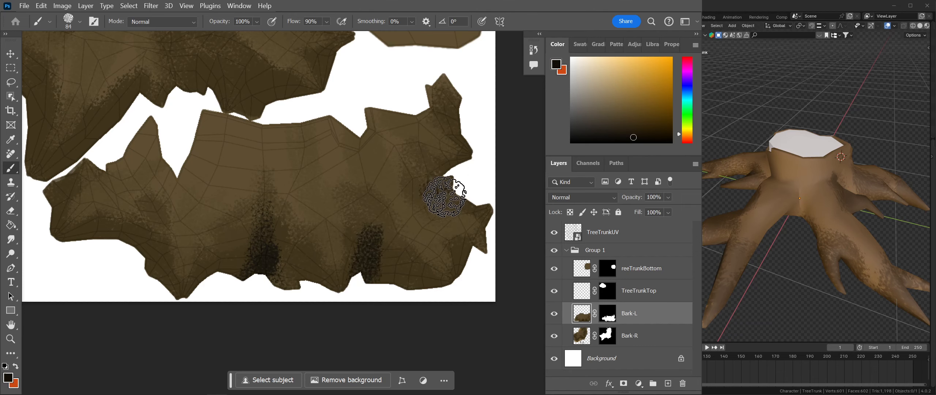
left_click_drag(406, 184, 431, 181)
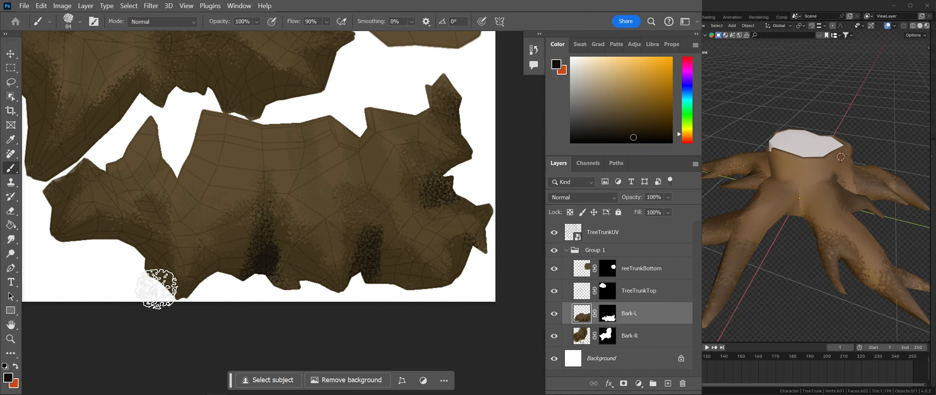
left_click_drag(139, 243, 138, 261)
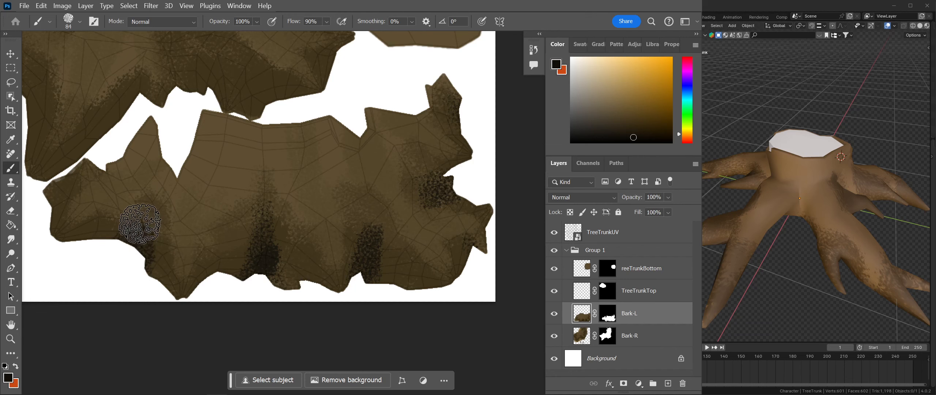
right_click_drag(128, 254, 122, 252, "alt")
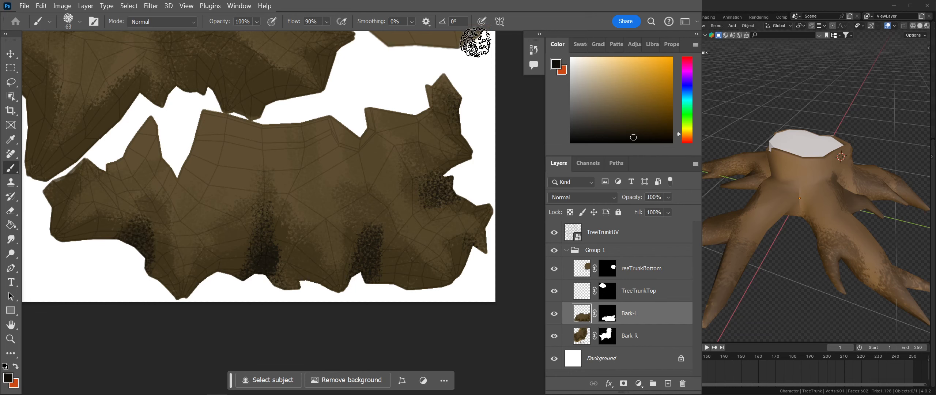
right_click_drag(244, 213, 250, 213, "alt")
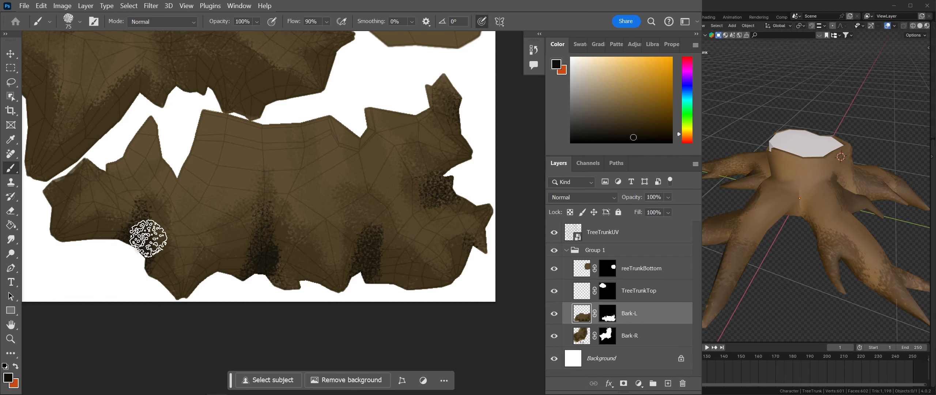
- Select the Bark-R layer and paint near-black 75 px shadows in the gaps between roots along its lower and right edges
left_click_drag(268, 189, 386, 292)
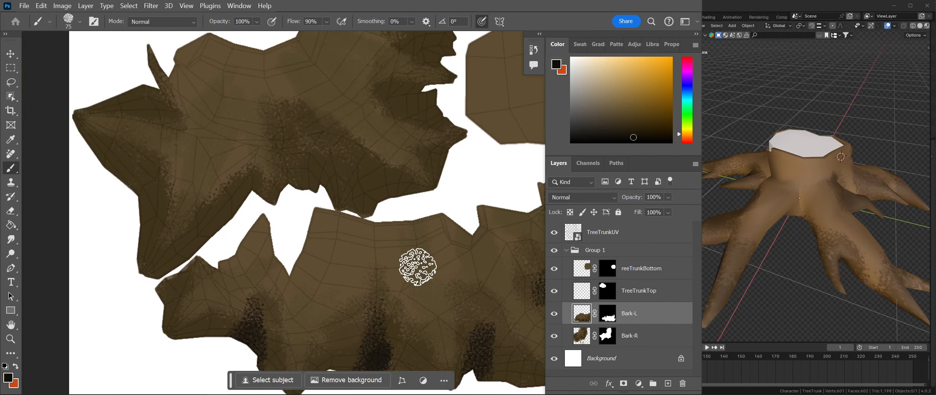
left_click(580, 342)
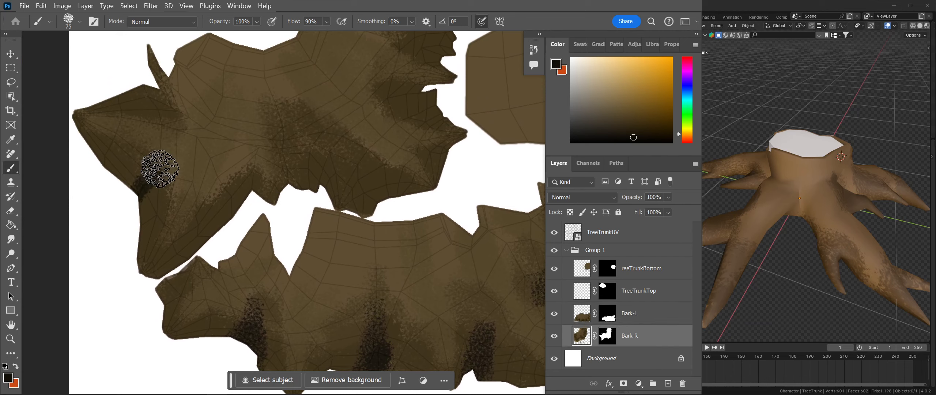
left_click_drag(136, 234, 150, 173)
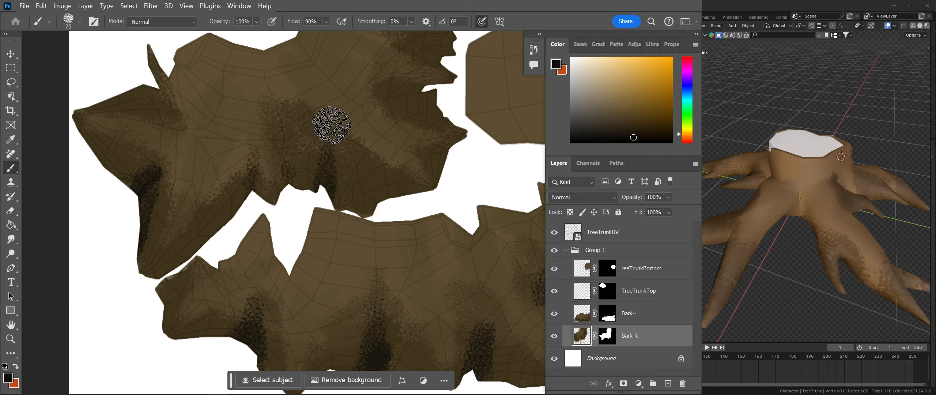
scroll(436, 186, "up", 2)
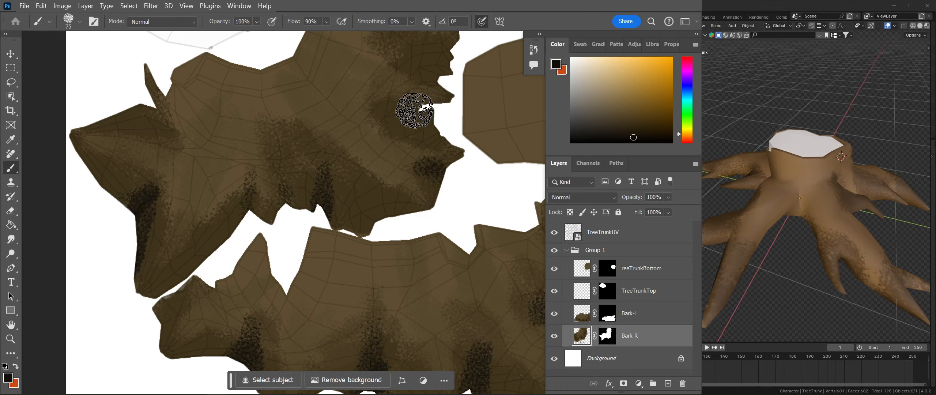
left_click_drag(446, 100, 383, 204)
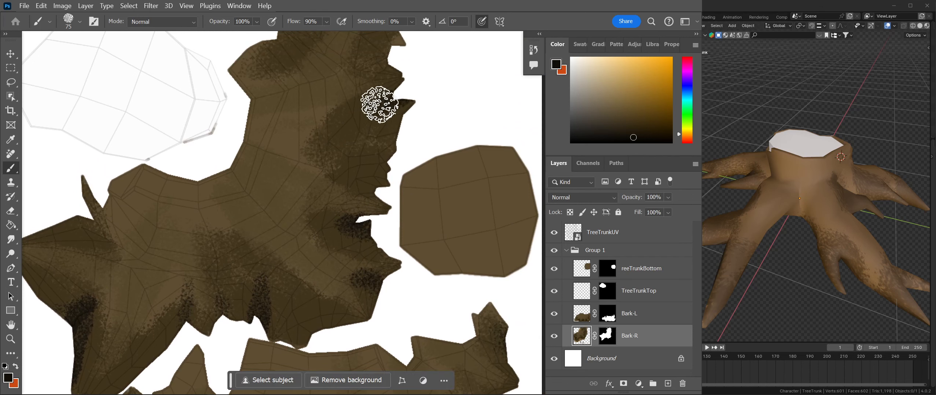
scroll(402, 115, "up", 4)
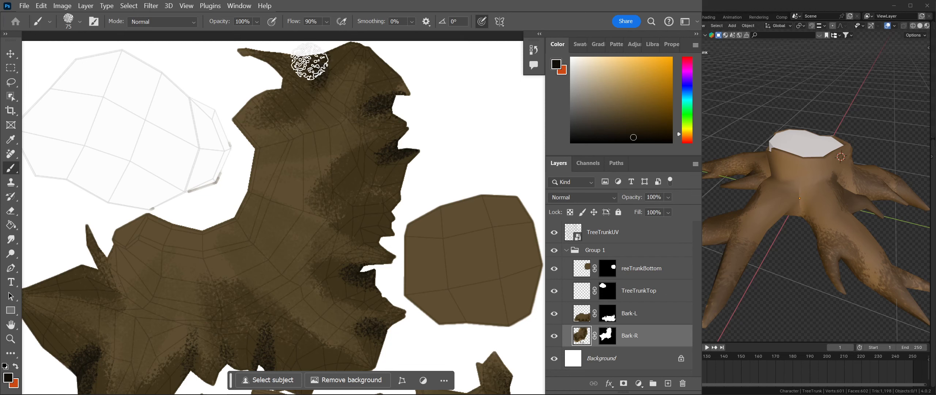
left_click_drag(350, 237, 384, 132)
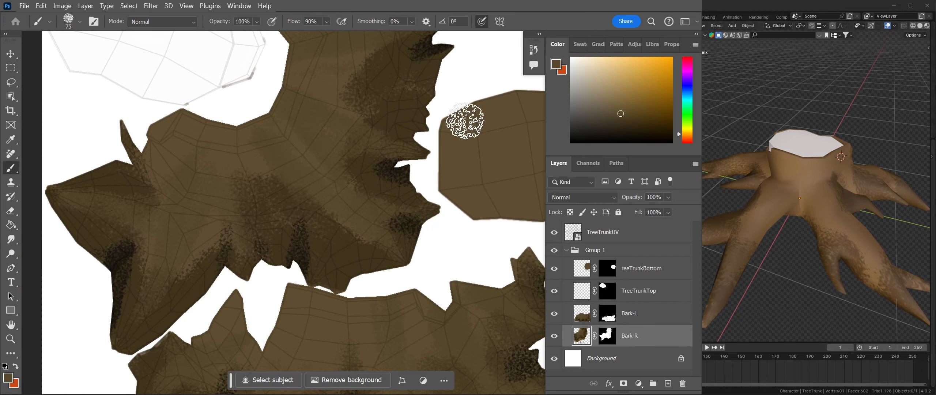
- Paint lighter brown 75 px highlights along the root ridges and trunk of the Bark-R island
mouse_move(271, 130)
left_mouse_down()
mouse_move(355, 211)
mouse_move(299, 132)
mouse_move(372, 222)
left_mouse_up()
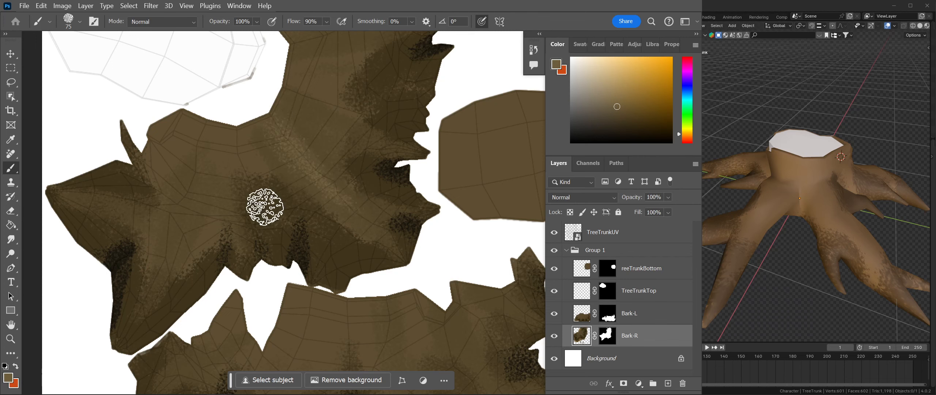
left_click_drag(157, 257, 146, 278)
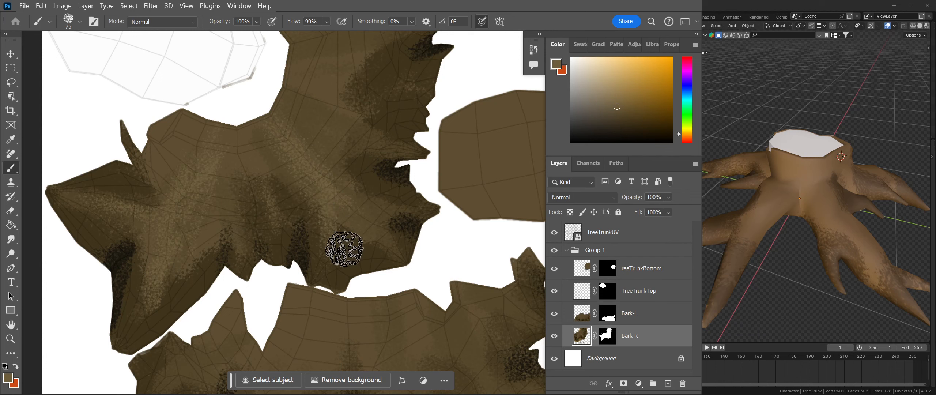
left_click_drag(398, 201, 420, 310)
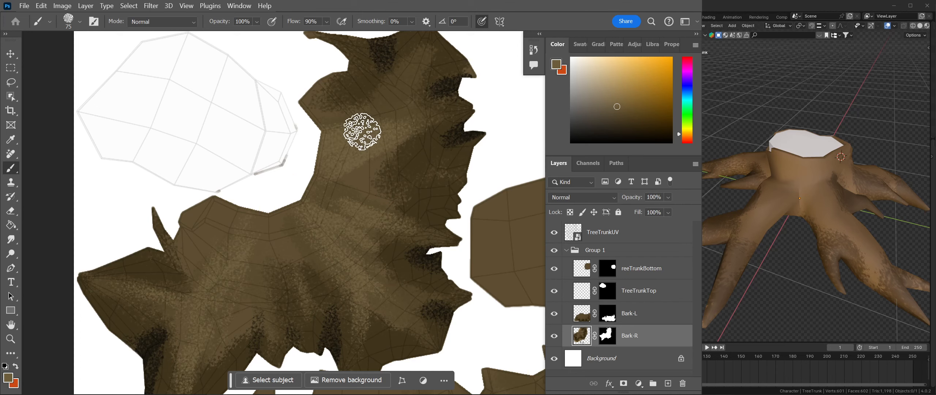
left_click_drag(395, 133, 392, 157)
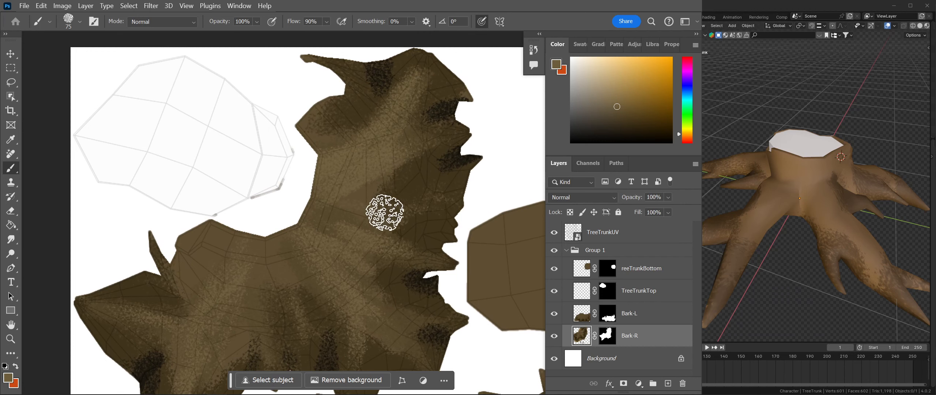
mouse_move(406, 274)
left_mouse_down()
mouse_move(413, 175)
mouse_move(427, 135)
left_mouse_up()
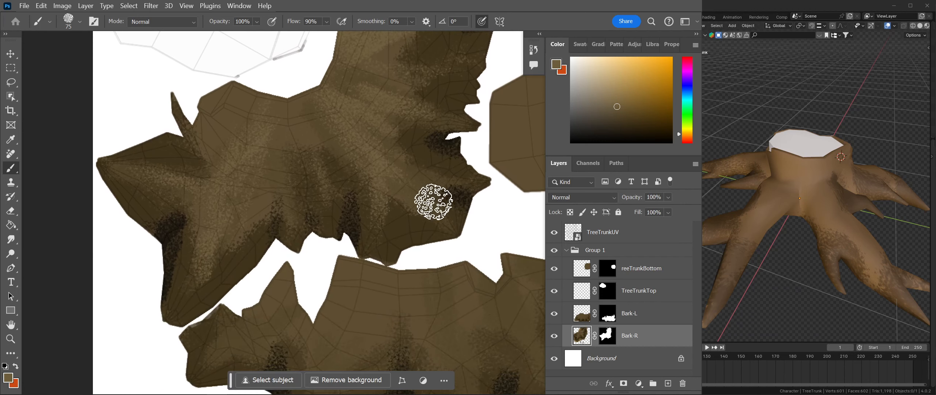
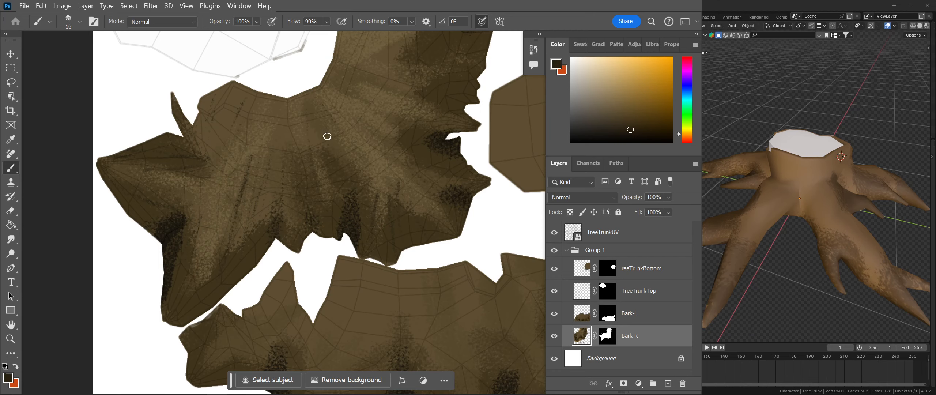
- Paint thin near-black bark grooves with the 16 px brush along the lower roots and across the upper trunk of Bark-R
left_click_drag(369, 203, 356, 236)
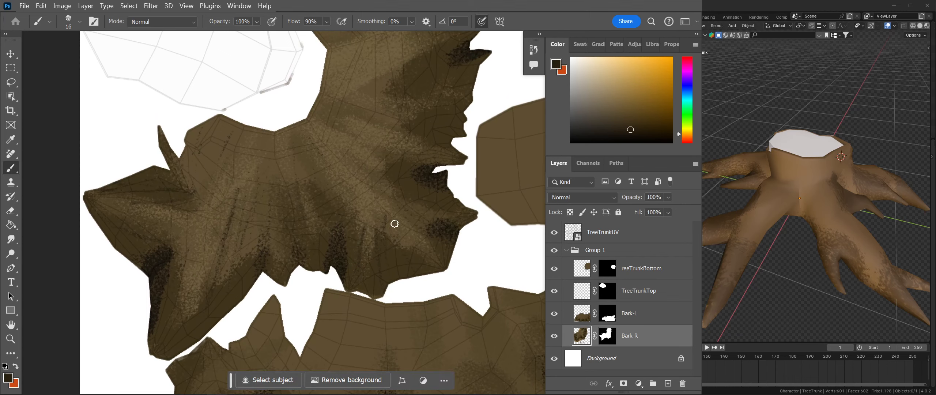
left_click_drag(393, 219, 390, 257)
left_click_drag(331, 129, 401, 92)
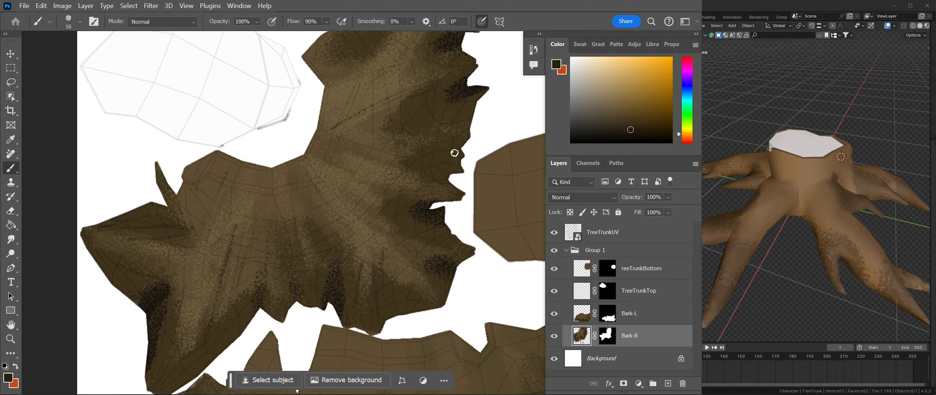
key("ctrl+z")
scroll(417, 121, "up", 3)
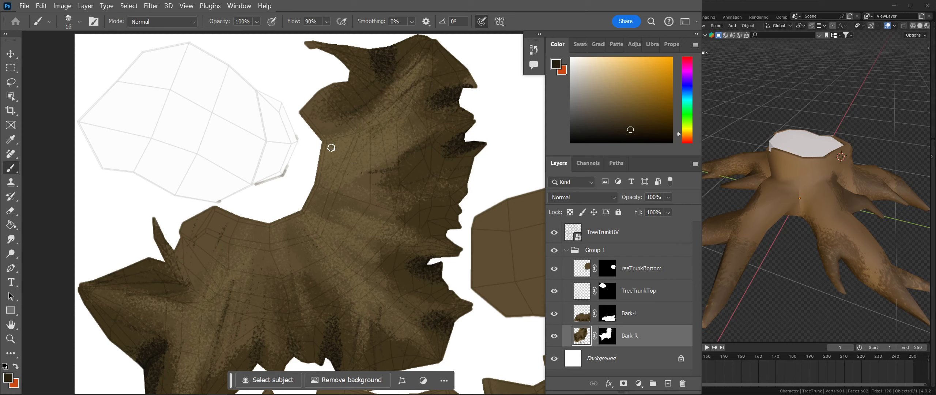
left_click_drag(331, 148, 420, 86)
left_click_drag(367, 147, 398, 129)
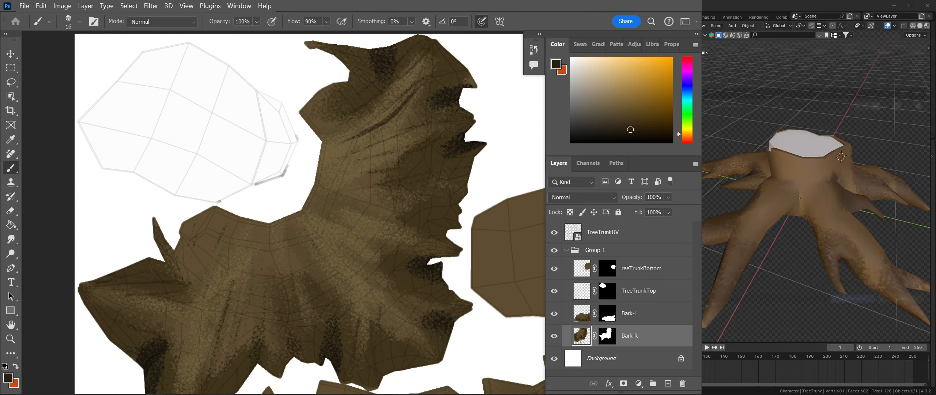
- Switch to Blender and reload the trunk's texture image, and hide the TreeTrunkUV layer in Photoshop
key("alt+o")
key("Return")
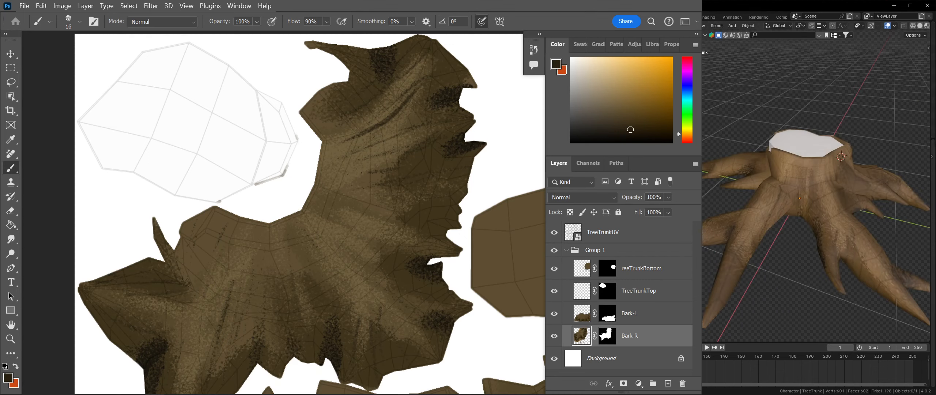
scroll(785, 231, "up", 2)
middle_click_drag(798, 236, 745, 210)
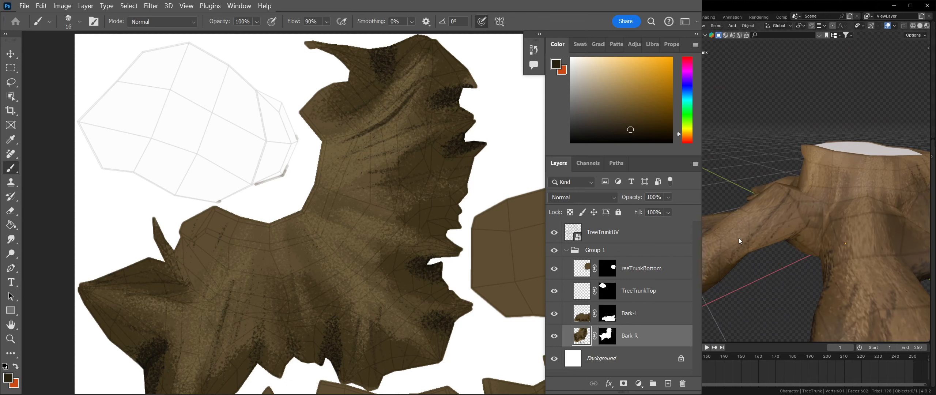
left_click(554, 232)
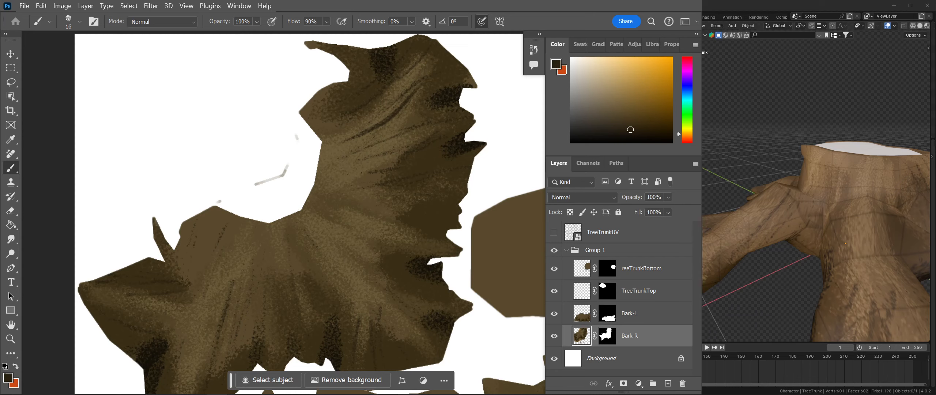
scroll(339, 192, "down", 1)
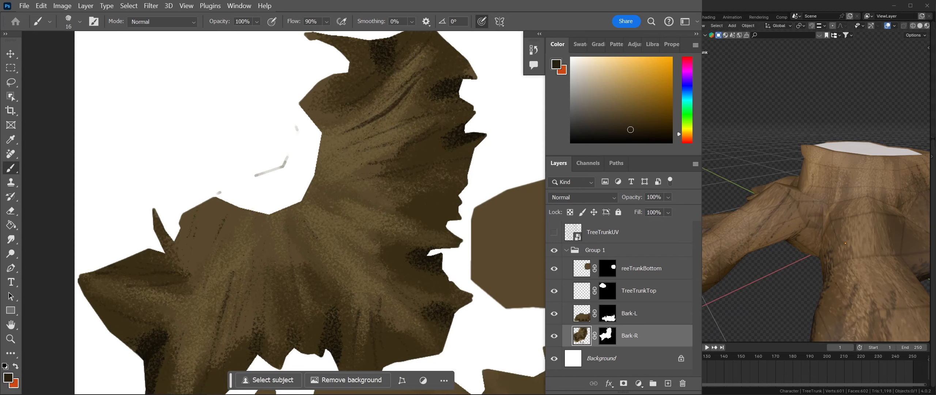
- Select the tree trunk in Blender, expose the properties editor and add a Subdivision Surface modifier
middle_click_drag(763, 233, 813, 251)
left_click(814, 218)
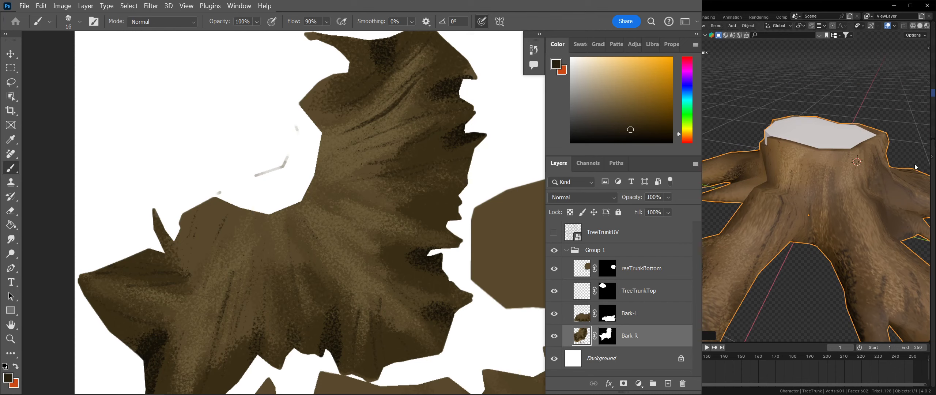
left_click_drag(930, 170, 908, 181)
left_click(896, 180)
scroll(783, 251, "down", 3)
left_click(783, 250)
middle_click_drag(783, 251, 730, 211)
scroll(821, 256, "up", 6)
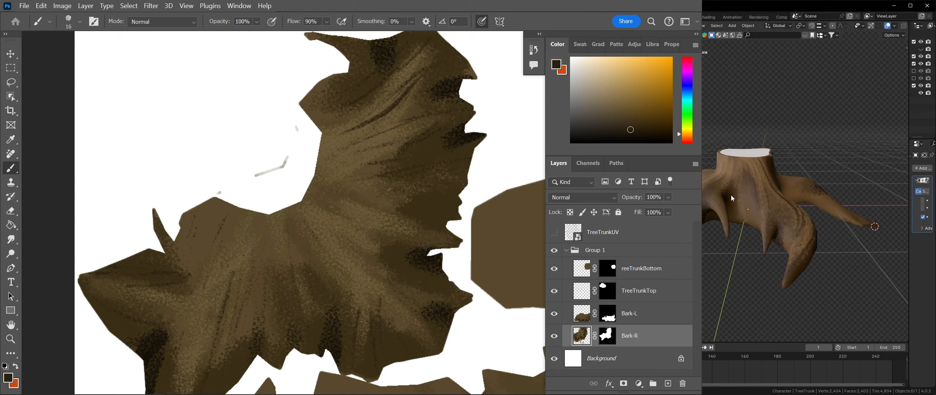
- Pick the faces in the gap between the trunk's front roots in Edit Mode to locate that area, and clear the selection
key("Tab")
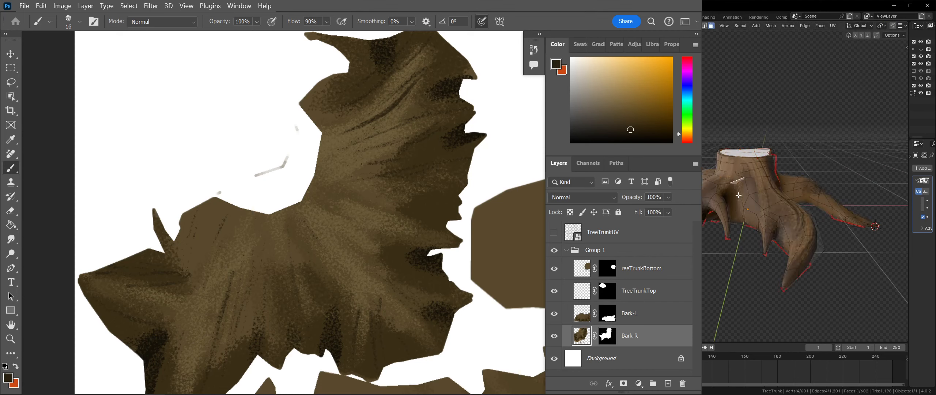
left_click(735, 221, "ctrl")
middle_click_drag(710, 206, 717, 209)
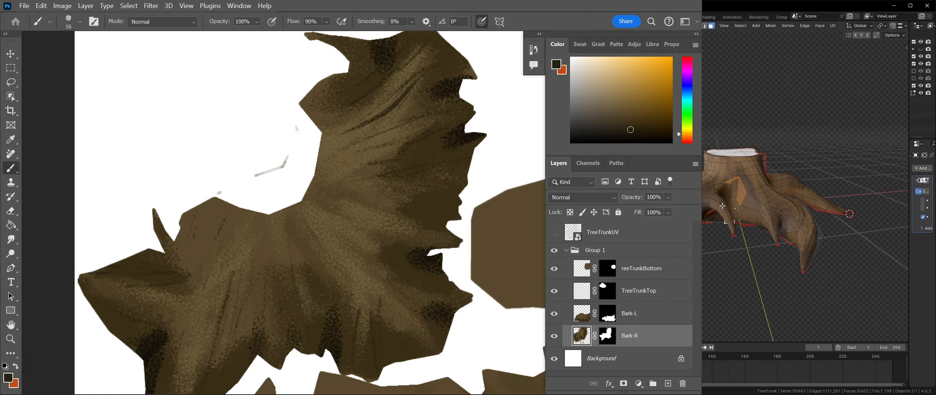
key("alt+a")
- Select Bark-R in Photoshop and paint its right-edge root gap with a darker near-black using a 32 px brush
left_click(590, 316)
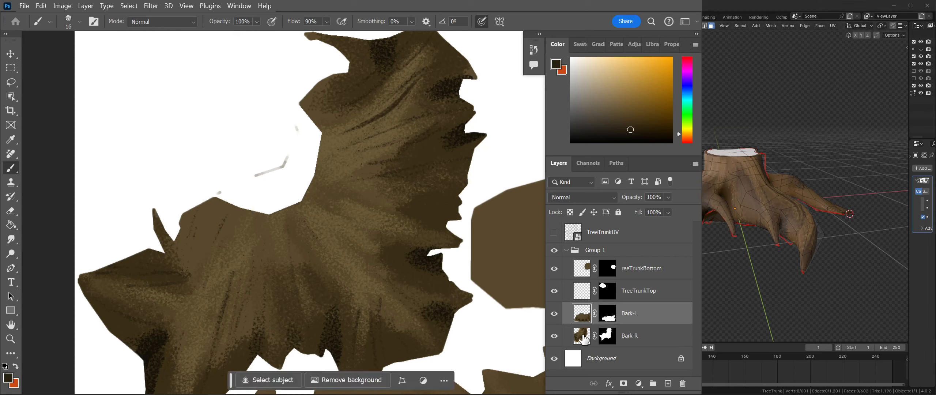
left_click(582, 334)
right_click_drag(436, 242, 442, 266, "alt")
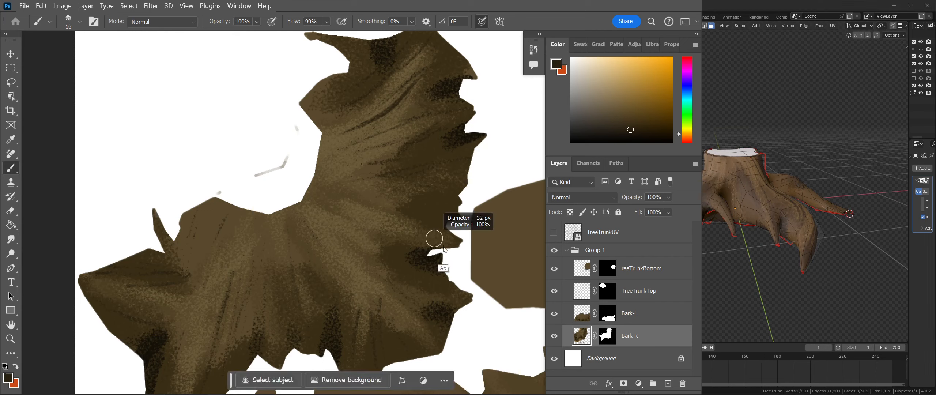
mouse_move(462, 207)
left_mouse_down()
mouse_move(443, 212)
mouse_move(454, 196)
left_mouse_up()
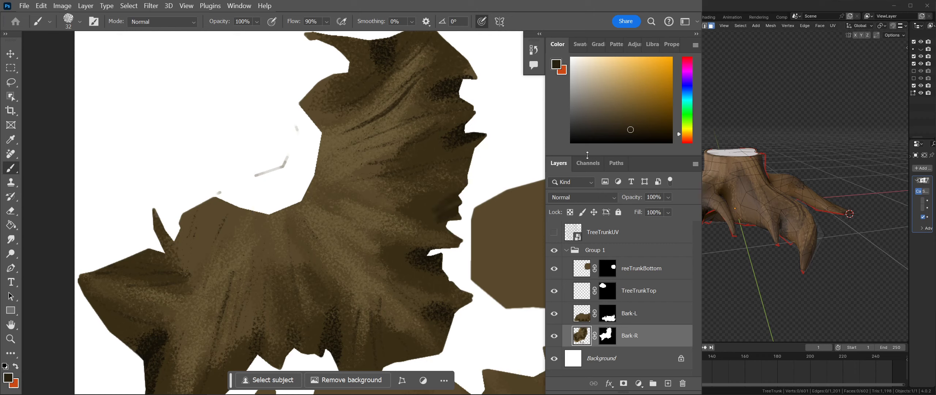
left_click_drag(624, 137, 638, 137)
left_click_drag(420, 212, 454, 193)
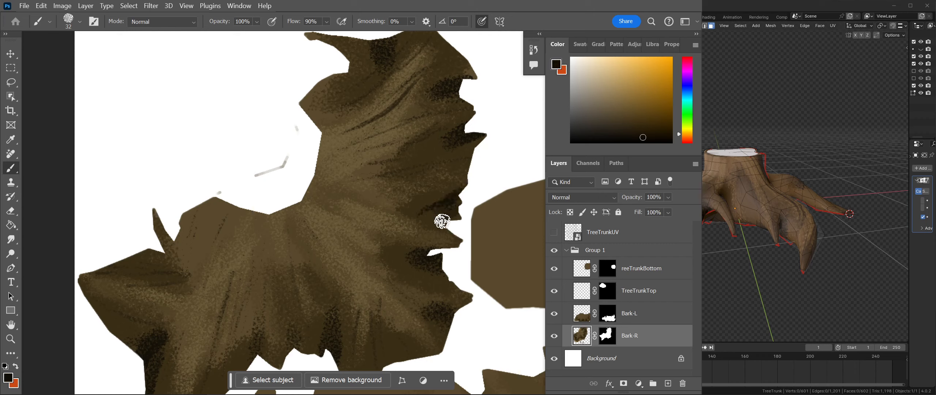
mouse_move(441, 221)
left_mouse_down()
mouse_move(462, 183)
mouse_move(422, 203)
mouse_move(409, 194)
mouse_move(419, 202)
left_mouse_up()
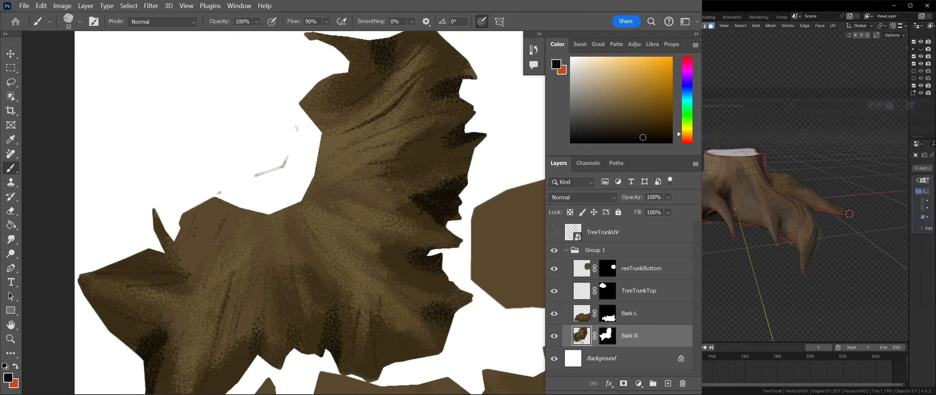
- Return to Object Mode in Blender and examine the painted bark on the roots, trunk side and upper rim up close
scroll(766, 217, "up", 3)
middle_click_drag(766, 217, 735, 198)
middle_click_drag(792, 202, 714, 191)
key("Tab")
scroll(793, 207, "up", 7)
scroll(823, 133, "up", 3)
scroll(791, 199, "up", 3)
middle_click_drag(797, 140, 749, 185)
scroll(738, 204, "up", 2)
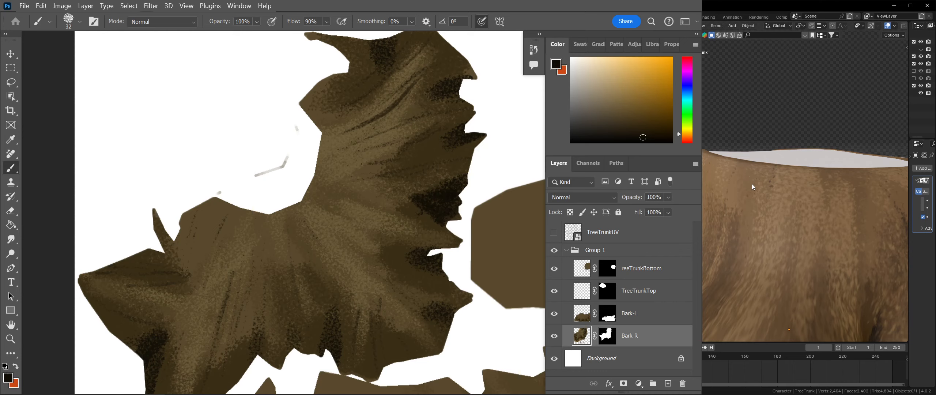
scroll(807, 194, "up", 8)
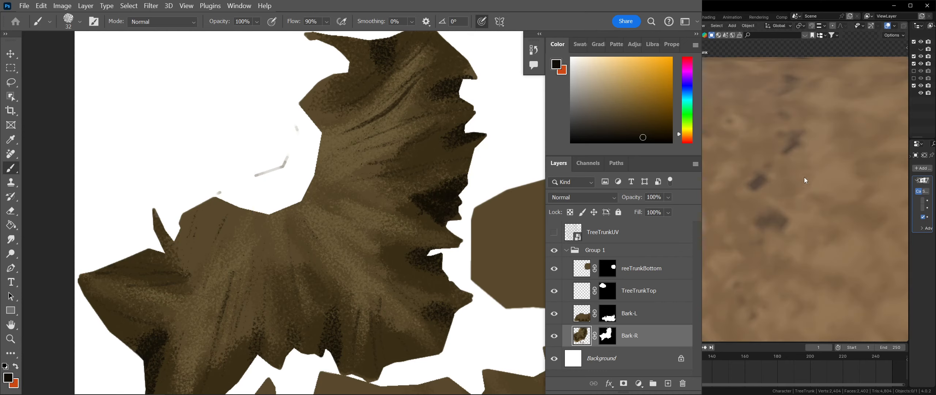
mouse_move(805, 177)
middle_mouse_down()
mouse_move(729, 191)
mouse_move(802, 164)
mouse_move(814, 202)
mouse_move(806, 185)
middle_mouse_up()
scroll(806, 185, "down", 2)
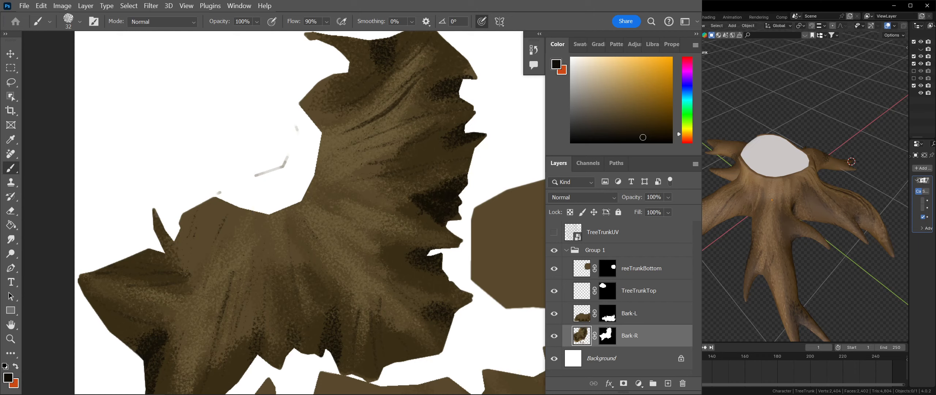
- Apply Shade Smooth to the tree trunk, check its roots from several sides and save Nature.blend
right_click(788, 202)
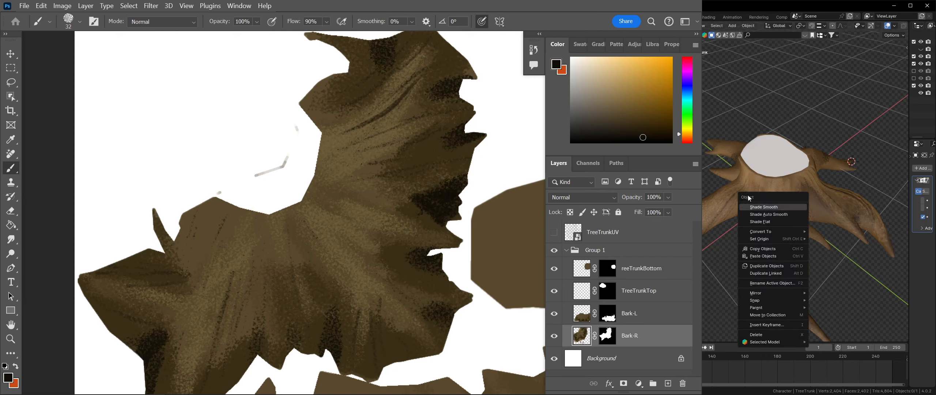
middle_click_drag(823, 241, 719, 248)
scroll(770, 285, "up", 3)
middle_click_drag(771, 285, 795, 286)
scroll(718, 259, "down", 5)
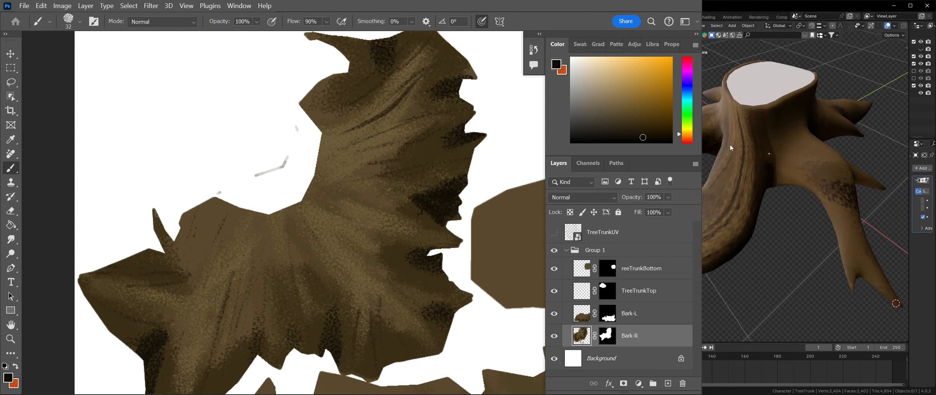
middle_click_drag(729, 145, 723, 177)
key("ctrl+s")
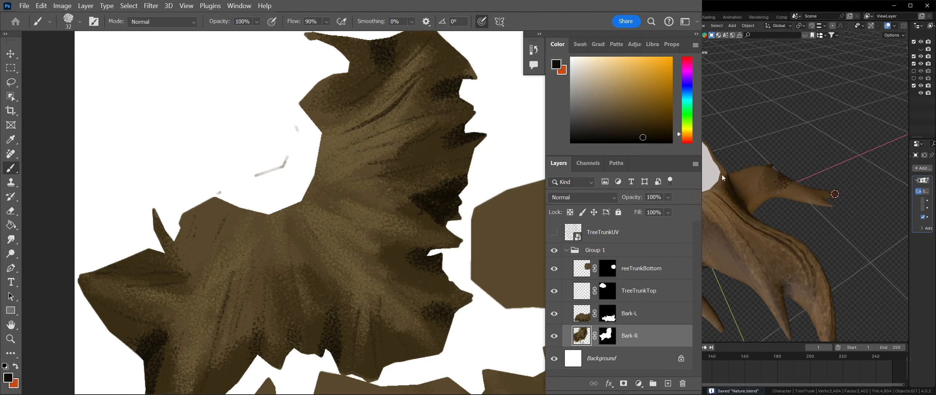
left_click(435, 309)
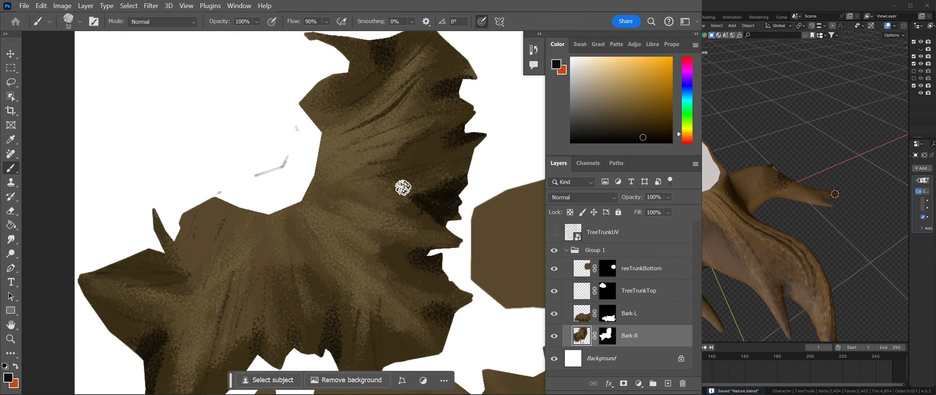
left_click_drag(460, 313, 433, 209)
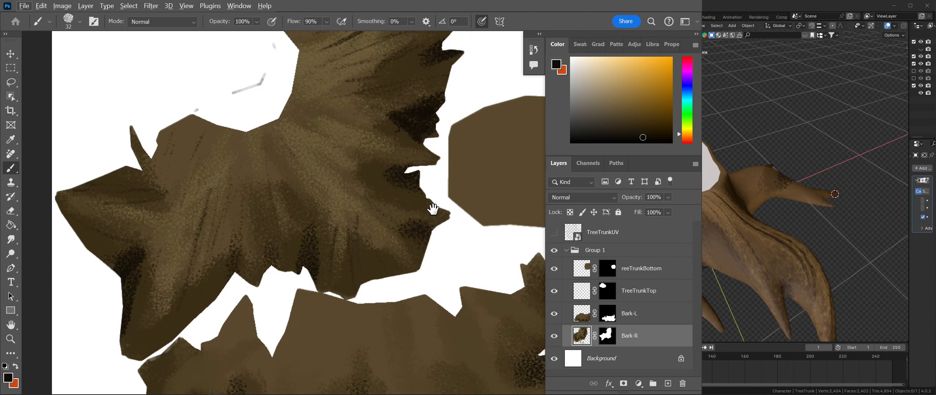
right_click_drag(434, 277, 426, 266, "alt")
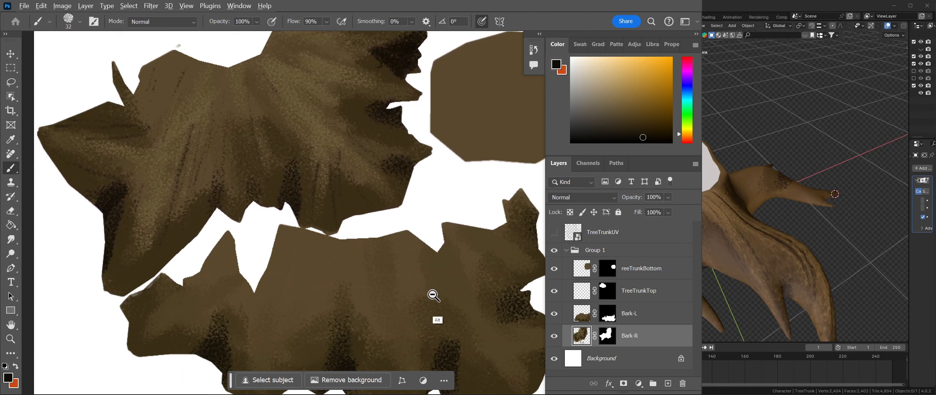
mouse_move(433, 294)
left_mouse_down("alt")
mouse_move(440, 284)
mouse_move(443, 301)
mouse_move(435, 280)
mouse_move(437, 292)
left_mouse_up("alt")
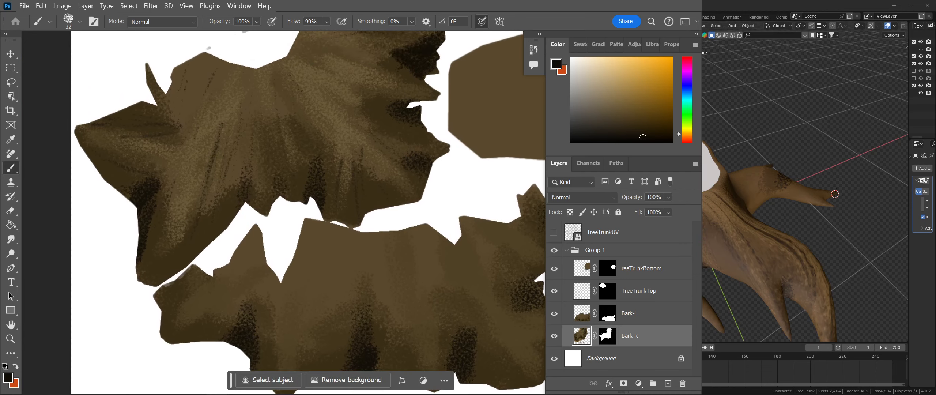
- Pick the faces along the large root's upper ridge in Blender's Edit Mode to identify them, and return to Object Mode
left_click(776, 255)
key("Tab")
left_click(780, 254)
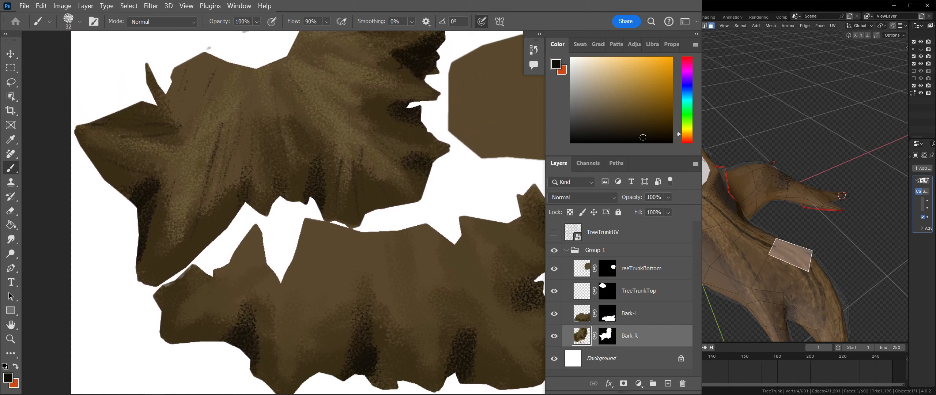
left_click(758, 239, "shift")
left_click(742, 222, "shift")
left_click(821, 282, "shift")
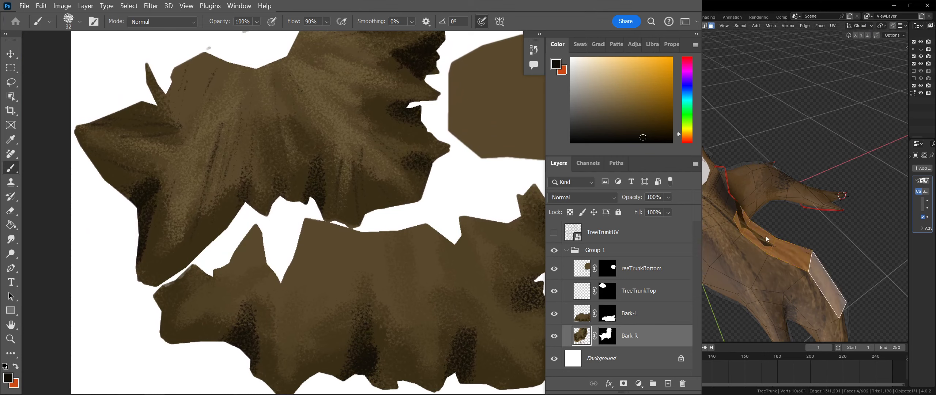
key("Tab")
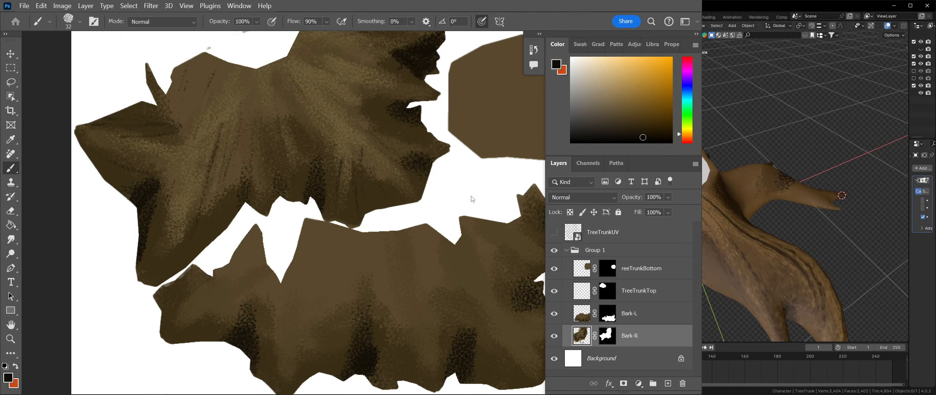
- Show the TreeTrunkUV wireframe layer in Photoshop and set its opacity to 34% to examine the upper part of Bark-R
left_click_drag(412, 177, 407, 318)
left_click(554, 232)
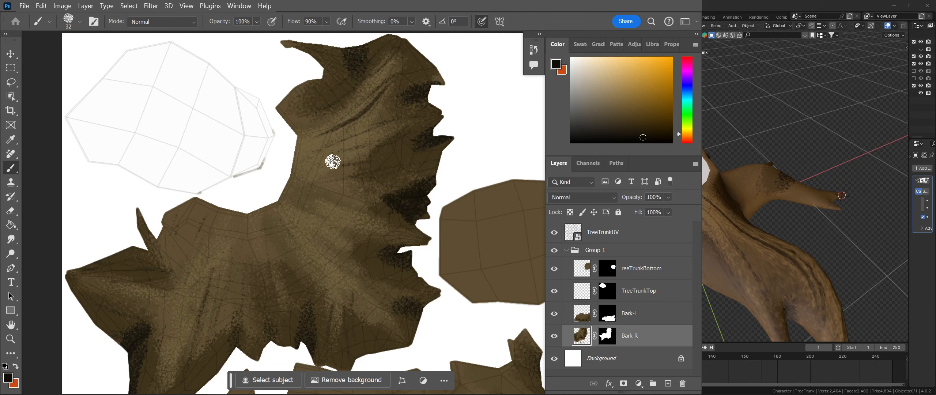
left_click(610, 232)
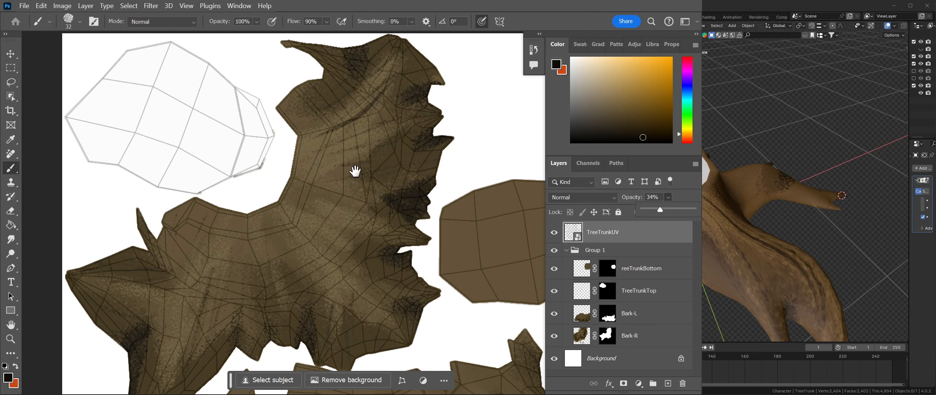
left_click_drag(355, 171, 378, 258)
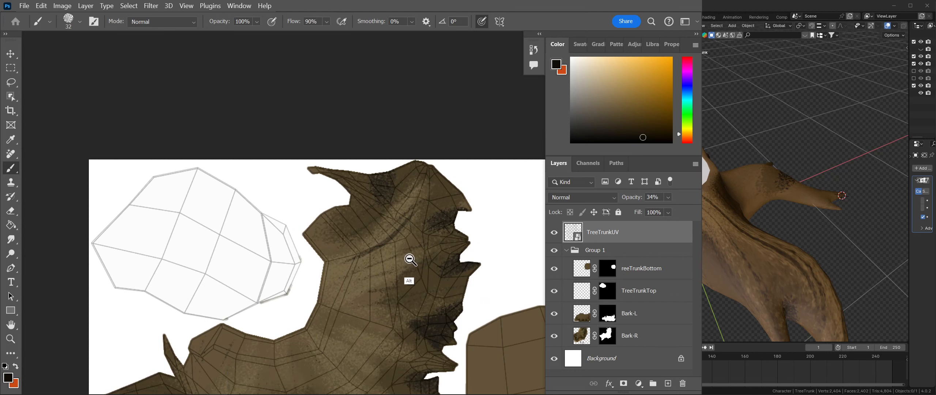
scroll(423, 267, "up", 2, "alt")
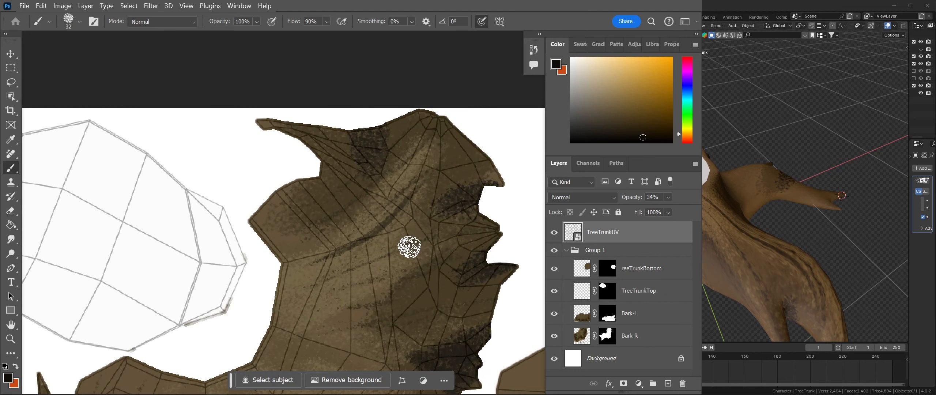
- Hide the TreeTrunkUV layer and sample a dark brown from the shaded bark beside the near-black patch in upper Bark-R
left_click(555, 232)
key("i")
left_click(353, 169)
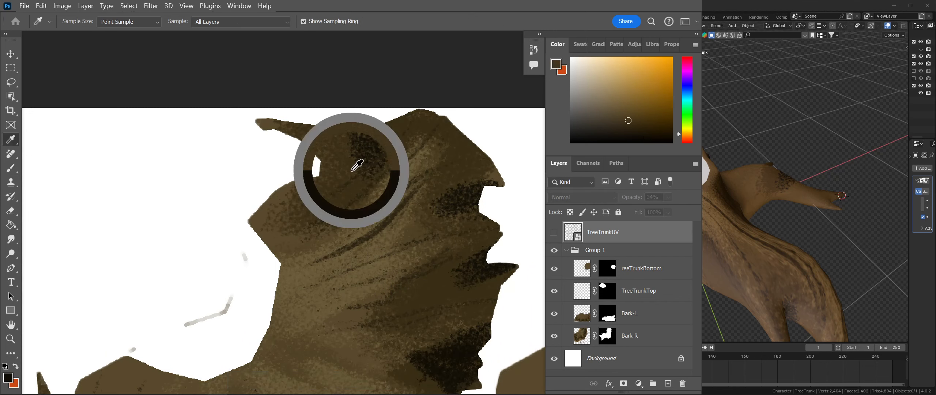
key("b")
left_click(372, 181)
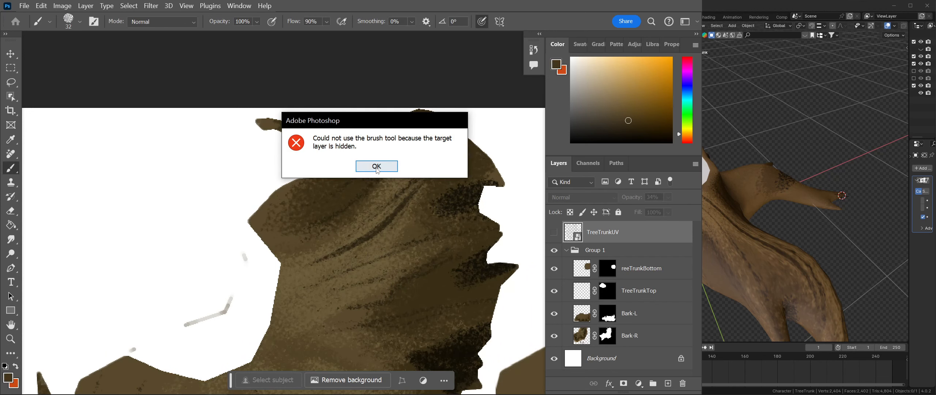
key("Return")
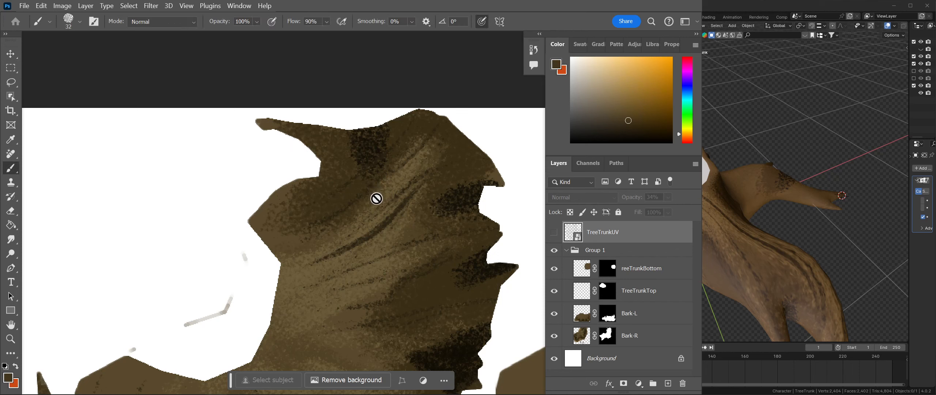
right_click_drag(377, 198, 392, 209, "alt")
- On the Bark-R layer, paint over the near-black patch at the upper edge with the sampled dark brown, undoing surplus strokes
left_click(588, 338)
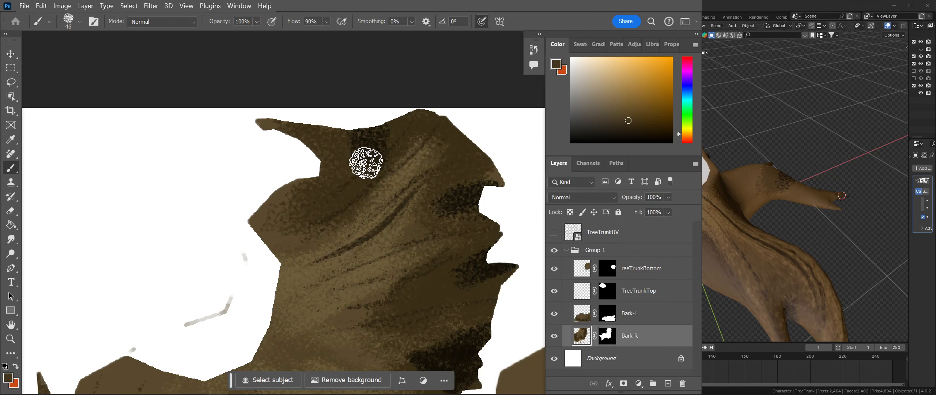
mouse_move(416, 140)
left_mouse_down()
mouse_move(366, 150)
mouse_move(382, 132)
mouse_move(360, 167)
mouse_move(378, 150)
mouse_move(368, 171)
mouse_move(386, 188)
mouse_move(403, 136)
left_mouse_up()
key("ctrl+z")
key("ctrl+z")
key("ctrl+z")
key("ctrl+z")
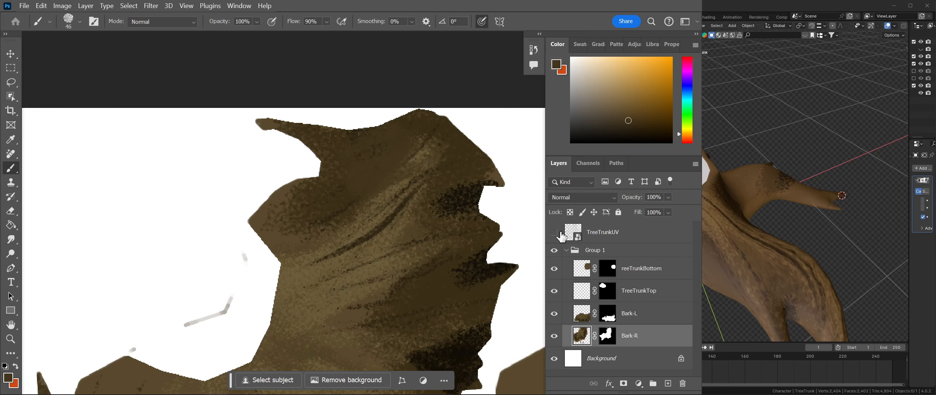
- Show the TreeTrunkUV wireframe and draw thin near-black bark grooves with a size 7 brush along the upper roots of Bark-R
left_click(555, 232)
left_click(633, 136)
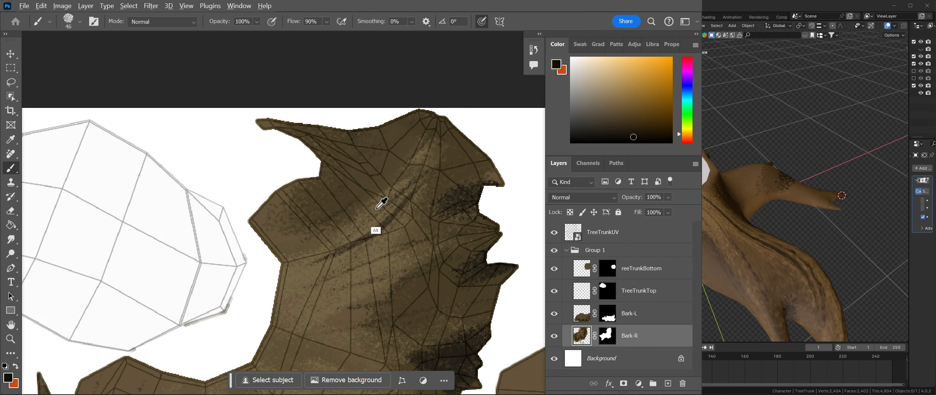
right_click_drag(376, 207, 360, 208, "alt")
right_click_drag(412, 157, 405, 155, "alt")
right_click_drag(372, 178, 364, 192, "alt")
key("ctrl+z")
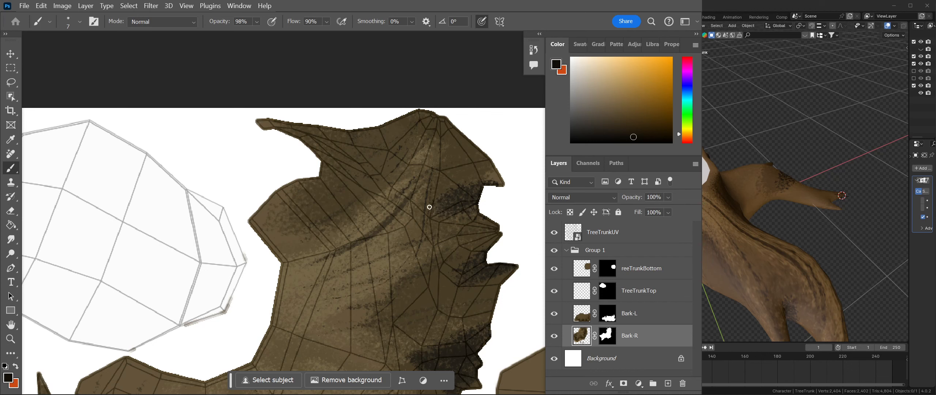
- Draw more thin near-black grooves through the middle of Bark-R, following the wireframe toward the root tips
scroll(474, 278, "down", 3)
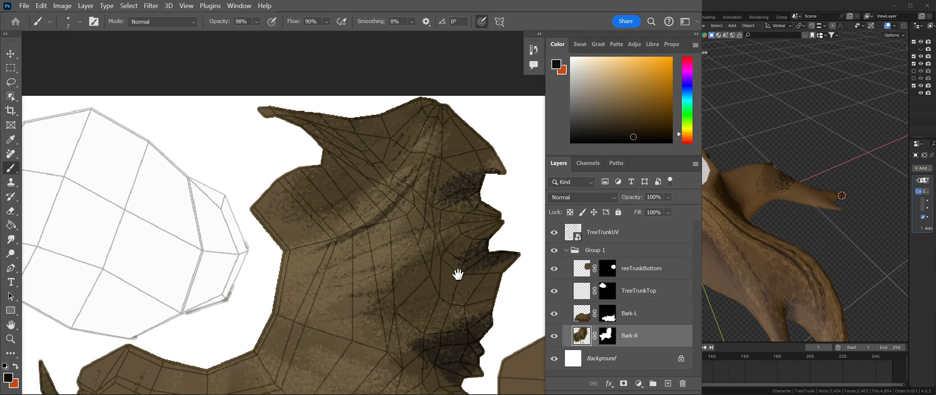
scroll(498, 313, "down", 4)
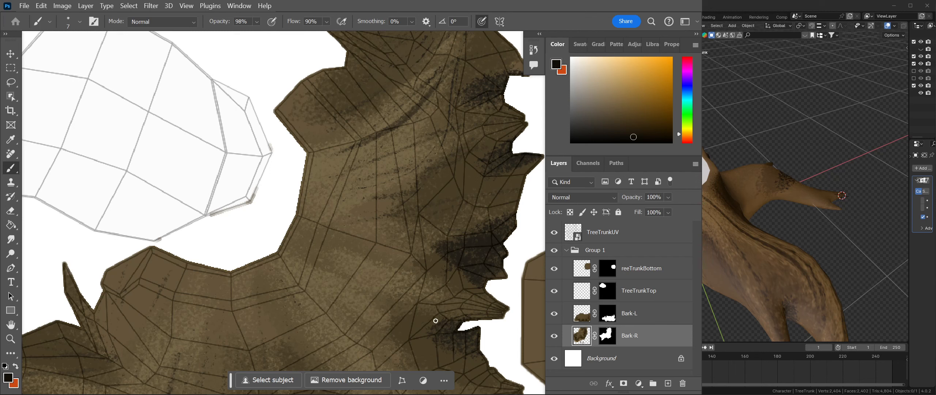
left_click_drag(392, 315, 354, 281)
left_click_drag(375, 263, 418, 97)
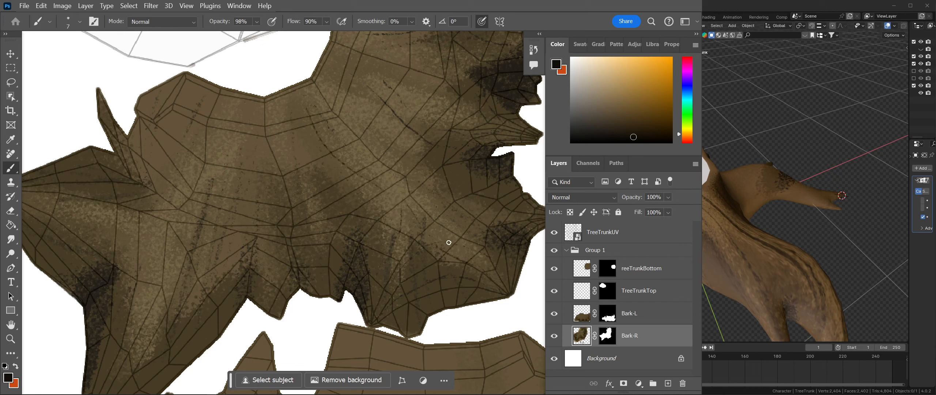
- Add long thin near-black grooves running from the trunk rim down into the lower-left roots of Bark-R
left_click_drag(293, 285, 349, 230)
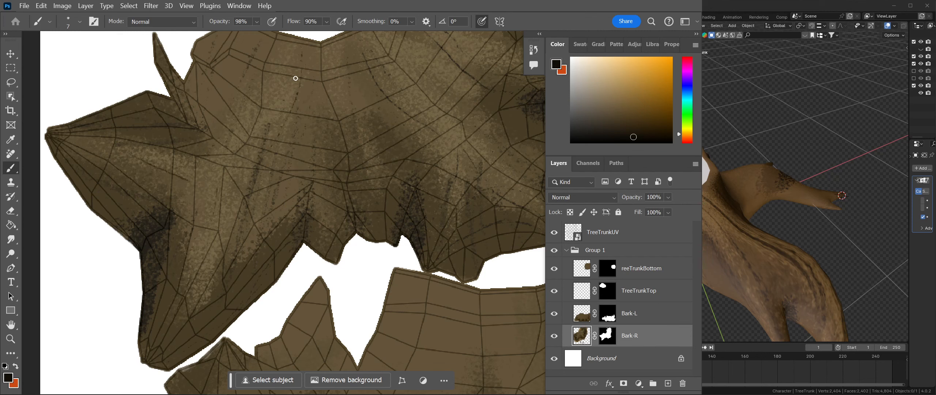
left_click_drag(295, 79, 210, 254)
mouse_move(236, 203)
left_mouse_down()
mouse_move(293, 156)
mouse_move(288, 68)
left_mouse_up()
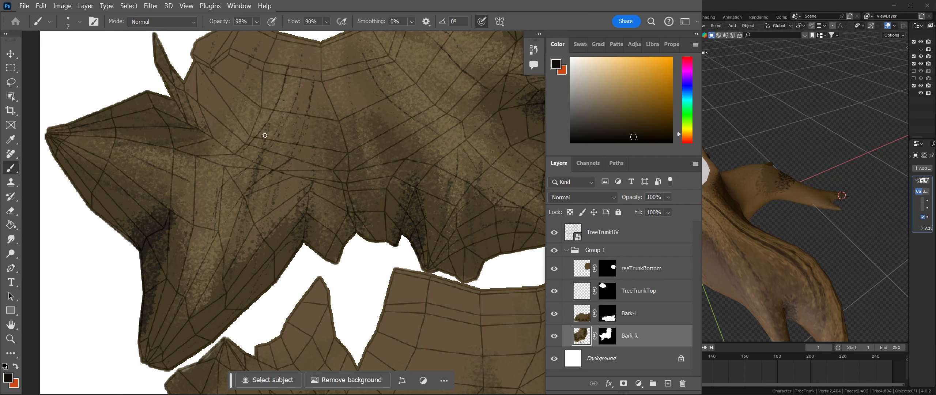
left_click_drag(242, 134, 266, 158)
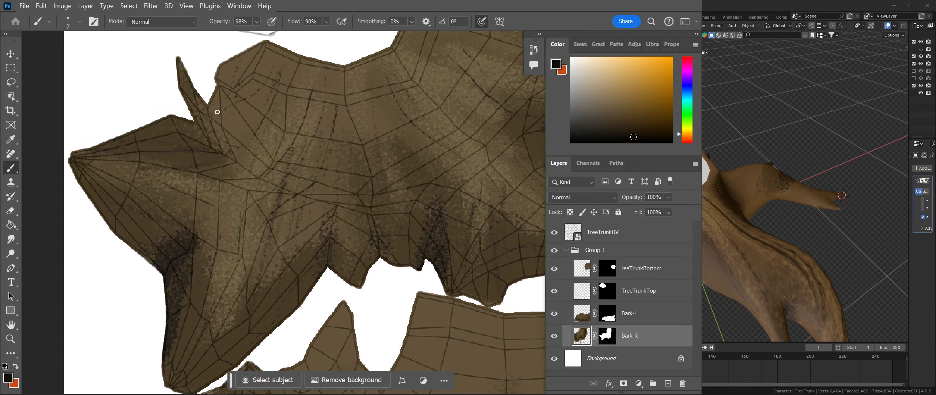
scroll(359, 236, "up", 2)
scroll(328, 259, "right", 2)
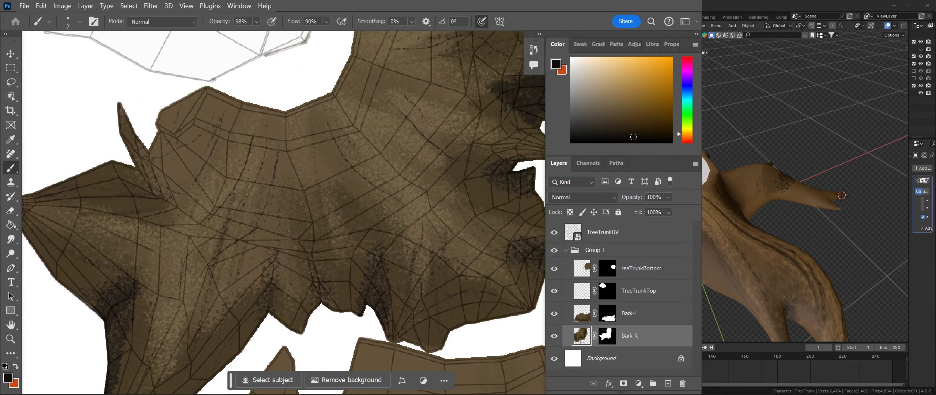
- Switch to Blender and reload the tree trunk's texture image to check the new grooves
key("alt+Tab")
key("Return")
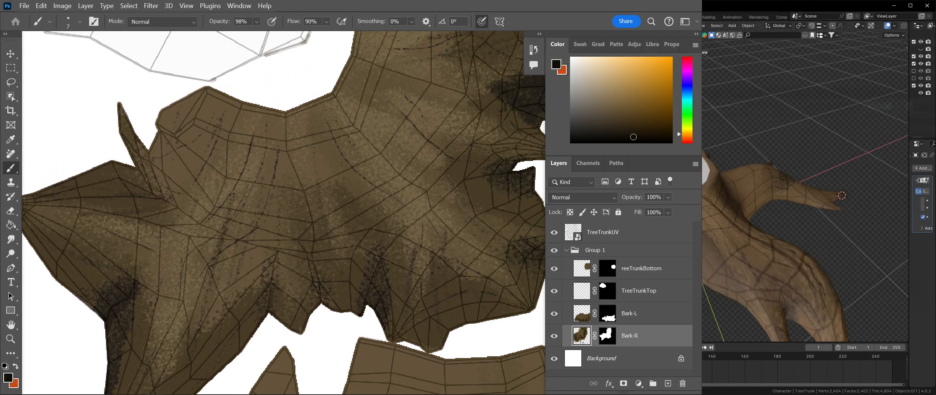
scroll(764, 179, "up", 1)
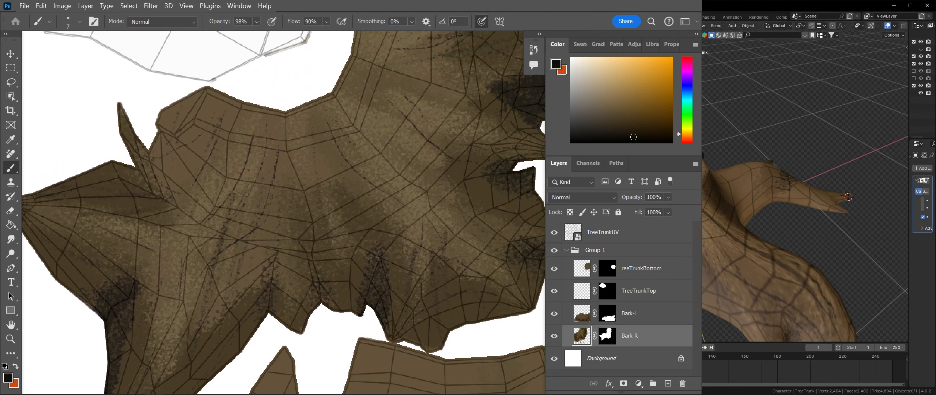
- Hide the TreeTrunkUV layer in Photoshop, and reload the texture in Blender to check the grooves from several sides
left_click(555, 232)
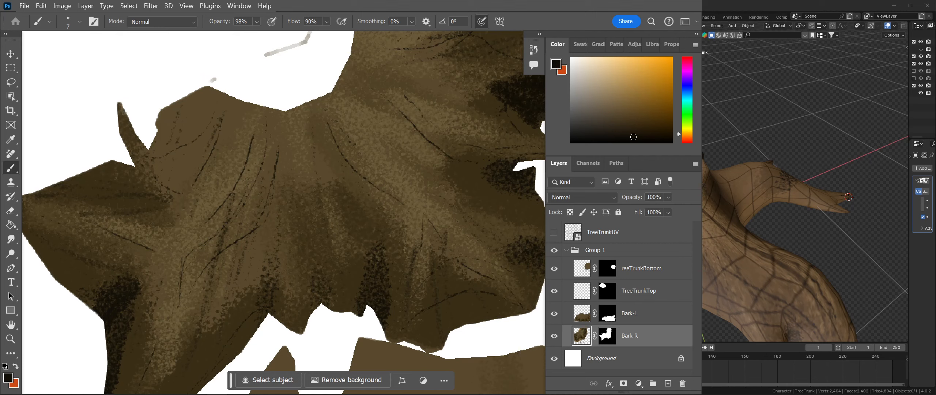
key("alt+Tab")
key("alt+o")
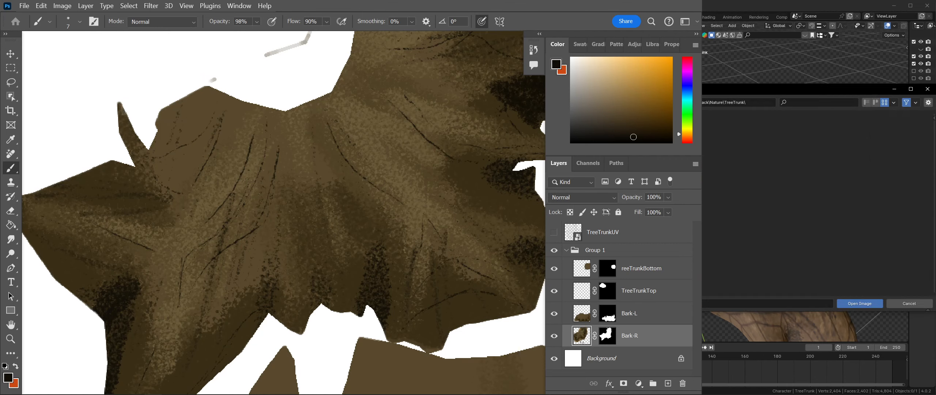
key("Return")
scroll(718, 205, "down", 3)
middle_click_drag(730, 233, 721, 311, "shift")
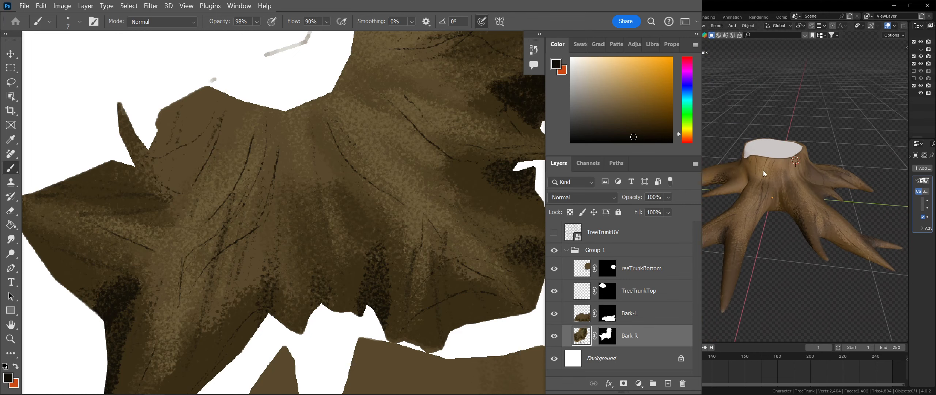
middle_click_drag(764, 171, 715, 228)
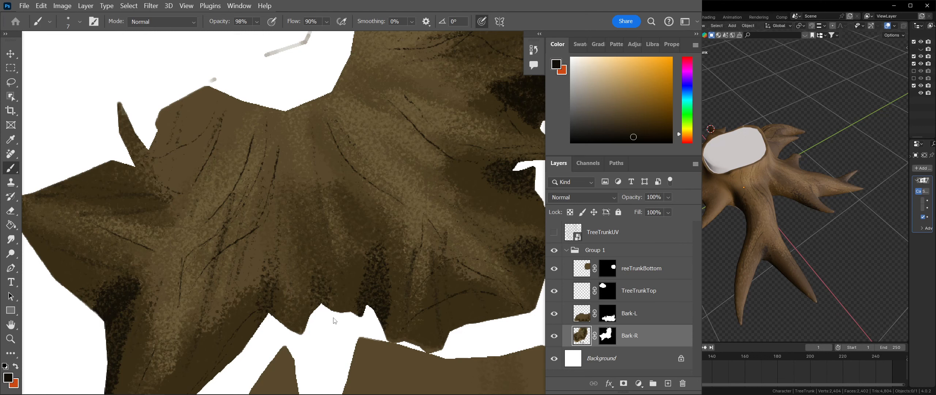
- Return to Photoshop and sample a mid brown to paint over the heavy dark groove in the upper part of Bark-R
left_click(350, 327)
left_click_drag(372, 265, 307, 390)
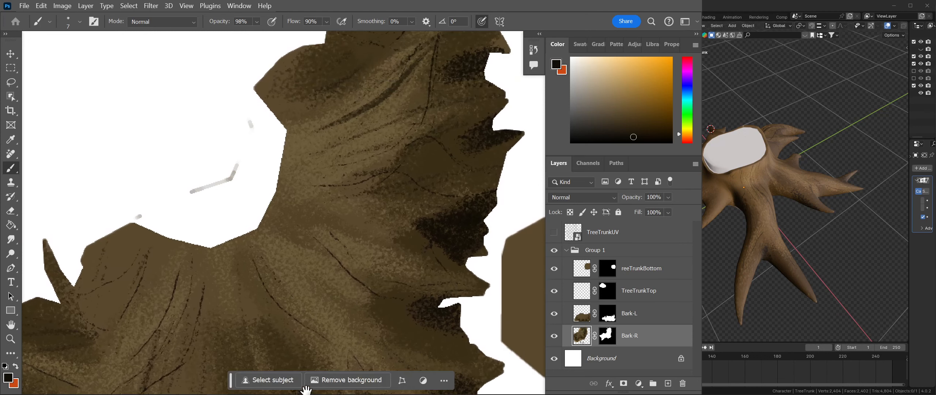
mouse_move(335, 291)
left_mouse_down()
mouse_move(324, 340)
mouse_move(326, 331)
left_mouse_up()
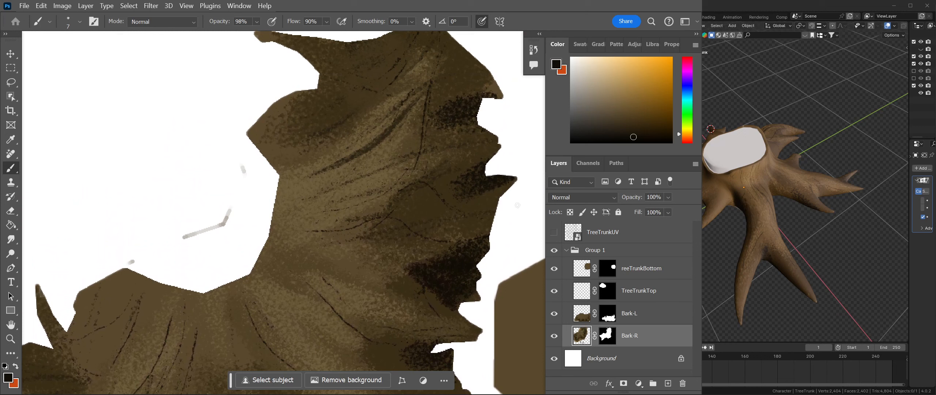
left_click(554, 233)
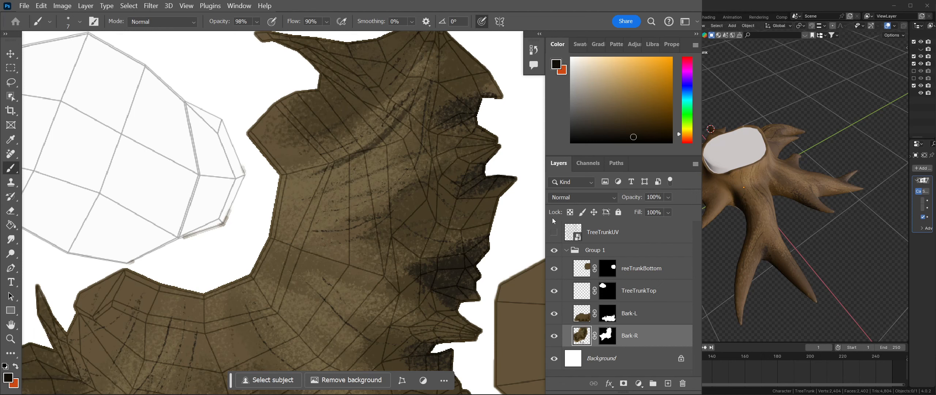
left_click(554, 232)
key("i")
left_click(367, 159)
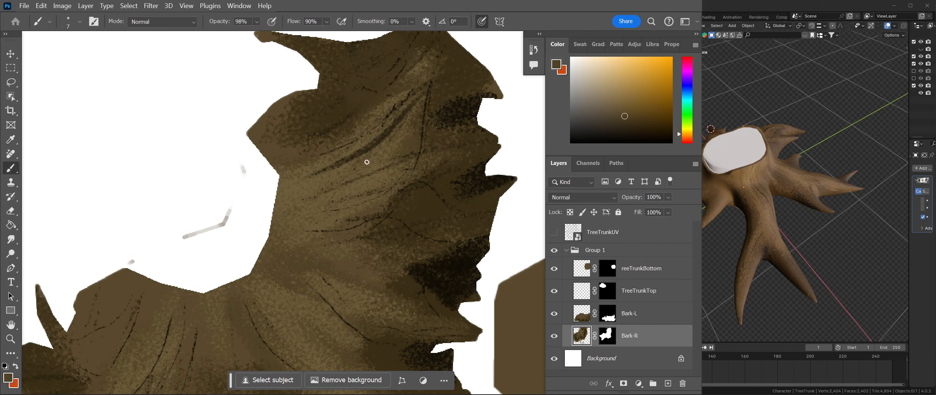
right_click_drag(358, 162, 373, 166, "alt")
mouse_move(358, 162)
left_mouse_down()
mouse_move(347, 159)
mouse_move(368, 144)
left_mouse_up()
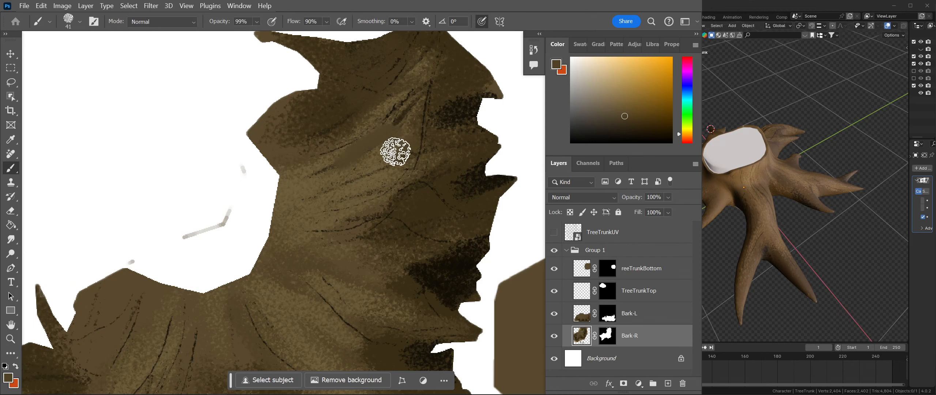
key("u")
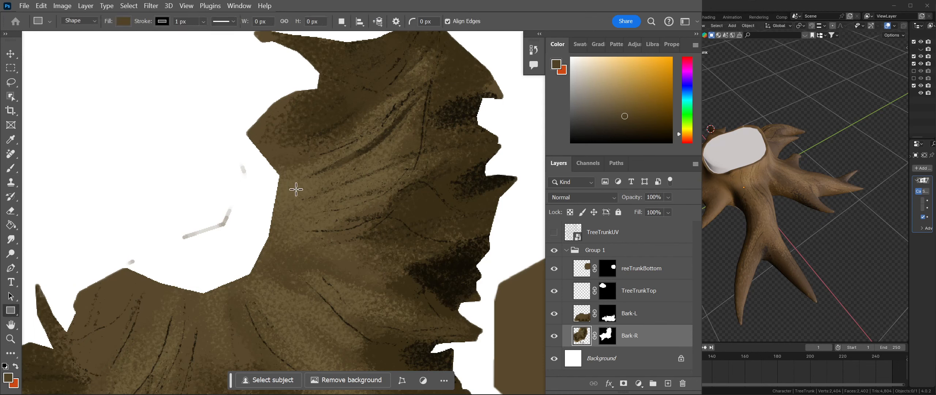
key("b")
- Sample a lighter brown near the trunk rim and blend it over the remaining heavy groove with a size 41 brush
left_click(306, 188, "alt")
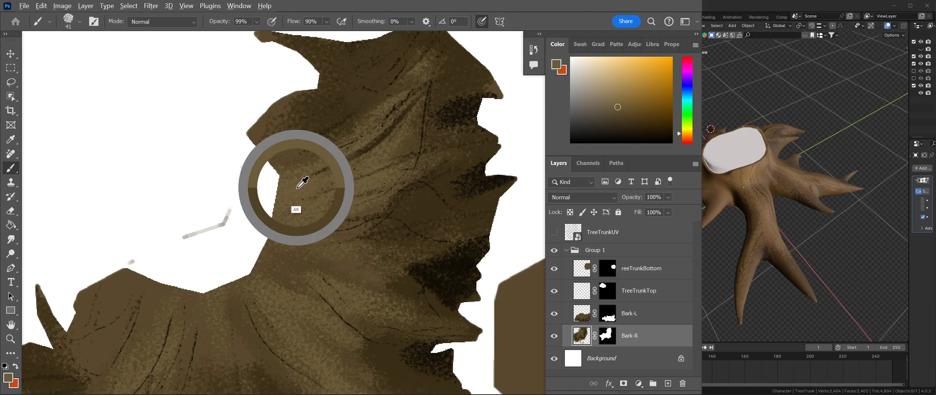
mouse_move(368, 149)
left_mouse_down()
mouse_move(359, 154)
mouse_move(408, 109)
left_mouse_up()
key("ctrl+z")
key("ctrl+z")
mouse_move(344, 159)
left_mouse_down()
mouse_move(403, 123)
mouse_move(414, 102)
left_mouse_up()
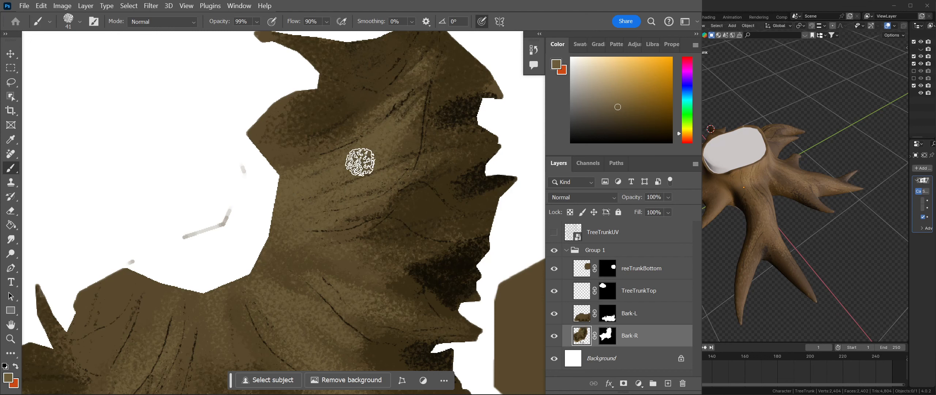
- Select the Bark-L layer and paint a light brown highlight on its lower-left root with a size 46 brush
left_click_drag(362, 355, 376, 260)
left_click_drag(364, 324, 378, 250)
right_click(377, 252)
left_click(355, 313)
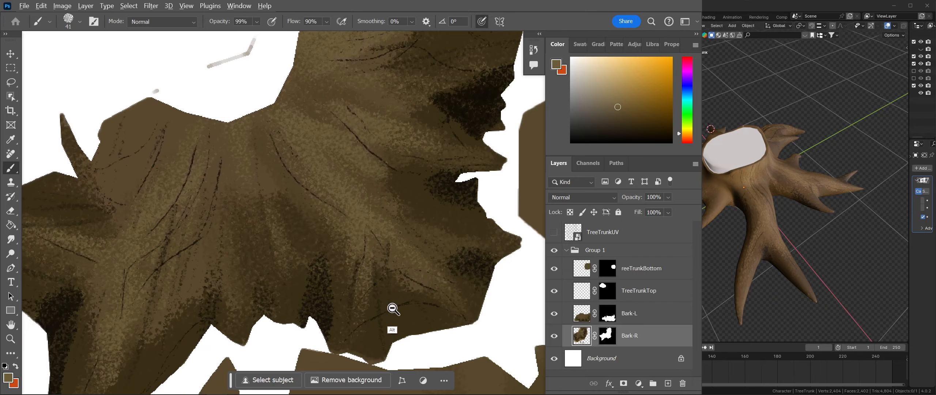
left_click(392, 297, "alt")
left_click_drag(410, 318, 411, 198)
left_click(585, 320)
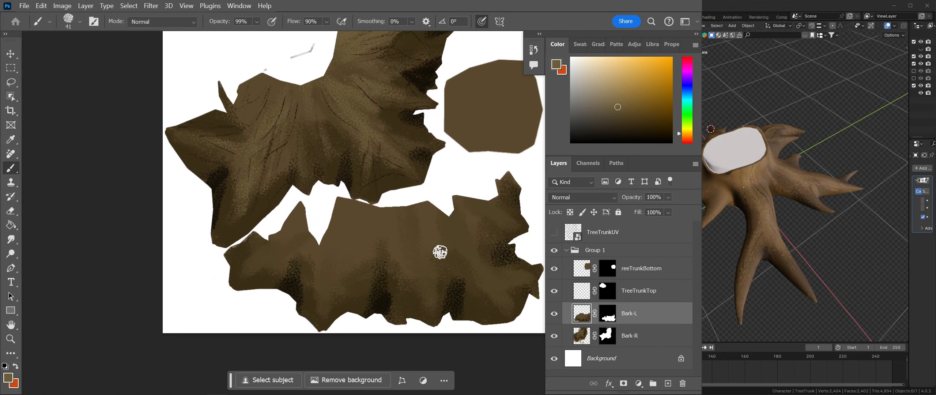
right_click_drag(348, 284, 357, 291, "alt")
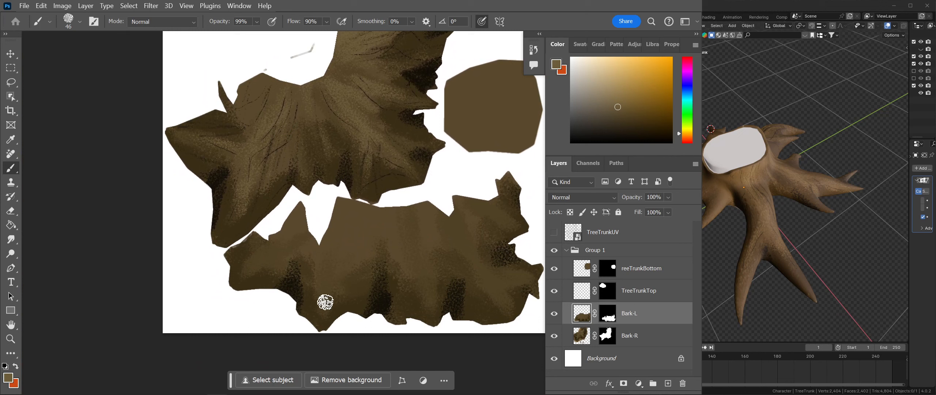
- Show the TreeTrunkUV wireframe and paint light brown highlights across Bark-L's root ridges and upper area at 100% brush opacity
left_click(554, 232)
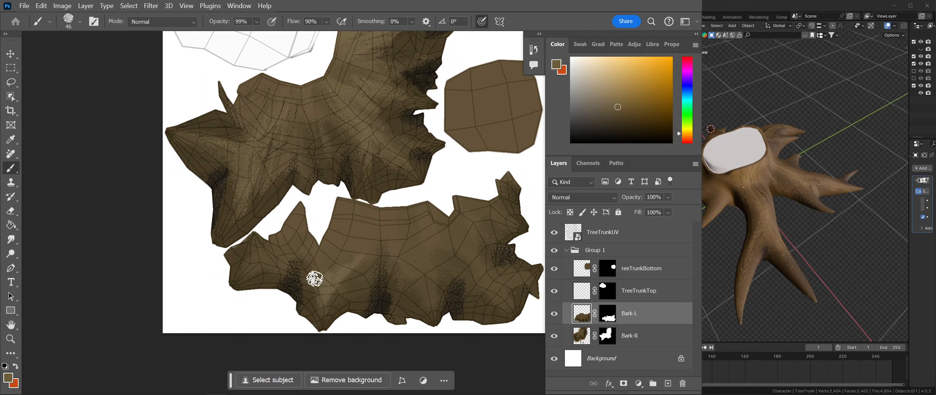
key("0")
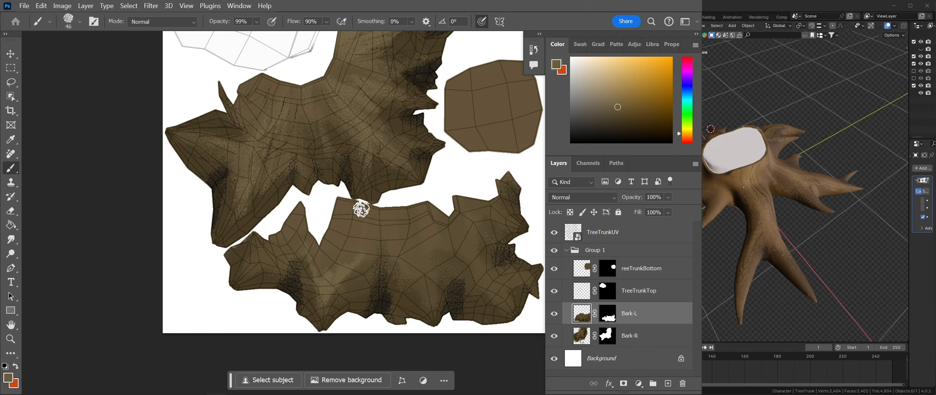
right_click_drag(366, 246, 372, 246, "alt")
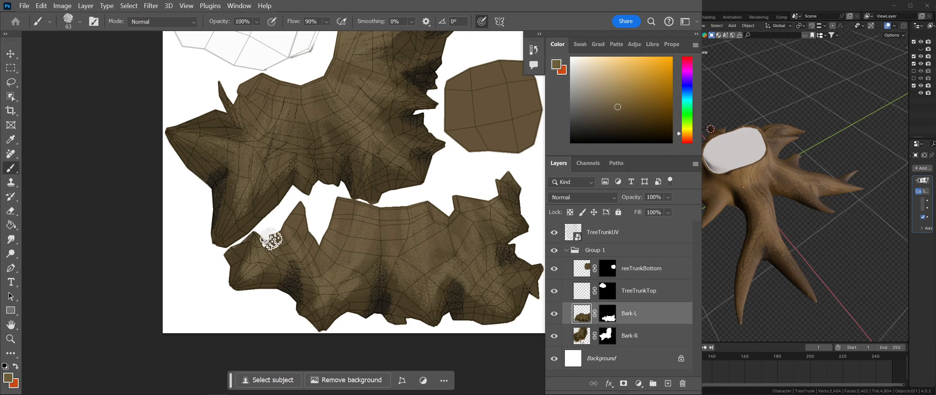
mouse_move(289, 265)
left_mouse_down()
mouse_move(328, 282)
mouse_move(309, 305)
mouse_move(334, 261)
mouse_move(356, 267)
left_mouse_up()
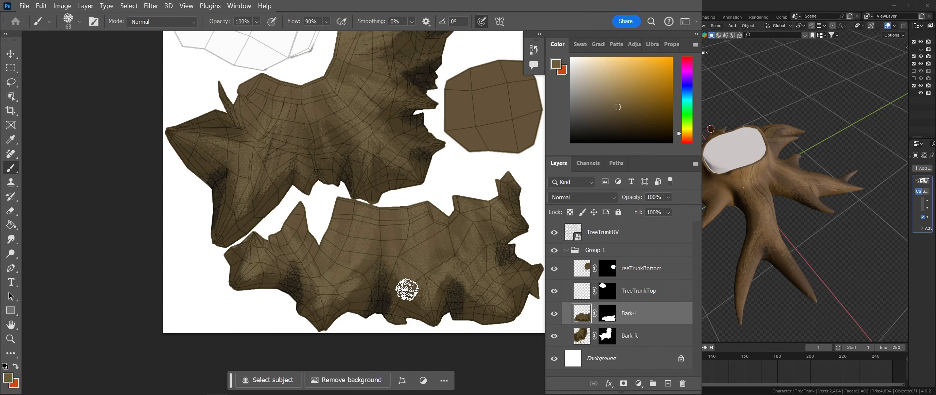
- Paint thin, very dark brown bark grooves across Bark-L with a size 11 brush
mouse_move(403, 291)
right_mouse_down("alt")
mouse_move(395, 315)
mouse_move(375, 310)
right_mouse_up("alt")
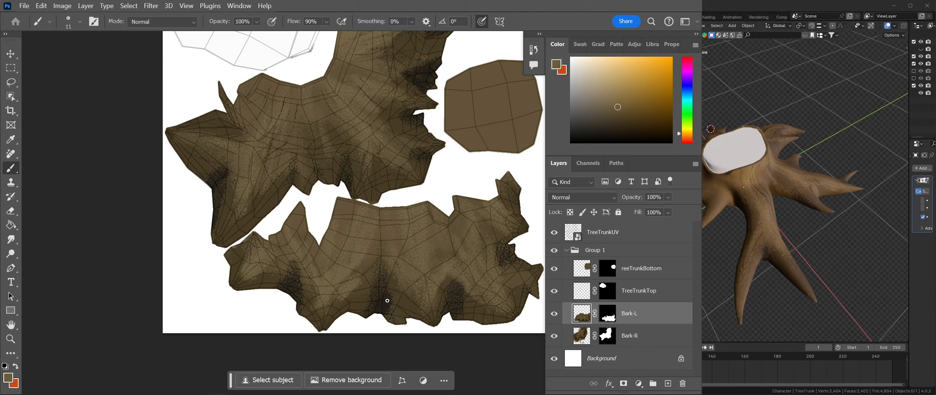
left_click(626, 133)
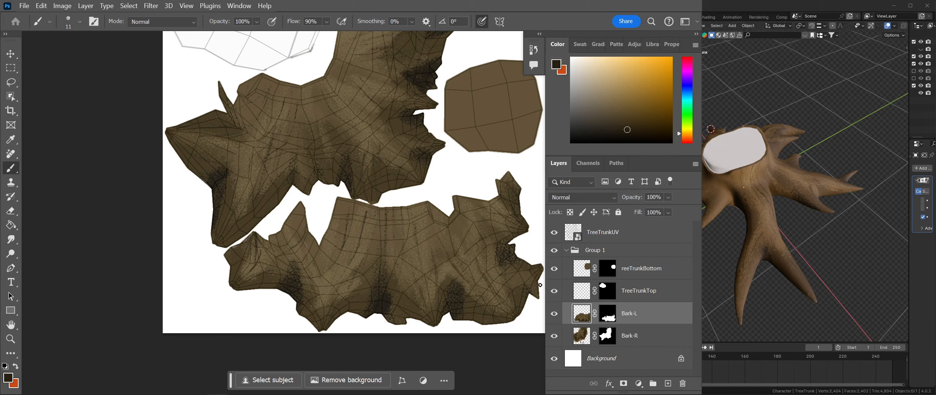
- Toggle the visibility of the reeTrunkBottom, TreeTrunkTop and Bark-L layers off and back on, and hide the TreeTrunkUV wireframe
left_click_drag(545, 265, 522, 306)
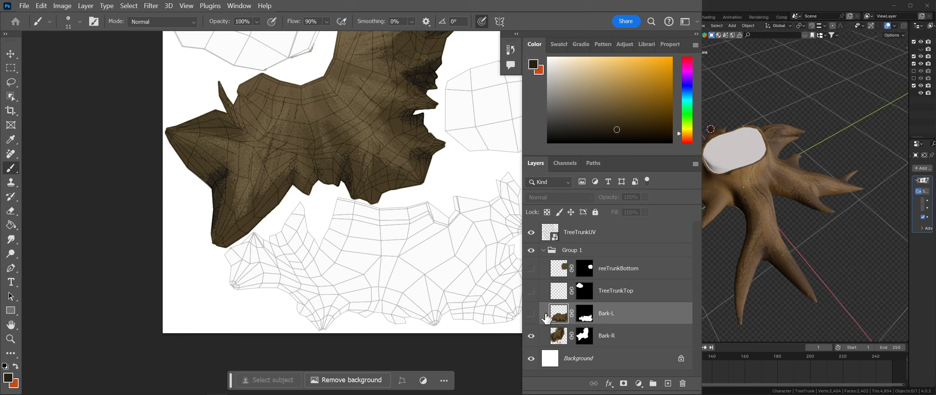
left_click_drag(531, 268, 572, 323)
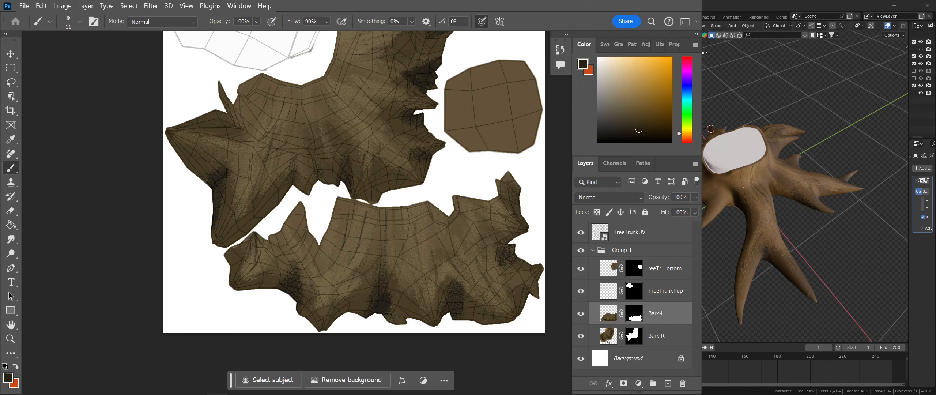
key("alt+Tab")
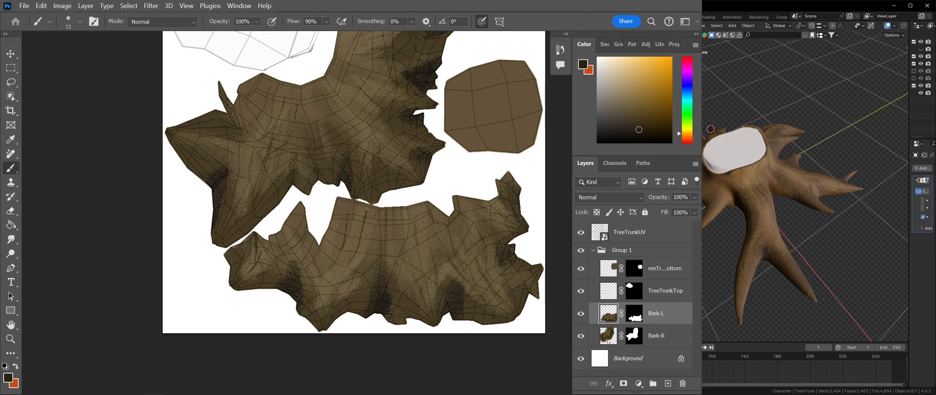
left_click(581, 234)
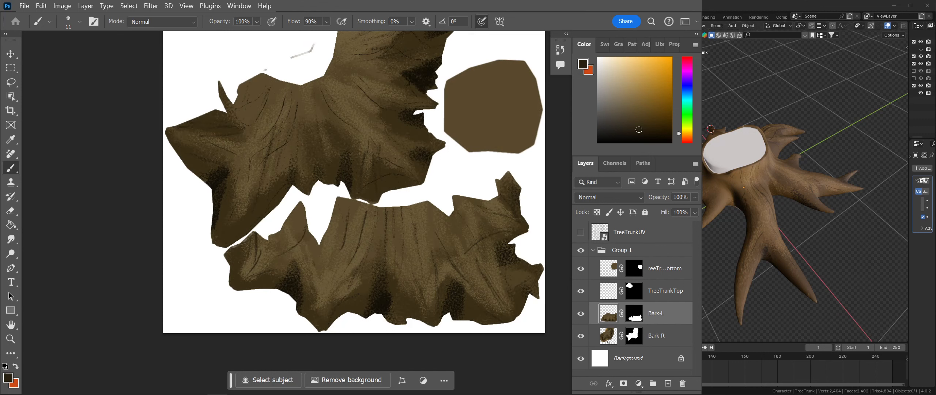
- Switch to Blender, load the updated texture image and rotate the tree trunk about the Z axis to show its other roots
key("alt+Tab")
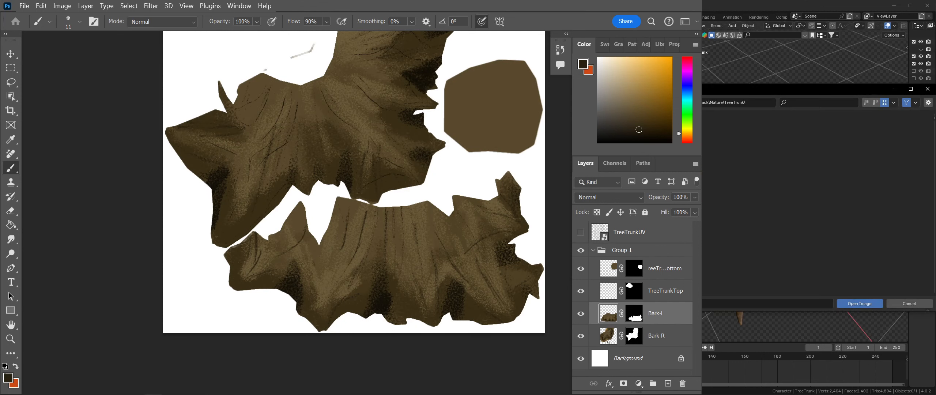
left_click(787, 192)
key("r")
key("z")
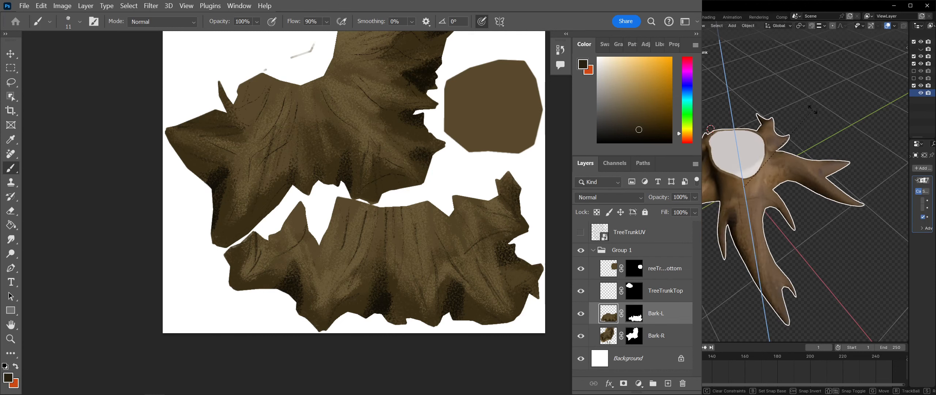
left_click(736, 80)
middle_click_drag(743, 220, 745, 251)
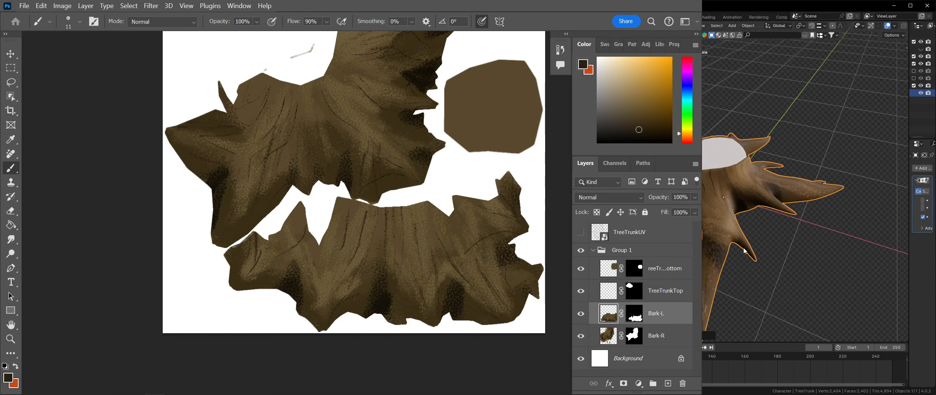
- Select a face on the front root in Edit Mode to locate that area, and return to Object Mode
key("Tab")
left_click(721, 255, "shift")
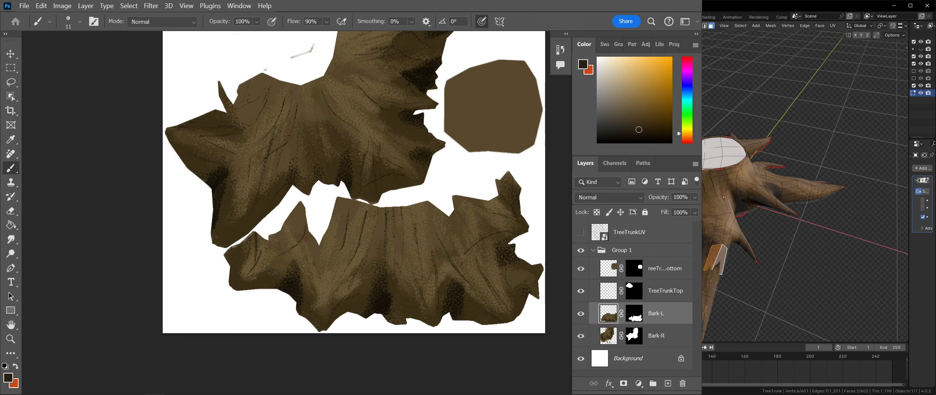
key("Tab")
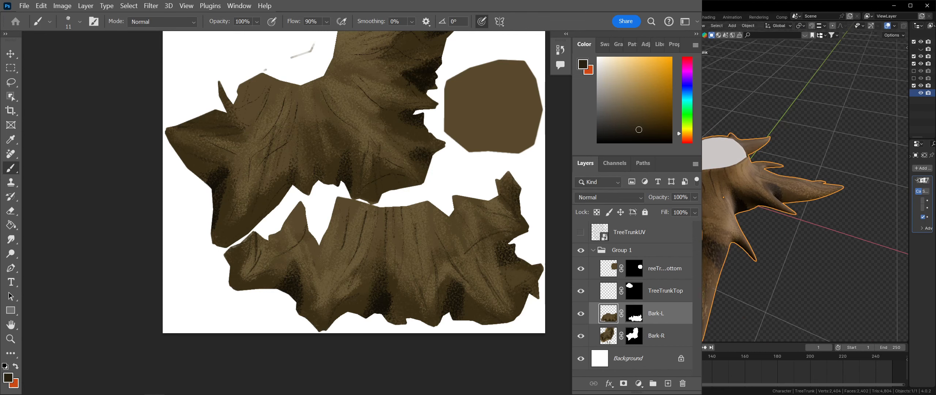
- In Photoshop, sample a dark brown from Bark-L's left root and shade the neighbouring lower area with a size 82 brush
left_click(323, 325)
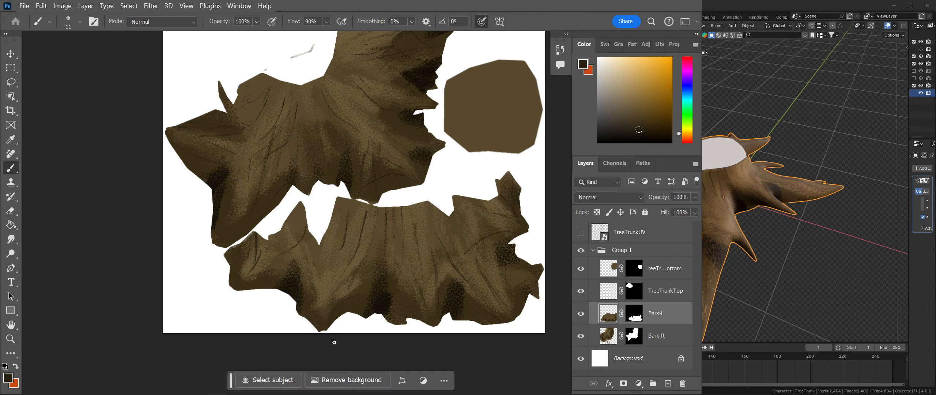
key("i")
left_click(281, 273)
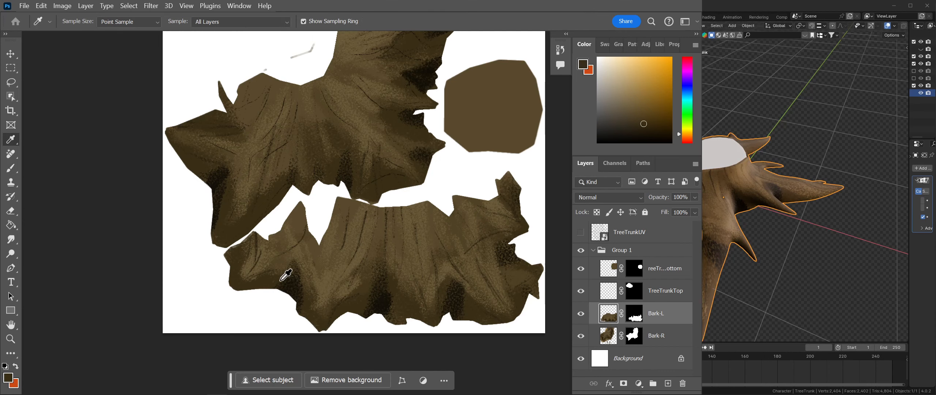
key("b")
right_click_drag(288, 280, 319, 293, "alt")
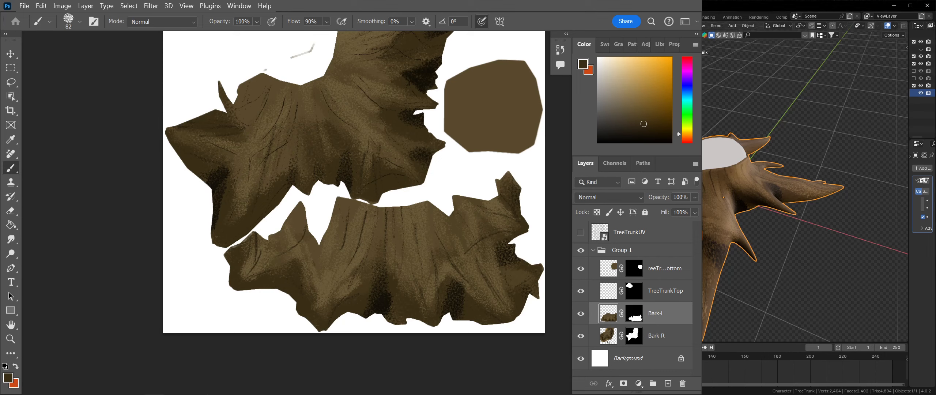
- Switch to Blender, inspect the underside of the tree trunk and save the Nature.blend file
left_click(779, 267)
middle_click_drag(779, 267, 769, 206)
key("ctrl+s")
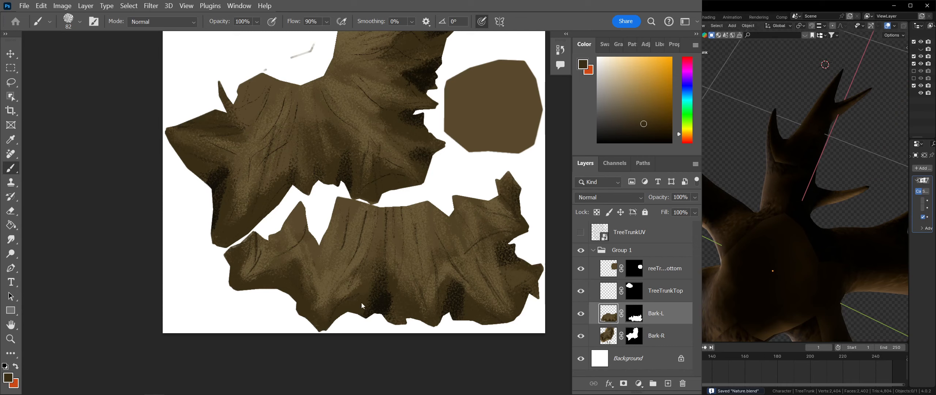
- In Photoshop, select the reeTrunkBottom layer and paint a dark brown rim around the bottom cap island with a size 82 brush
left_click(657, 276)
left_click(655, 291)
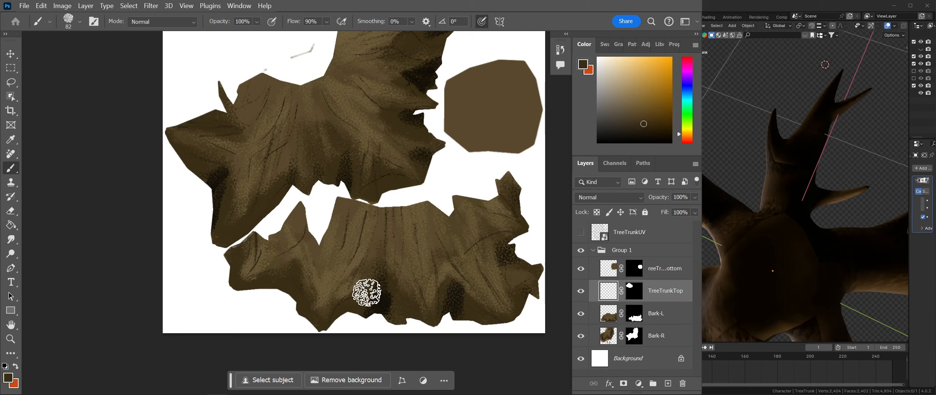
left_click_drag(449, 86, 459, 130)
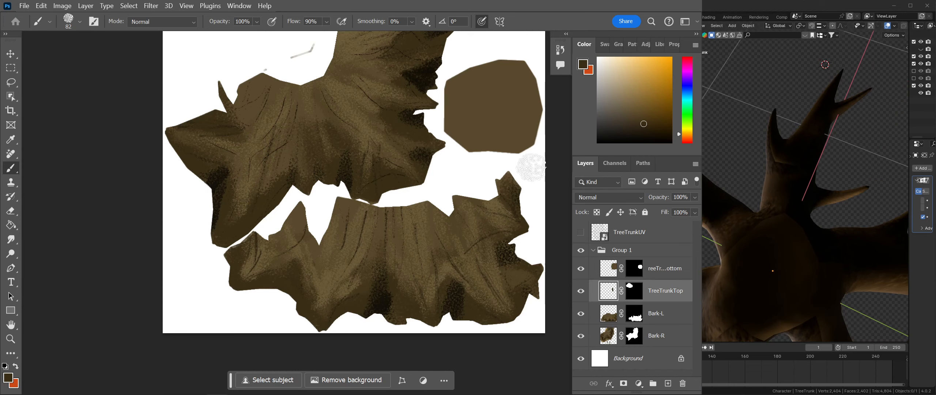
left_click(609, 271)
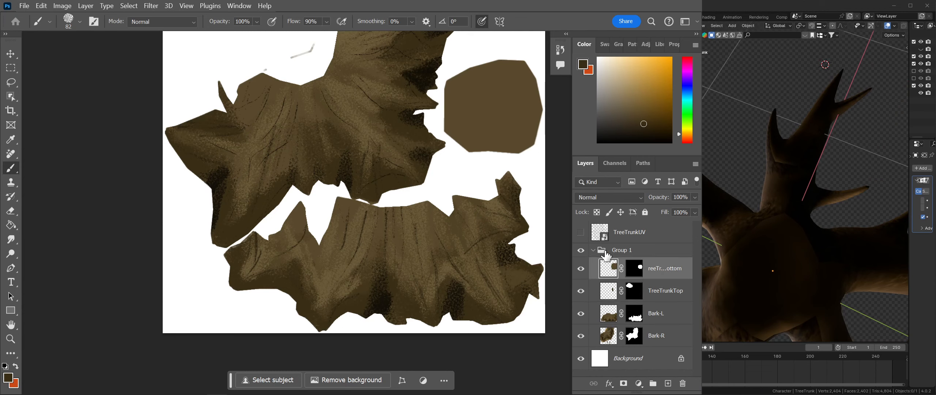
mouse_move(544, 106)
left_mouse_down()
mouse_move(457, 93)
mouse_move(513, 148)
left_mouse_up()
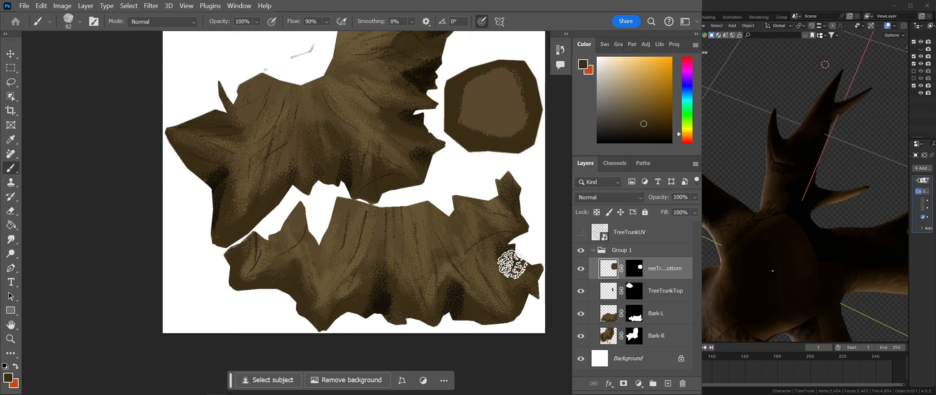
- Sample near-black browns from Bark-L's deep shadow and cover the interior of the bottom cap island
left_click(461, 298)
left_click(384, 305, "alt")
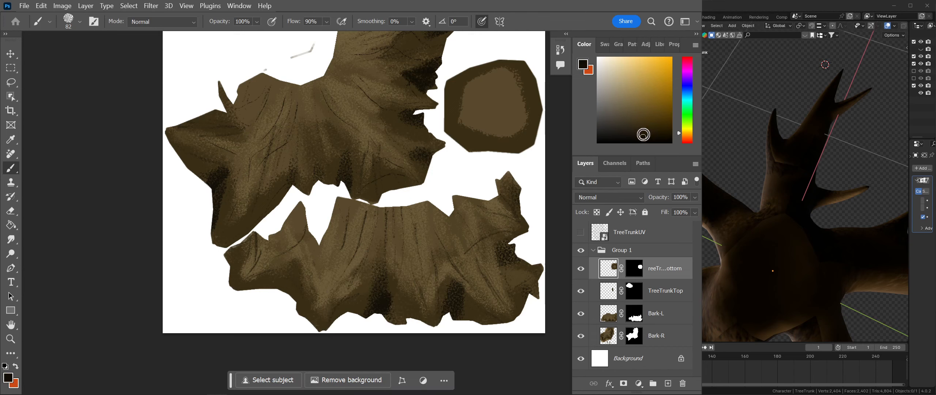
mouse_move(504, 100)
left_mouse_down()
mouse_move(472, 125)
mouse_move(490, 100)
mouse_move(472, 88)
mouse_move(470, 102)
left_mouse_up()
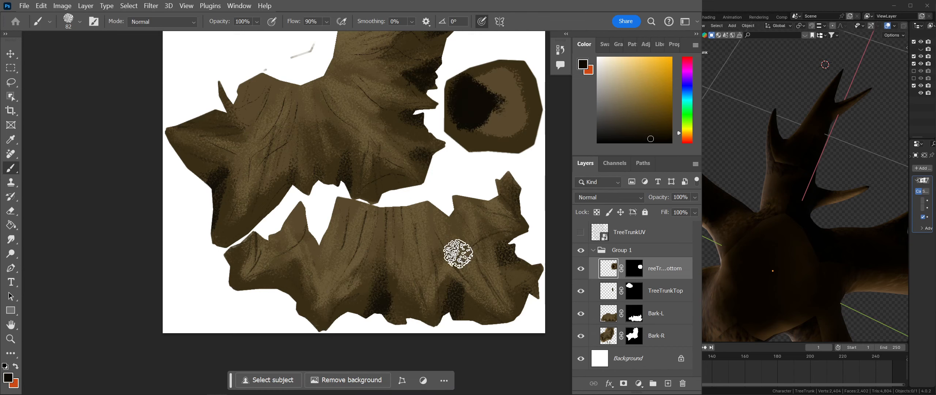
left_click(385, 302, "alt")
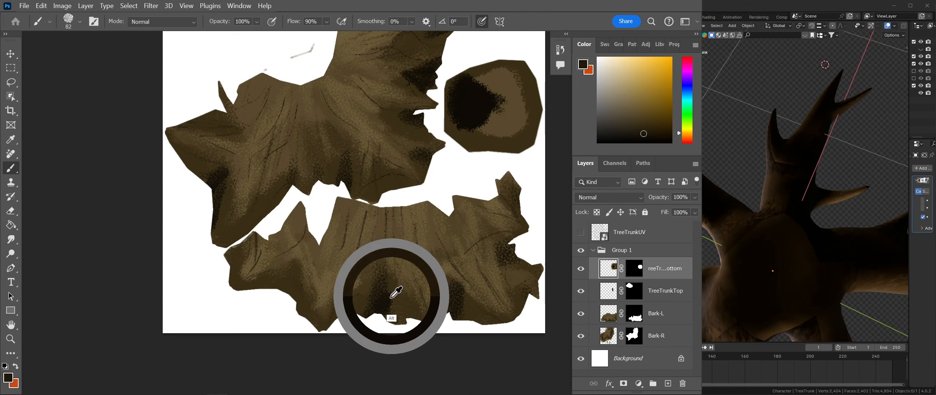
mouse_move(483, 120)
left_mouse_down()
mouse_move(455, 105)
mouse_move(506, 133)
mouse_move(510, 84)
mouse_move(505, 103)
mouse_move(518, 81)
mouse_move(457, 114)
mouse_move(543, 80)
left_mouse_up()
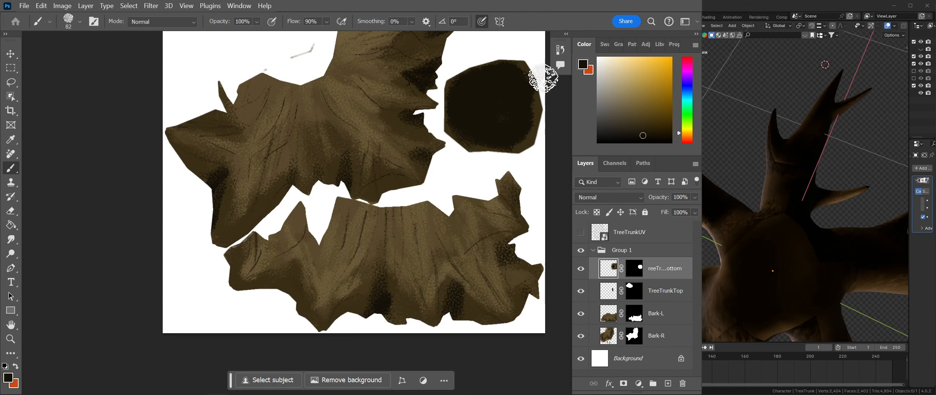
- Sample a dark brown from Bark-L and mottle it over the bottom cap island and its upper rim
left_click(411, 303, "alt")
mouse_move(463, 115)
left_mouse_down()
mouse_move(462, 67)
mouse_move(521, 115)
mouse_move(510, 91)
left_mouse_up()
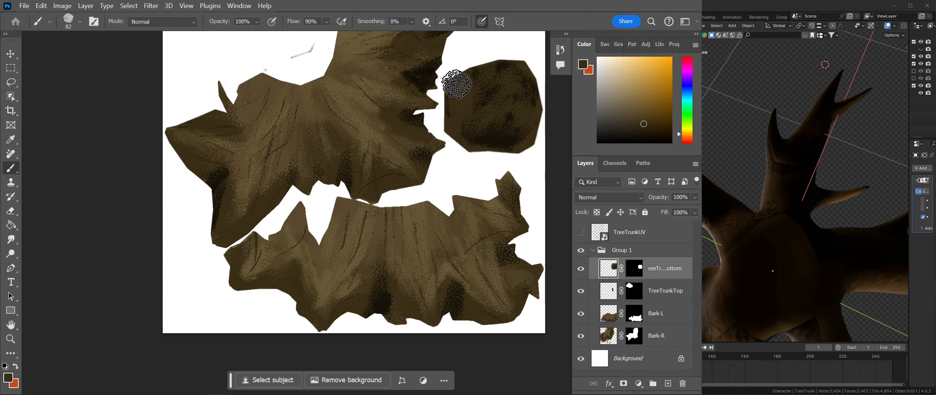
mouse_move(457, 65)
left_mouse_down()
mouse_move(518, 56)
mouse_move(474, 151)
mouse_move(526, 136)
mouse_move(517, 62)
left_mouse_up()
- Select the TreeTrunkTop layer and fill the top cap island with a yellowish brown using a size 112 brush
left_click_drag(251, 194, 354, 279)
left_click(607, 297)
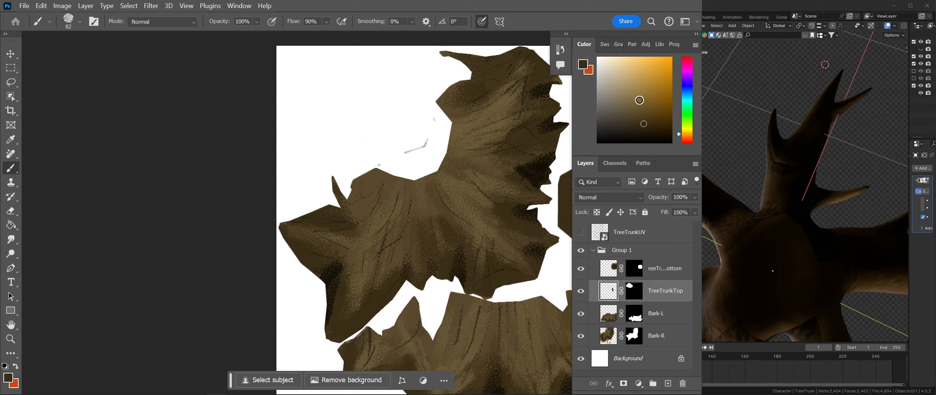
left_click(361, 169, "alt")
right_click_drag(362, 170, 370, 163, "alt")
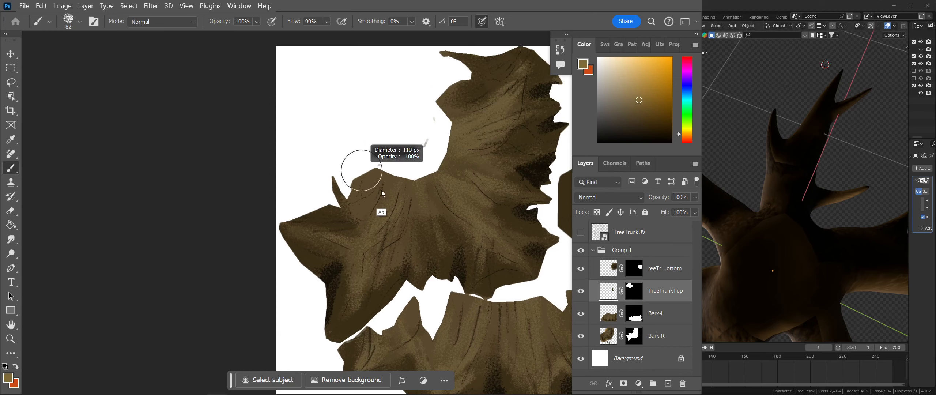
mouse_move(355, 163)
left_mouse_down()
mouse_move(340, 167)
mouse_move(428, 111)
mouse_move(339, 166)
mouse_move(386, 79)
mouse_move(264, 120)
mouse_move(317, 63)
mouse_move(407, 68)
left_mouse_up()
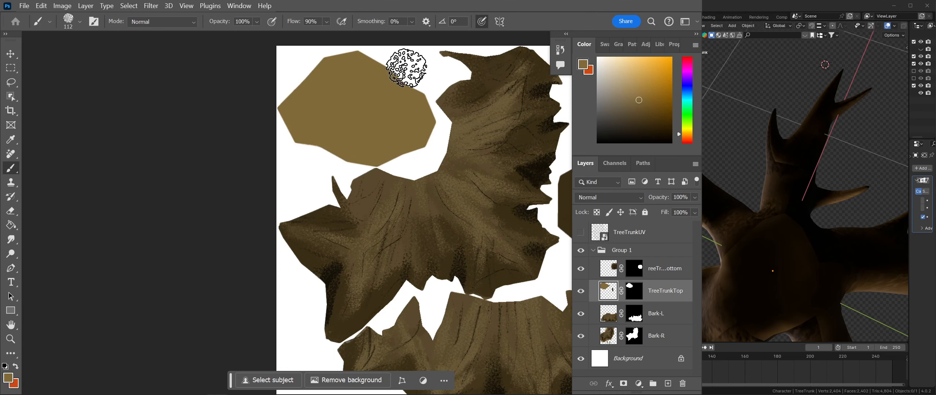
- Compare the stump's top in Blender with the TreeTrunkUV wireframe, and set the Photoshop brush to size 118 at 99% opacity
middle_click_drag(759, 194, 812, 221)
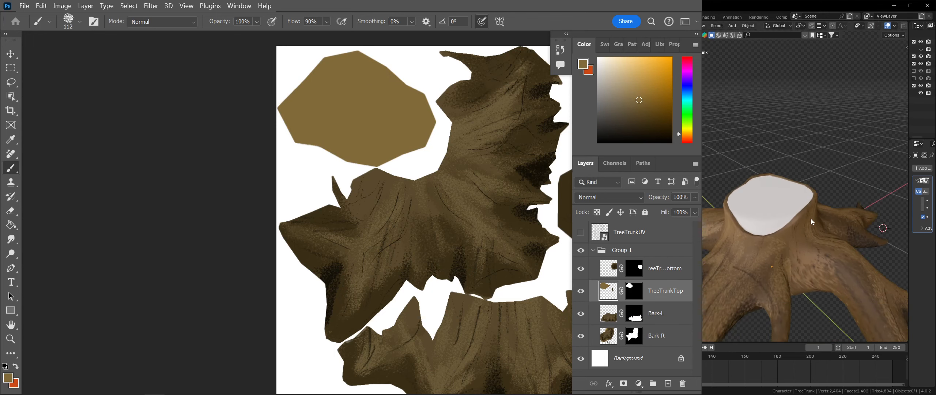
left_click(580, 232)
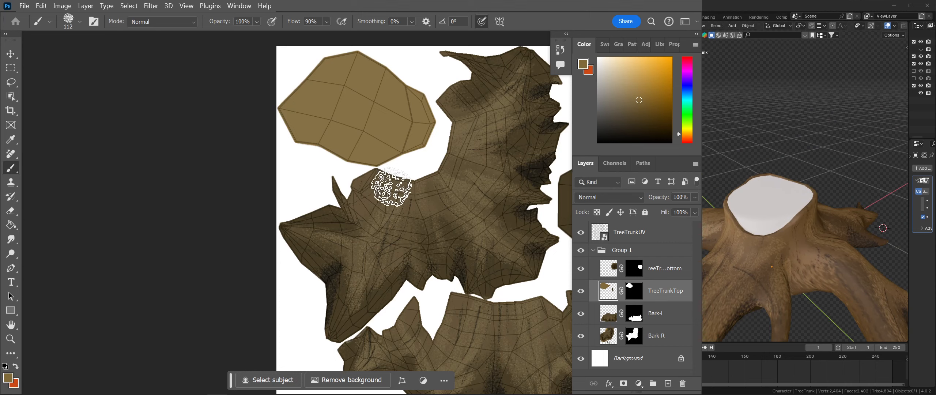
mouse_move(412, 180)
left_mouse_down()
mouse_move(411, 269)
mouse_move(394, 276)
left_mouse_up()
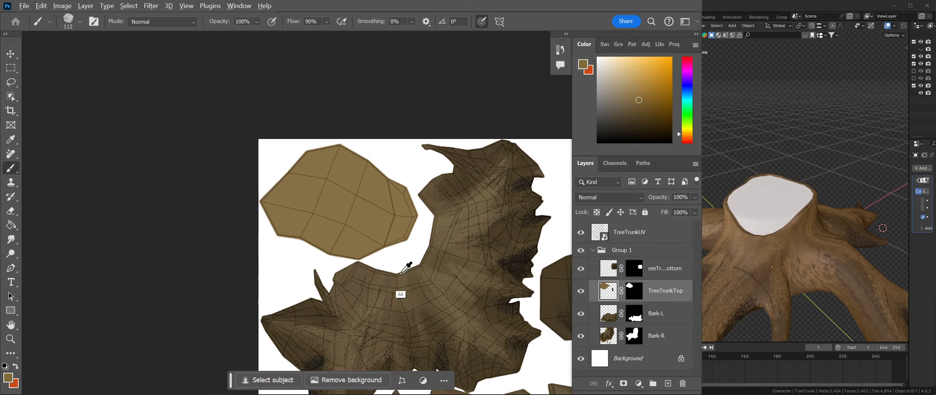
right_click_drag(400, 273, 402, 274, "alt")
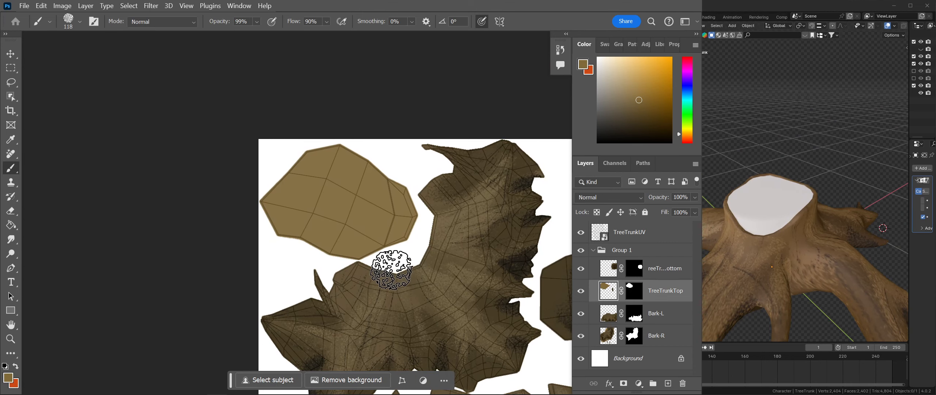
left_click(580, 233)
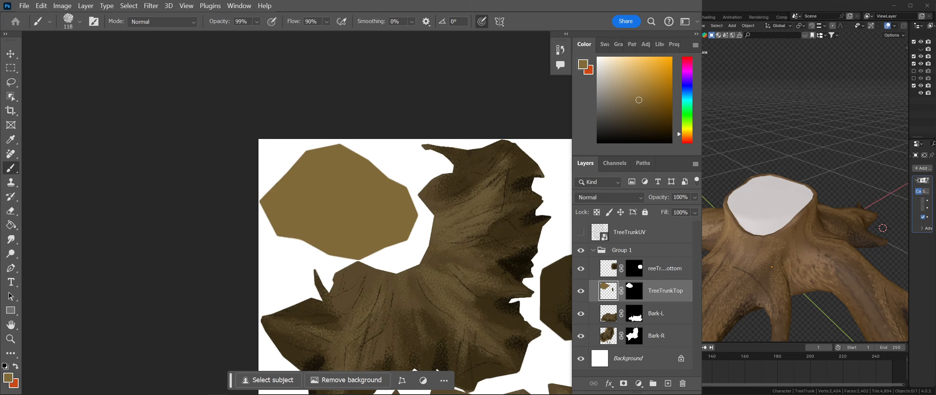
- Load the updated texture image in Blender and view the painted stump top from above
key("Return")
scroll(767, 187, "up", 1)
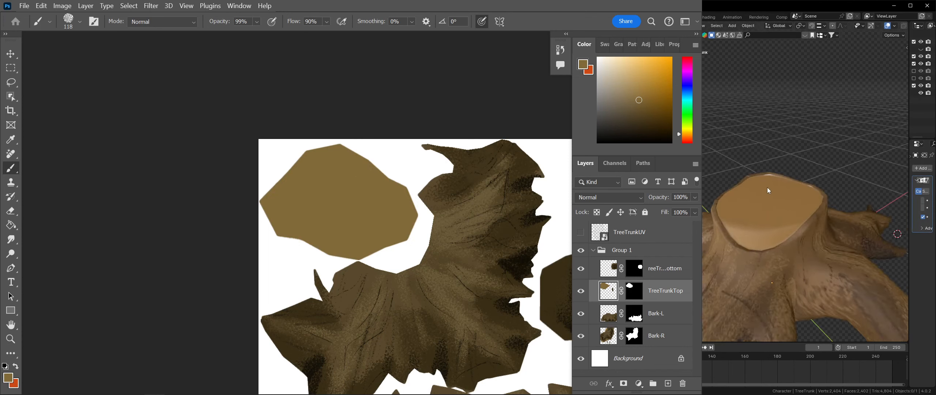
middle_click_drag(768, 190, 758, 211)
- Repaint the whole top cap island on TreeTrunkTop in a lighter tan with the size 118 brush and save the texture
left_click_drag(629, 87, 629, 82)
mouse_move(369, 231)
left_mouse_down()
mouse_move(445, 187)
mouse_move(320, 277)
mouse_move(376, 163)
mouse_move(259, 226)
left_mouse_up()
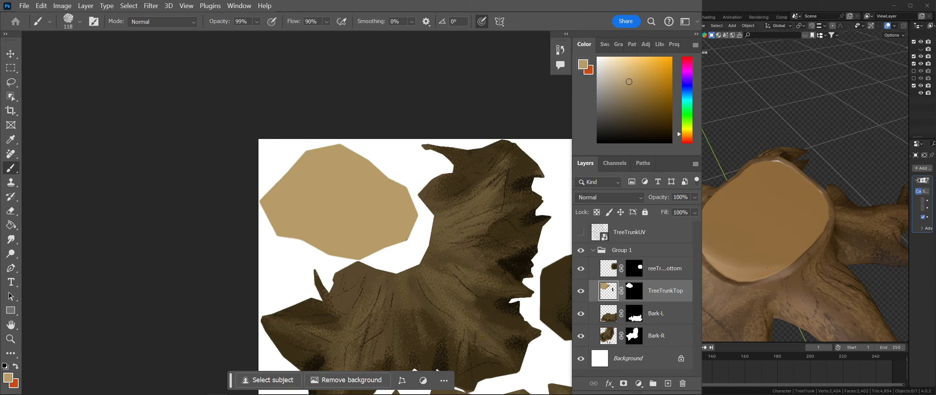
key("ctrl+s")
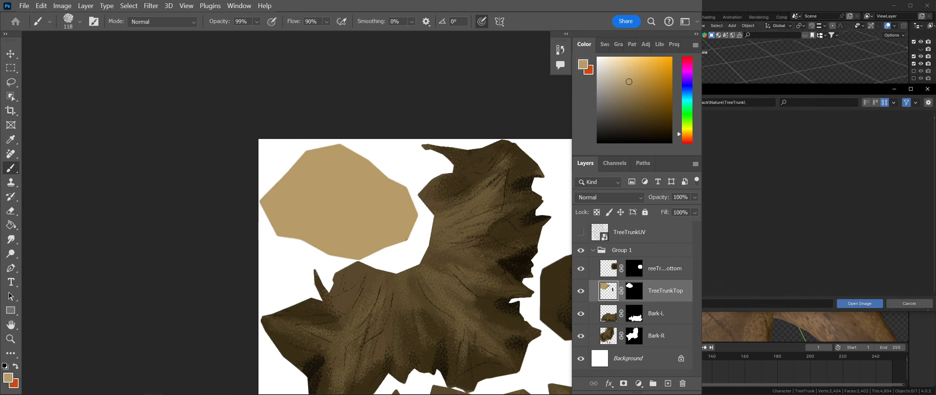
- Load the repainted texture image in Blender and look over the stump's top cap, with the properties area widened
middle_click_drag(737, 226, 798, 250)
mouse_move(719, 200)
middle_mouse_down()
mouse_move(744, 232)
mouse_move(704, 194)
middle_mouse_up()
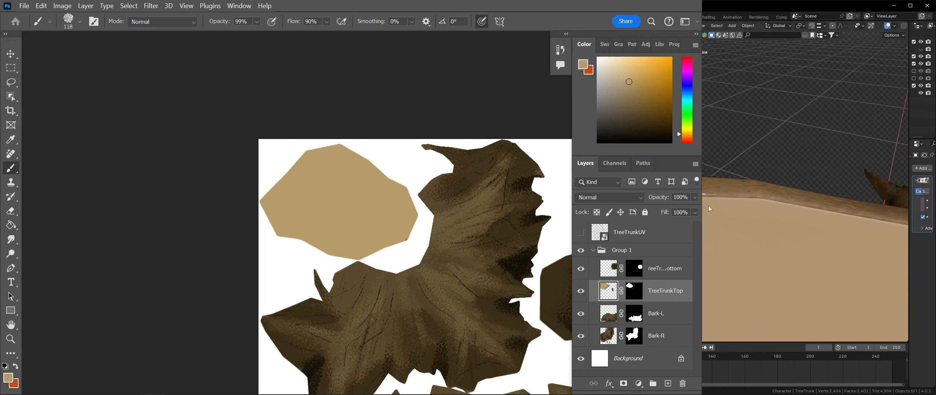
key("Tab")
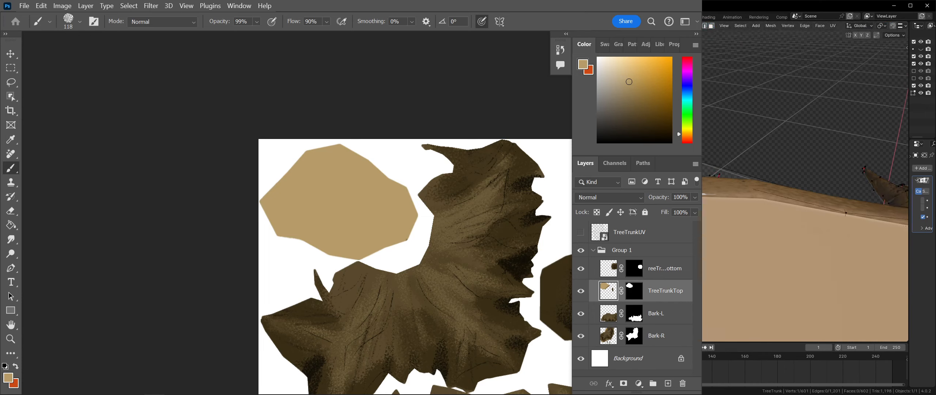
key("Tab")
left_click_drag(909, 208, 841, 208)
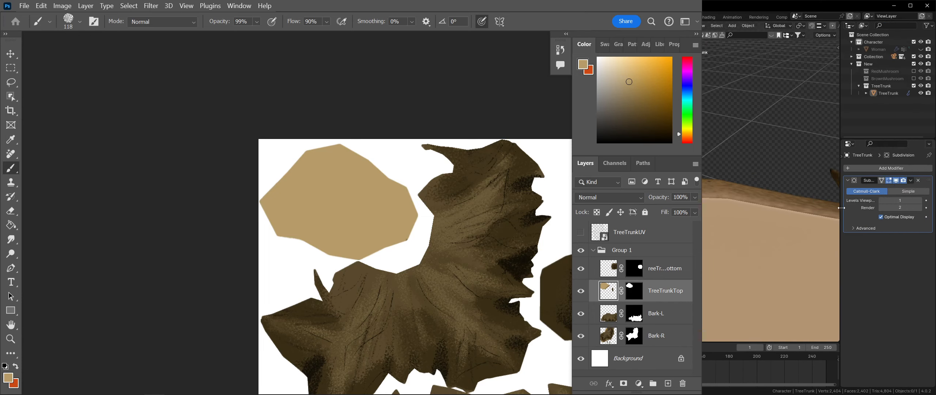
middle_click_drag(780, 208, 867, 174)
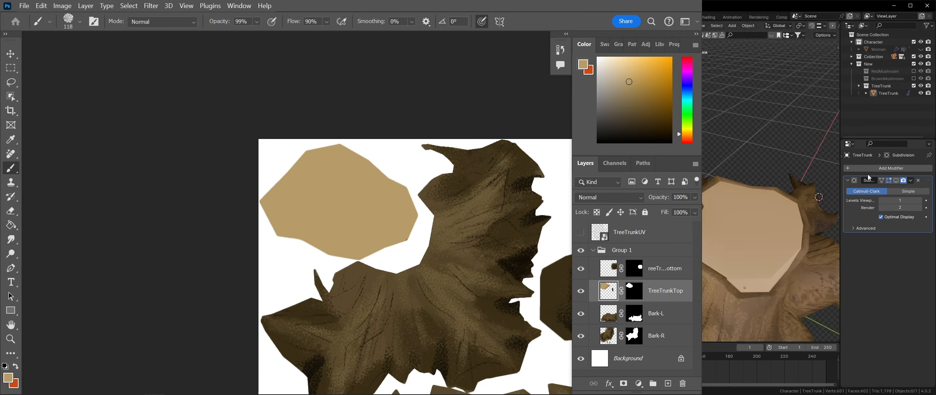
- Compare the stump top with the Subdivision modifier's viewport display off and on, then save the Blender file and select the trunk
left_click(896, 180)
left_click(896, 180)
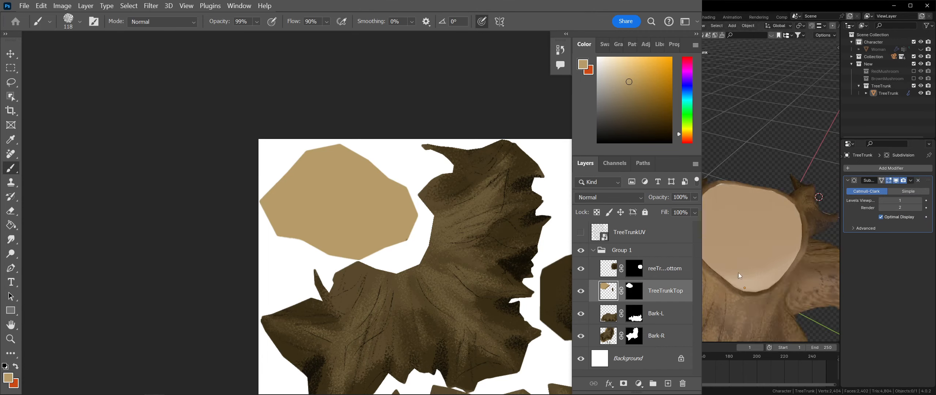
scroll(743, 271, "up", 1)
key("ctrl+s")
left_click(731, 240)
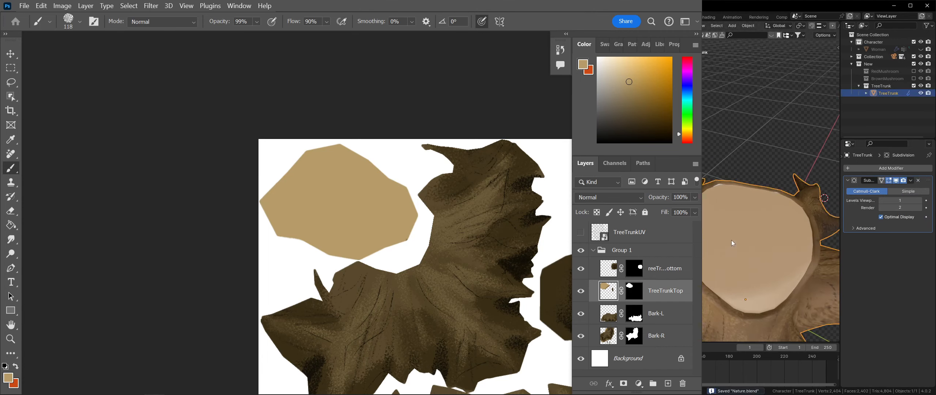
- Repaint the top cap island on TreeTrunkTop in Photoshop with a greyer, less saturated beige
left_click(430, 133)
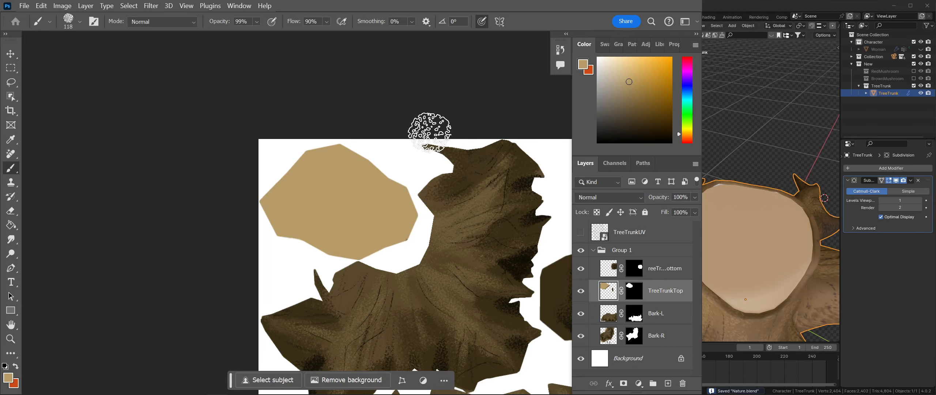
left_click_drag(624, 86, 616, 84)
left_click_drag(362, 269, 417, 197)
mouse_move(348, 242)
left_mouse_down()
mouse_move(345, 167)
mouse_move(292, 188)
mouse_move(307, 226)
left_mouse_up()
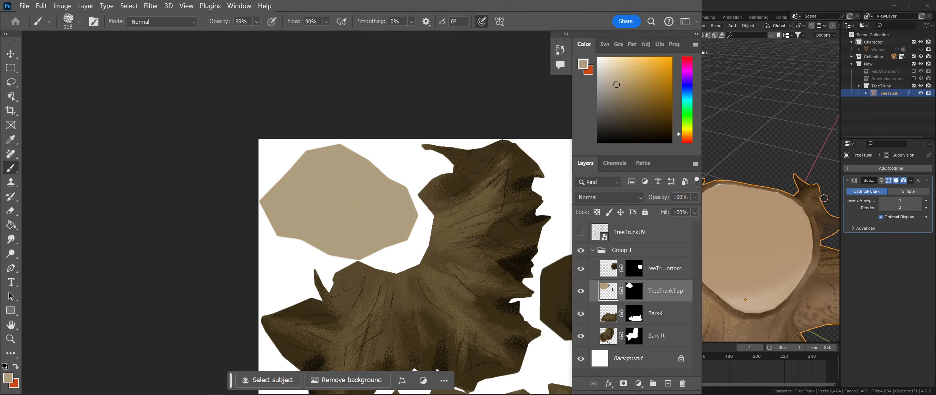
- Load the greyer beige texture in Blender and view the stump top at an angle
key("alt+o")
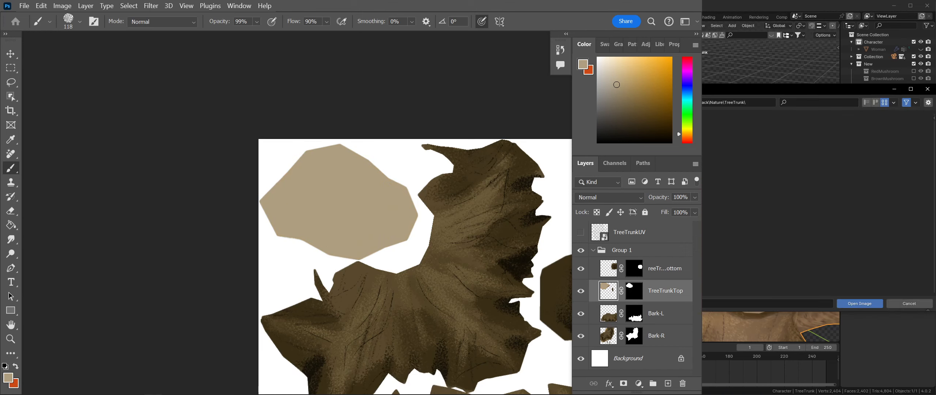
key("Return")
middle_click_drag(703, 224, 733, 286)
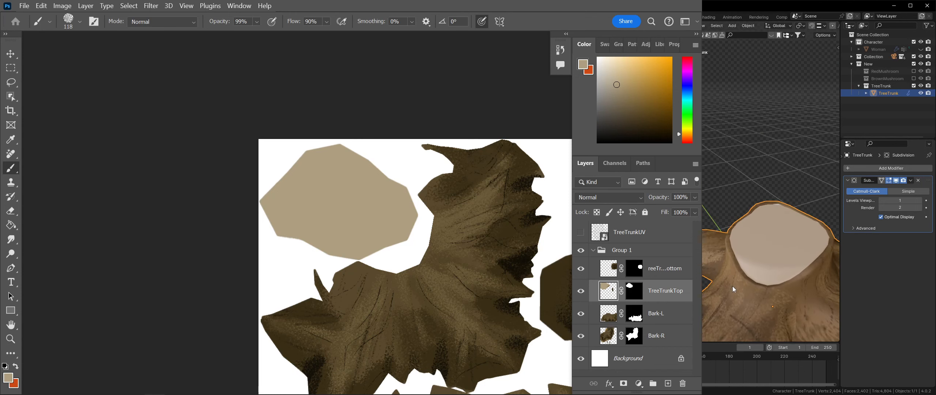
- Repaint the top cap island in a warmer medium tan in Photoshop and load the updated texture in Blender
left_click(622, 71)
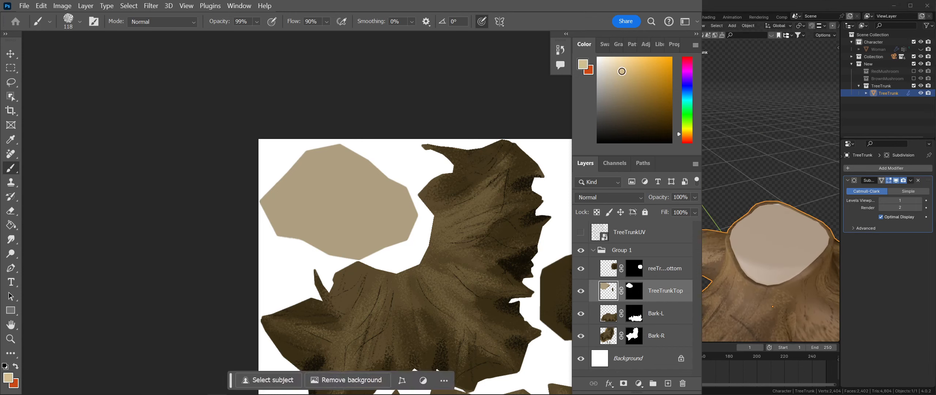
mouse_move(382, 219)
left_mouse_down()
mouse_move(424, 192)
mouse_move(324, 251)
mouse_move(373, 134)
mouse_move(234, 254)
left_mouse_up()
mouse_move(420, 227)
left_mouse_down()
mouse_move(418, 194)
mouse_move(295, 284)
left_mouse_up()
mouse_move(428, 216)
left_mouse_down()
mouse_move(408, 198)
mouse_move(334, 272)
mouse_move(355, 204)
mouse_move(296, 208)
mouse_move(293, 218)
left_mouse_up()
key("alt+Tab")
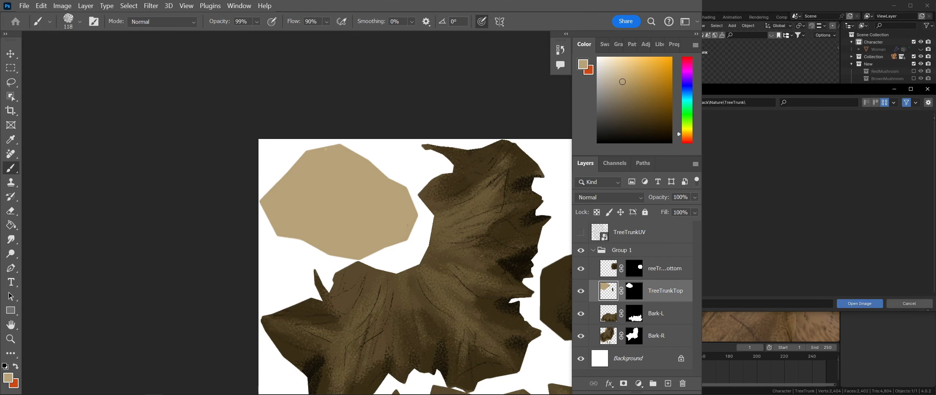
key("Return")
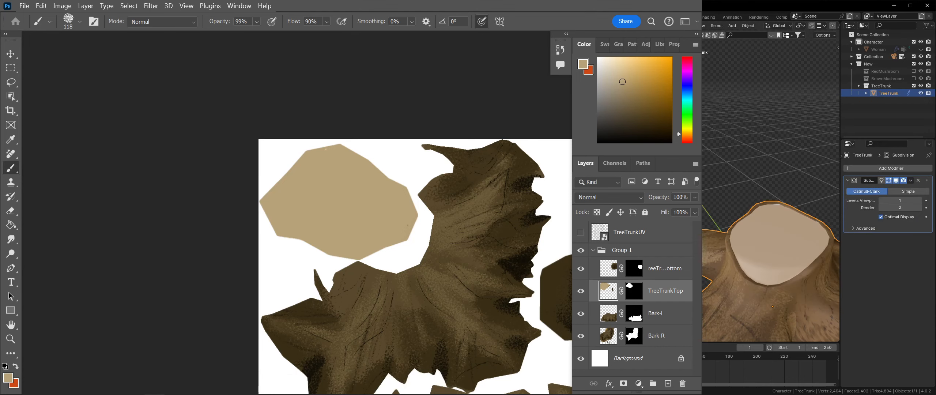
- Test orange-brown and pink hues on part of the top cap island, then paint over them with tan
left_click(687, 140)
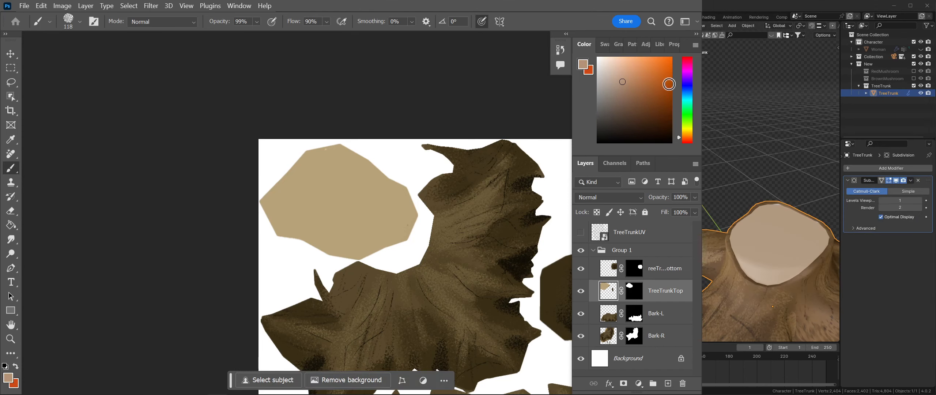
mouse_move(400, 208)
left_mouse_down()
mouse_move(398, 223)
mouse_move(338, 275)
left_mouse_up()
left_click(683, 141)
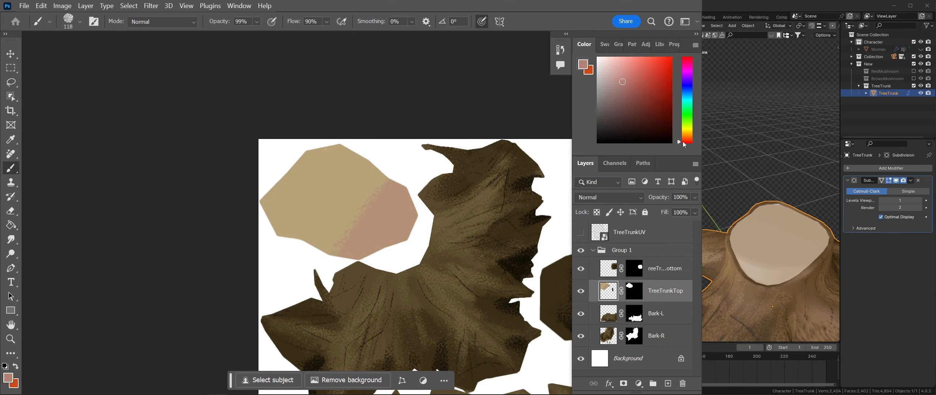
left_click_drag(410, 203, 331, 249)
left_click(689, 134)
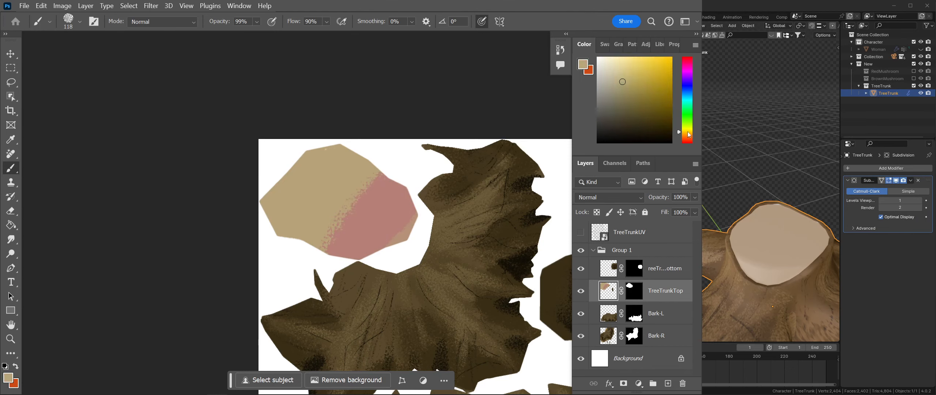
left_click(688, 135)
mouse_move(387, 230)
left_mouse_down()
mouse_move(403, 157)
mouse_move(464, 243)
left_mouse_up()
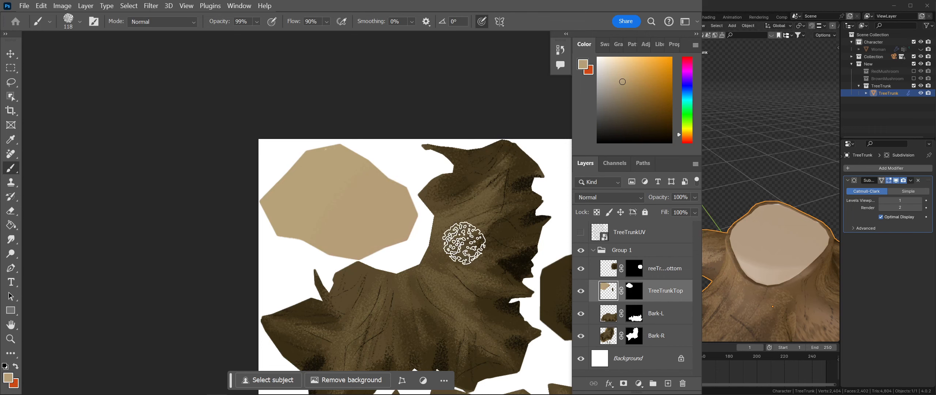
- Shift the paint hue towards orange and repaint the whole top cap island in the tan b8956c
left_click(685, 139)
left_click(687, 136)
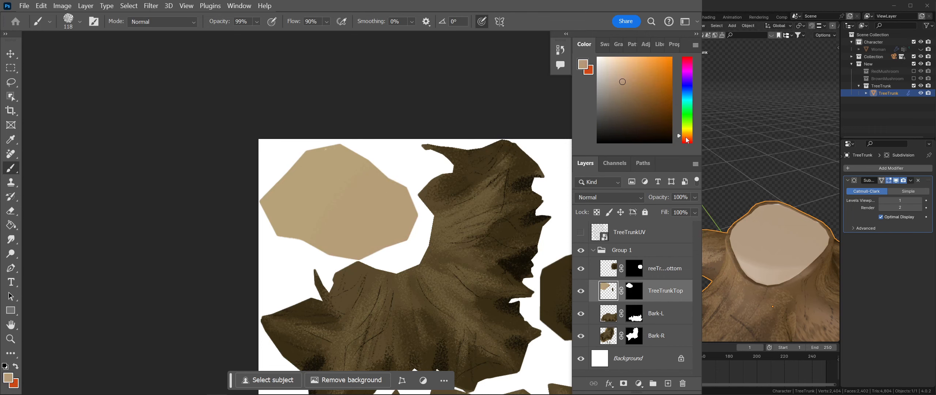
left_click(633, 77)
mouse_move(383, 230)
left_mouse_down()
mouse_move(418, 188)
mouse_move(366, 246)
mouse_move(345, 251)
mouse_move(353, 152)
mouse_move(252, 244)
mouse_move(281, 206)
left_mouse_up()
left_click(628, 81)
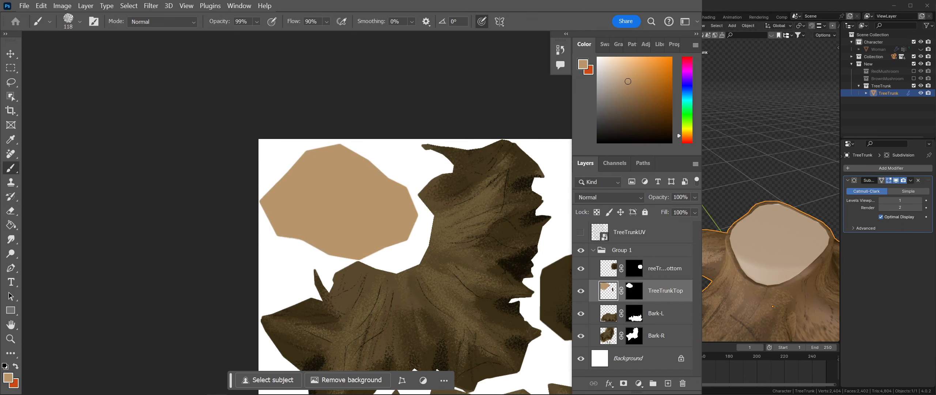
- Load the orange-tan texture in Blender and inspect the whole stump from farther away
left_click(687, 249)
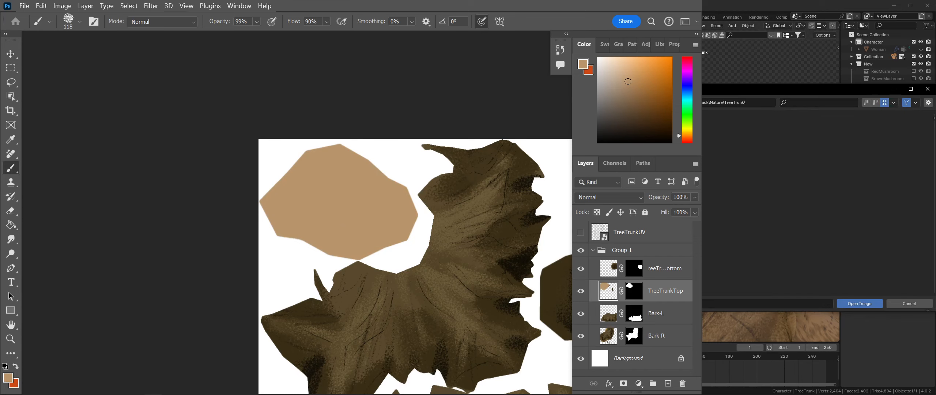
double_click(688, 249)
scroll(714, 245, "down", 4)
middle_click_drag(714, 245, 753, 250)
- Find wood colour references with an image search in Chrome and look through the wood finish charts
key("super")
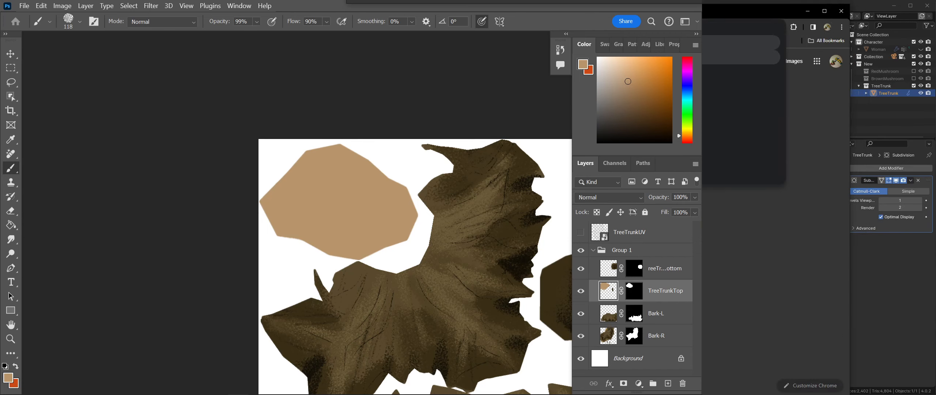
key("Return")
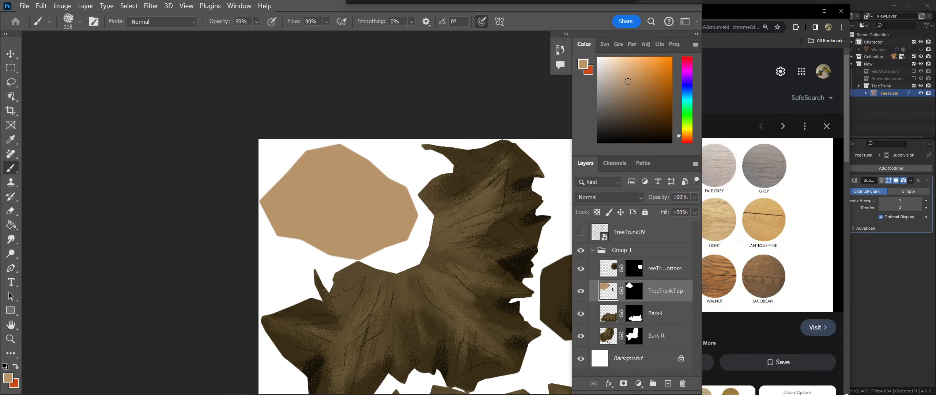
key("Right")
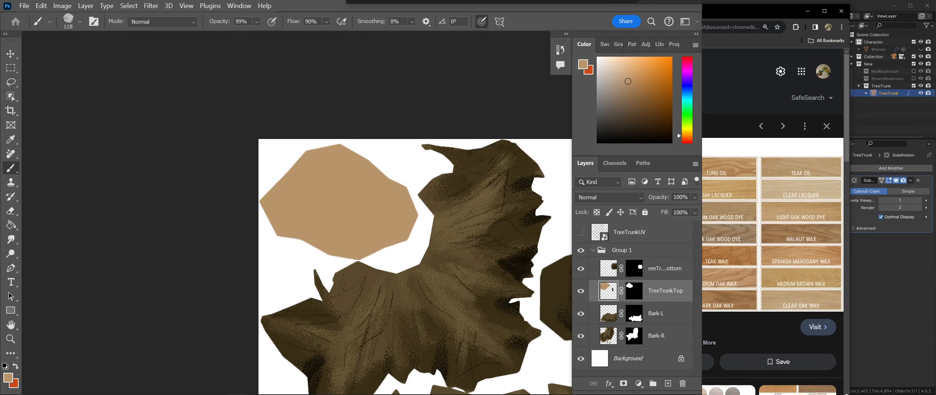
key("Escape")
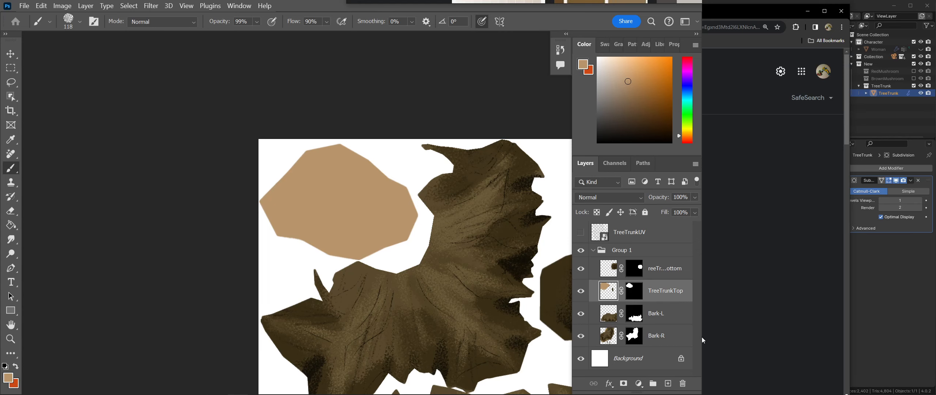
- Set the Photoshop foreground colour to c6a27e and repaint the top cap island on TreeTrunkTop with it
left_click(670, 290)
left_click(582, 68)
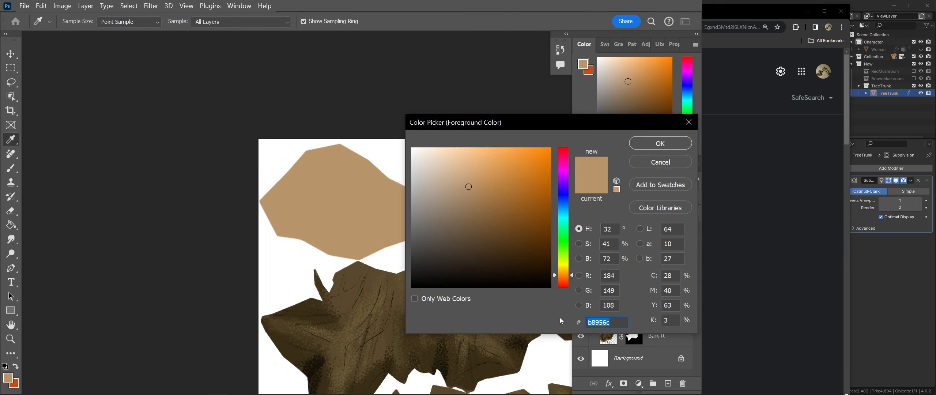
type("c6")
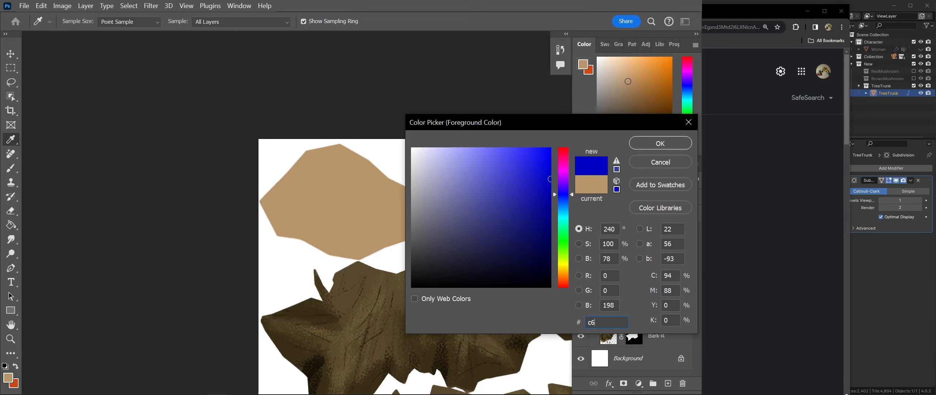
type("a2")
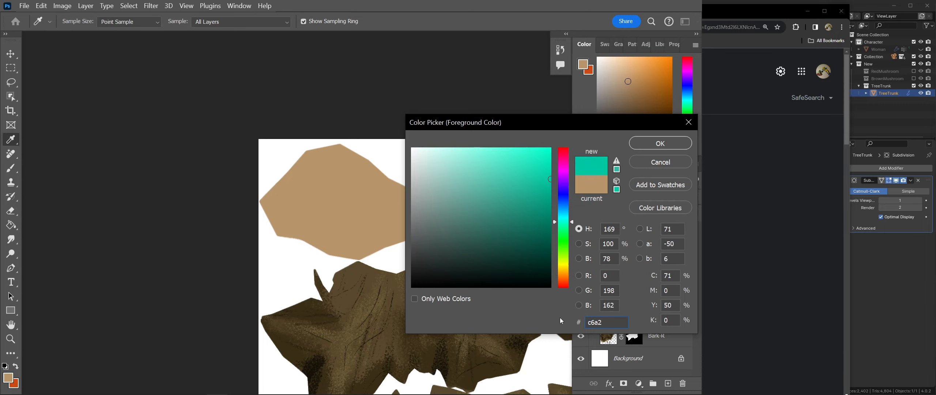
type("7e")
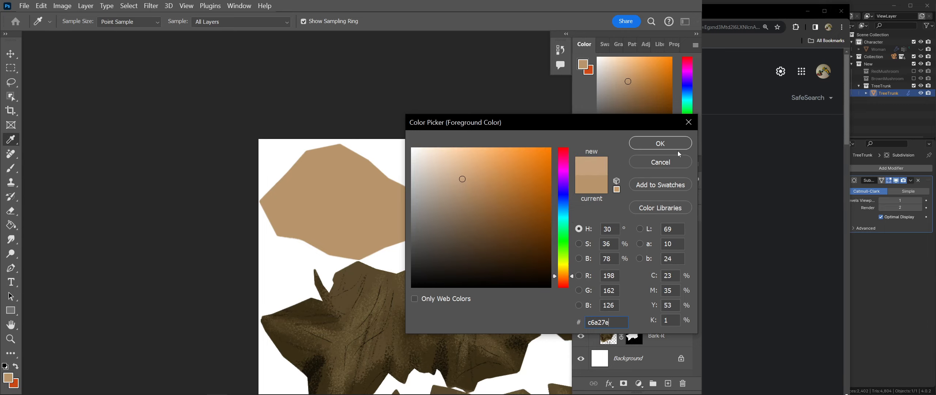
left_click(674, 144)
key("b")
mouse_move(383, 213)
left_mouse_down()
mouse_move(429, 184)
mouse_move(344, 240)
mouse_move(267, 250)
mouse_move(272, 195)
left_mouse_up()
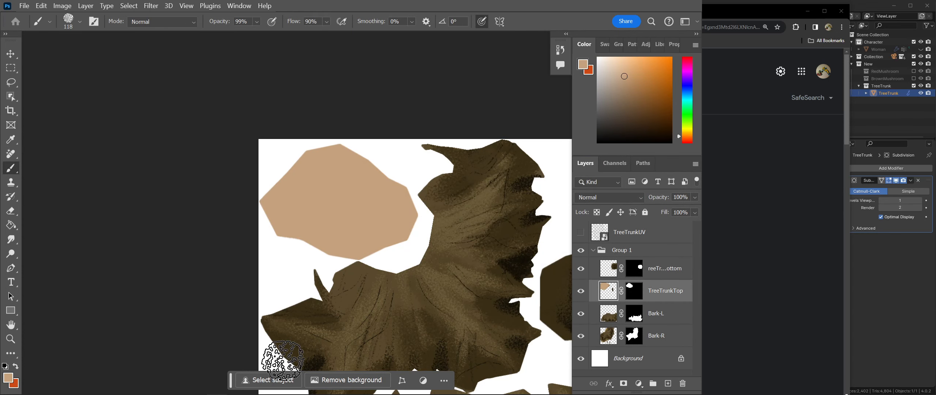
- Minimize the browser, load the updated texture image in Blender and view the recoloured stump top up close
left_click(808, 11)
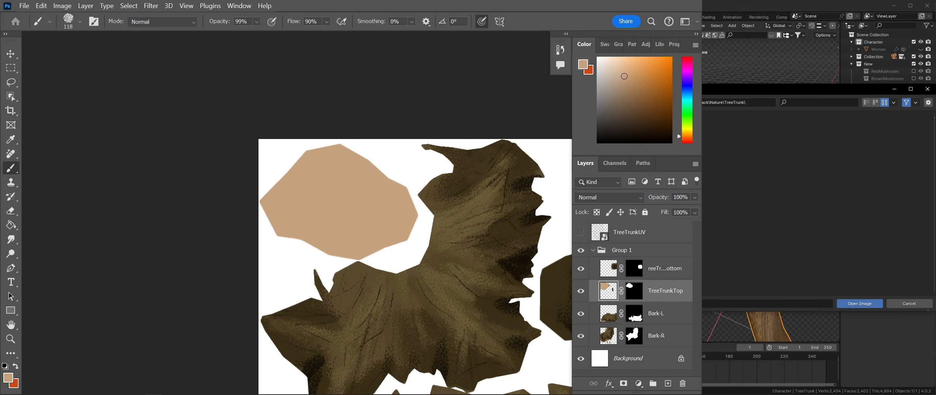
scroll(768, 242, "up", 3)
middle_click_drag(762, 245, 707, 230)
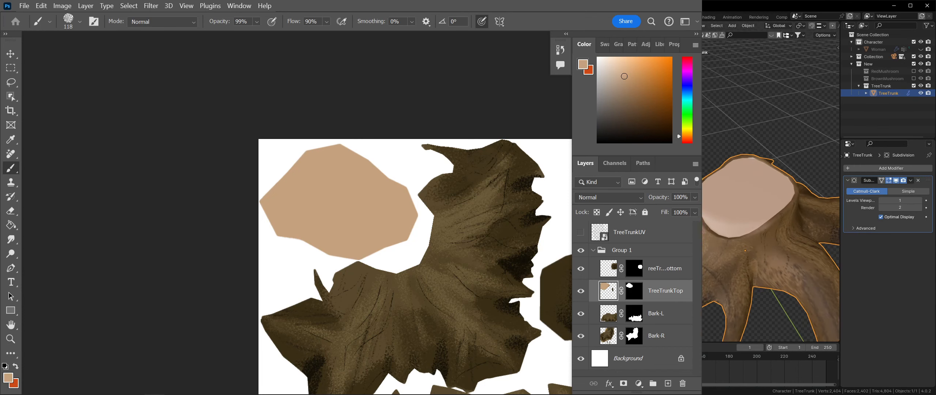
- Try slightly different orange and beige shades on the top cap island, then repaint all of it in a lighter beige
left_click(629, 75)
mouse_move(403, 204)
left_mouse_down()
mouse_move(387, 246)
mouse_move(360, 226)
left_mouse_up()
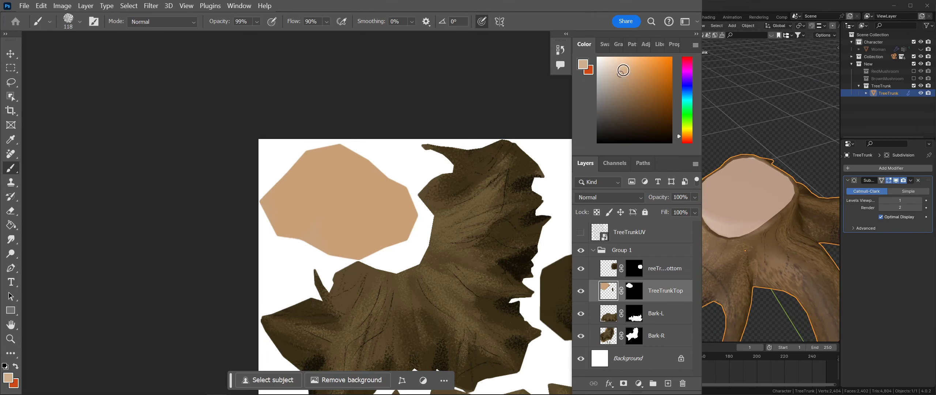
left_click_drag(411, 185, 237, 252)
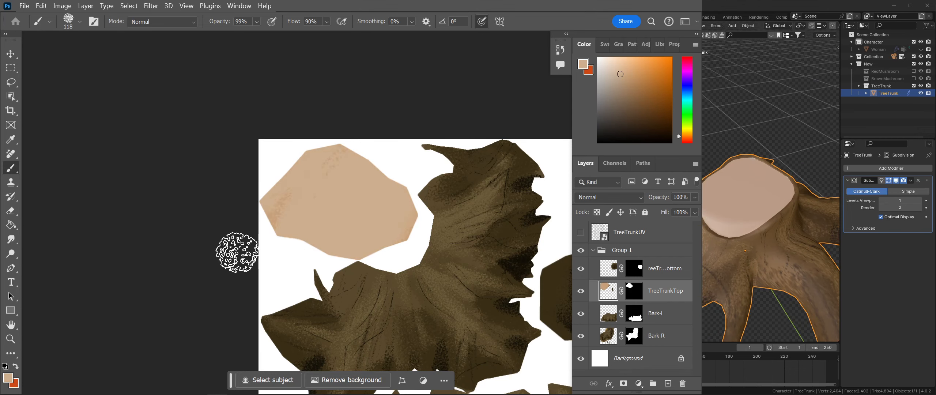
mouse_move(396, 211)
left_mouse_down()
mouse_move(435, 178)
mouse_move(305, 255)
mouse_move(289, 234)
left_mouse_up()
left_click(622, 74)
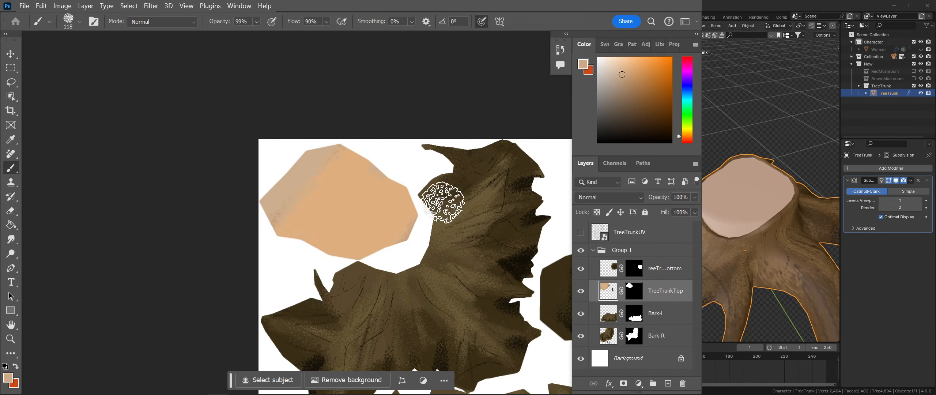
mouse_move(445, 198)
left_mouse_down()
mouse_move(386, 213)
mouse_move(355, 184)
mouse_move(298, 186)
left_mouse_up()
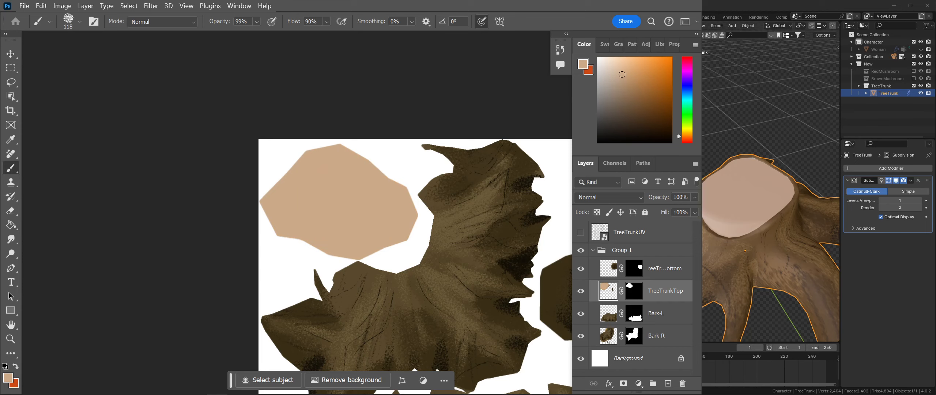
- Load the updated texture image in Blender and shade the rim of the top cap island in Photoshop with a darker beige
left_click(859, 303)
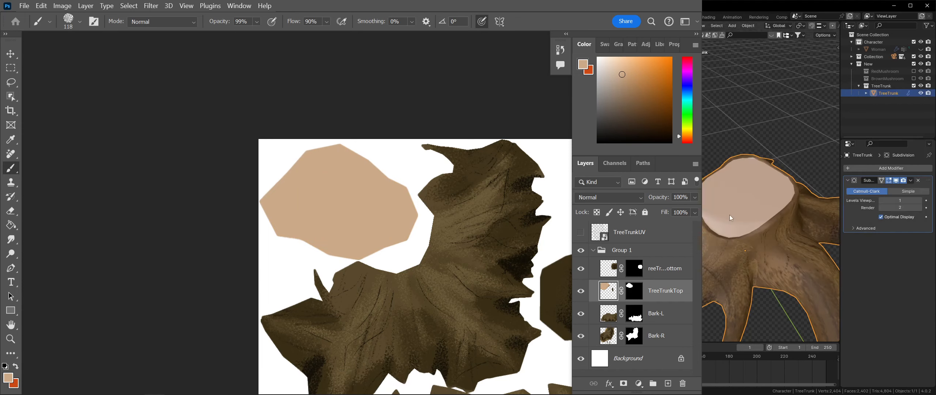
mouse_move(730, 215)
middle_mouse_down()
mouse_move(766, 183)
mouse_move(731, 220)
middle_mouse_up()
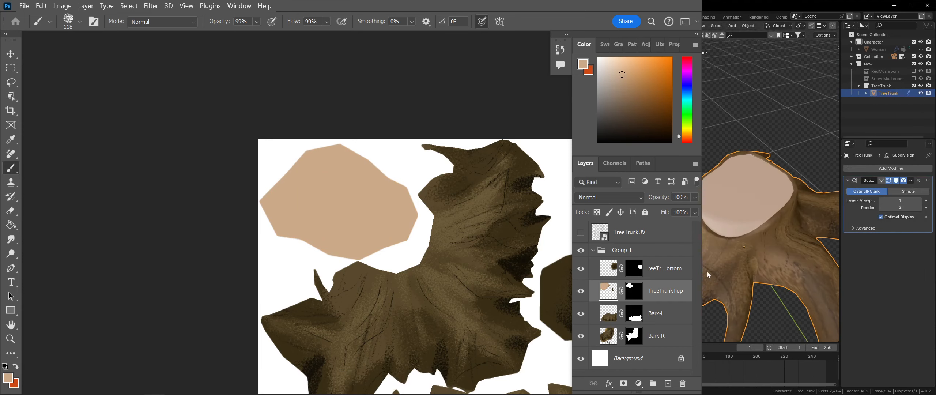
left_click(620, 83)
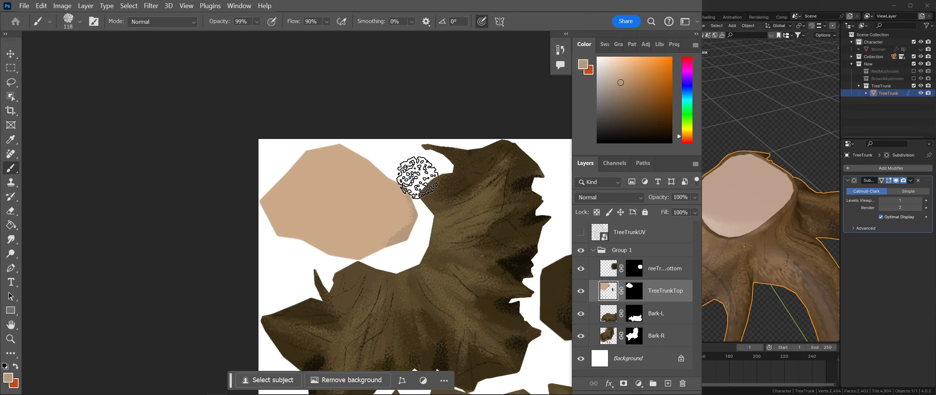
mouse_move(335, 140)
left_mouse_down()
mouse_move(266, 180)
mouse_move(259, 194)
mouse_move(276, 253)
left_mouse_up()
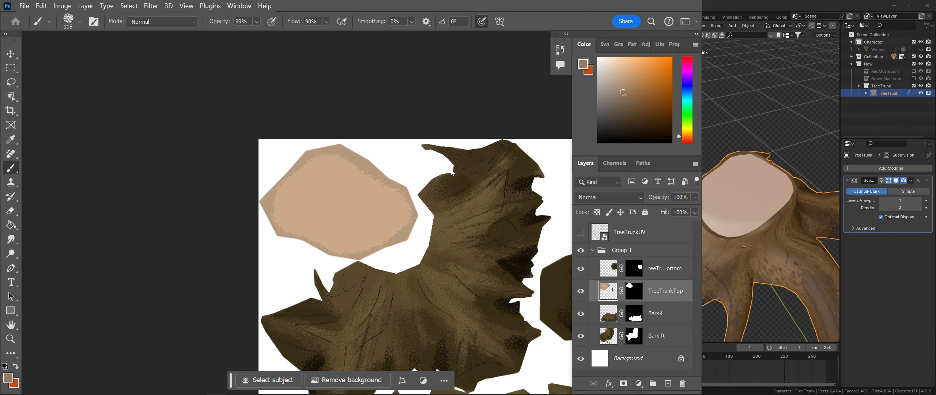
- Load the updated texture image in Blender and view the shaded rim of the stump top up close
key("alt+Tab")
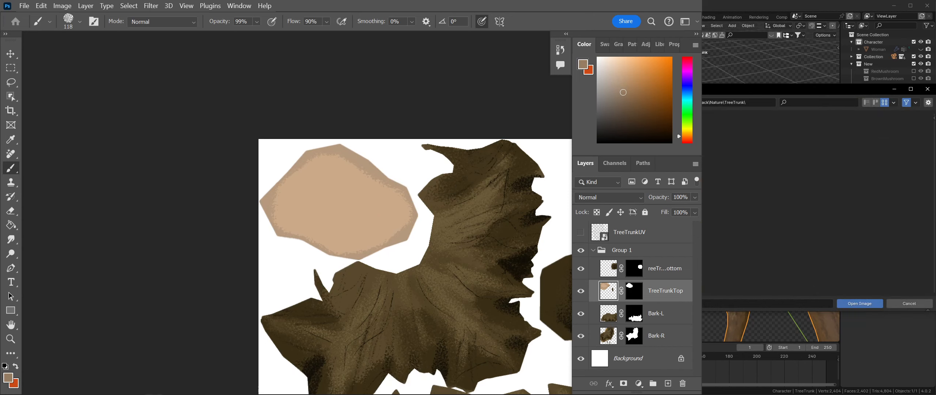
key("Return")
scroll(742, 230, "up", 3)
middle_click_drag(741, 229, 763, 238)
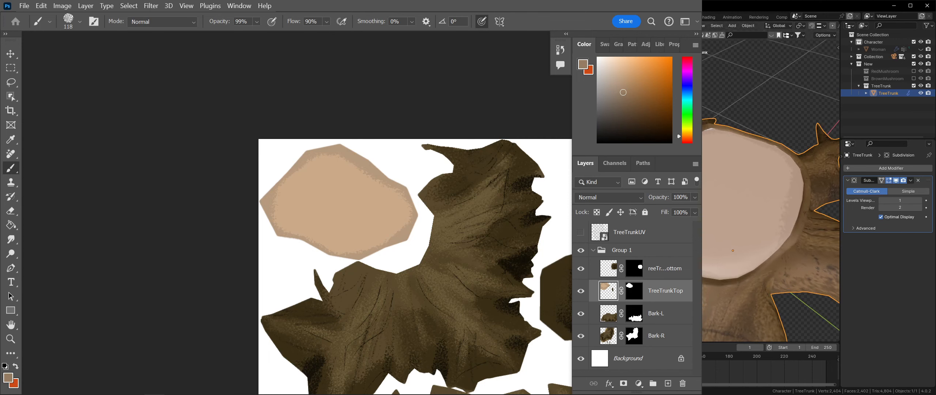
- Blend the beige band around the top cap island and paint a thin darker brown edge along its outline
left_click(401, 266)
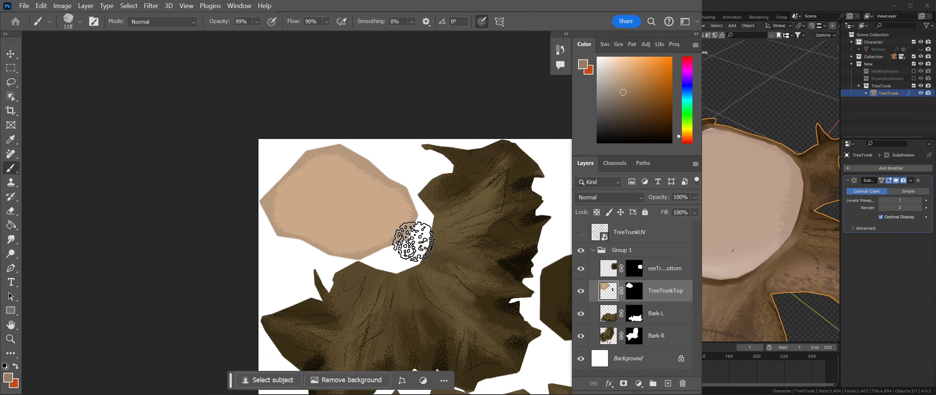
key("ctrl+z")
left_click(404, 236, "alt")
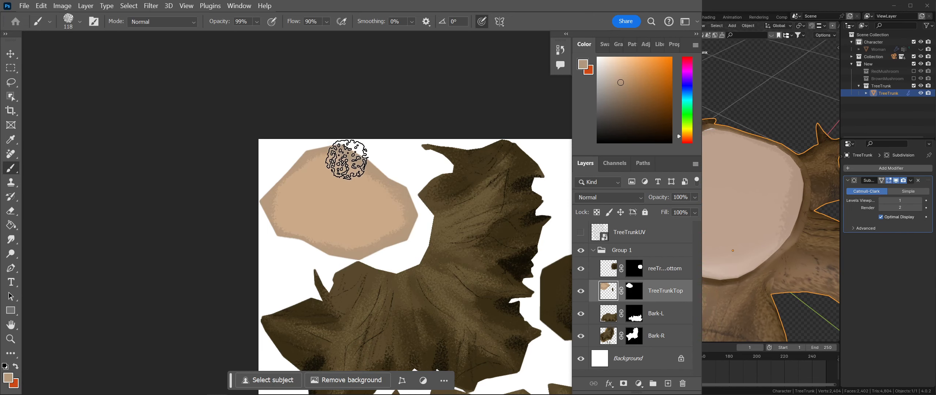
left_click_drag(314, 150, 265, 202)
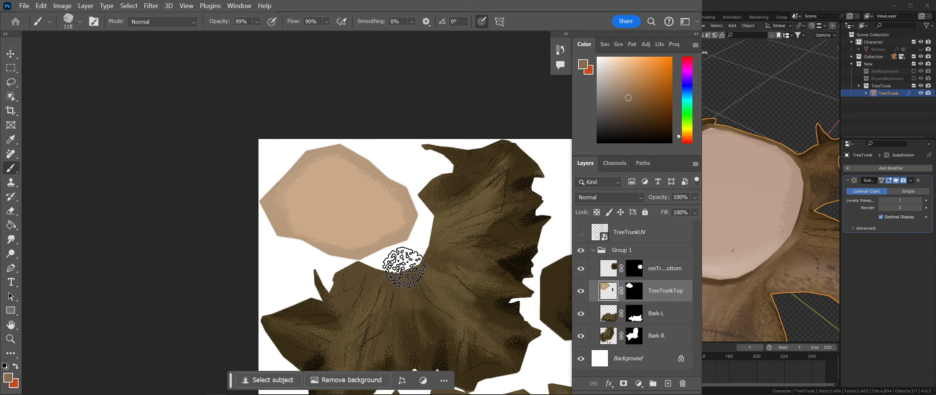
right_click_drag(397, 255, 388, 254, "alt")
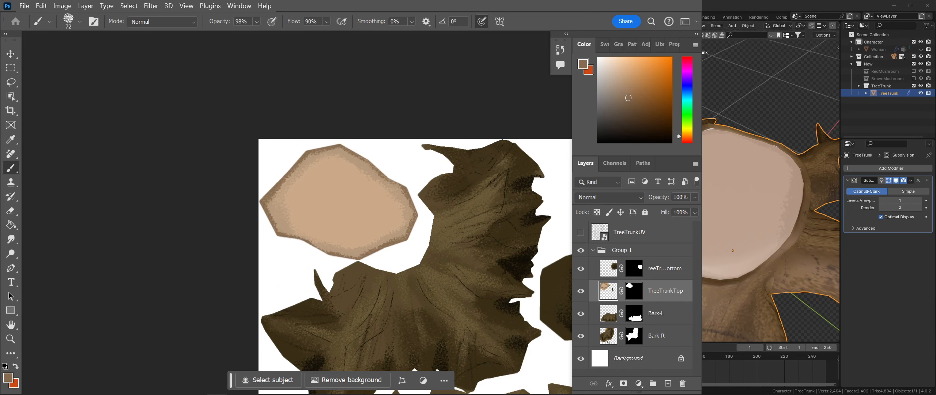
- Load the updated texture in Blender to check the darker rim and touch up the top cap's edge shading in Photoshop
left_click(859, 304)
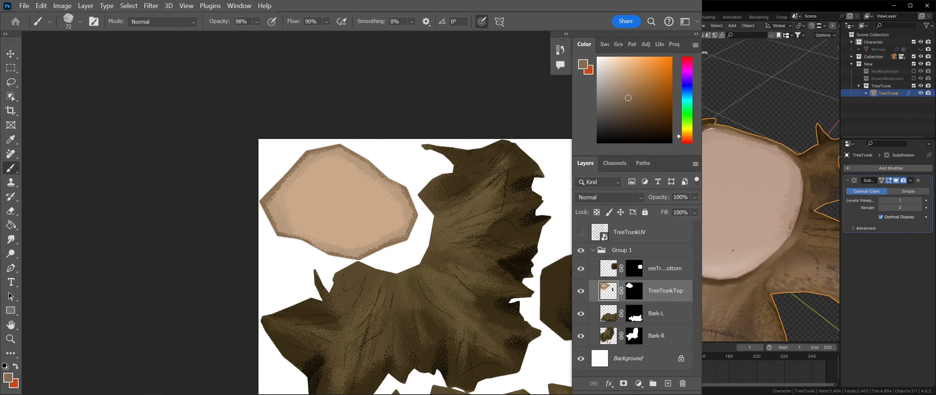
scroll(735, 217, "up", 2)
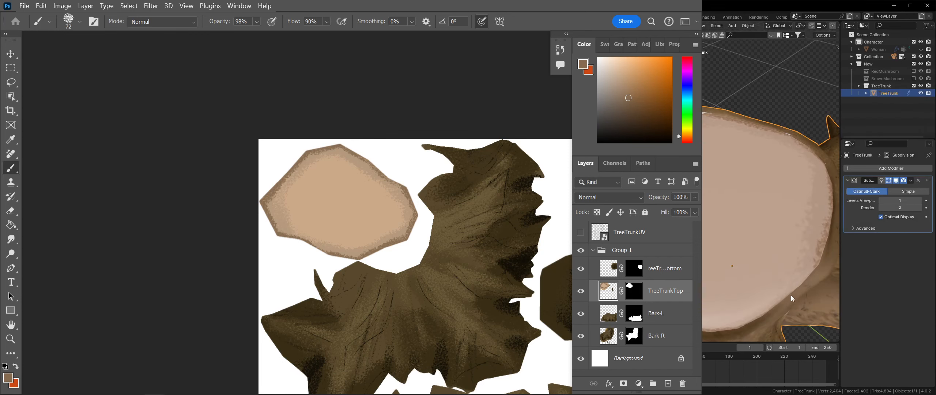
left_click(368, 269)
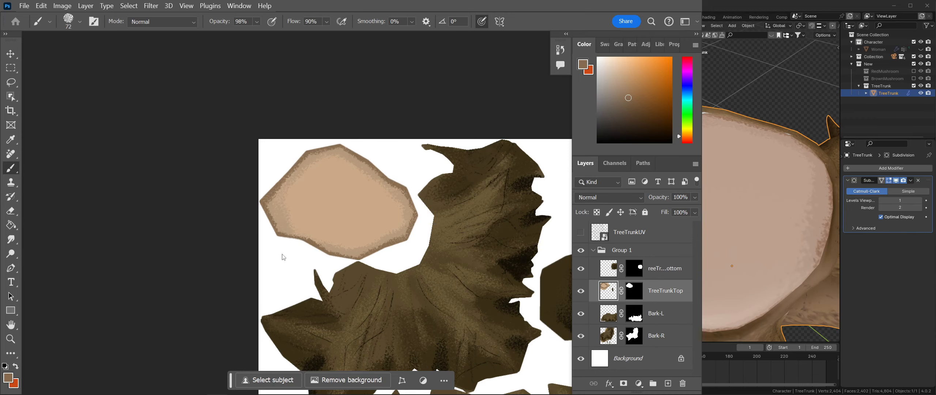
key("alt+Tab")
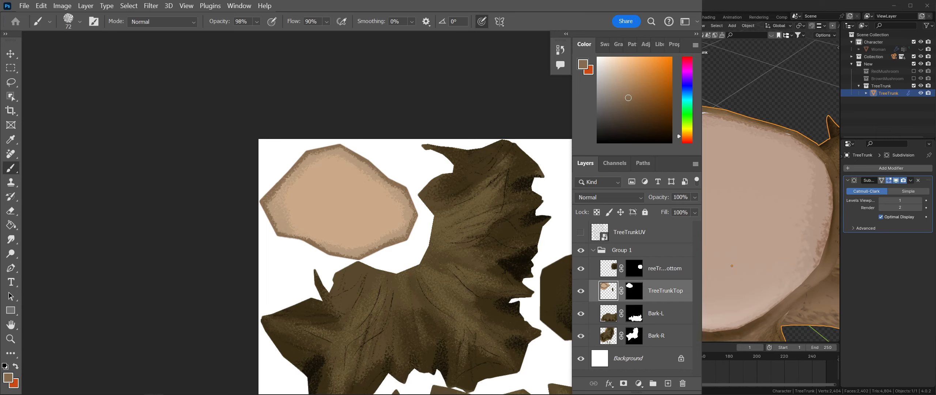
key("Escape")
middle_click_drag(736, 251, 736, 224)
- Return Photoshop to the standard screen mode and paint a lighter beige over the top cap's centre with a larger brush
left_click(623, 83)
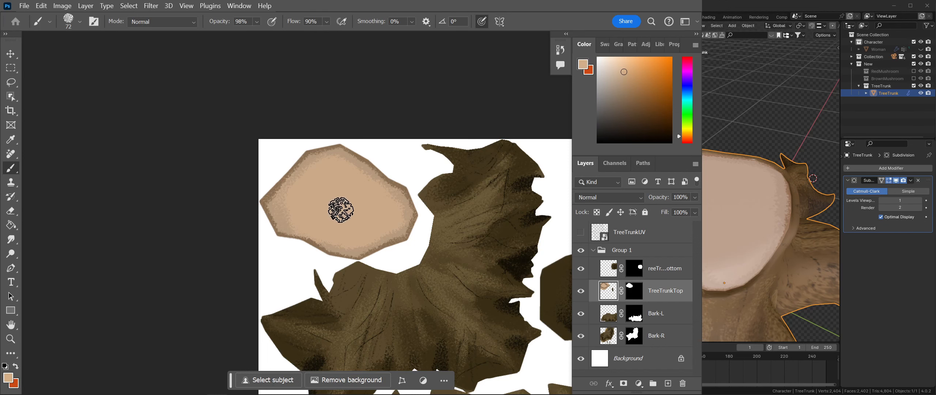
key("f")
key("f")
key("f")
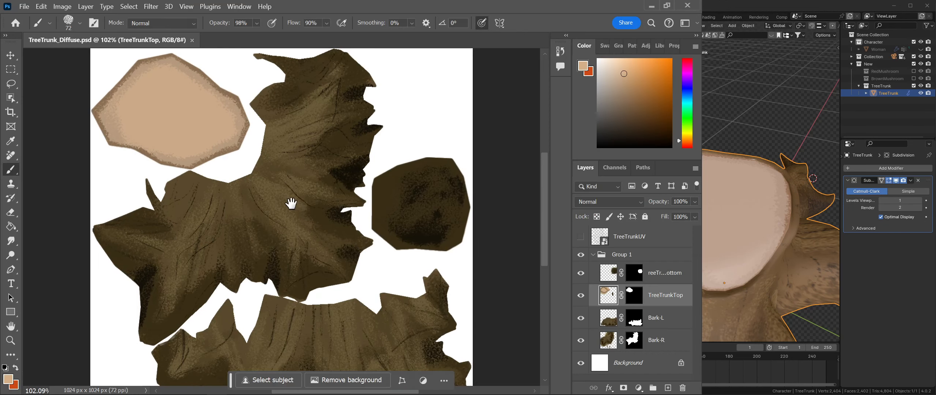
left_click_drag(292, 204, 470, 279)
right_click_drag(471, 279, 480, 281, "alt")
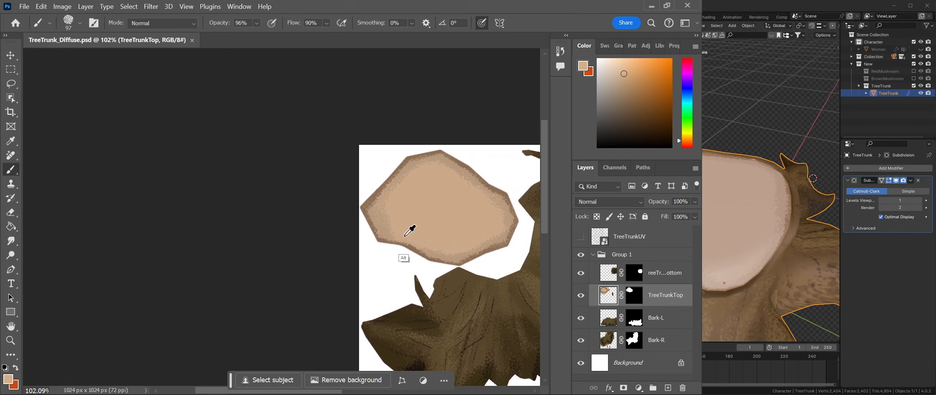
right_click_drag(405, 236, 417, 237, "alt")
mouse_move(423, 204)
left_mouse_down()
mouse_move(430, 207)
mouse_move(423, 200)
left_mouse_up()
left_click_drag(456, 246, 434, 249)
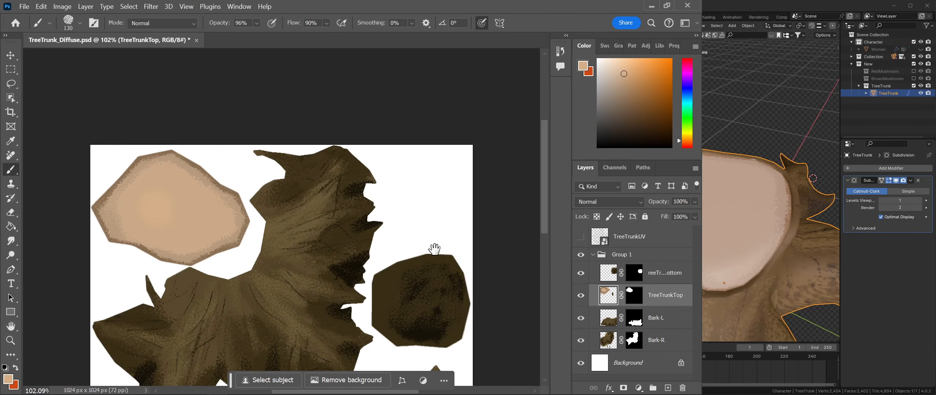
- Choose less saturated light beige shades and blend them over the middle of the top cap island with the 130 px brush
left_click_drag(368, 256, 428, 244)
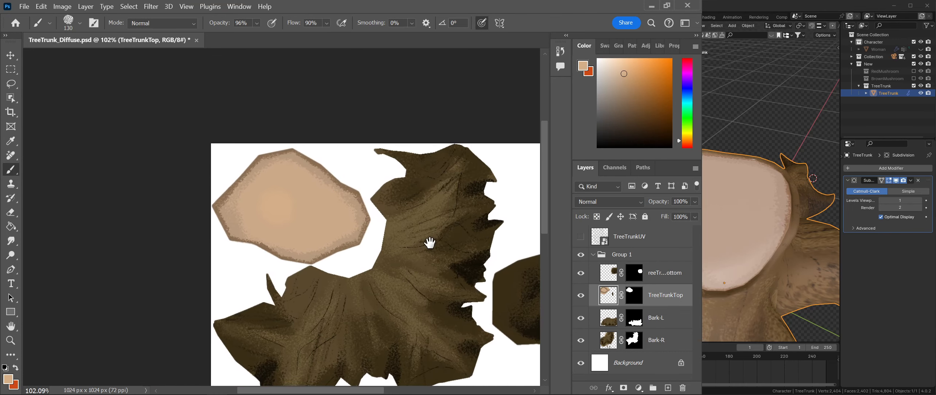
left_click(617, 71)
mouse_move(305, 214)
left_mouse_down()
mouse_move(286, 203)
mouse_move(323, 219)
mouse_move(294, 207)
left_mouse_up()
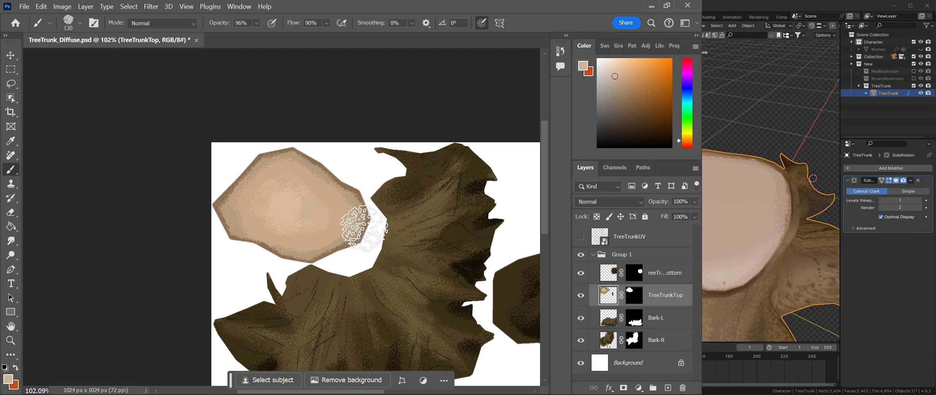
left_click_drag(341, 238, 379, 244)
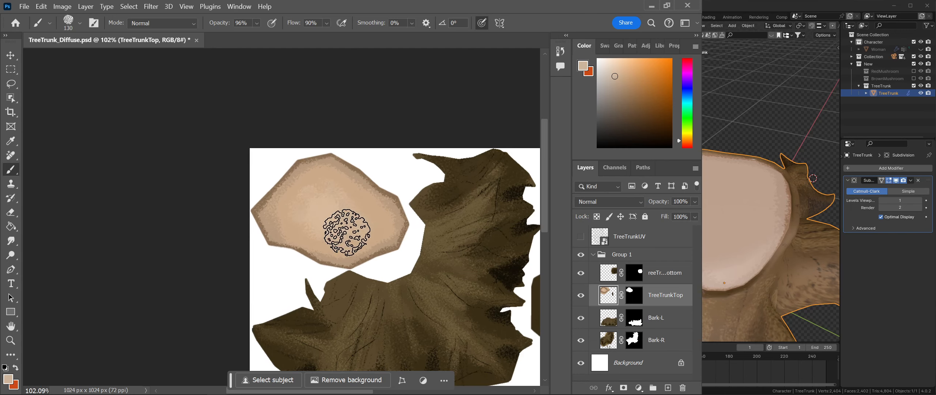
- Choose a paler beige and paint ring-shaped highlights around the top cap island, reducing the brush size to 46 px
left_click(610, 71)
left_click(323, 209)
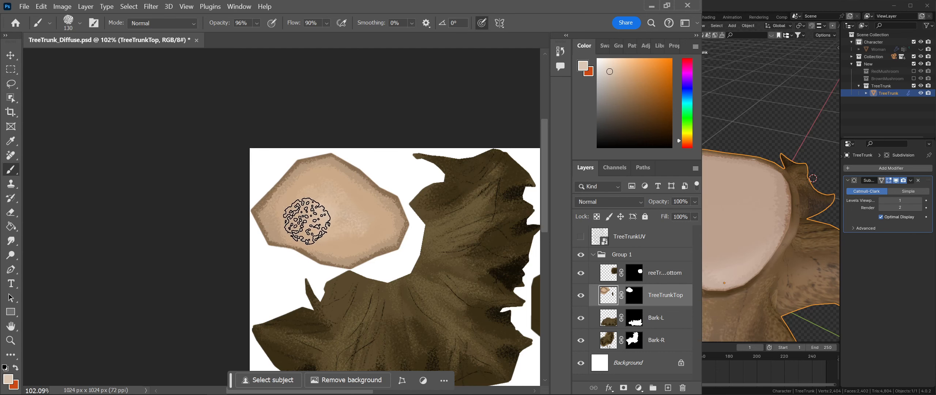
right_click_drag(305, 227, 303, 235, "alt")
mouse_move(270, 264)
right_mouse_down("alt")
mouse_move(295, 222)
mouse_move(273, 240)
right_mouse_up("alt")
mouse_move(280, 230)
left_mouse_down()
mouse_move(302, 182)
mouse_move(293, 191)
mouse_move(313, 241)
left_mouse_up()
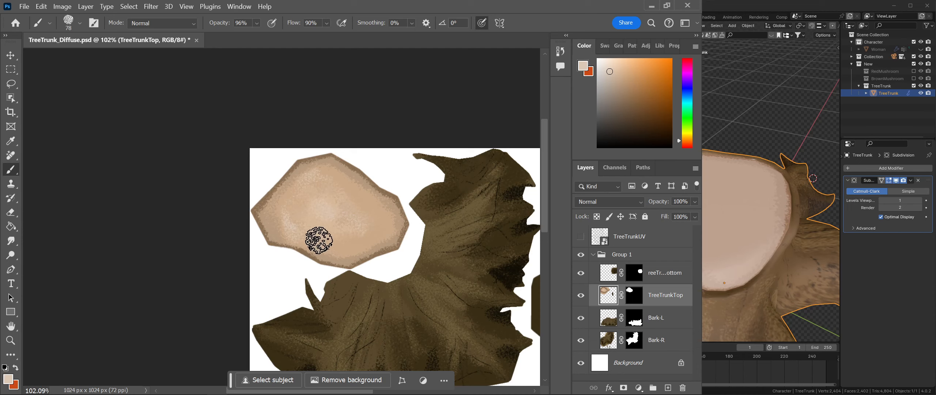
right_click_drag(356, 251, 349, 250, "alt")
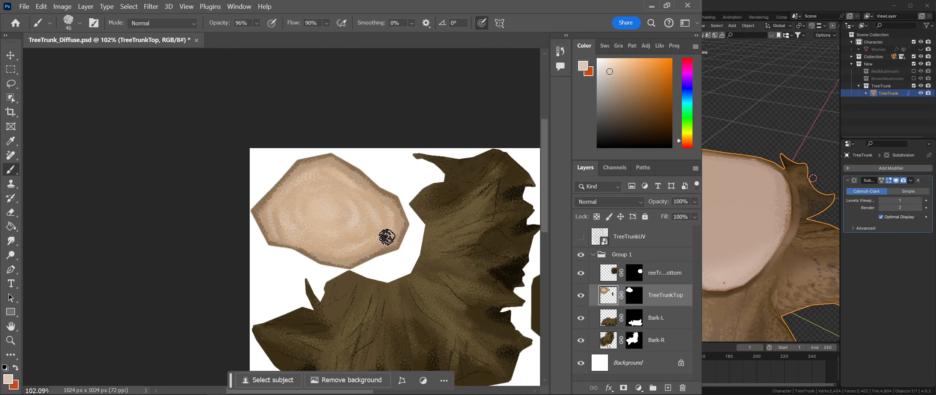
- Save the texture document, load it in Blender and view the ring highlights on the stump top
key("ctrl+s")
key("alt+Tab")
left_click(859, 303)
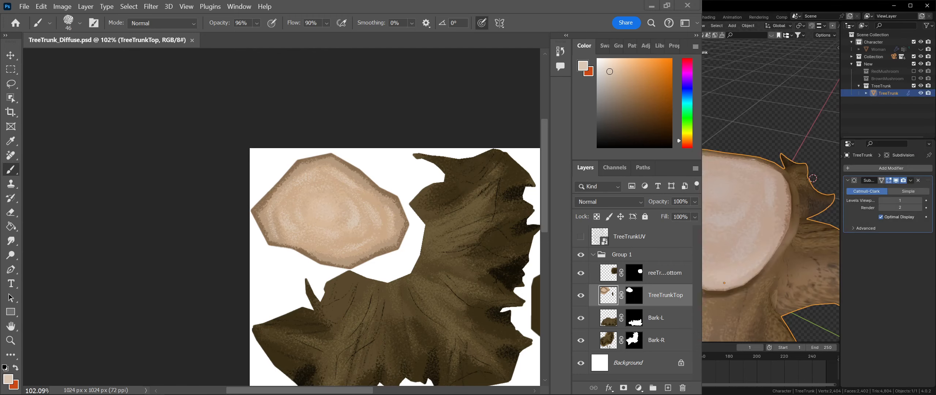
middle_click_drag(711, 215, 709, 240)
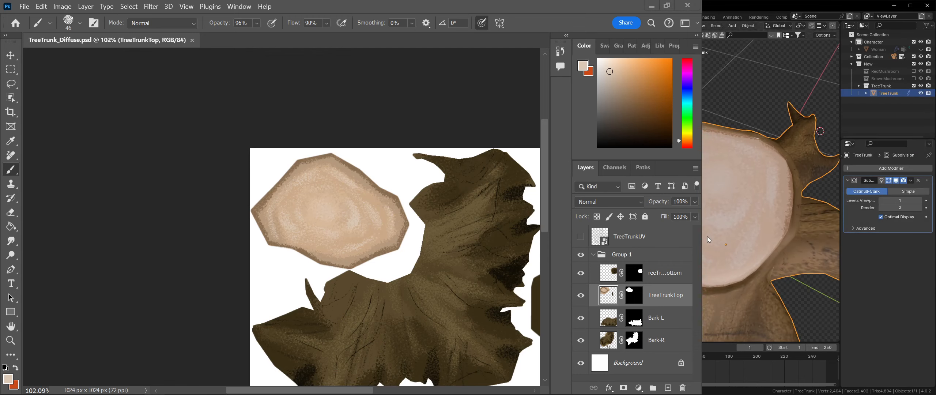
- Choose a muted brown and try a dark ring stroke beside the top cap's highlights with the 46 px brush
left_click(629, 90)
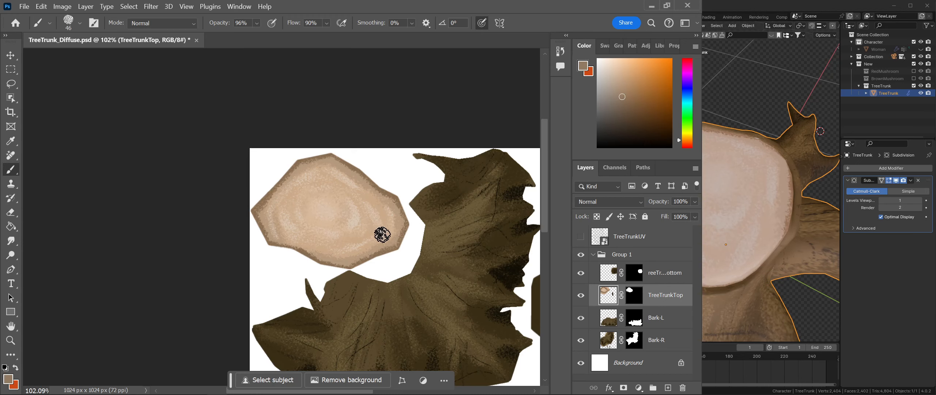
left_click_drag(403, 264, 437, 285, "ctrl")
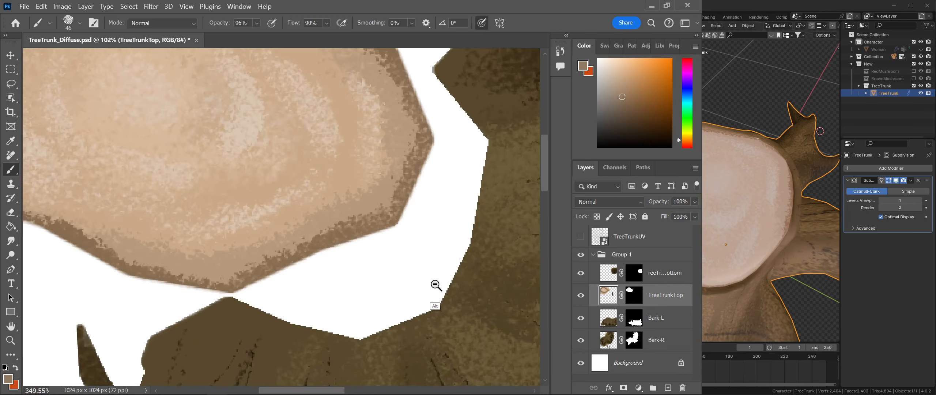
mouse_move(332, 252)
left_mouse_down()
mouse_move(435, 333)
mouse_move(433, 347)
left_mouse_up()
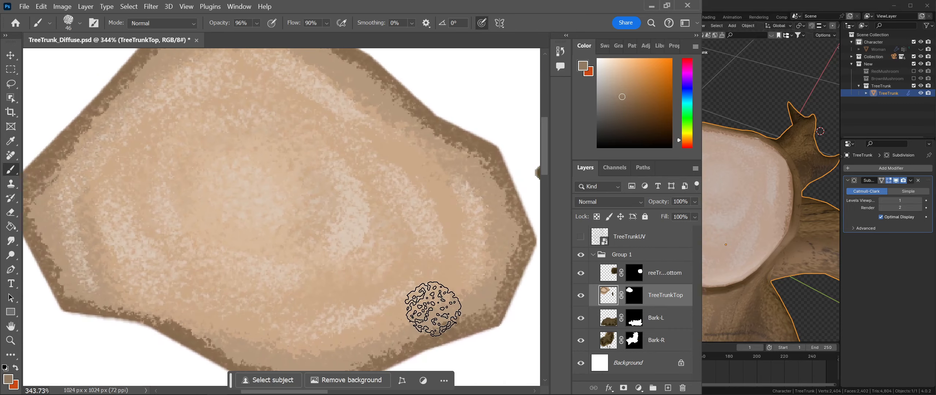
mouse_move(427, 311)
left_mouse_down("ctrl")
mouse_move(422, 304)
mouse_move(433, 302)
left_mouse_up("ctrl")
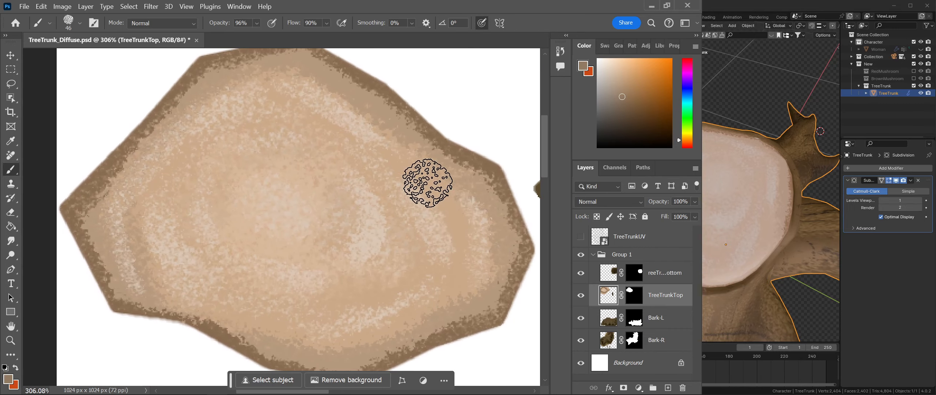
mouse_move(427, 182)
left_mouse_down()
mouse_move(453, 245)
mouse_move(410, 175)
left_mouse_up()
left_click_drag(449, 240, 440, 201)
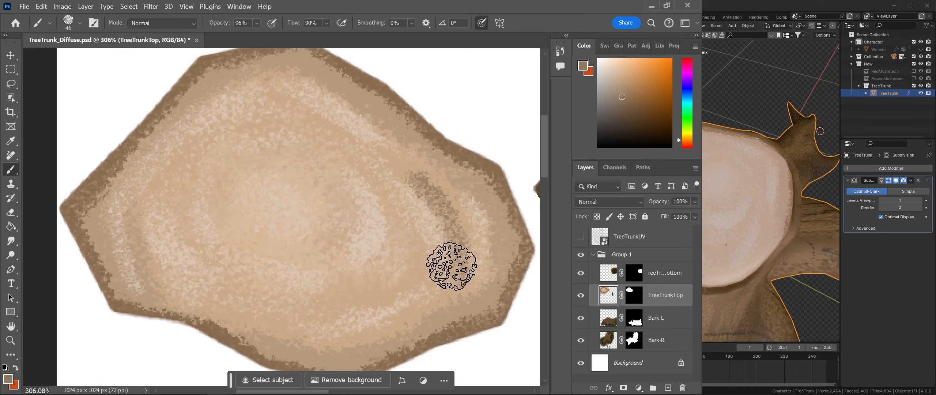
key("ctrl+z")
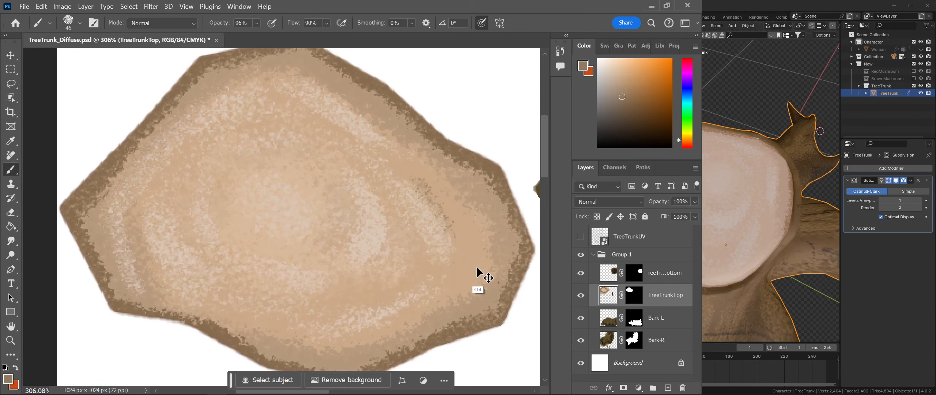
- Reduce the brush to 21 px and paint a narrower dark ring stroke along the right-hand highlight of the top cap island
left_click_drag(407, 184, 450, 271)
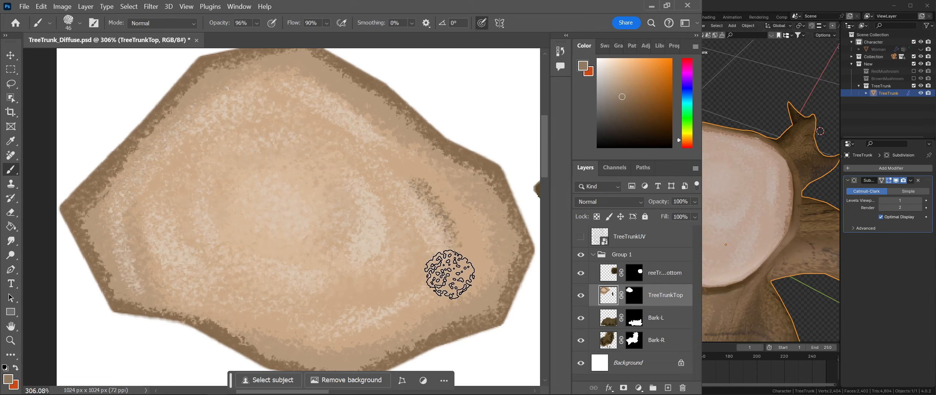
mouse_move(447, 264)
right_mouse_down("alt")
mouse_move(431, 272)
mouse_move(445, 271)
right_mouse_up("alt")
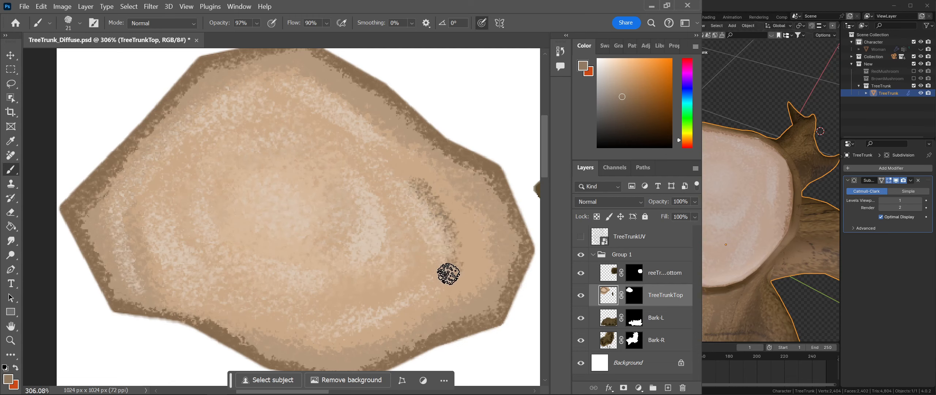
mouse_move(409, 178)
left_mouse_down()
mouse_move(443, 220)
mouse_move(455, 272)
left_mouse_up()
key("ctrl+z")
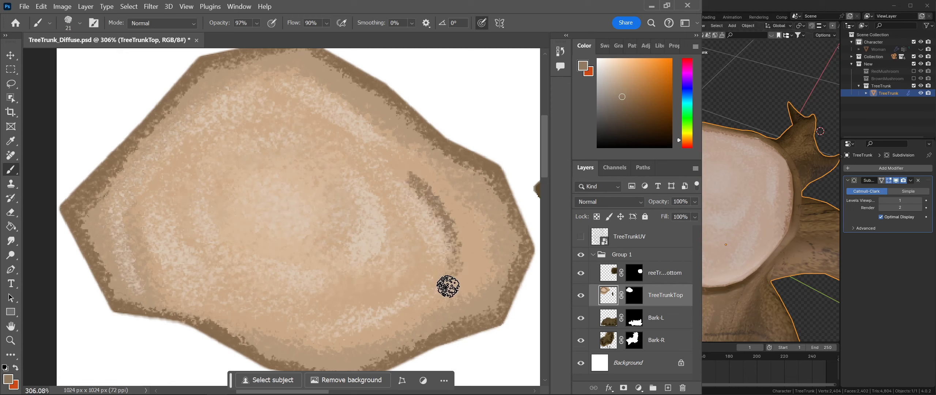
key("ctrl+shift+z")
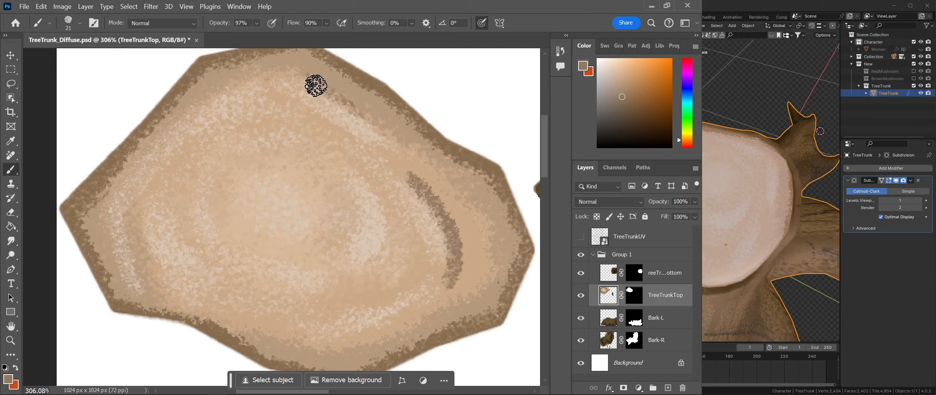
- Paint muted brown ring arcs to the right, below and left of the top cap's centre, plus a long arc along its upper-left rim
mouse_move(365, 177)
left_mouse_down()
mouse_move(385, 223)
mouse_move(373, 274)
left_mouse_up()
mouse_move(380, 188)
left_mouse_down()
mouse_move(387, 261)
mouse_move(363, 173)
left_mouse_up()
left_click_drag(228, 260, 313, 291)
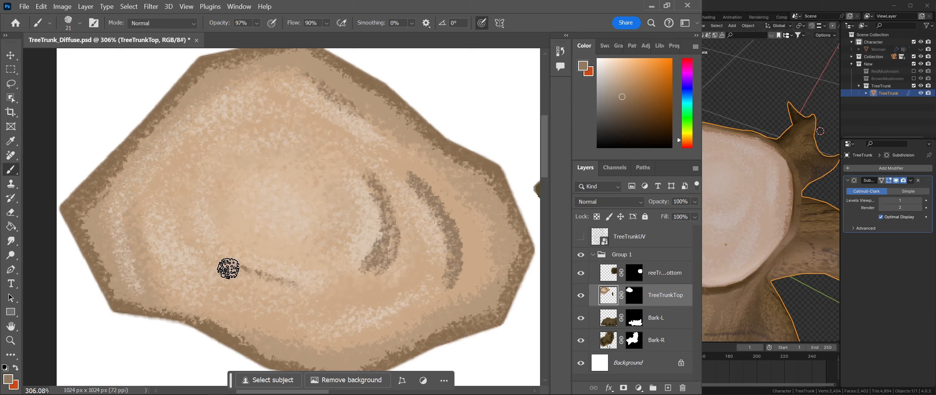
mouse_move(232, 240)
left_mouse_down()
mouse_move(243, 166)
mouse_move(215, 211)
mouse_move(216, 186)
left_mouse_up()
key("ctrl+z")
mouse_move(157, 252)
left_mouse_down()
mouse_move(144, 217)
mouse_move(152, 190)
mouse_move(167, 272)
mouse_move(155, 238)
left_mouse_up()
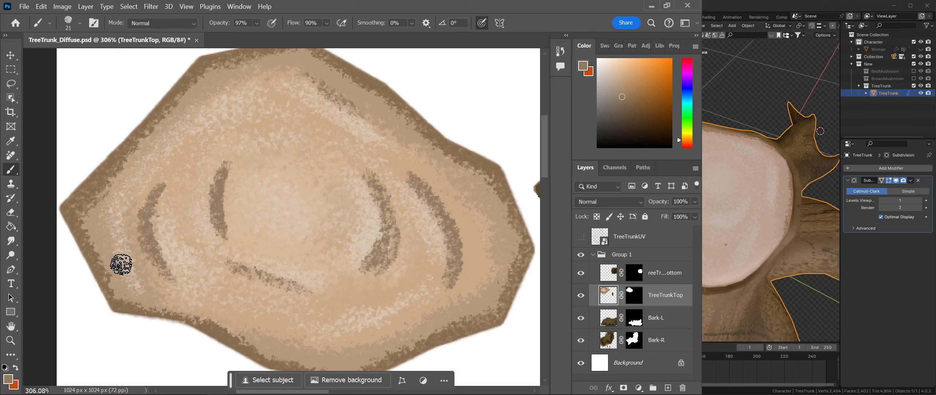
mouse_move(122, 203)
left_mouse_down()
mouse_move(132, 165)
mouse_move(237, 95)
left_mouse_up()
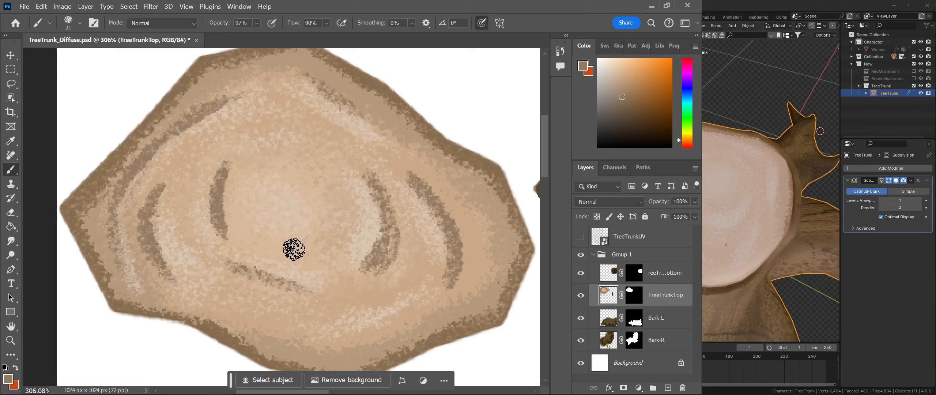
- Add muted brown arcs just left of the top cap's centre and several thin curved strokes above it
left_click_drag(267, 183, 271, 225)
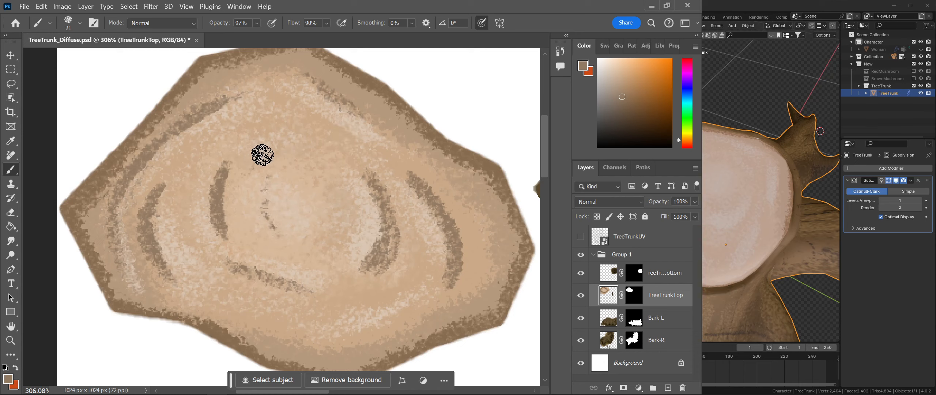
mouse_move(267, 159)
left_mouse_down()
mouse_move(249, 170)
mouse_move(302, 145)
left_mouse_up()
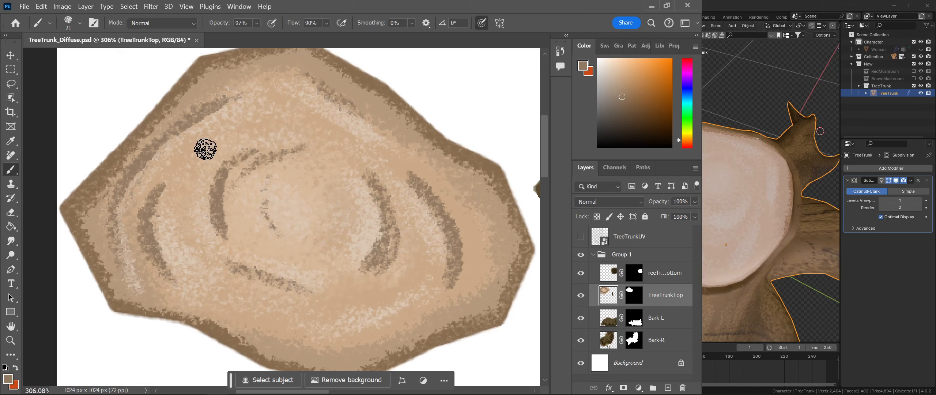
mouse_move(202, 154)
left_mouse_down()
mouse_move(220, 128)
mouse_move(278, 107)
left_mouse_up()
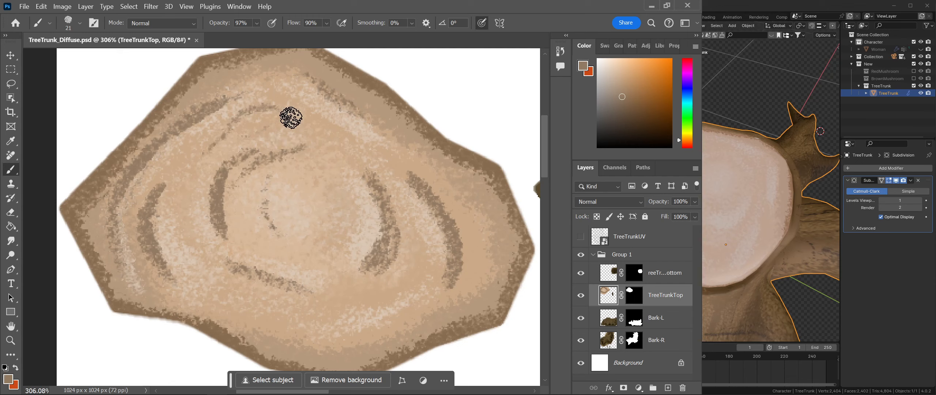
left_click_drag(236, 139, 295, 124)
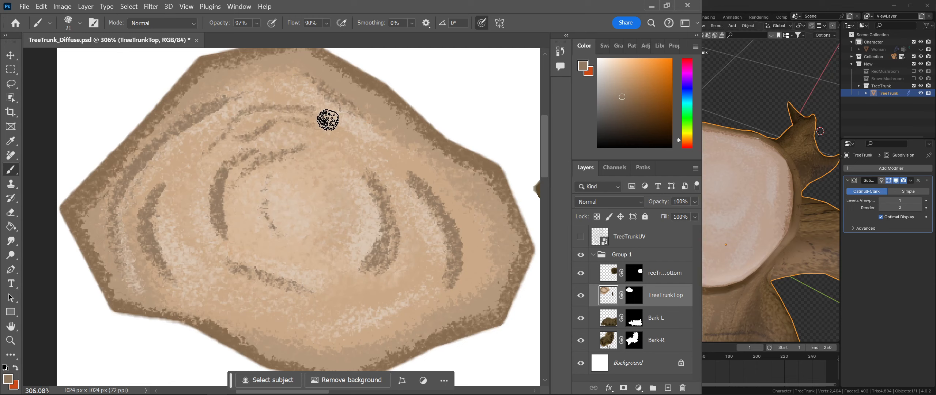
left_click_drag(251, 134, 186, 161)
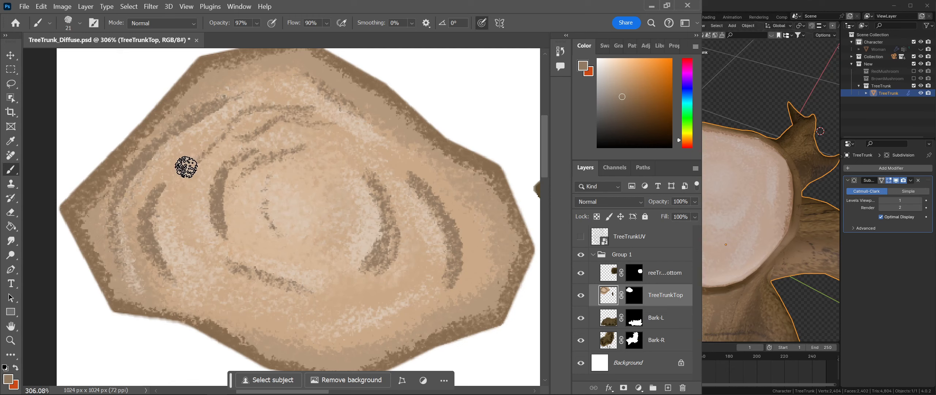
left_click_drag(225, 129, 284, 106)
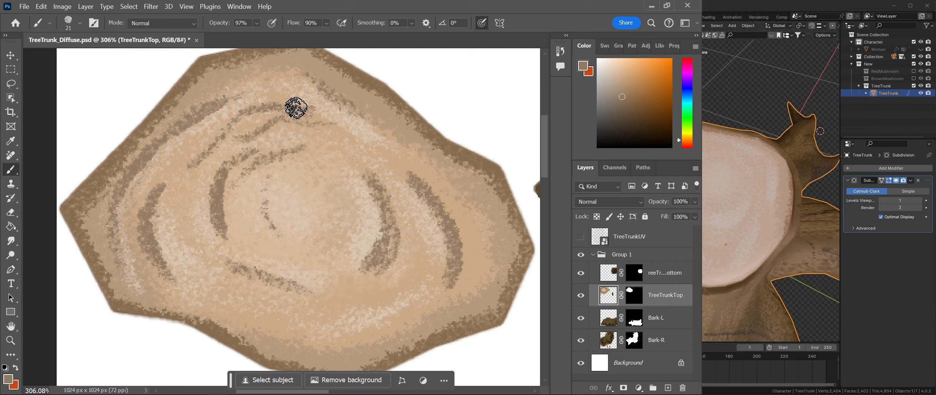
- Paint dark ring arcs near the top cap's right and lower-right rim and a small broken spiral around its centre
mouse_move(352, 331)
left_mouse_down()
mouse_move(424, 296)
mouse_move(421, 235)
left_mouse_up()
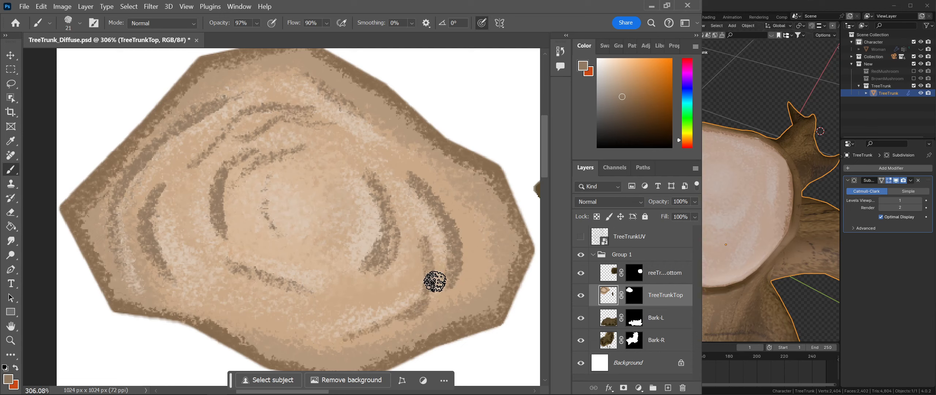
left_click_drag(422, 152, 479, 247)
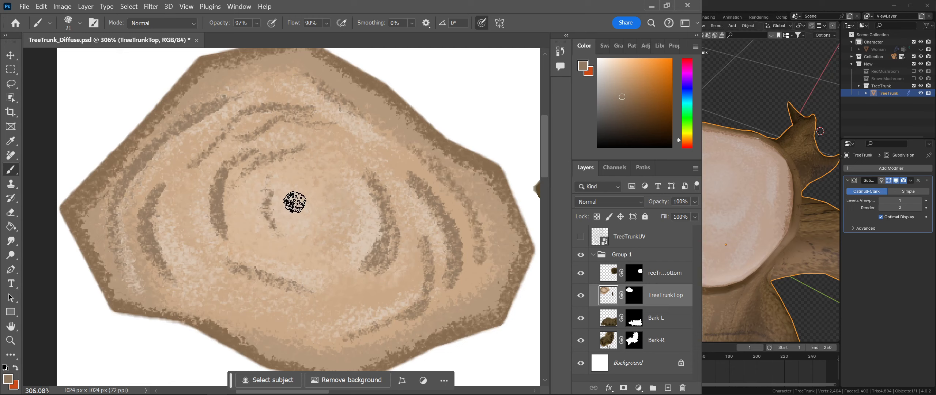
mouse_move(295, 203)
left_mouse_down()
mouse_move(295, 236)
mouse_move(271, 214)
mouse_move(272, 245)
mouse_move(305, 203)
mouse_move(277, 217)
left_mouse_up()
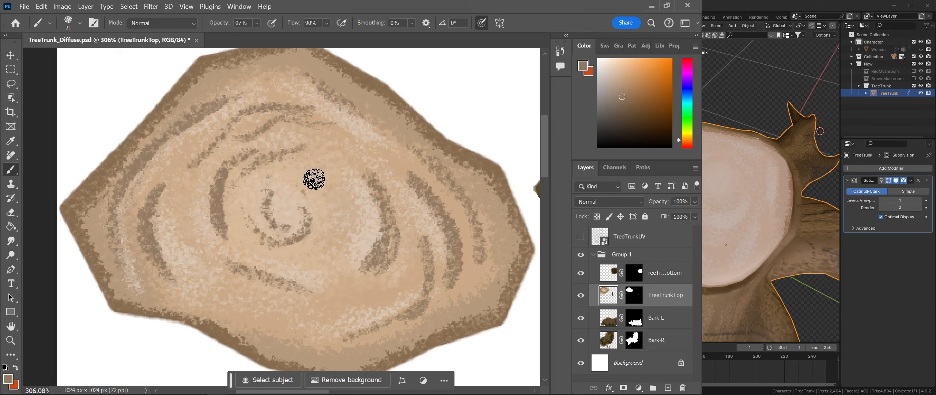
left_click_drag(338, 192, 346, 236)
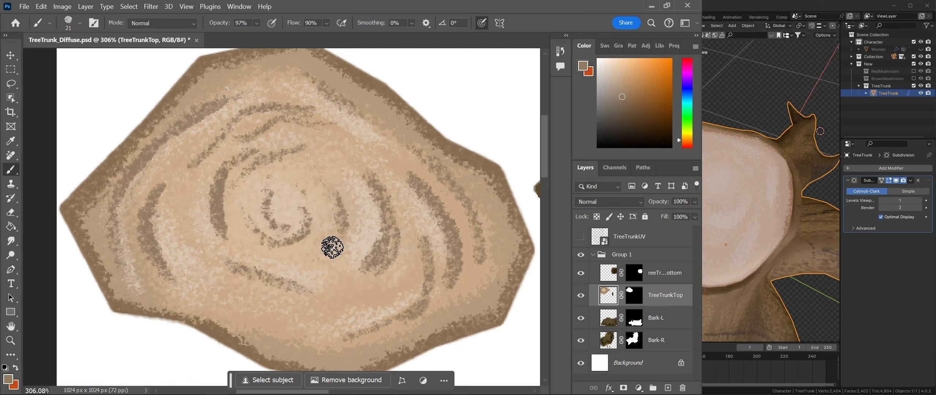
left_click_drag(290, 265, 340, 212)
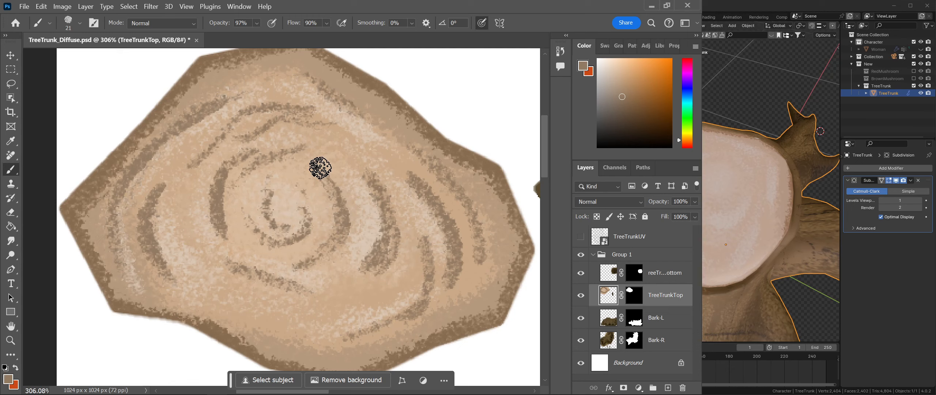
mouse_move(338, 152)
left_mouse_down()
mouse_move(365, 182)
mouse_move(329, 143)
left_mouse_up()
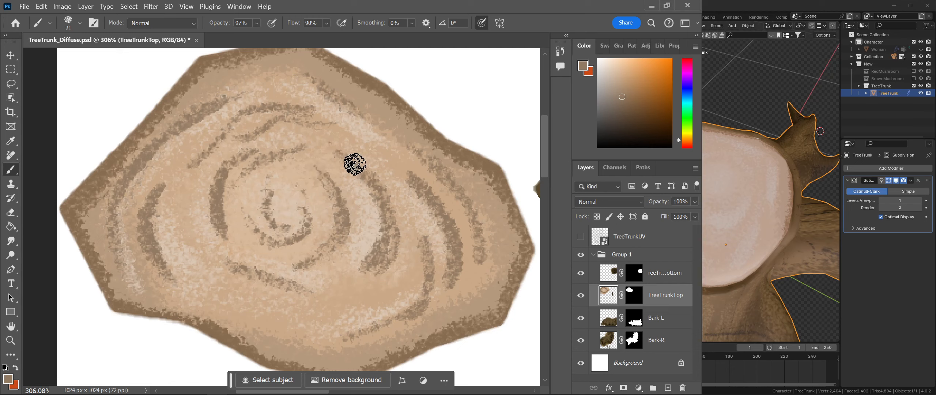
- Fill the gaps in the ring pattern with dark arcs near the top cap's upper rim, left side, lower edge and lower-right rim
left_click_drag(257, 81, 284, 82)
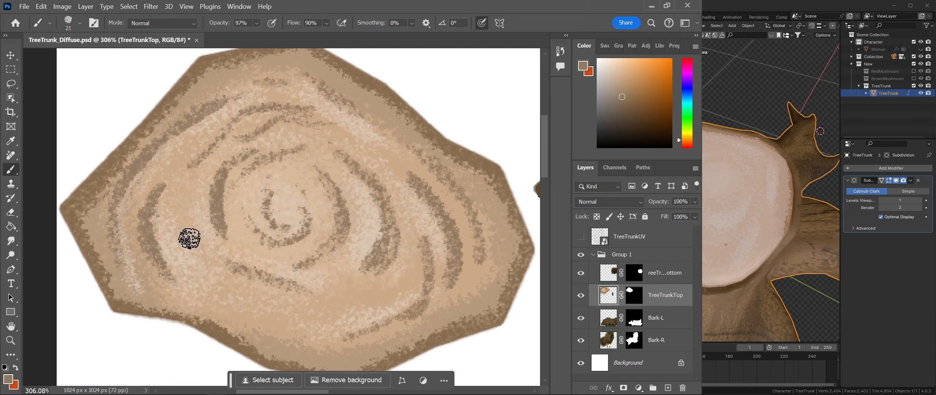
left_click_drag(186, 224, 213, 274)
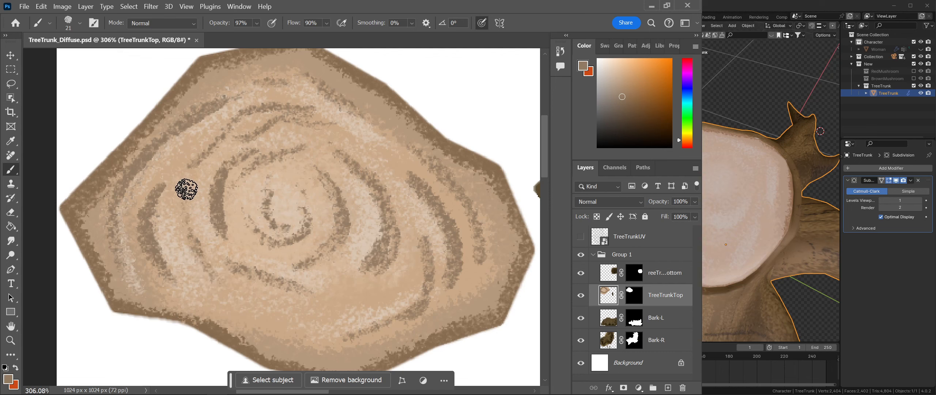
left_click_drag(187, 190, 216, 274)
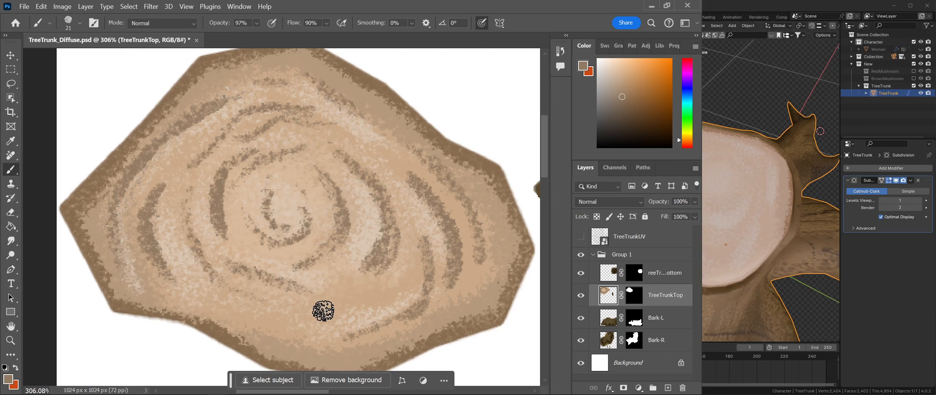
left_click_drag(313, 322, 366, 304)
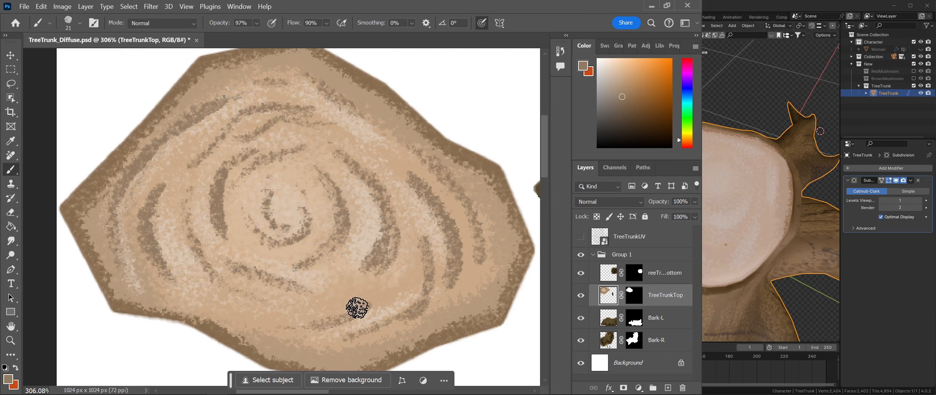
mouse_move(300, 332)
left_mouse_down()
mouse_move(225, 313)
mouse_move(245, 330)
mouse_move(378, 304)
left_mouse_up()
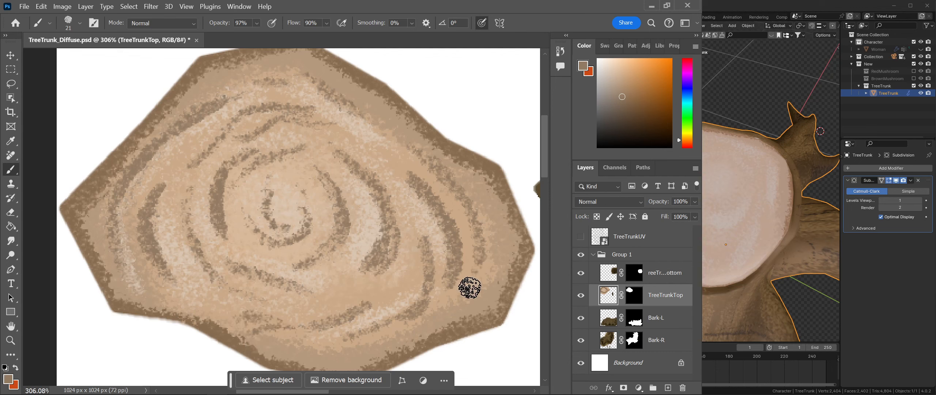
mouse_move(437, 318)
left_mouse_down()
mouse_move(476, 268)
mouse_move(468, 284)
left_mouse_up()
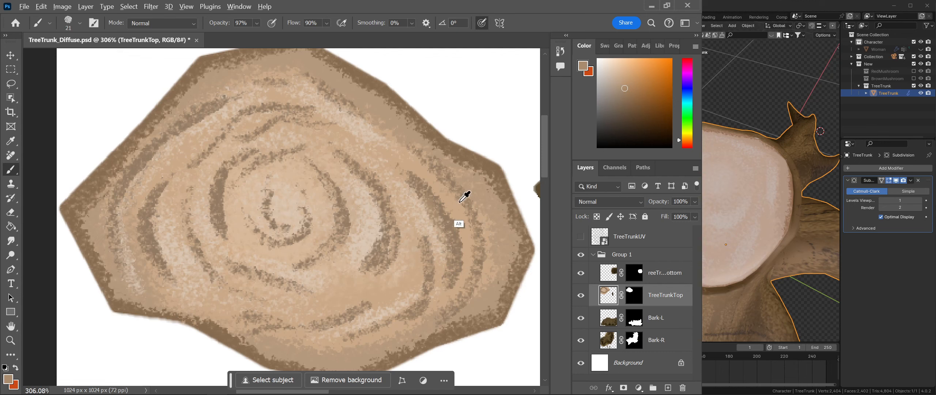
- Sample a lighter brown from the top cap, reduce the brush to 11 px and paint fine ring lines between the dark arcs
right_click_drag(447, 208, 451, 206, "alt")
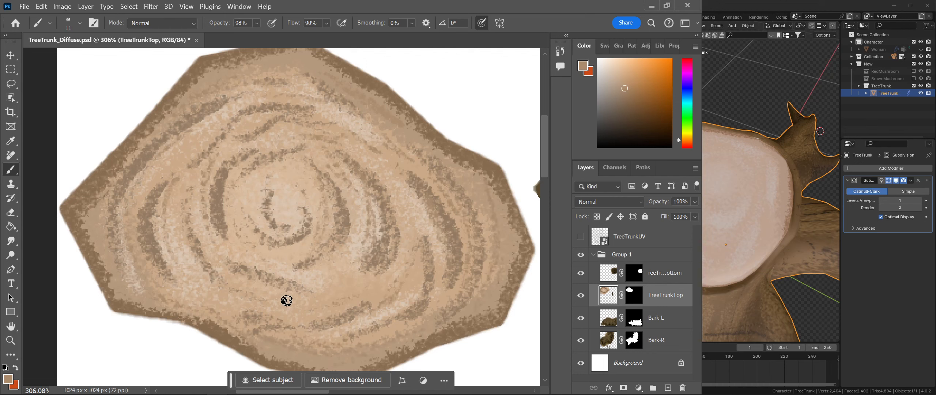
mouse_move(232, 272)
left_mouse_down()
mouse_move(308, 313)
mouse_move(222, 281)
left_mouse_up()
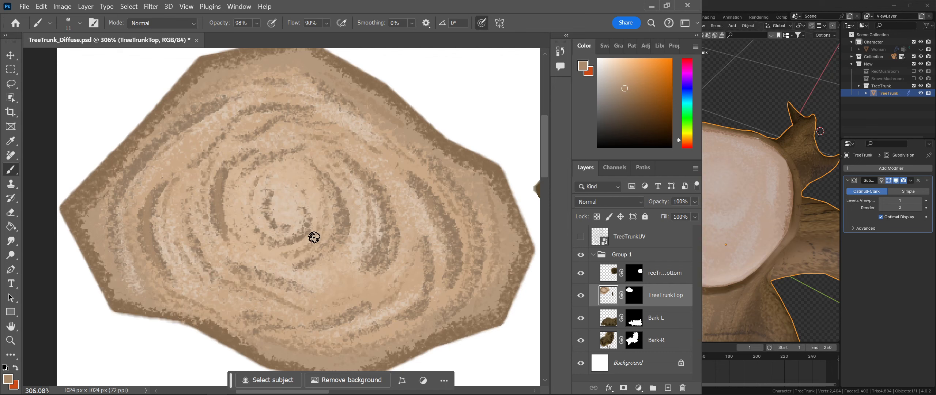
left_click_drag(325, 286, 372, 243)
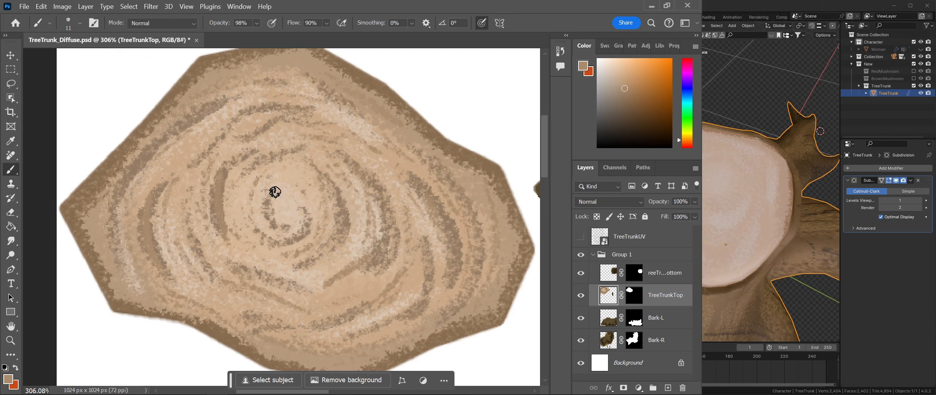
- Choose a pale beige and paint thin highlights at the top cap's centre and along its right and left rings with the 11 px brush
left_click(612, 79)
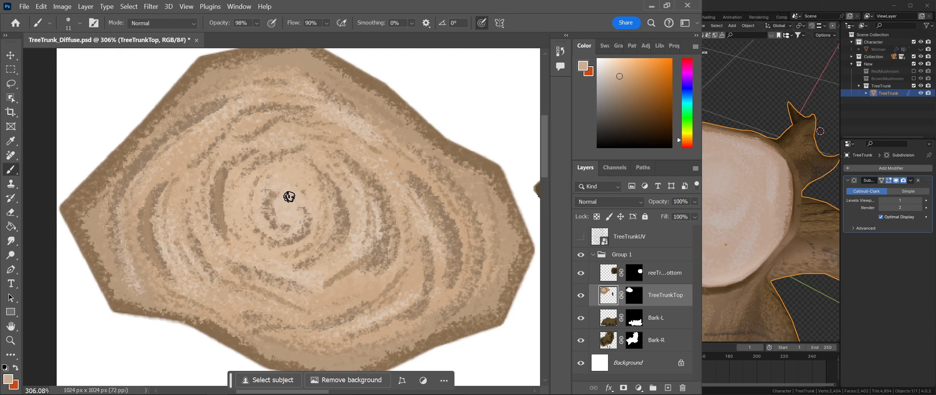
left_click(606, 64)
mouse_move(288, 197)
left_mouse_down()
mouse_move(271, 194)
mouse_move(292, 215)
mouse_move(283, 211)
left_mouse_up()
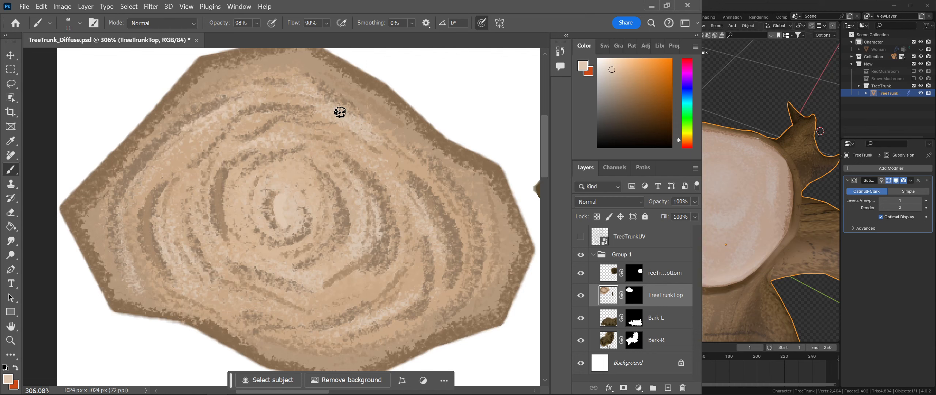
left_click_drag(340, 112, 392, 147)
left_click_drag(413, 183, 448, 268)
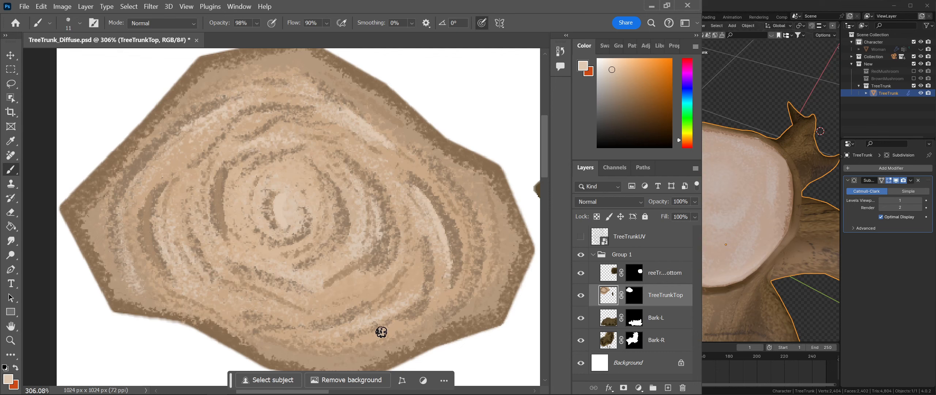
left_click_drag(410, 309, 425, 233)
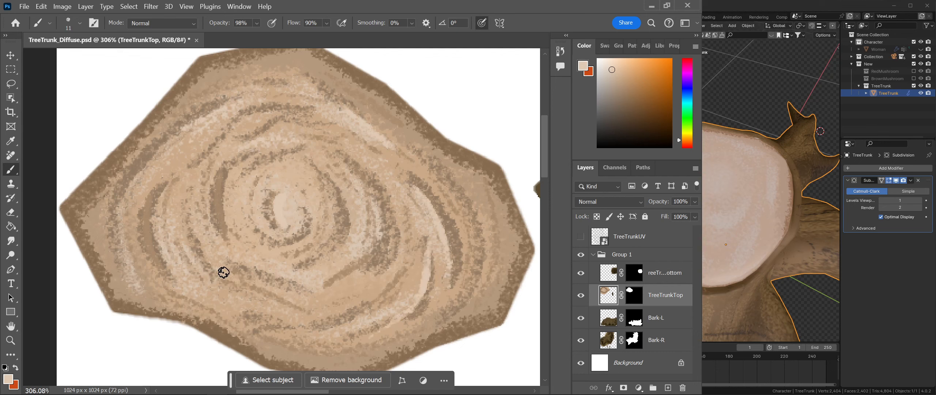
left_click_drag(154, 198, 159, 218)
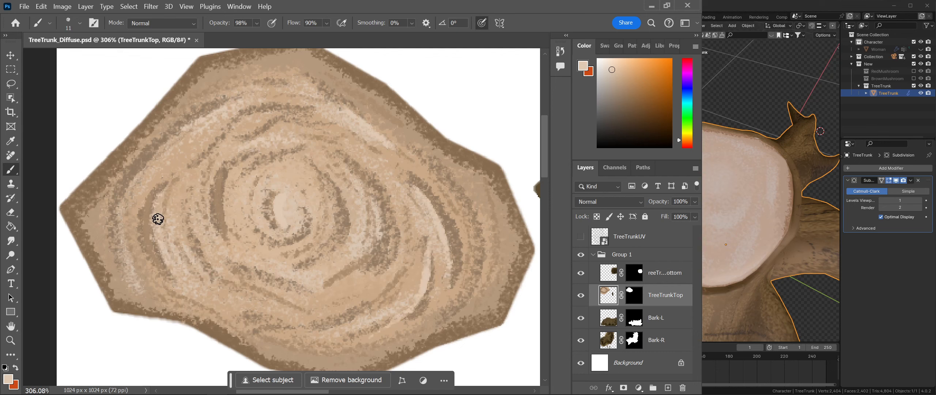
left_click_drag(145, 163, 118, 216)
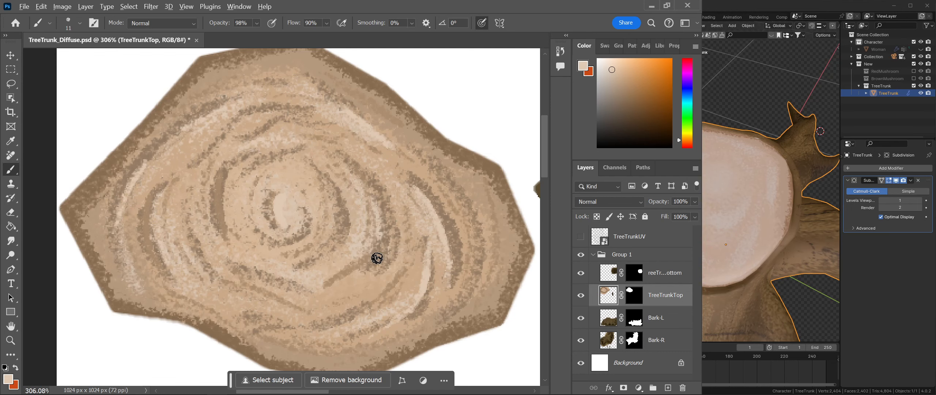
- Save the updated texture and reload it on the tree trunk model in Blender
scroll(376, 258, "down", 5, "alt")
key("ctrl+s")
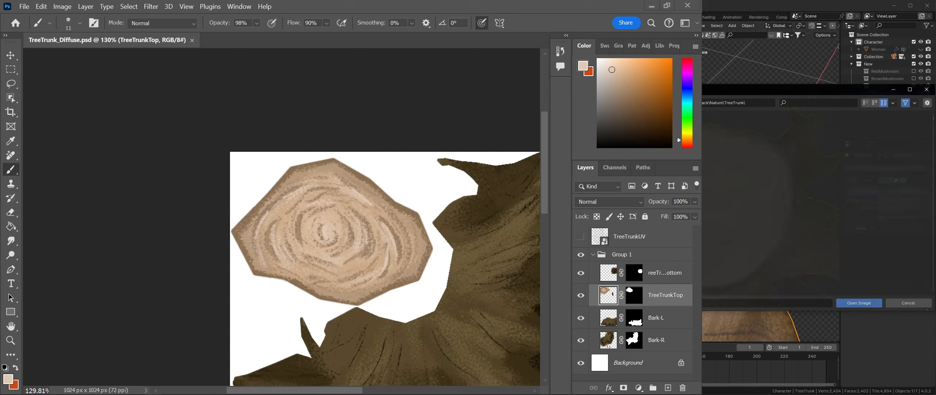
scroll(716, 216, "down", 5)
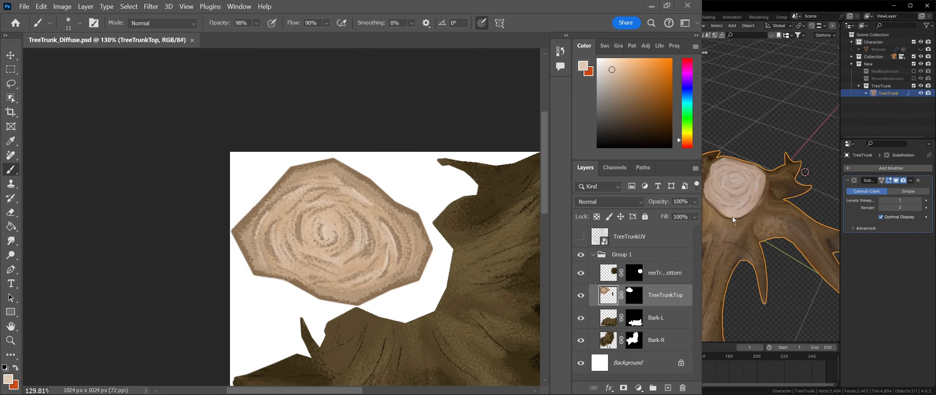
- Inspect the top cap on the Blender model up close and compare the painted texture in Photoshop against the TreeTrunkUV wireframe
mouse_move(733, 217)
middle_mouse_down()
mouse_move(753, 237)
mouse_move(717, 252)
mouse_move(714, 236)
middle_mouse_up()
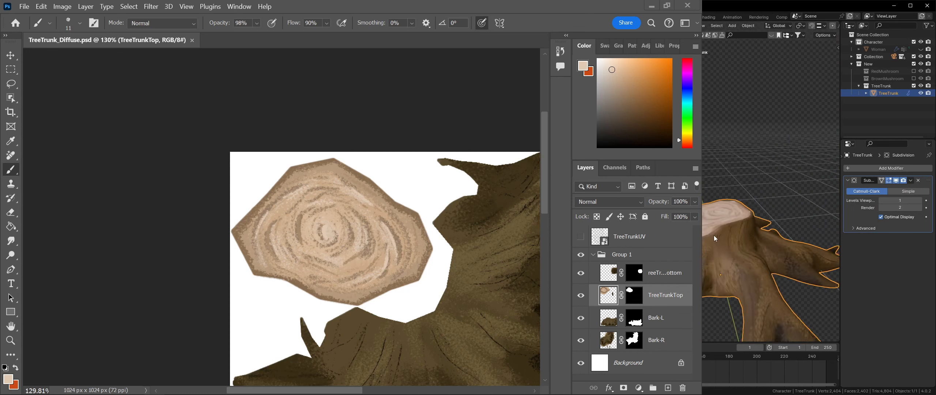
scroll(769, 224, "up", 5)
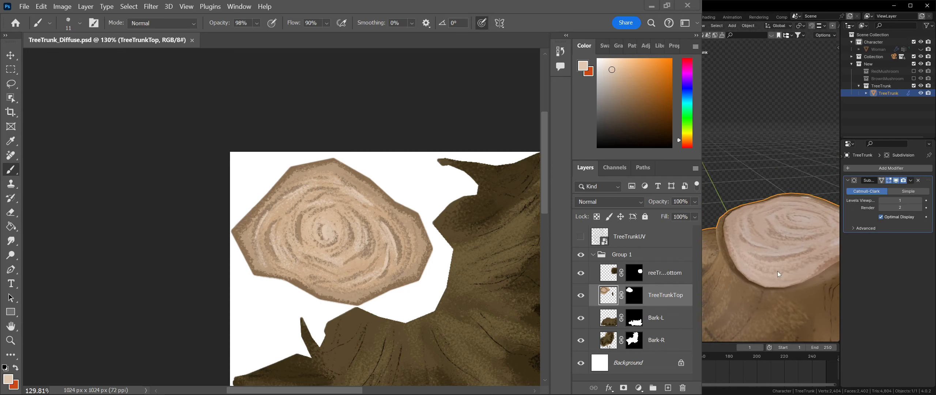
middle_click_drag(777, 270, 832, 304)
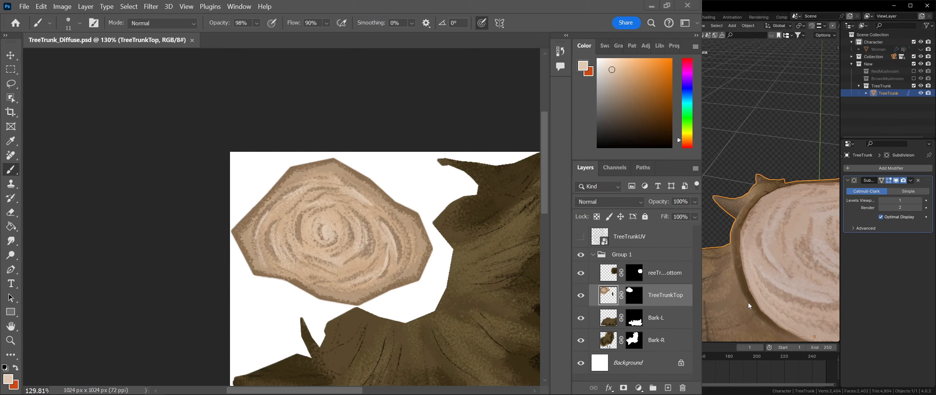
left_click(580, 237)
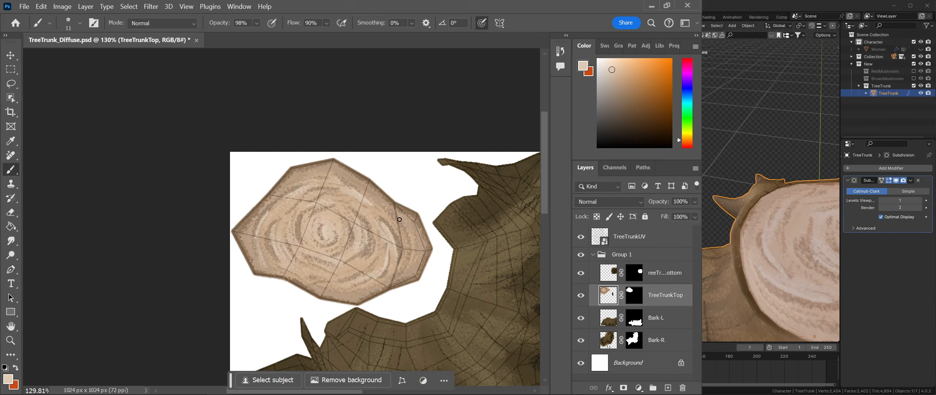
left_click(581, 236)
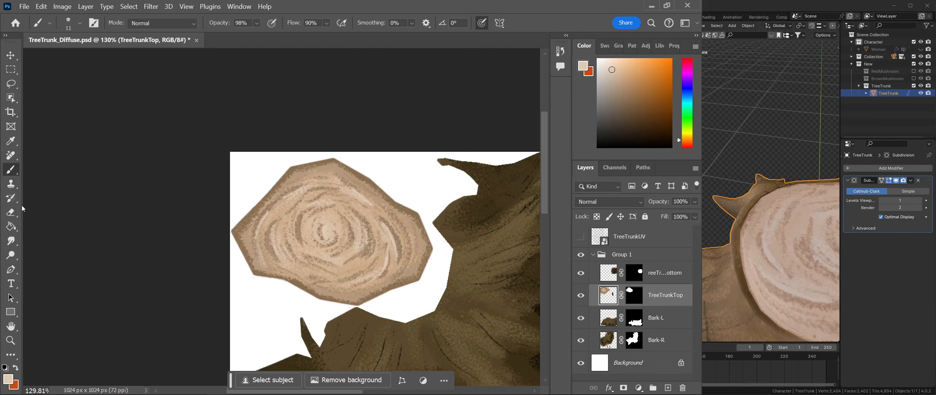
left_click(17, 245)
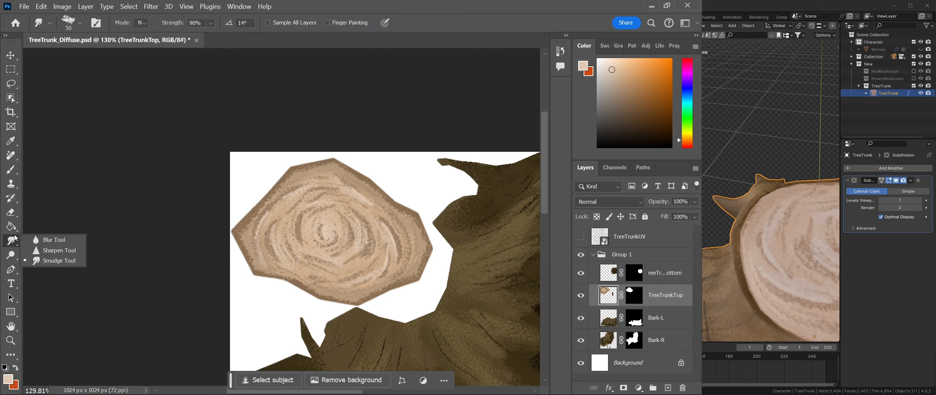
left_click(14, 128)
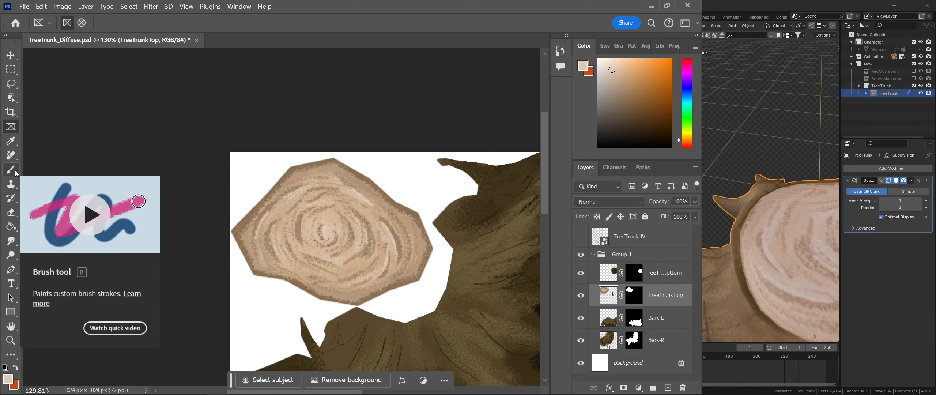
left_click(17, 182)
left_click(13, 201)
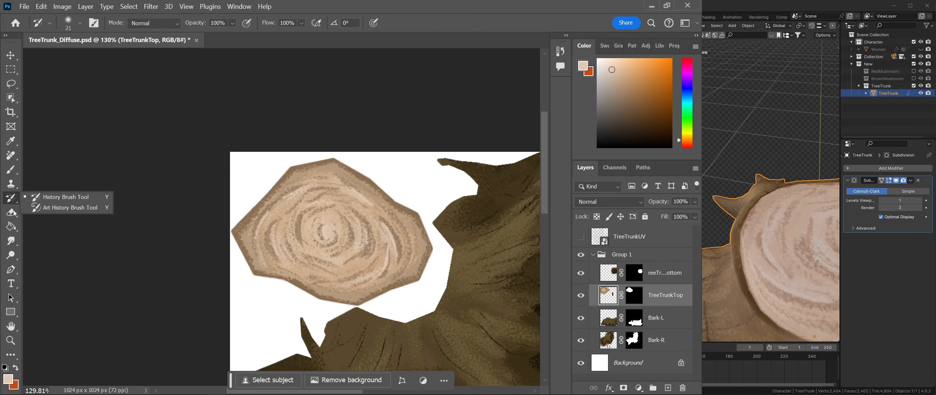
left_click(16, 255)
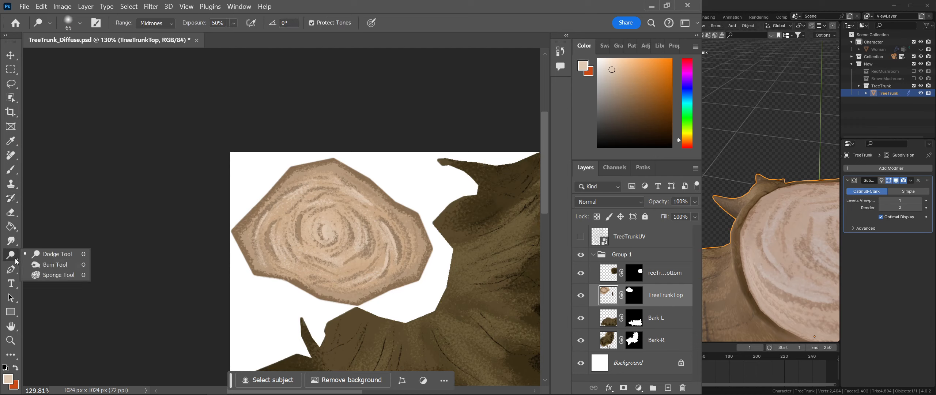
left_click(12, 243)
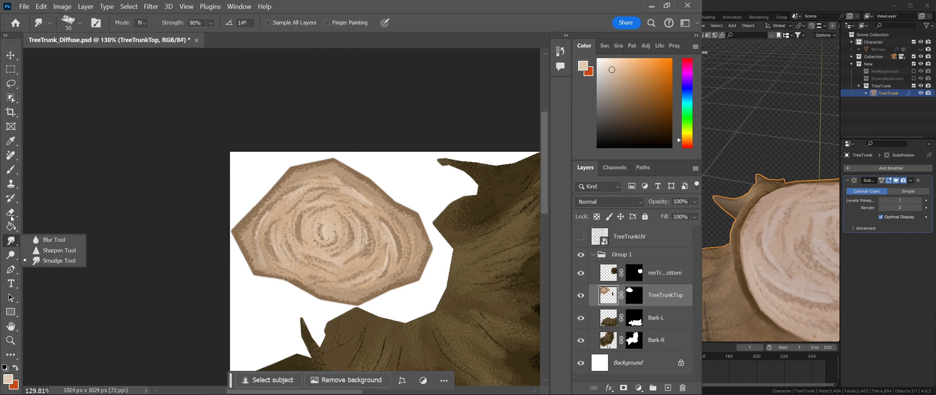
left_click(58, 251)
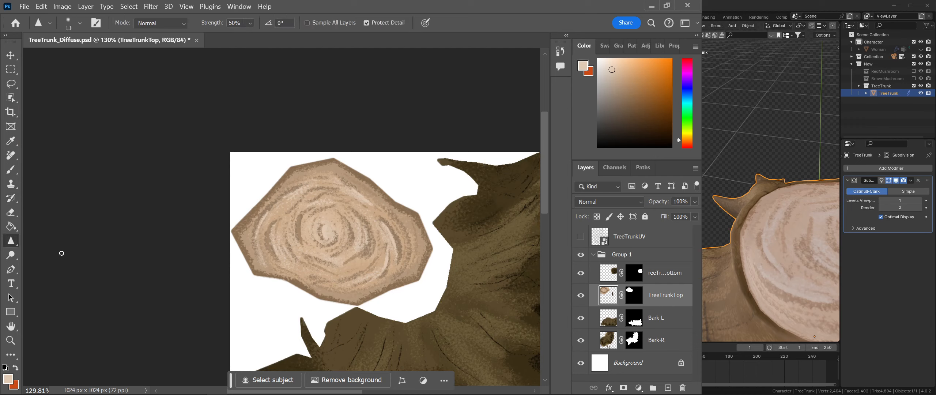
left_click(12, 247)
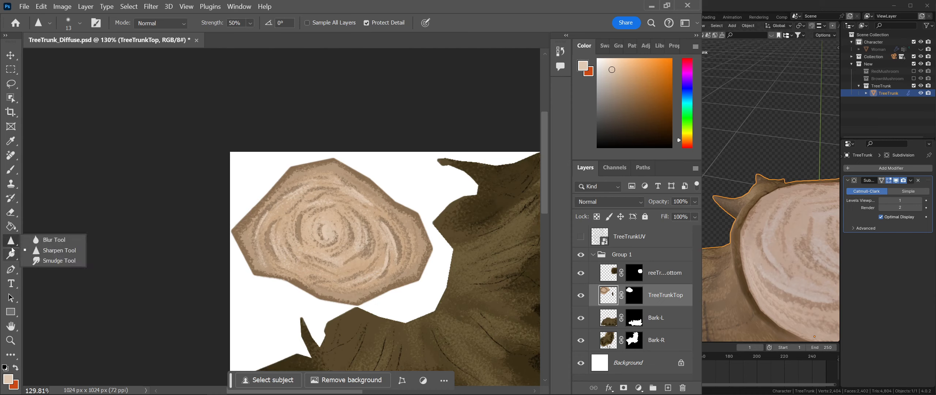
- Choose the Smudge tool and enlarge its textured brush to 116 px with 91% strength
left_click(51, 261)
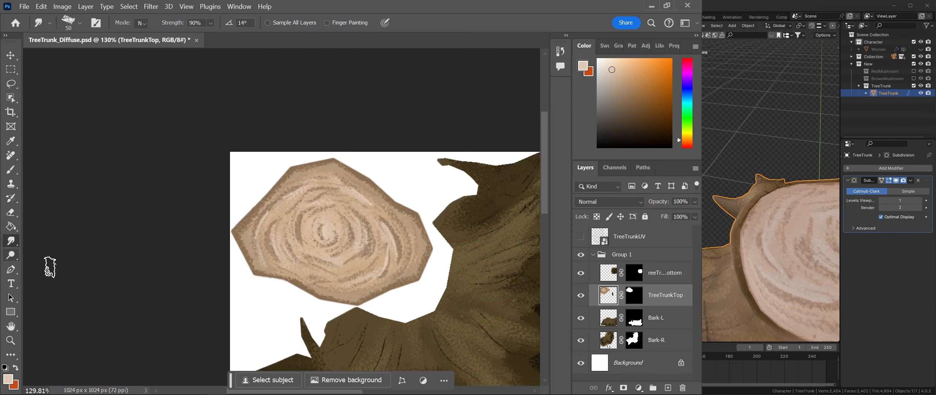
right_click_drag(352, 269, 382, 272, "alt")
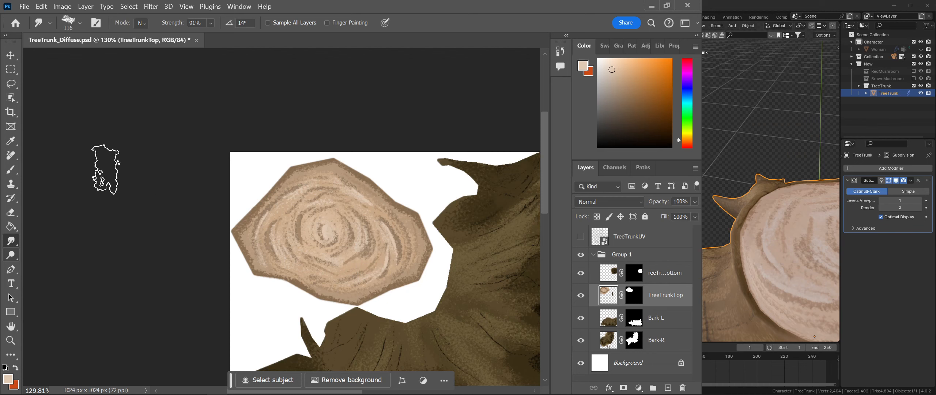
left_click(11, 74)
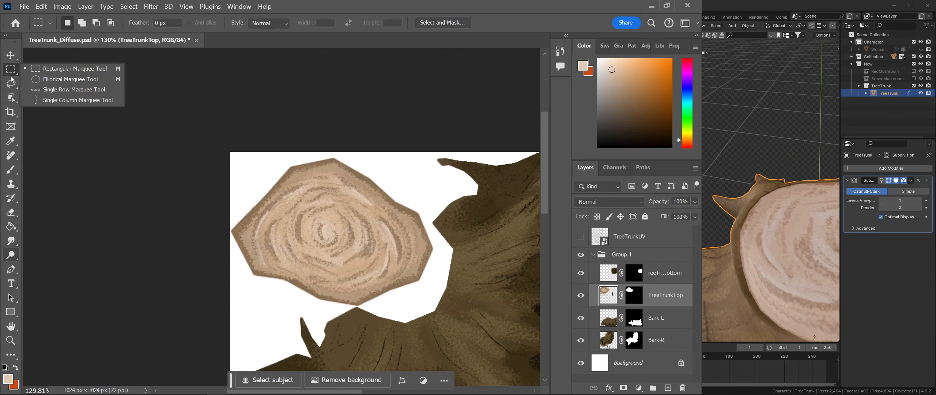
left_click(16, 88)
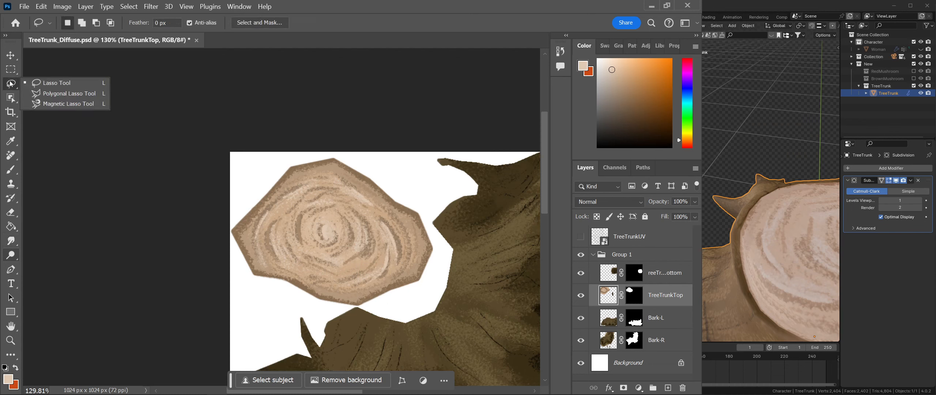
left_click(11, 54)
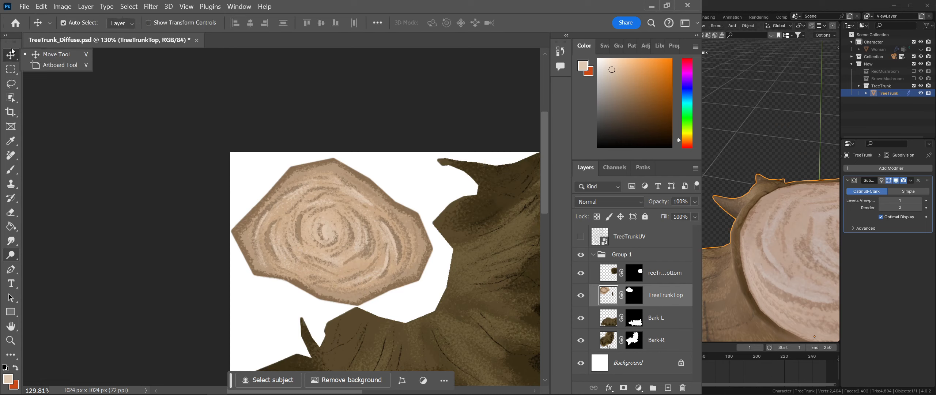
key("c")
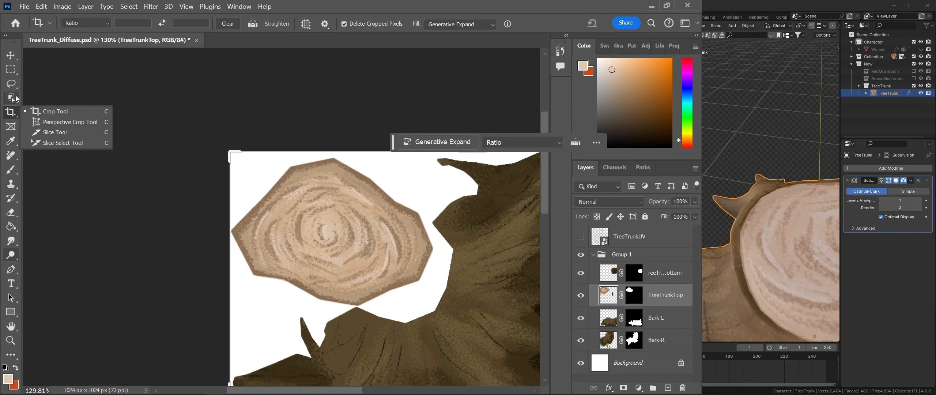
left_click(12, 140)
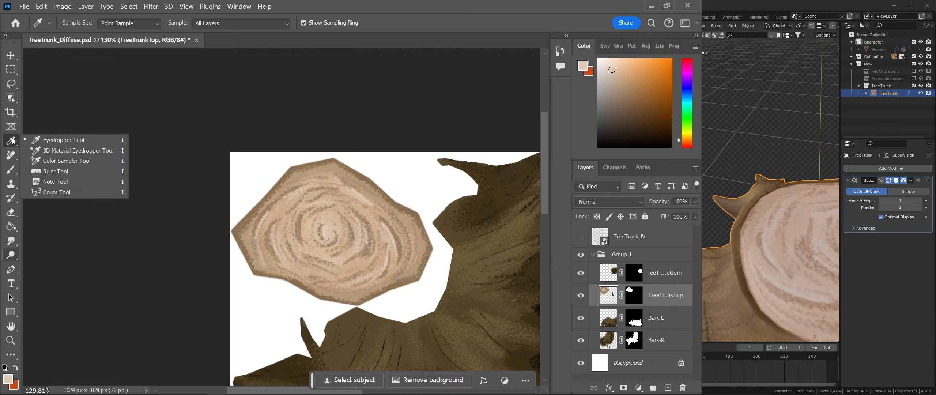
left_click(13, 150)
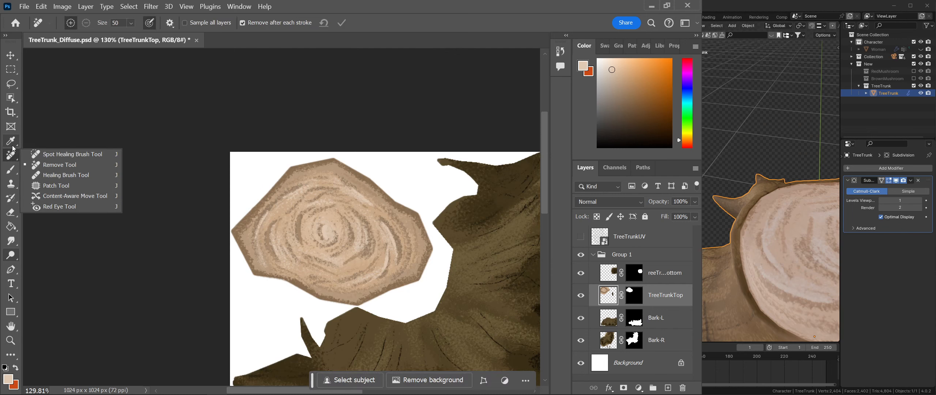
left_click(14, 168)
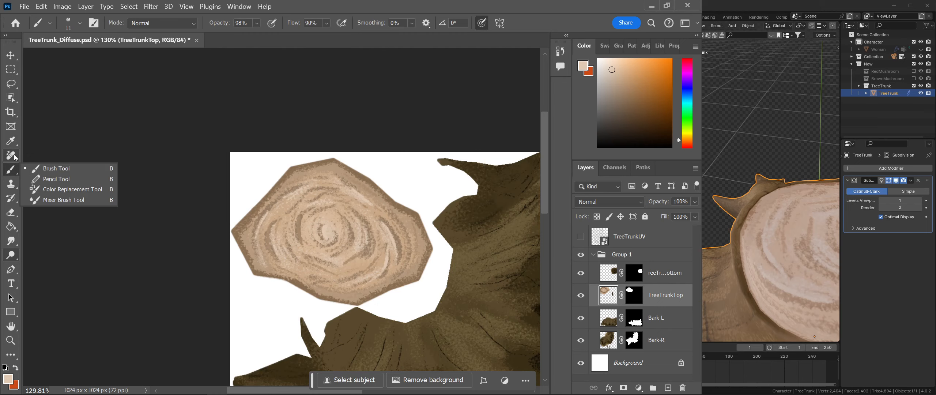
left_click(12, 183)
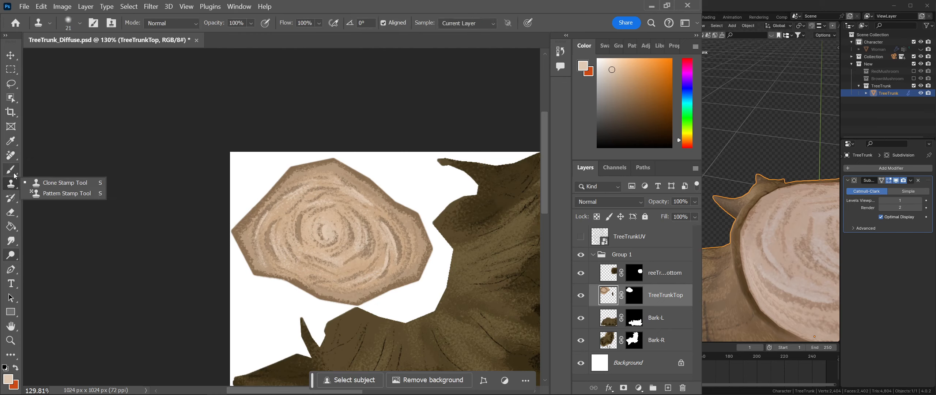
left_click(11, 201)
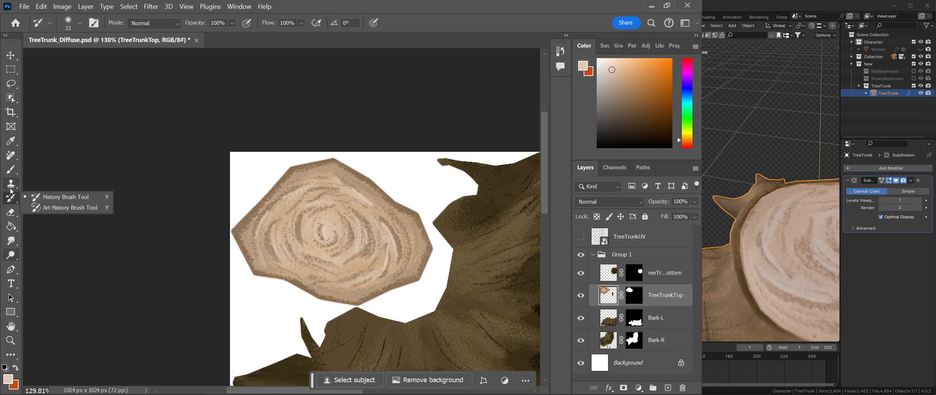
left_click(12, 214)
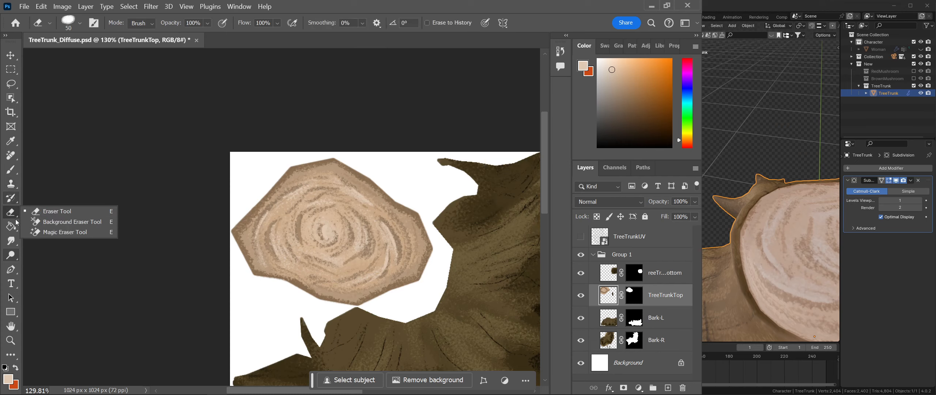
left_click(14, 224)
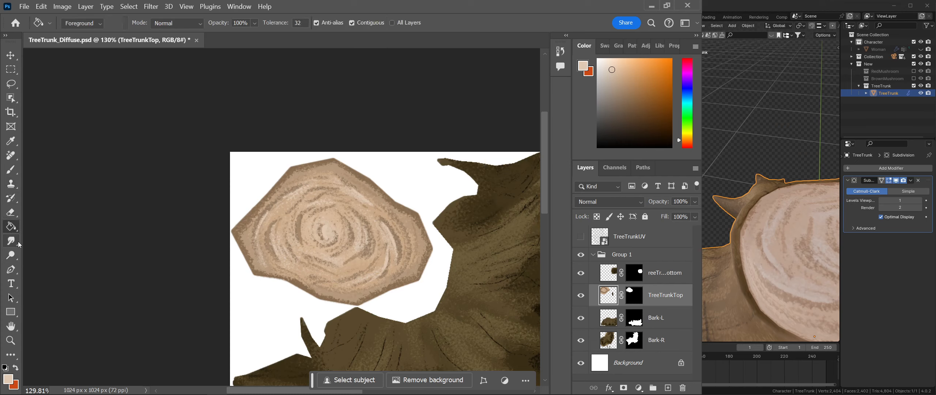
- Switch back to the Smudge tool for the TreeTrunkTop layer
left_click(16, 243)
left_click(61, 259)
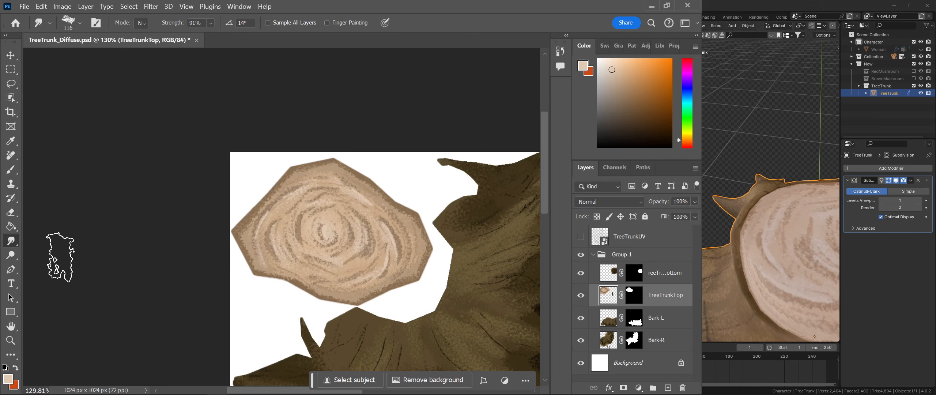